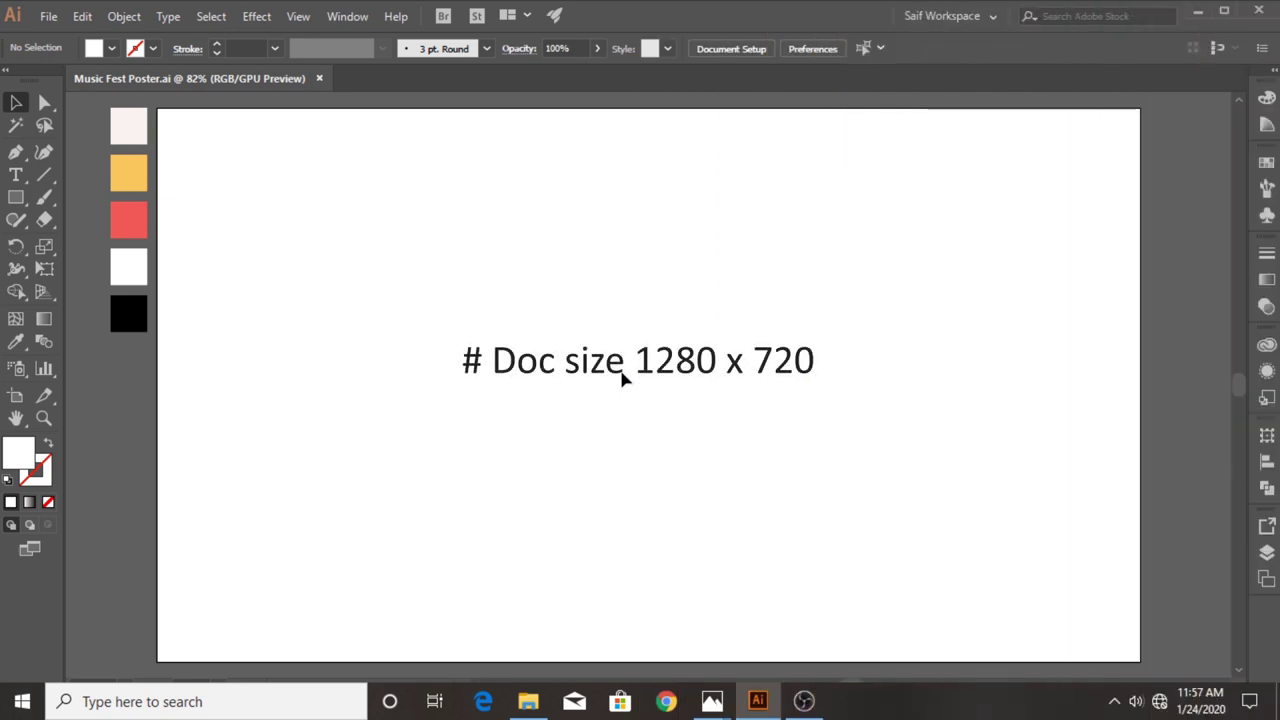
Draw a tall rectangle, round its corners into a pill, and fill it with the yellow swatch.
left_click(16, 197)
left_click_drag(504, 238, 624, 424)
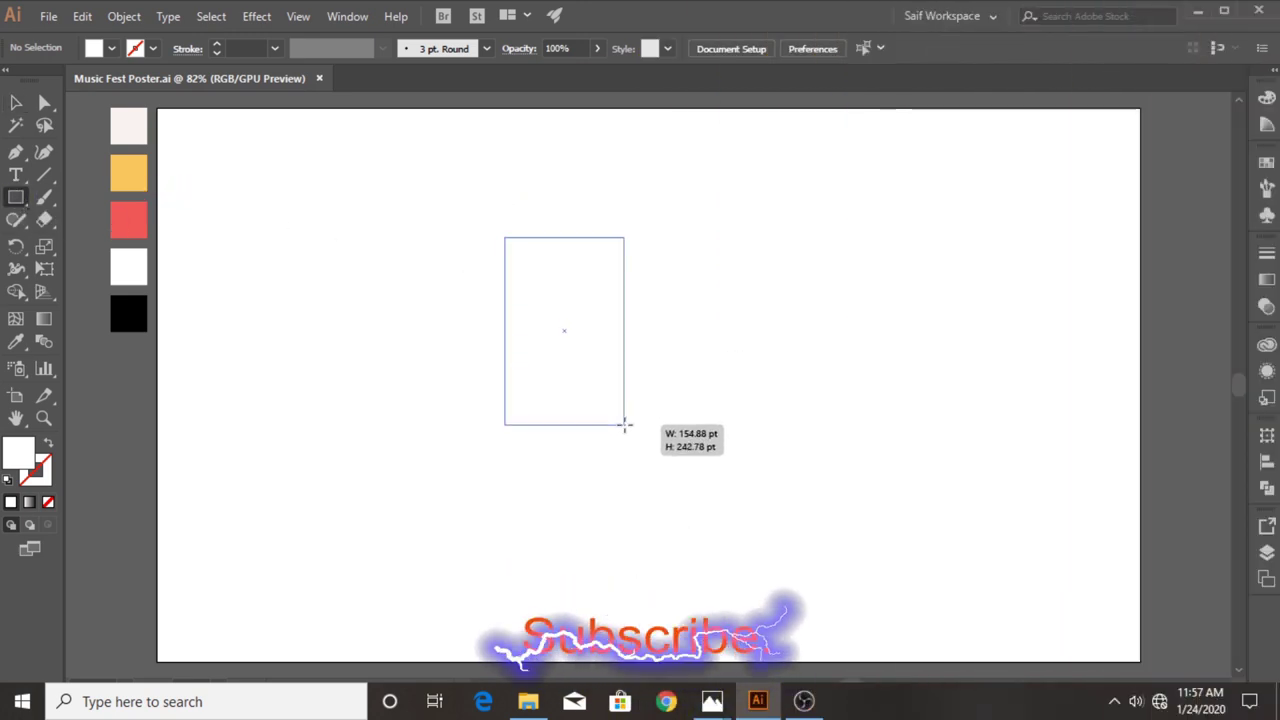
left_click(44, 101)
left_click_drag(517, 251, 586, 341)
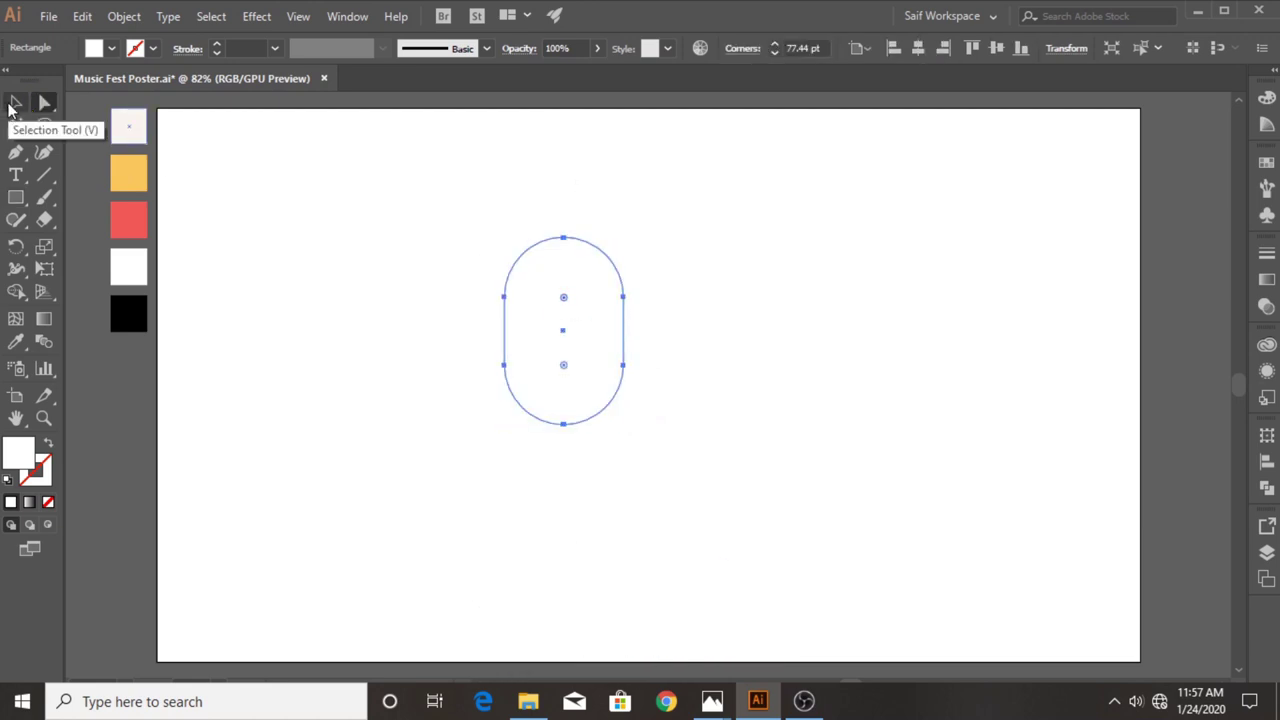
left_click(15, 102)
left_click(16, 341)
left_click(121, 178)
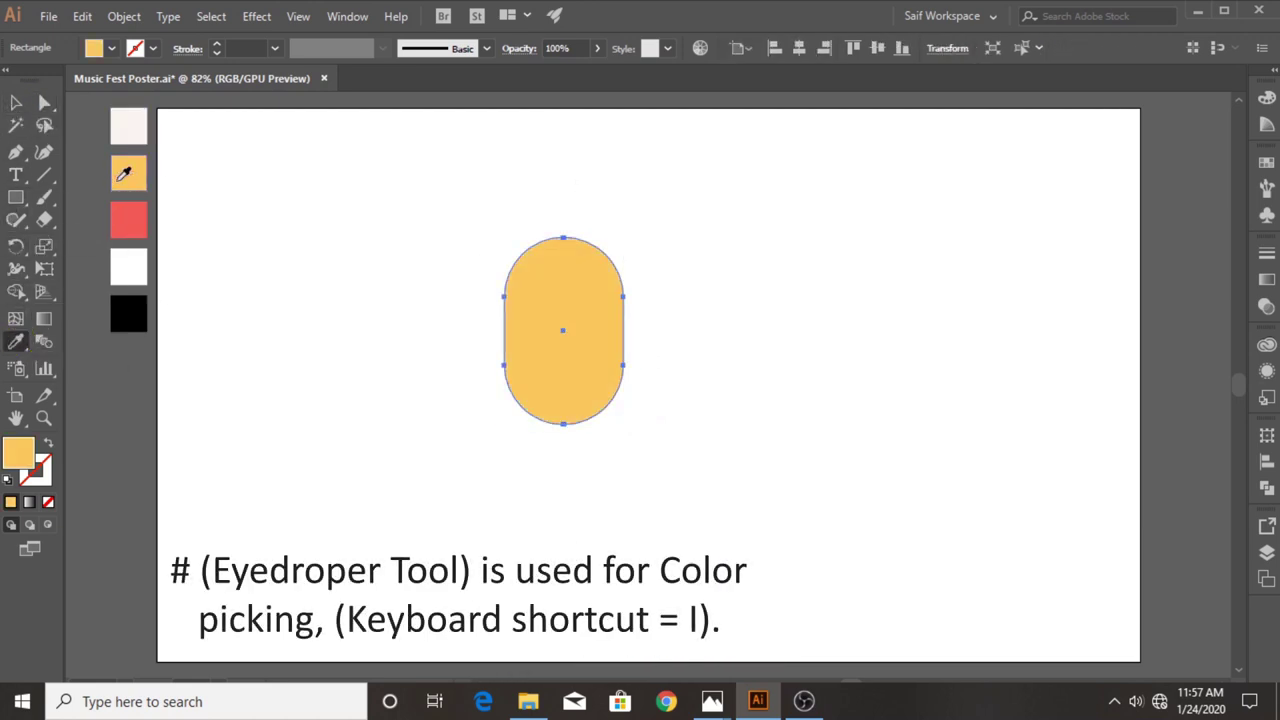
left_click(16, 103)
left_click(357, 272)
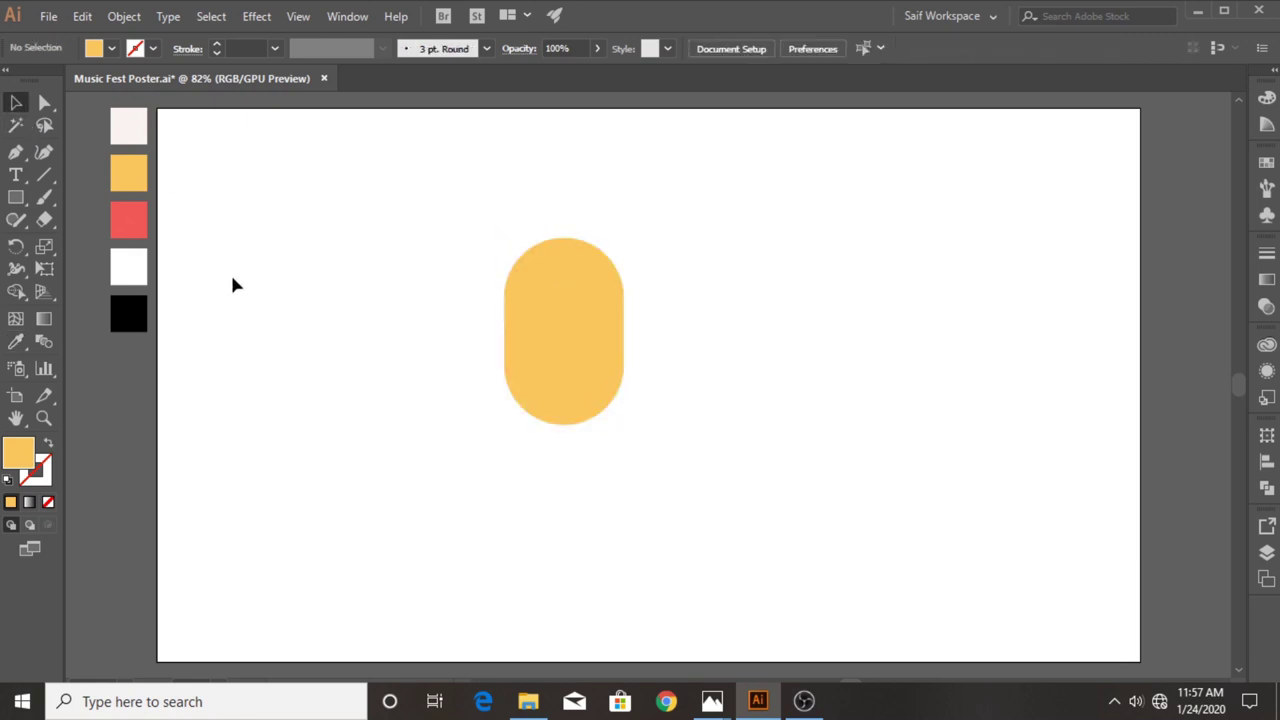
Add a small narrow rounded slot near the pill's top, then zoom in on it.
left_click(16, 199)
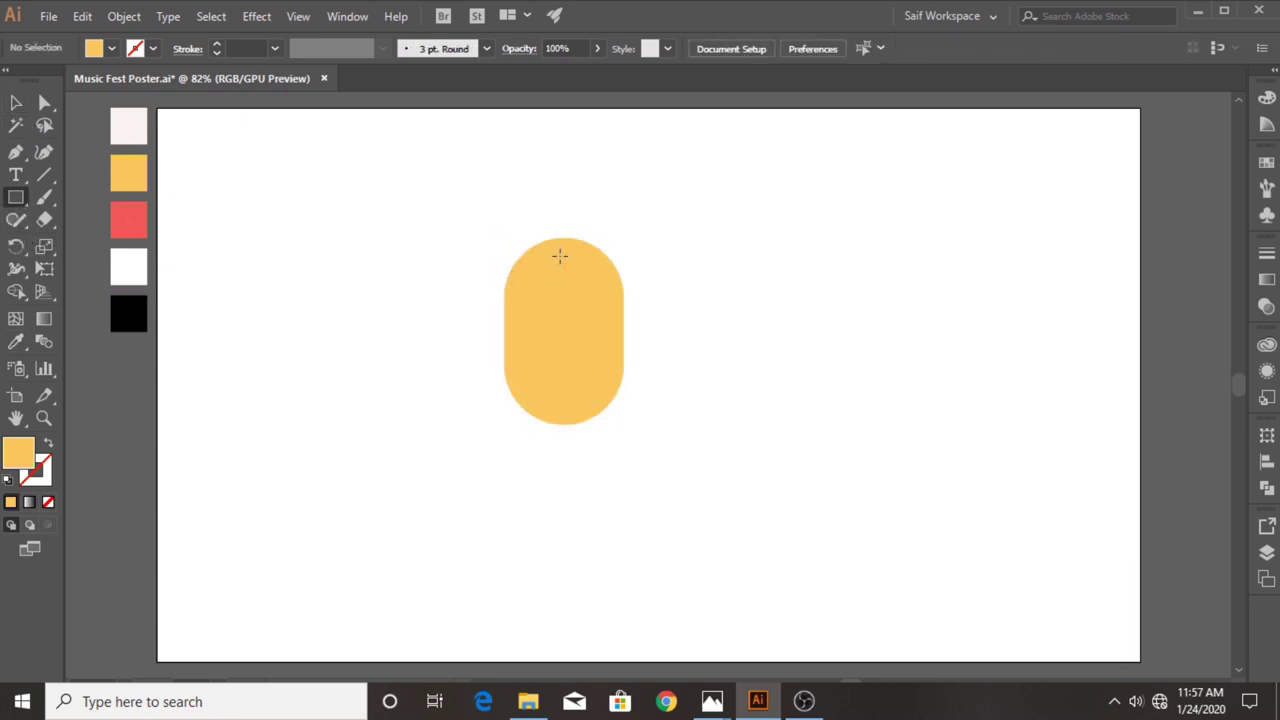
mouse_move(558, 262)
left_mouse_down()
mouse_move(571, 318)
mouse_move(557, 294)
mouse_move(710, 307)
left_mouse_up()
left_click(45, 103)
left_click(44, 418)
left_click_drag(558, 291, 610, 314)
Center the slot horizontally on the pill body and give both shapes a 1 px stroke.
left_click(15, 103)
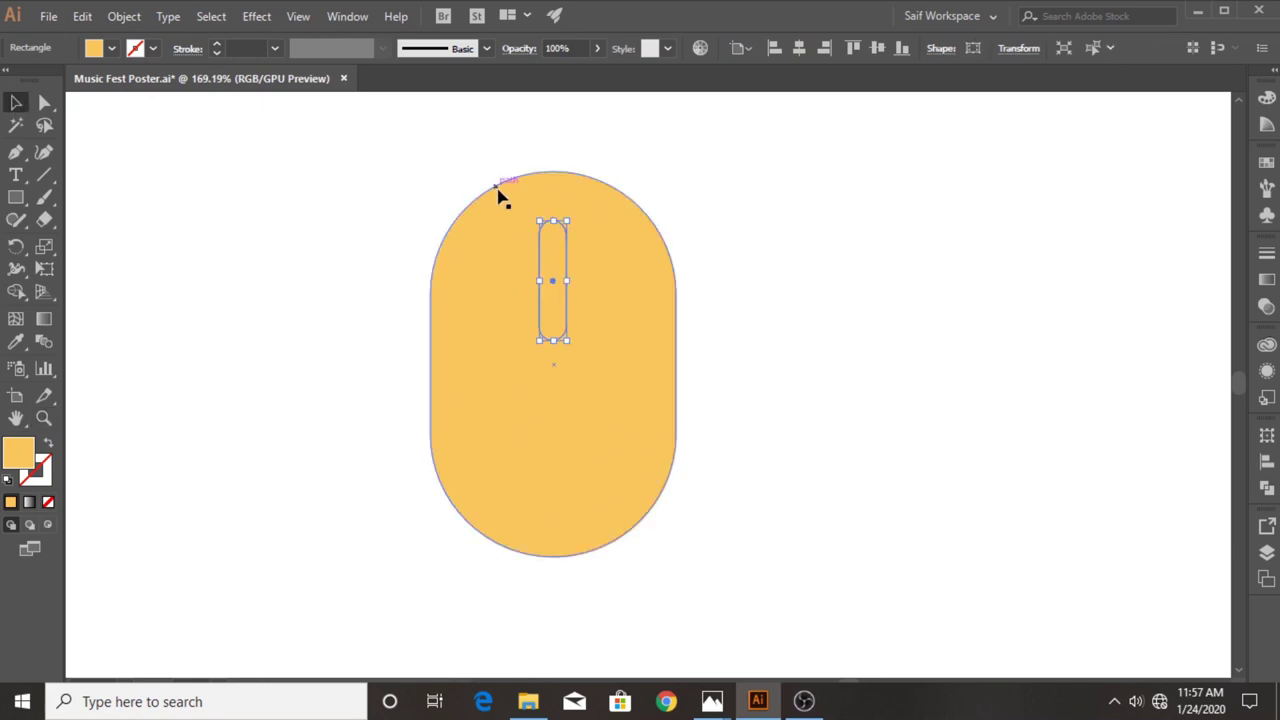
left_click(500, 194)
left_click_drag(451, 155, 608, 314)
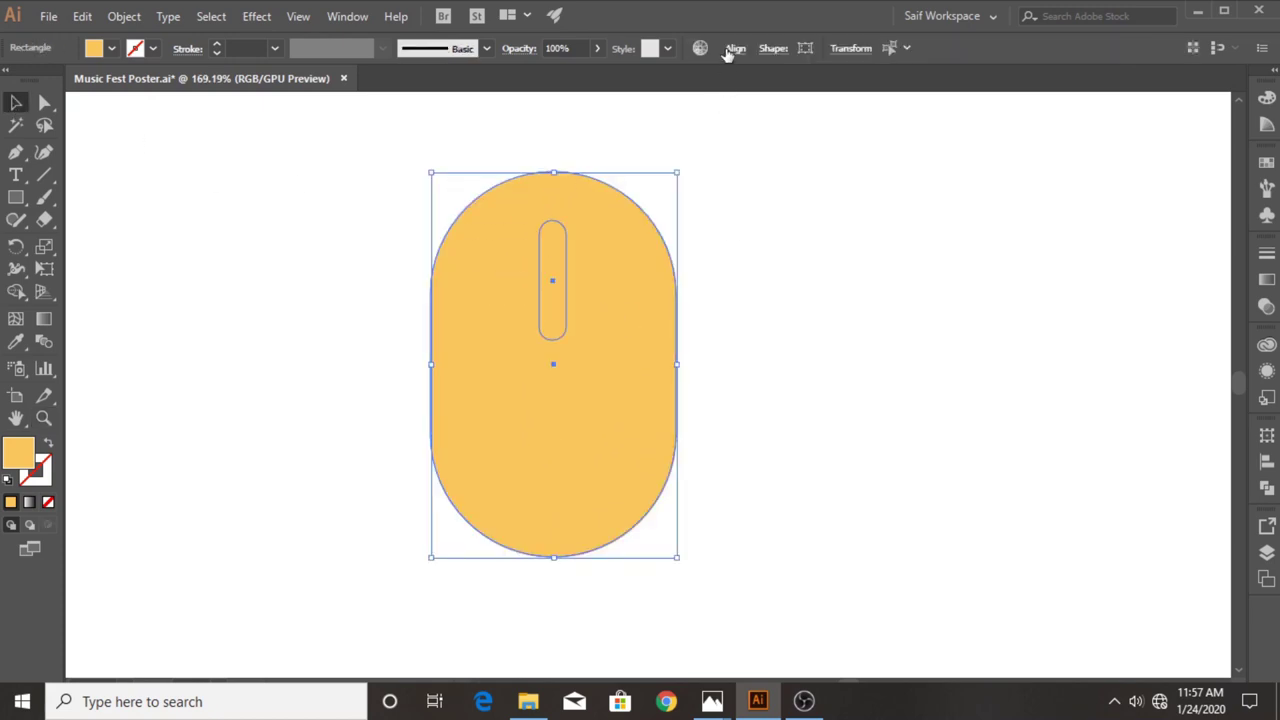
left_click(735, 48)
left_click(720, 203)
left_click(766, 225)
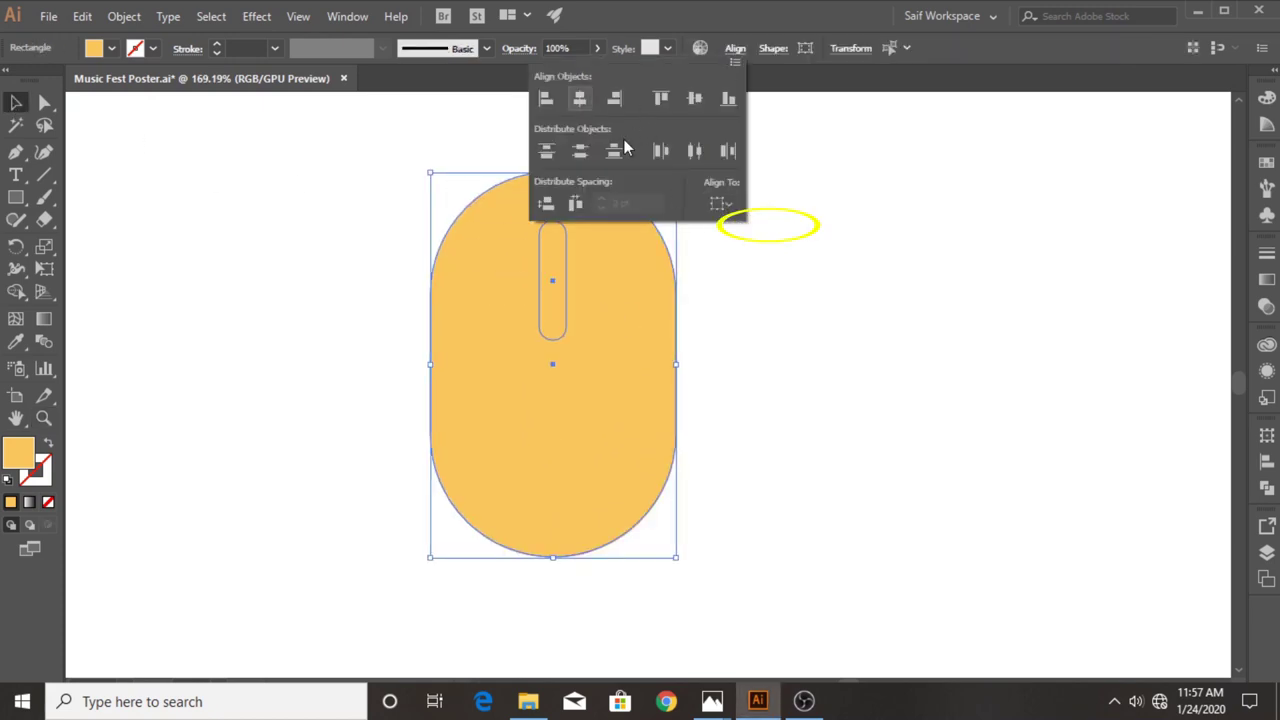
left_click(816, 289)
left_click_drag(367, 213, 557, 318)
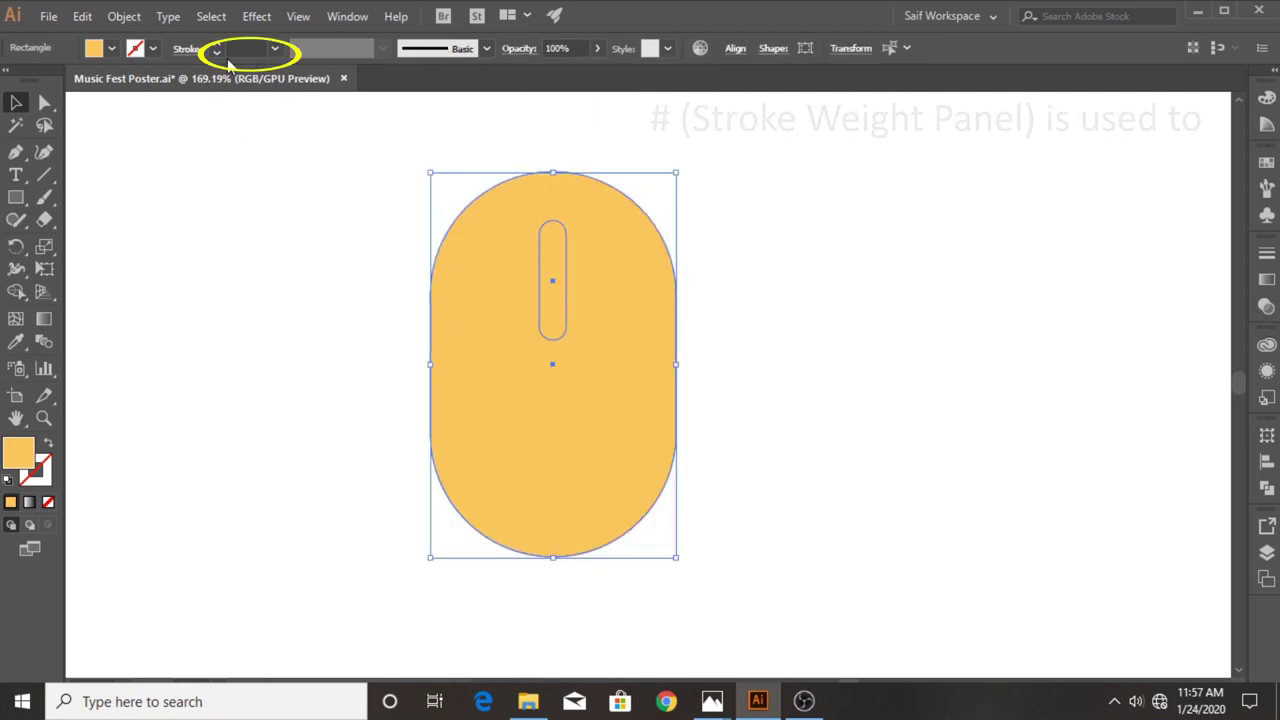
left_click(274, 48)
left_click(300, 68)
left_click(280, 196)
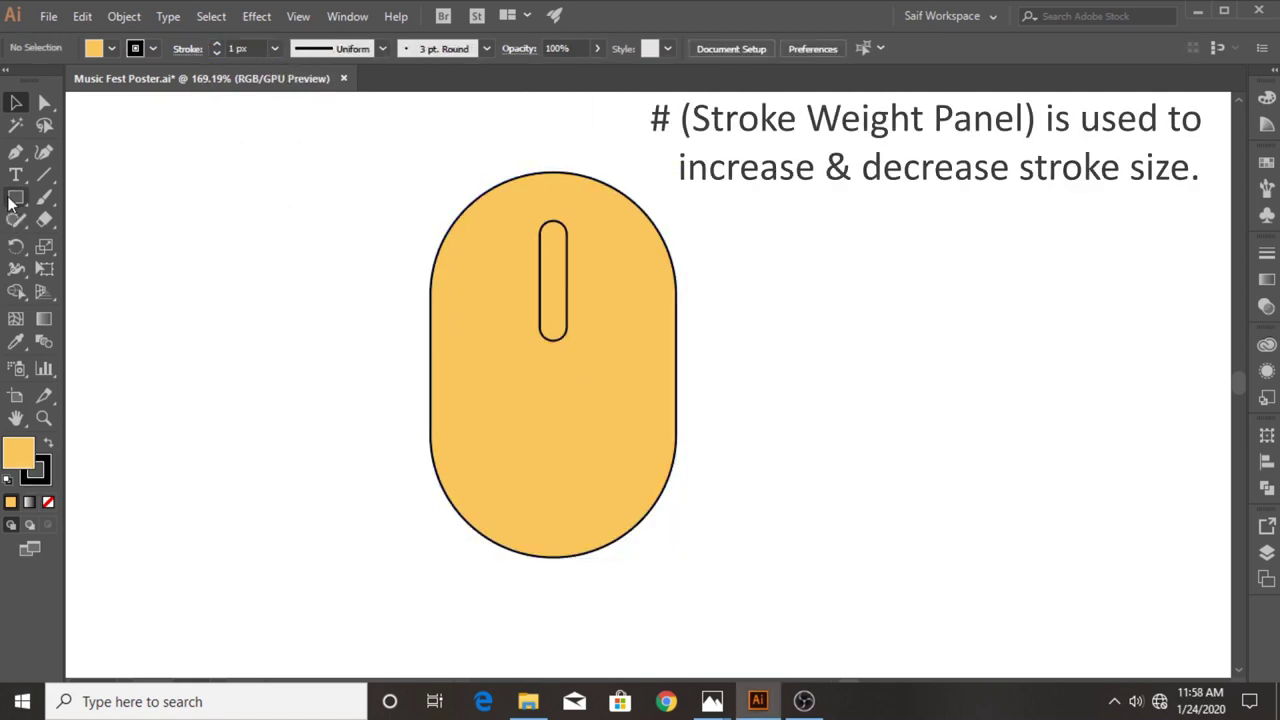
Create an inset copy of the body outline with a negative Offset Path.
left_click(14, 198)
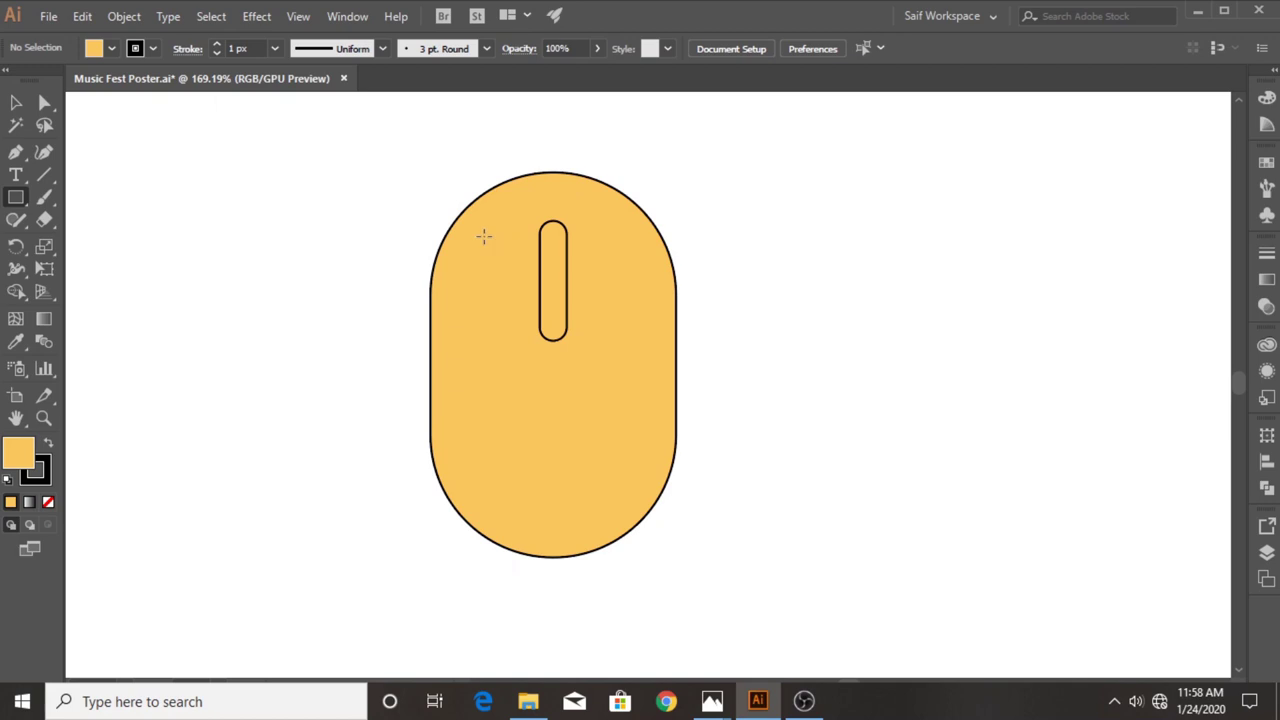
left_click(16, 103)
left_click(494, 380)
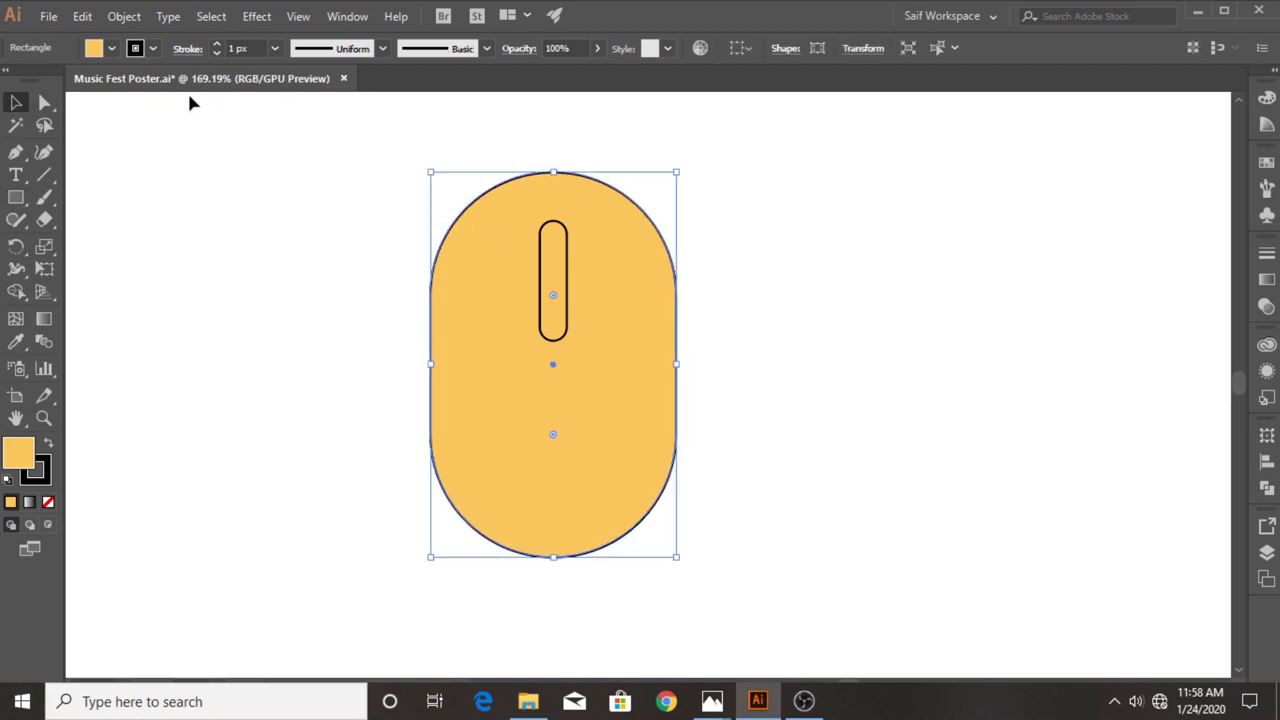
left_click(124, 16)
mouse_move(193, 416)
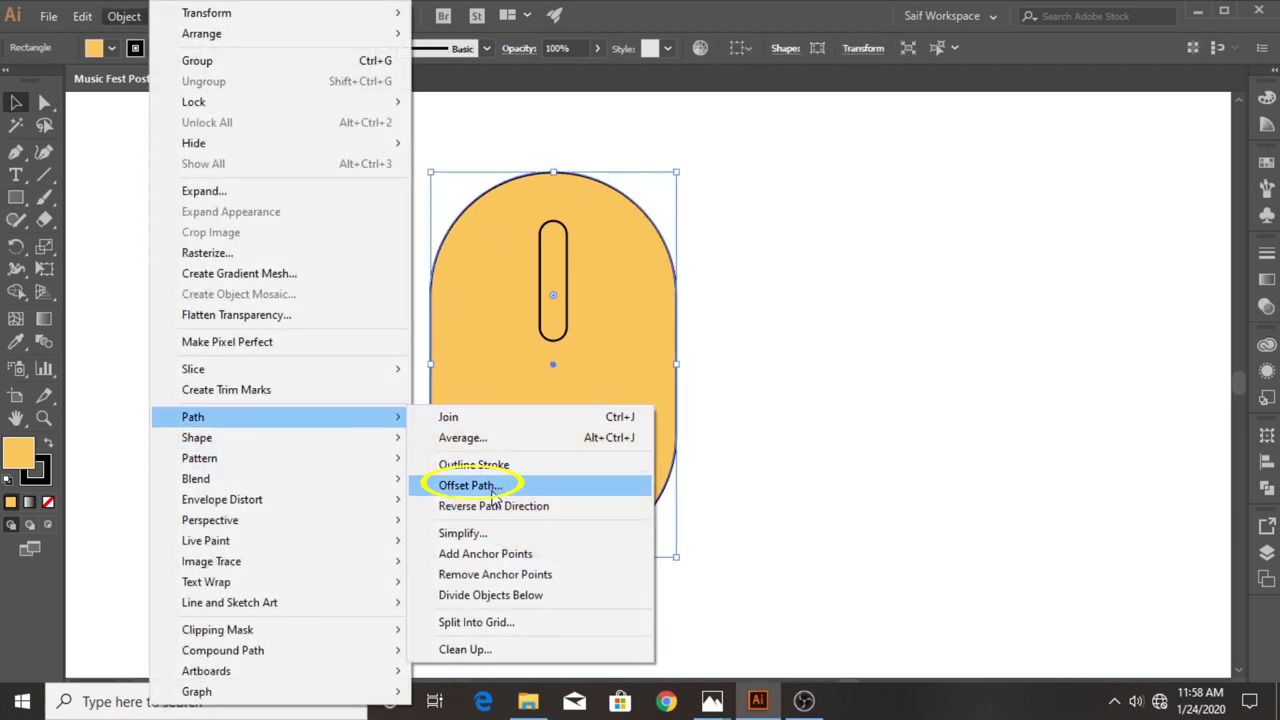
left_click(470, 485)
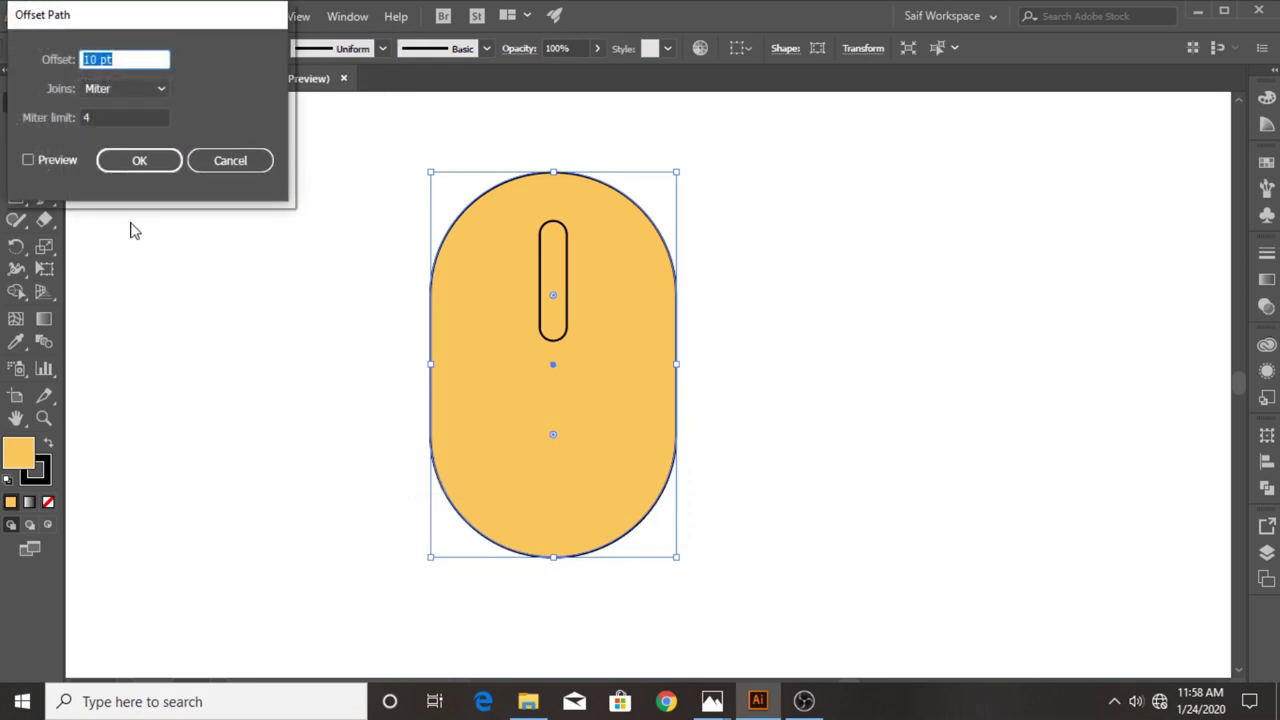
left_click(57, 161)
left_click(141, 162)
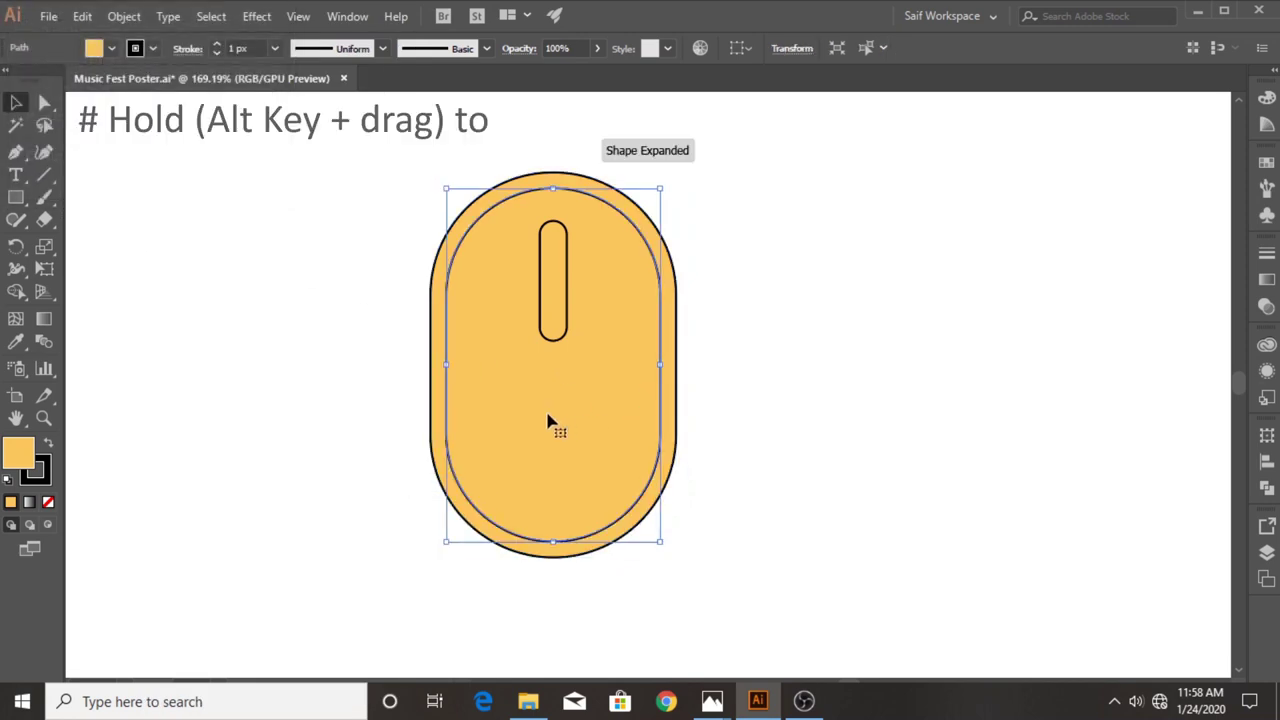
Place copies of the inset shape and slot to the right, then enlarge that slot.
left_click_drag(548, 422, 850, 413)
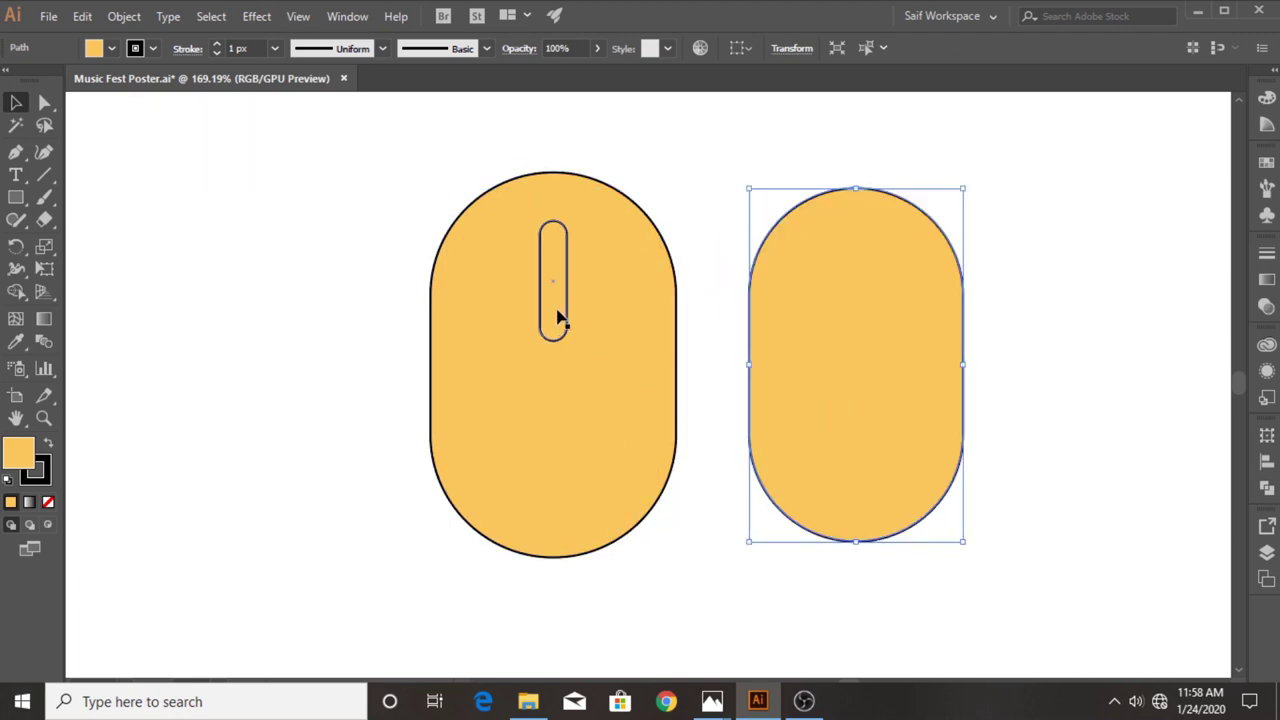
left_click_drag(558, 318, 866, 324)
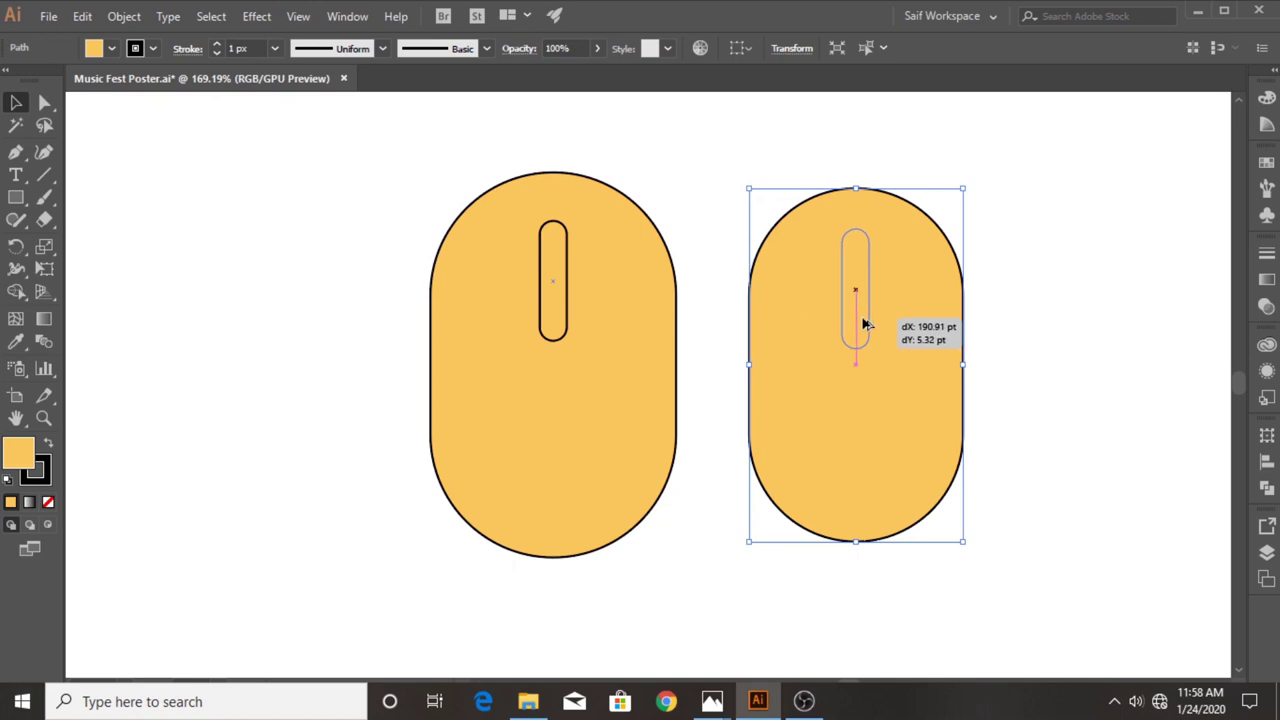
left_click(888, 264, "shift")
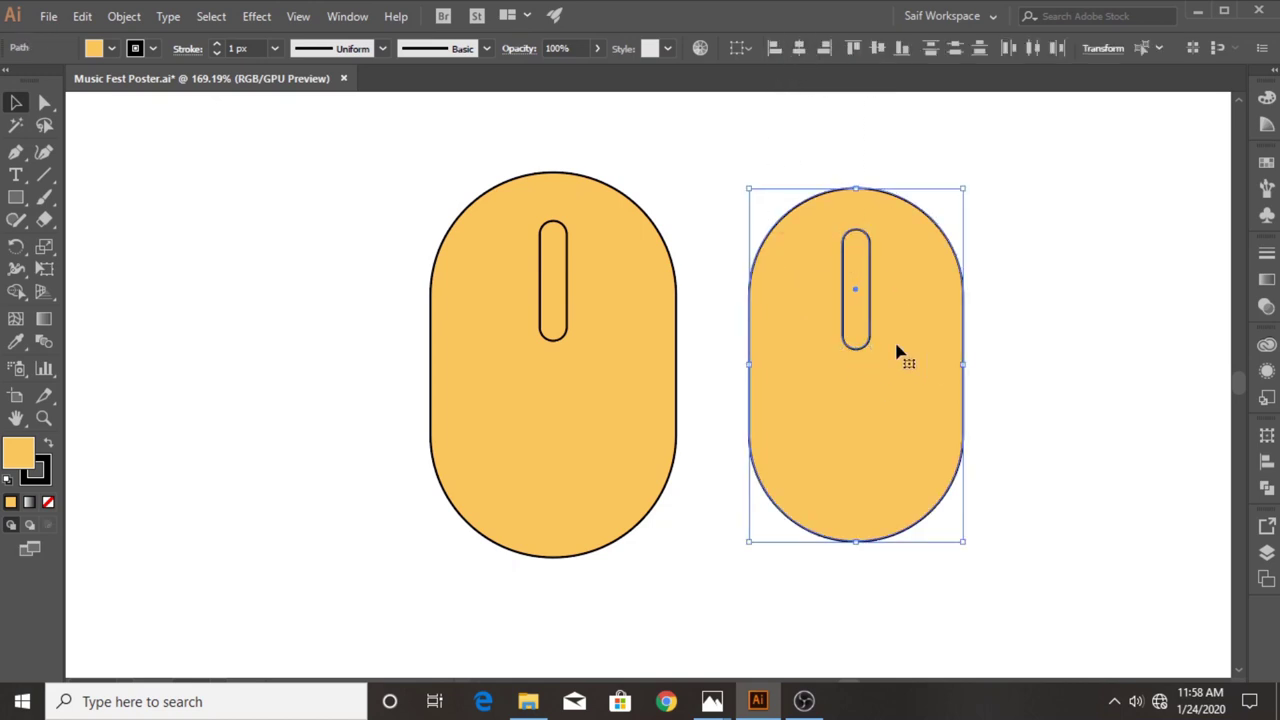
key("ctrl+shift+a")
left_click(855, 345)
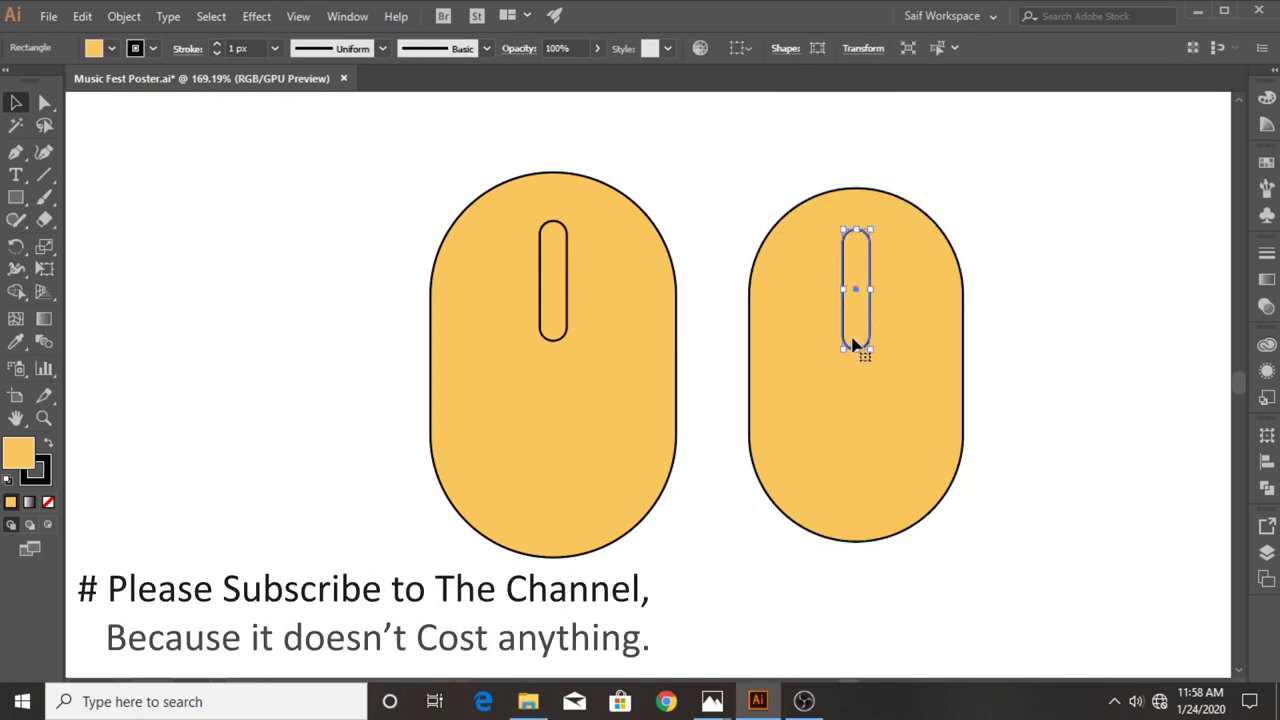
left_click_drag(869, 346, 894, 362)
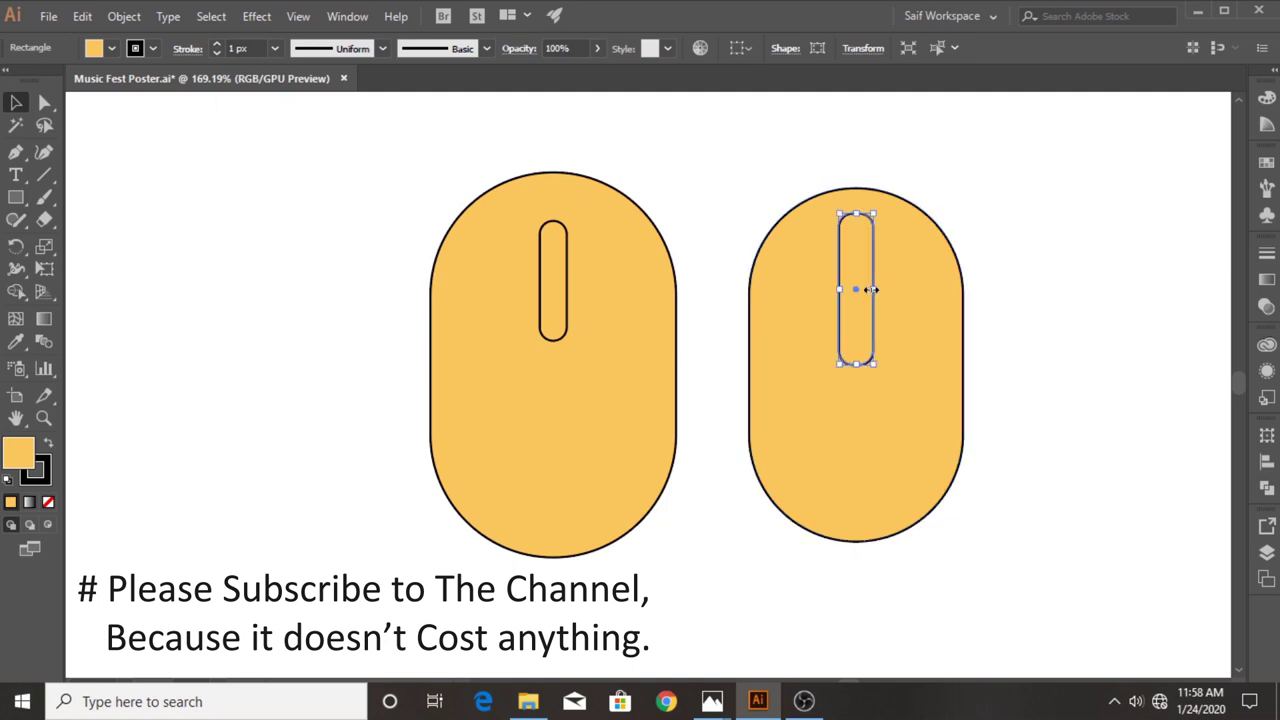
left_click_drag(872, 289, 880, 289)
left_click(716, 217)
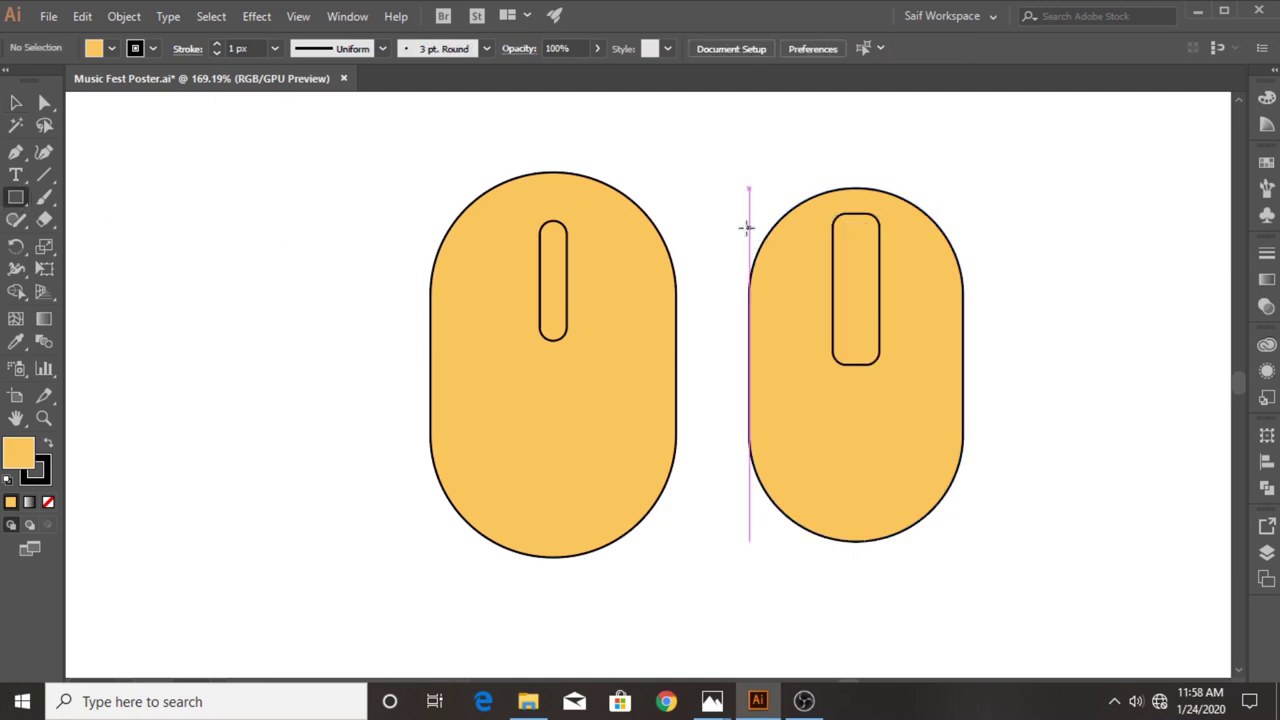
Draw a thin horizontal bar across the copy's top and duplicate it into three stacked bars.
left_click_drag(742, 232, 980, 260)
key("v")
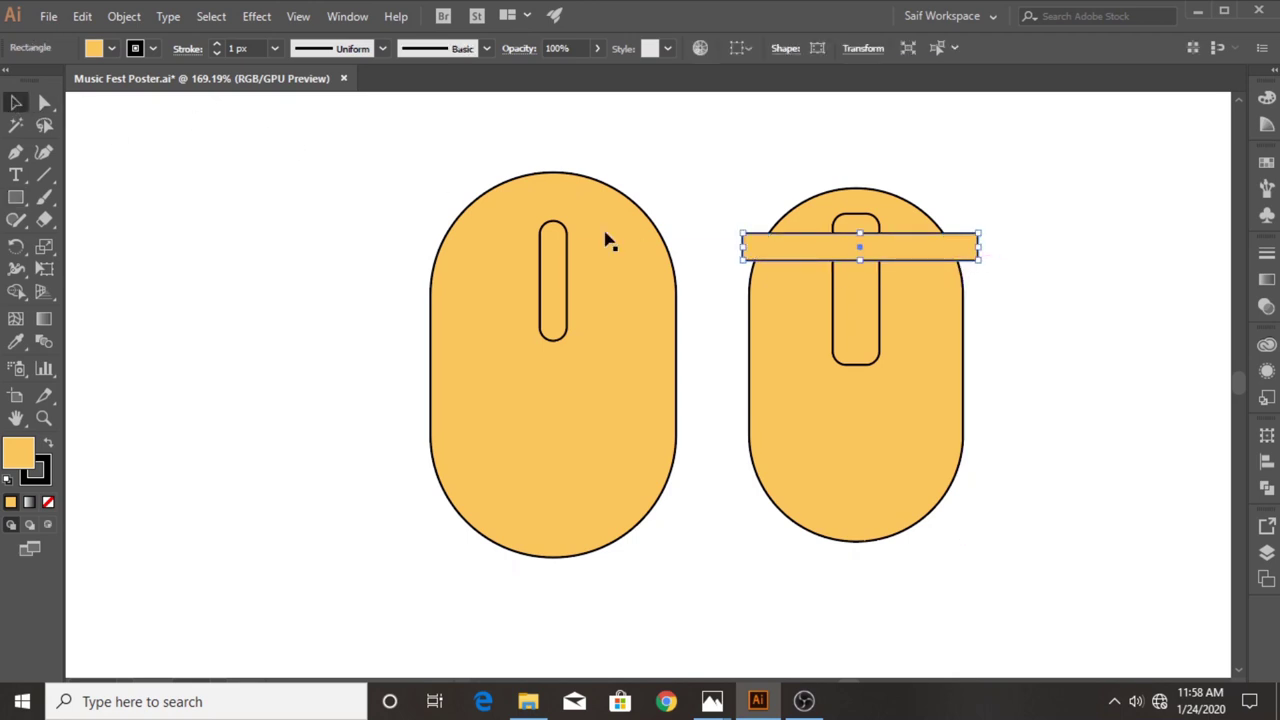
left_click_drag(893, 257, 893, 302)
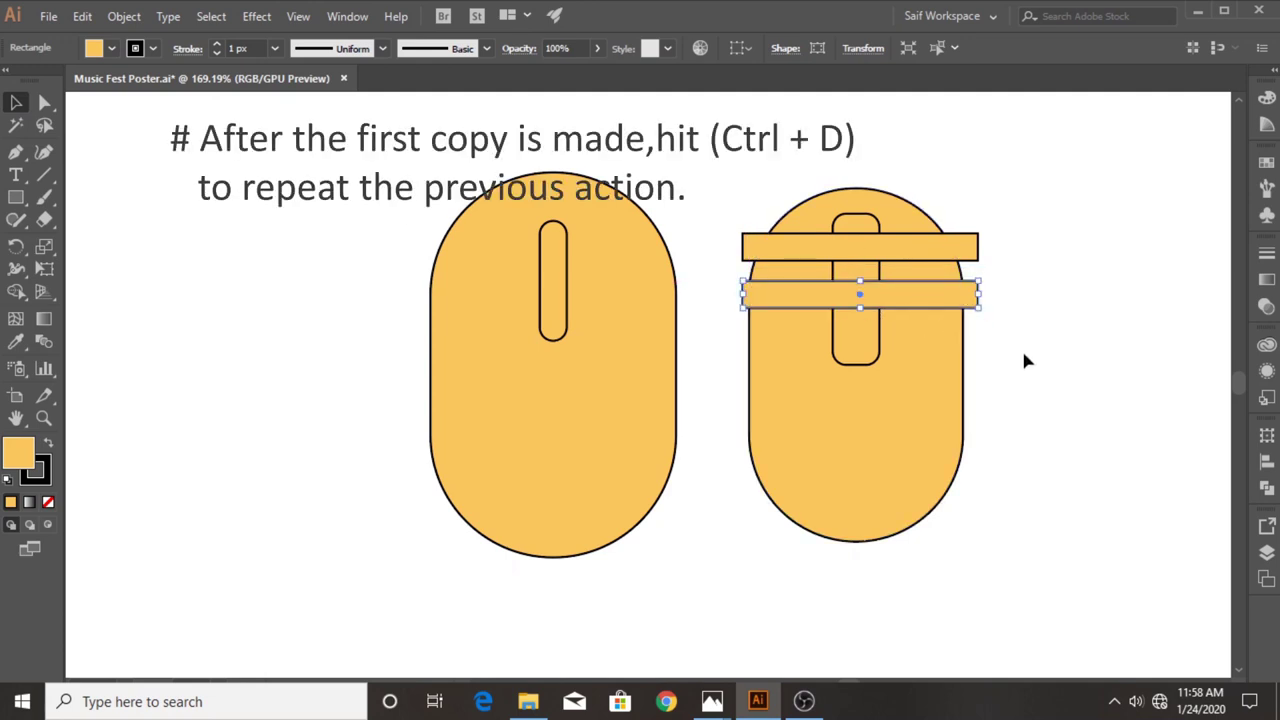
key("ctrl+d")
Use Shape Builder to delete the cap, slot column, lower part and extra strips, leaving stripe pieces.
left_click_drag(740, 172, 974, 429)
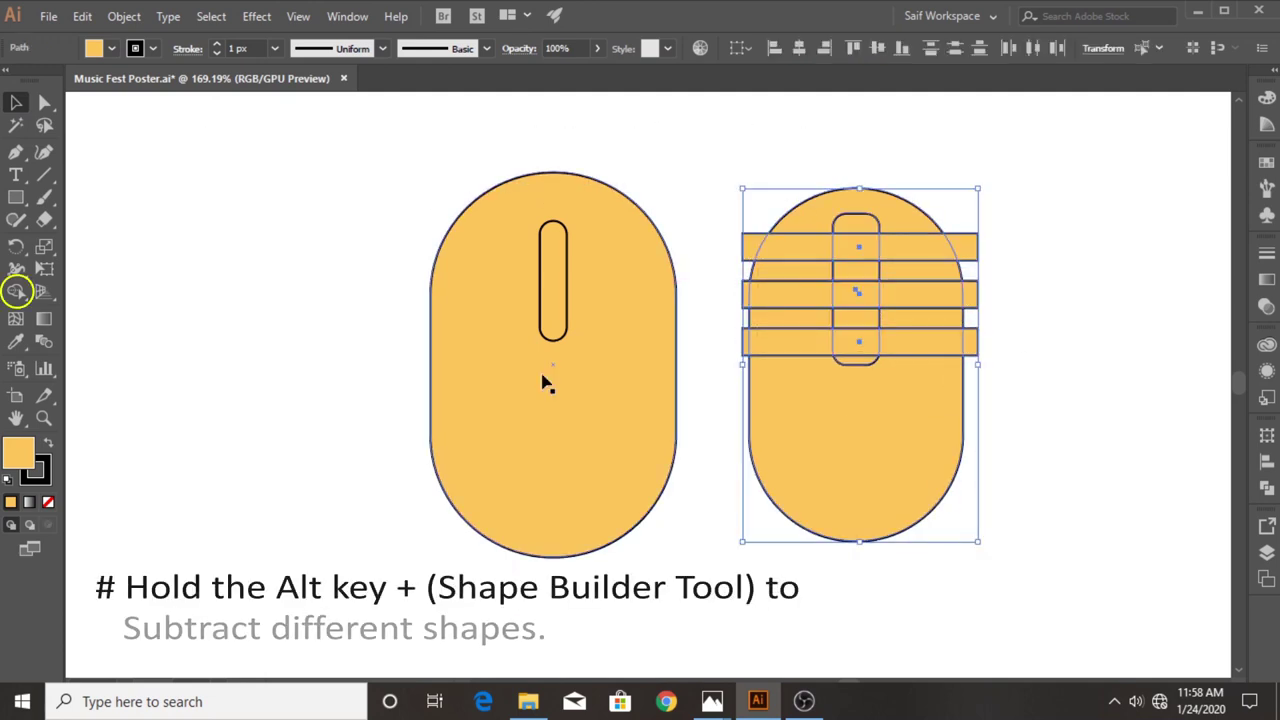
key("shift+m")
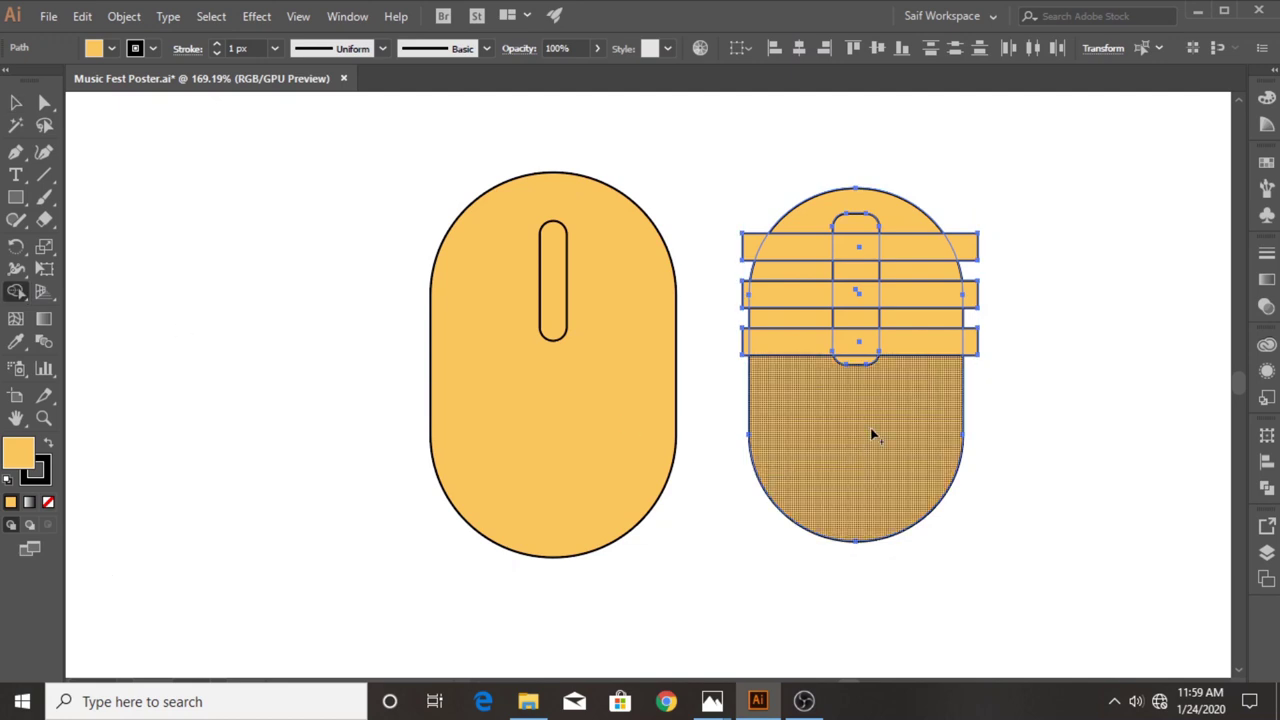
left_click(872, 434, "alt")
left_click_drag(857, 380, 852, 170)
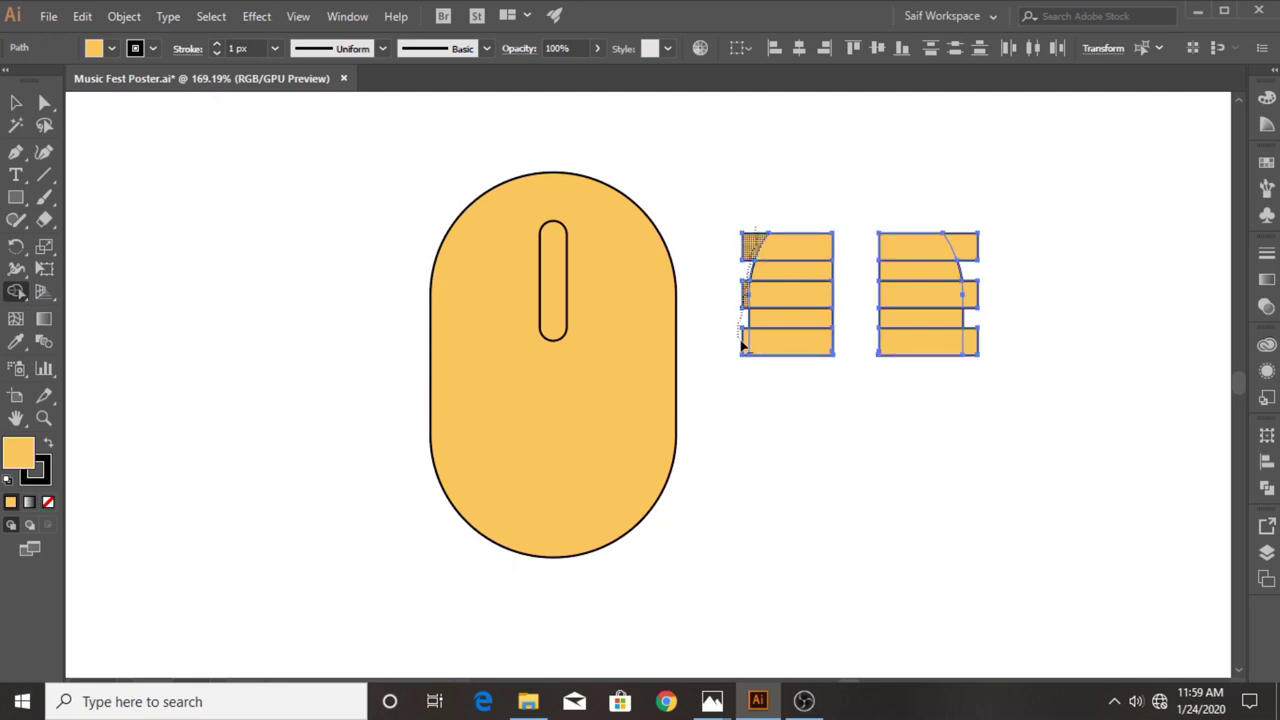
left_click(774, 320, "alt")
left_click(797, 273, "alt")
left_click(920, 272, "alt")
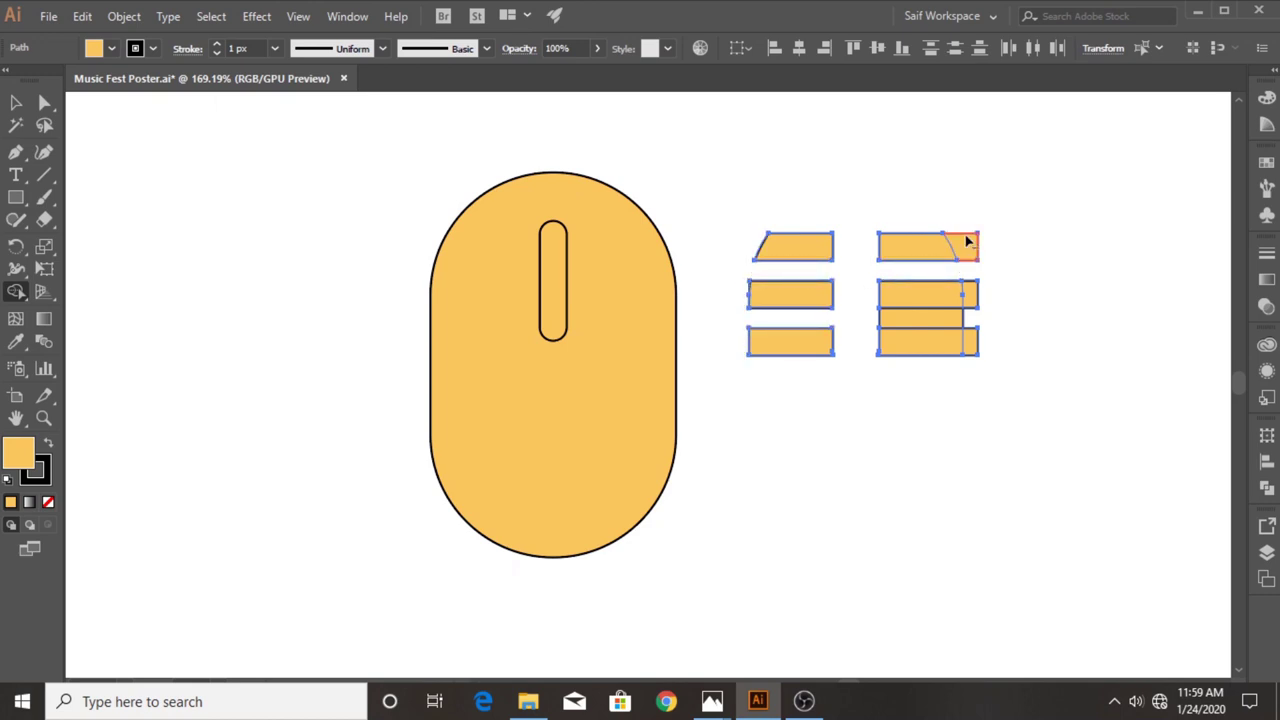
left_click_drag(975, 298, 962, 334)
Select all six remaining yellow bar pieces.
left_click(16, 103)
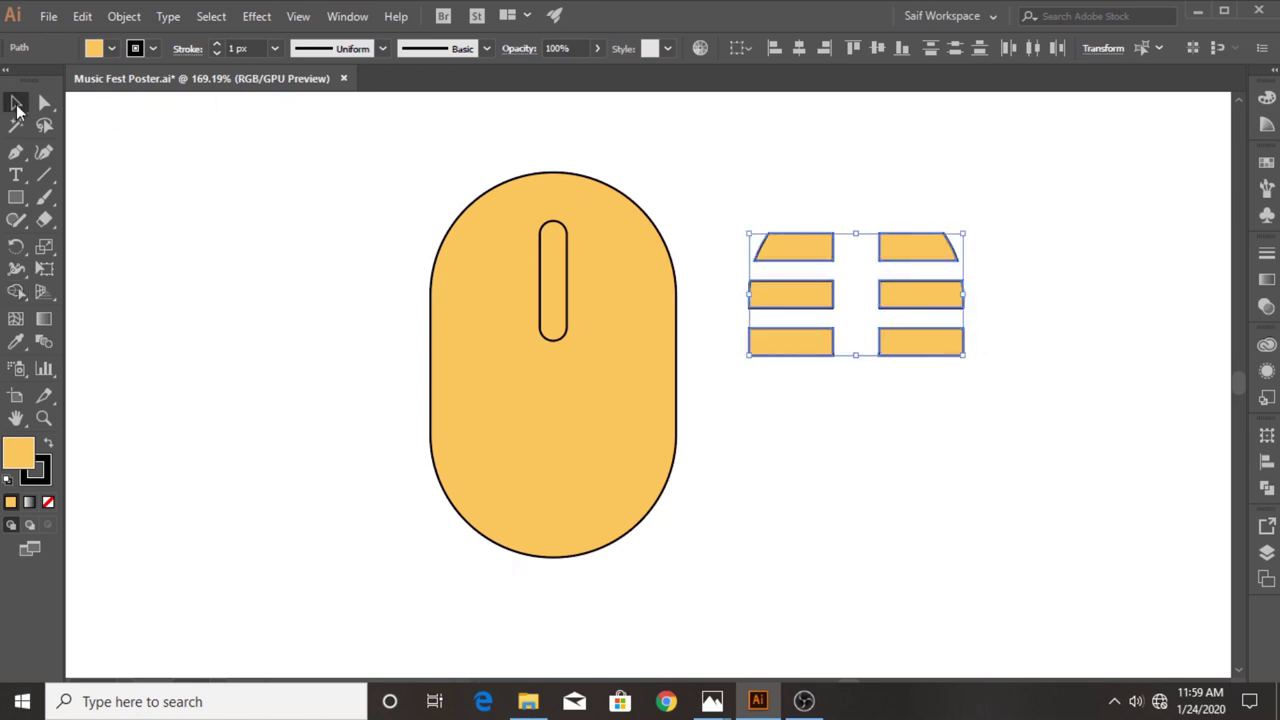
left_click(700, 240)
left_click(803, 255)
left_click(812, 295, "shift")
left_click(912, 252, "shift")
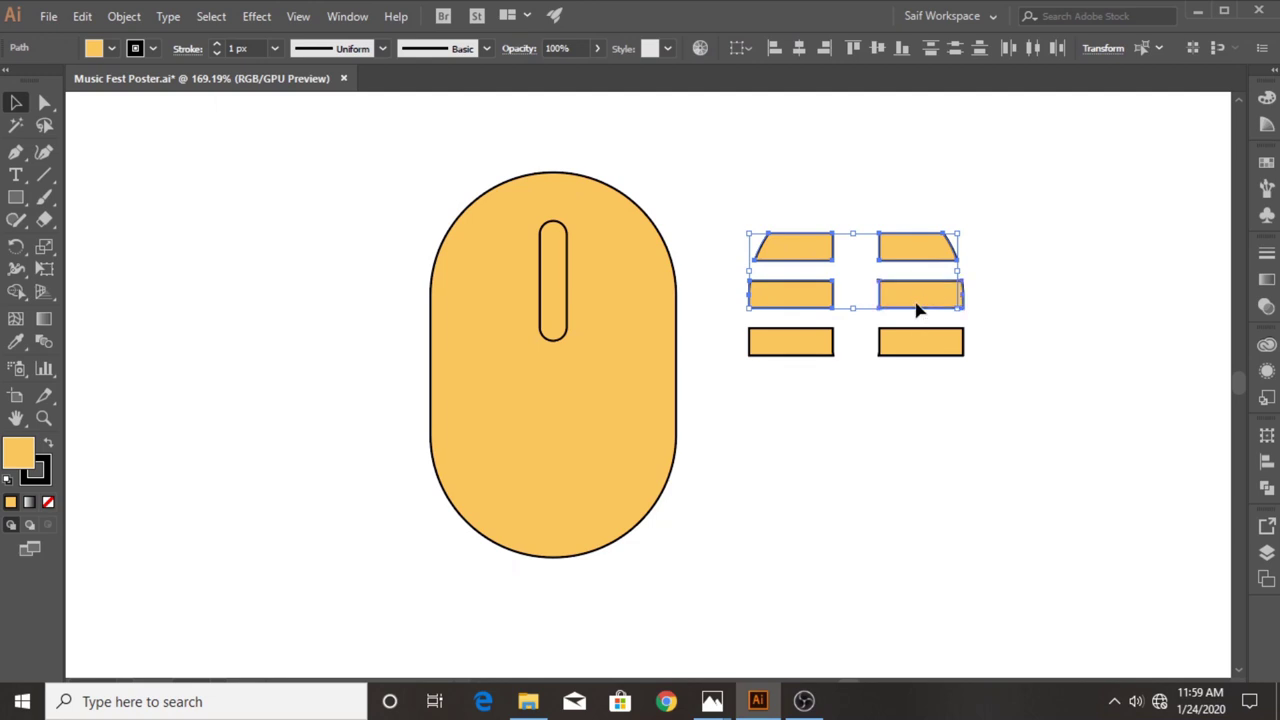
left_click(780, 347, "shift")
left_click(914, 345, "shift")
Group the six bars, place a copy on the mic head, and delete the originals.
key("ctrl+g")
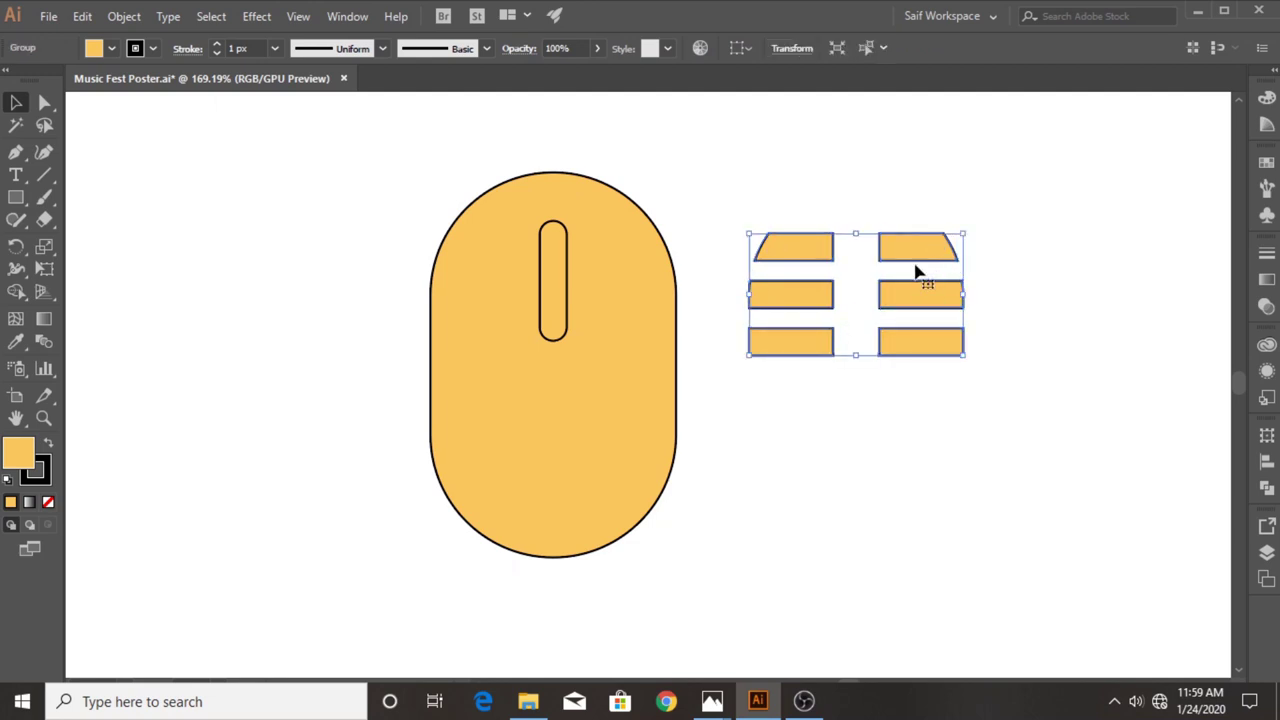
mouse_move(917, 265)
left_mouse_down()
mouse_move(600, 248)
mouse_move(608, 257)
mouse_move(558, 289)
mouse_move(541, 273)
left_mouse_up()
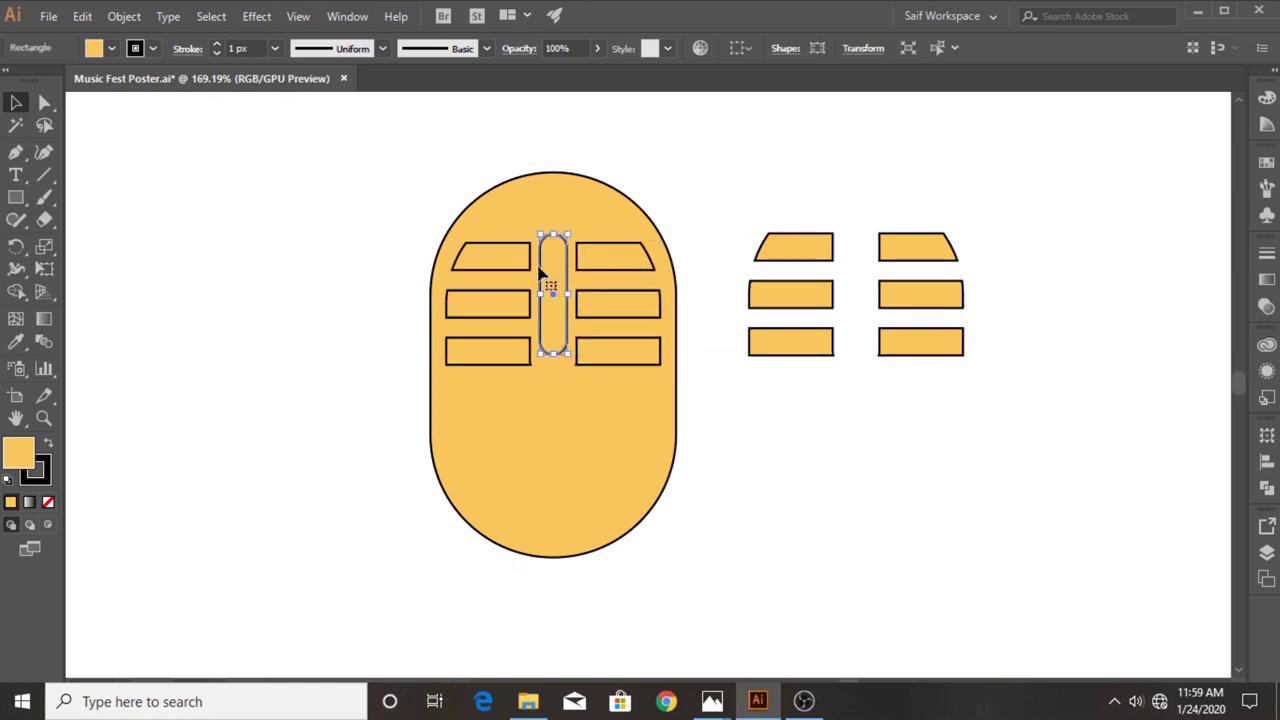
left_click(668, 343, "shift")
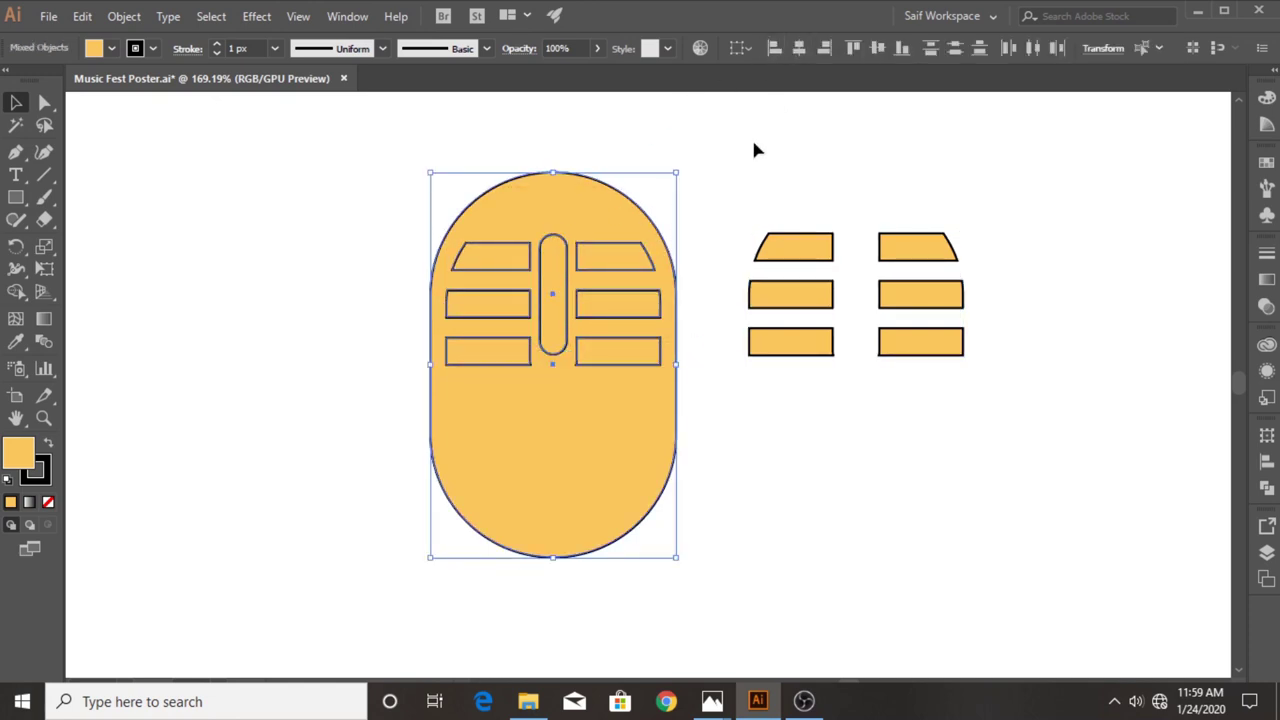
mouse_move(746, 183)
left_mouse_down()
mouse_move(766, 249)
mouse_move(941, 370)
left_mouse_up()
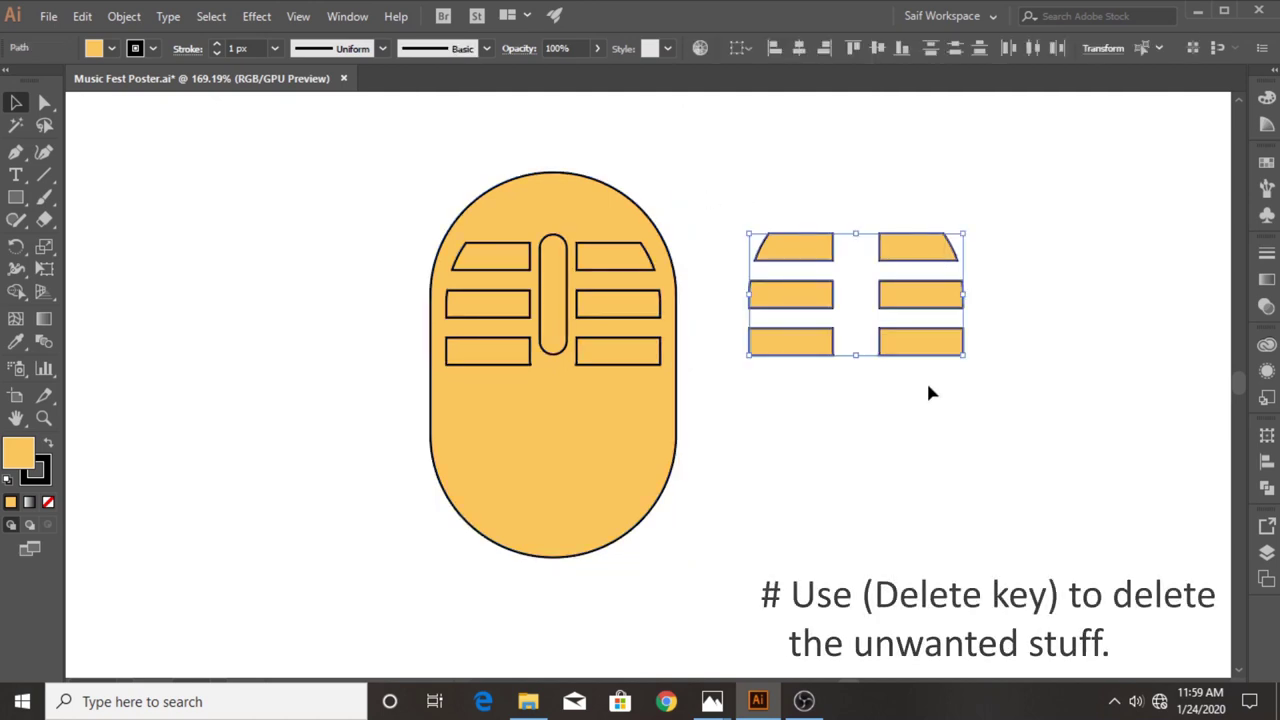
key("Delete")
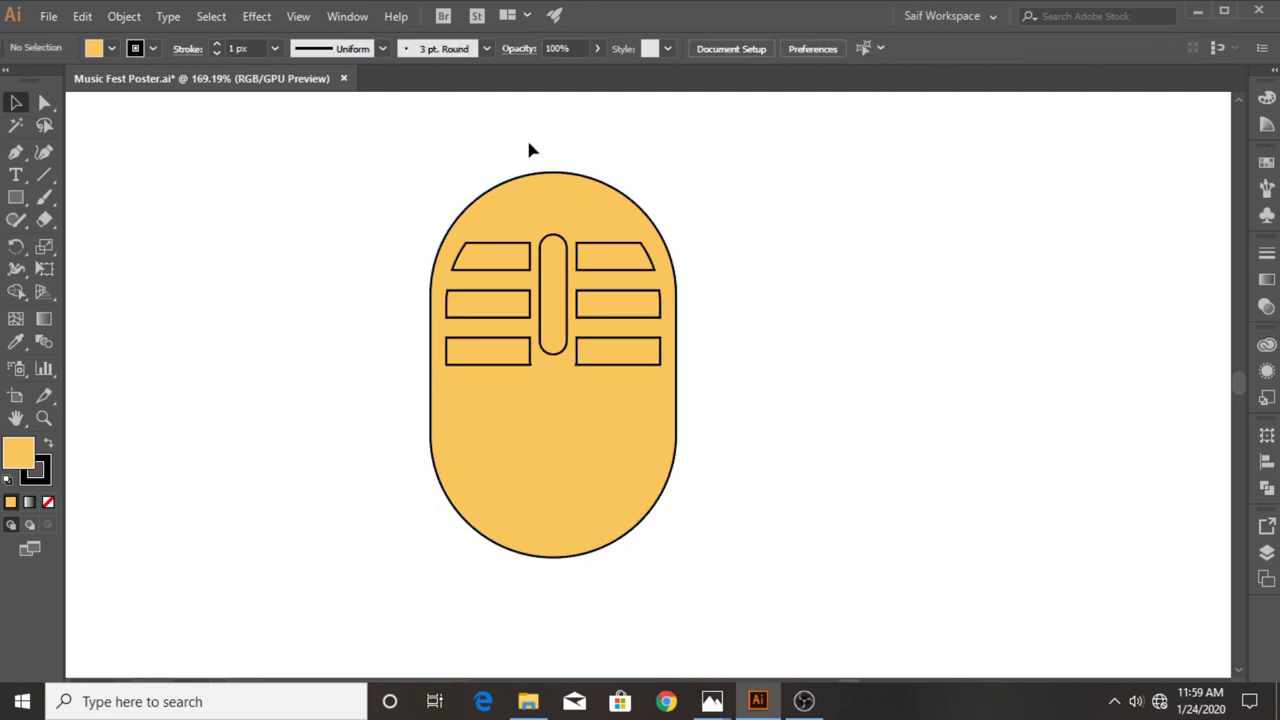
Cut the six bars and centre capsule out of the body with Shape Builder.
left_click_drag(400, 186, 651, 366)
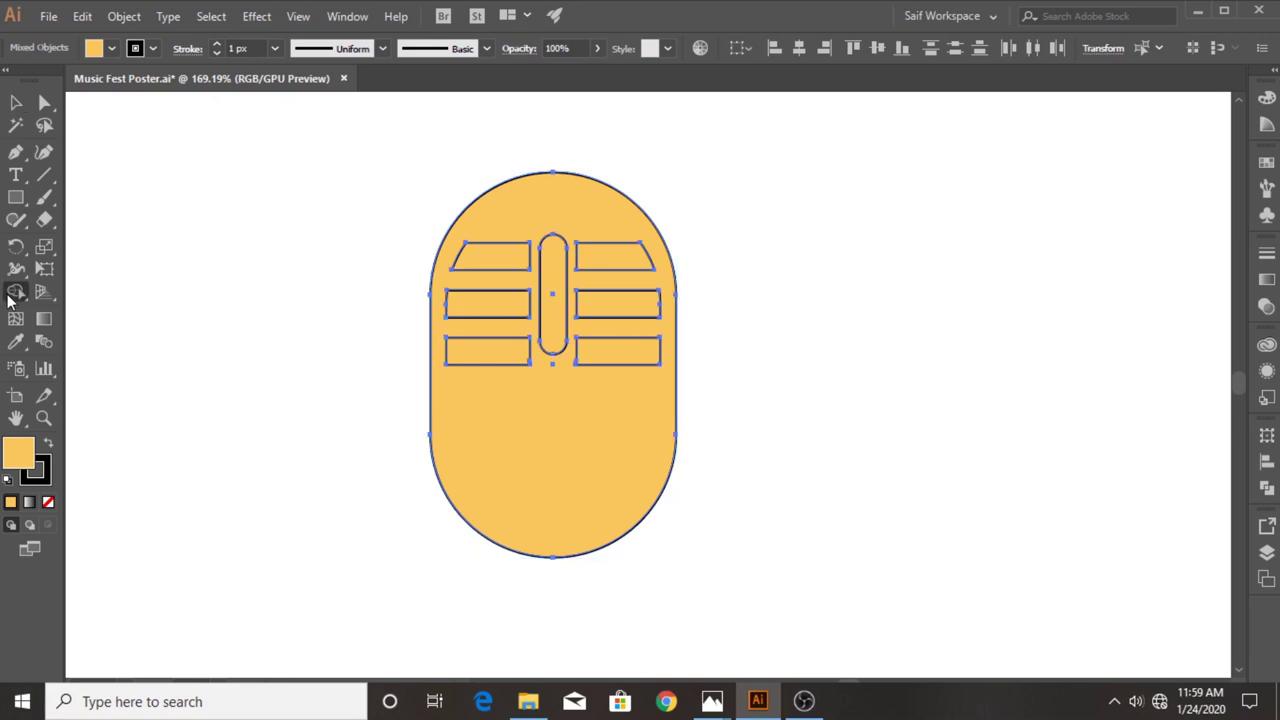
left_click(14, 294)
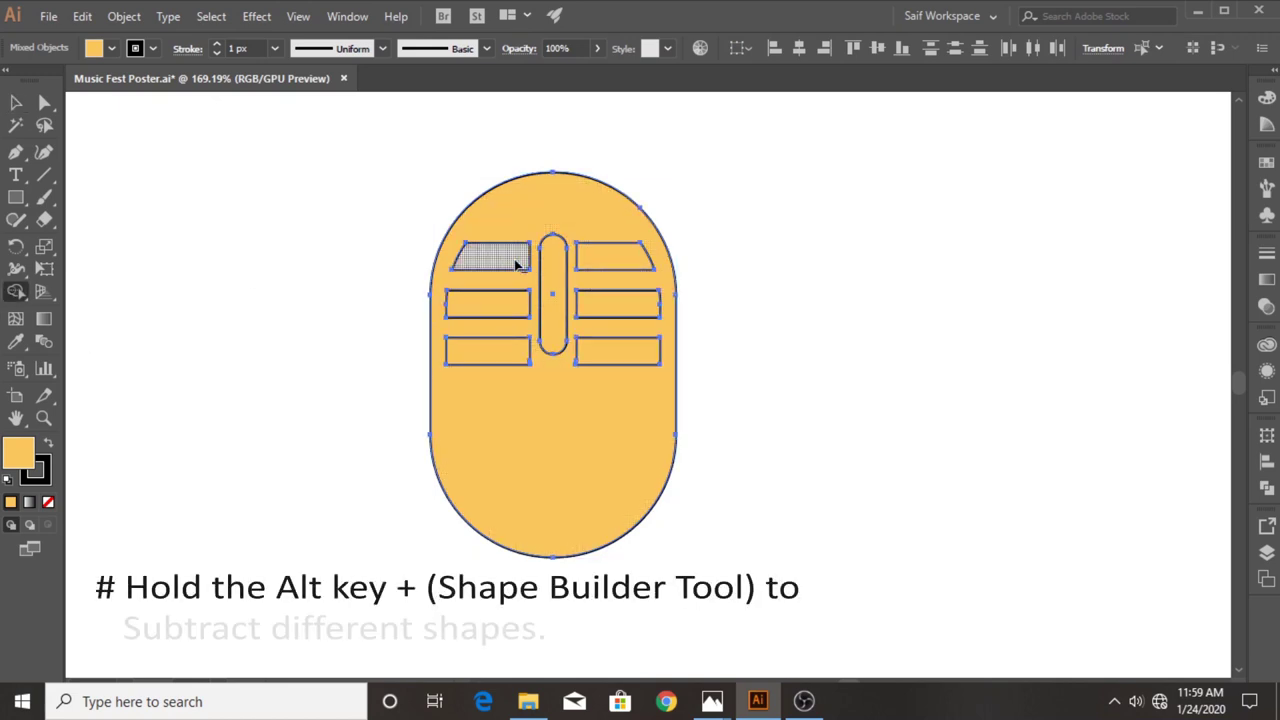
left_click(515, 262, "alt")
left_click(495, 303, "alt")
left_click(495, 350, "alt")
left_click(550, 300, "alt")
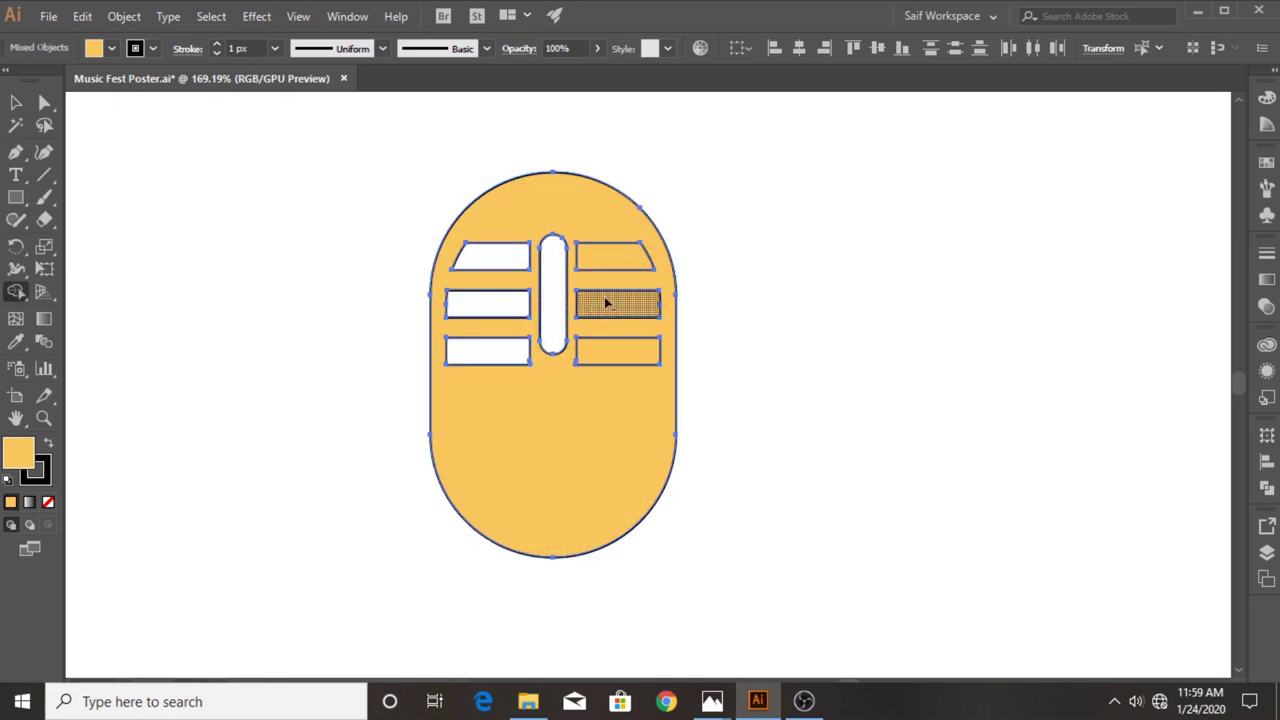
left_click(612, 258, "alt")
left_click(608, 303, "alt")
left_click(609, 355, "alt")
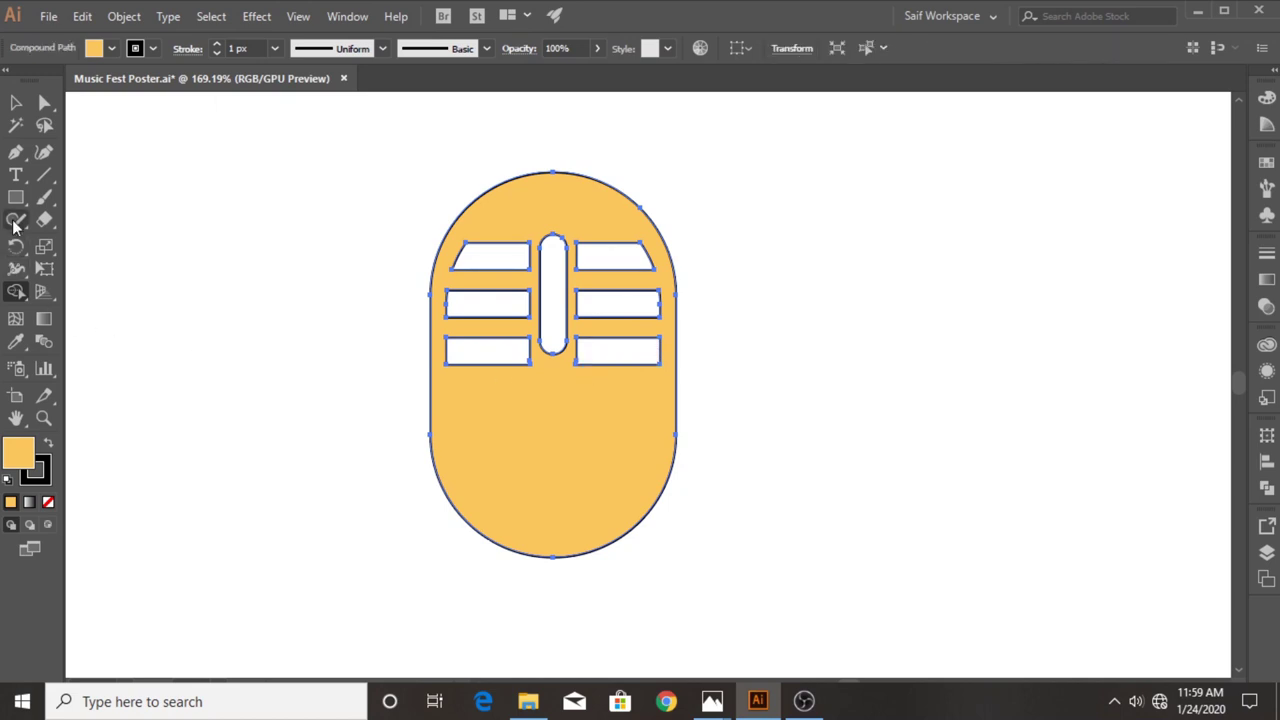
key("ctrl+shift+a")
Draw a wide bar across the lower body and cut it out as a hole.
key("m")
left_click_drag(444, 396, 660, 436)
left_click_drag(462, 467, 462, 467)
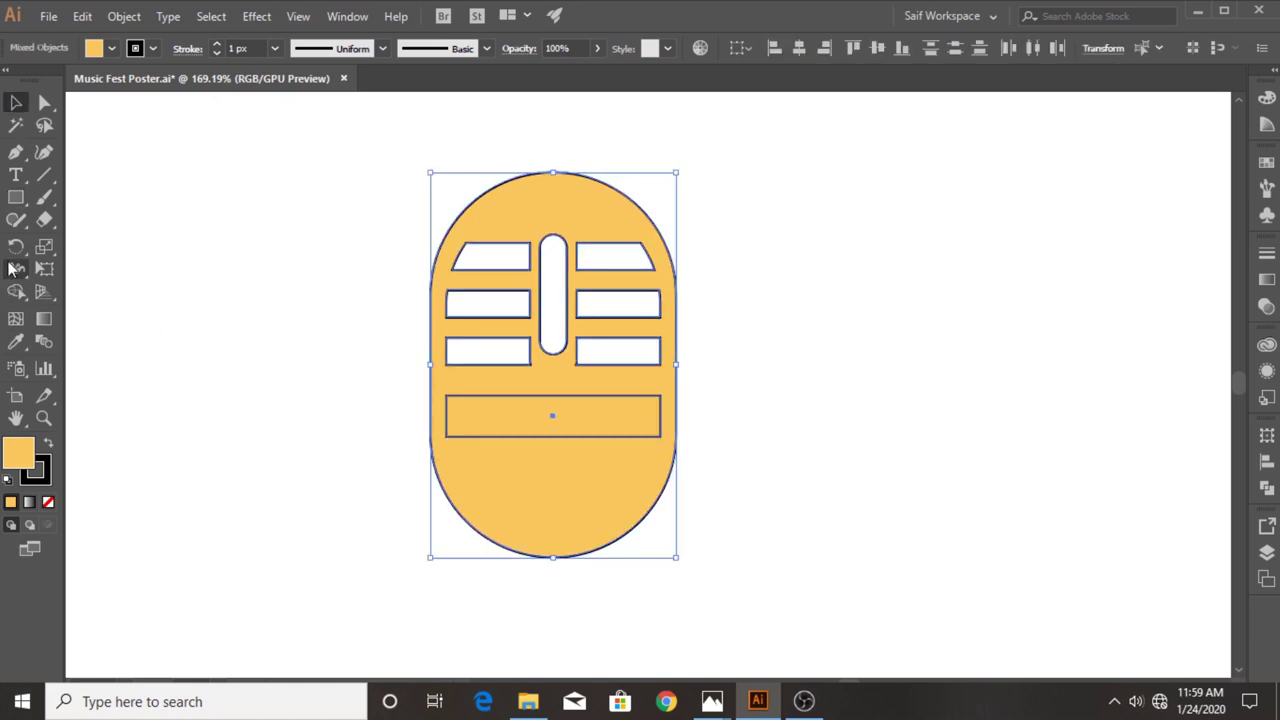
left_click(16, 291)
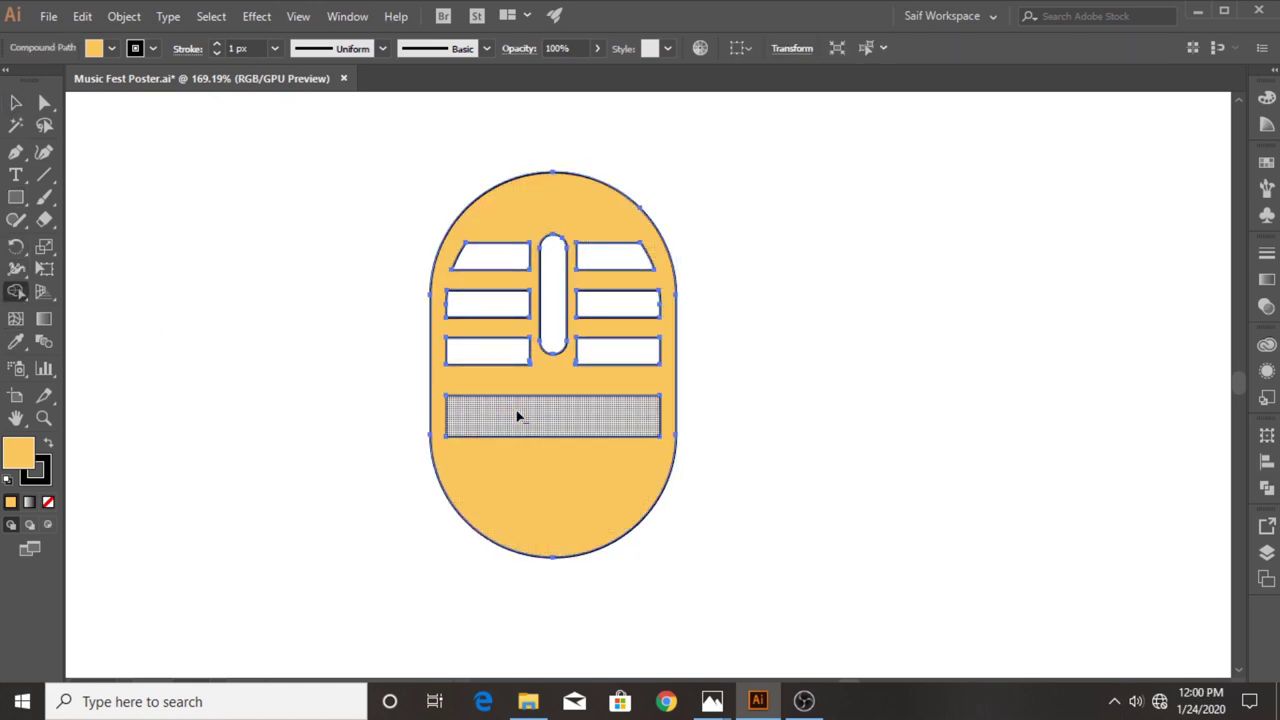
left_click(517, 417, "alt")
Draw a large rectangle over the lower half of the mic head.
left_click(44, 419)
left_click(183, 414, "alt")
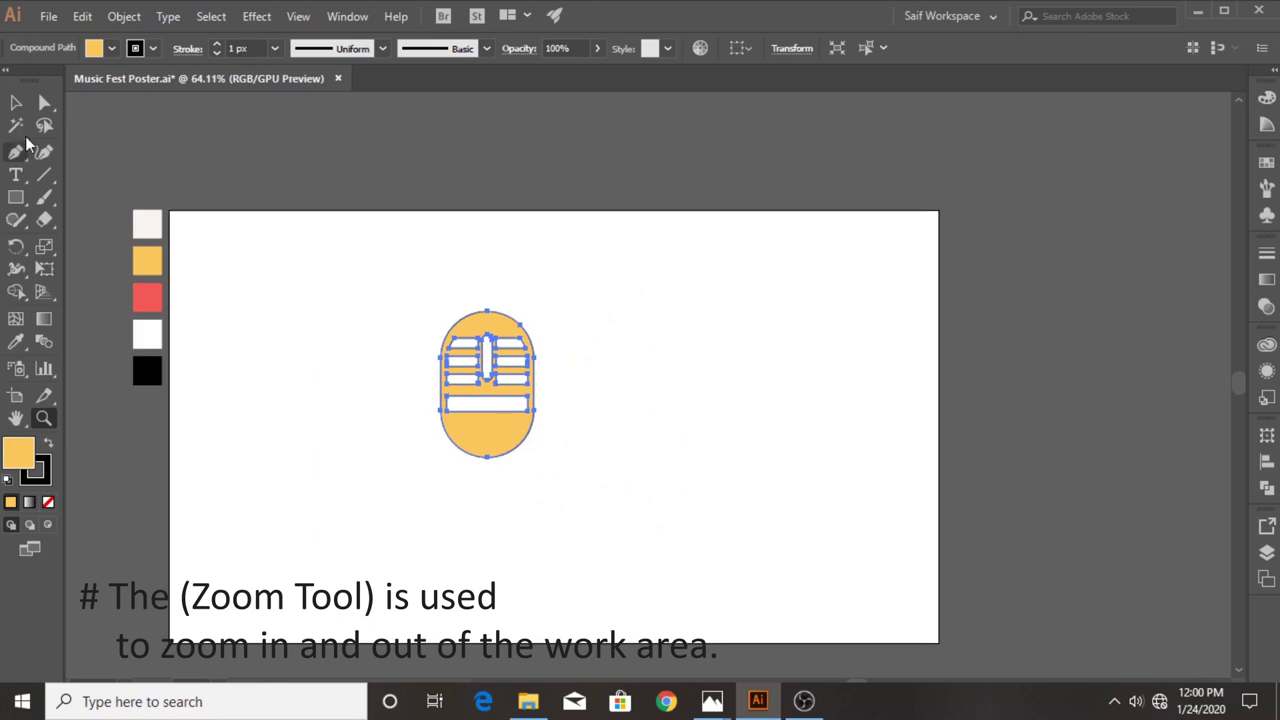
left_click(16, 103)
left_click(335, 375)
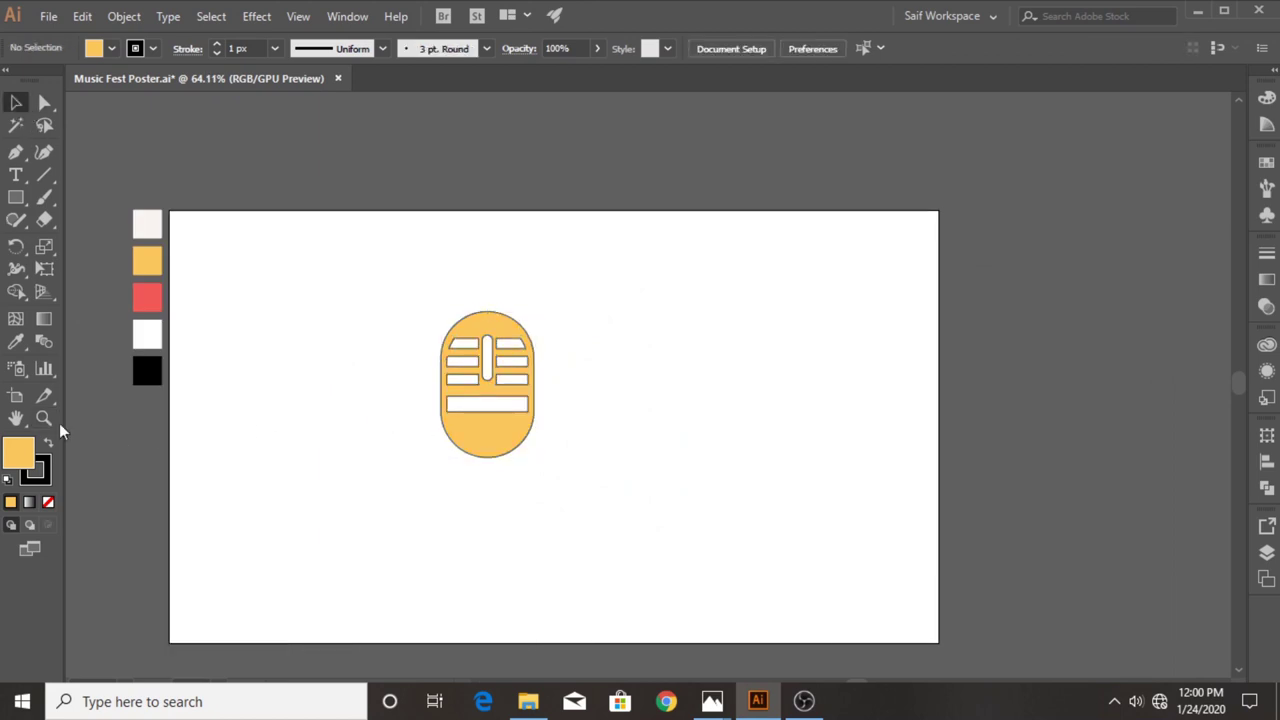
left_click(416, 435)
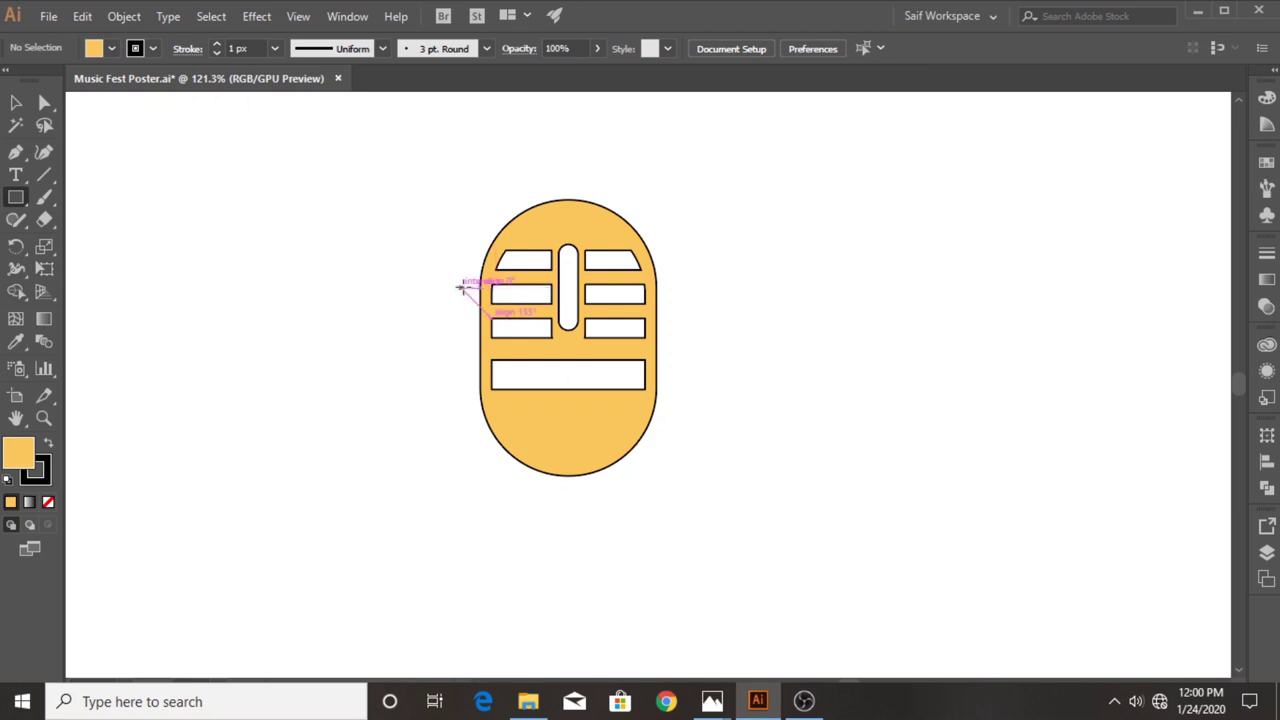
left_click_drag(460, 287, 672, 489)
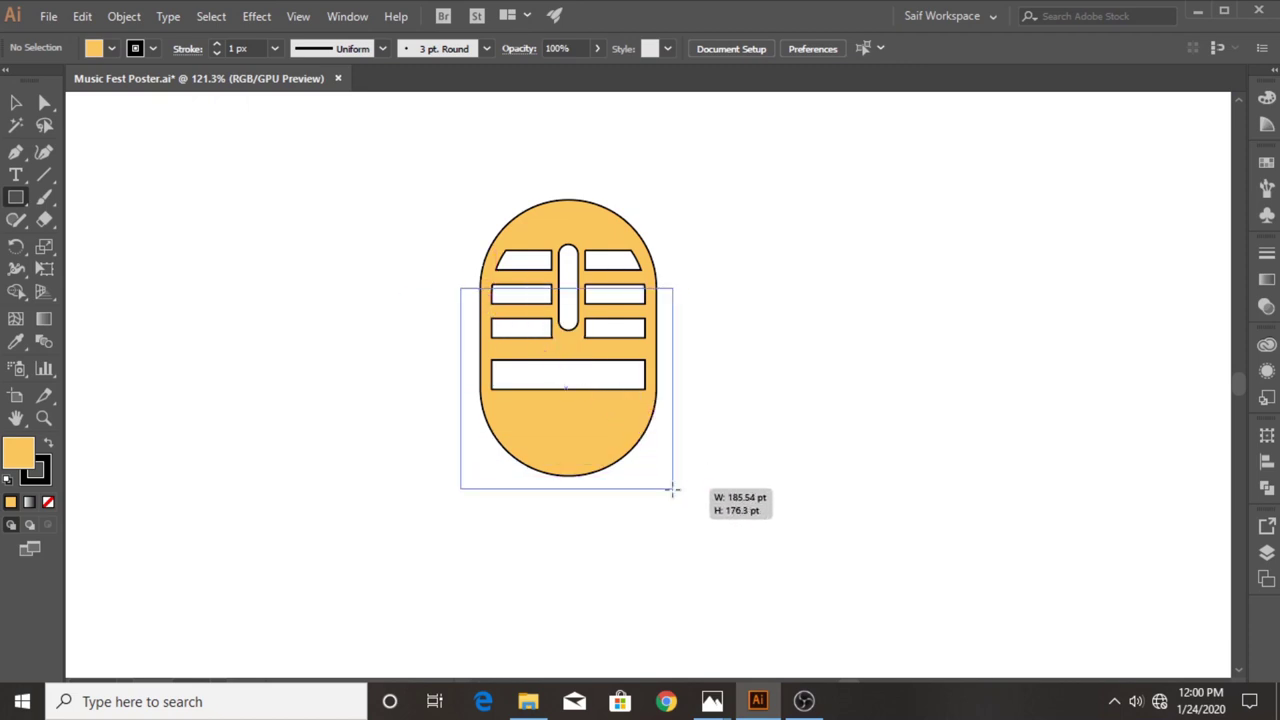
Round the large rectangle's bottom corners into a semicircle.
left_click_drag(672, 489, 678, 491)
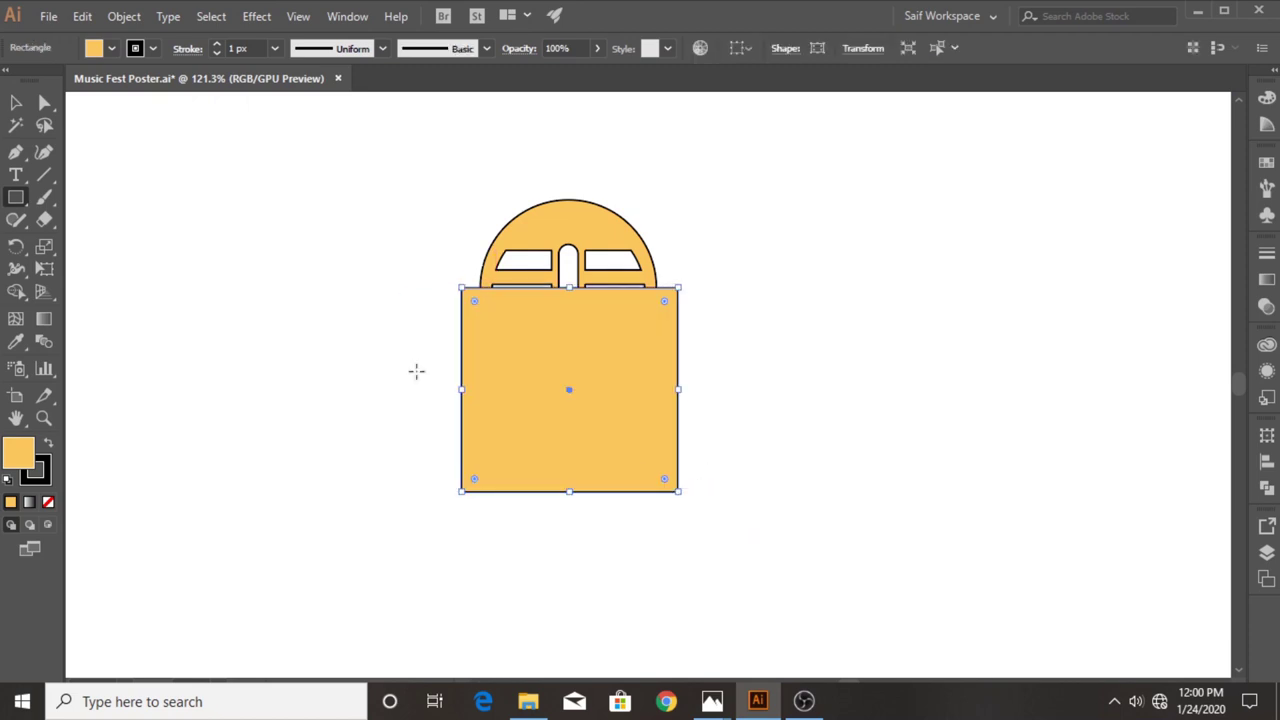
left_click_drag(481, 197, 529, 320)
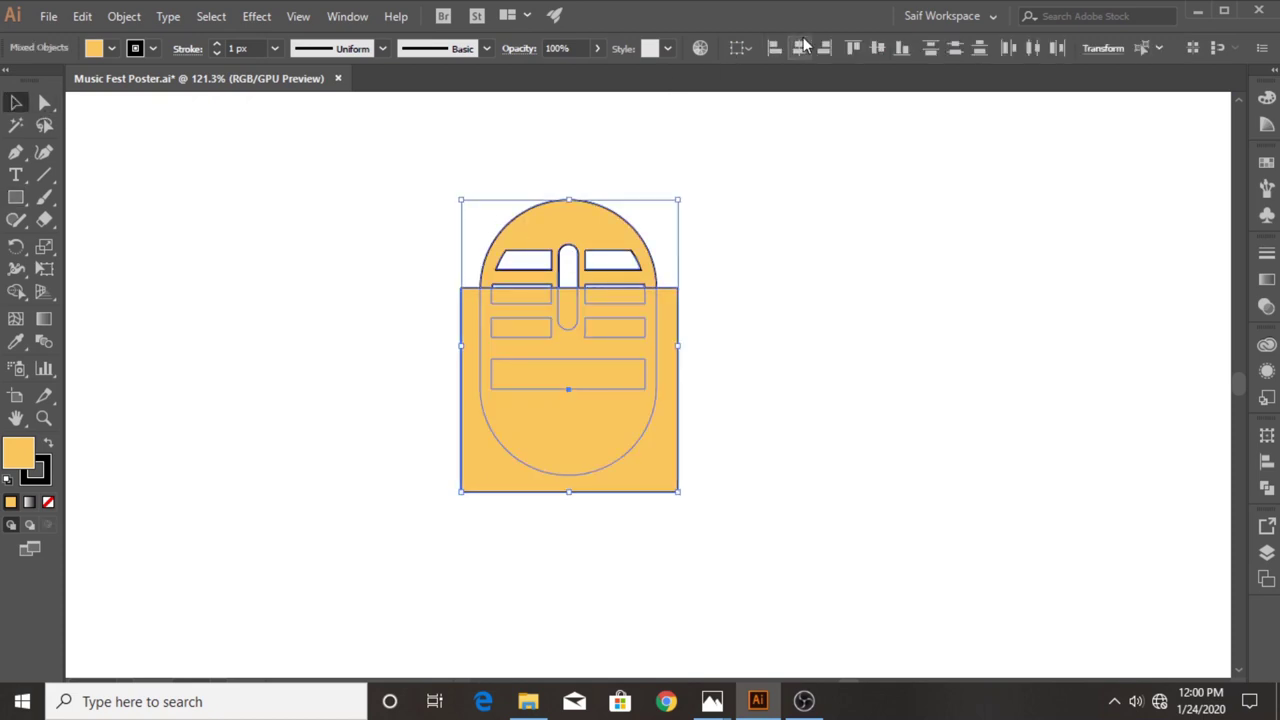
left_click(765, 201)
left_click(600, 450)
left_click(44, 102)
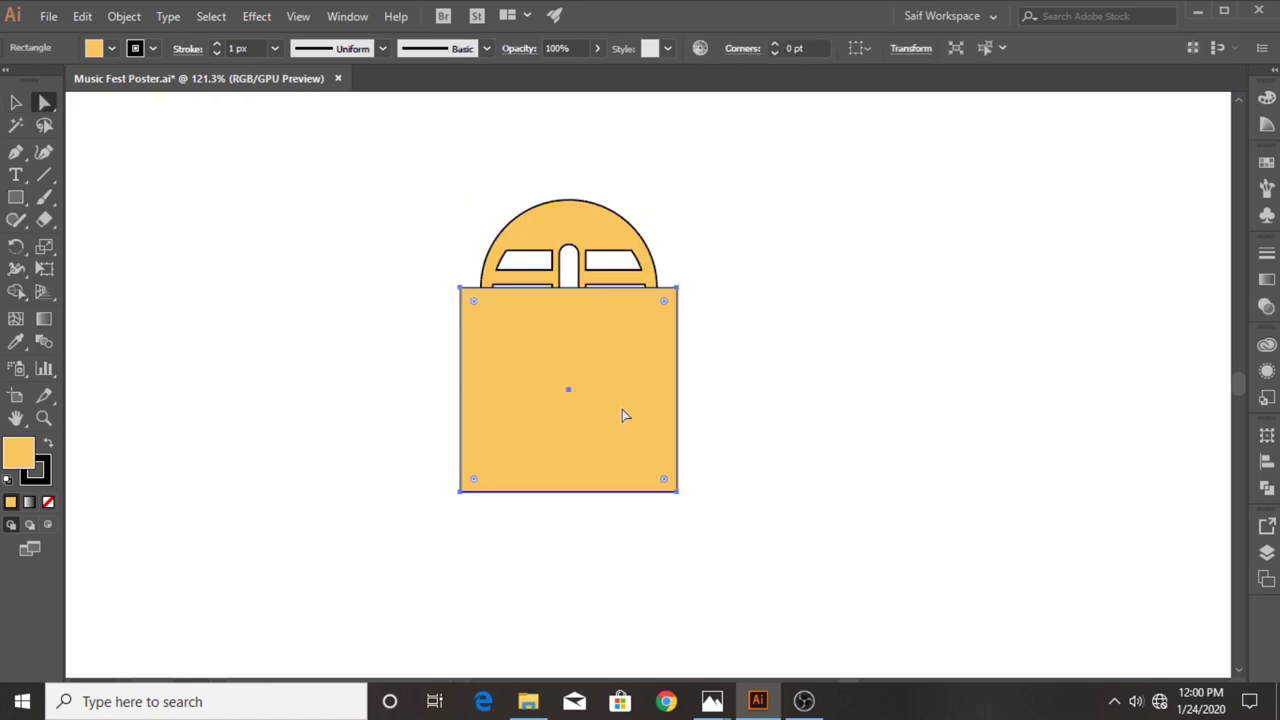
left_click_drag(697, 541, 697, 541)
left_click_drag(664, 480, 566, 374)
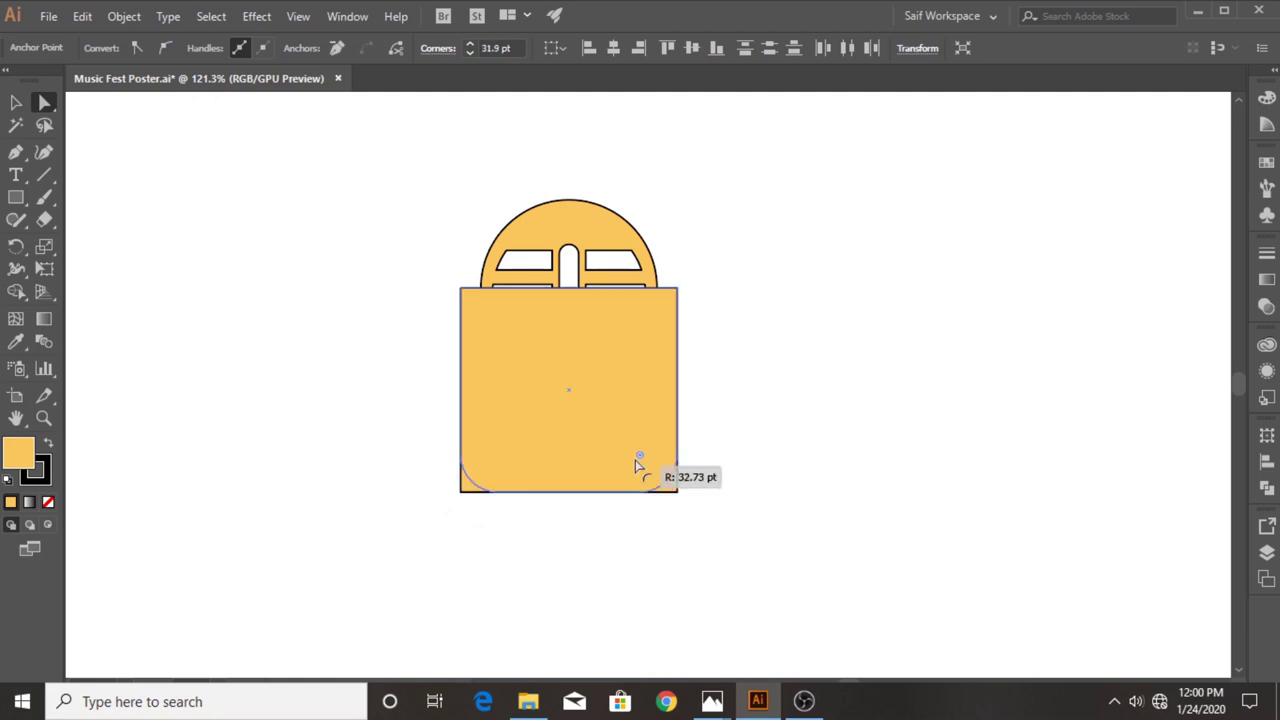
Send the rounded shape behind the mic head and nudge it slightly down.
left_click(16, 102)
right_click(575, 414)
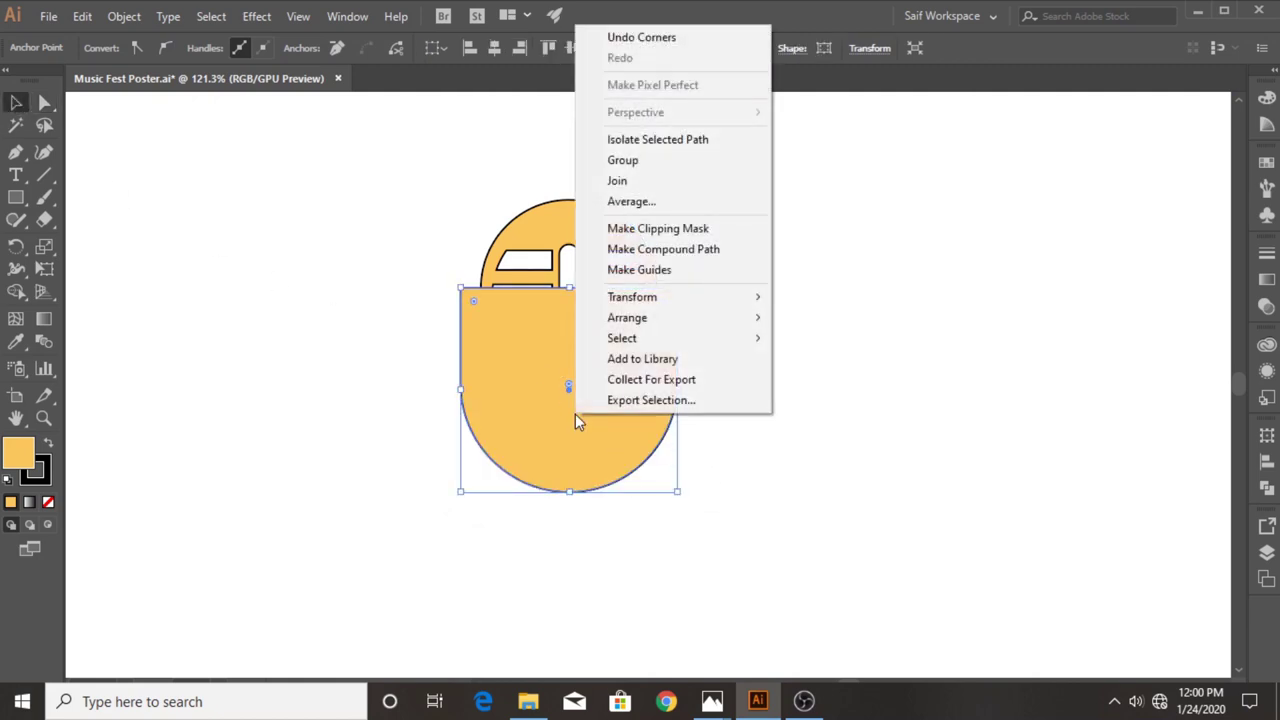
left_click(830, 380)
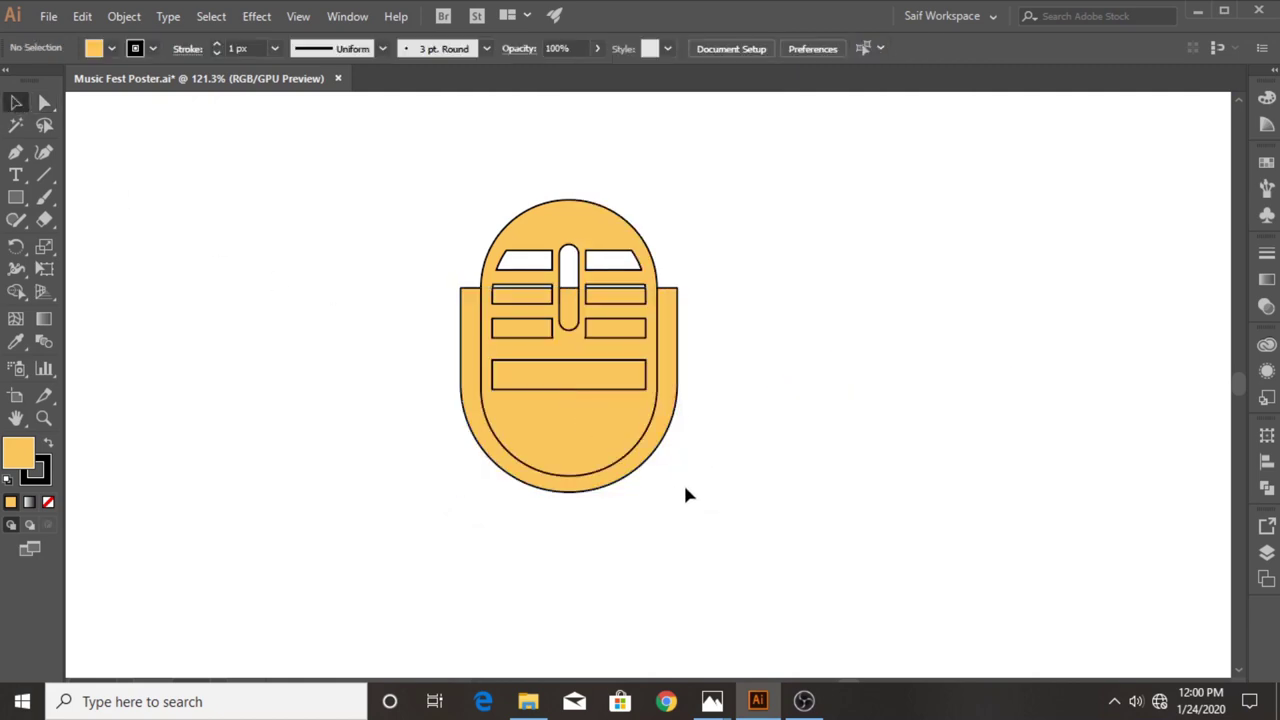
key("Down")
key("Down")
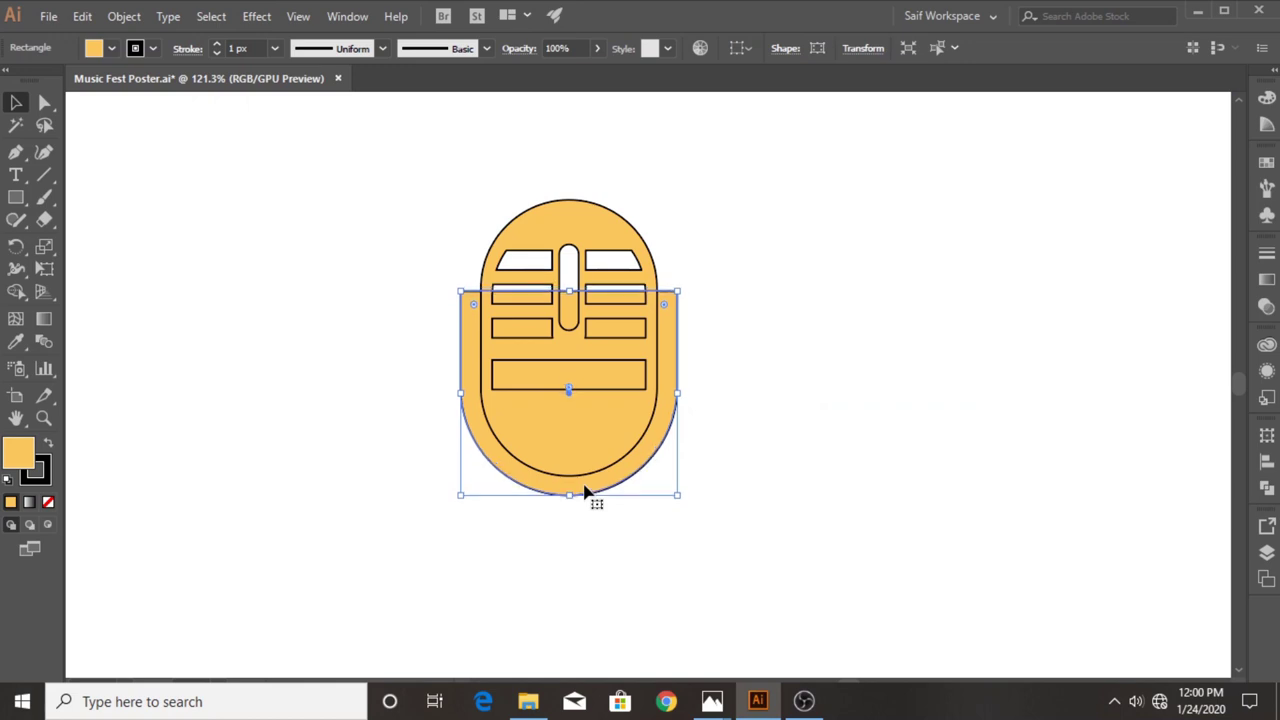
left_click(735, 515)
left_click(606, 486)
Add a wider outer copy of the holder with Offset Path 15.
left_click(124, 16)
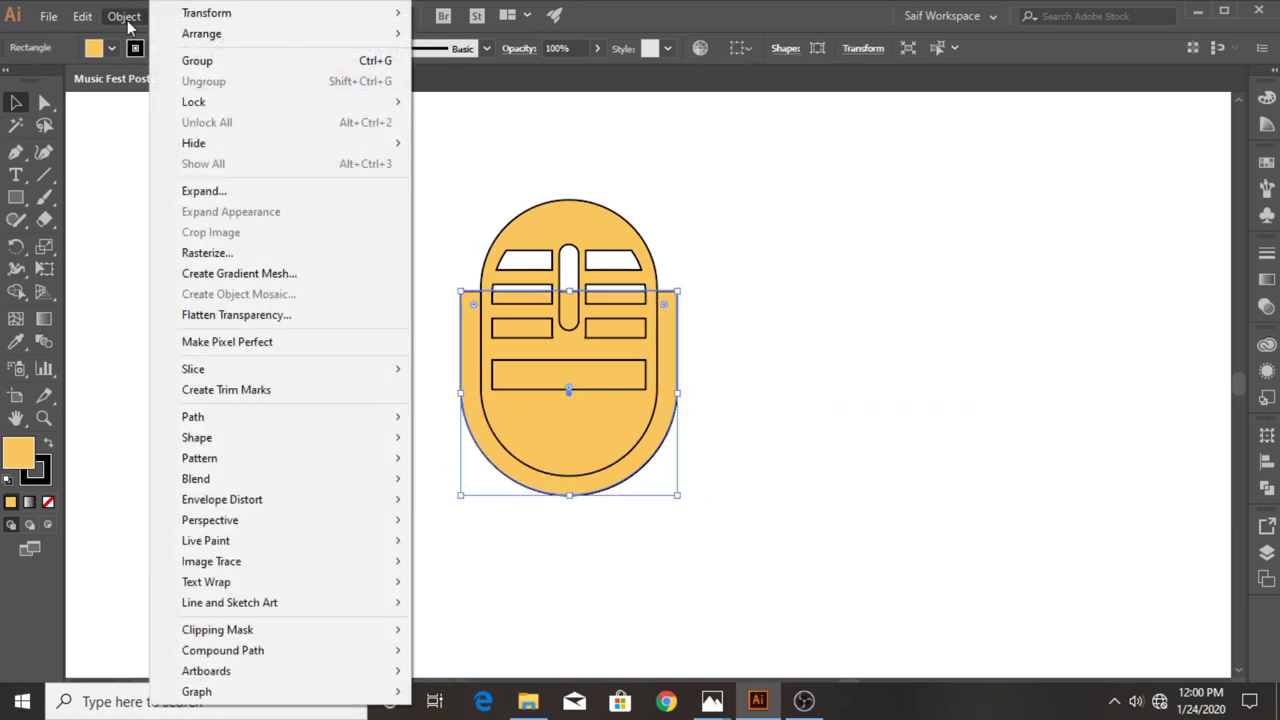
mouse_move(193, 417)
left_click(470, 487)
type("15")
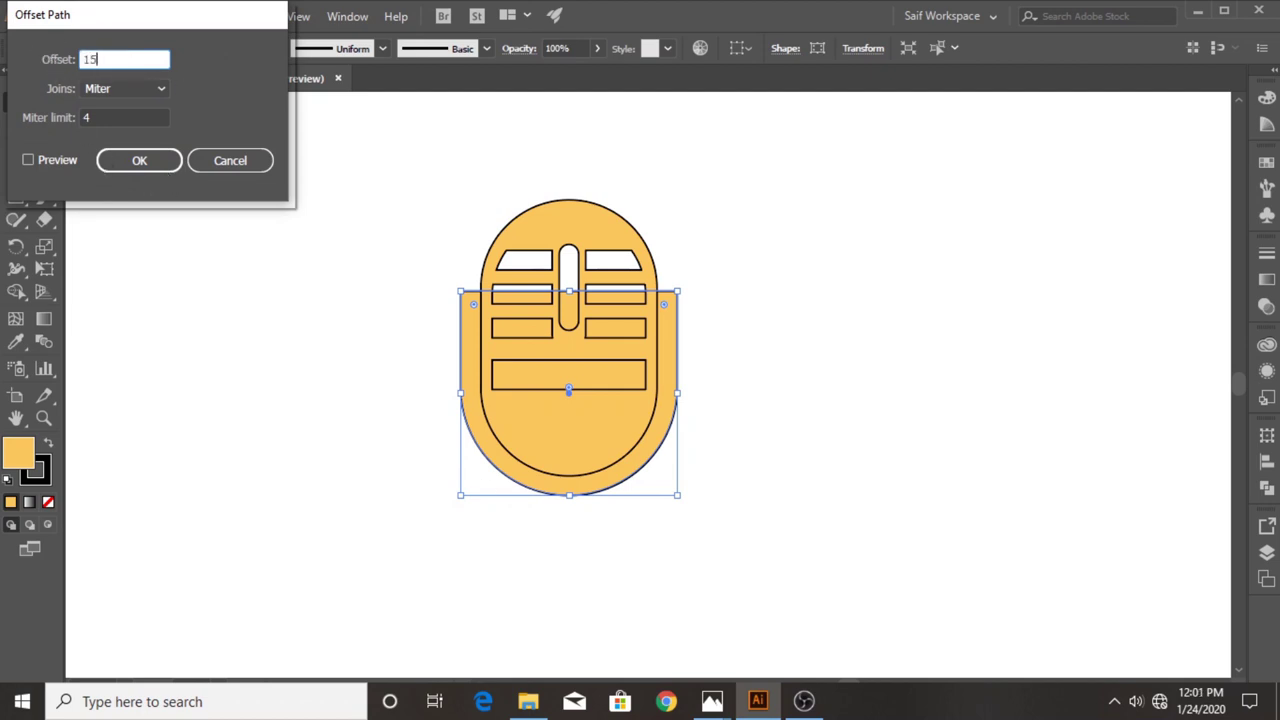
left_click(139, 172)
left_click(390, 365)
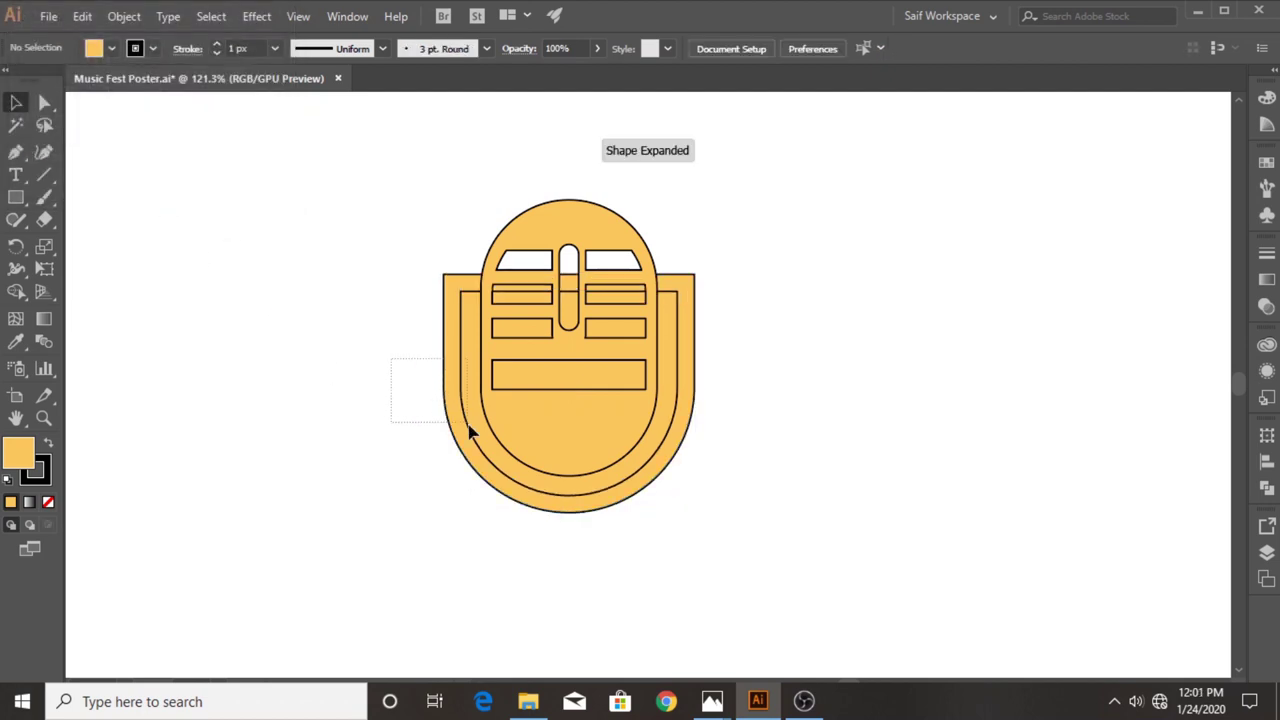
left_click_drag(470, 429, 472, 431)
left_click(403, 368)
key("m")
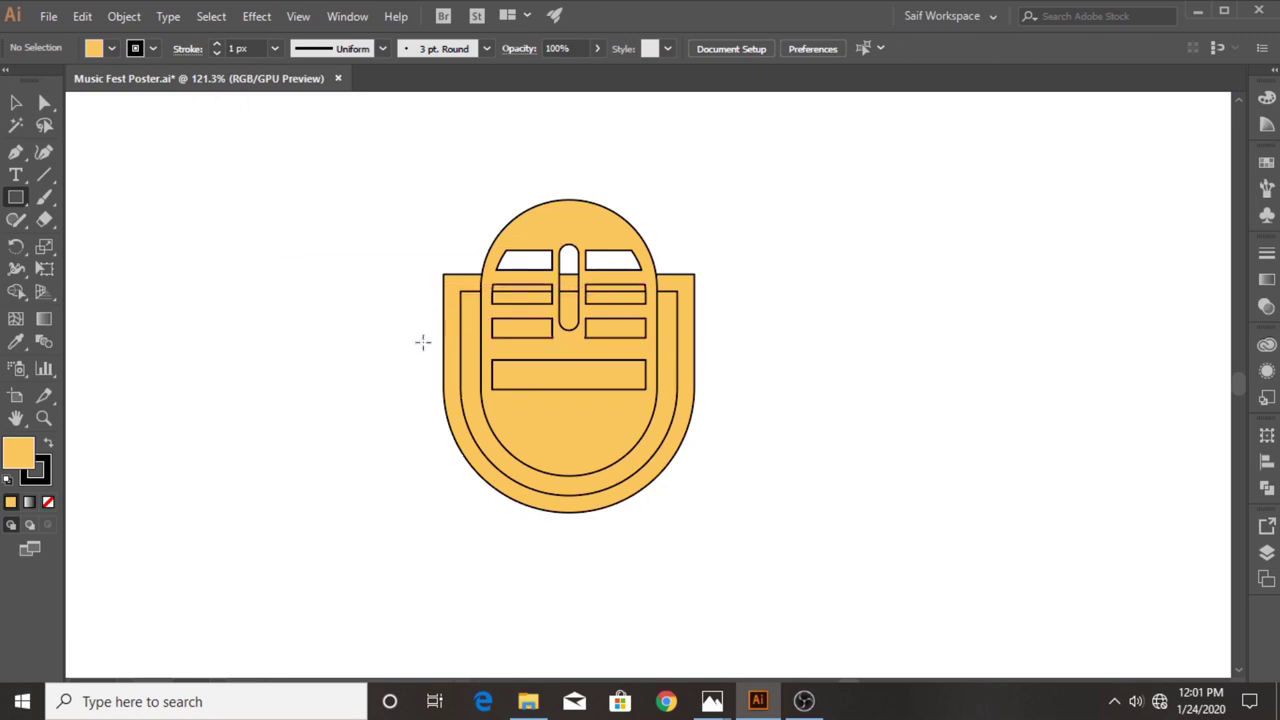
Build a left-side handle: a small bar with a rounded pill end centred vertically on it.
mouse_move(423, 338)
left_mouse_down()
mouse_move(459, 353)
mouse_move(425, 360)
left_mouse_up()
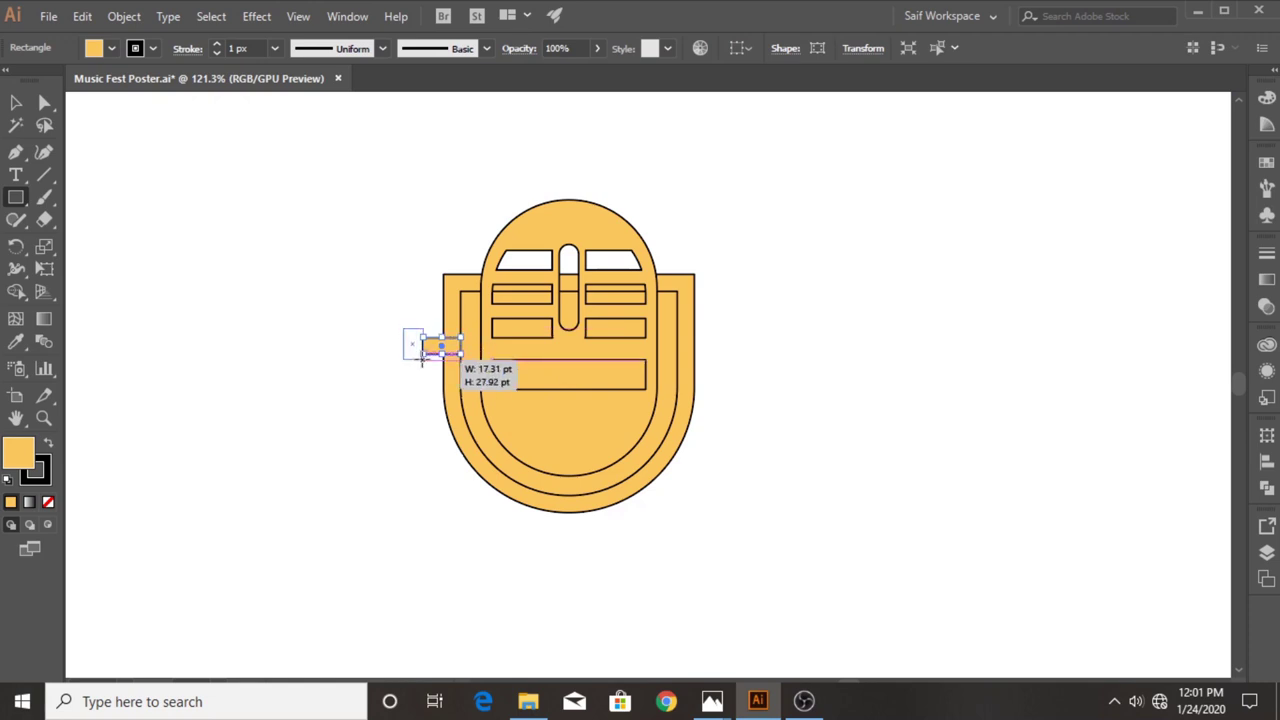
key("z")
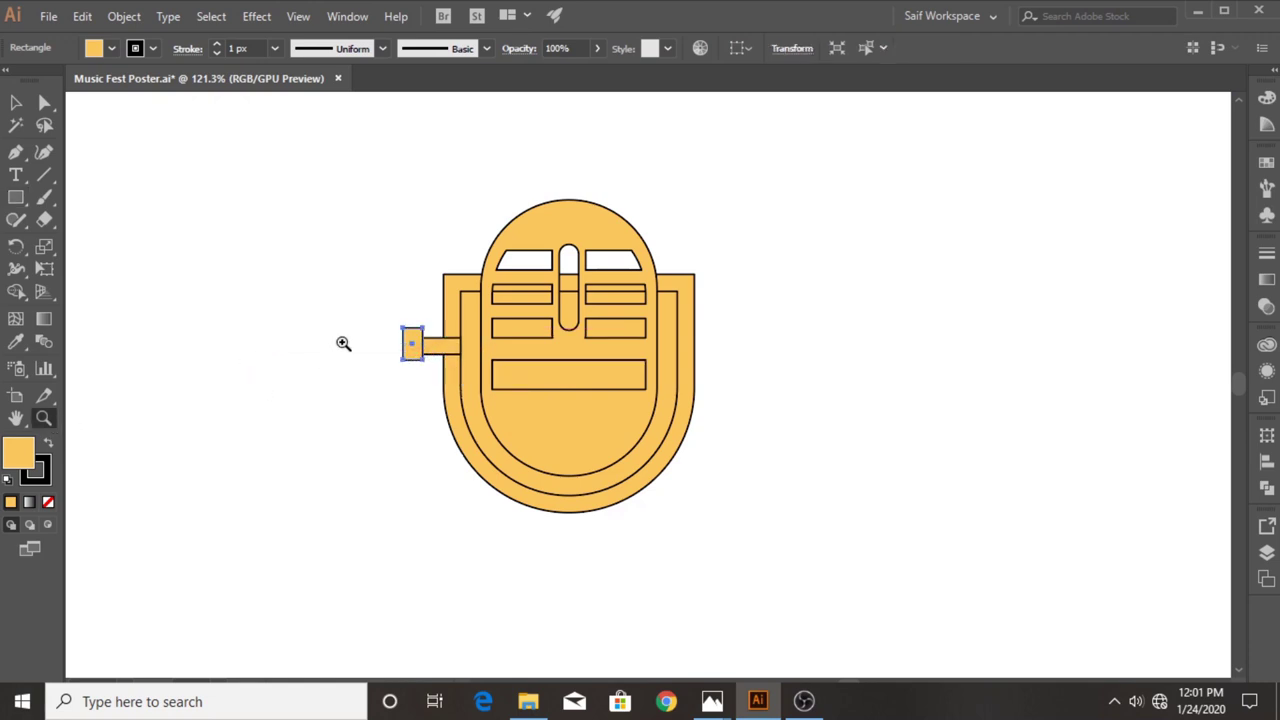
left_click(343, 343)
key("a")
mouse_move(477, 330)
left_mouse_down()
mouse_move(490, 350)
mouse_move(525, 358)
left_mouse_up()
key("v")
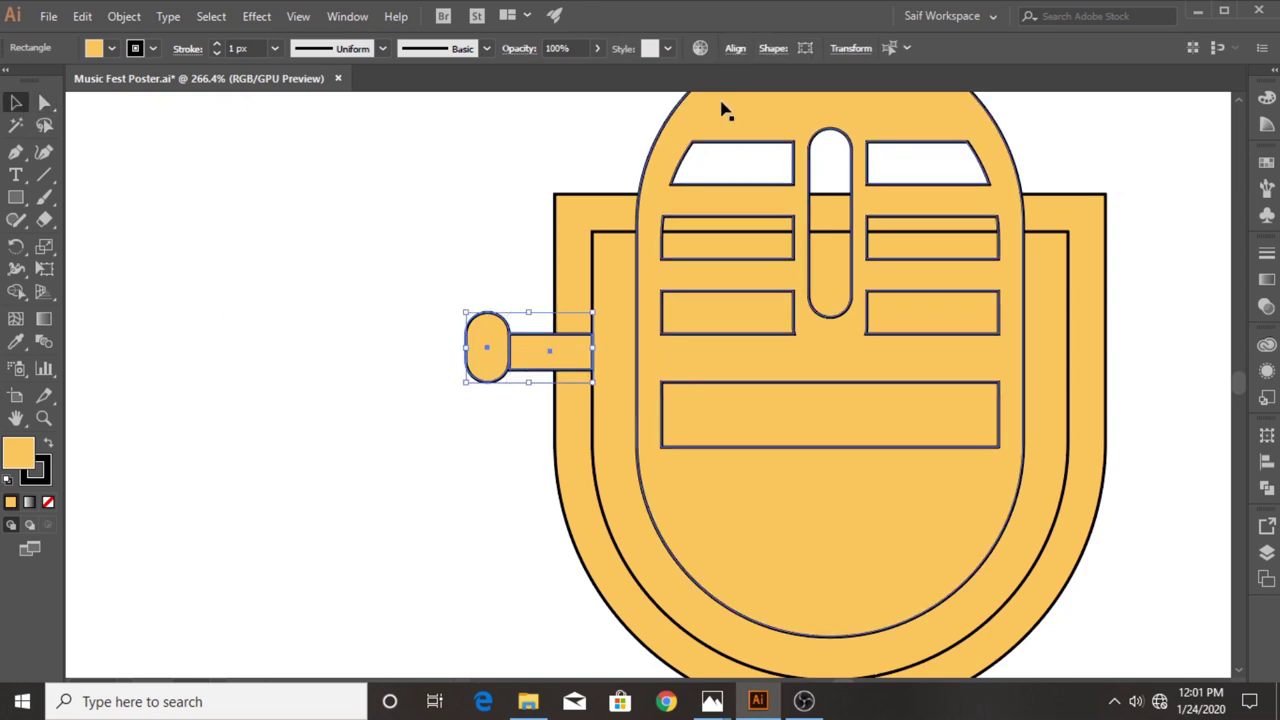
left_click(735, 50)
left_click(695, 97)
left_click(466, 210)
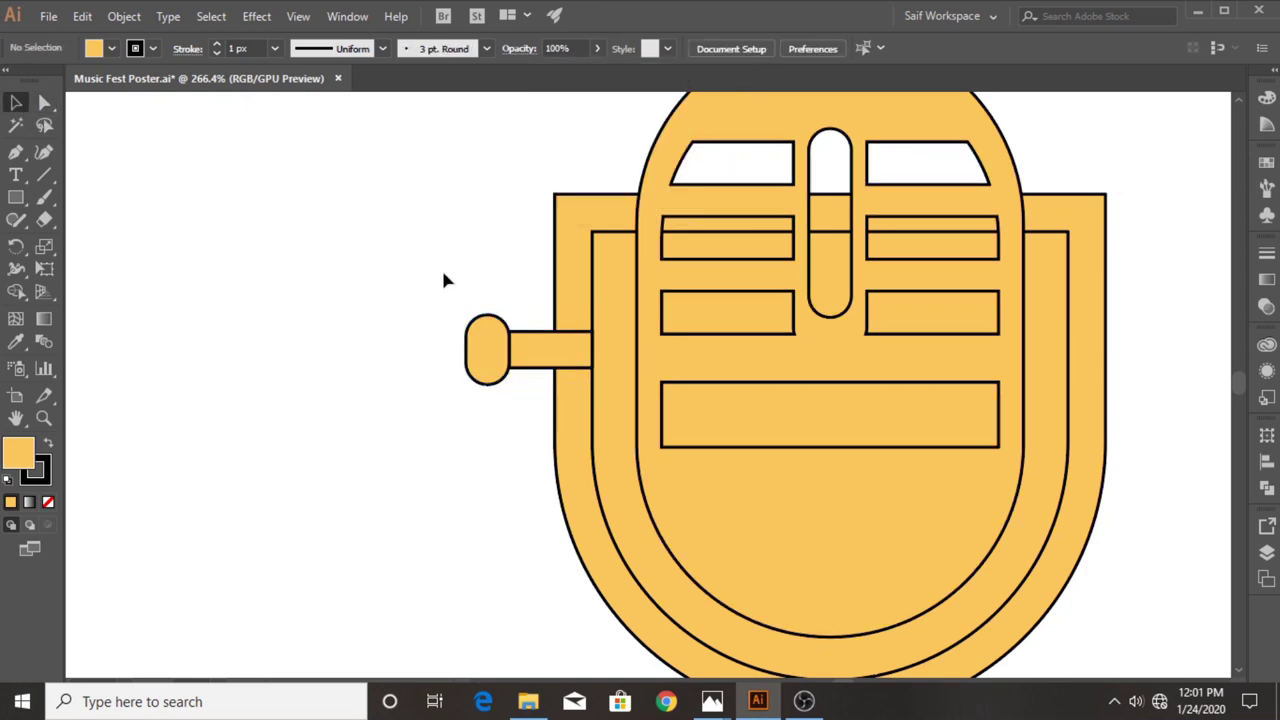
Reflect a vertical copy of the handle and move it to the shield's right side.
left_click_drag(441, 267, 503, 349)
right_click(502, 349)
mouse_move(557, 566)
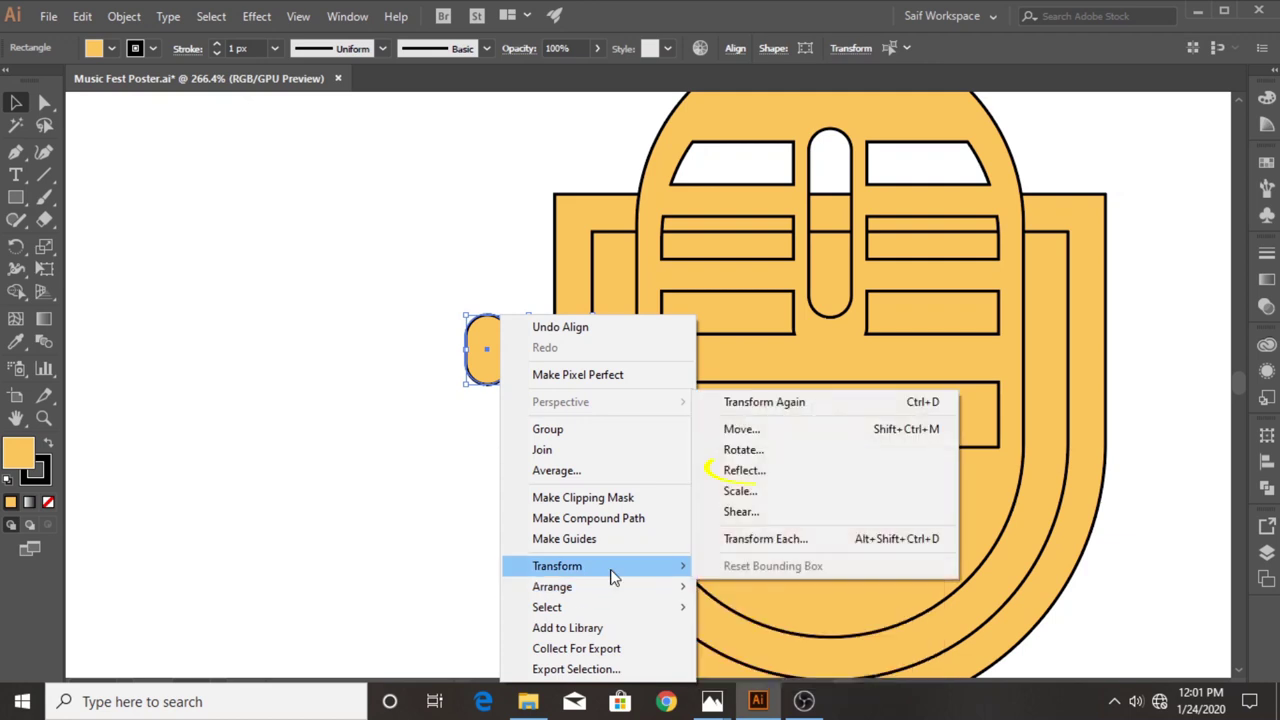
left_click(730, 472)
left_click(63, 294)
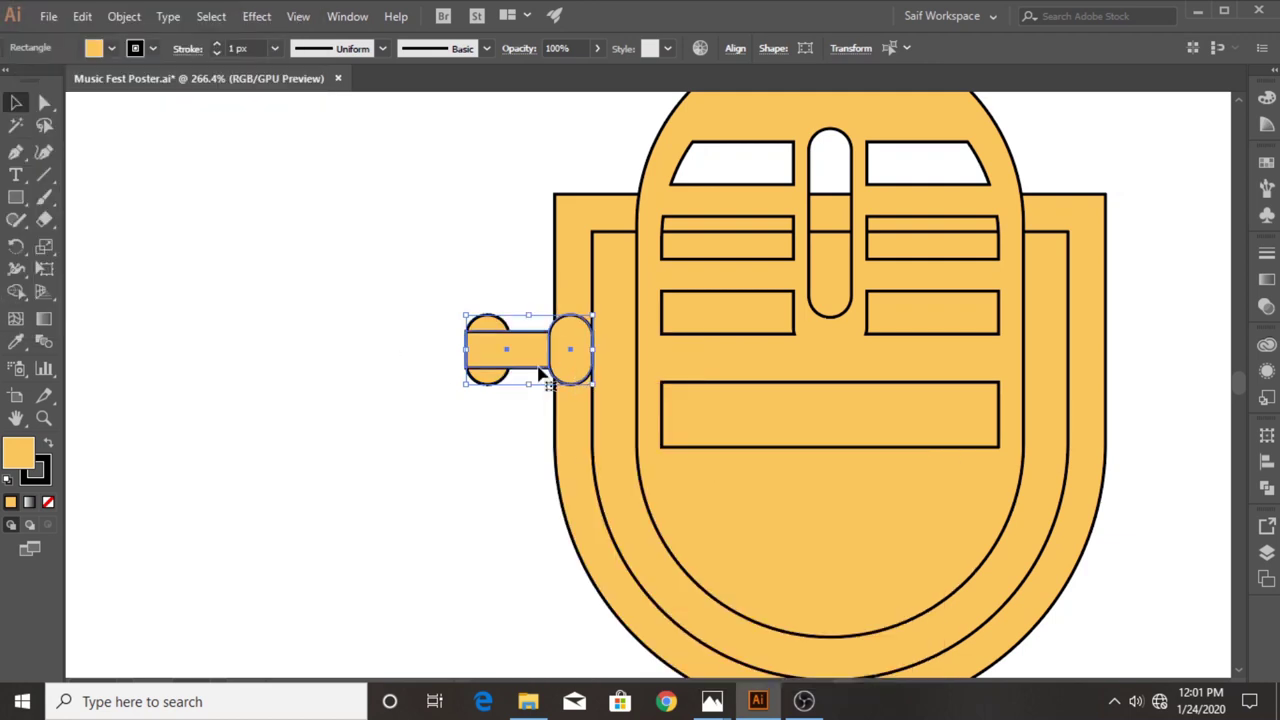
mouse_move(533, 364)
left_mouse_down()
mouse_move(1152, 362)
mouse_move(1131, 362)
left_mouse_up()
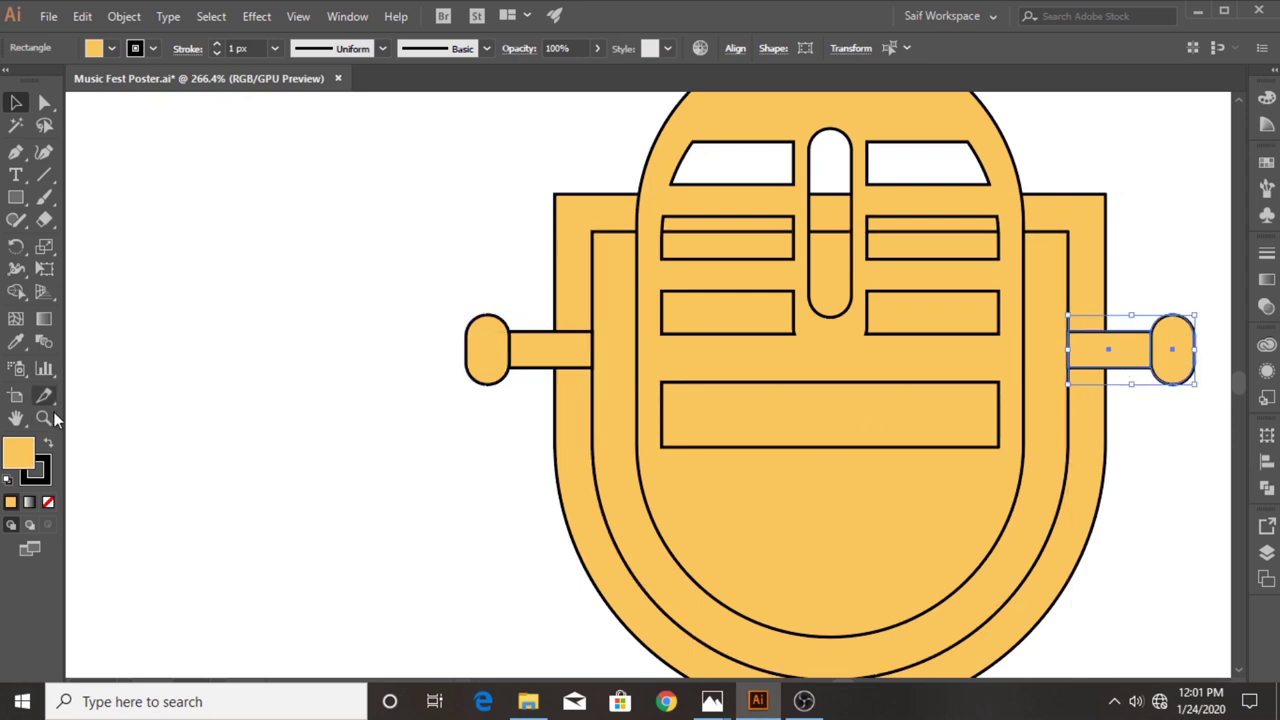
left_click_drag(854, 420, 763, 420)
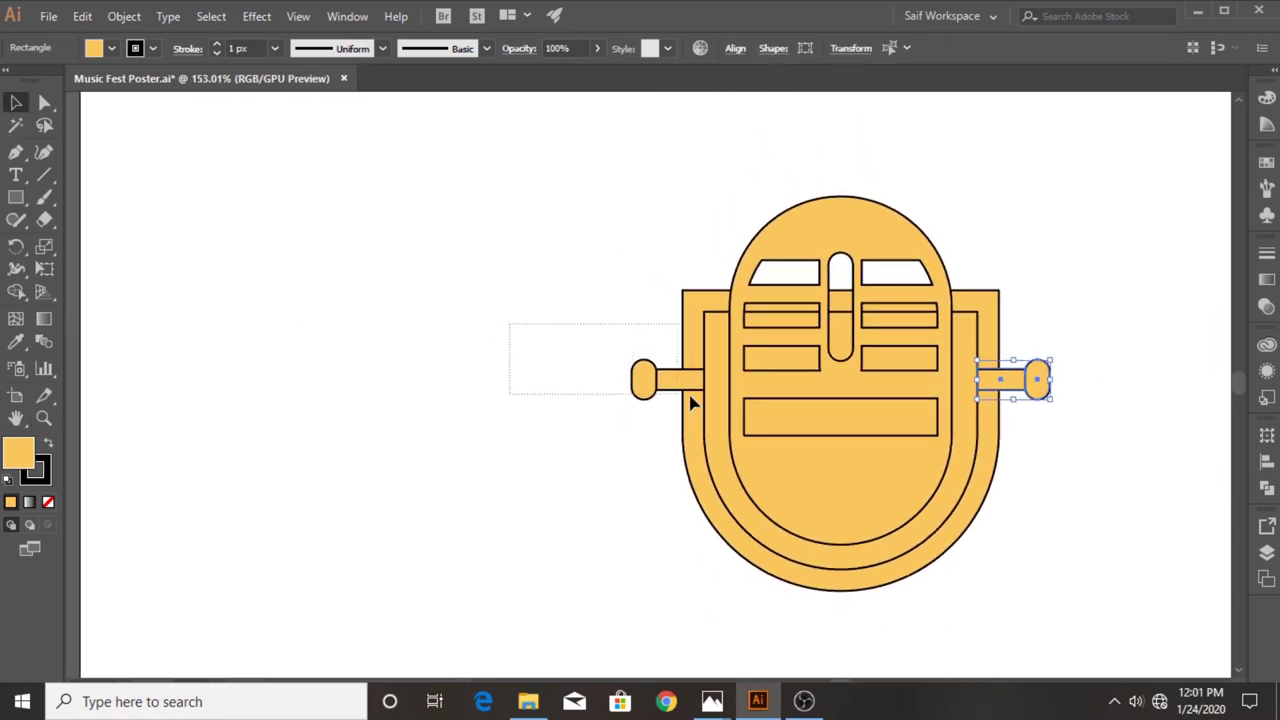
Use Shape Builder to remove the inner shield region and merge both handles into the stand.
left_click(709, 408)
left_click(1018, 396, "shift")
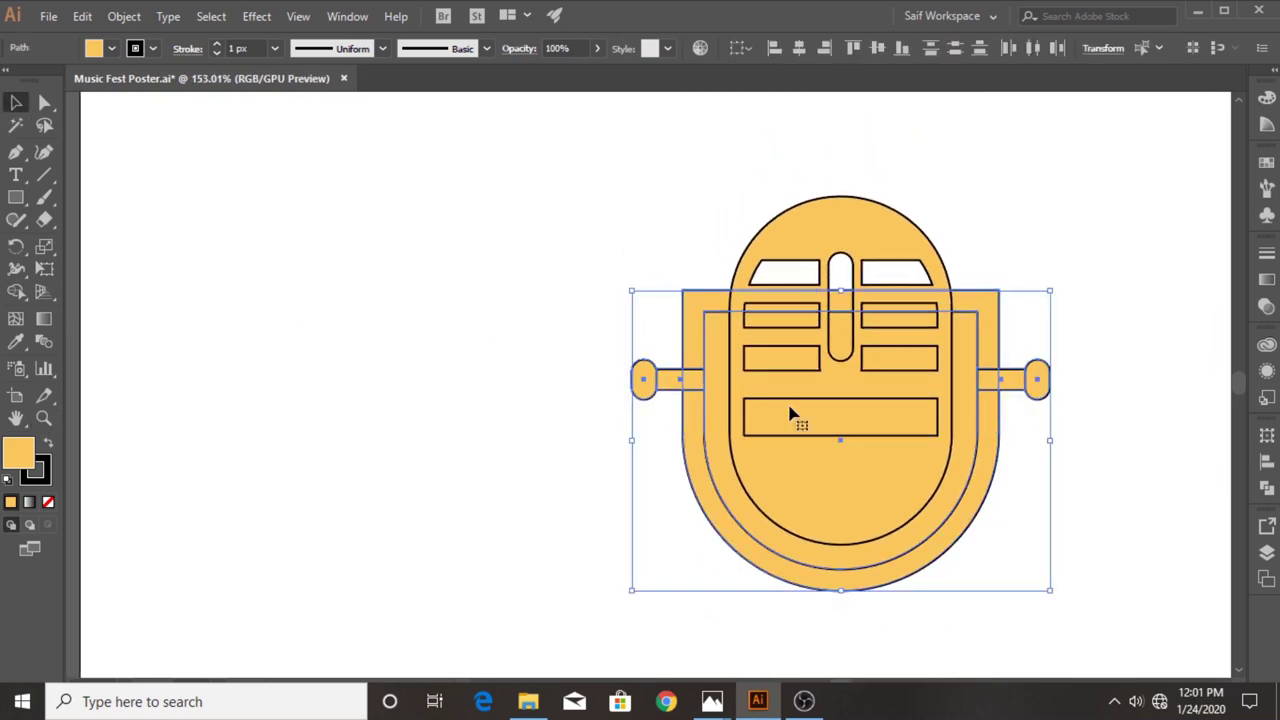
left_click(16, 293)
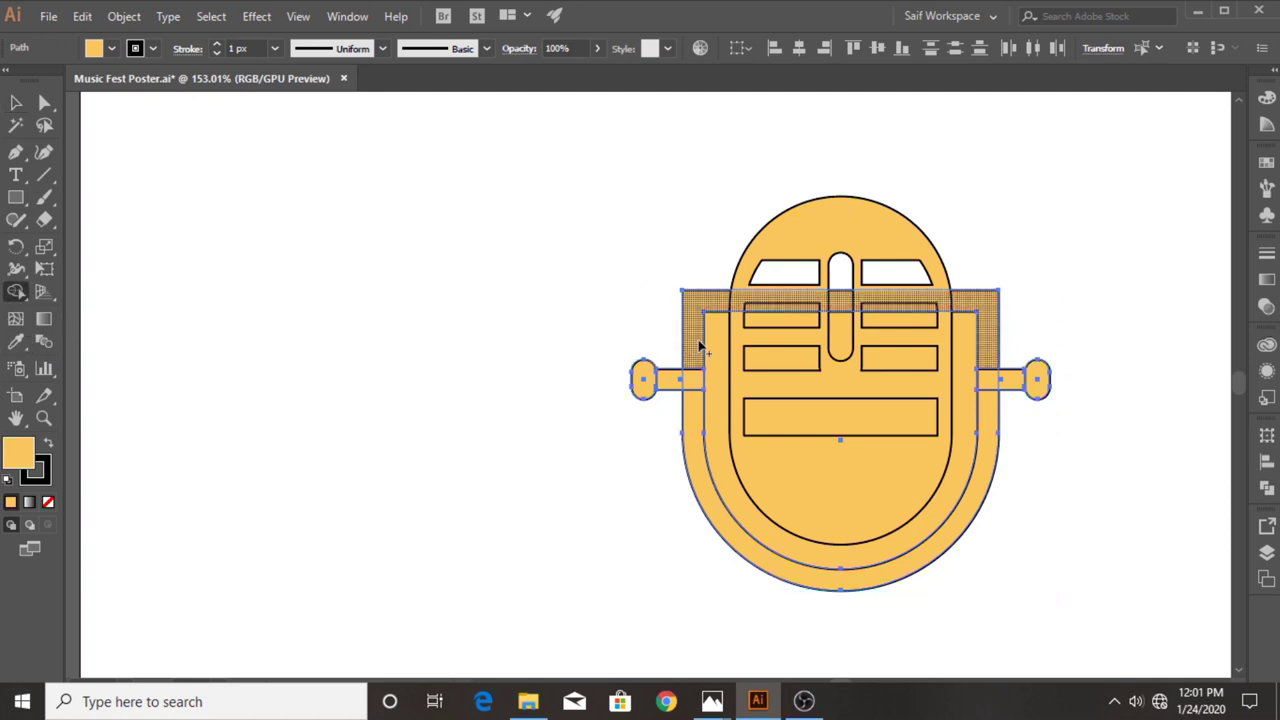
left_click_drag(706, 349, 711, 354)
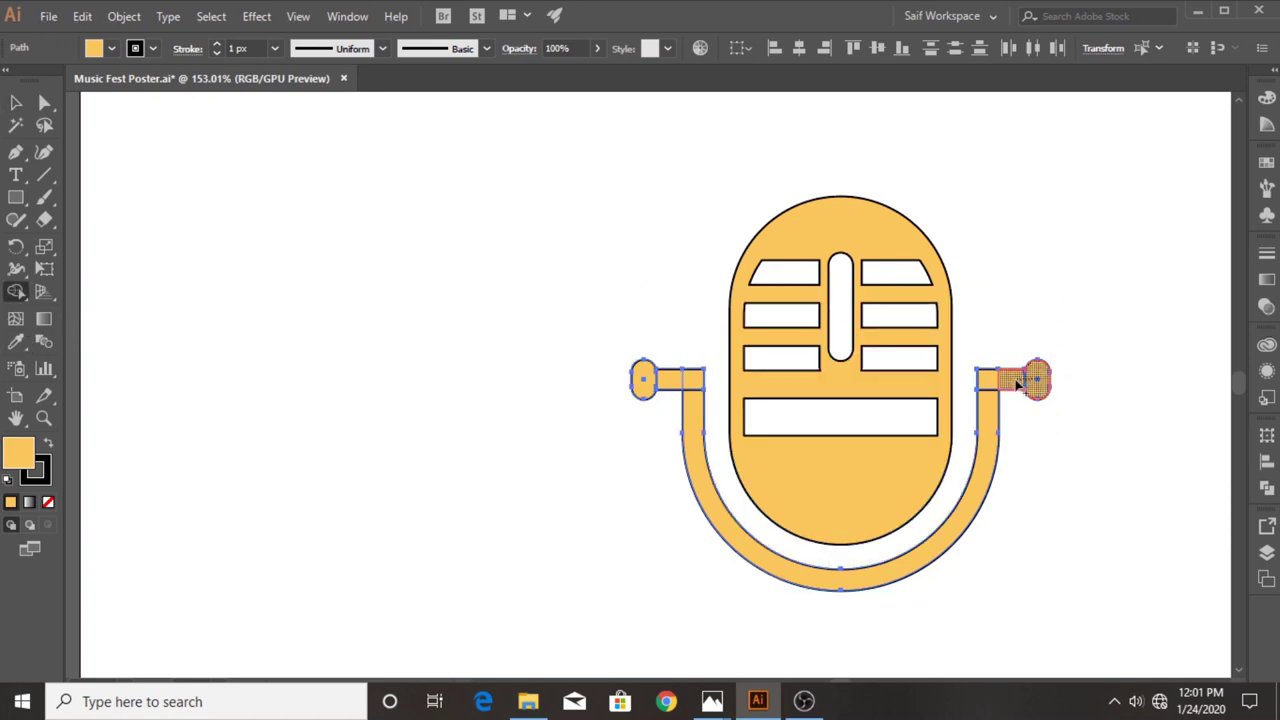
left_click_drag(1018, 385, 986, 410)
left_click_drag(641, 379, 690, 398)
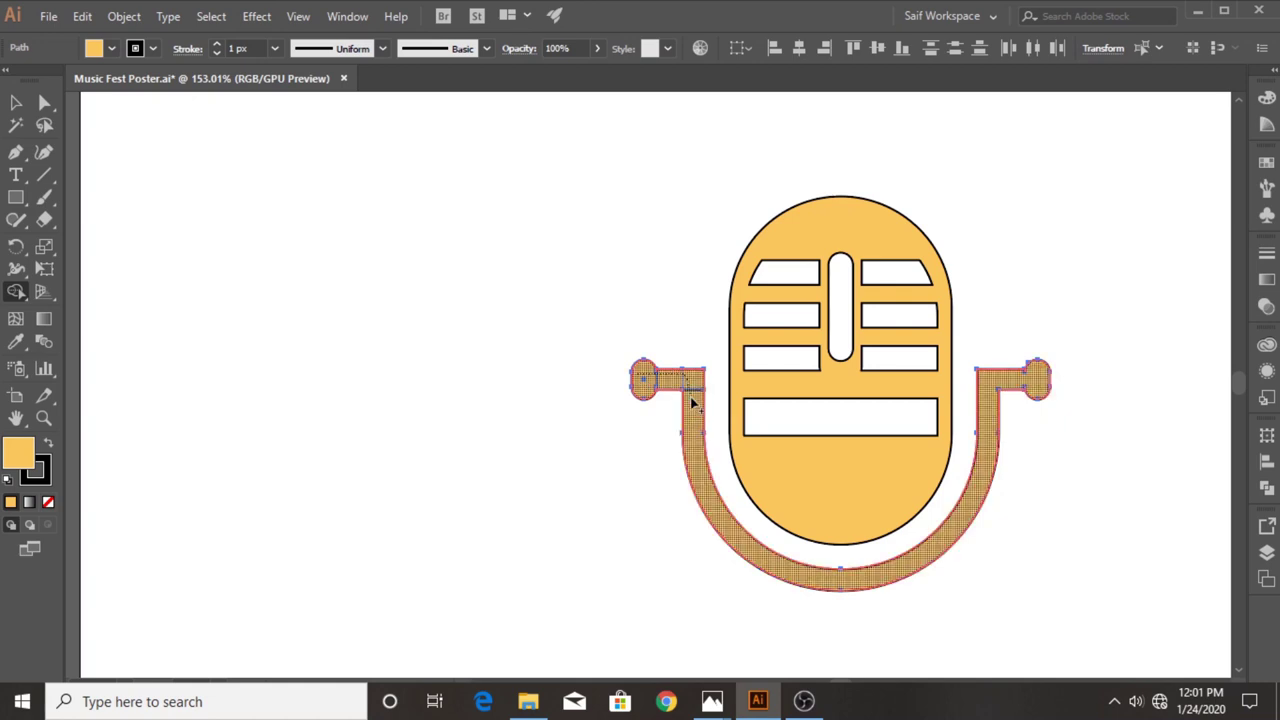
Scale the whole microphone down to a small icon in the artboard's top-right corner.
left_click(14, 107)
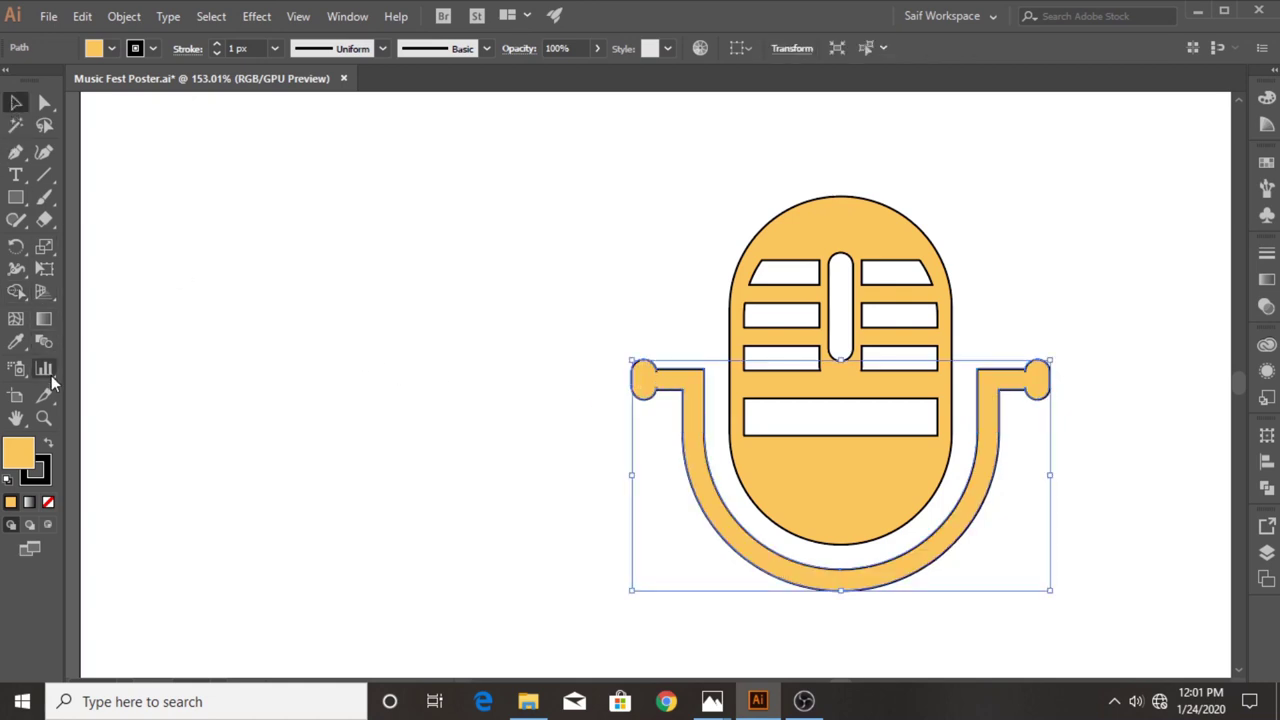
left_click(43, 418)
mouse_move(837, 286)
left_mouse_down()
mouse_move(563, 274)
mouse_move(683, 377)
mouse_move(1086, 289)
left_mouse_up()
left_click(16, 101)
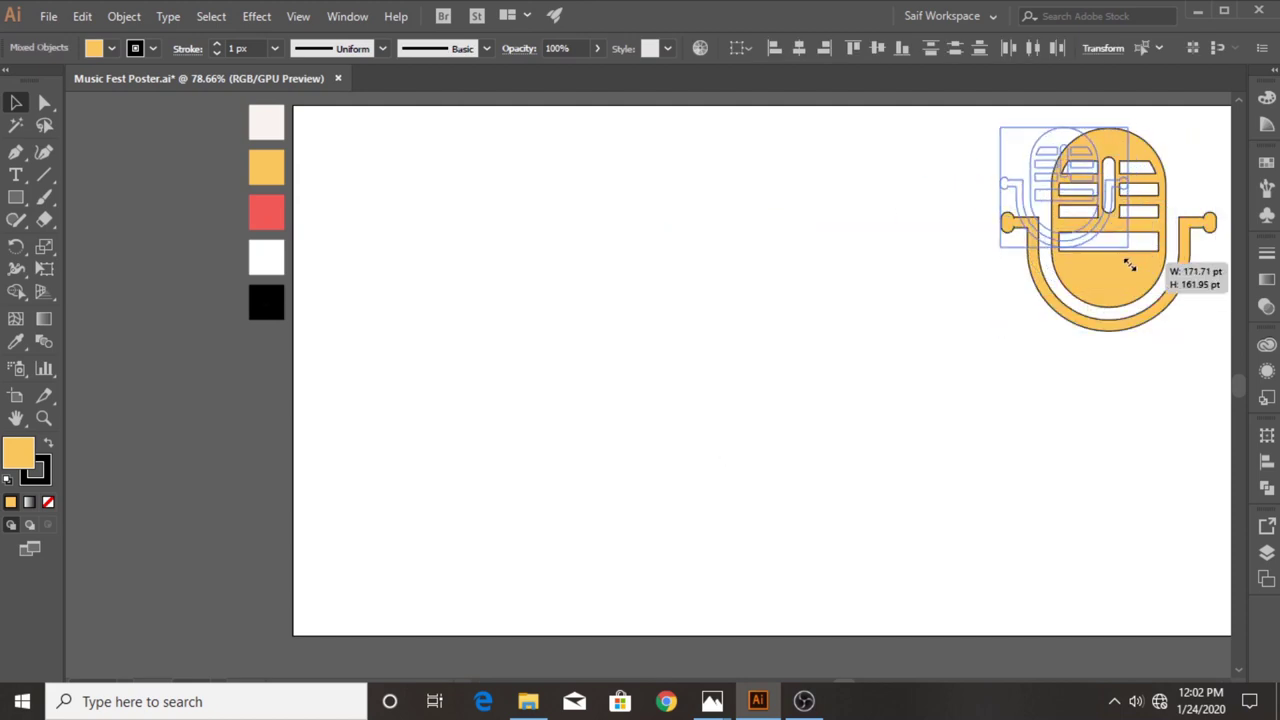
left_click_drag(1193, 313, 1118, 238)
left_click(480, 268)
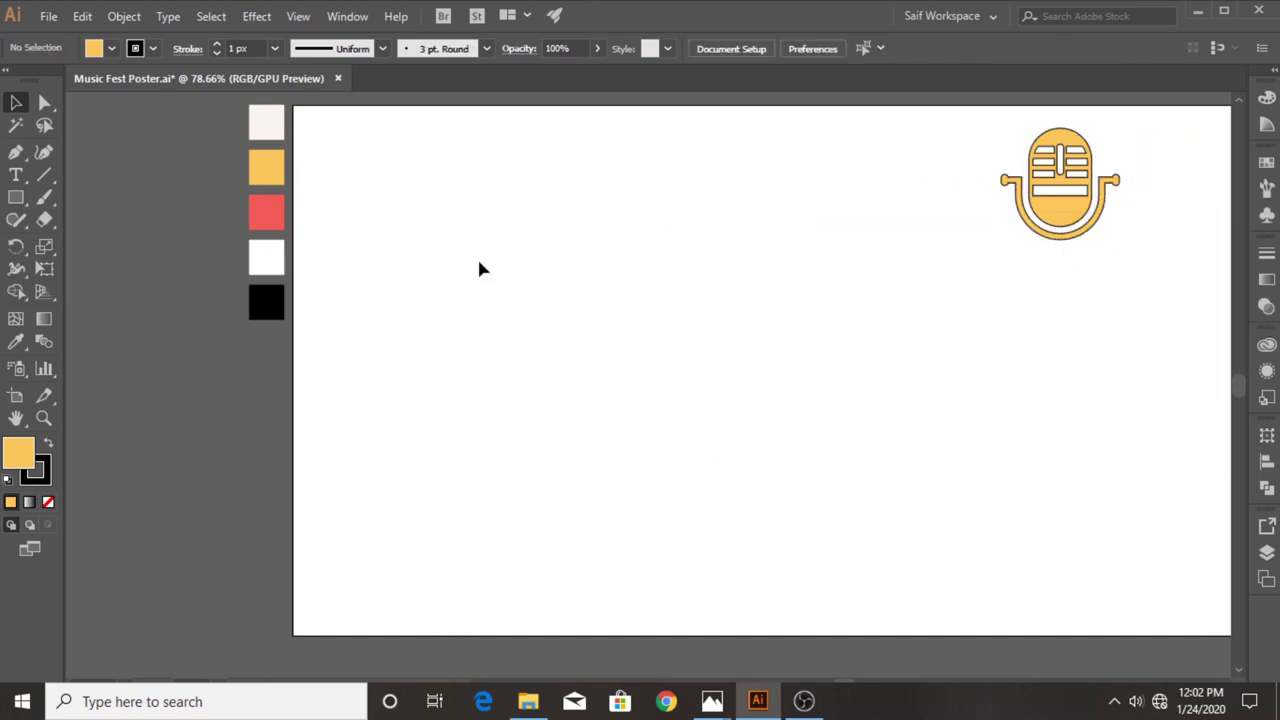
Draw a large lower ellipse and a smaller ellipse overlapping its top for the guitar body.
left_click(17, 199)
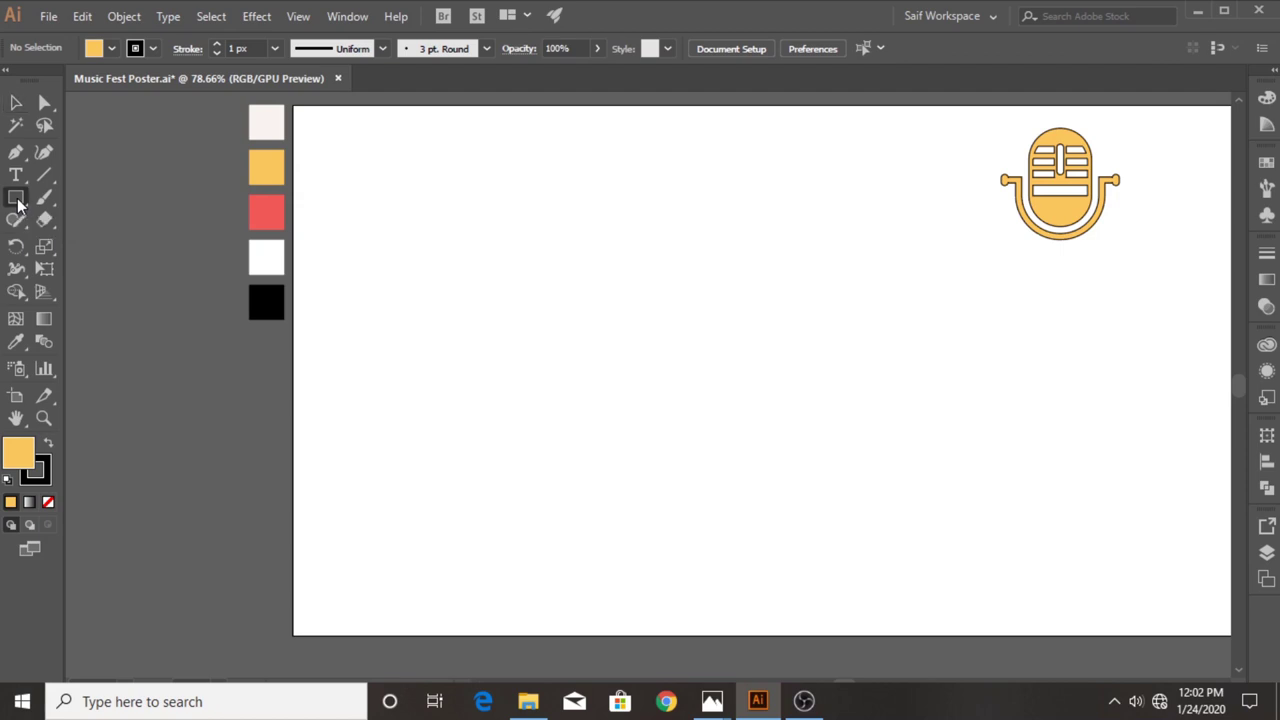
left_click(18, 197)
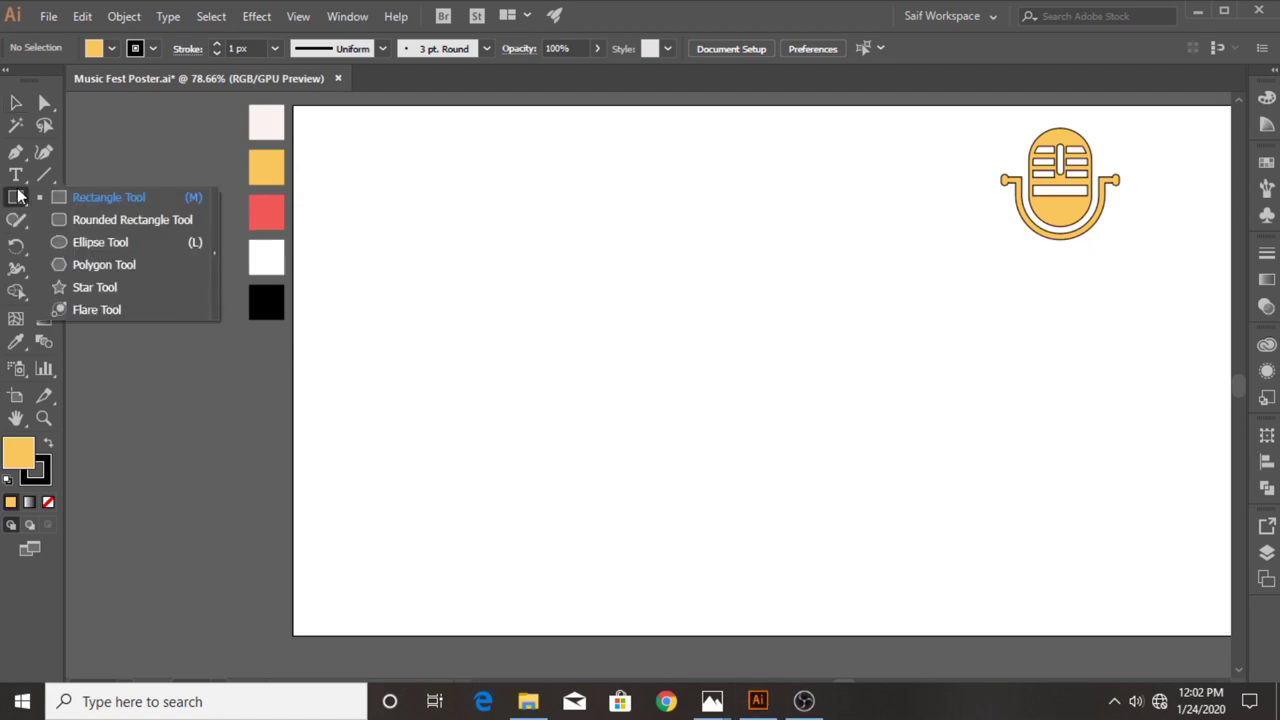
left_click(60, 240)
left_click_drag(553, 369, 746, 530)
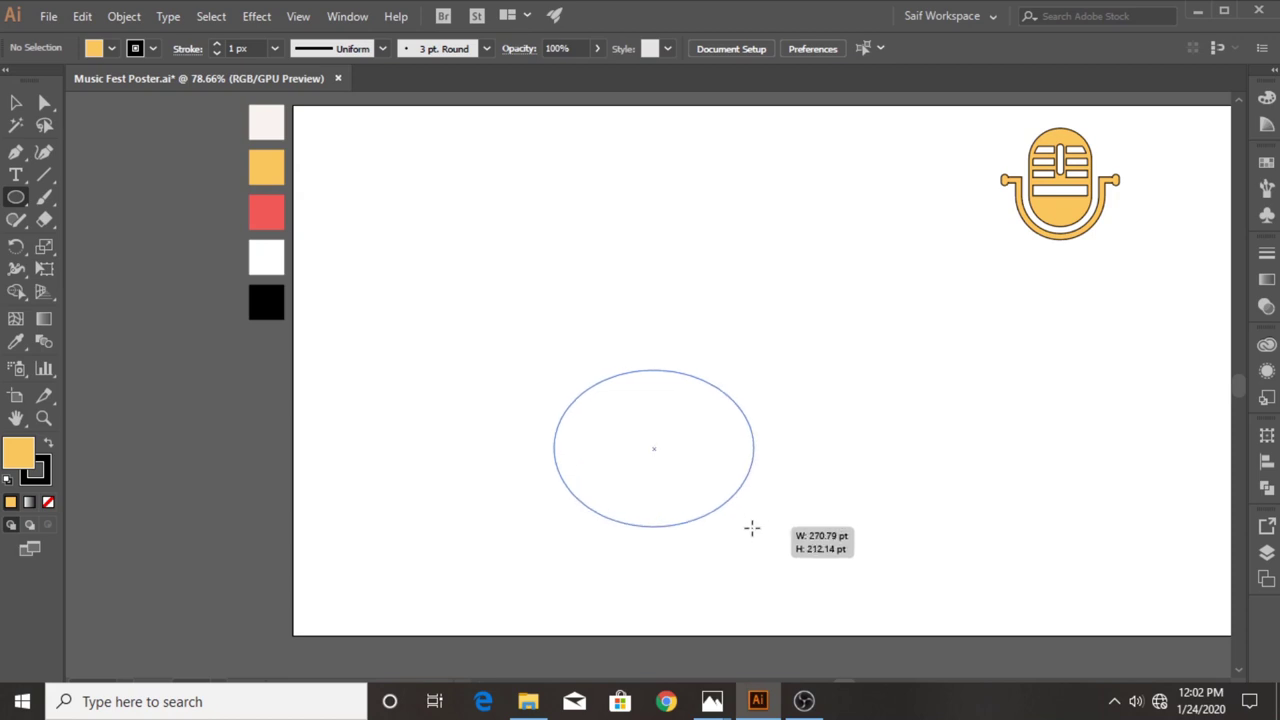
left_click_drag(580, 295, 715, 404)
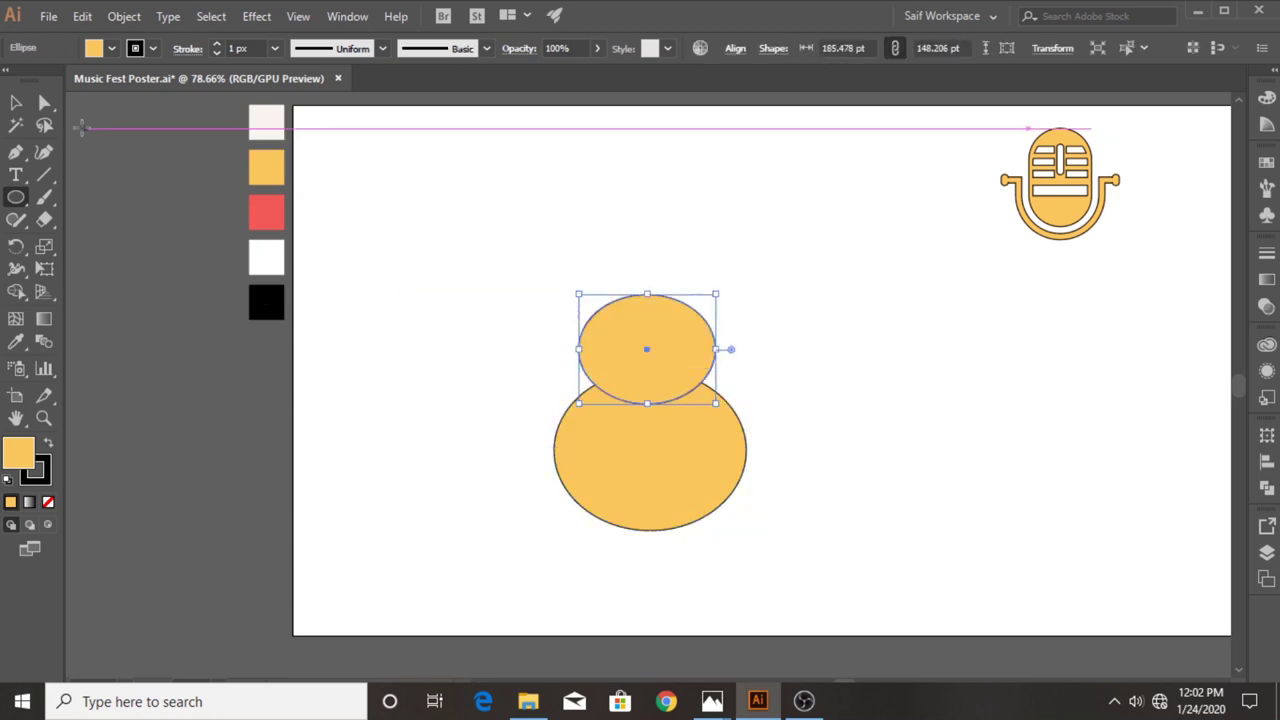
Centre both ellipses horizontally and merge them into one shape with Shape Builder.
key("v")
left_click_drag(537, 257, 672, 442)
left_click(736, 48)
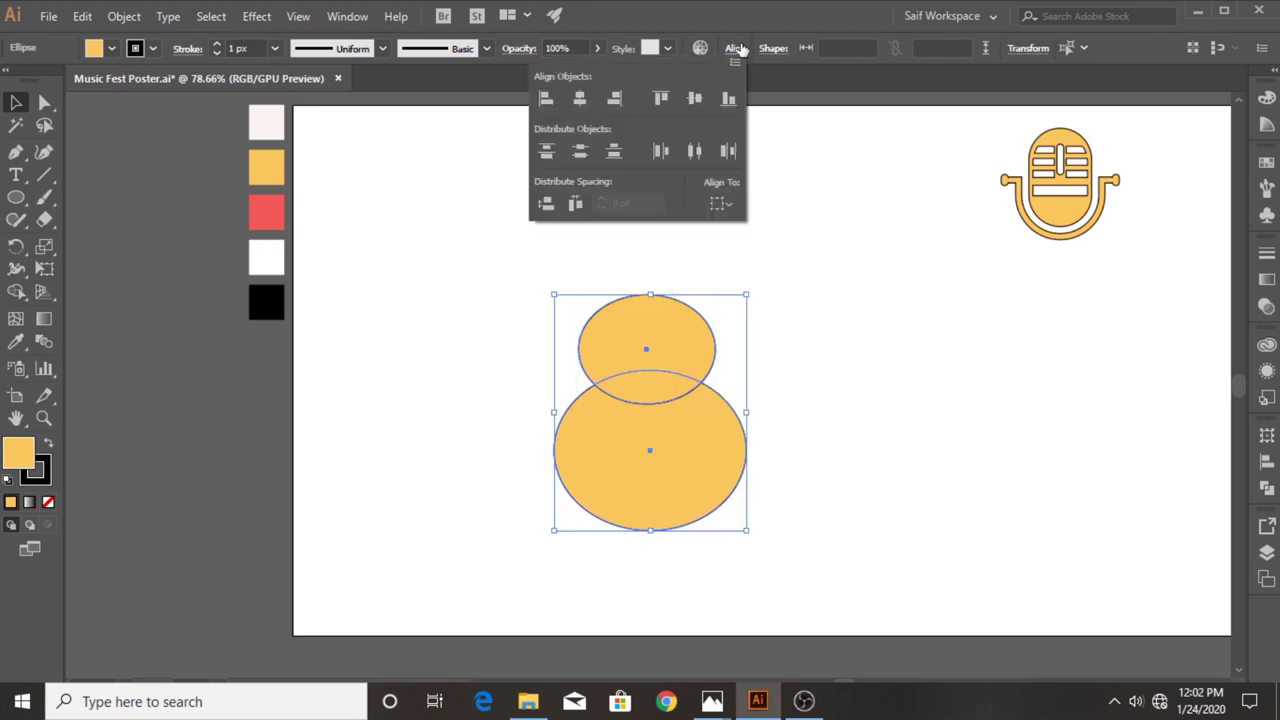
left_click(580, 99)
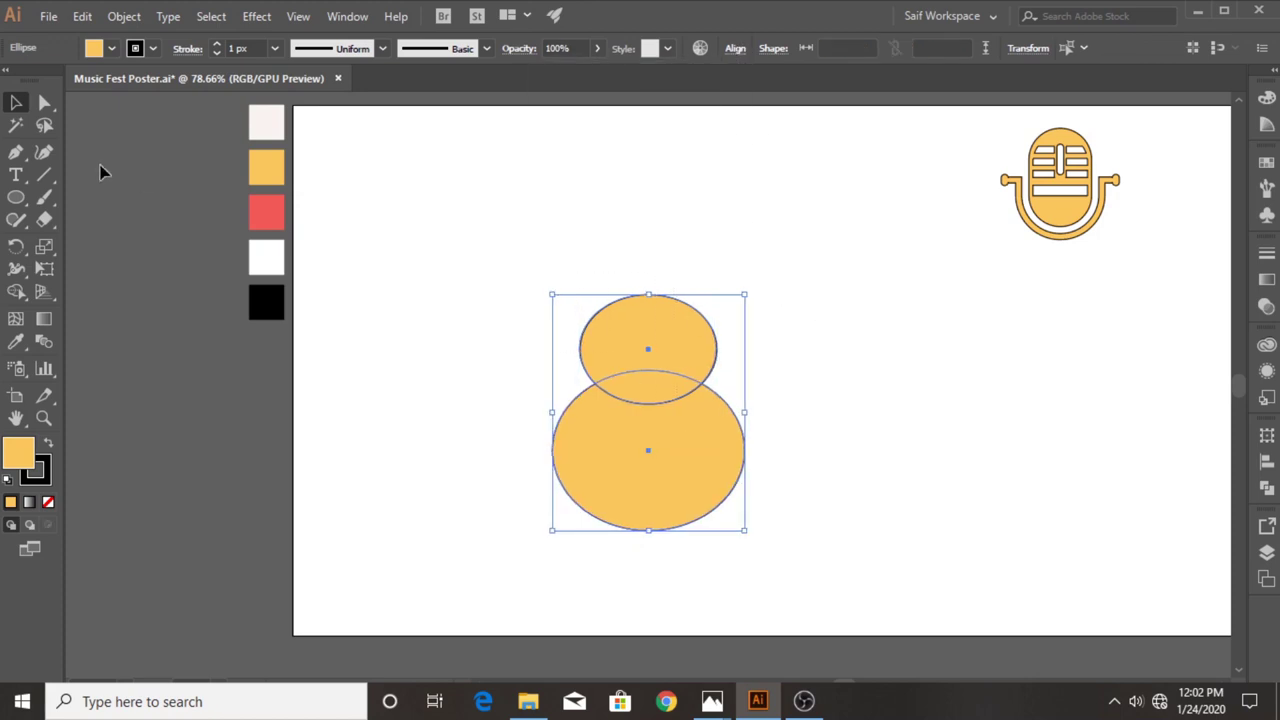
left_click(16, 291)
left_click_drag(611, 357, 631, 440)
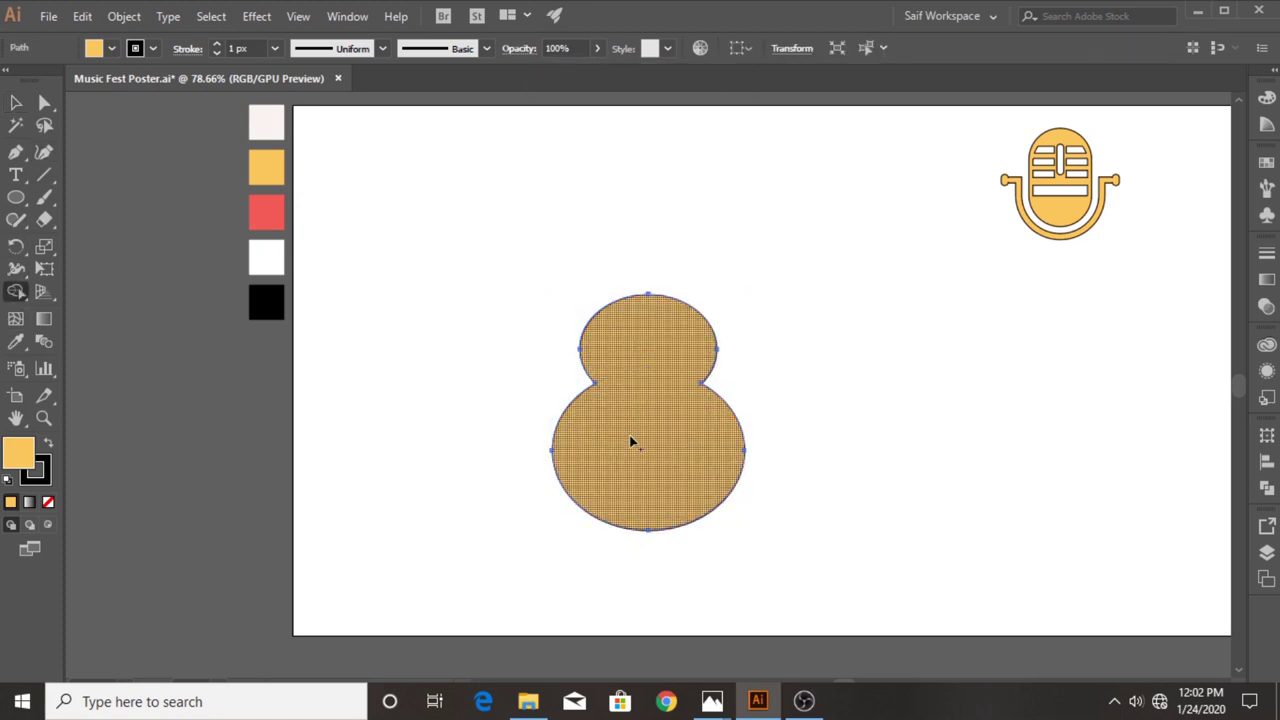
Round the waist anchors where the ellipses meet and zoom in on the body.
left_click(44, 103)
left_click_drag(522, 368, 734, 395)
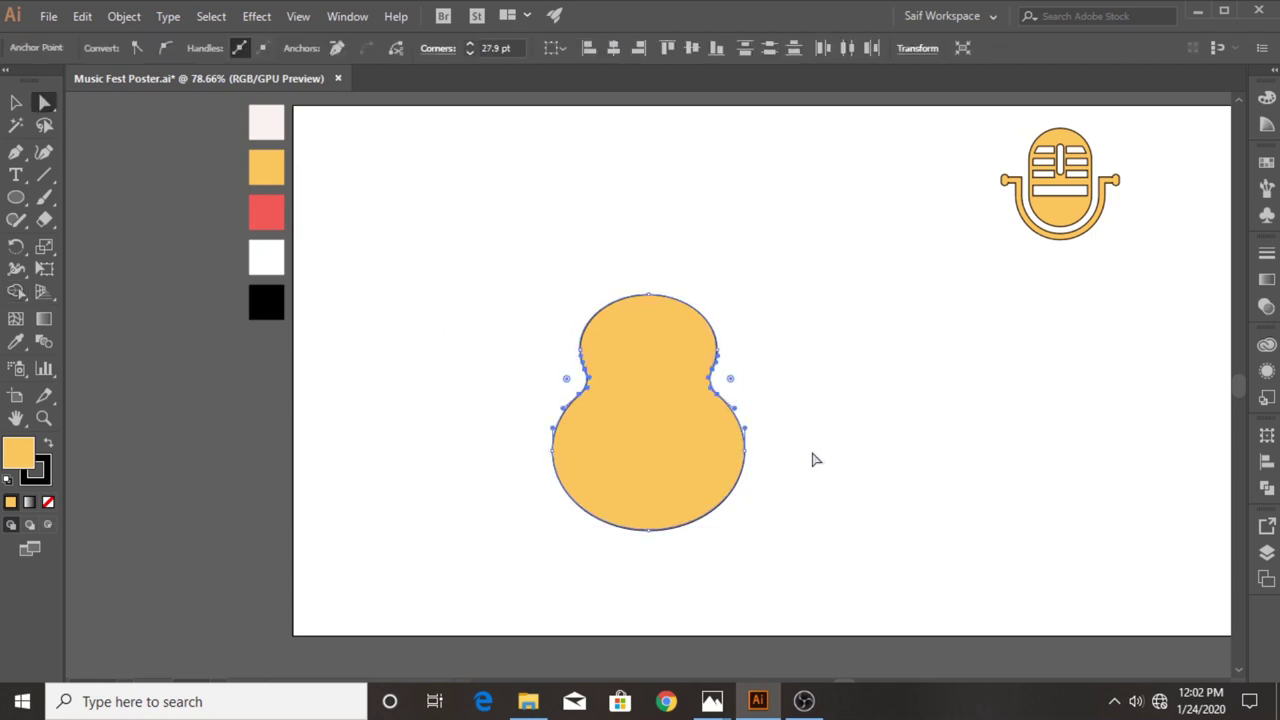
left_click(16, 103)
left_click(446, 340)
key("z")
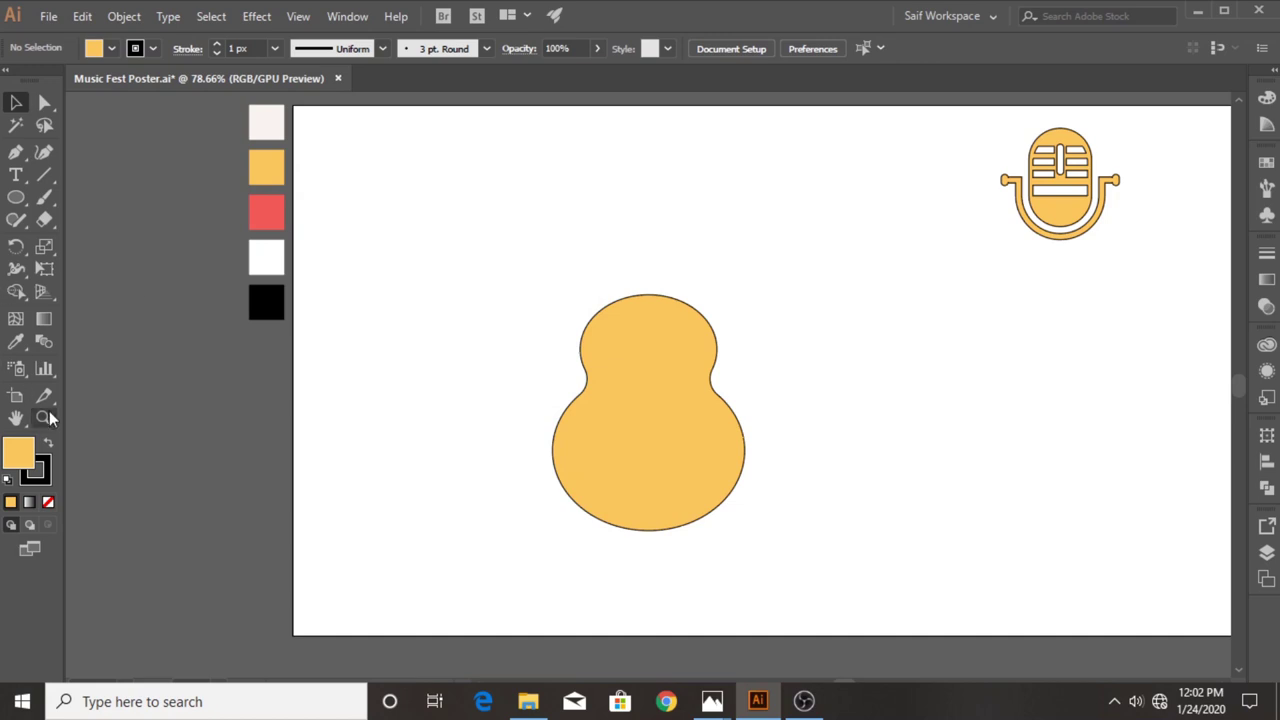
left_click_drag(633, 393, 806, 375)
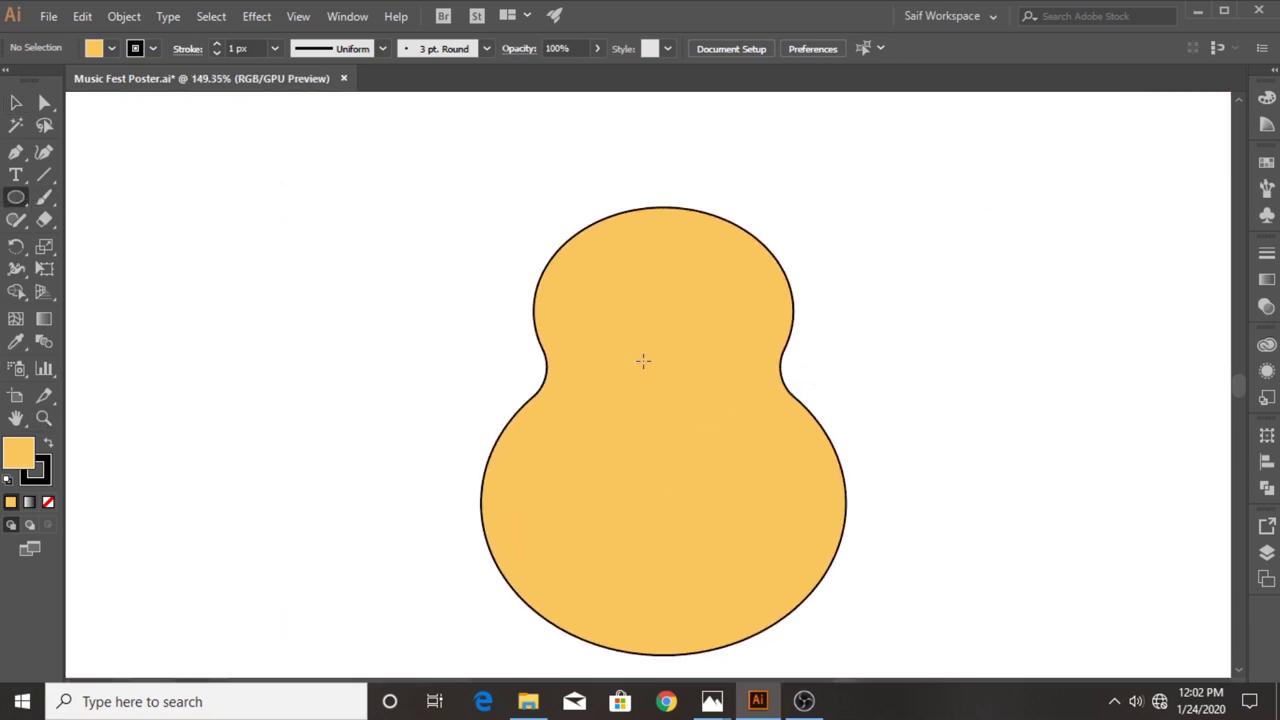
Draw a sound-hole circle and apply Offset Path twice to make concentric rings.
left_click_drag(622, 335, 725, 413)
left_click(126, 17)
left_click(477, 485)
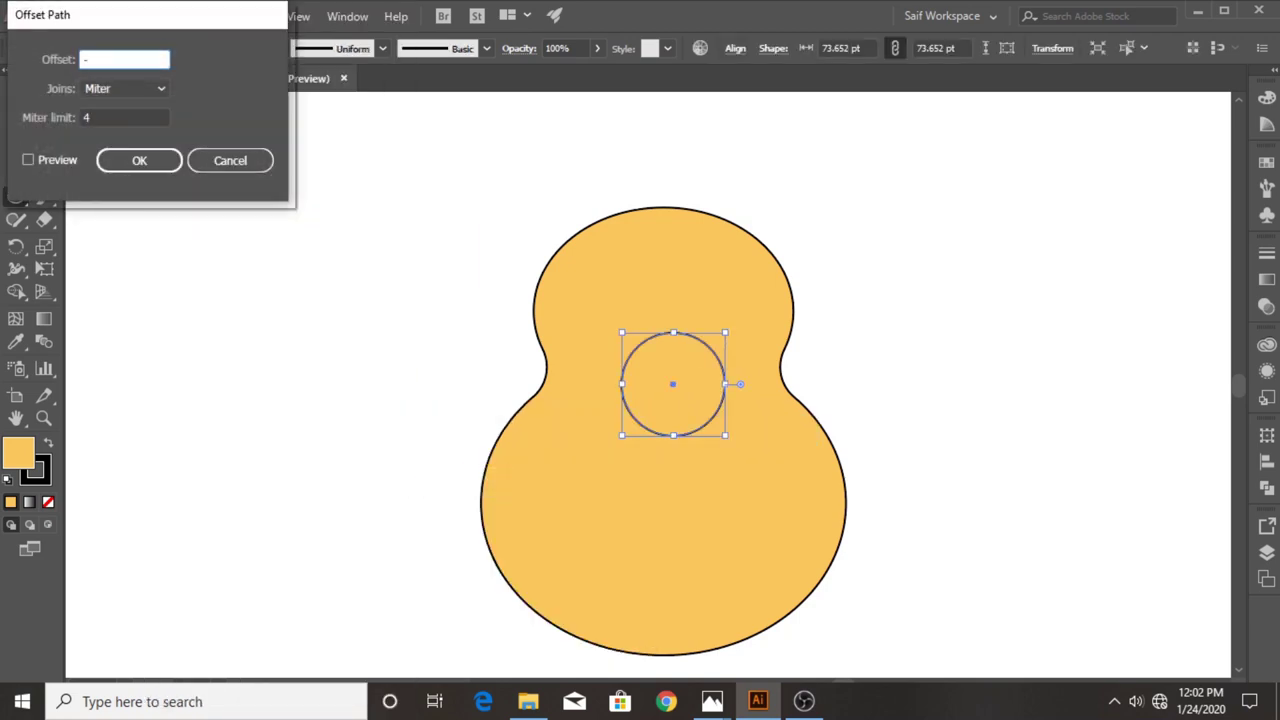
left_click(49, 157)
left_click(132, 160)
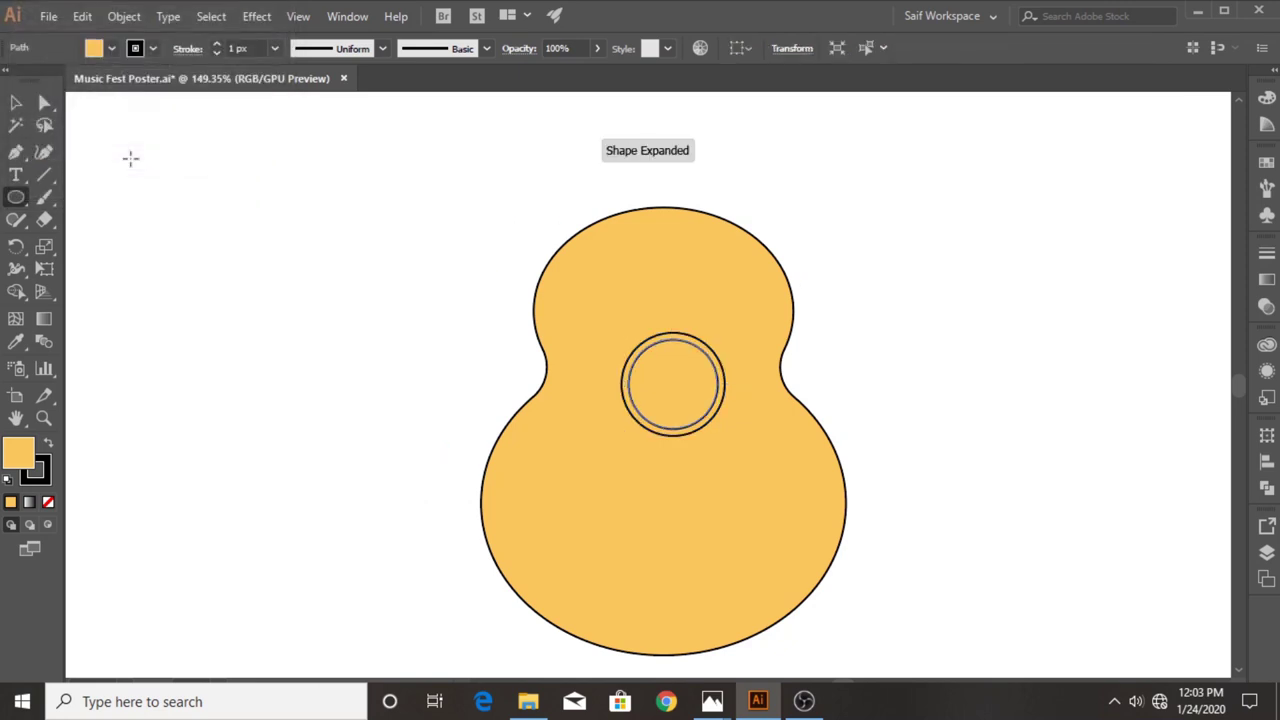
left_click(112, 20)
left_click(474, 487)
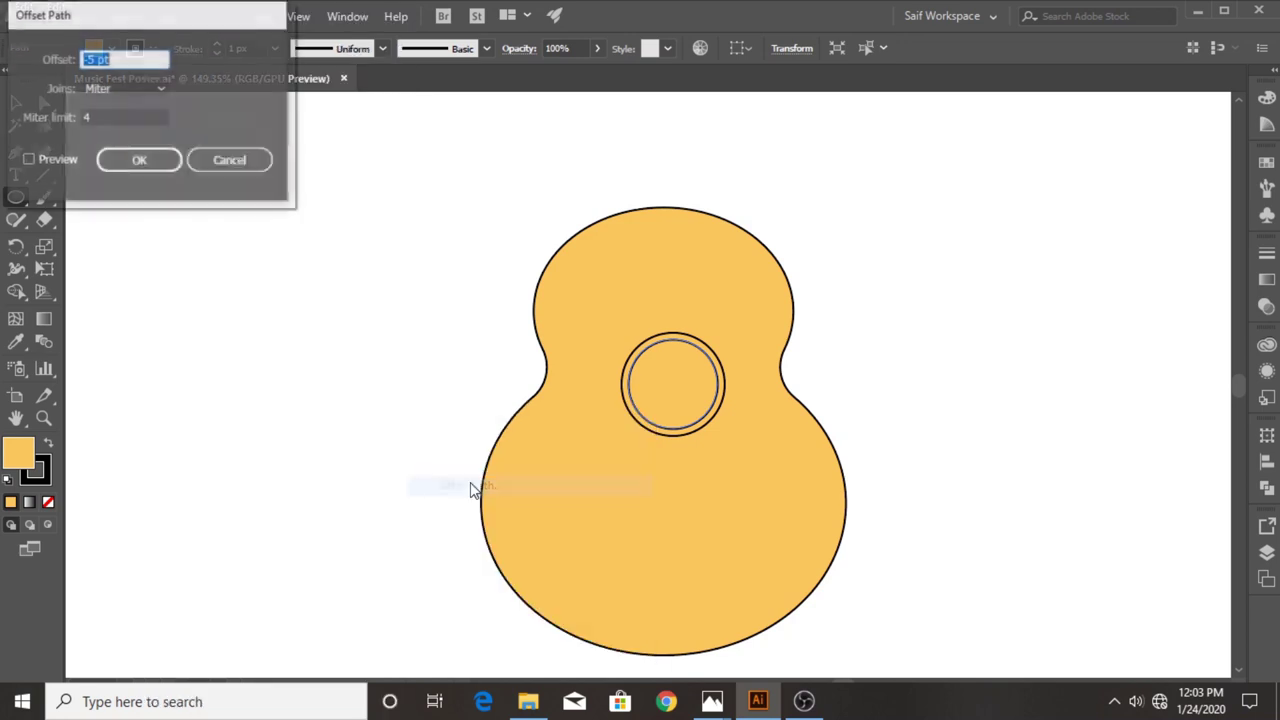
left_click(133, 161)
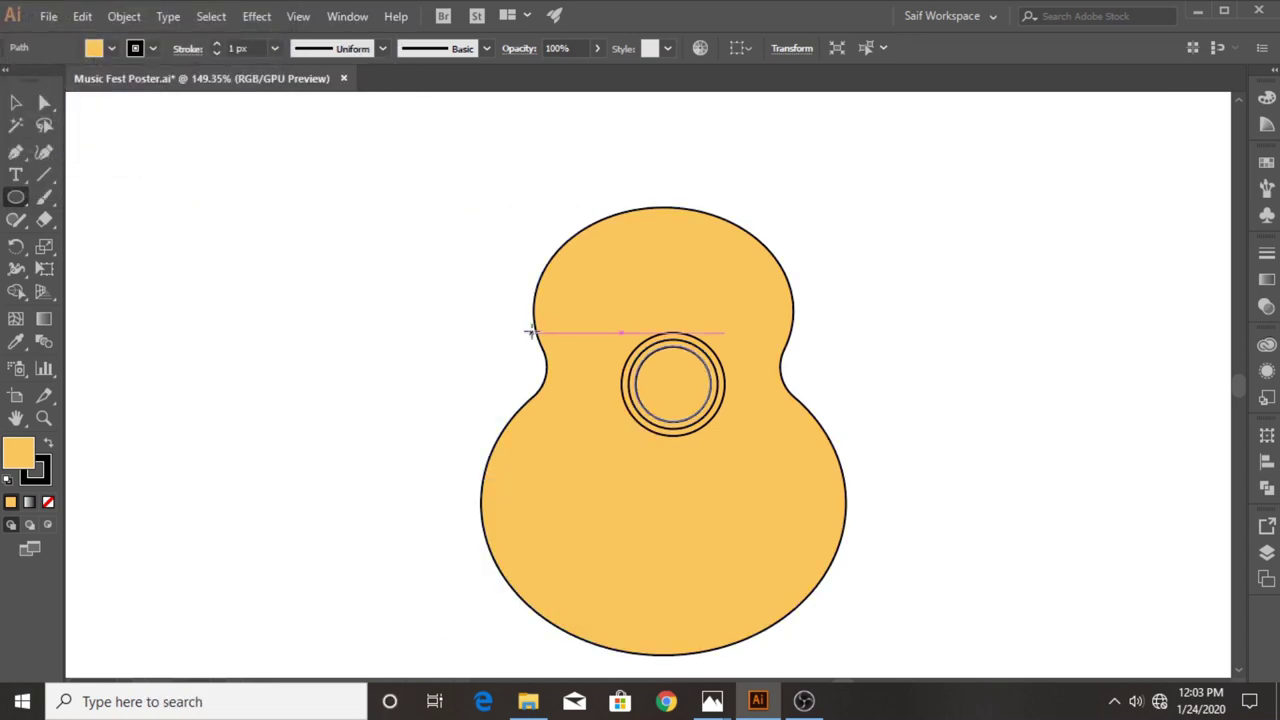
Select all and use Shape Builder to delete the outer ring and inner circle regions.
left_click(14, 104)
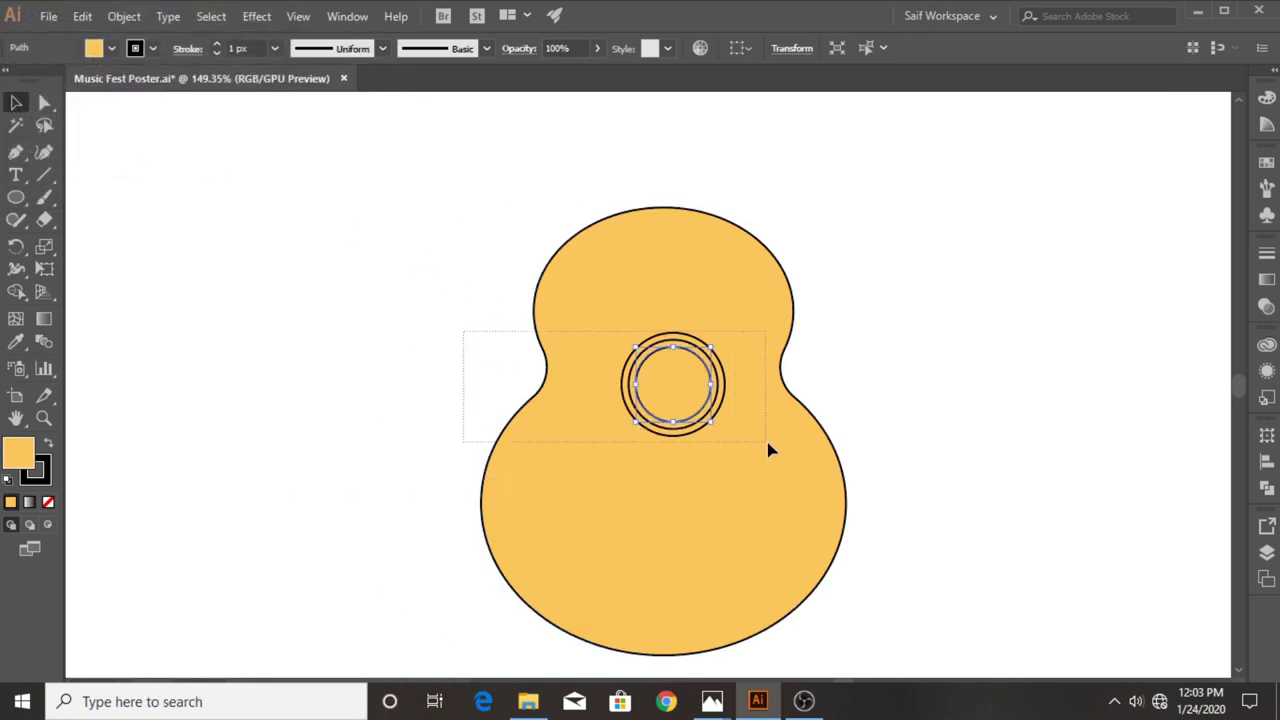
key("ctrl+a")
left_click(44, 418)
left_click_drag(622, 401, 815, 385)
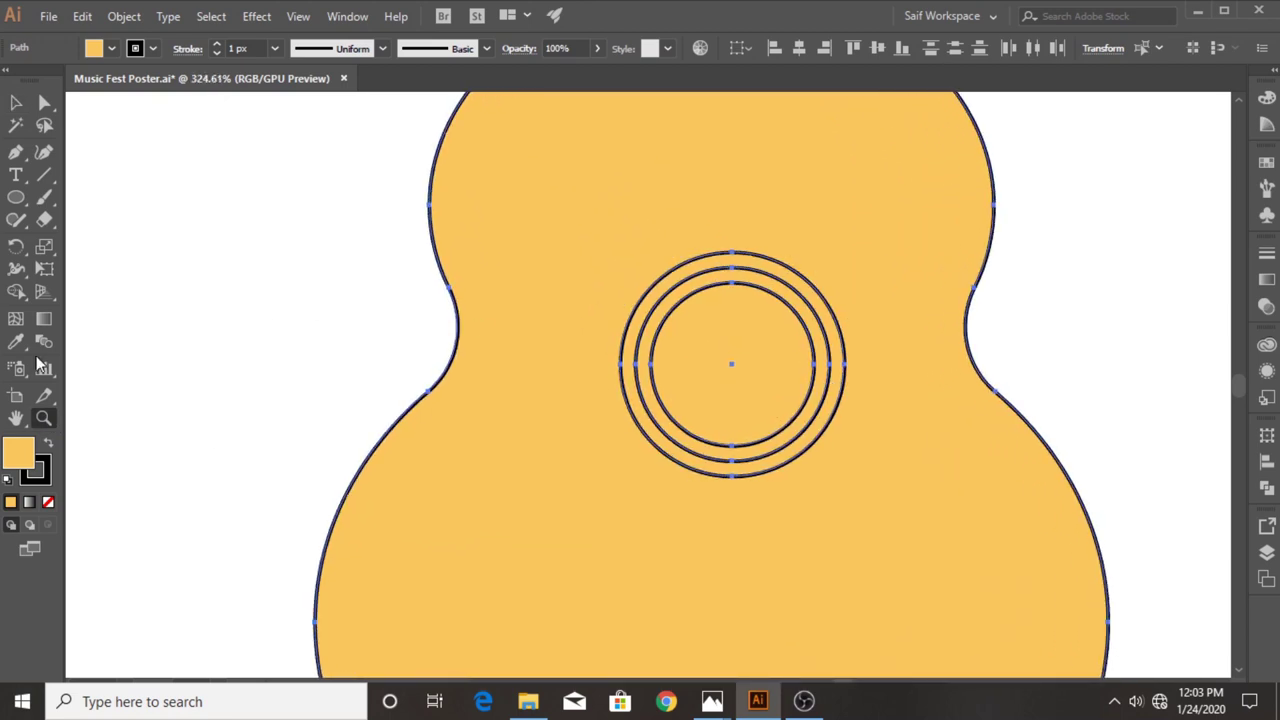
left_click(22, 289)
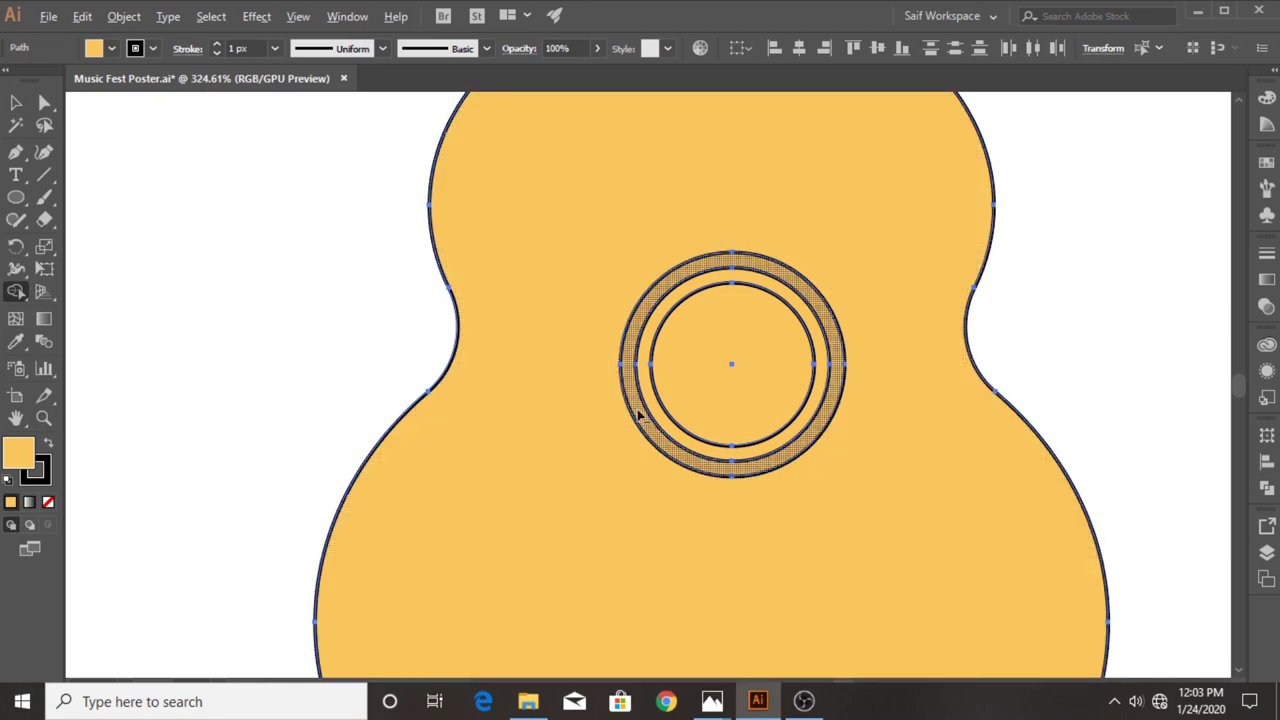
left_click(640, 414, "alt")
left_click(690, 400, "alt")
Deselect and zoom out to view the whole guitar.
left_click(16, 102)
key("ctrl+shift+a")
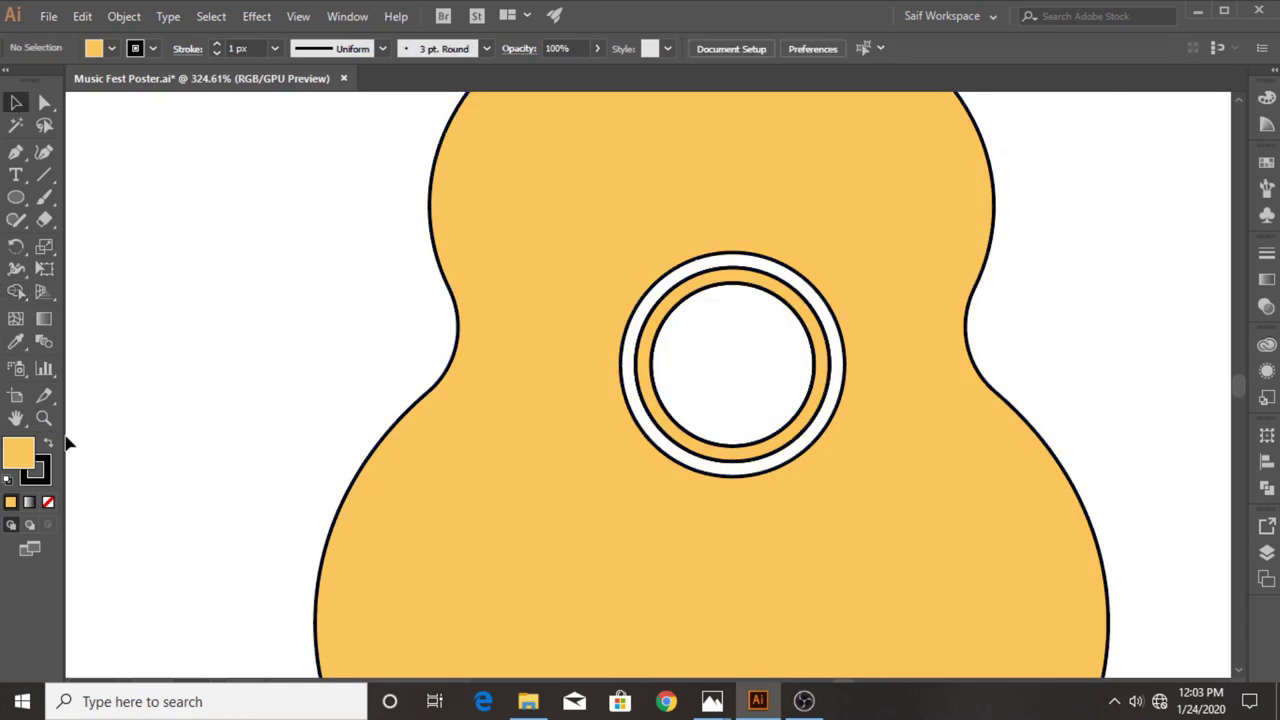
left_click(44, 418)
left_click_drag(674, 394, 440, 401)
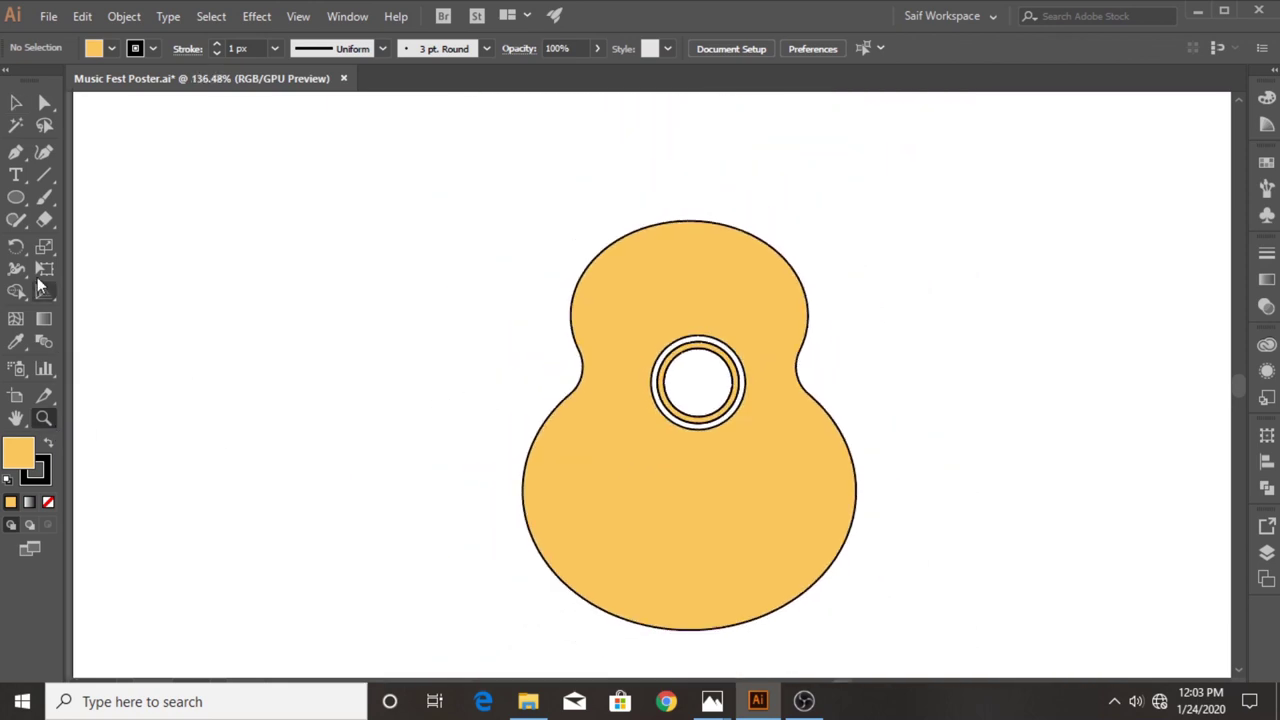
Draw a thin rectangle on the lower guitar body and duplicate it just below.
left_click(16, 205)
left_click(60, 195)
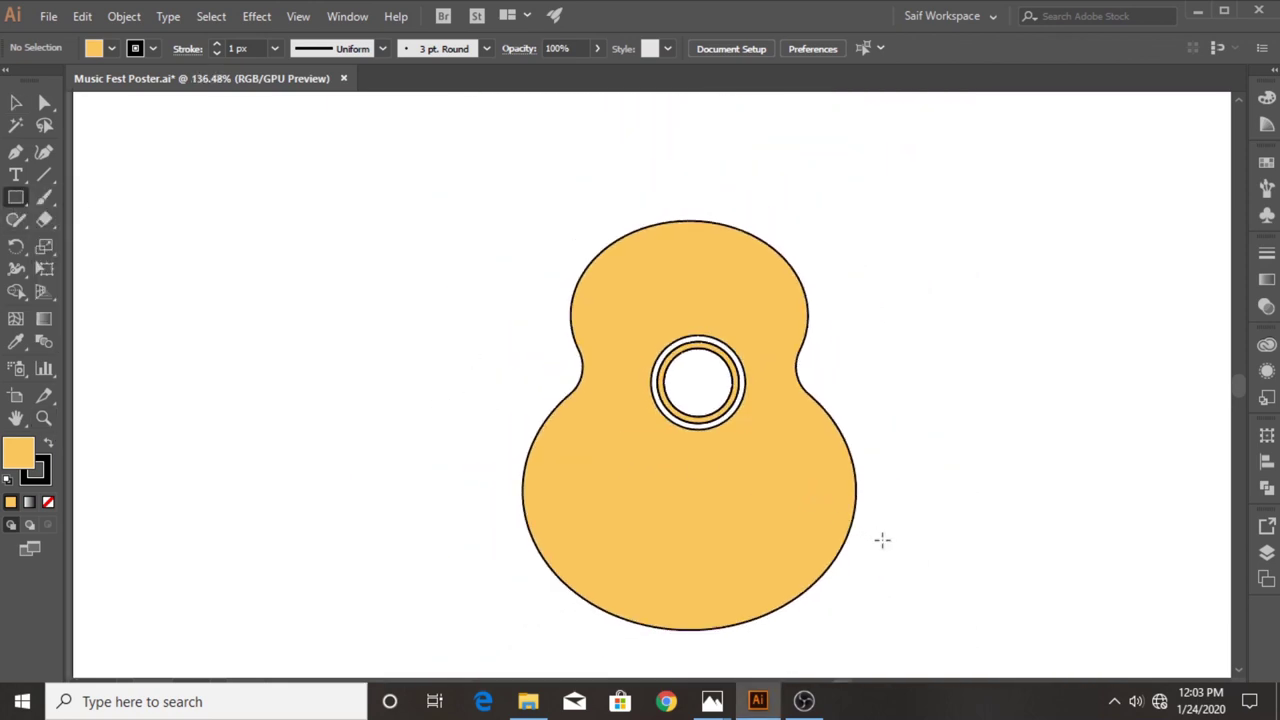
left_click_drag(641, 510, 772, 528)
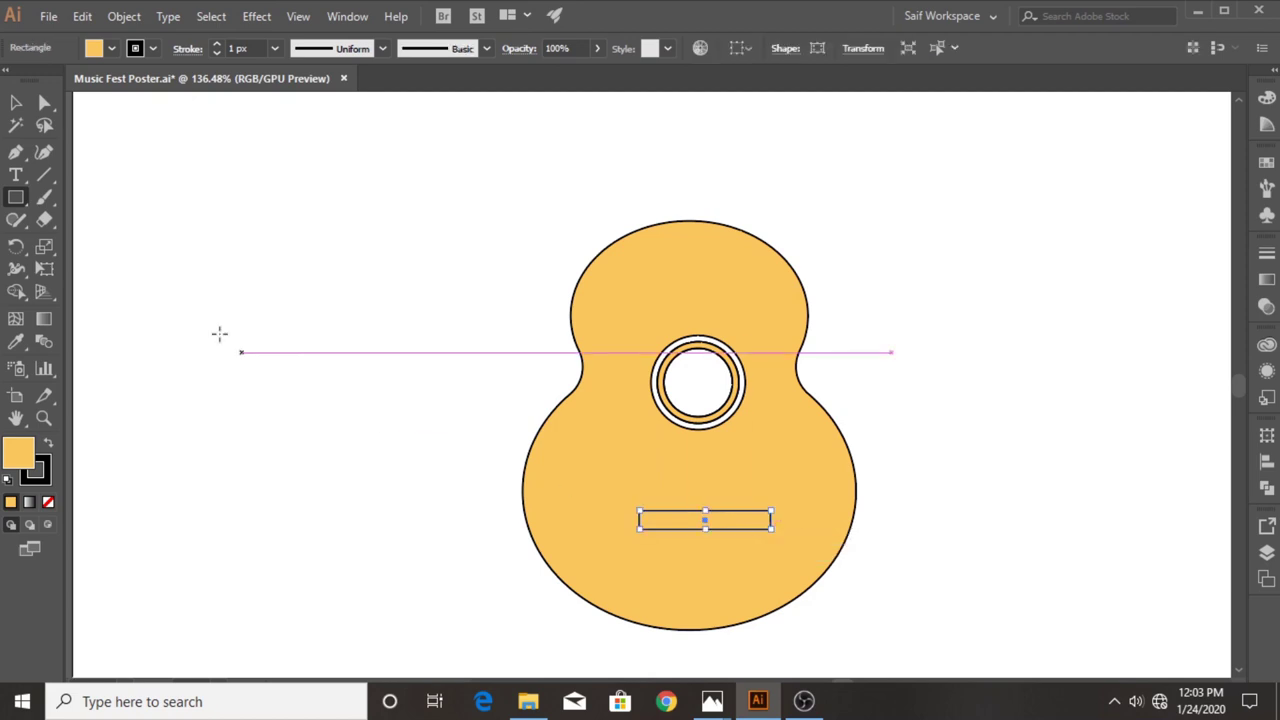
left_click(18, 106)
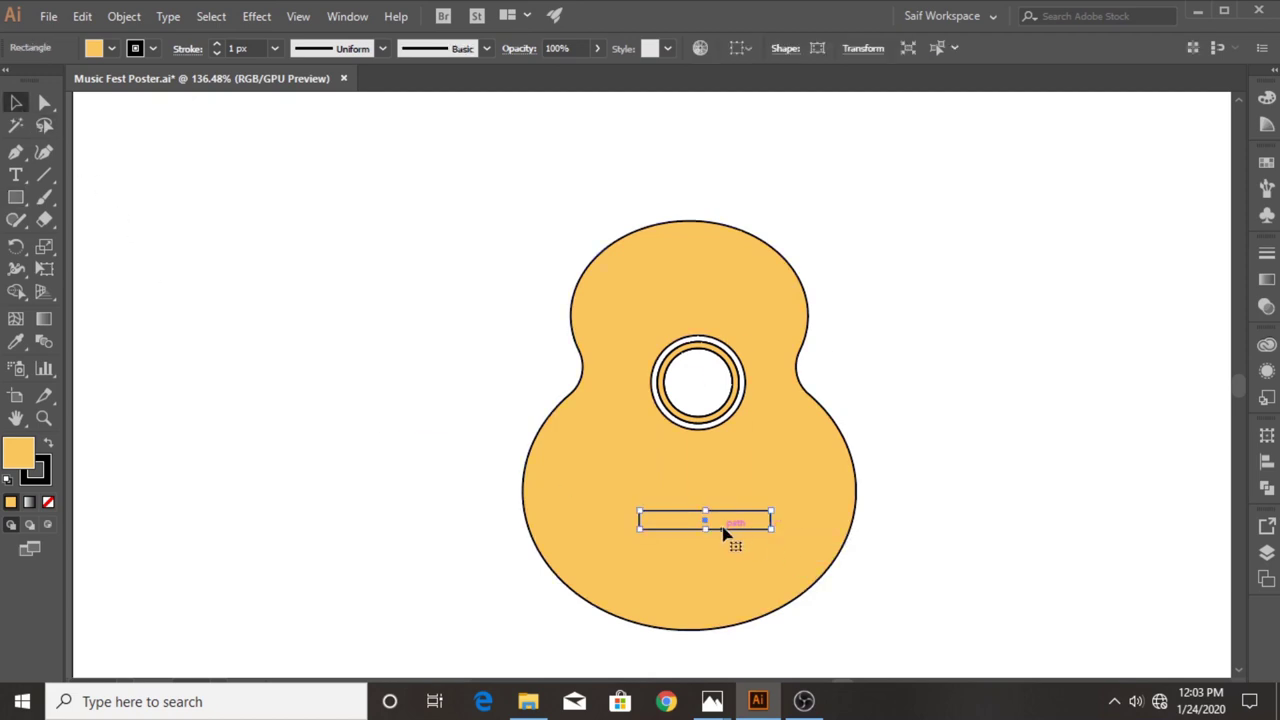
mouse_move(722, 528)
left_mouse_down()
mouse_move(722, 546)
mouse_move(890, 535)
left_mouse_up()
Narrow the lower rectangle evenly from both sides and round its bottom corners.
left_click(43, 420)
left_click(16, 103)
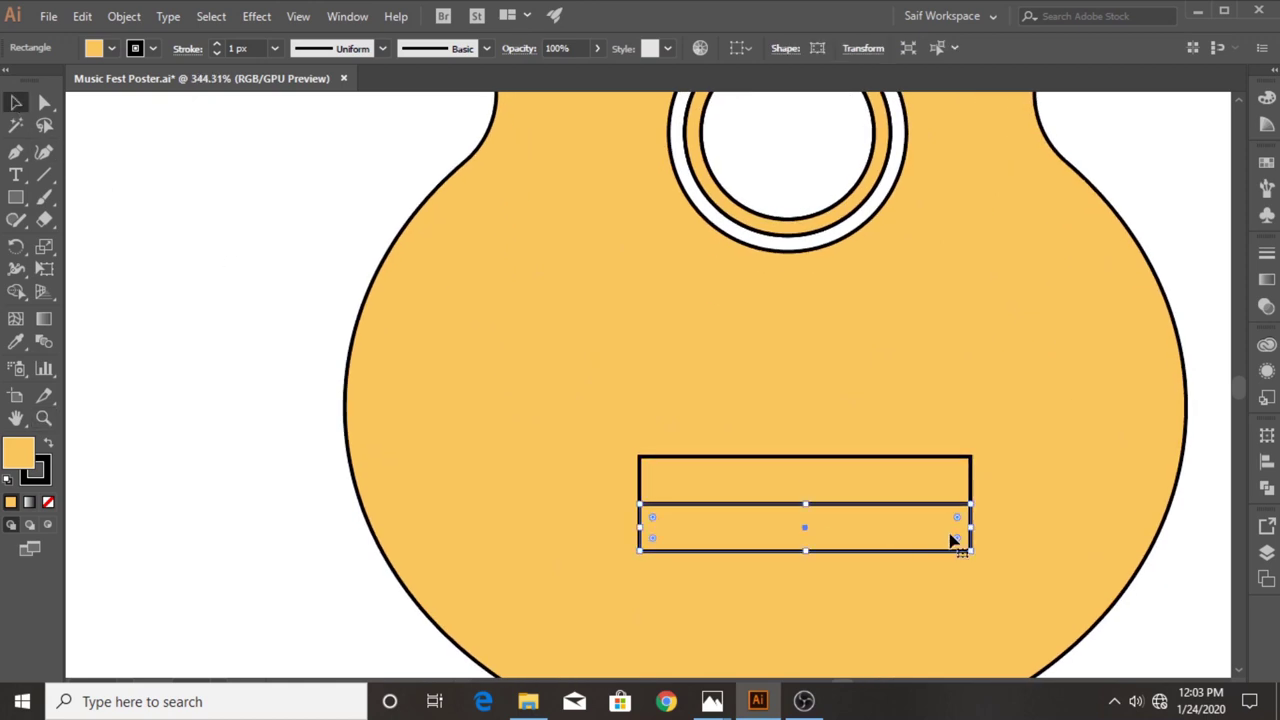
left_click_drag(970, 527, 927, 531)
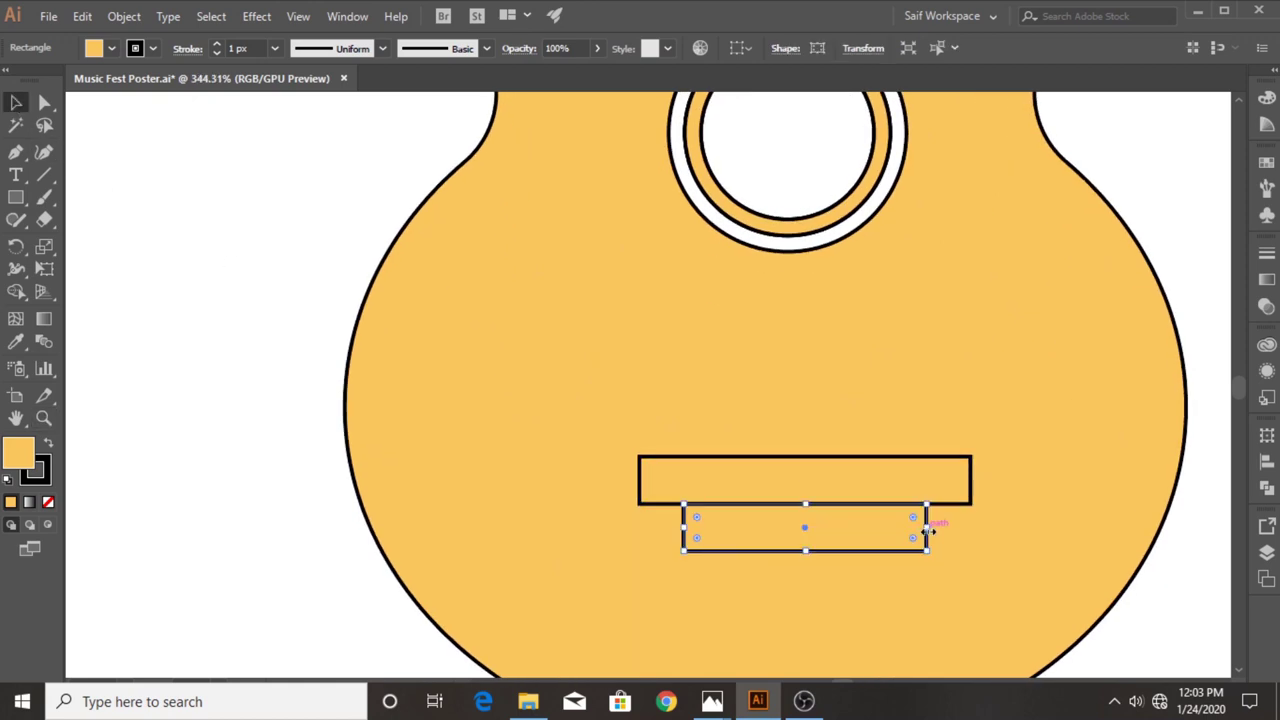
key("a")
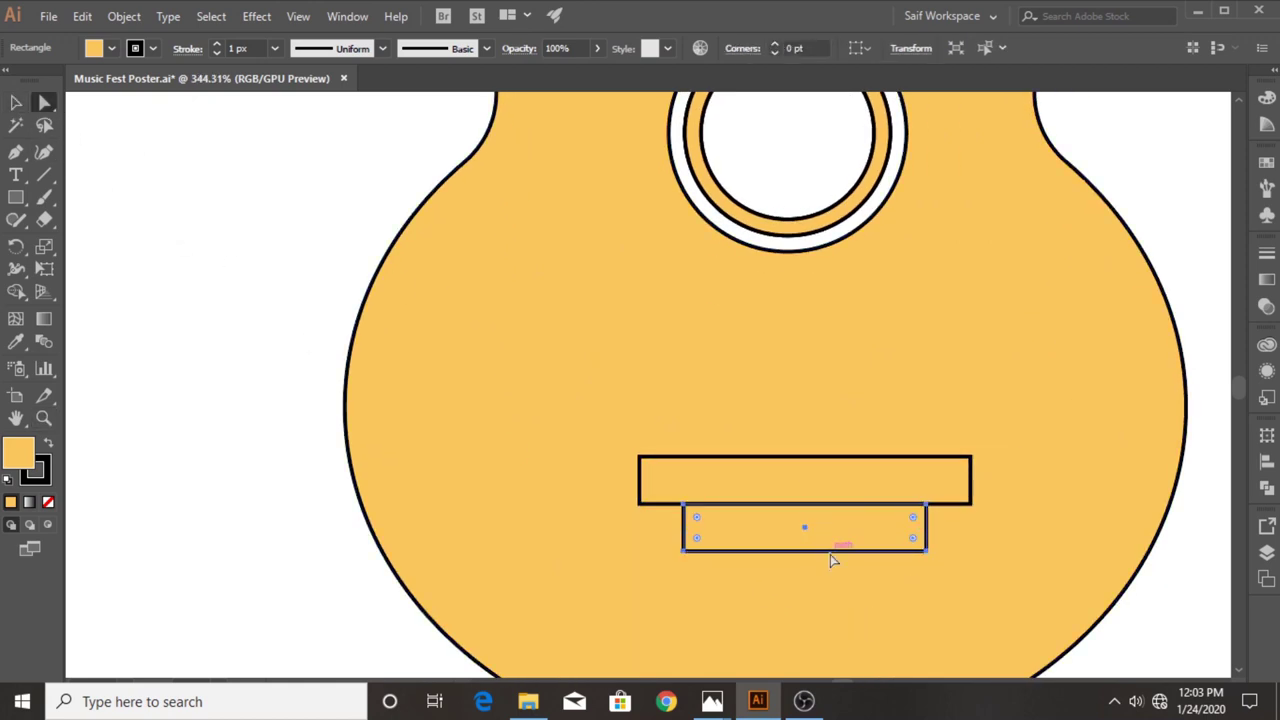
mouse_move(687, 560)
left_mouse_down()
mouse_move(931, 569)
mouse_move(895, 540)
left_mouse_up()
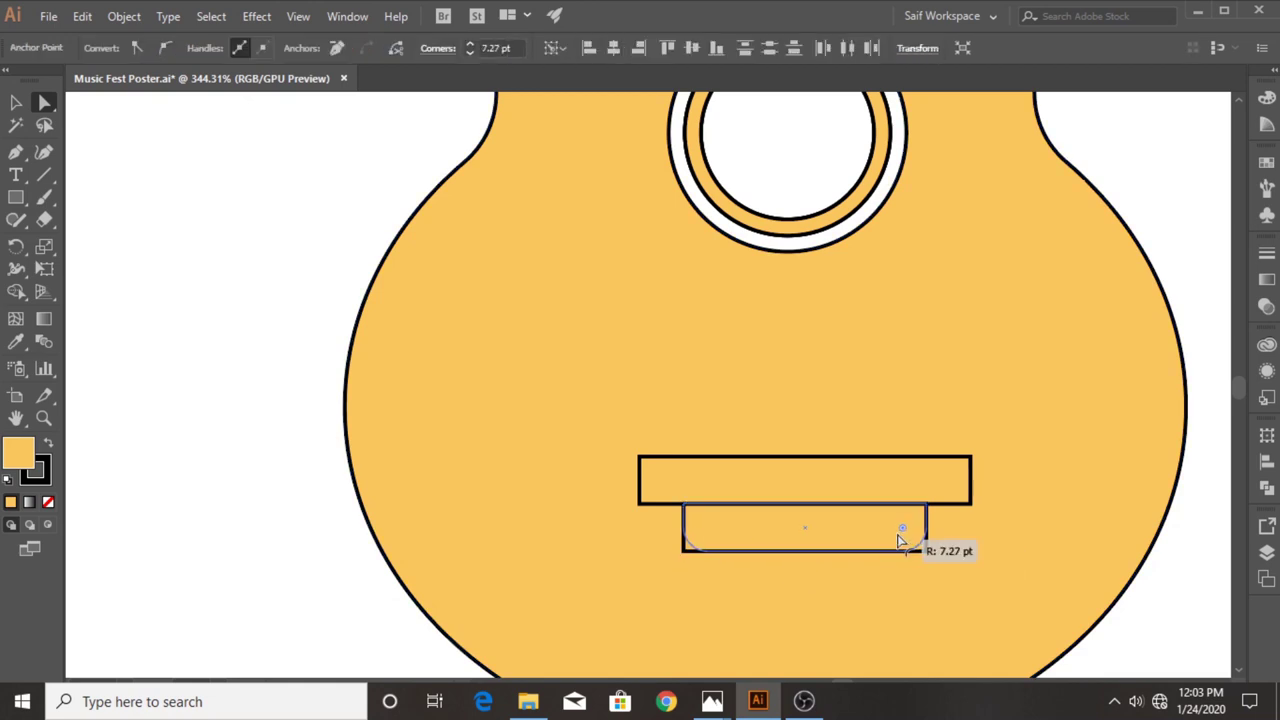
key("v")
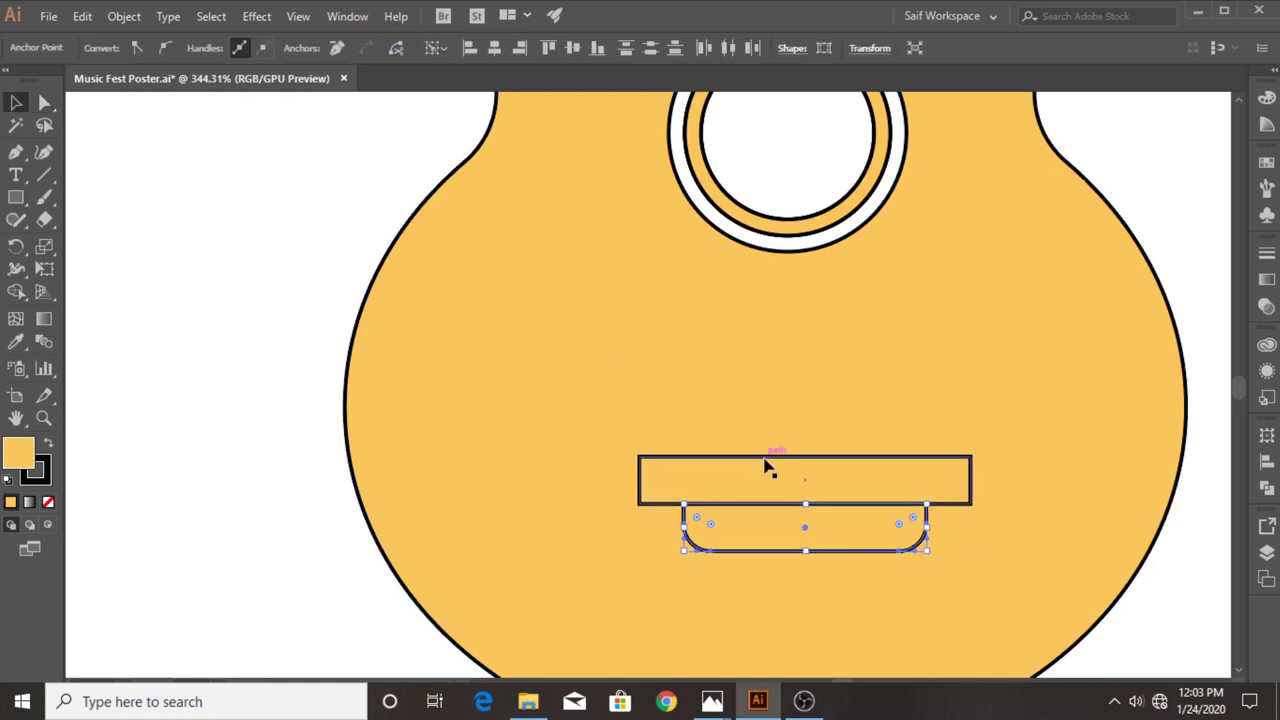
Centre the bridge rectangles on the body and merge them into one bridge shape.
left_click(771, 458)
left_click_drag(366, 137, 617, 271)
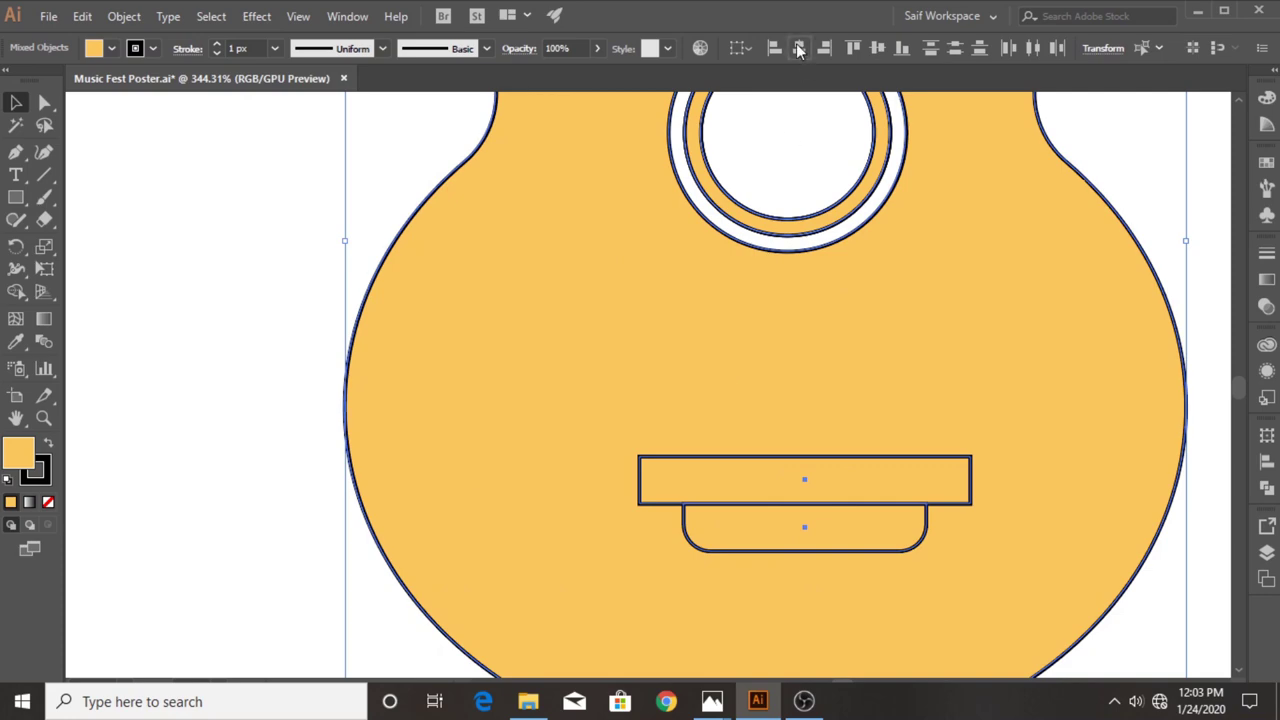
left_click(799, 50)
key("ctrl+shift+a")
left_click_drag(680, 556, 681, 556)
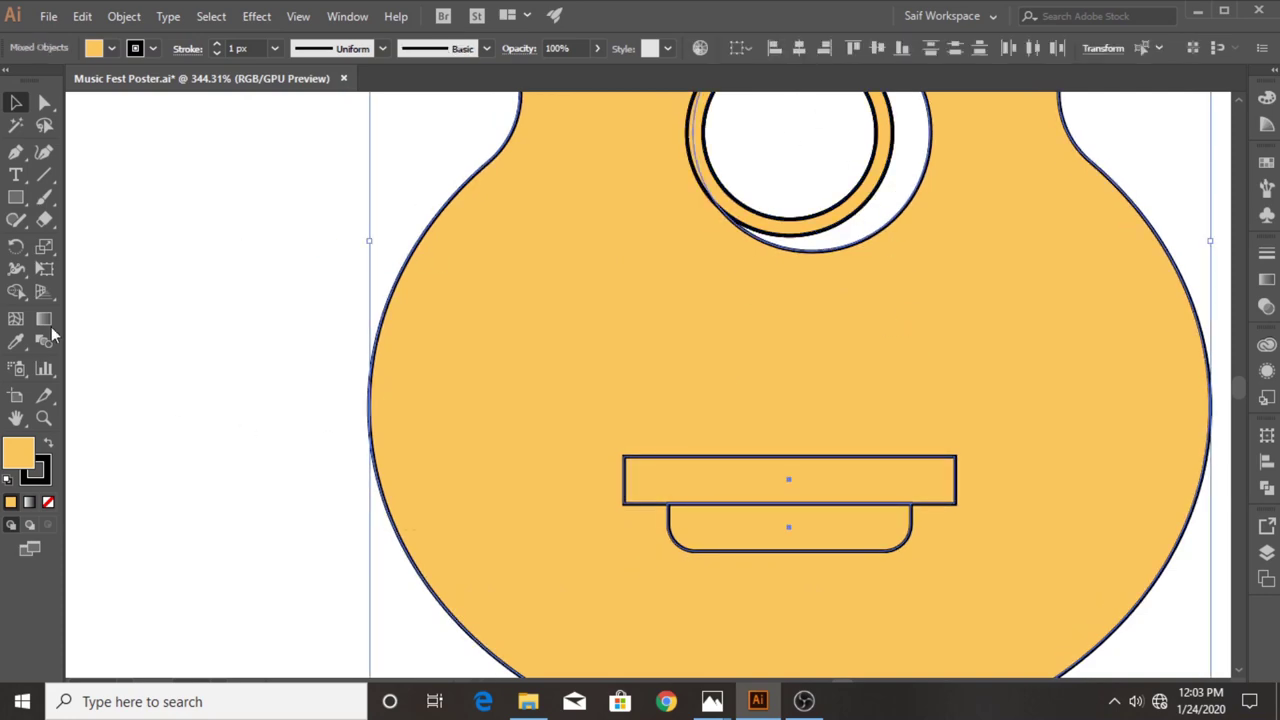
left_click(16, 291)
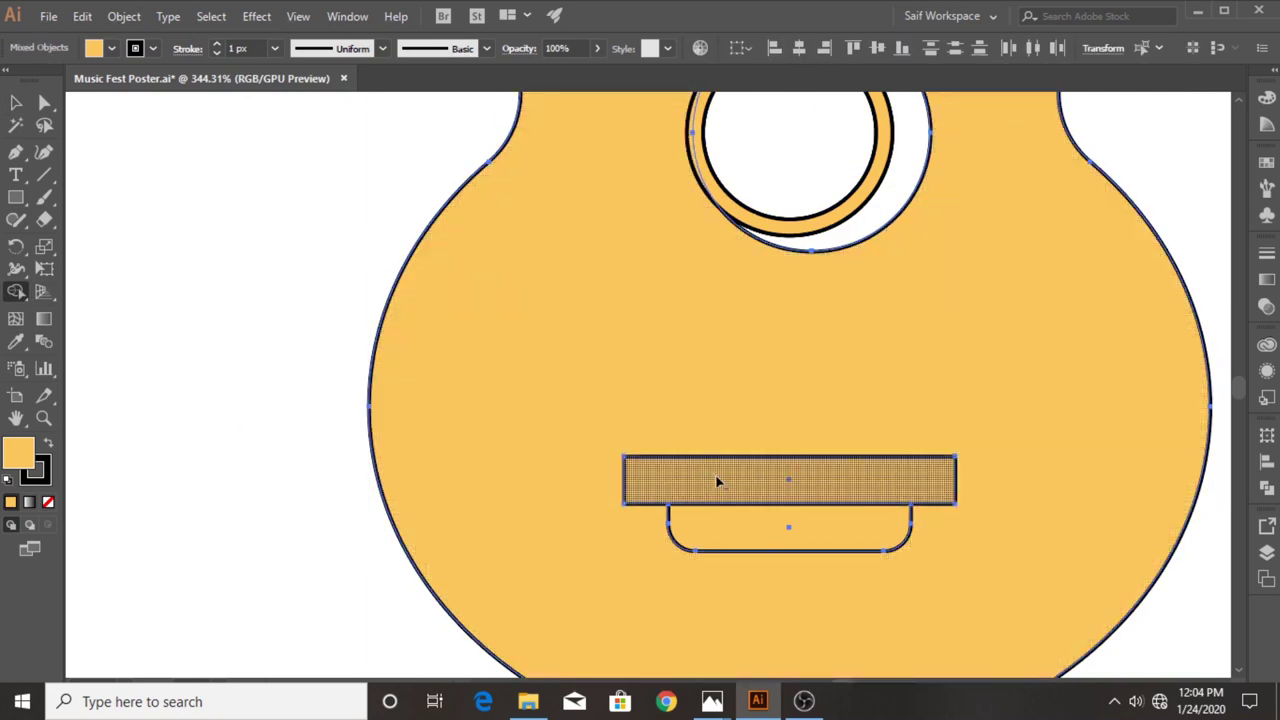
left_click_drag(716, 482, 733, 535)
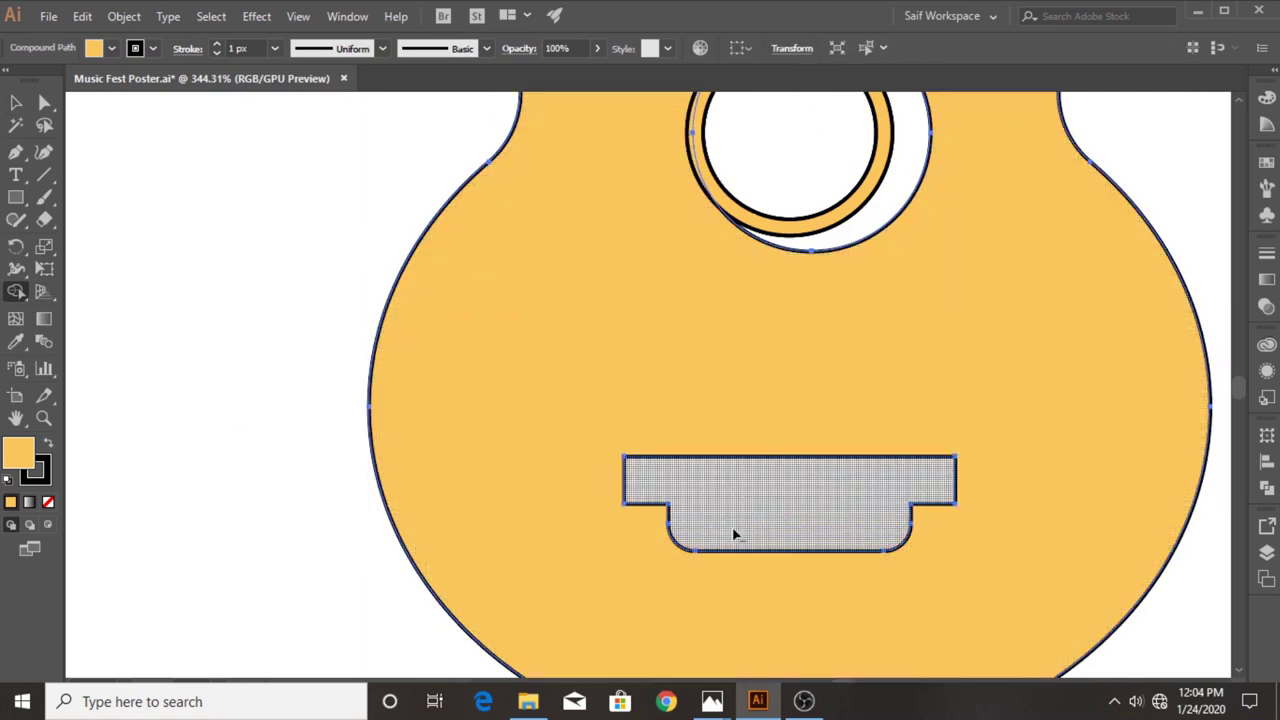
Scale the guitar down proportionally and move it lower on the artboard.
left_click(41, 421)
key("ctrl+0")
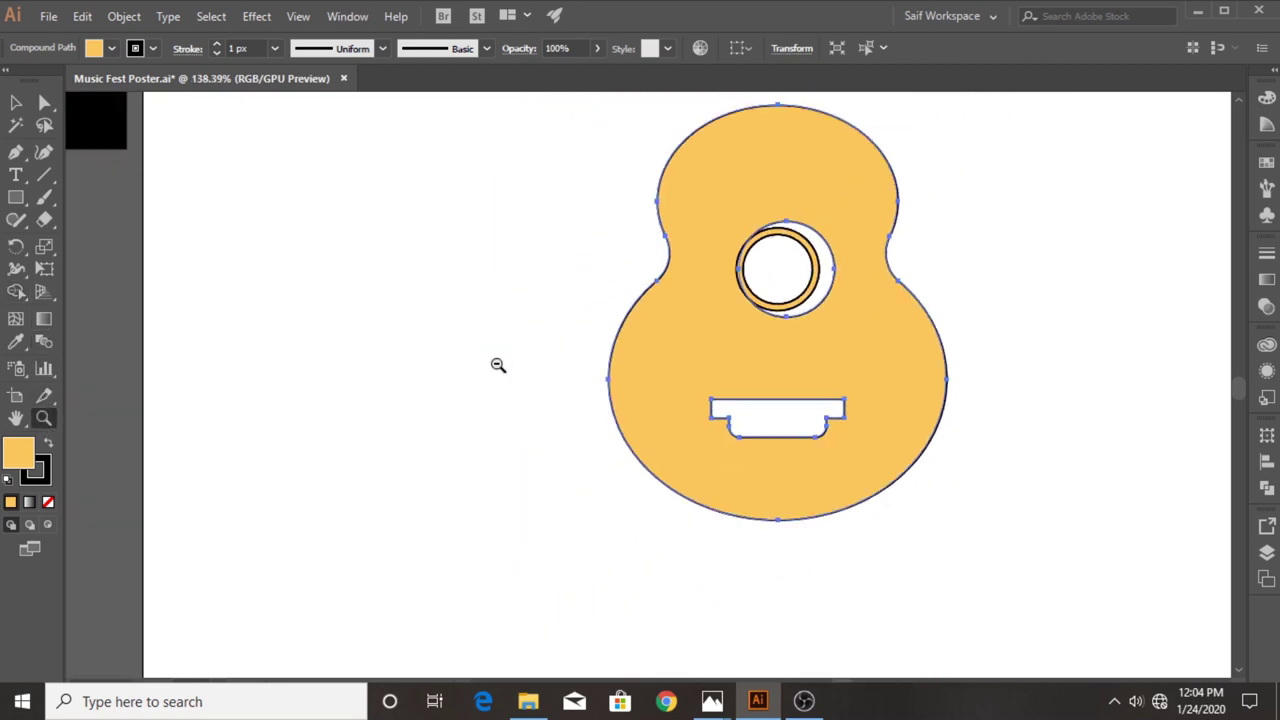
key("v")
key("ctrl+shift+a")
left_click_drag(560, 224, 717, 458)
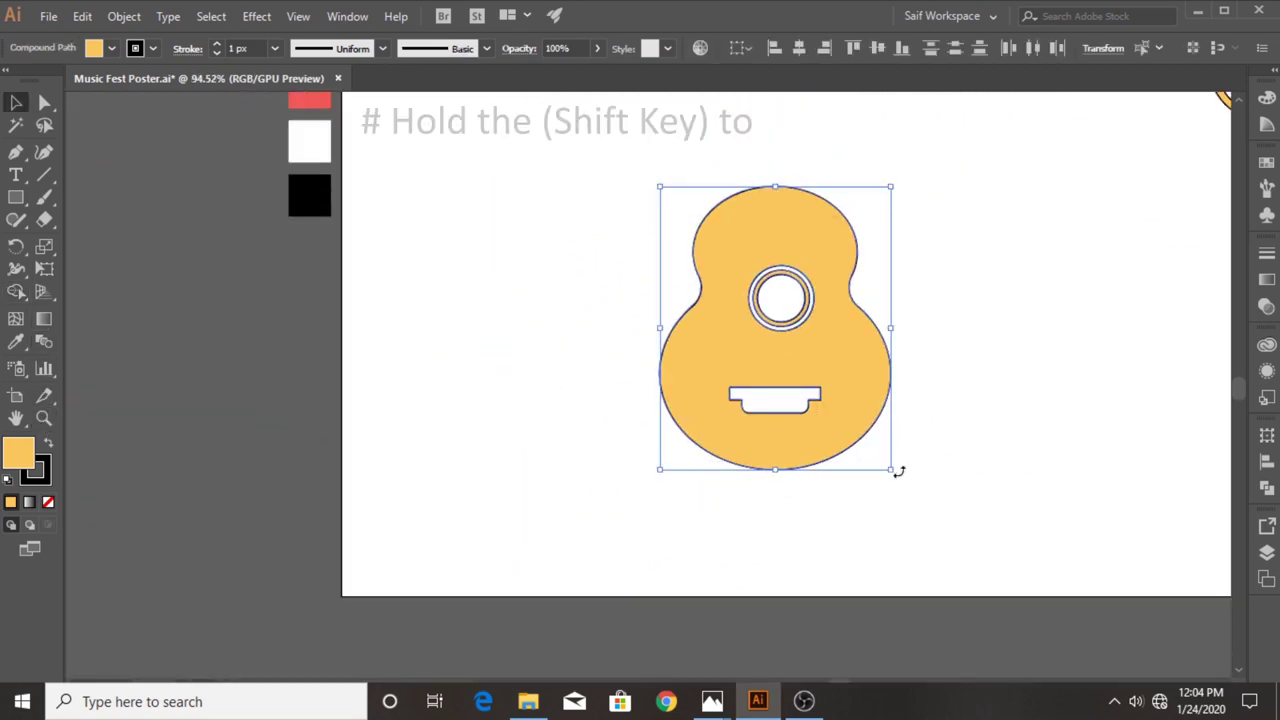
left_click_drag(893, 469, 826, 372)
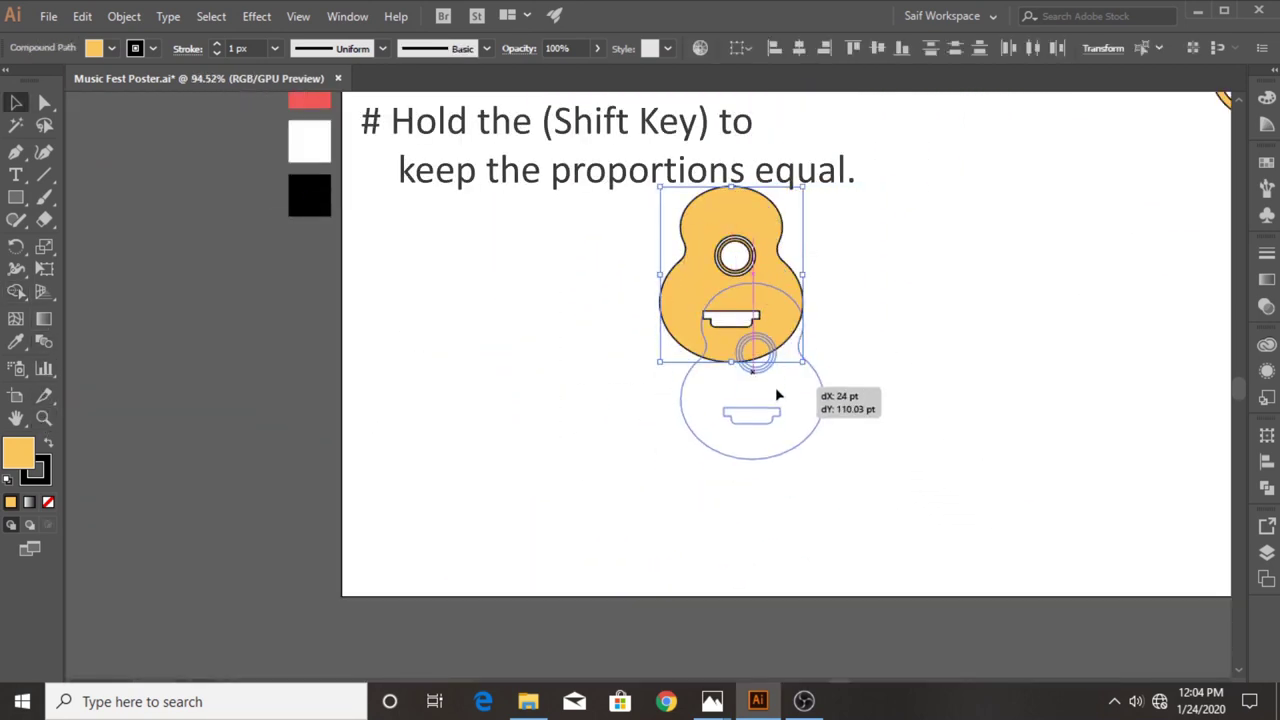
left_click_drag(752, 245, 752, 360)
left_click(903, 402)
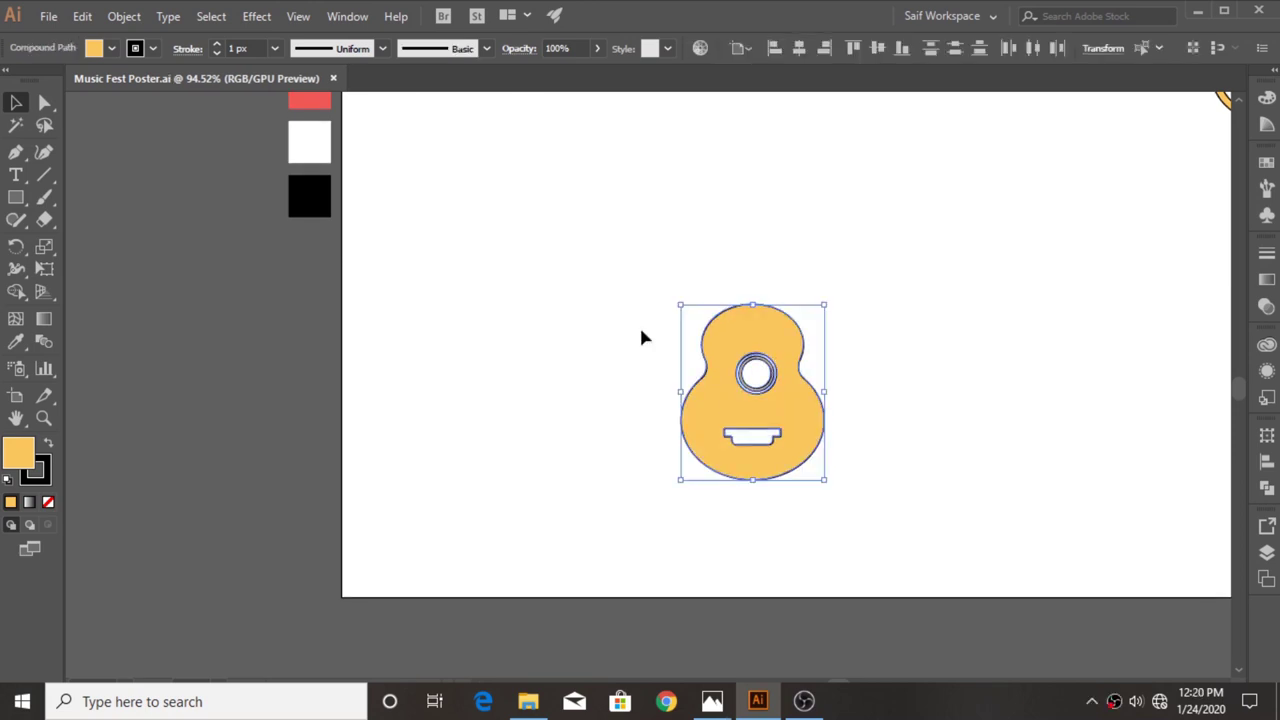
left_click(503, 323)
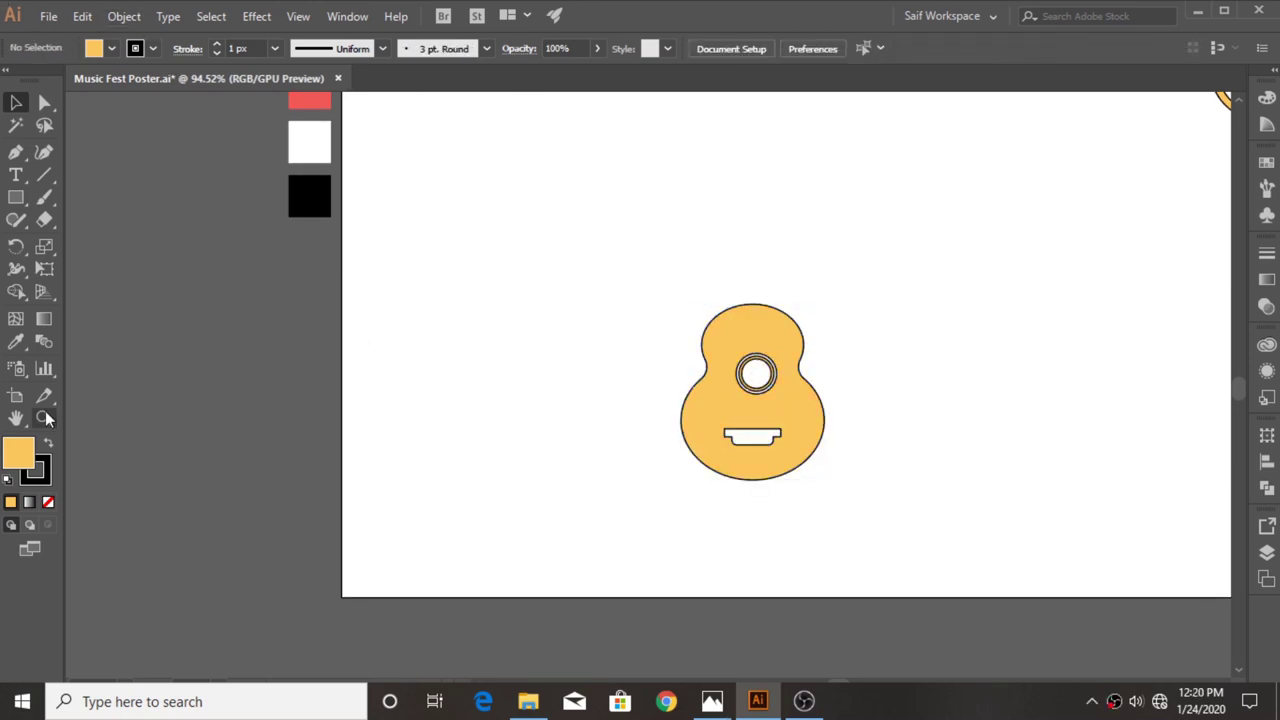
Draw a tall rectangle for the fretboard and zoom in on its top.
left_click(698, 302)
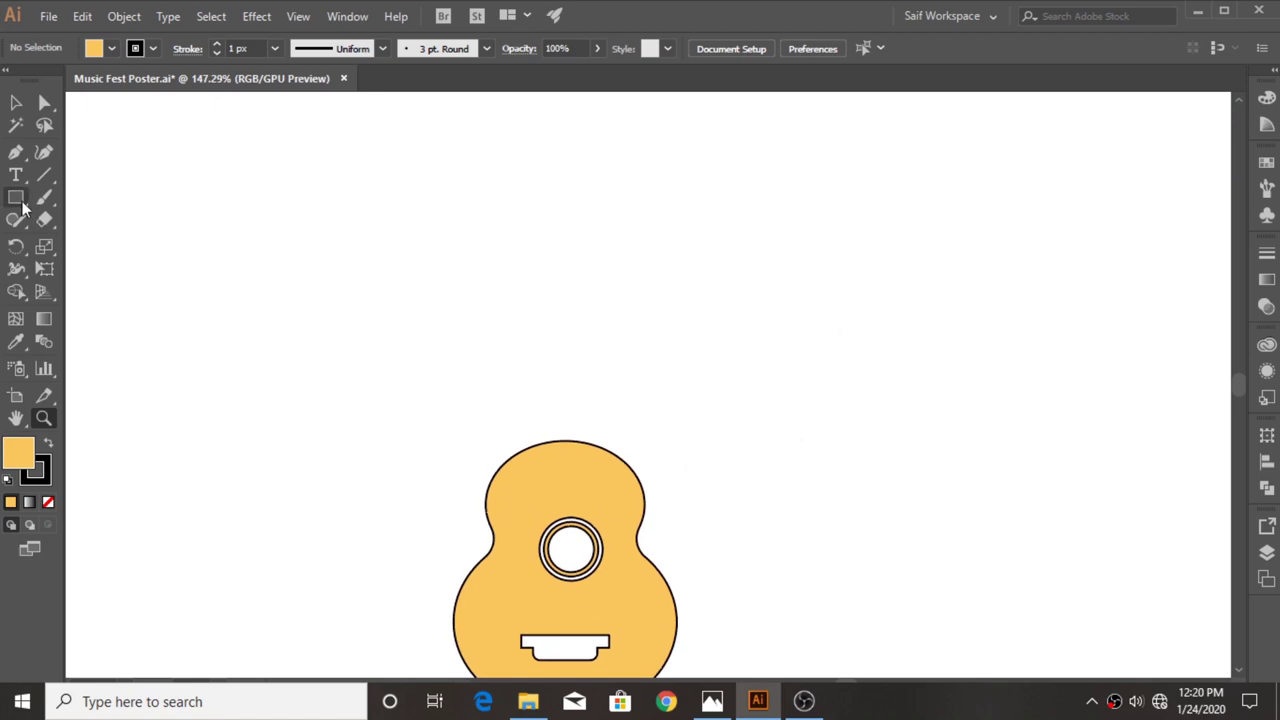
left_click_drag(753, 175, 786, 486)
key("z")
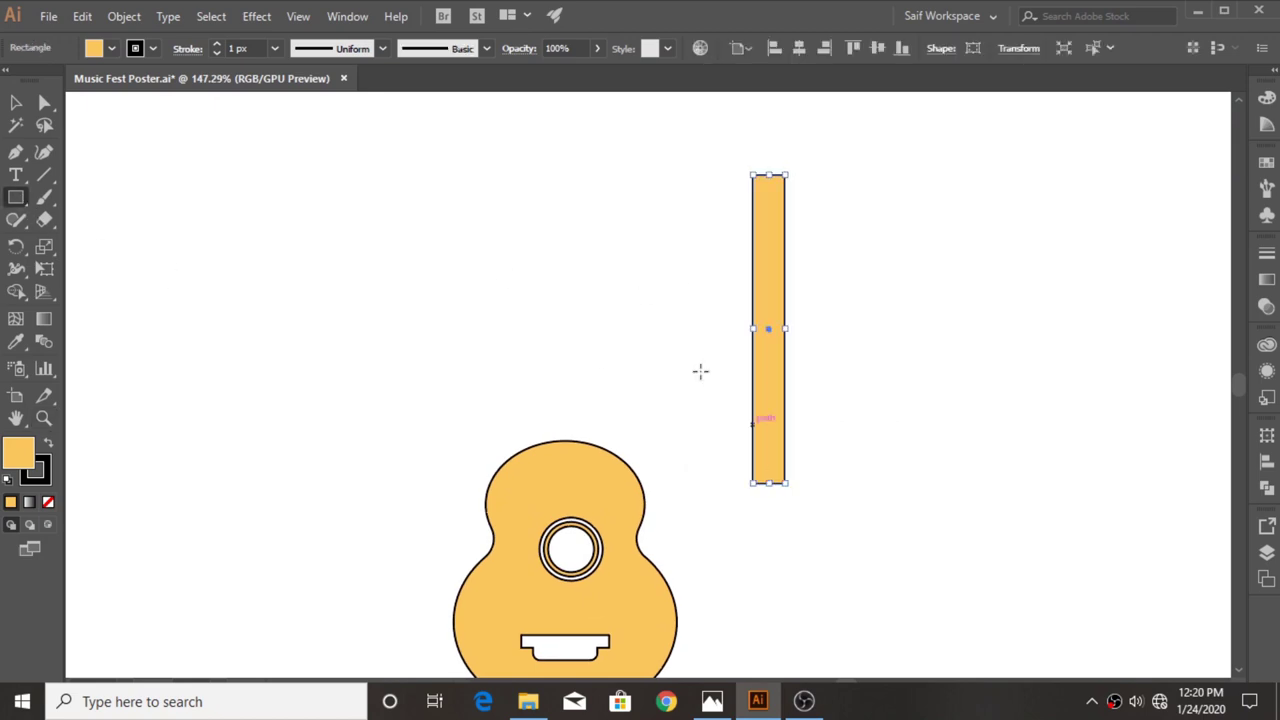
left_click(598, 246)
left_click_drag(598, 246, 886, 303)
Add a small fully rounded fret slot near the top, centred horizontally on the fretboard.
left_click(571, 343)
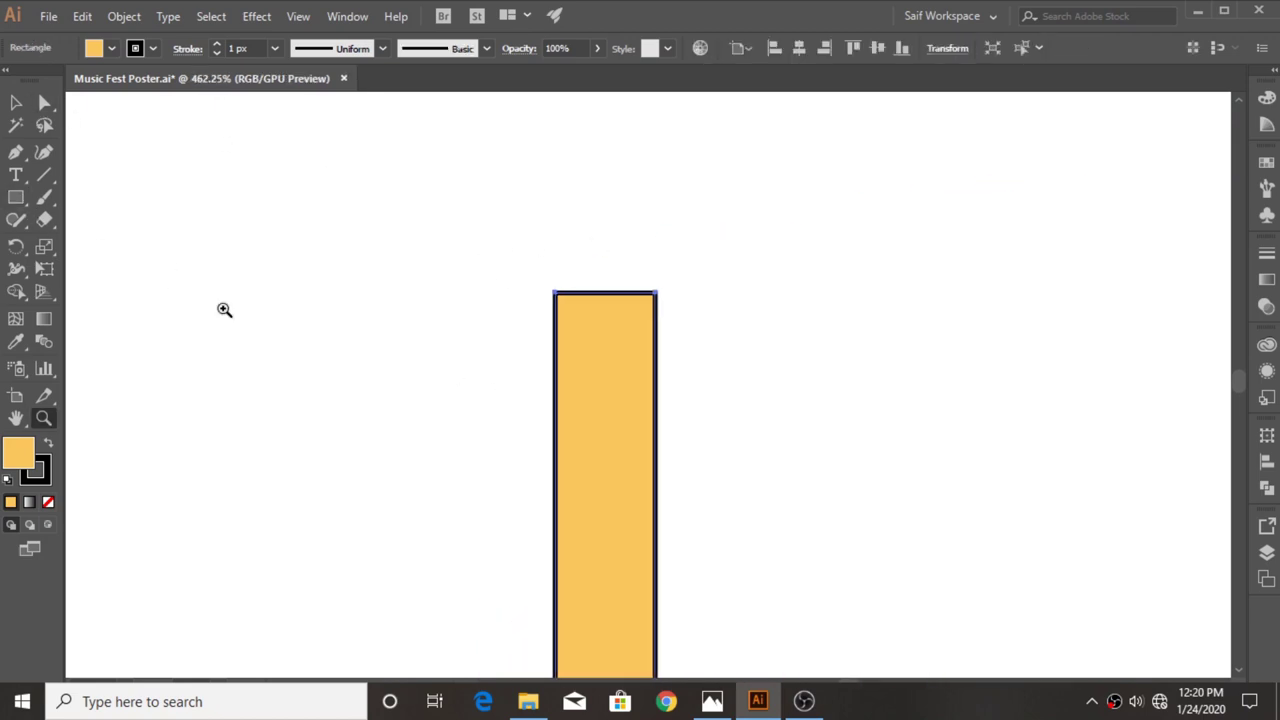
key("m")
mouse_move(568, 320)
left_mouse_down()
mouse_move(646, 343)
mouse_move(606, 337)
left_mouse_up()
left_click(15, 102)
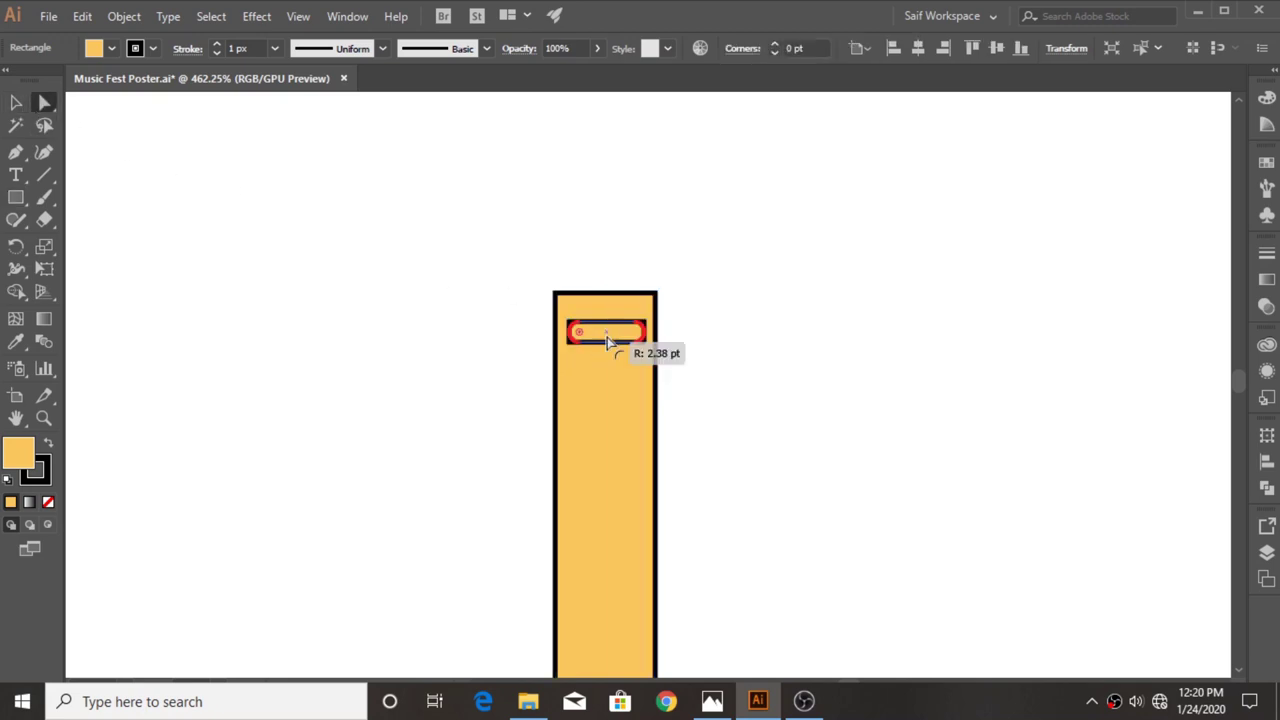
left_click_drag(338, 229, 603, 395)
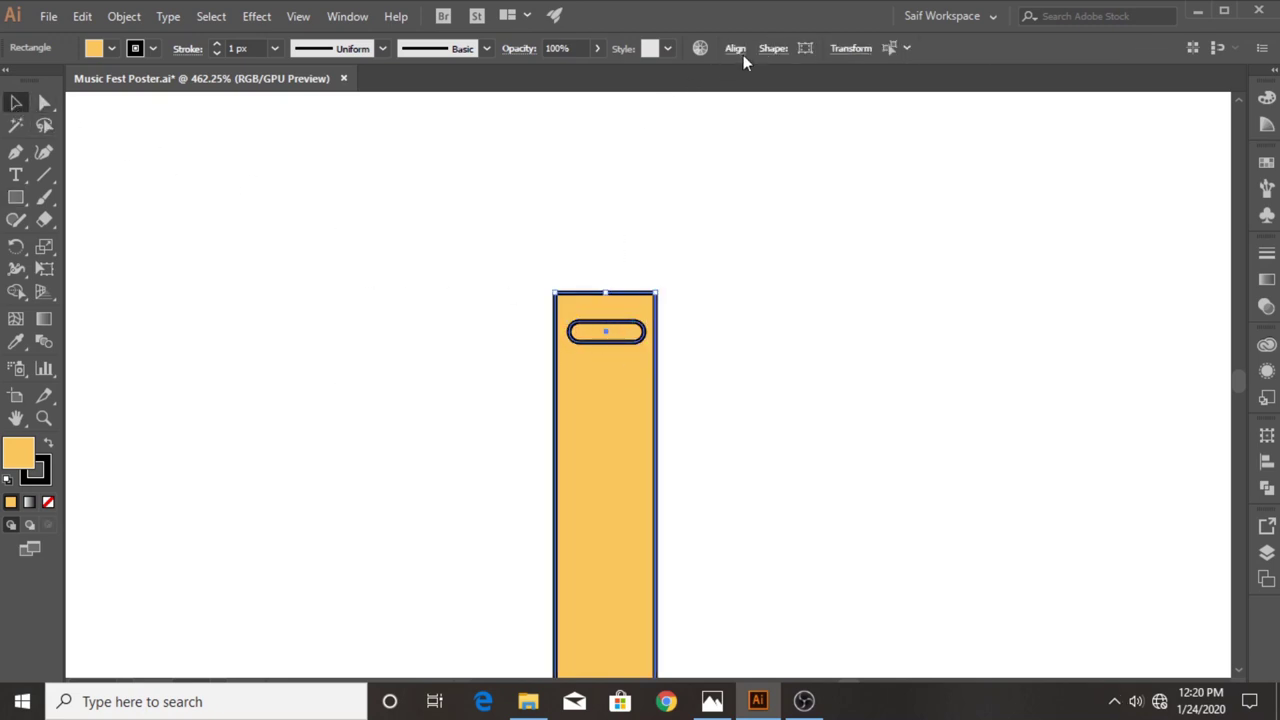
left_click(738, 48)
left_click(579, 98)
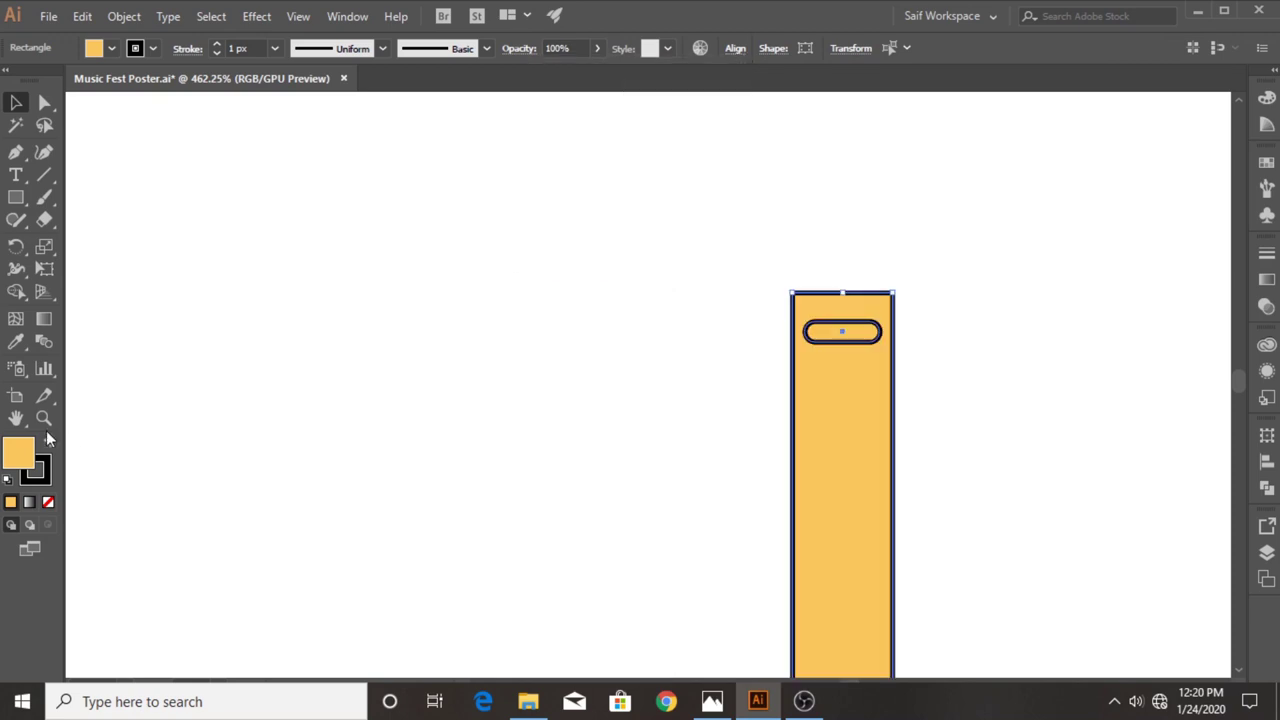
left_click(736, 52)
Copy the fret slot repeatedly down the length of the fretboard.
mouse_move(825, 445)
left_mouse_down()
mouse_move(617, 349)
mouse_move(115, 232)
left_mouse_up()
key("z")
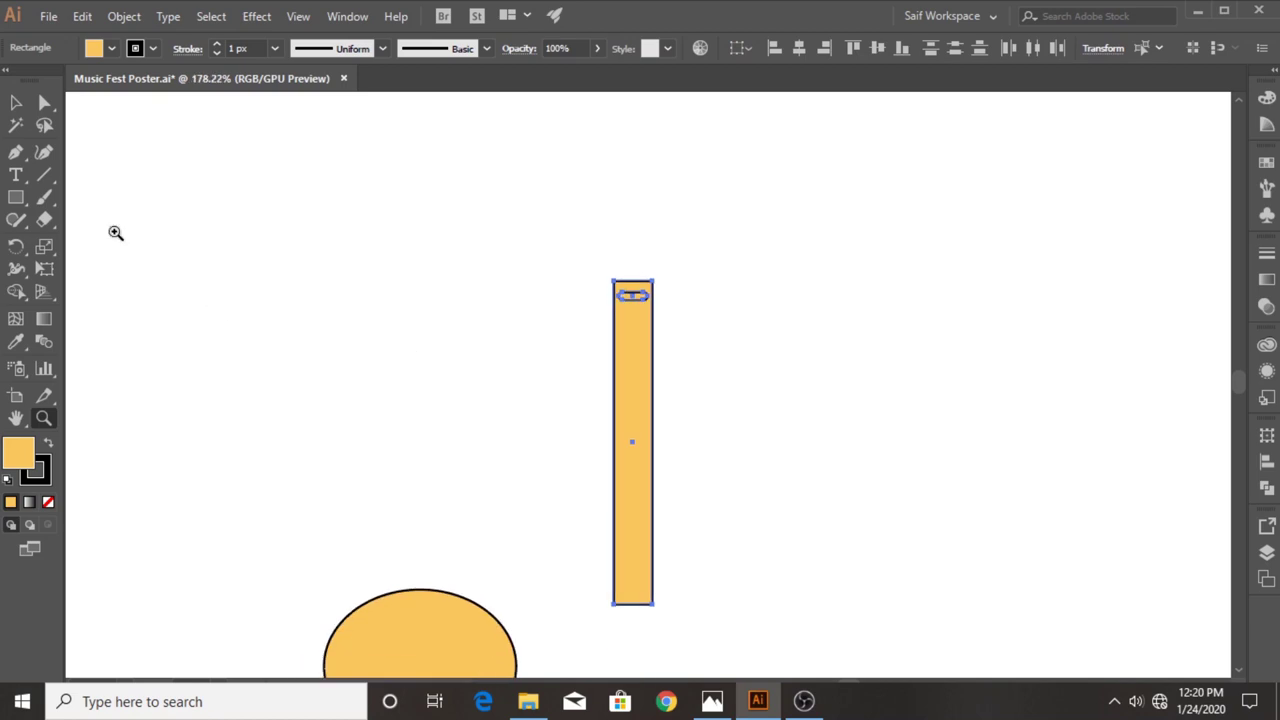
mouse_move(598, 288)
left_mouse_down()
mouse_move(680, 288)
mouse_move(660, 372)
left_mouse_up()
key("v")
left_click(608, 329)
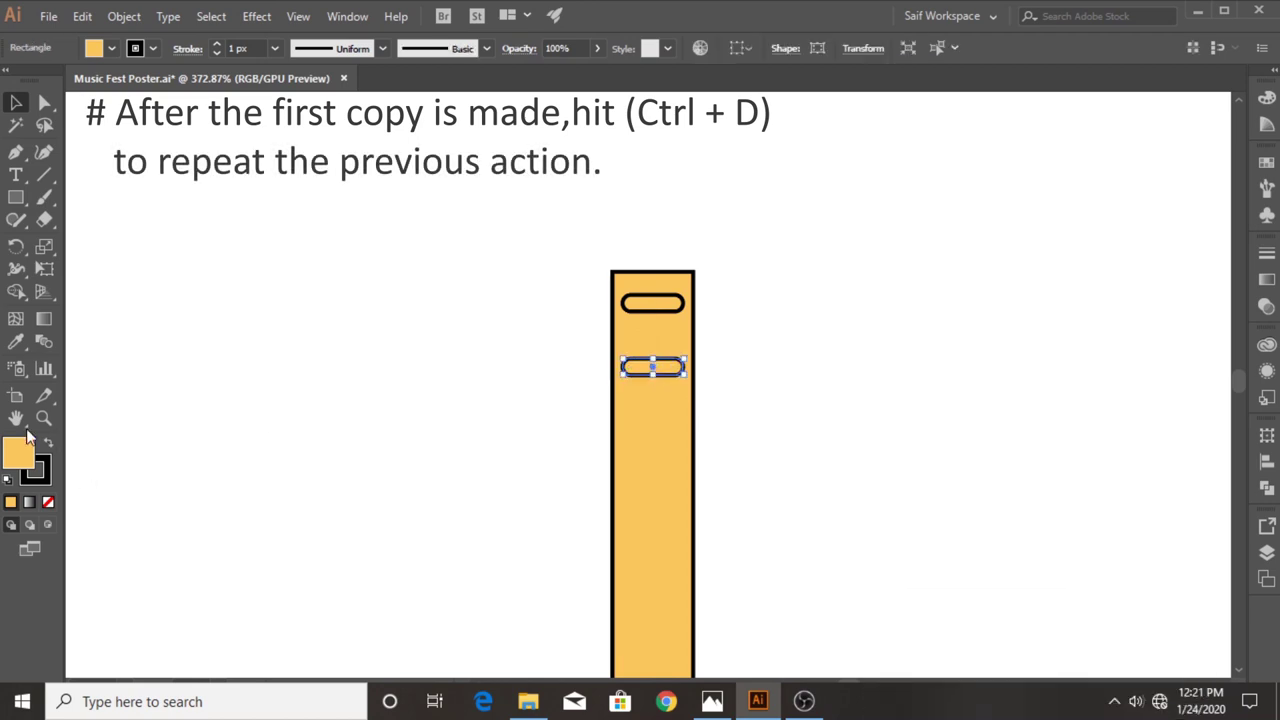
left_click(43, 418)
mouse_move(459, 432)
left_mouse_down()
mouse_move(419, 435)
mouse_move(386, 517)
left_mouse_up()
scroll(450, 525, "down", 2)
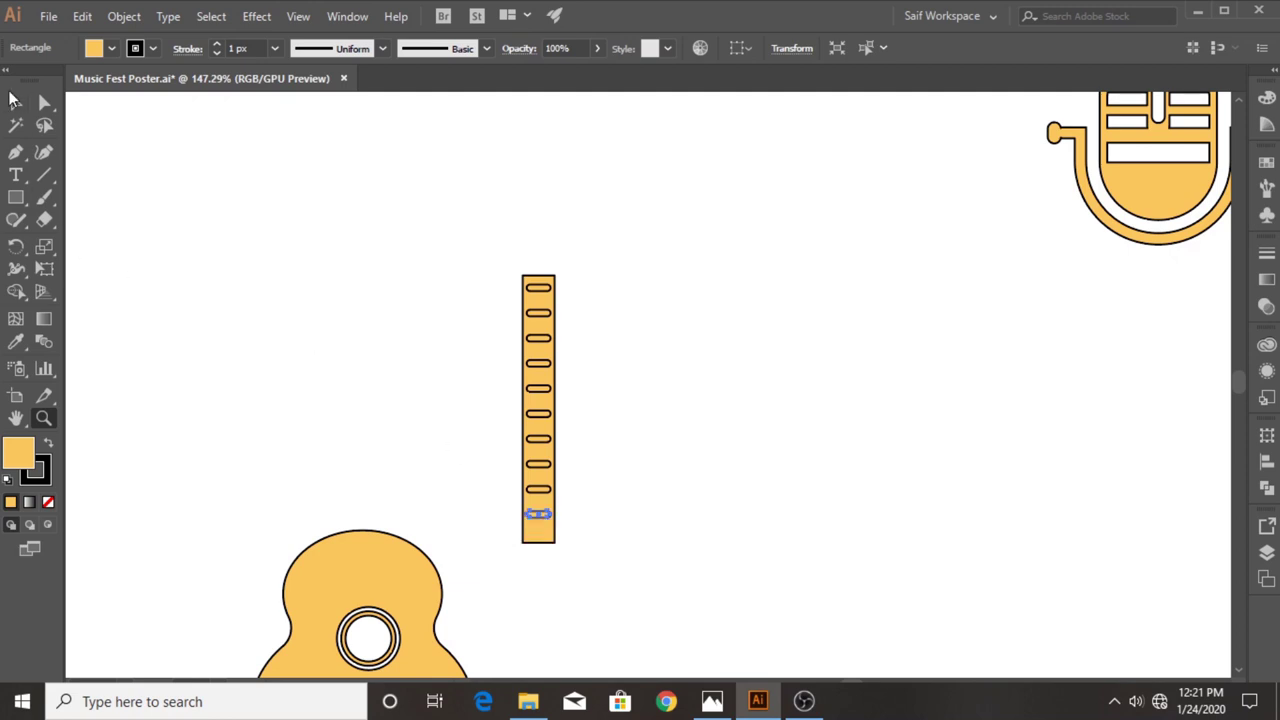
Divide the fretboard by the slots with Pathfinder, ungroup, and delete the slot pieces.
left_click(14, 100)
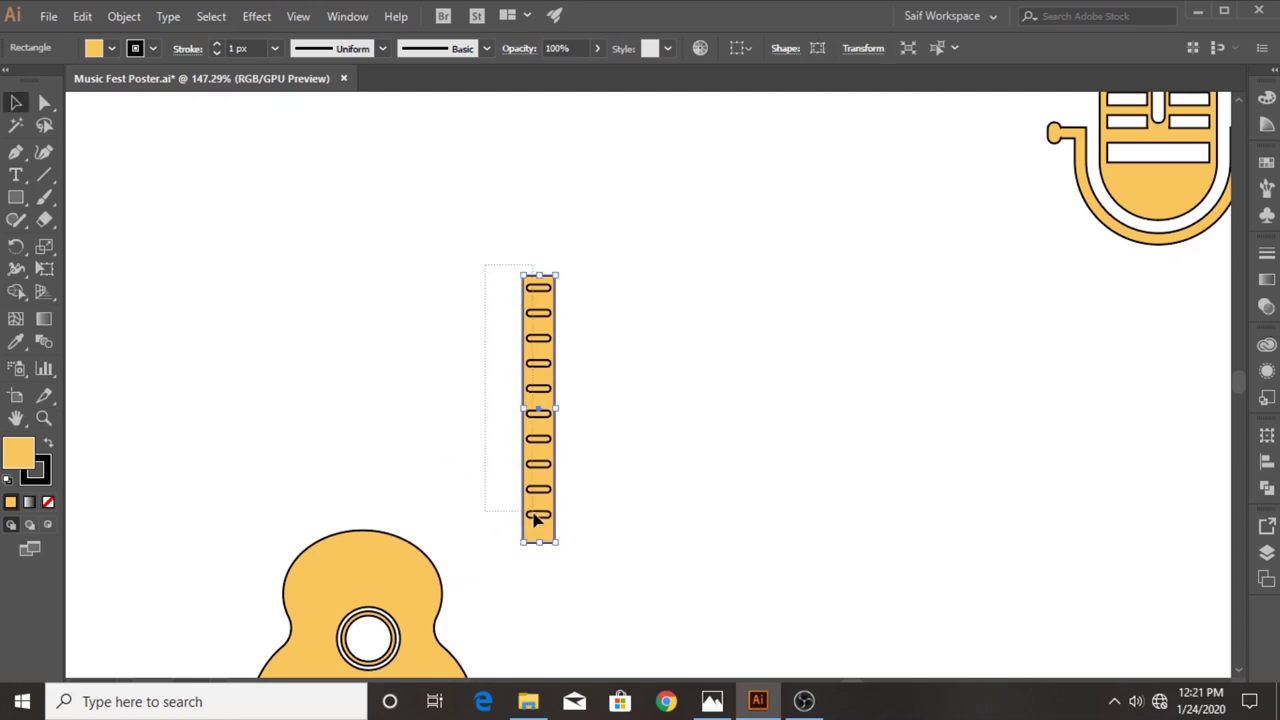
left_click_drag(535, 518, 541, 535)
left_click(1268, 492)
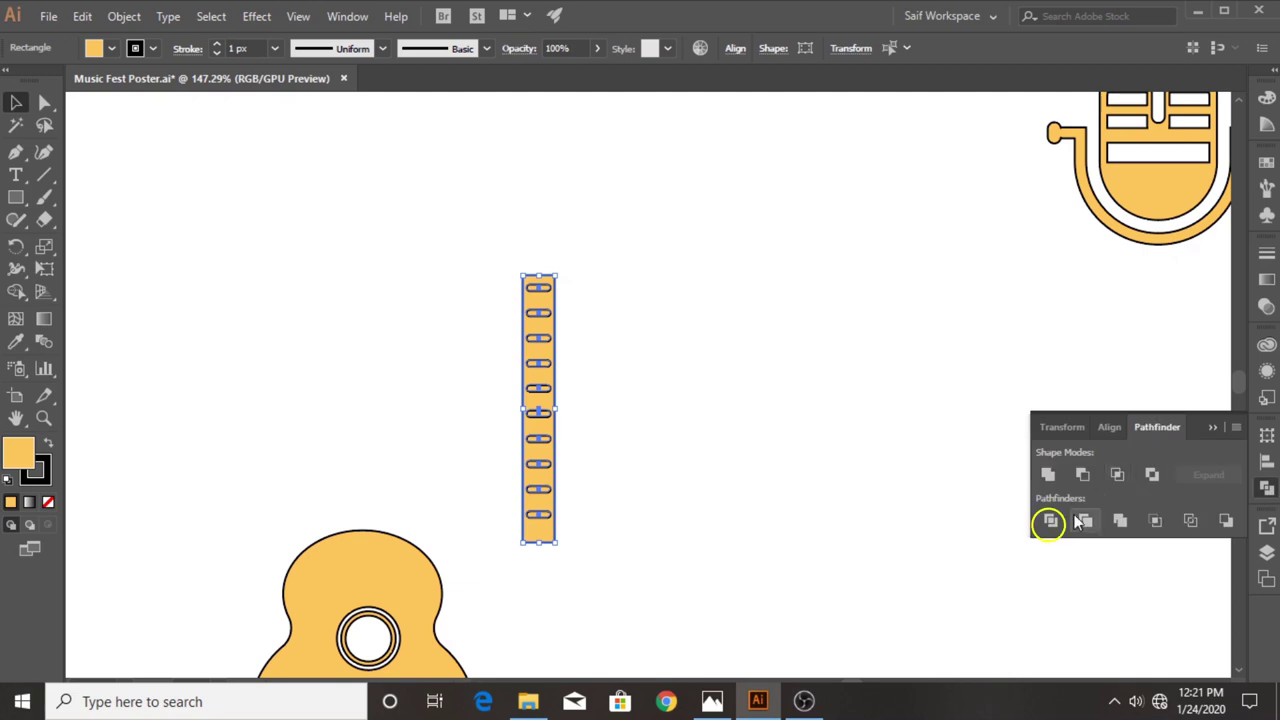
left_click(1049, 520)
left_click(563, 332)
right_click(556, 346)
left_click(615, 494)
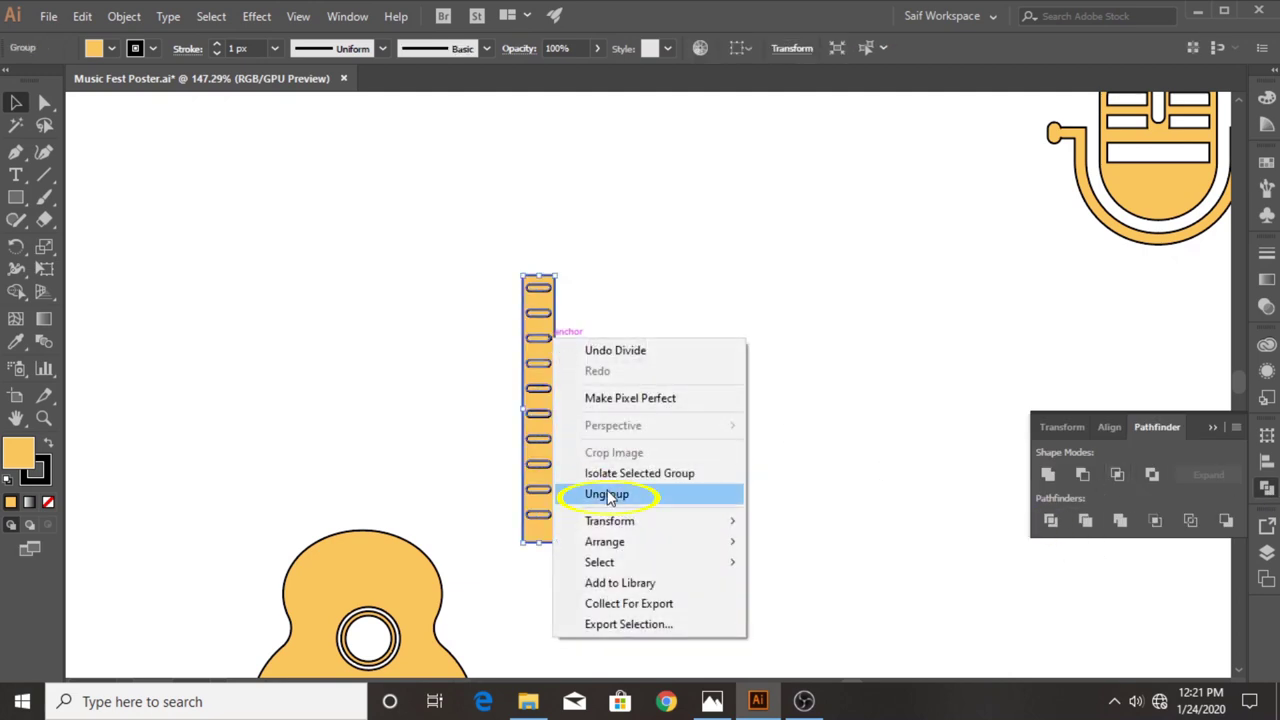
mouse_move(548, 380)
left_mouse_down()
mouse_move(491, 374)
mouse_move(598, 364)
mouse_move(197, 360)
left_mouse_up()
left_click(556, 519)
key("Delete")
Place a fretboard copy to the left and draw a rectangle above the guitar neck.
left_click(660, 350)
key("z")
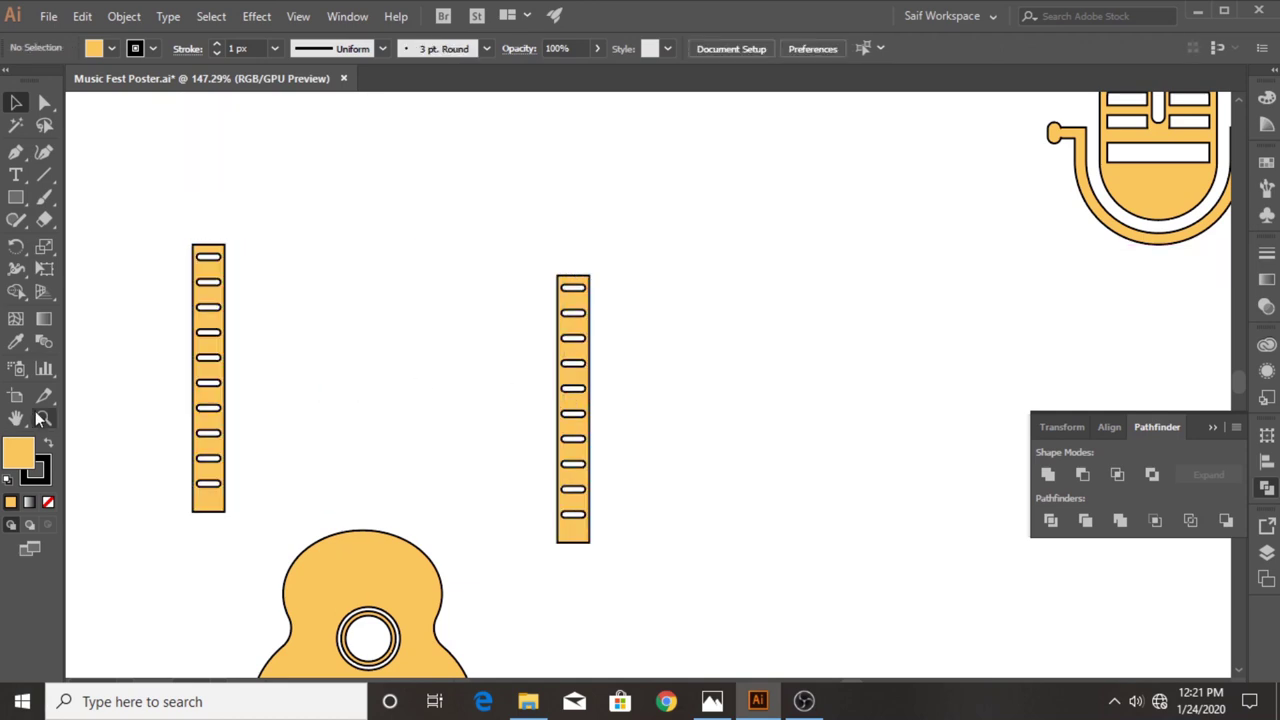
mouse_move(541, 229)
left_mouse_down()
mouse_move(755, 278)
mouse_move(434, 363)
left_mouse_up()
key("m")
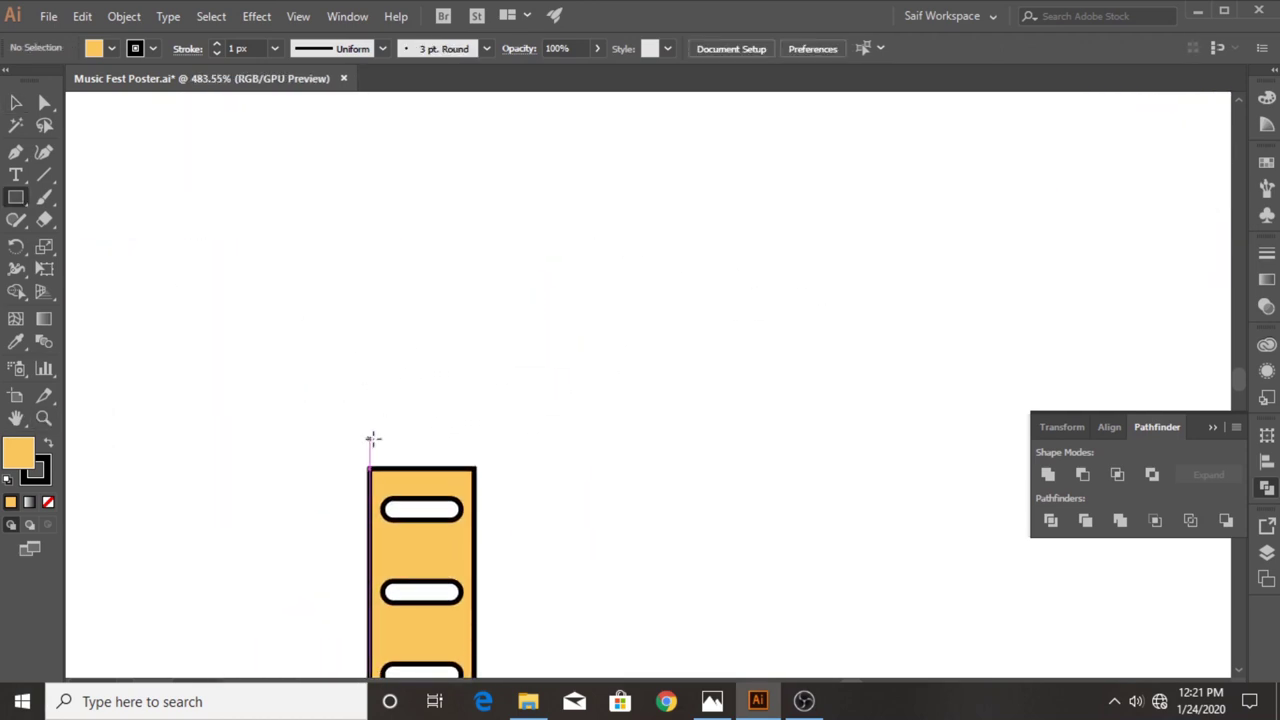
mouse_move(371, 438)
left_mouse_down()
mouse_move(470, 392)
mouse_move(477, 261)
left_mouse_up()
Add middle anchors on both sides and scale them outward for angled headstock sides.
key("p")
left_click(370, 302)
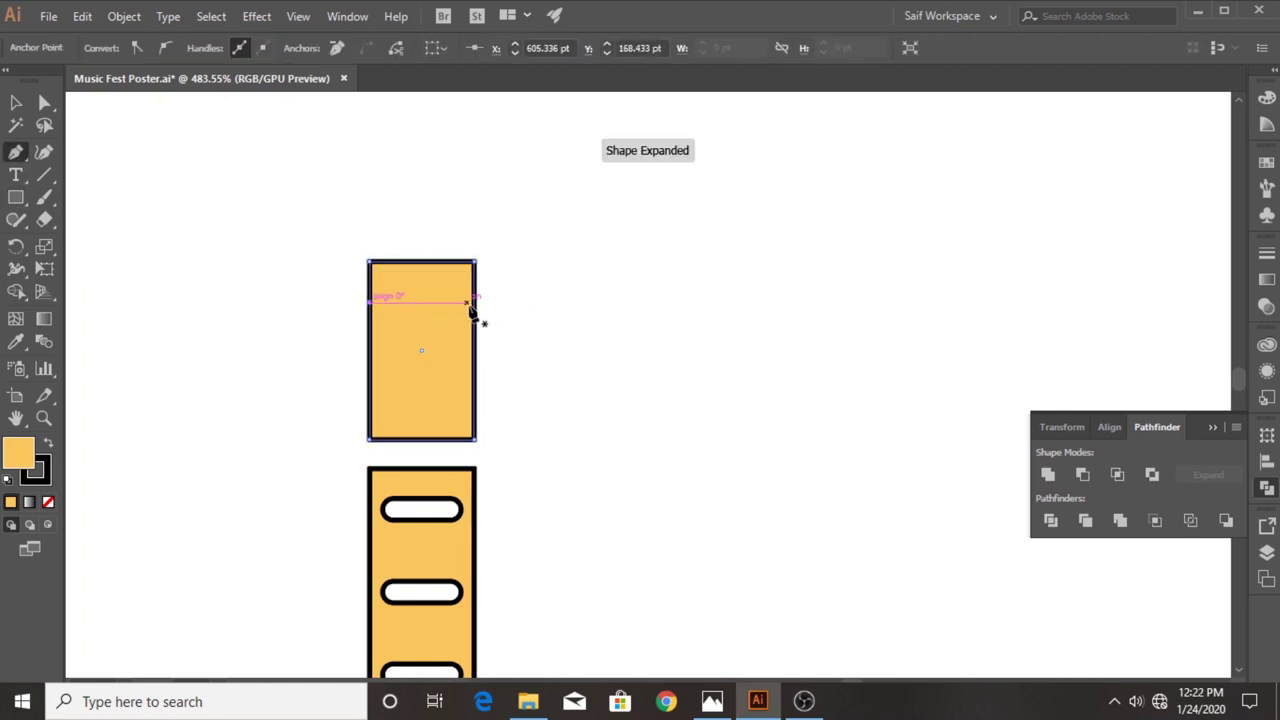
left_click(475, 301)
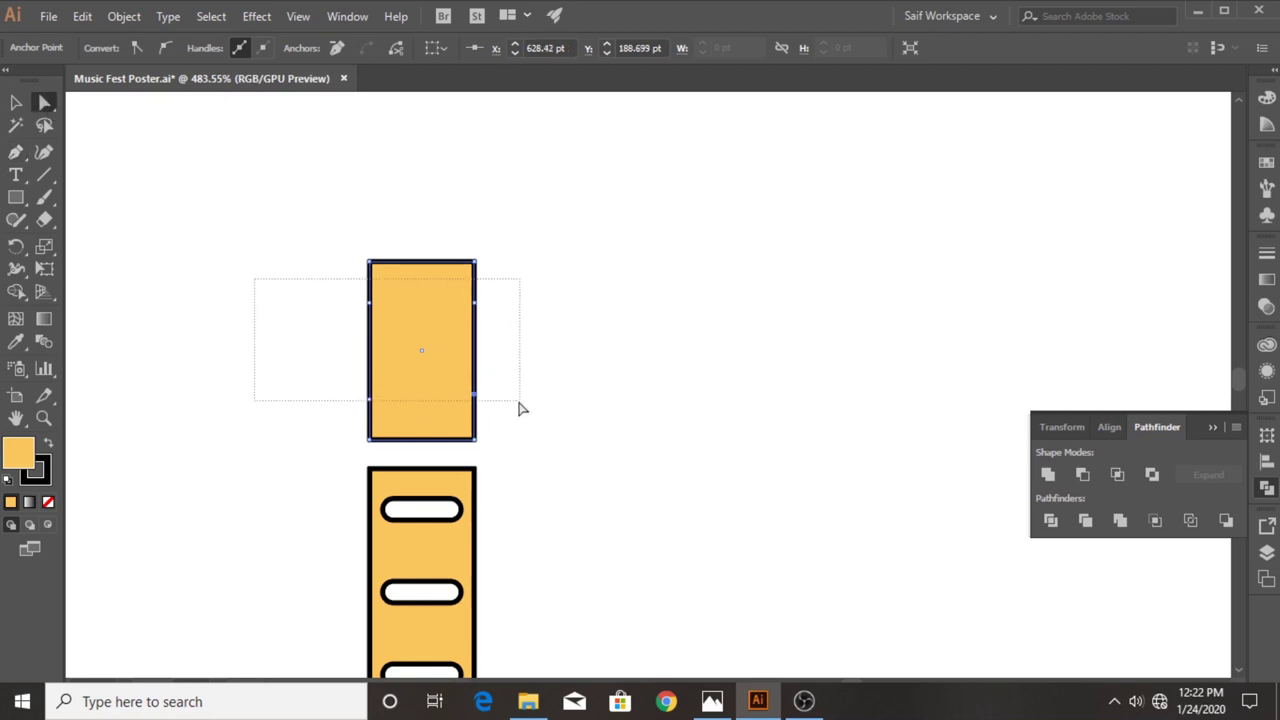
mouse_move(508, 421)
left_mouse_down()
mouse_move(480, 386)
mouse_move(498, 399)
left_mouse_up()
left_click(44, 246)
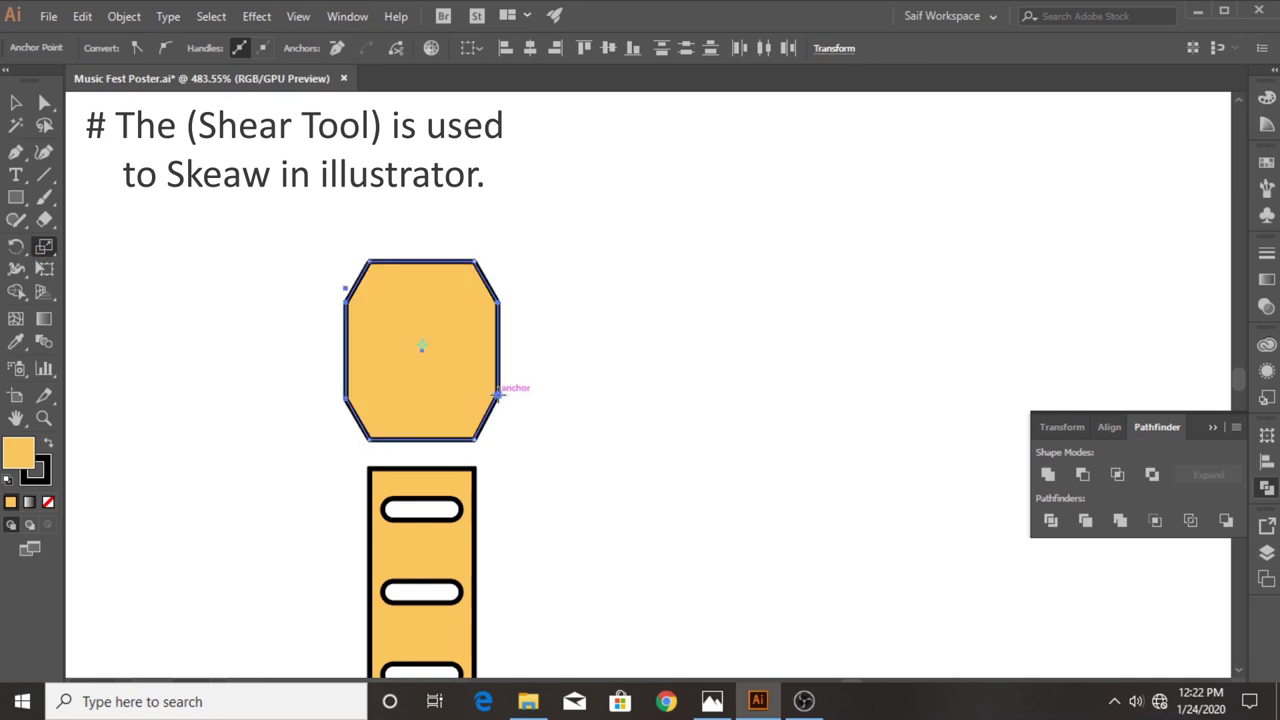
key("v")
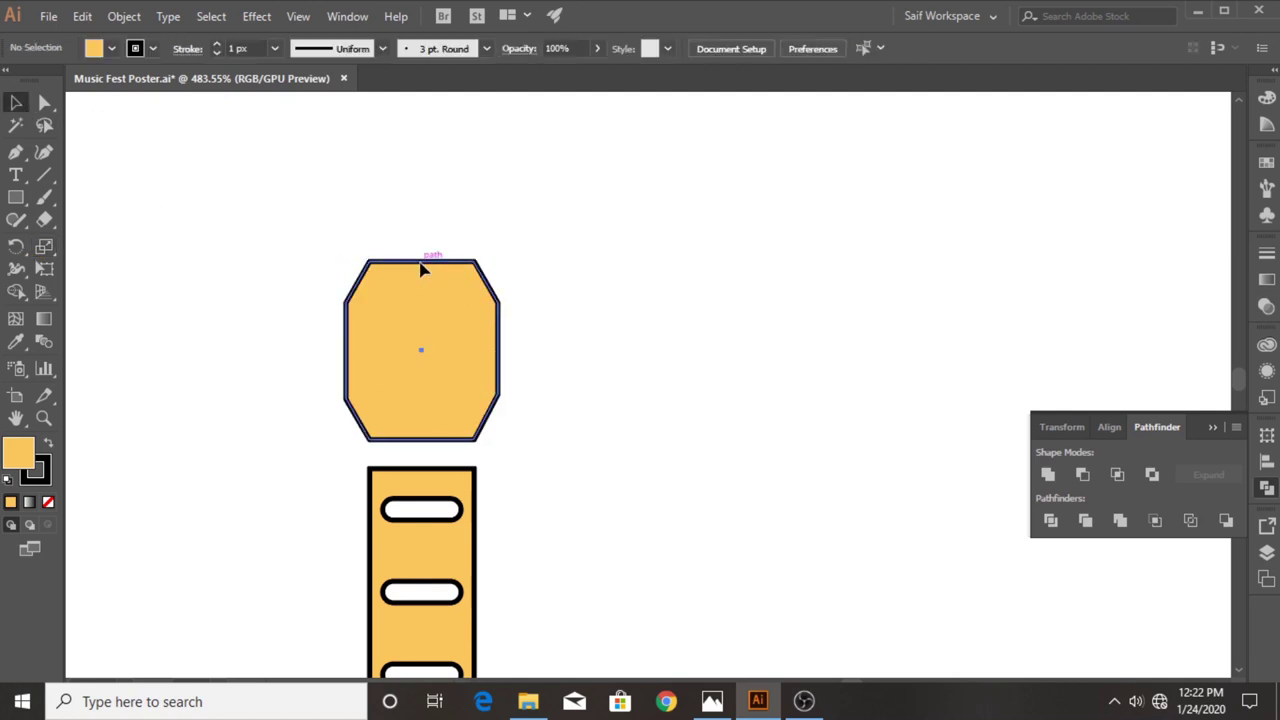
Raise the headstock's top edge and round all its corners slightly.
left_click_drag(425, 262, 421, 250)
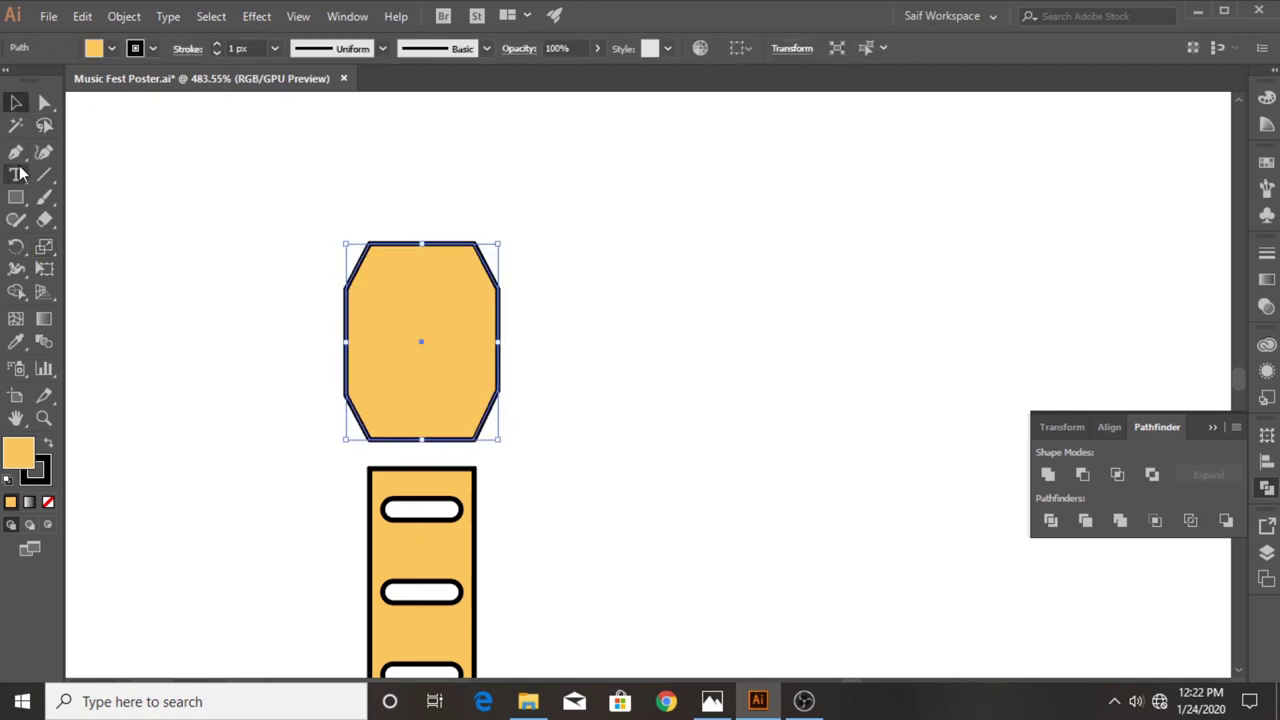
key("a")
left_click_drag(381, 263, 388, 266)
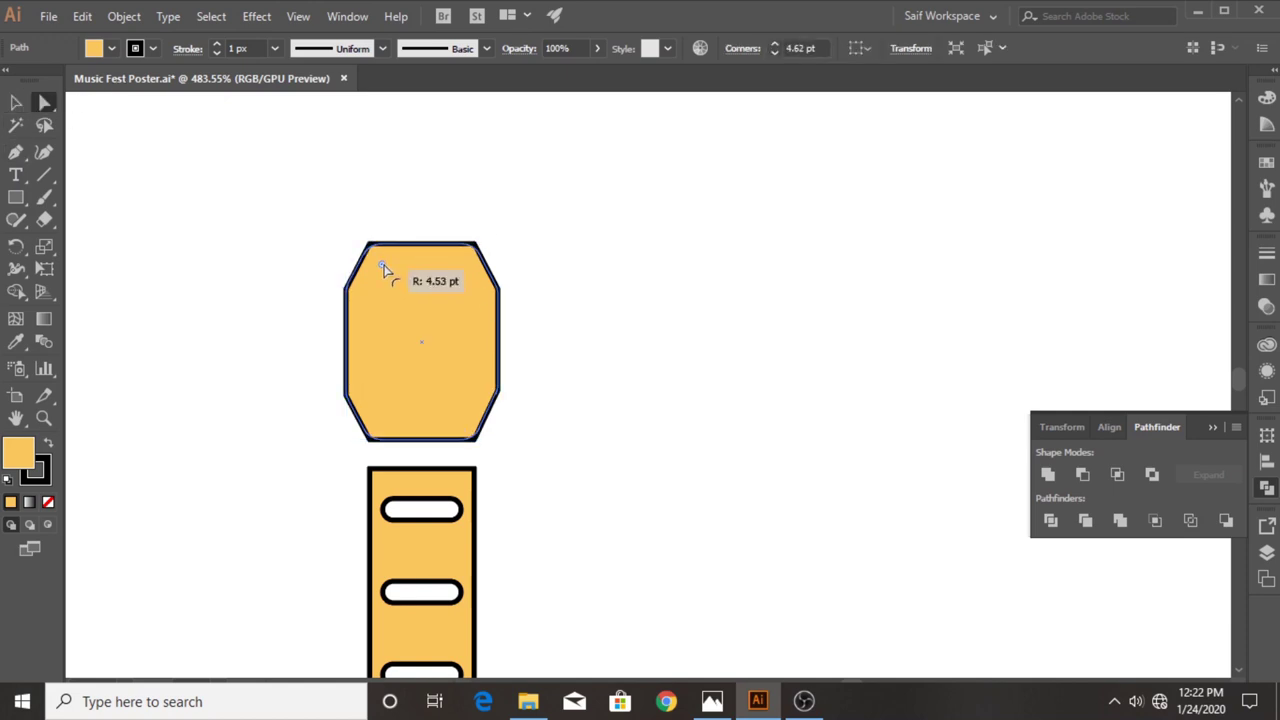
left_click(172, 277)
Draw a small circle on the headstock and duplicate it into two columns of three, plus a spare column.
left_click_drag(16, 197, 67, 246)
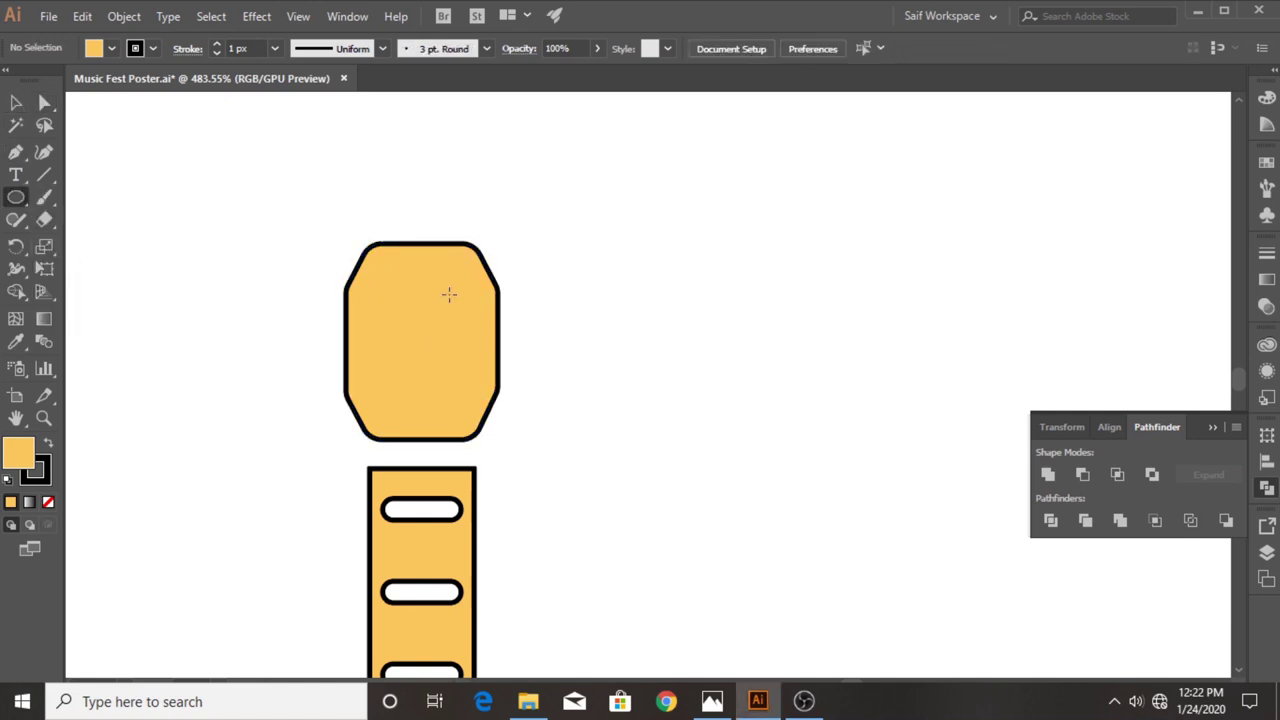
mouse_move(369, 269)
left_mouse_down()
mouse_move(400, 300)
mouse_move(393, 338)
left_mouse_up()
key("v")
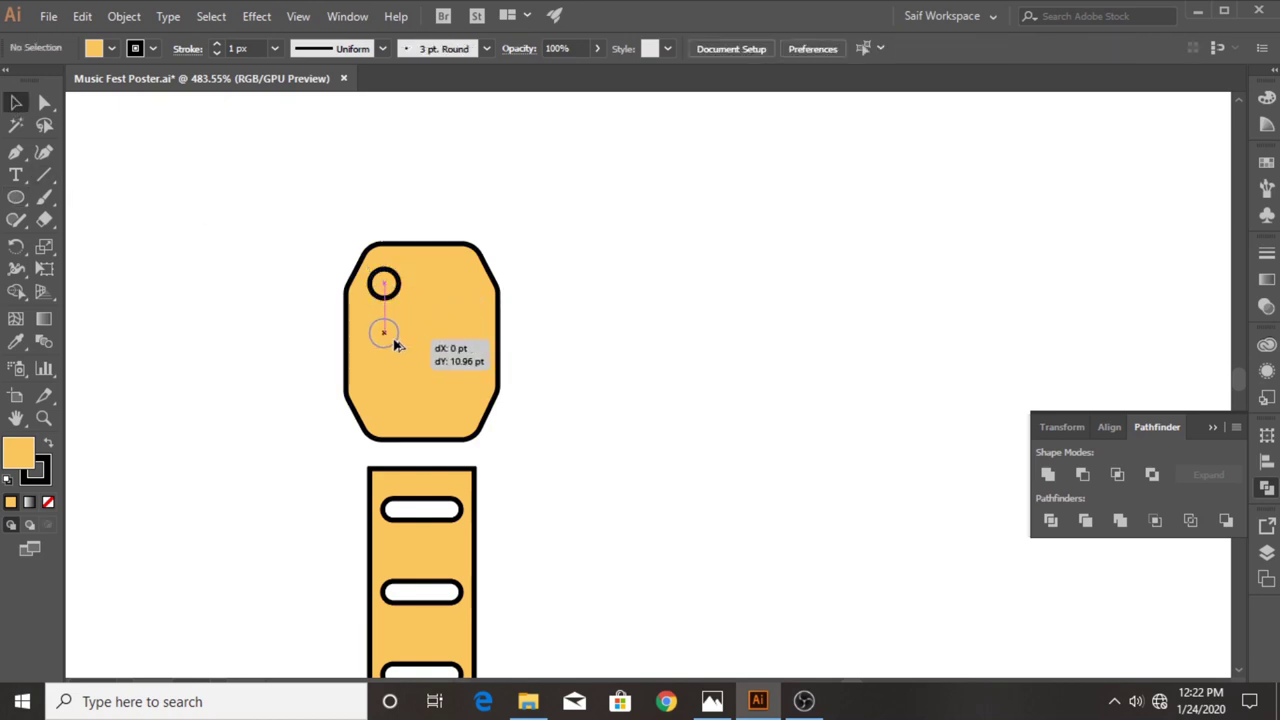
left_click(384, 284, "shift")
left_click(384, 333, "shift")
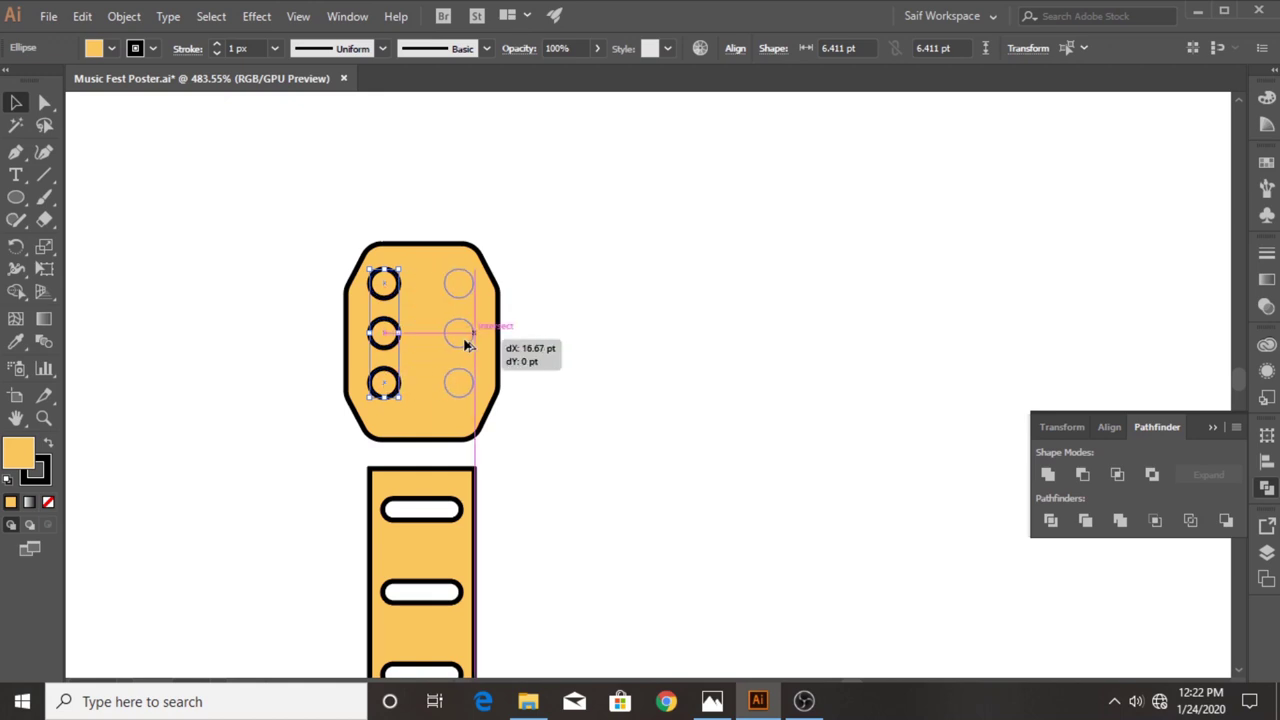
left_click_drag(388, 340, 583, 340)
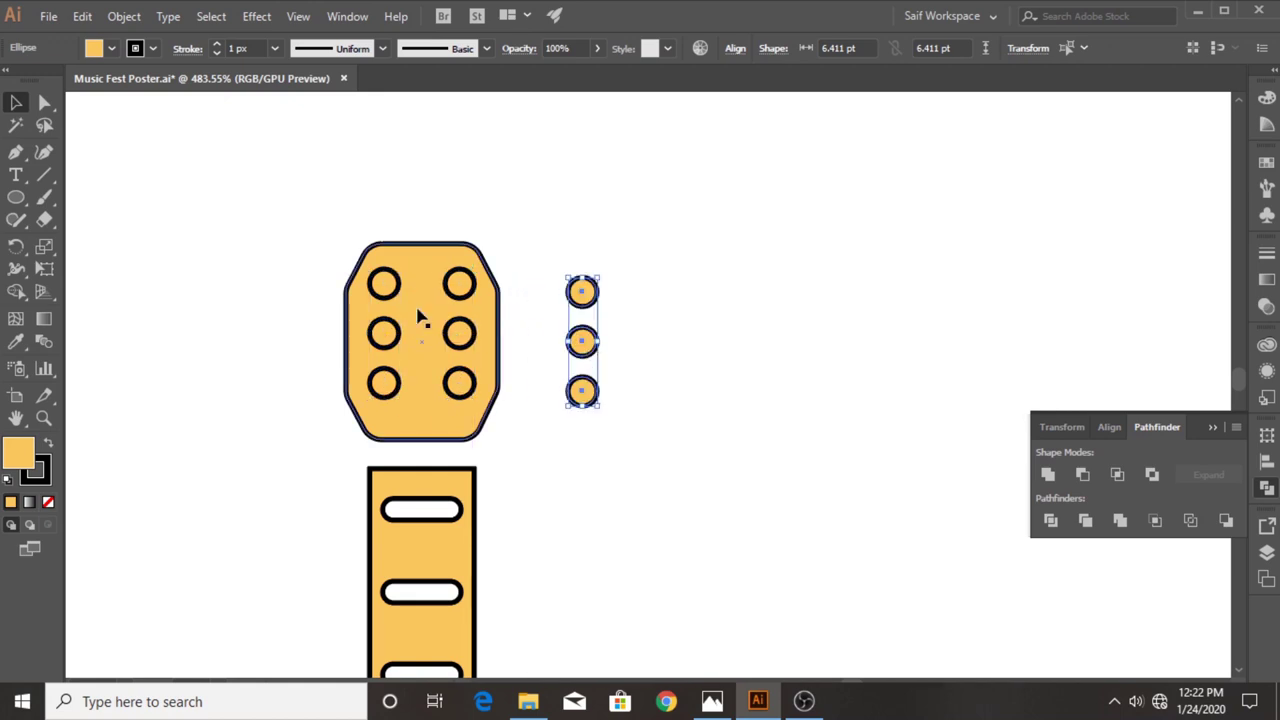
left_click_drag(257, 243, 504, 414)
Punch the overlapping circles out of the headstock as six holes with Shape Builder.
left_click(16, 291)
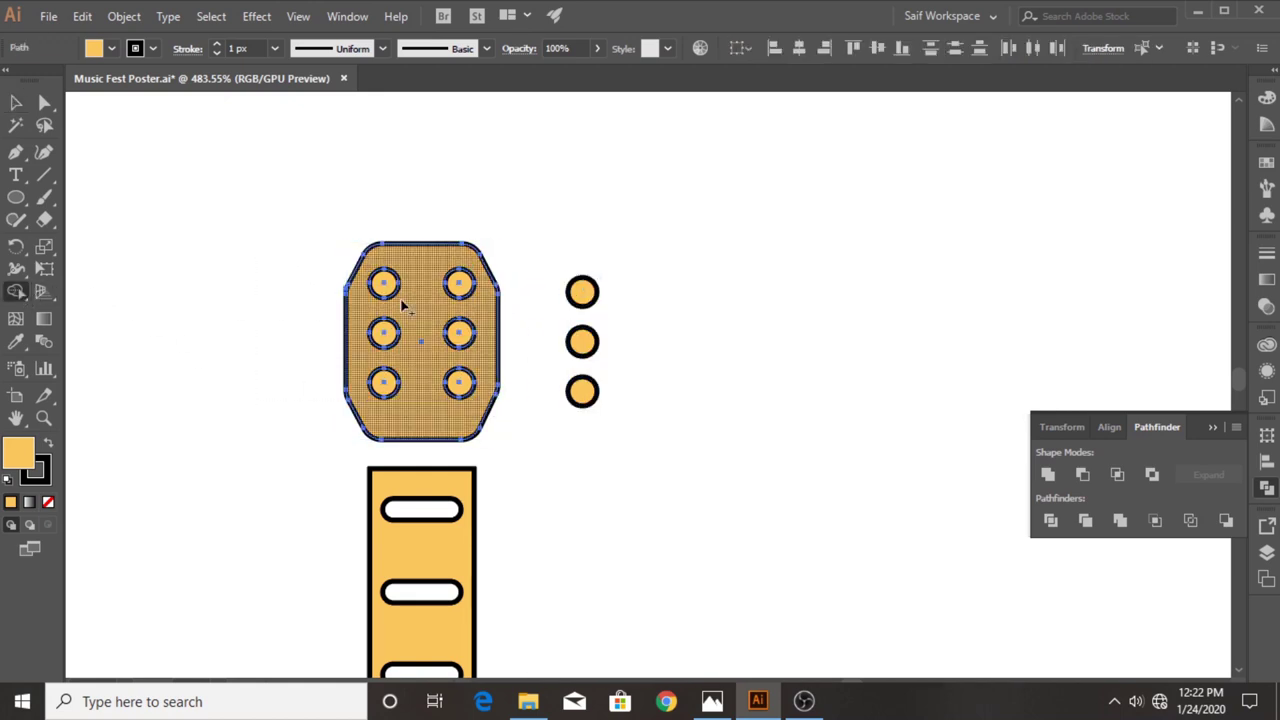
left_click(384, 284, "alt")
left_click(384, 333, "alt")
left_click(384, 383, "alt")
left_click(461, 383, "alt")
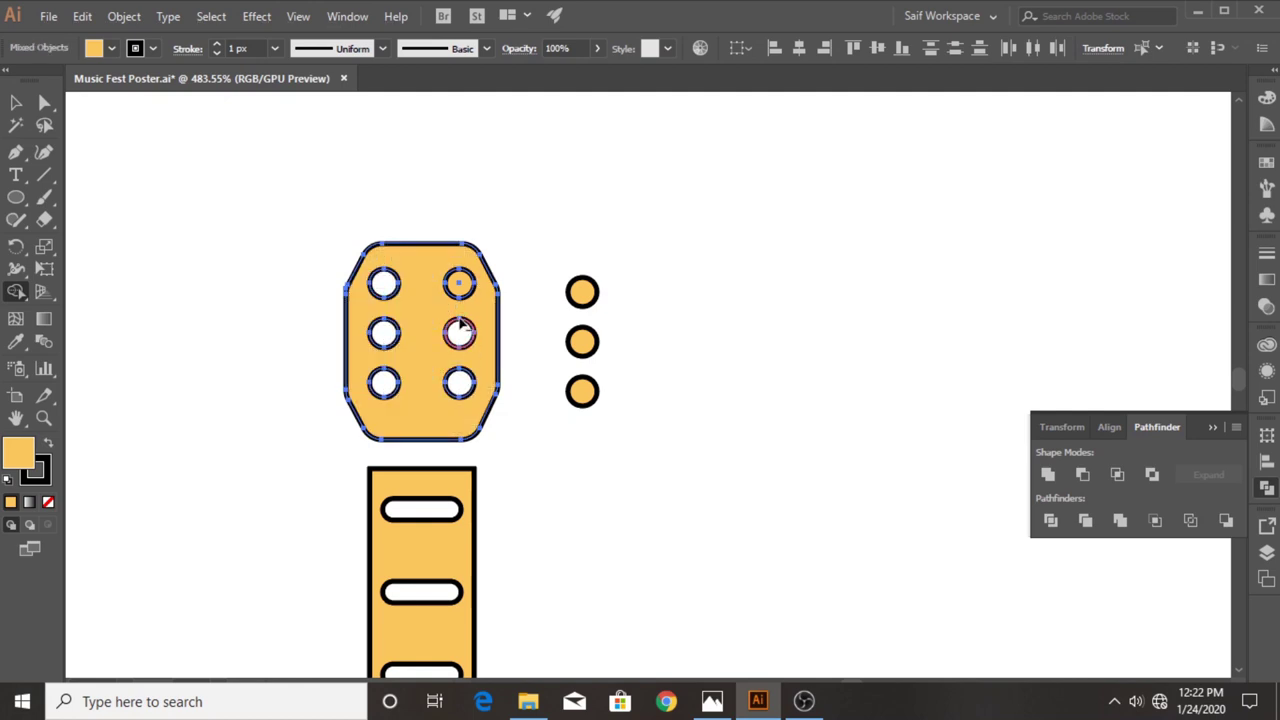
key("v")
left_click(147, 178)
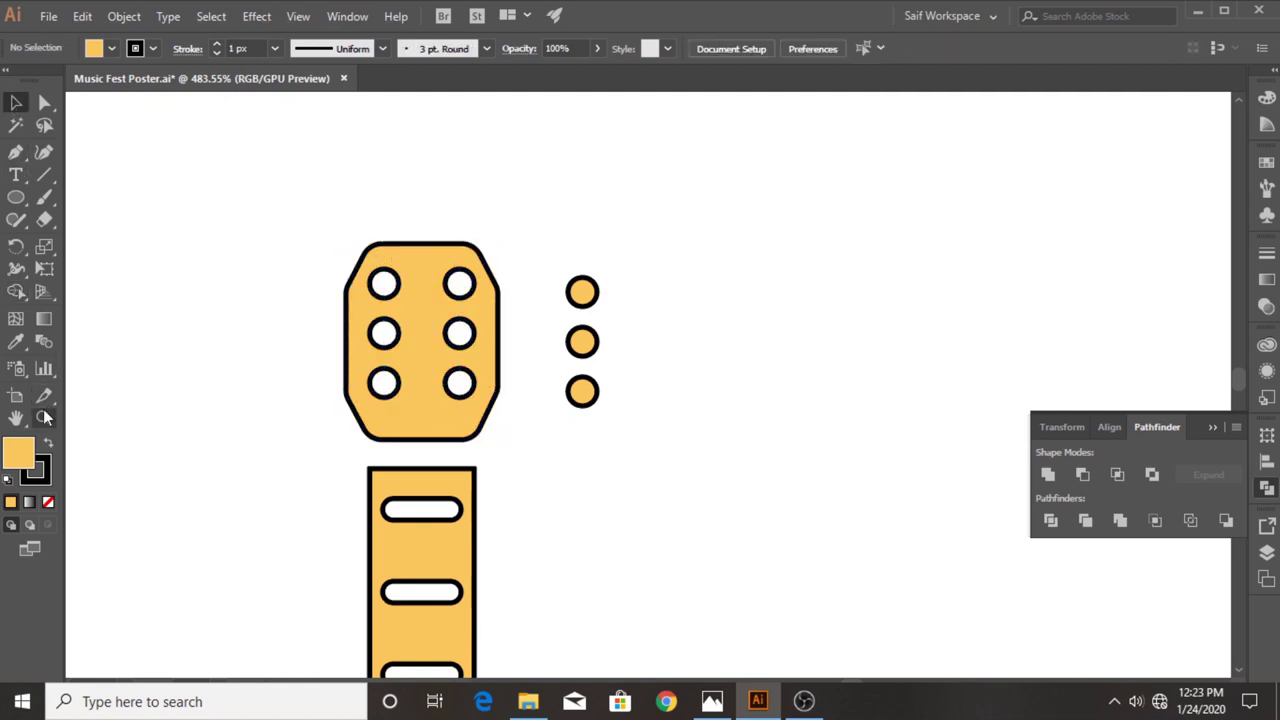
Trim the three spare circles into half-rounds by removing their left halves with a rectangle.
left_click(552, 348)
left_click_drag(16, 197, 100, 191)
mouse_move(553, 188)
left_mouse_down()
mouse_move(599, 467)
mouse_move(617, 474)
left_mouse_up()
key("v")
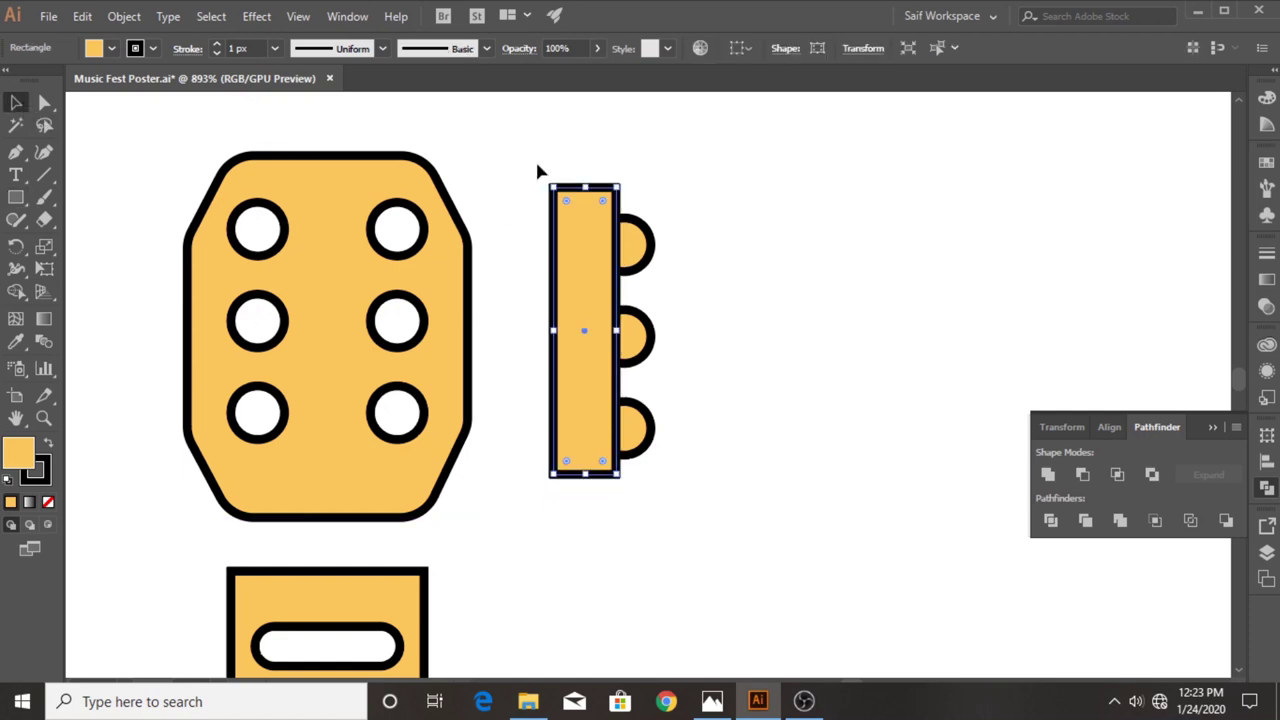
left_click_drag(538, 172, 680, 471)
left_click(16, 291)
left_click_drag(598, 466, 605, 425)
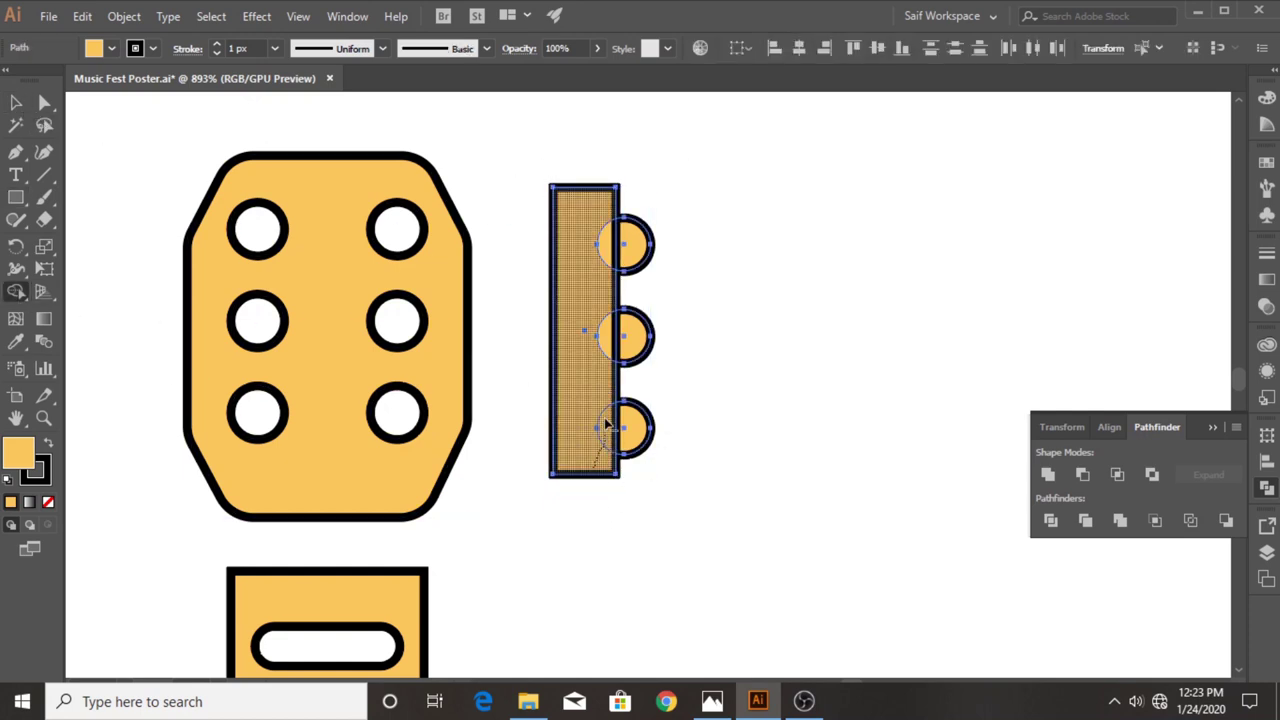
left_click_drag(598, 296, 597, 240)
Move the three half-circles further to the right.
left_click(18, 100)
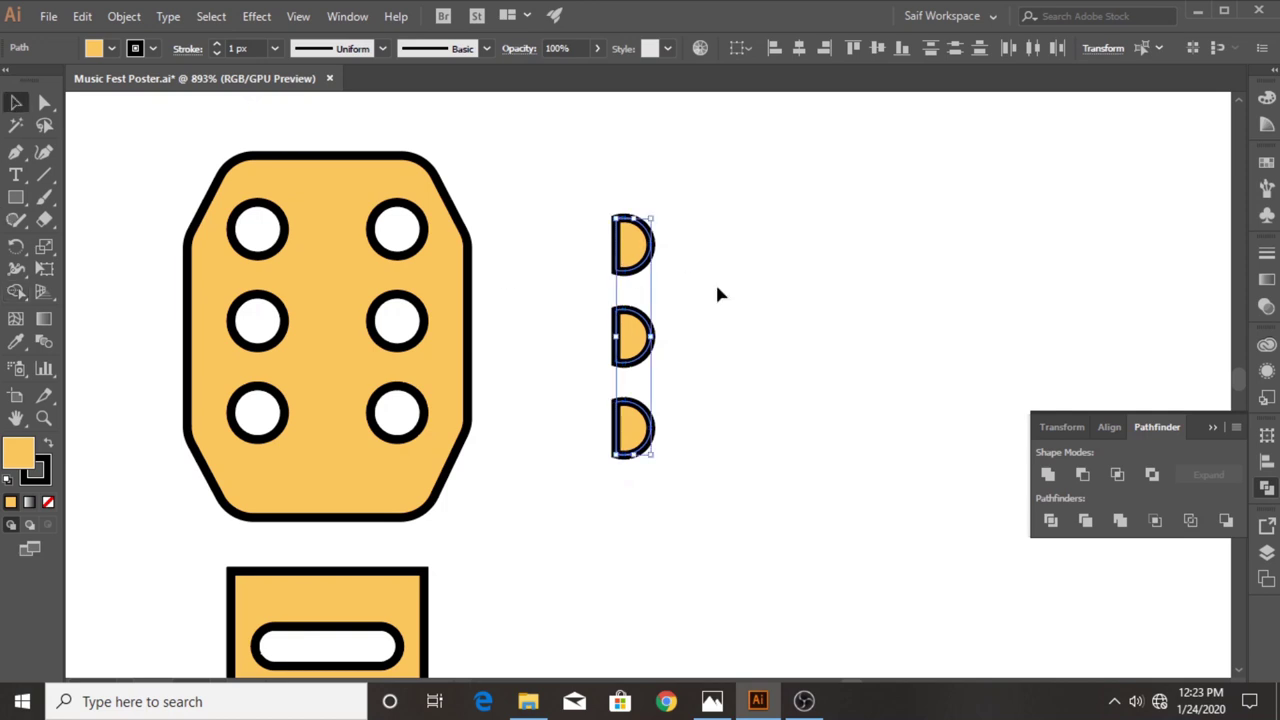
left_click(634, 266)
left_click_drag(700, 485, 595, 200)
left_click_drag(633, 335, 759, 335)
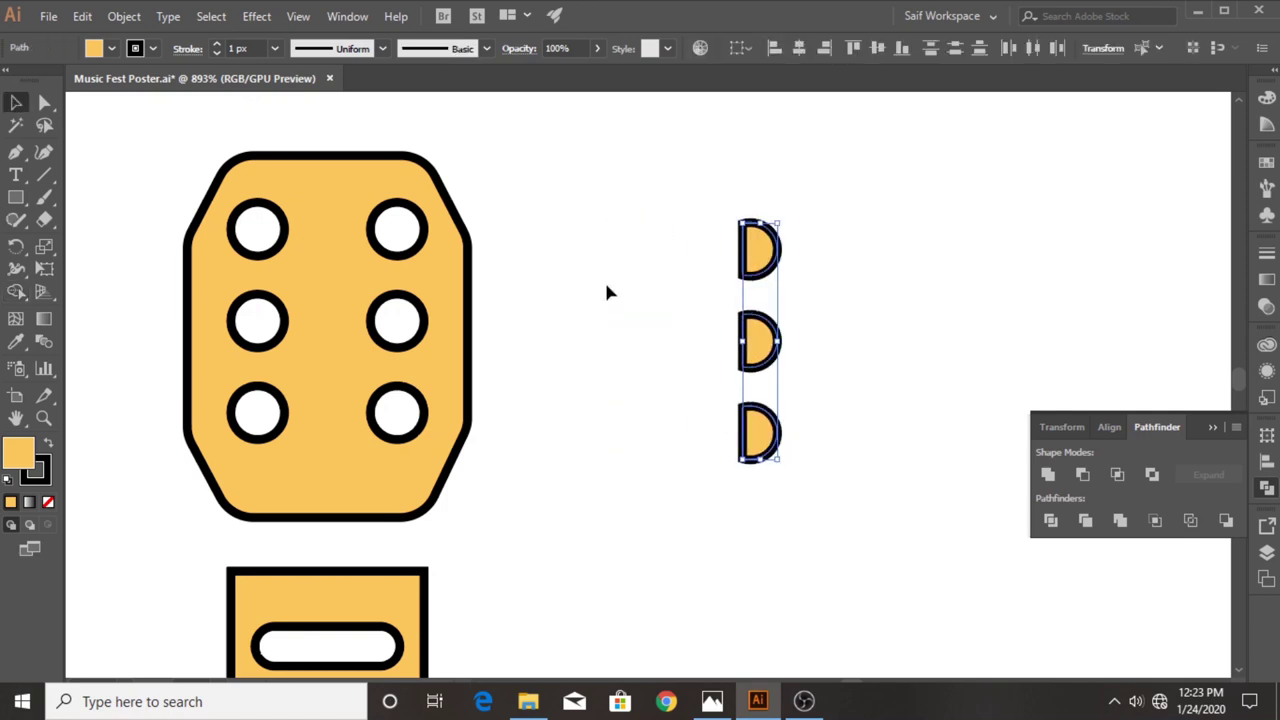
left_click(614, 320)
Add a small rectangular stem beside each of the three half-circles.
left_click_drag(16, 197, 114, 194)
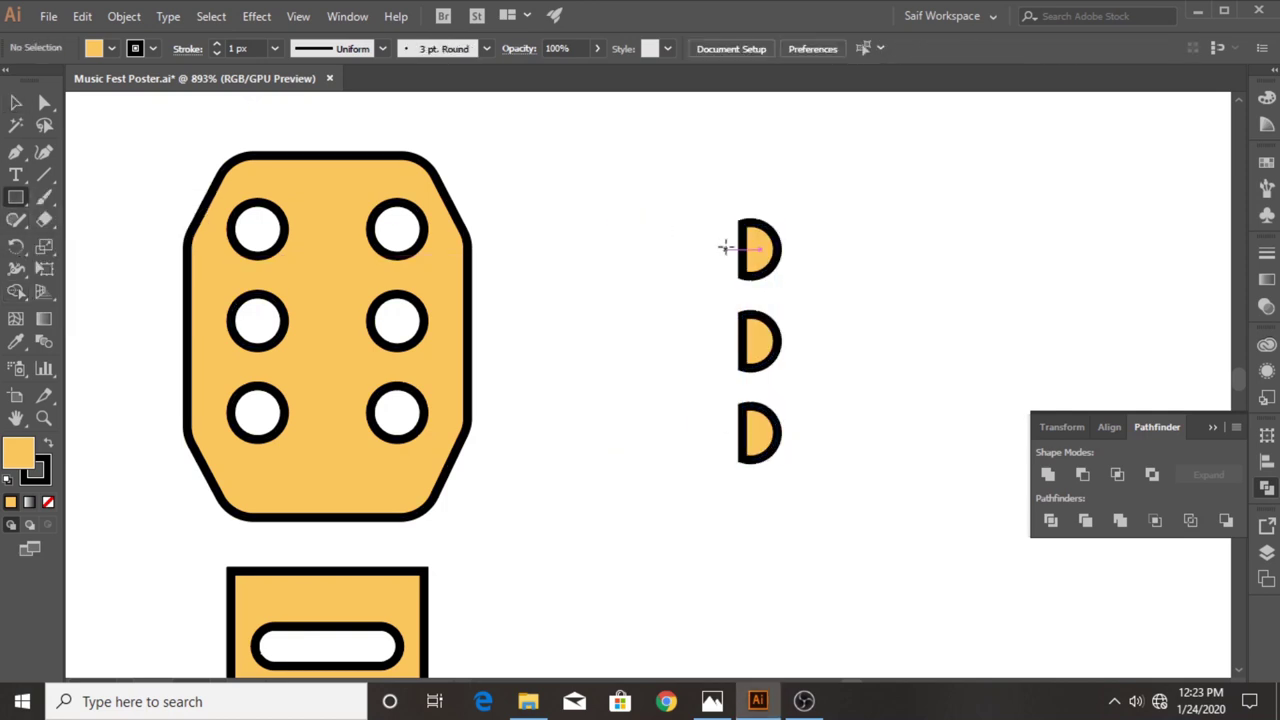
mouse_move(706, 240)
left_mouse_down()
mouse_move(752, 256)
mouse_move(730, 342)
left_mouse_up()
key("v")
left_click(601, 297)
key("ctrl+d")
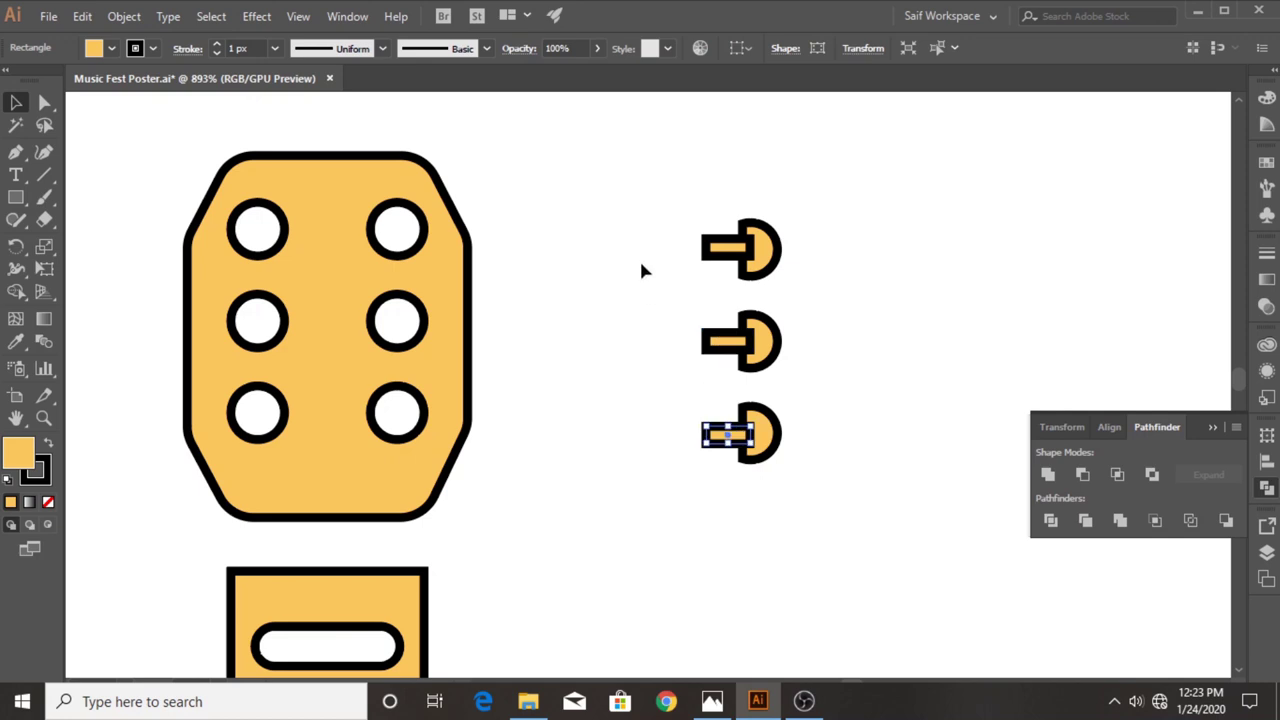
left_click(678, 247)
left_click_drag(779, 281, 779, 281)
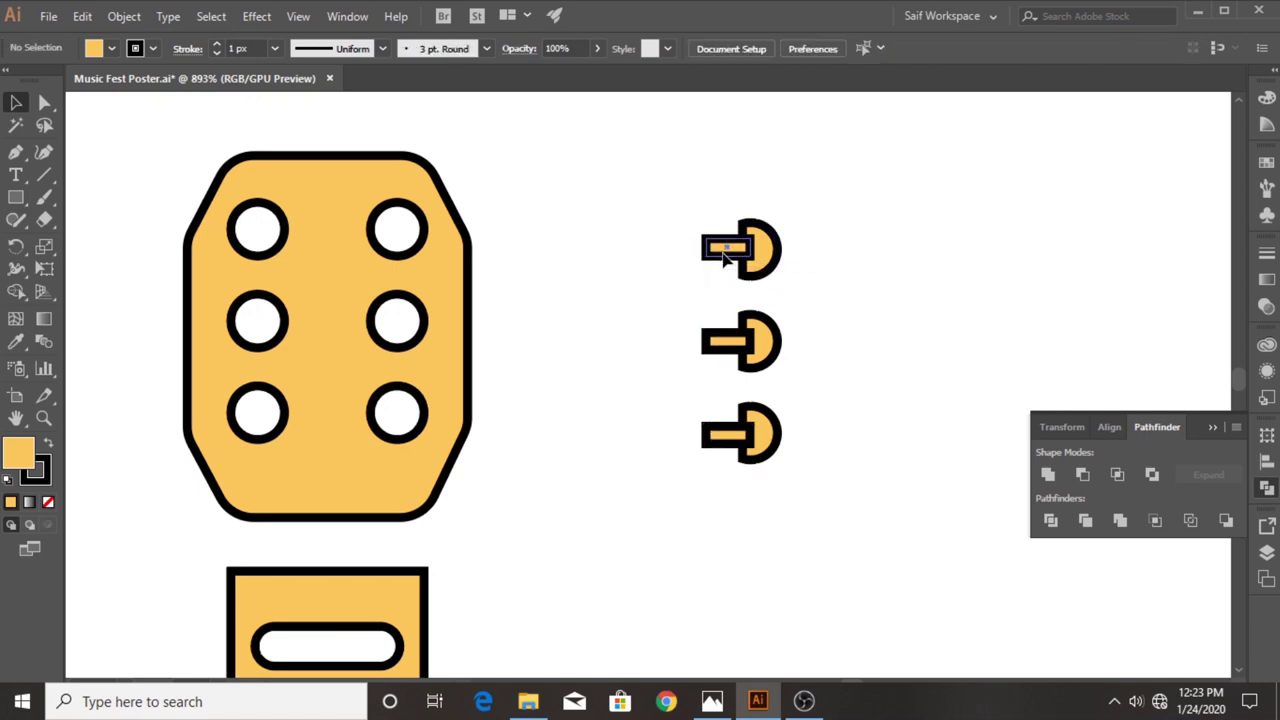
left_click_drag(727, 249, 744, 343)
Merge each half-circle with its stem into three tuning pegs.
left_click_drag(760, 447, 760, 447)
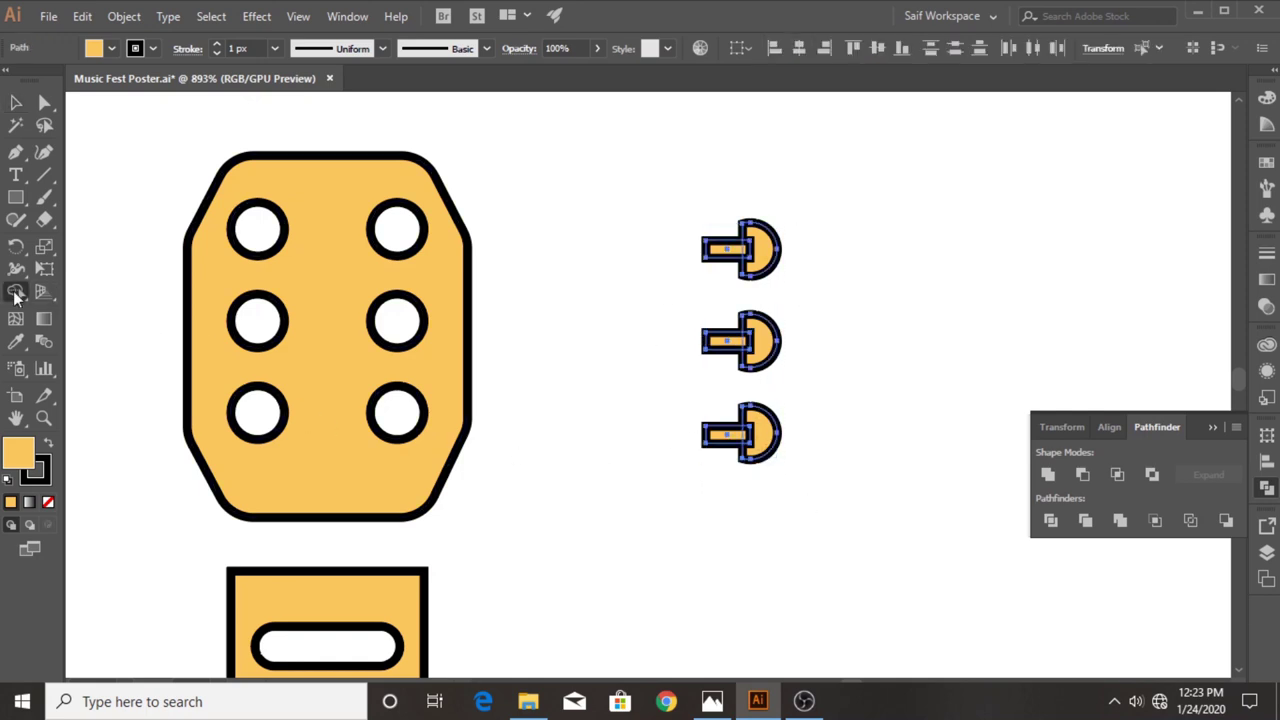
left_click_drag(722, 256, 762, 250)
left_click_drag(722, 342, 762, 342)
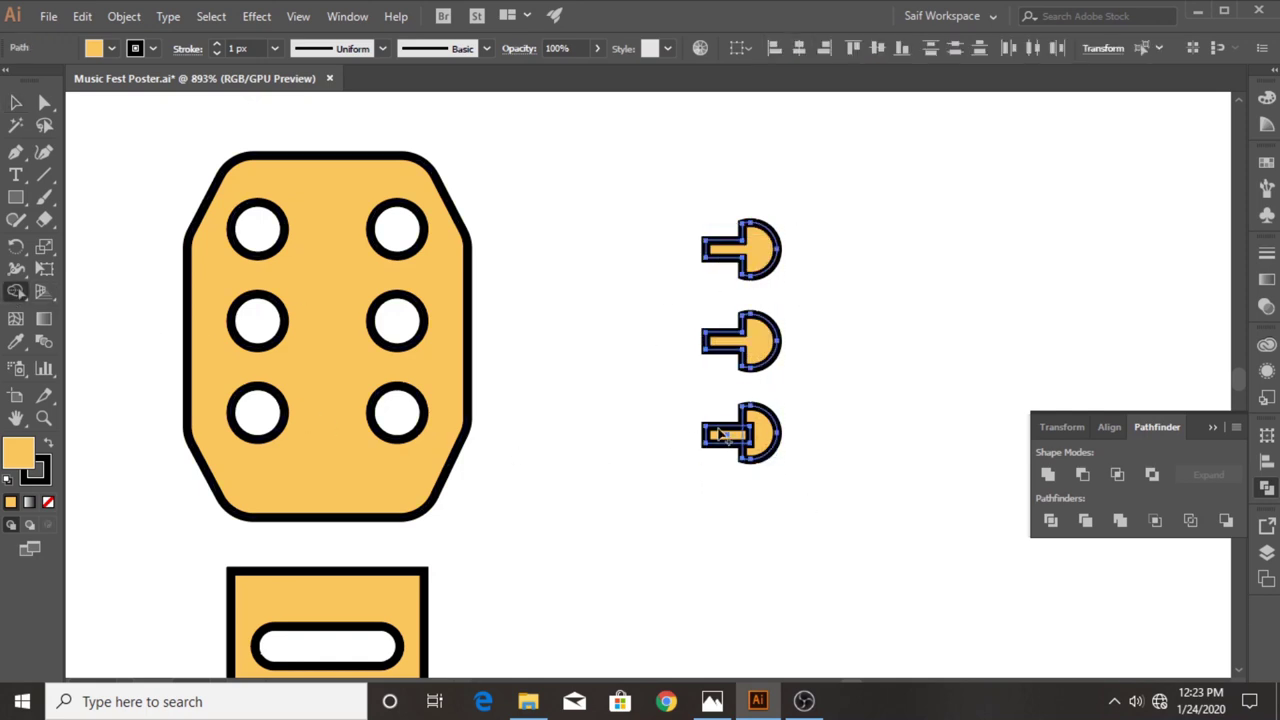
mouse_move(722, 434)
left_mouse_down()
mouse_move(758, 447)
mouse_move(695, 215)
left_mouse_up()
key("v")
Make mirrored copies of the three pegs with Transform > Reflect > Copy.
right_click(762, 258)
mouse_move(820, 510)
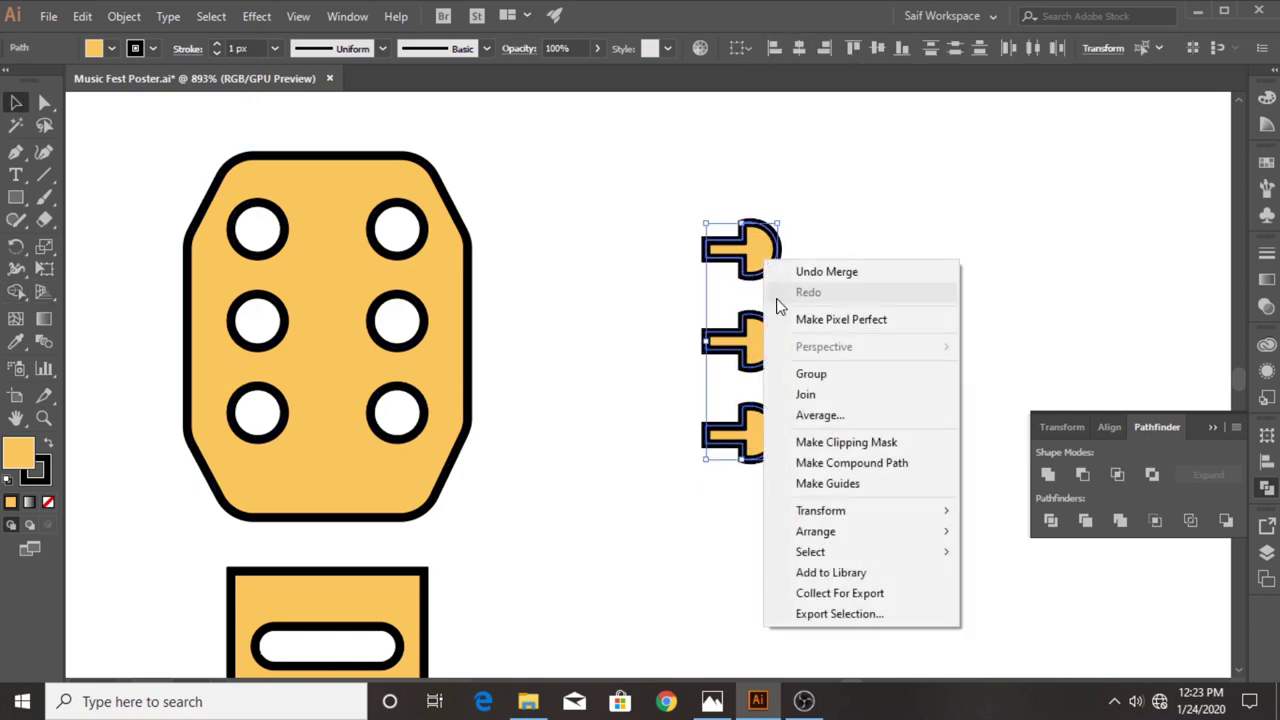
left_click(1008, 579)
left_click(60, 297)
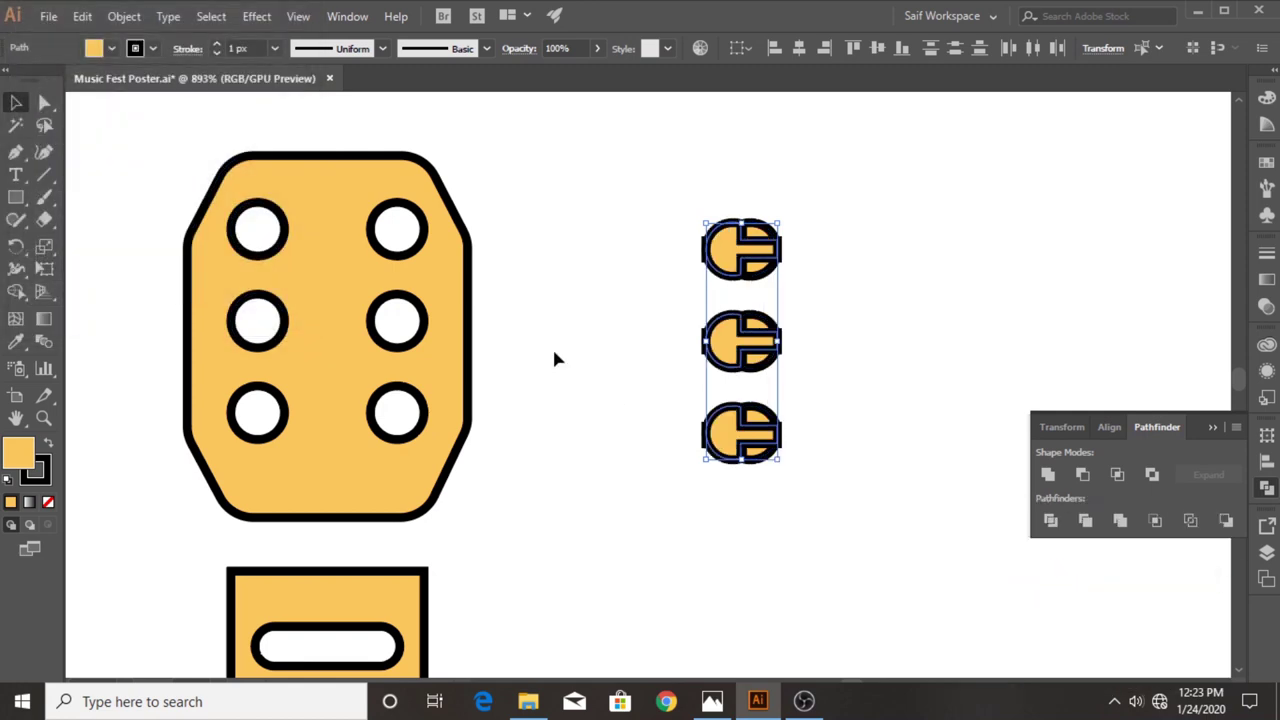
Position the two rows of pegs on the left and right edges of the headstock.
left_click_drag(742, 263, 456, 262)
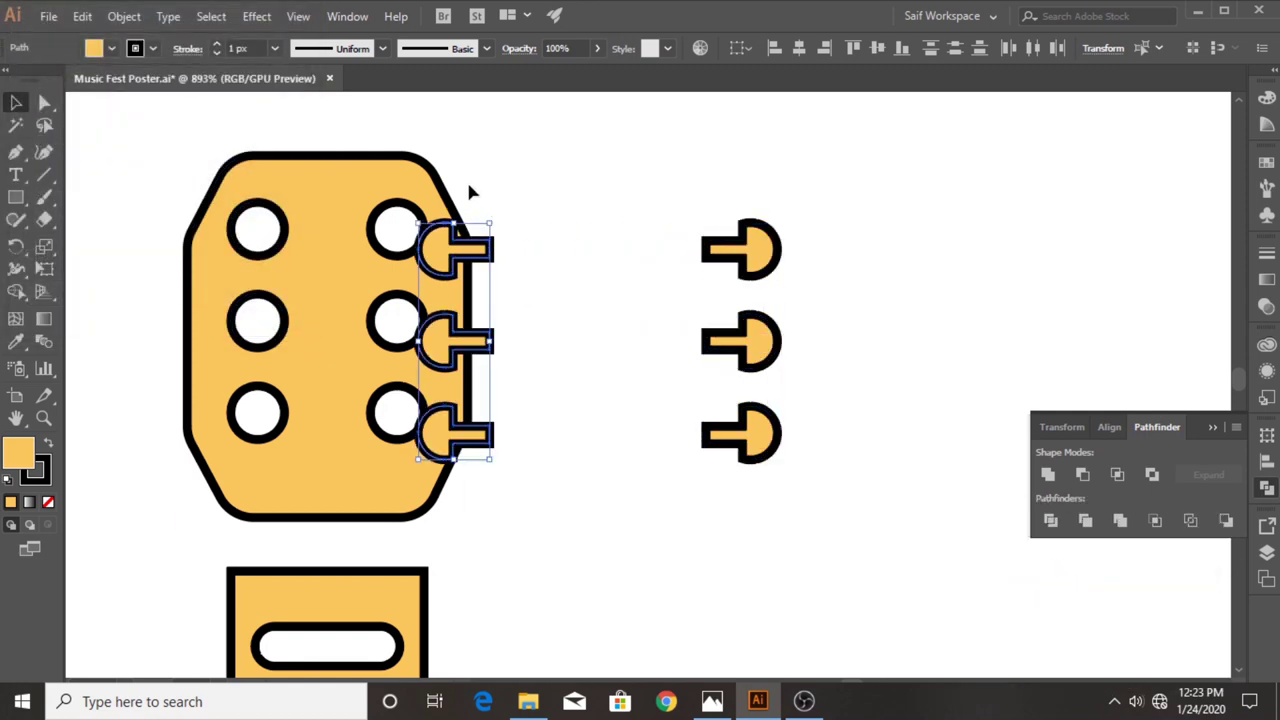
left_click_drag(560, 247, 800, 347)
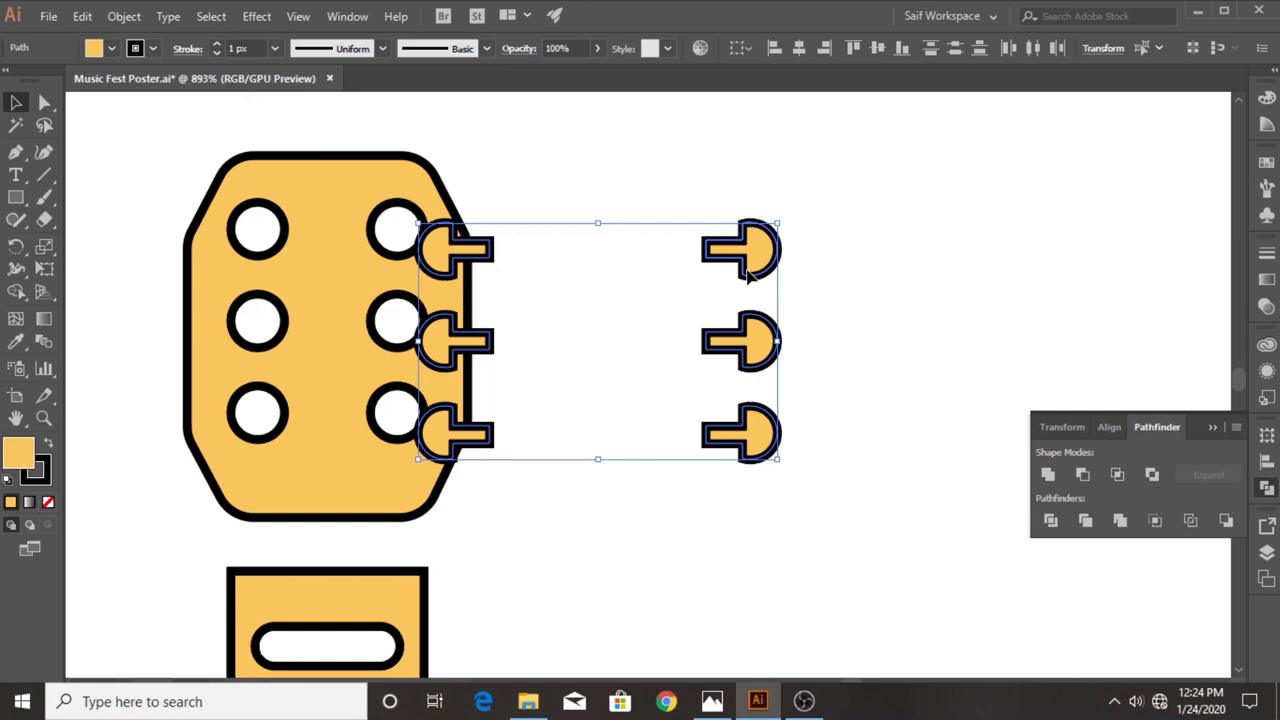
left_click_drag(748, 275, 487, 268)
left_click(557, 292)
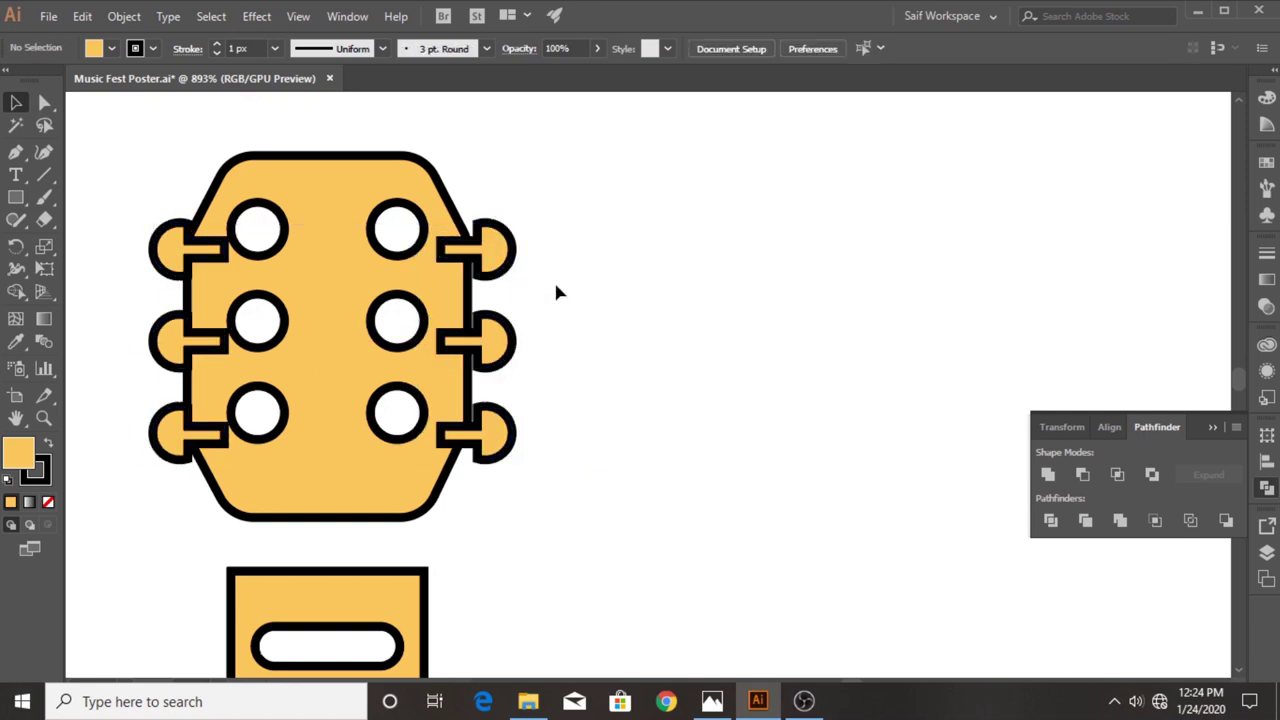
left_click_drag(156, 465, 157, 462)
left_click_drag(175, 443, 140, 443)
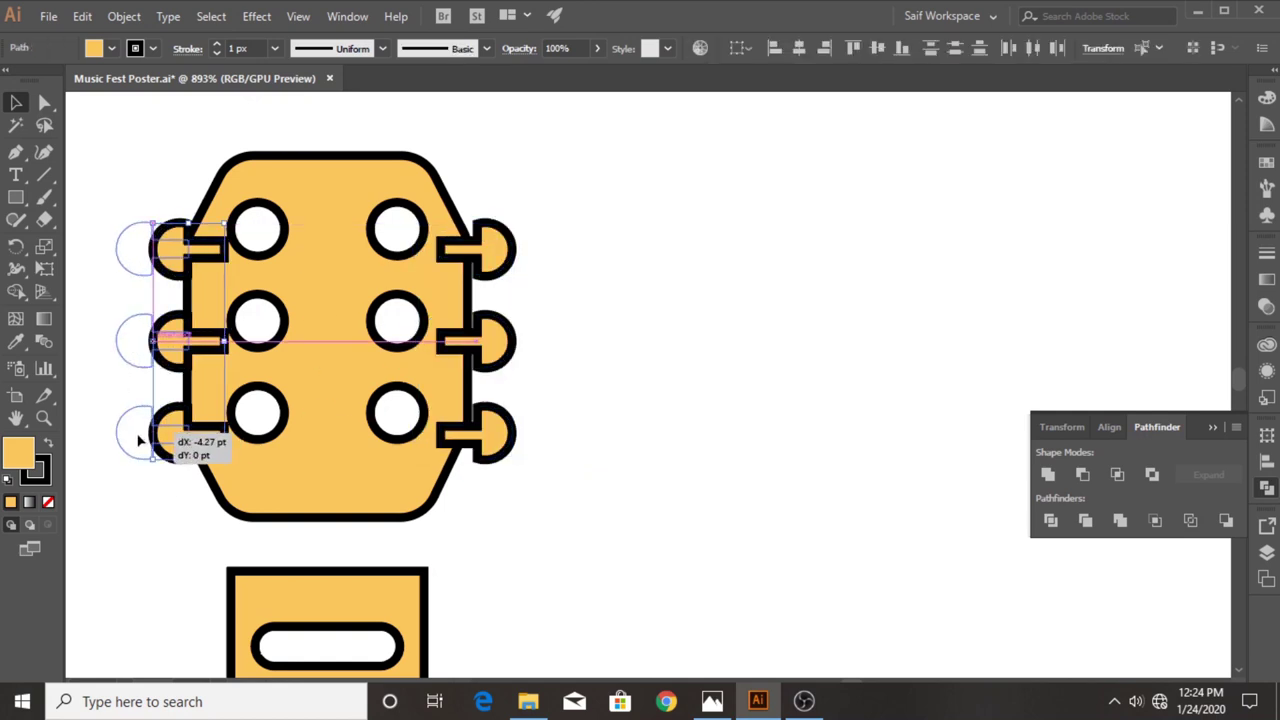
key("Right")
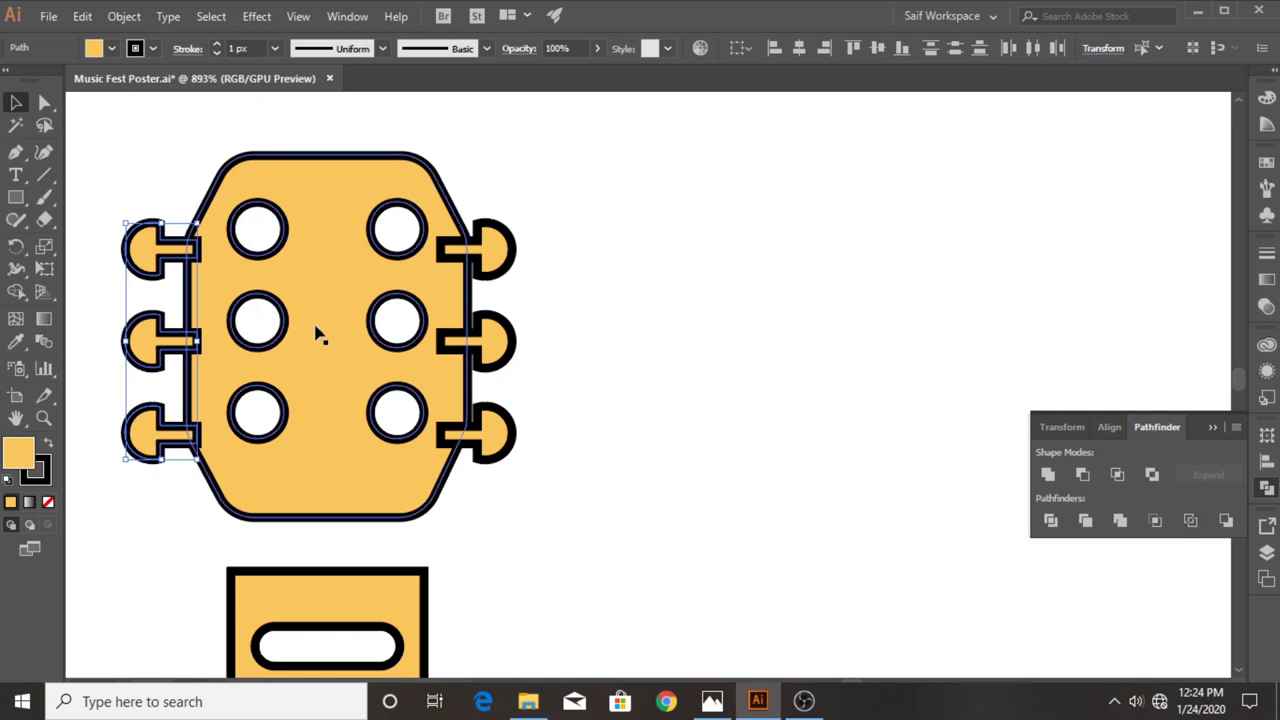
left_click_drag(470, 190, 522, 490)
key("Right")
key("Right")
key("Right")
key("Left")
key("Left")
key("Left")
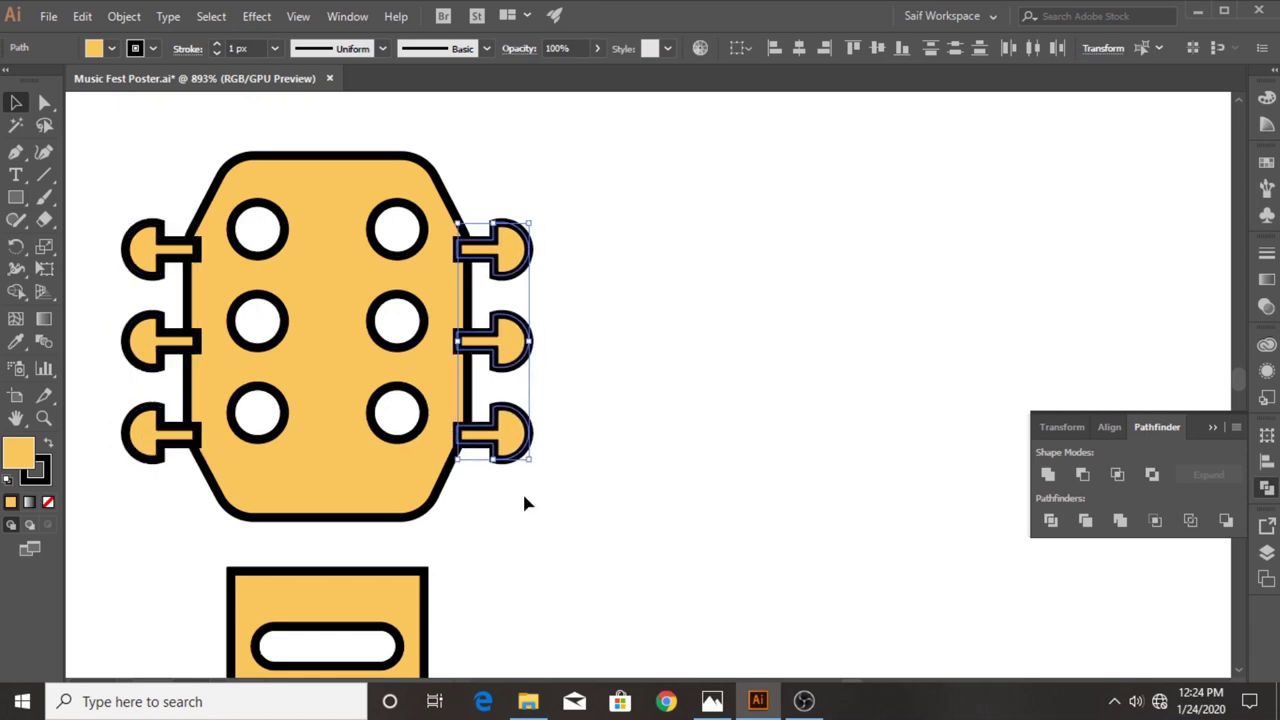
Alt-drag a copy of the left pegs beside the headstock as a spare set.
left_click(637, 257)
left_click_drag(110, 475, 175, 205)
mouse_move(185, 439)
left_mouse_down()
mouse_move(512, 400)
mouse_move(753, 353)
left_mouse_up()
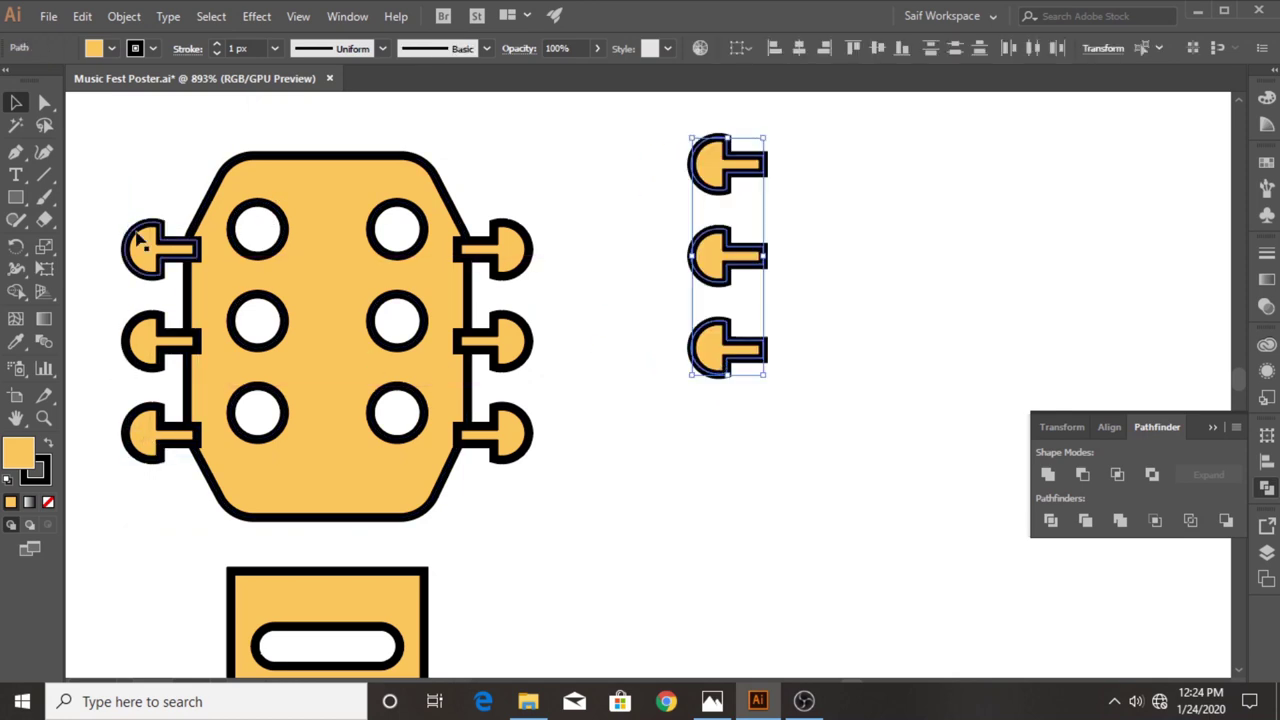
Unite the headstock and its six pegs into one shape in Pathfinder, then zoom out.
left_click_drag(522, 479, 522, 479)
left_click(1047, 474)
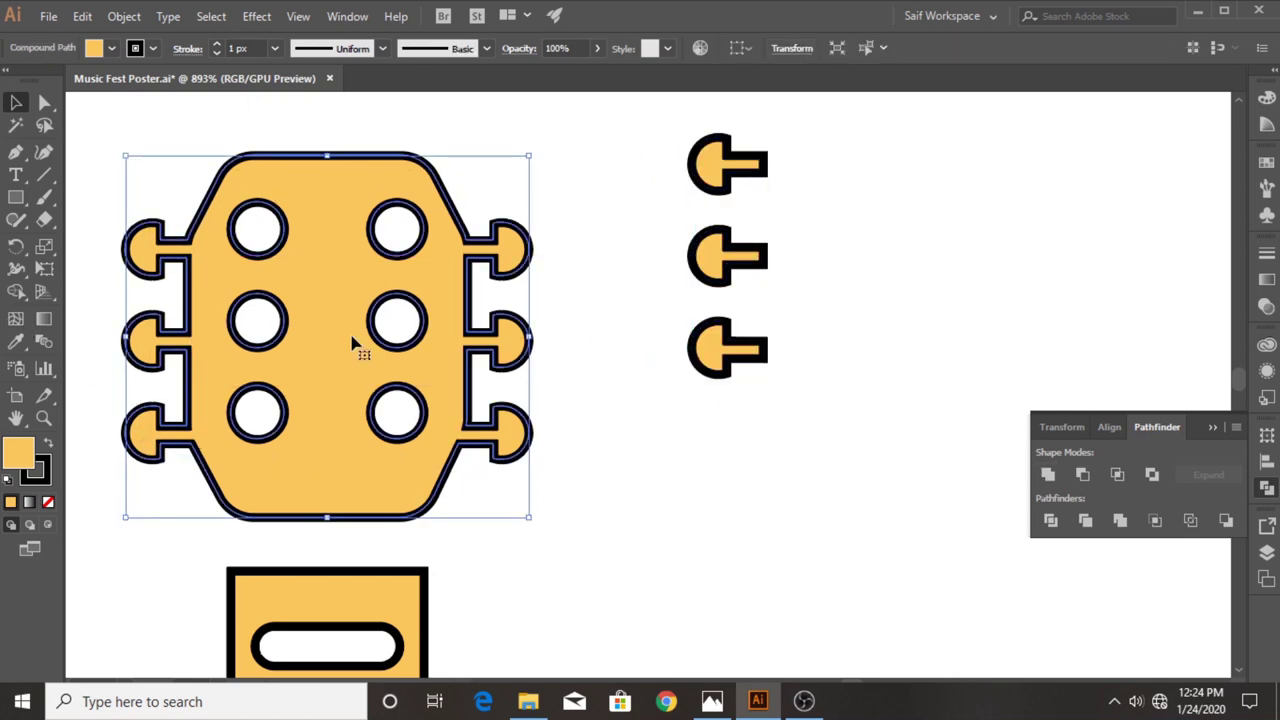
key("ctrl+shift+a")
left_click(43, 418)
key("ctrl+minus")
key("ctrl+minus")
key("ctrl+minus")
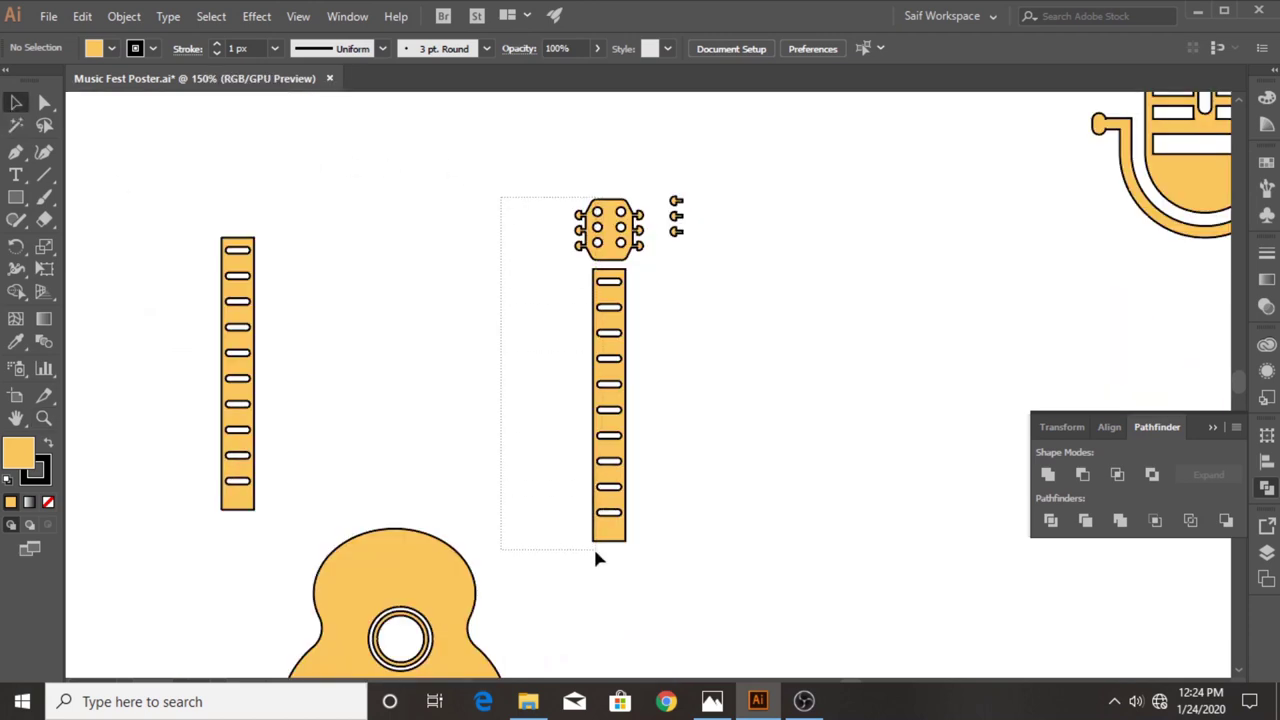
Horizontally centre the body, neck and headstock, aligned to selection.
left_click_drag(597, 559, 597, 559)
left_click(483, 540)
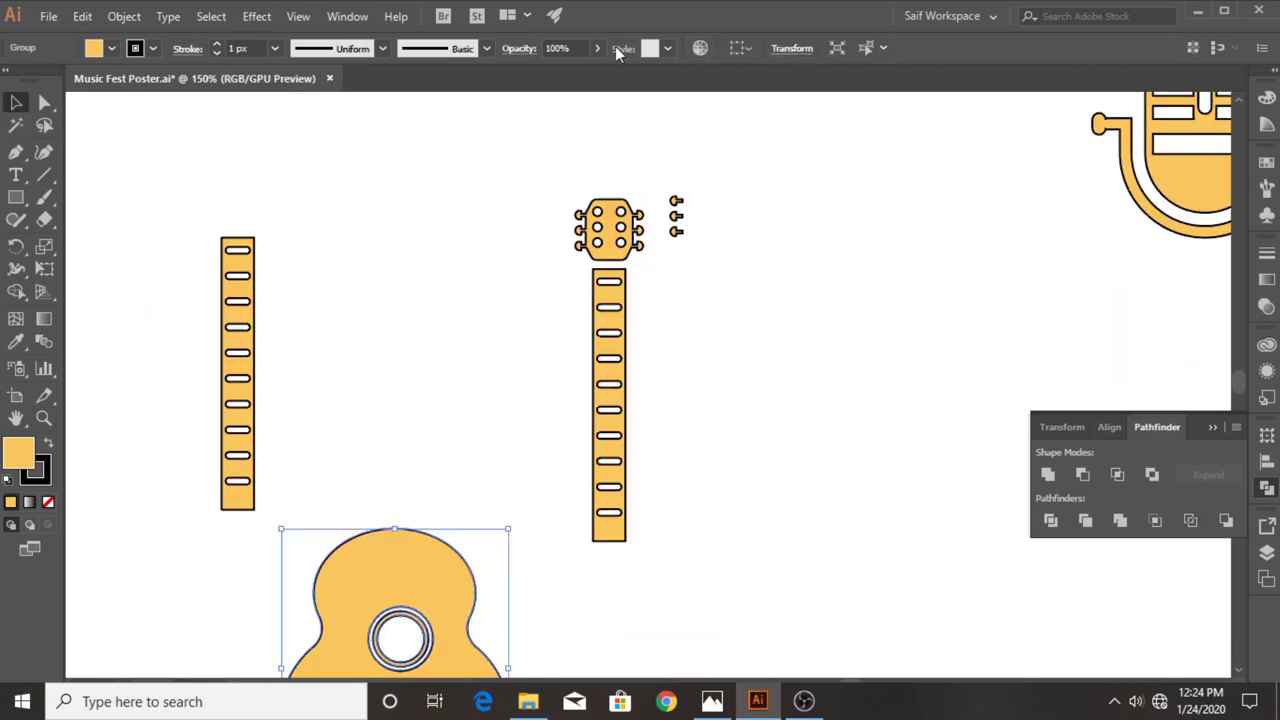
left_click(747, 48)
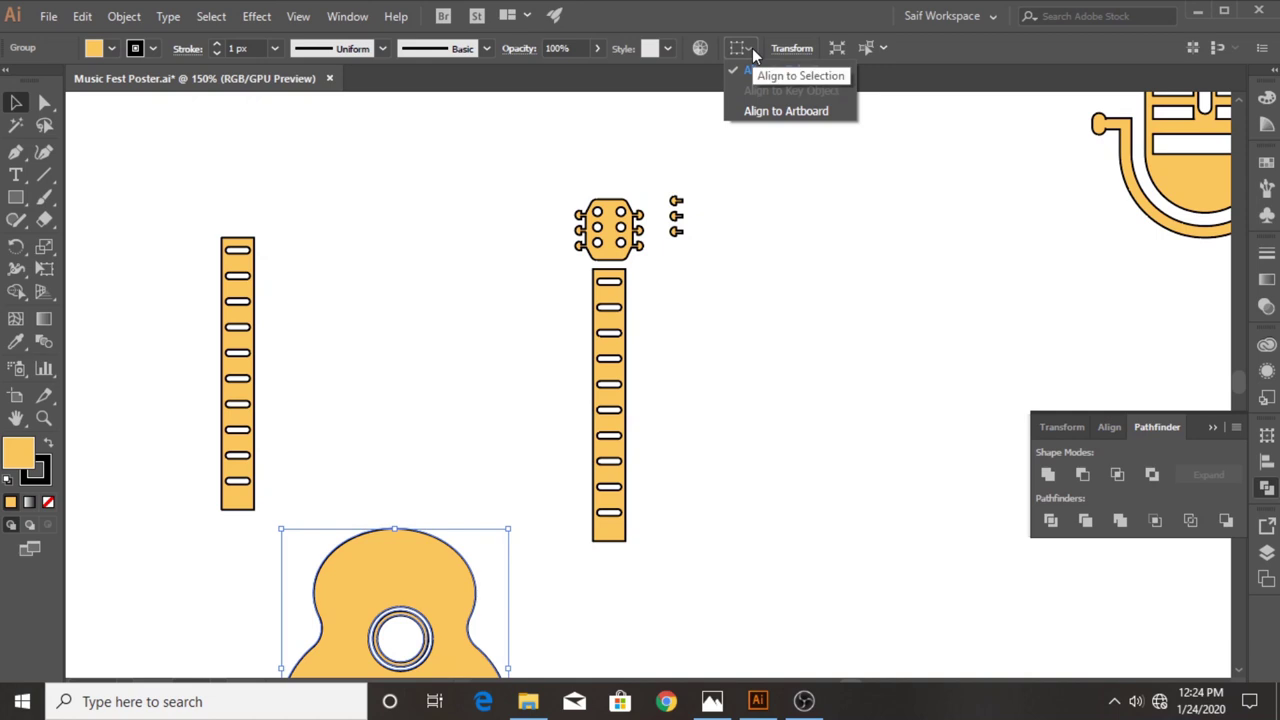
left_click(786, 111)
left_click(620, 391, "shift")
left_click(799, 48)
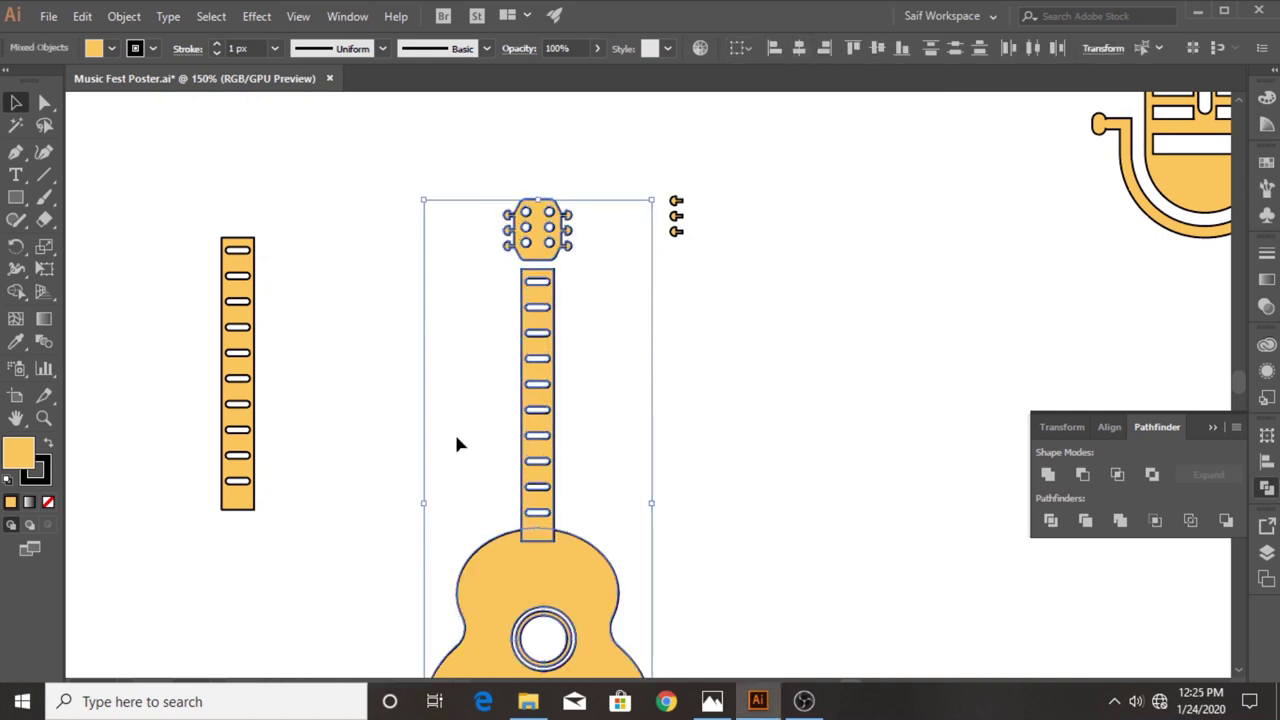
Group the guitar parts, shrink the guitar and move it next to the microphone.
key("shift+m")
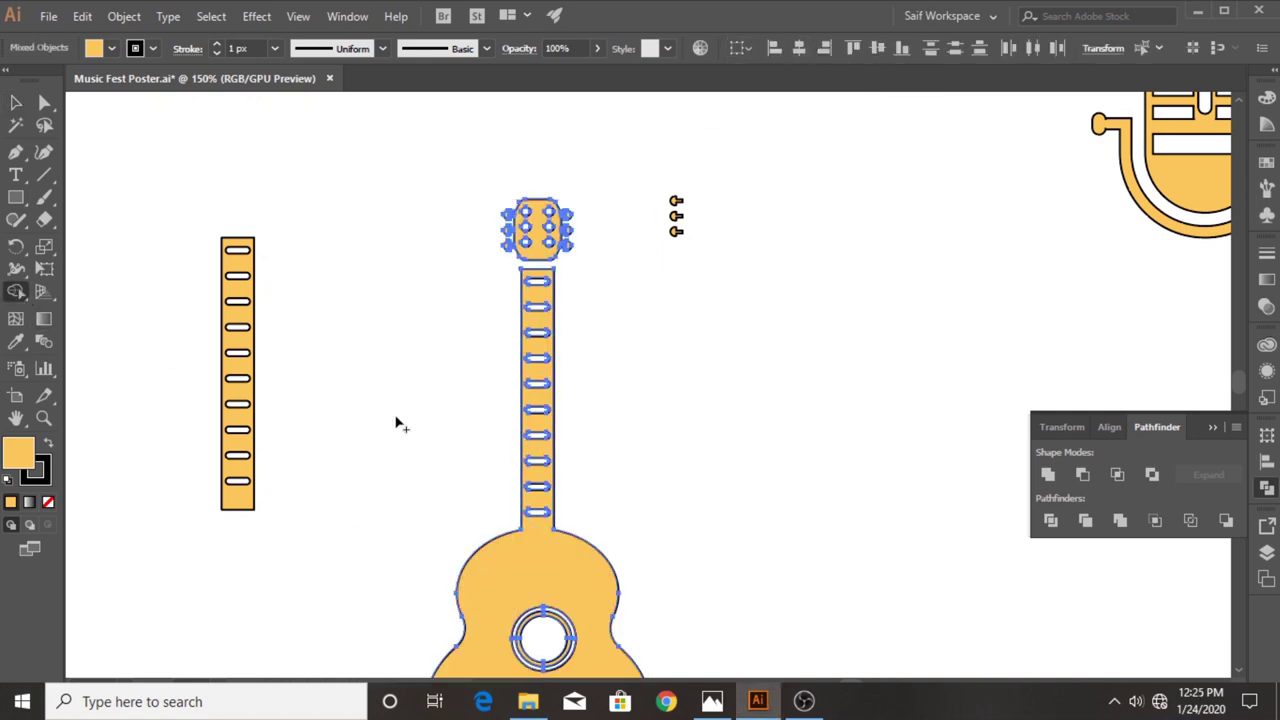
left_click(115, 17)
left_click(195, 57)
key("ctrl+0")
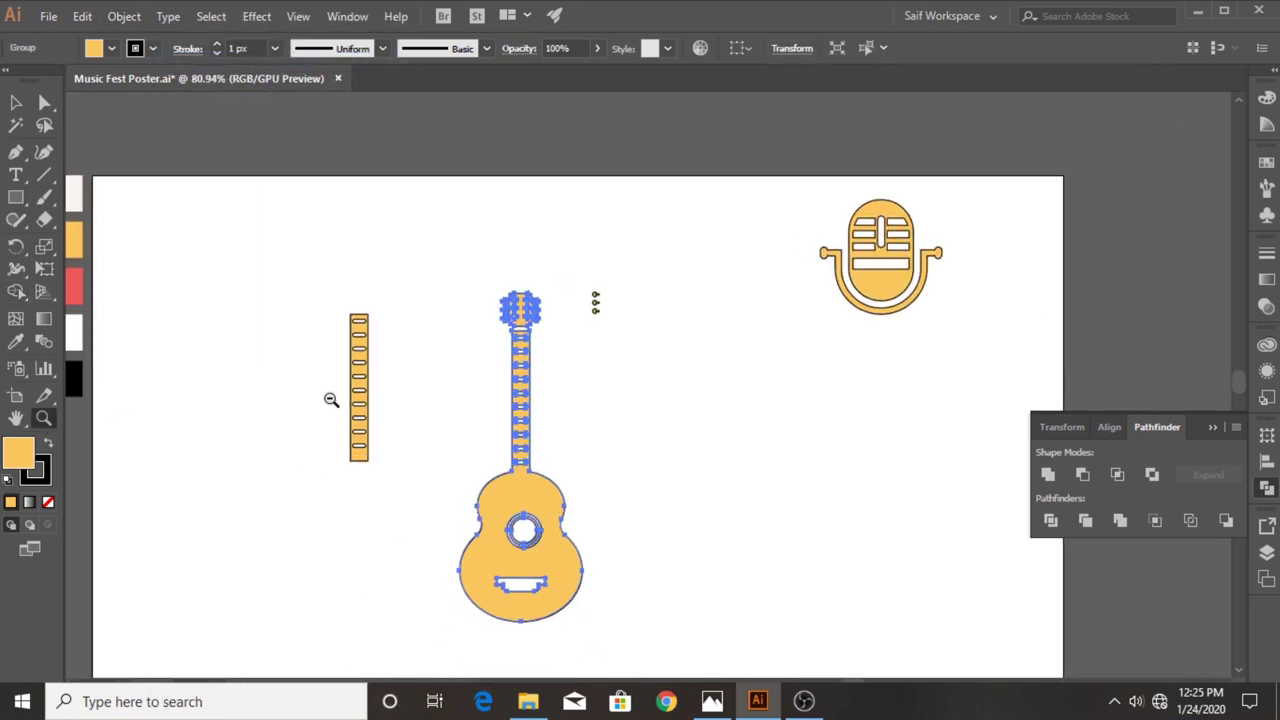
left_click(17, 103)
left_click_drag(582, 293, 566, 338)
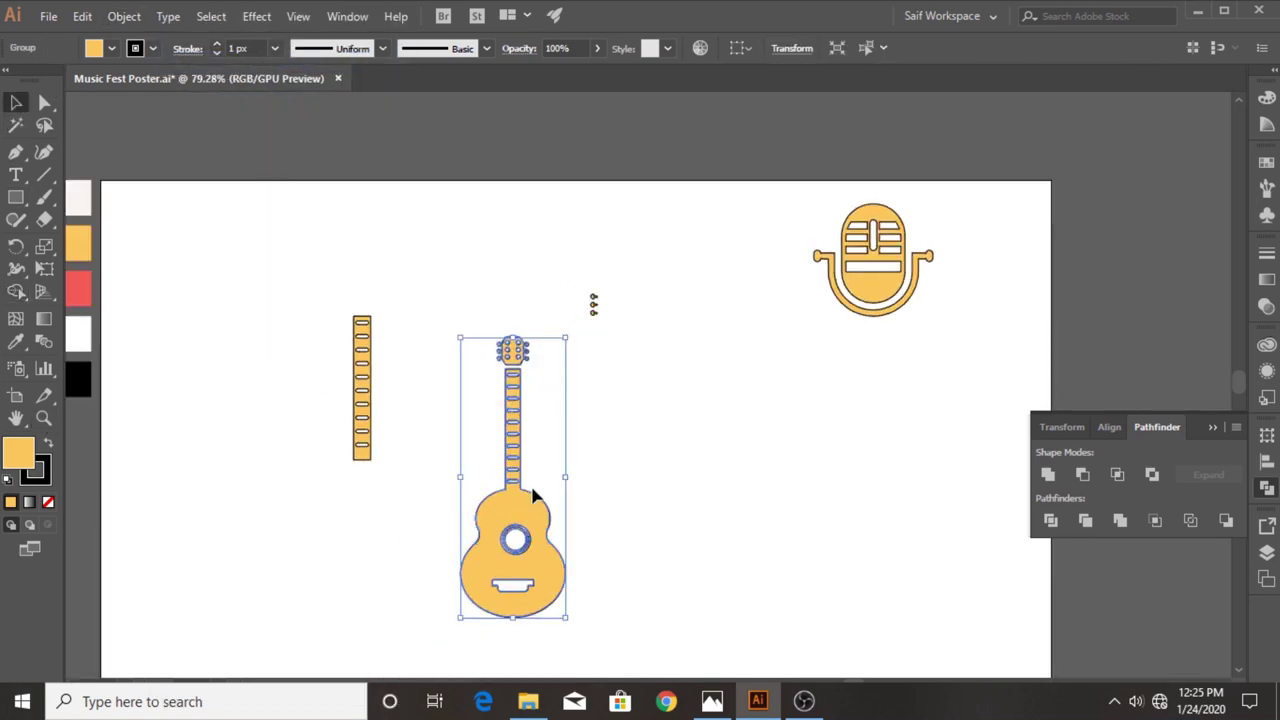
mouse_move(534, 491)
left_mouse_down()
mouse_move(592, 482)
mouse_move(793, 373)
left_mouse_up()
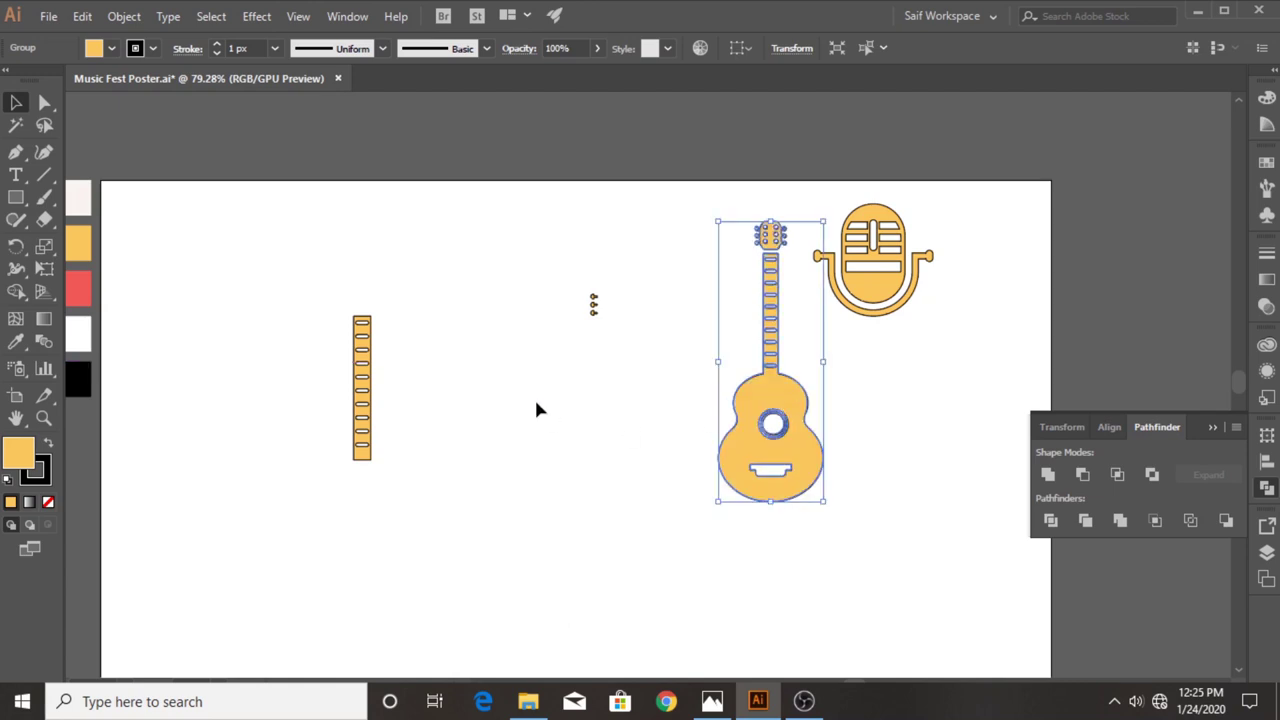
Draw a tall yellow rectangle near the spare pegs.
key("z")
left_click(457, 320)
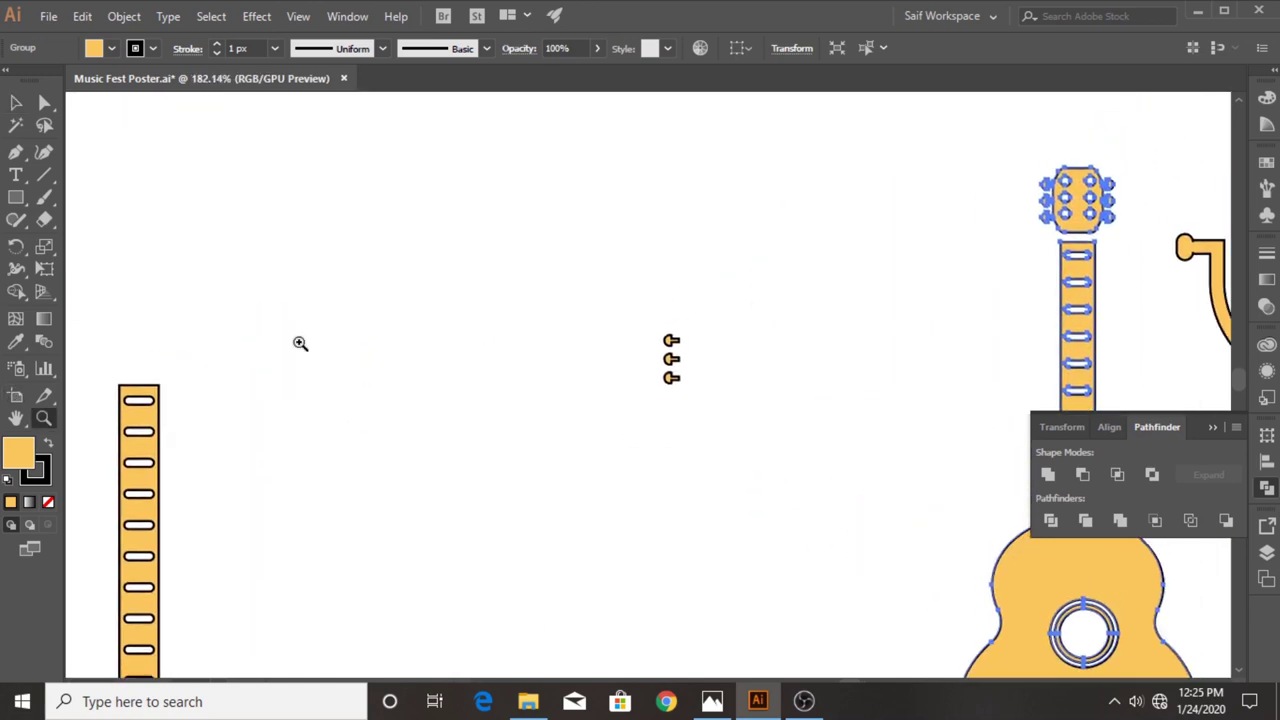
key("m")
left_click_drag(354, 254, 432, 411)
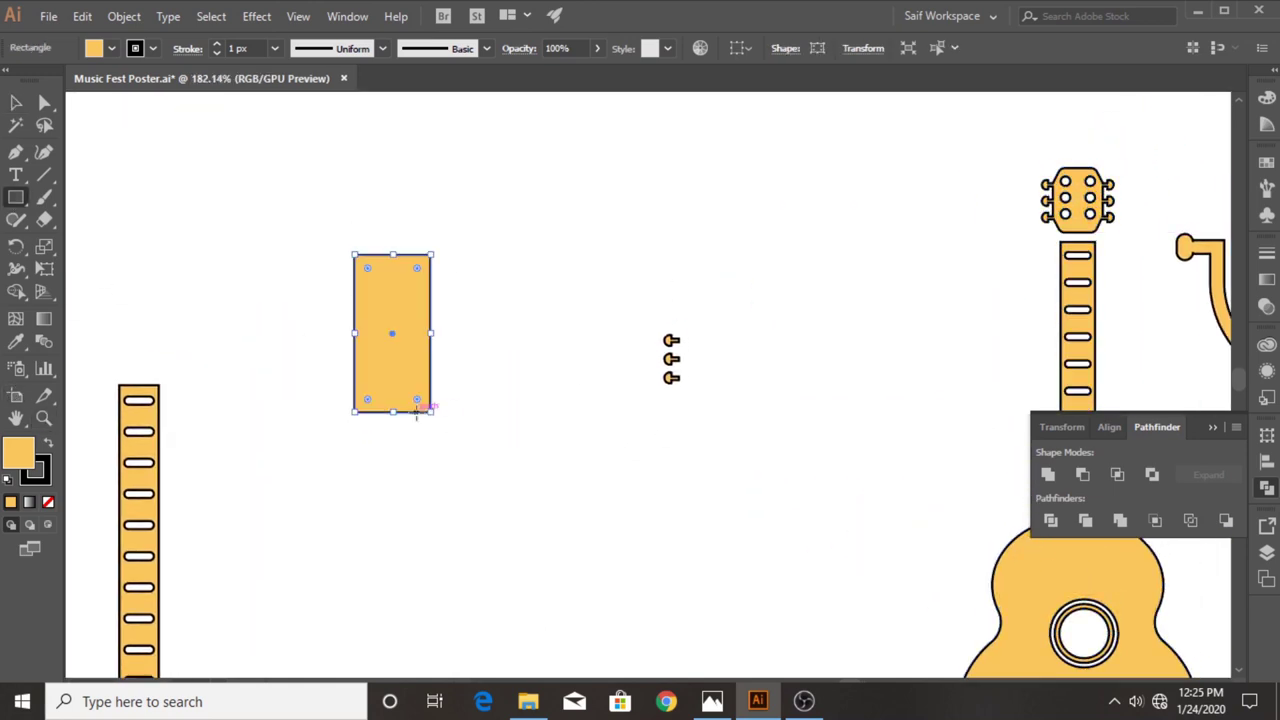
Add side anchors to the rectangle and curve its lower corners inward into concave arcs.
left_click(18, 148)
left_click(354, 378)
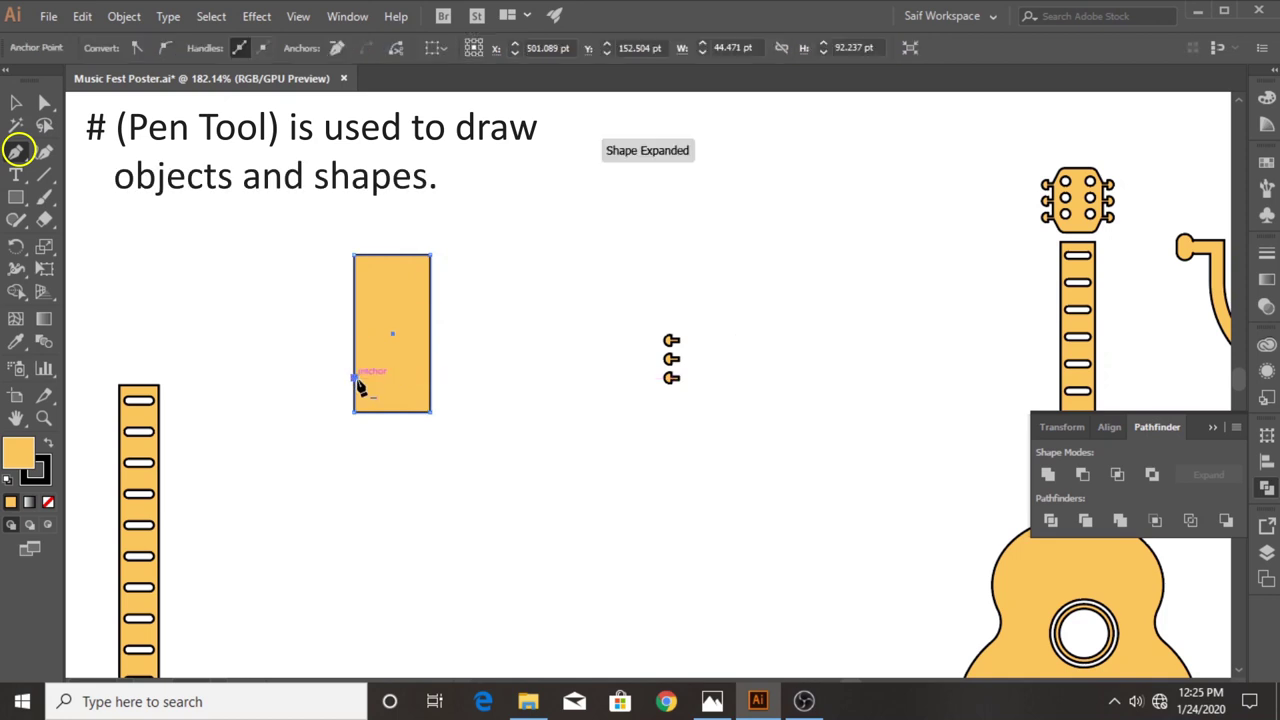
left_click(430, 378)
key("v")
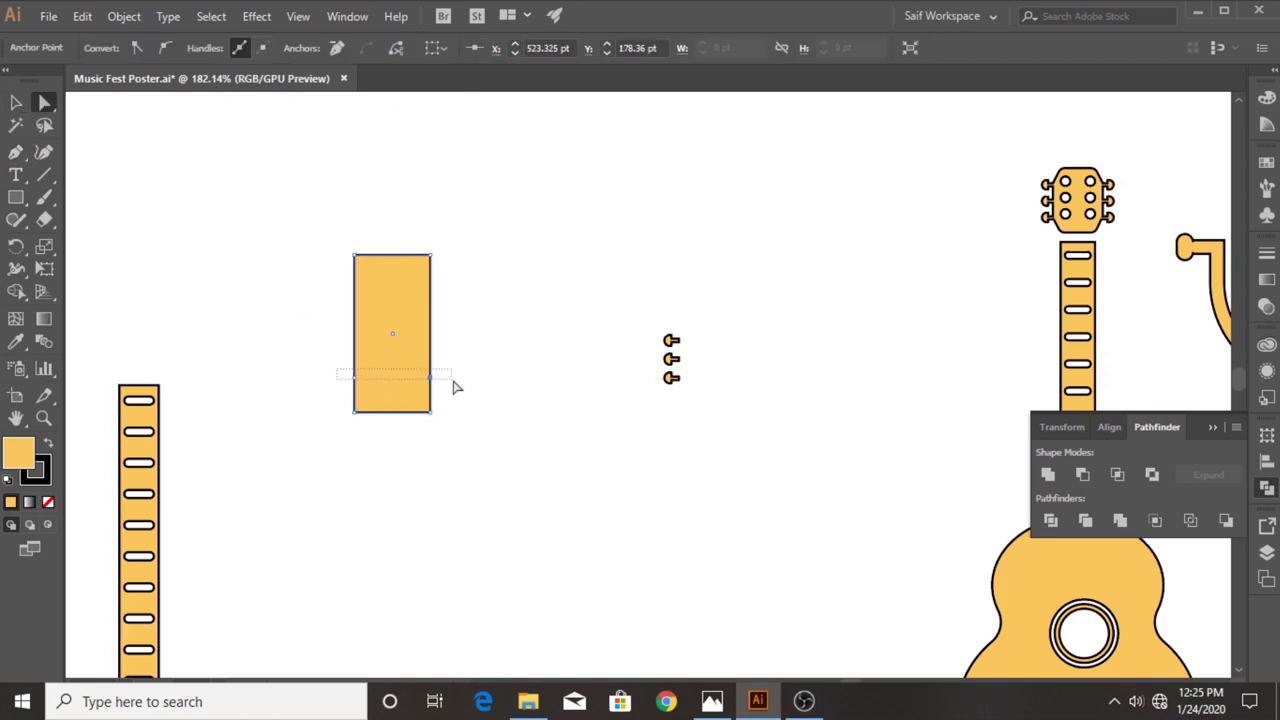
left_click_drag(452, 381, 652, 387)
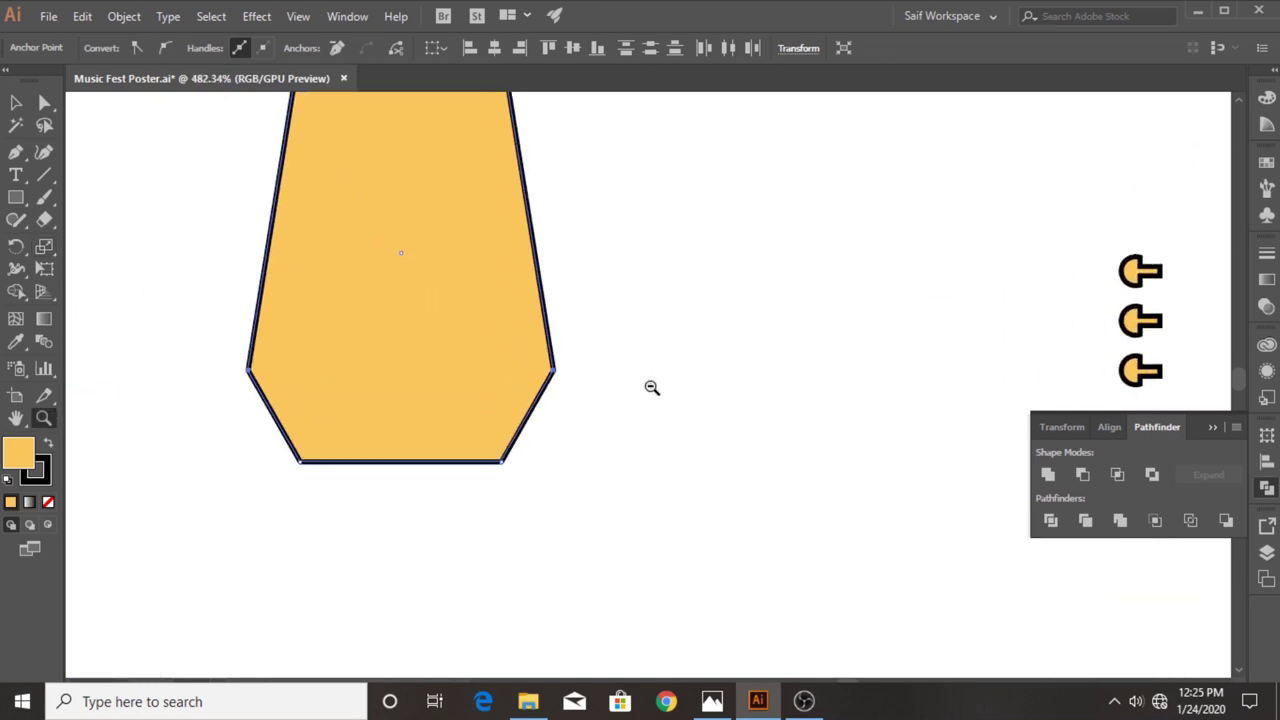
left_click(45, 150)
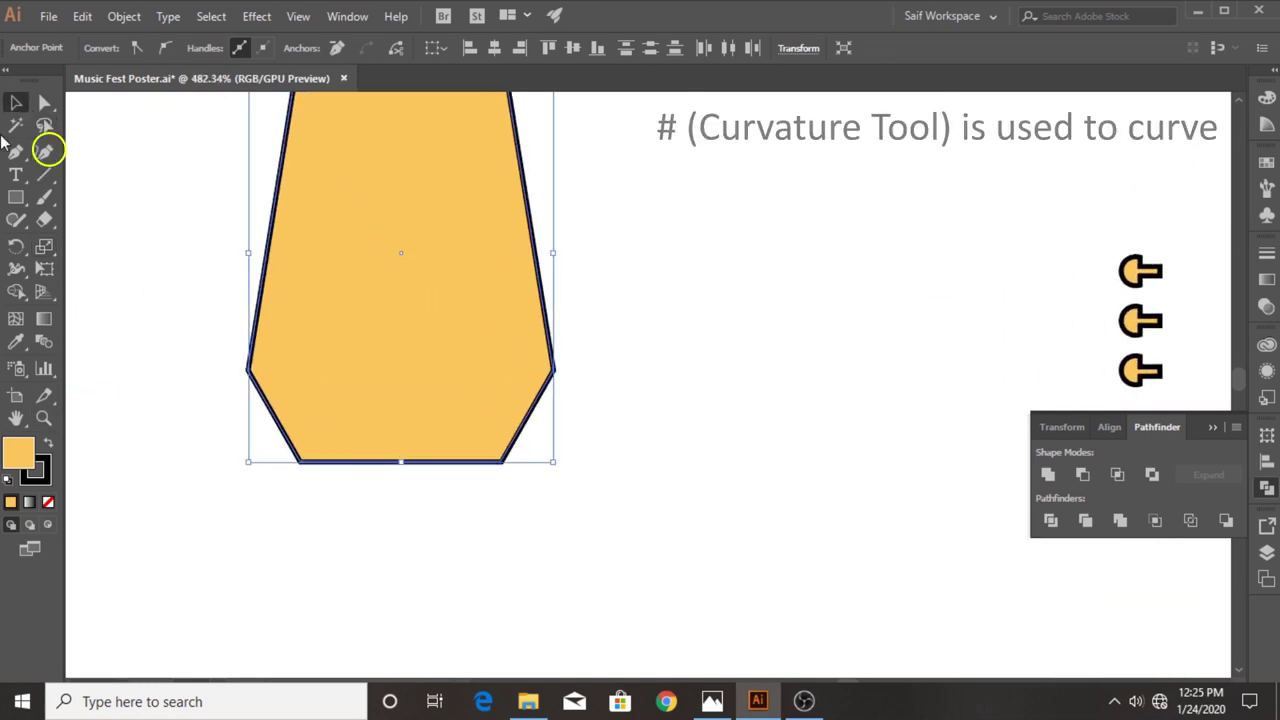
left_click_drag(290, 418, 288, 414)
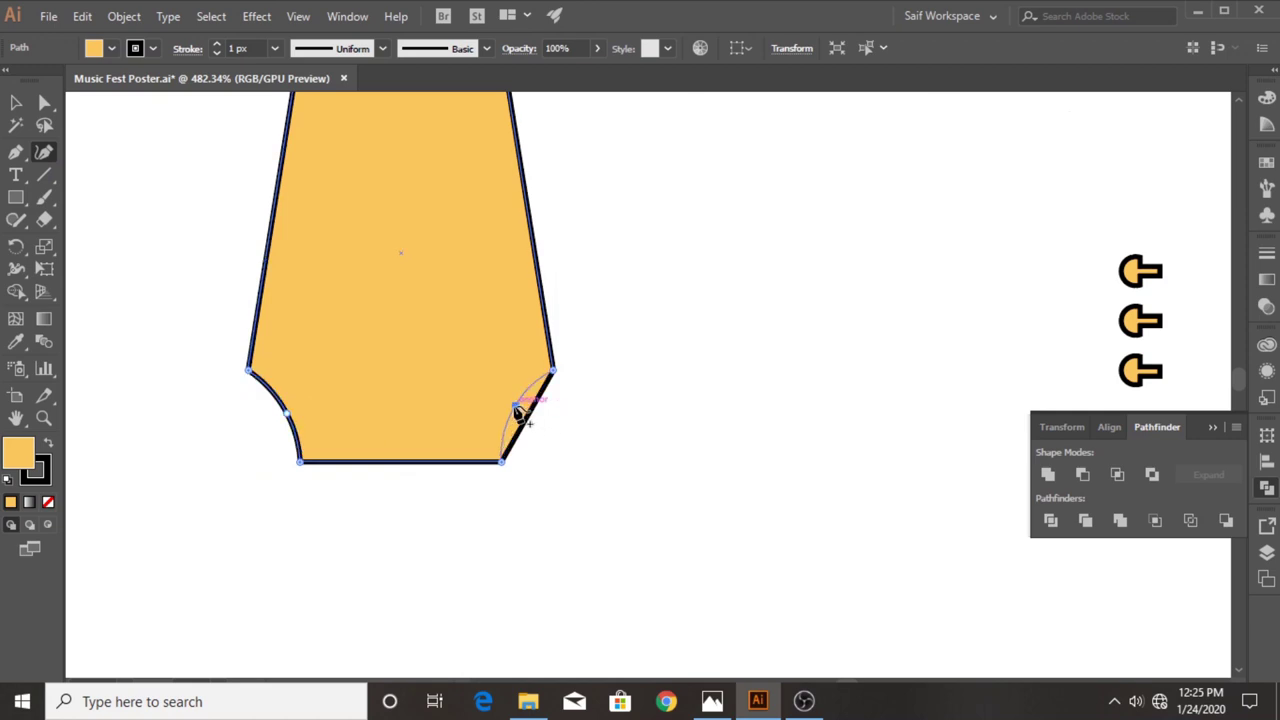
left_click(515, 406)
Scale the new headstock shape down proportionally and move it up and left.
left_click(16, 102)
left_click(423, 286)
scroll(447, 362, "up", 3)
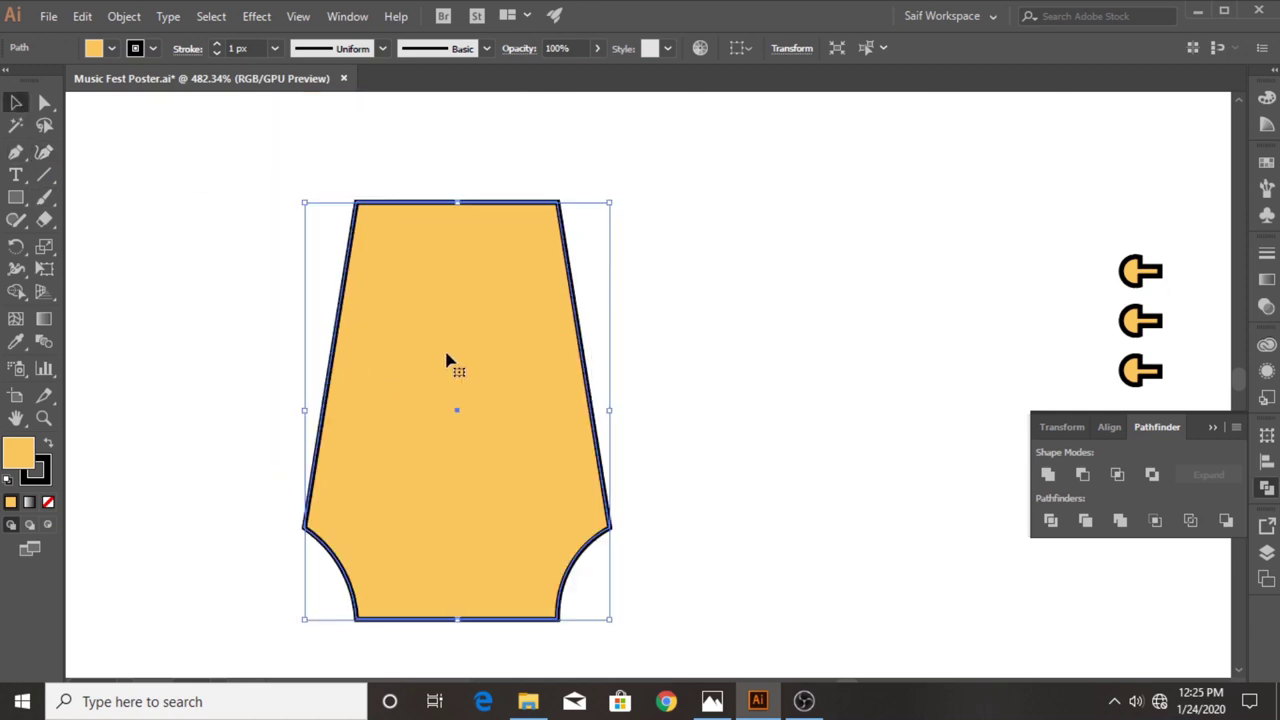
left_click_drag(614, 204, 590, 268)
scroll(440, 400, "down", 5)
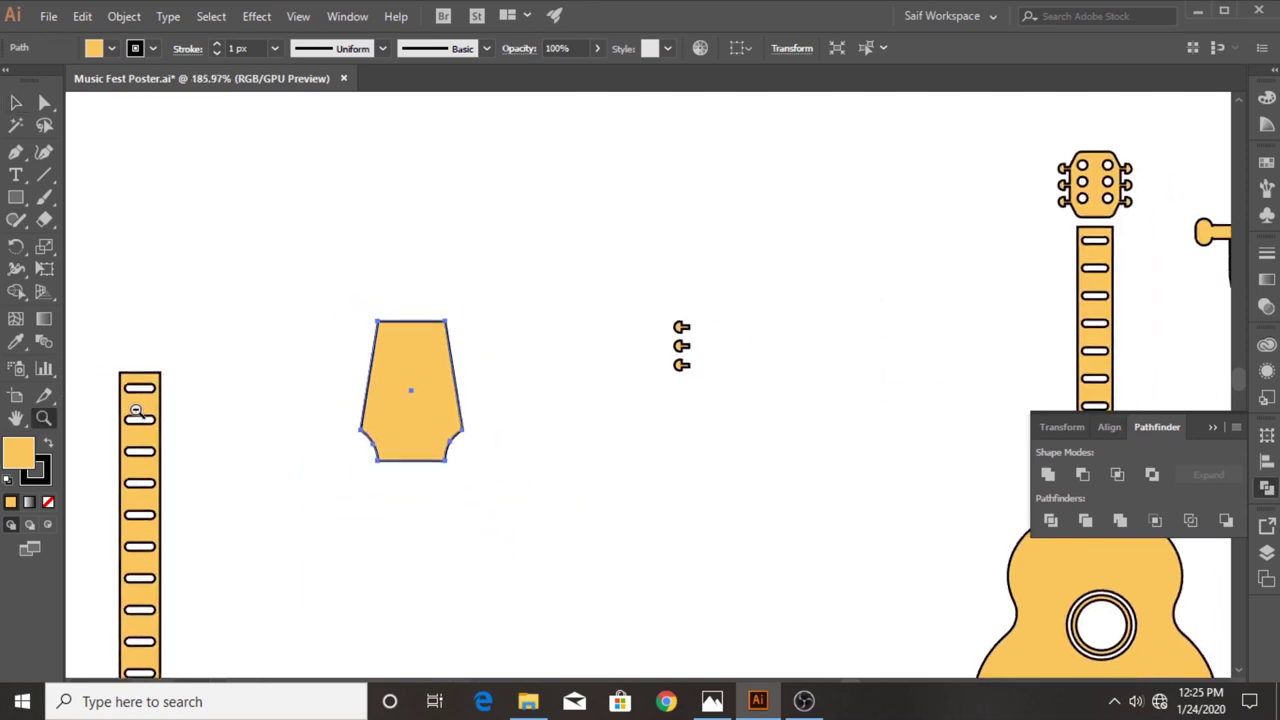
mouse_move(452, 420)
left_mouse_down()
mouse_move(396, 350)
mouse_move(341, 324)
mouse_move(432, 333)
left_mouse_up()
Draw a column of three small circles on the headstock's left side.
left_click(45, 420)
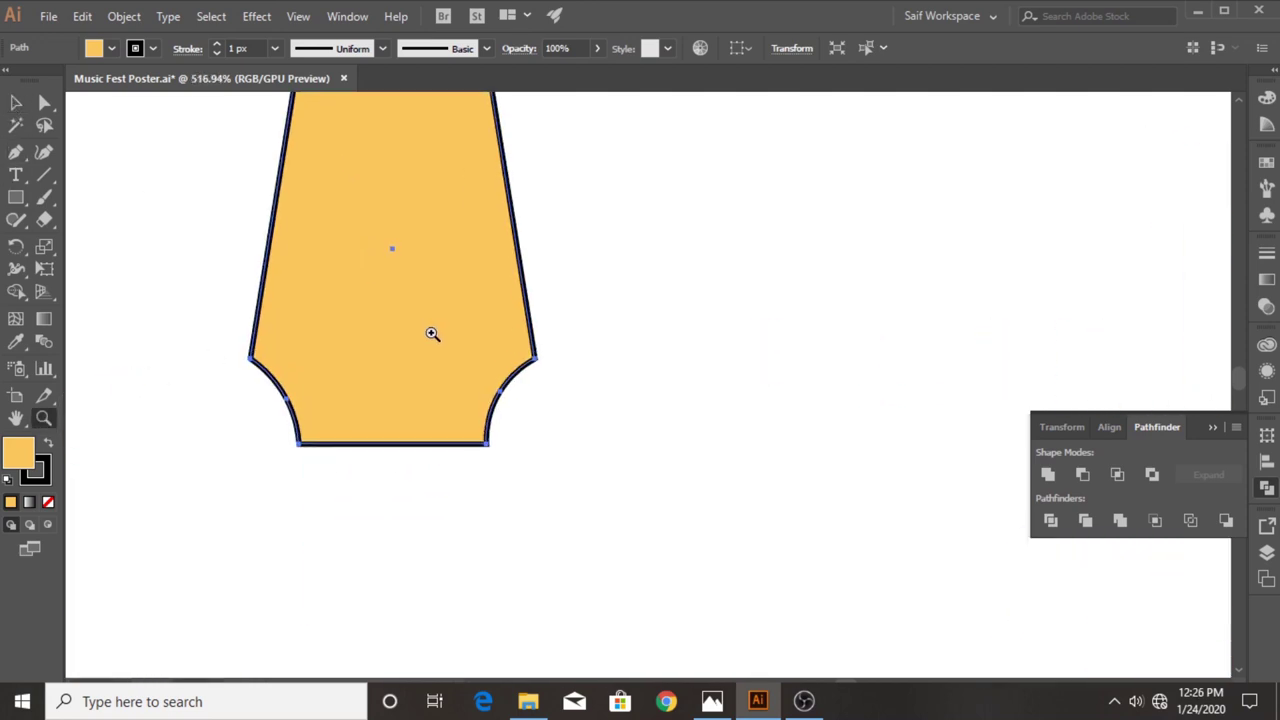
left_click_drag(25, 200, 80, 243)
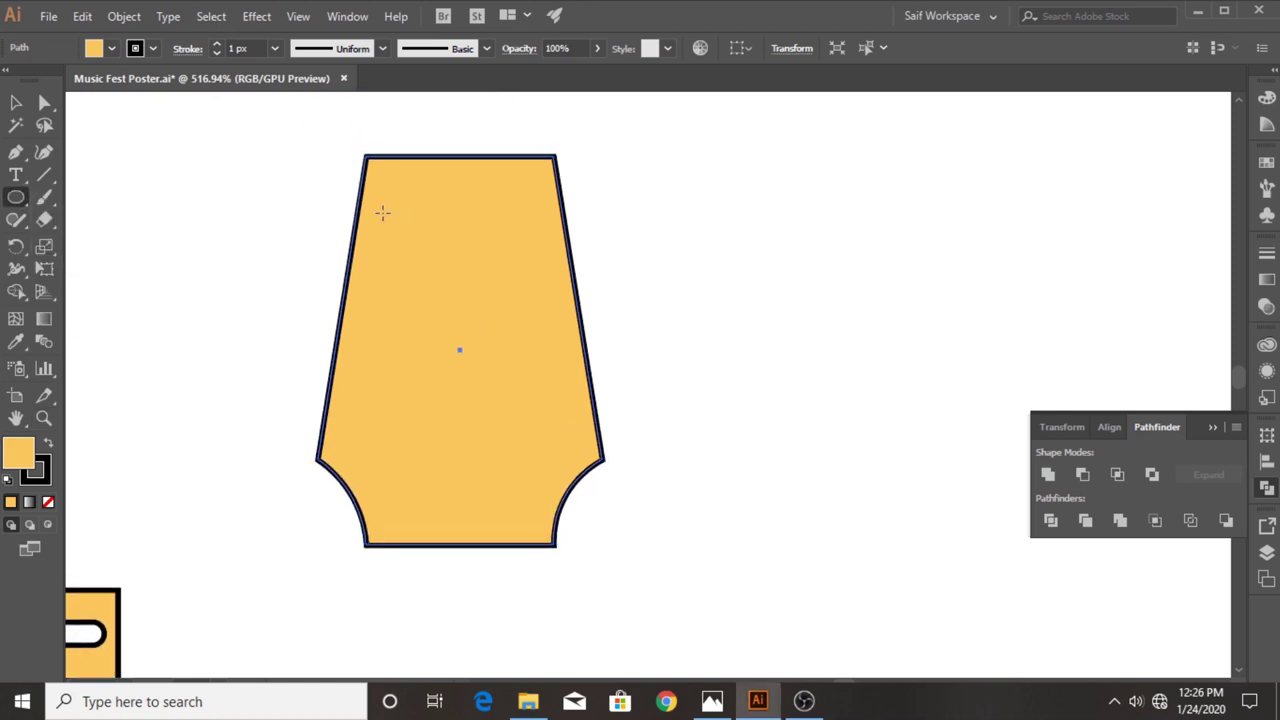
mouse_move(382, 212)
left_mouse_down()
mouse_move(409, 253)
mouse_move(399, 270)
left_mouse_up()
key("v")
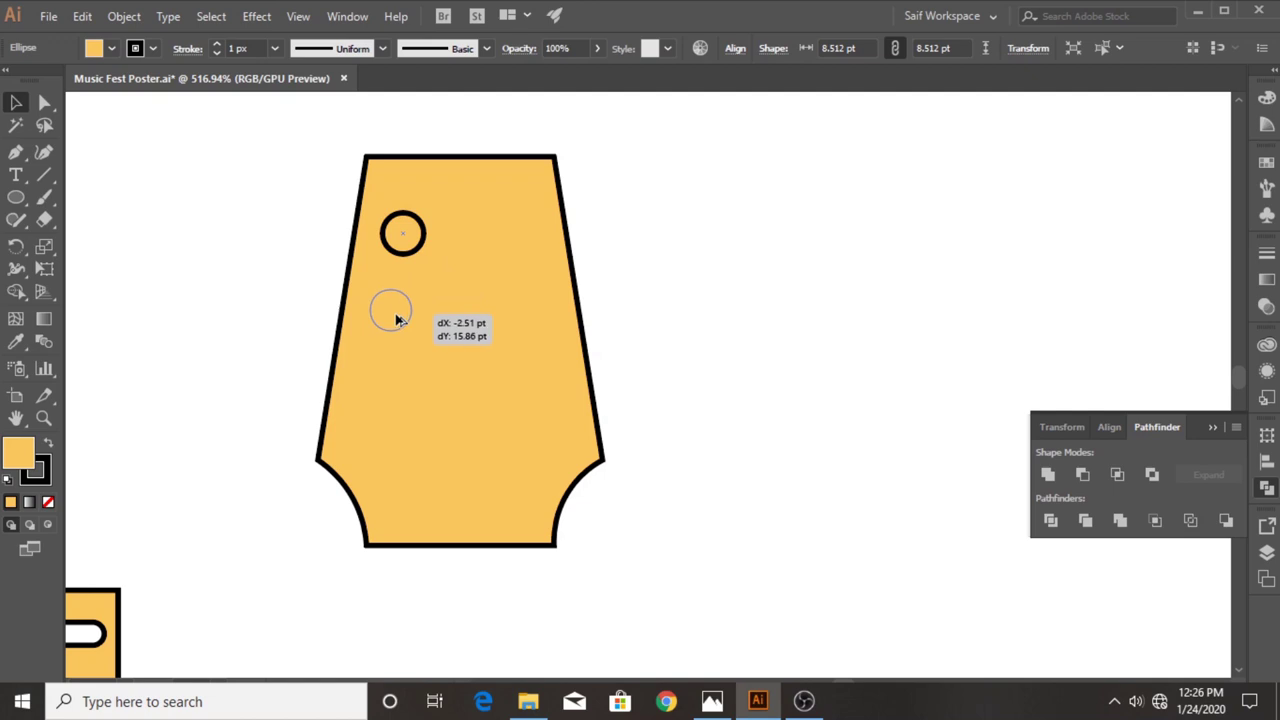
left_click_drag(397, 319, 398, 320)
left_click(418, 253, "shift")
left_click(401, 306, "shift")
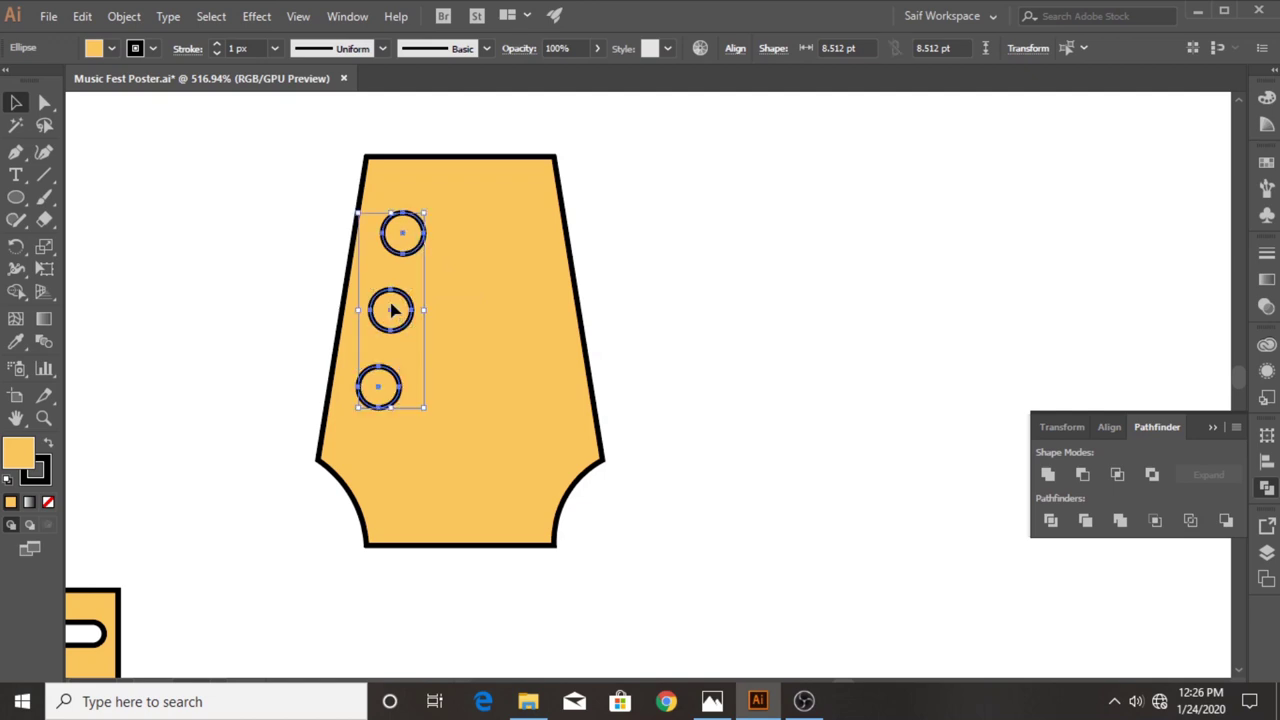
Reflect-copy the circles to the right side and centre all six on the headstock.
right_click(393, 305)
left_click(635, 459)
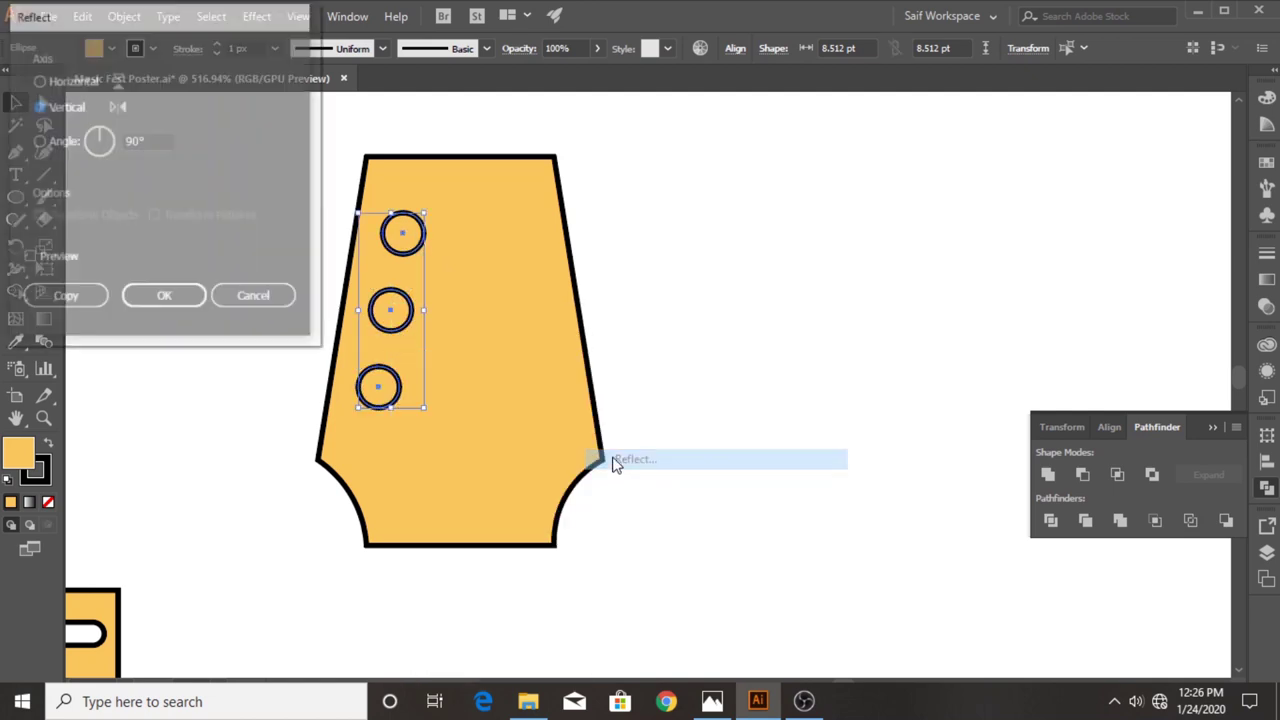
left_click(57, 294)
left_click_drag(385, 252, 537, 256)
left_click(403, 252, "shift")
left_click(393, 330, "shift")
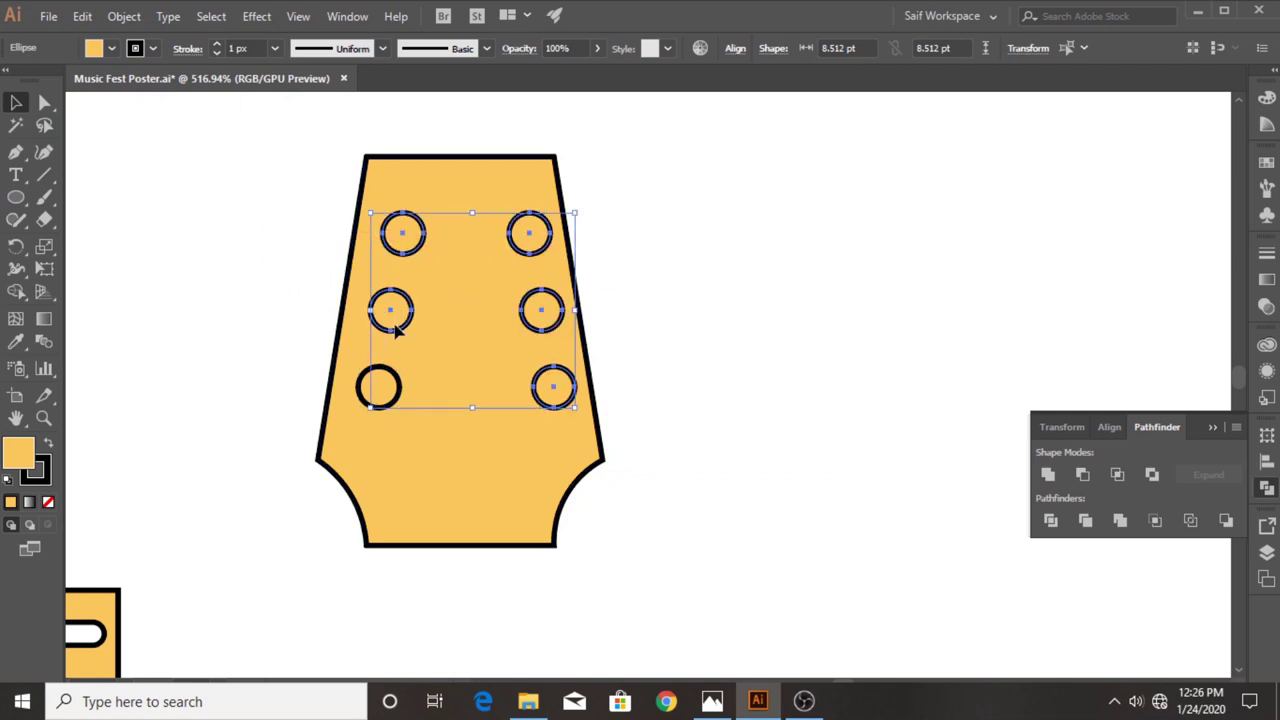
left_click_drag(388, 398, 382, 398)
Divide the headstock with the six circles in Pathfinder and ungroup the pieces.
left_click_drag(296, 190, 620, 423)
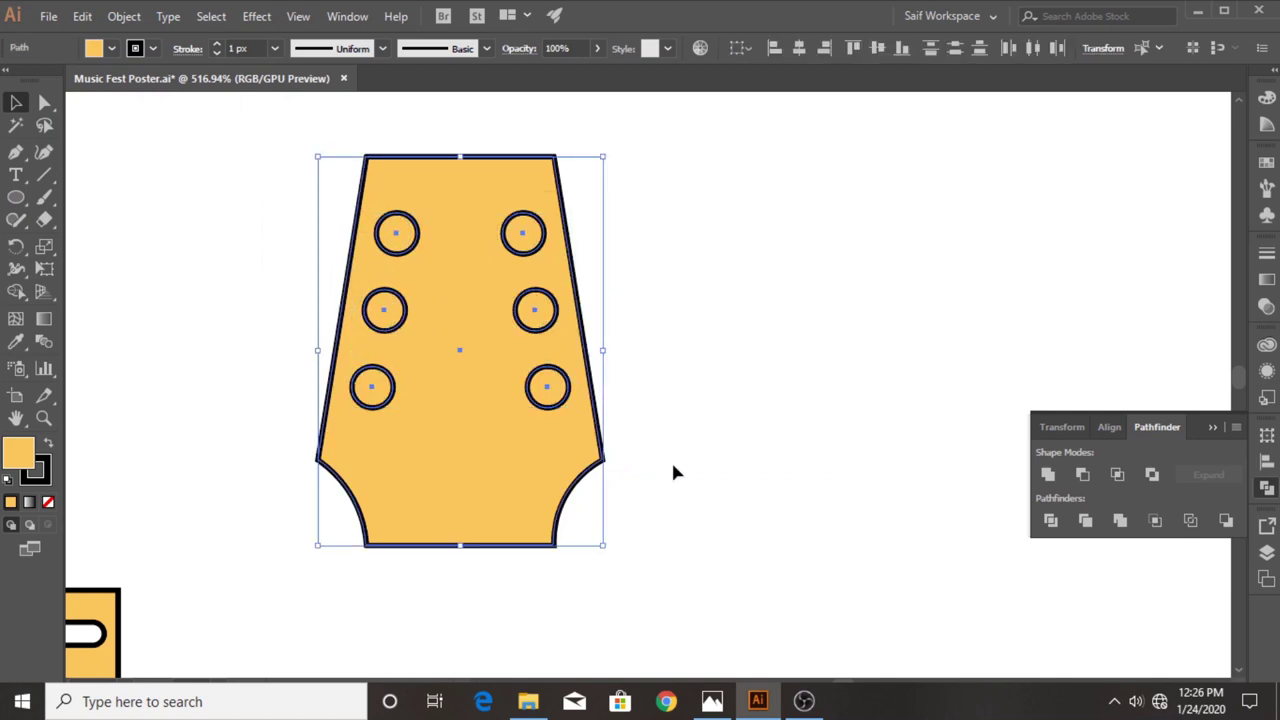
left_click(1057, 521)
right_click(508, 400)
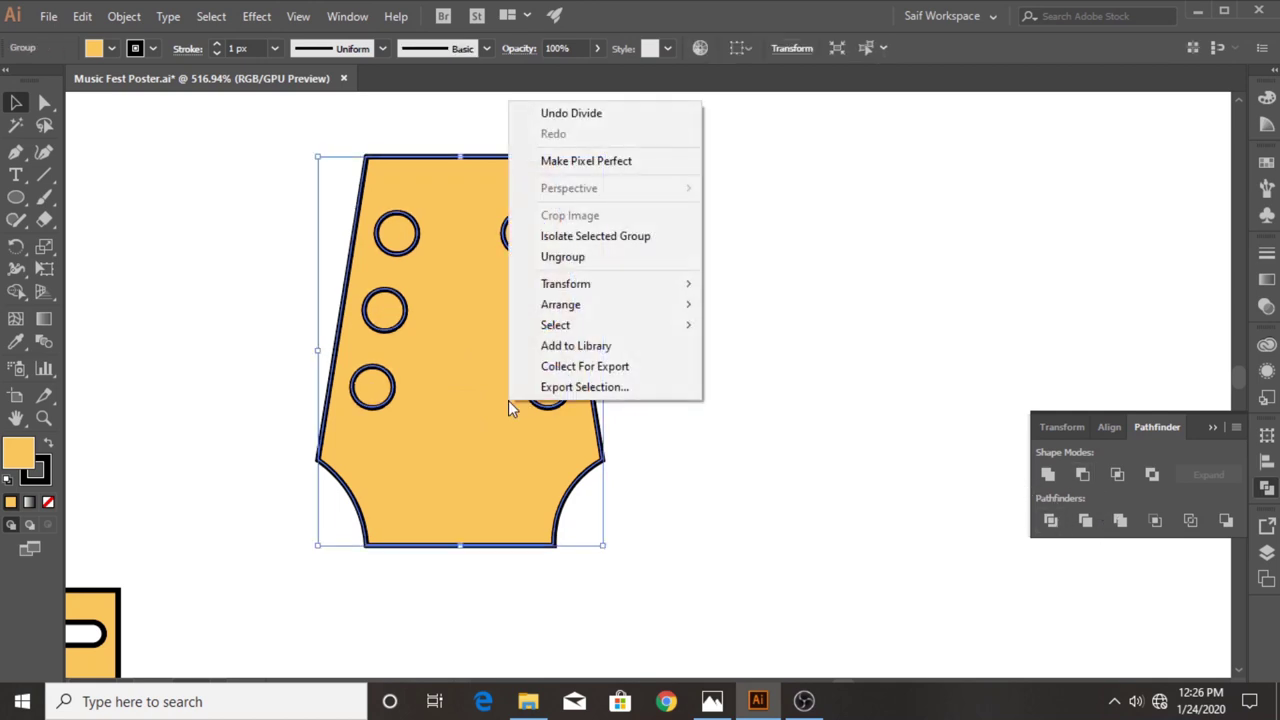
left_click(562, 257)
Delete the leftover circles and move the holed headstock toward the neck.
left_click_drag(500, 300, 820, 348)
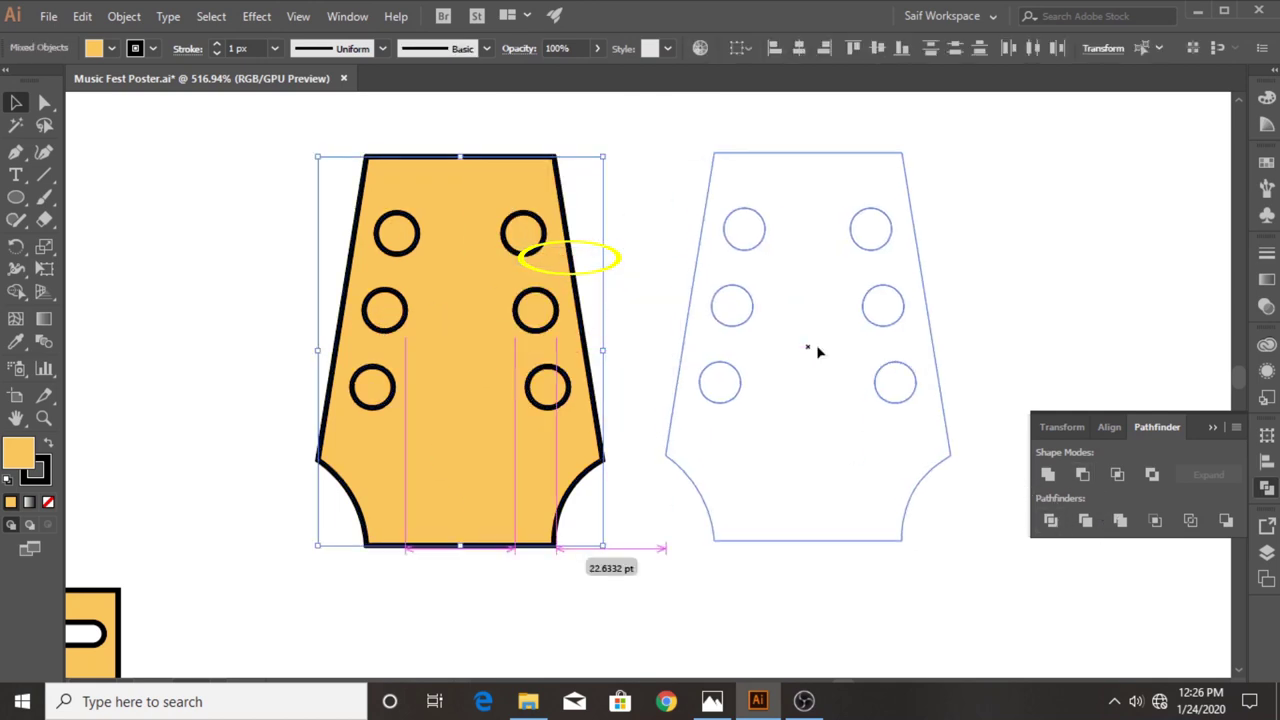
left_click_drag(807, 402, 375, 402)
left_click_drag(680, 180, 896, 457)
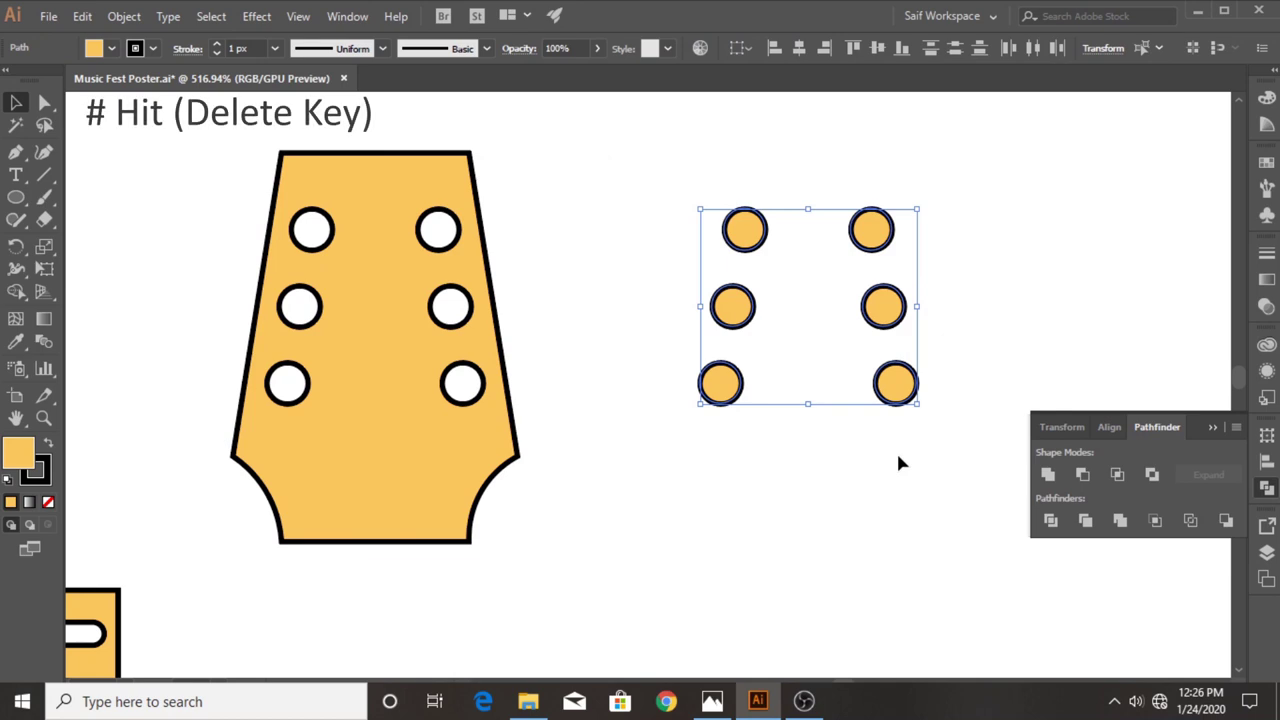
key("Delete")
left_click_drag(198, 477, 427, 460)
Scale the headstock down, narrow it and shorten its top to sit above the neck.
left_click_drag(580, 457, 294, 457)
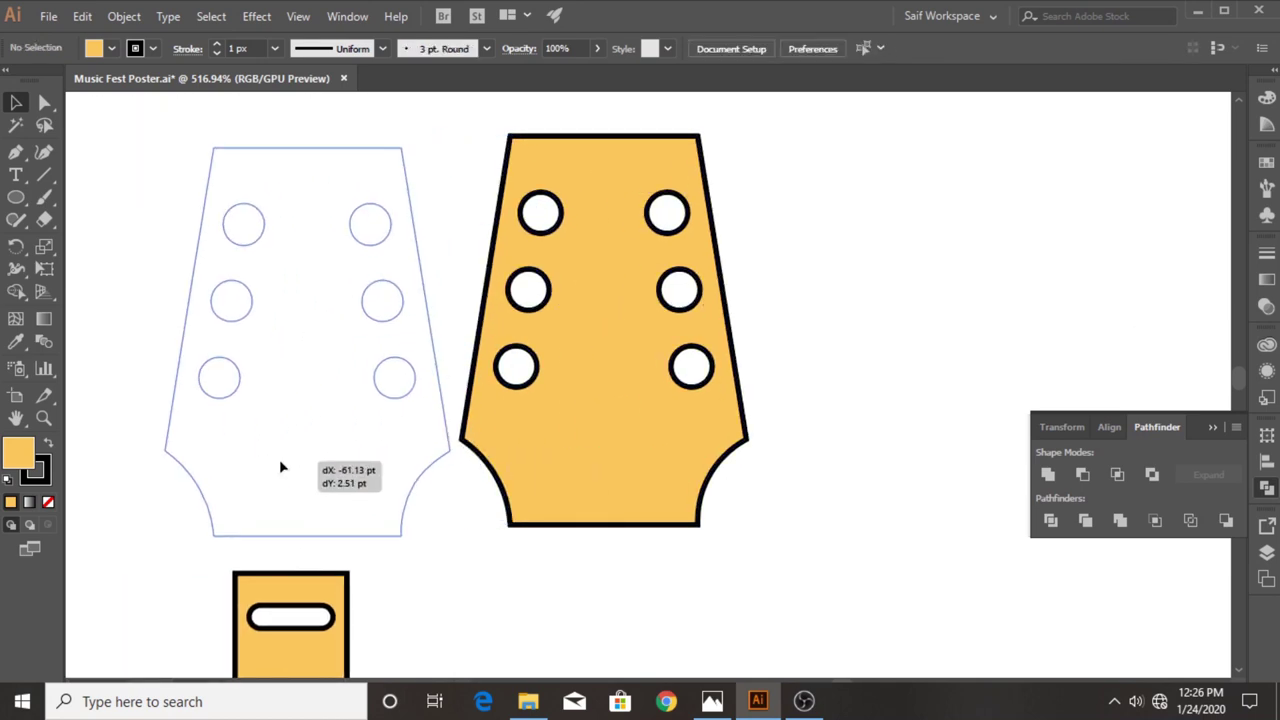
mouse_move(449, 177)
left_mouse_down()
mouse_move(412, 240)
mouse_move(372, 262)
left_mouse_up()
left_click_drag(244, 431, 284, 444)
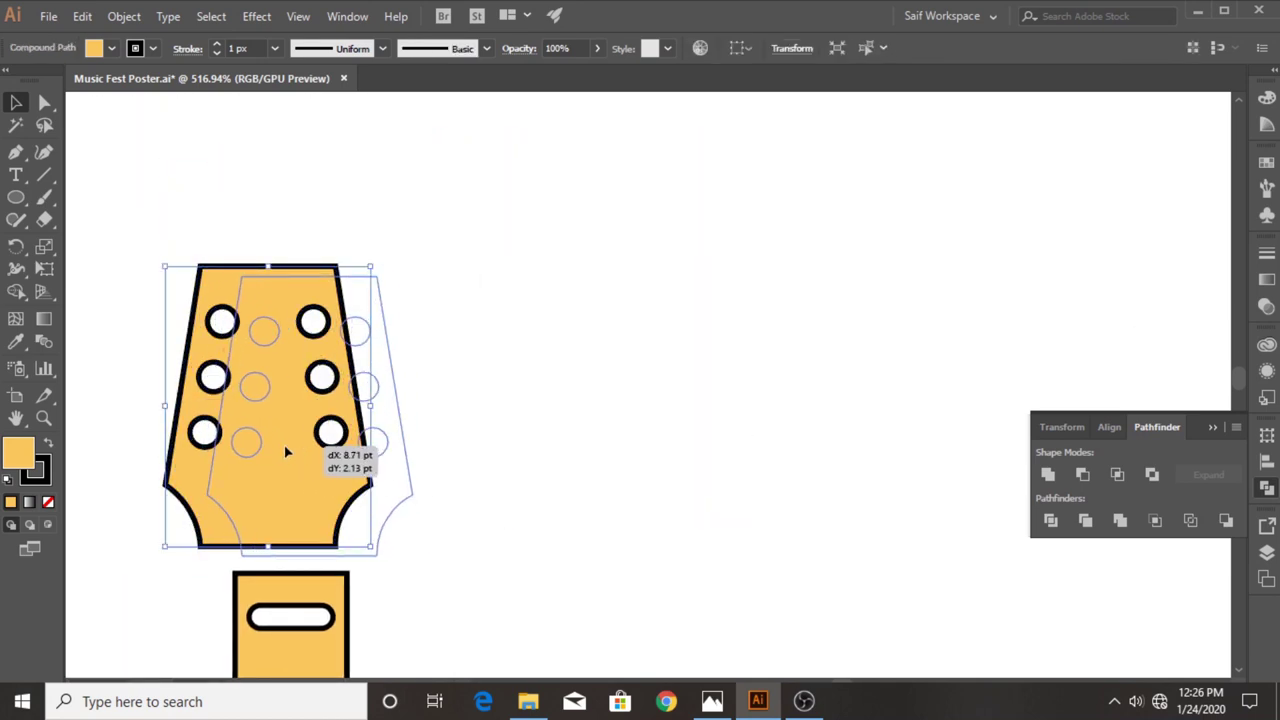
left_click_drag(410, 420, 378, 424)
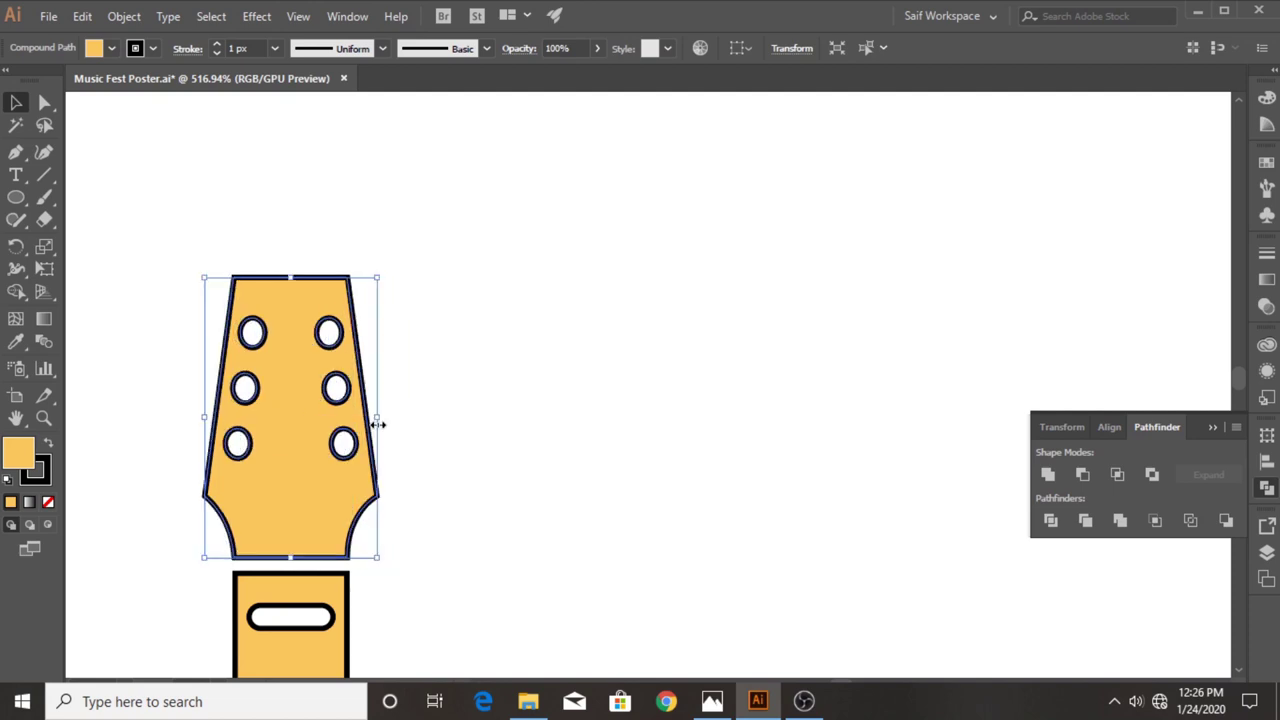
left_click_drag(291, 274, 290, 304)
Move the three tuning pegs beside the headstock's left side.
left_click(137, 391)
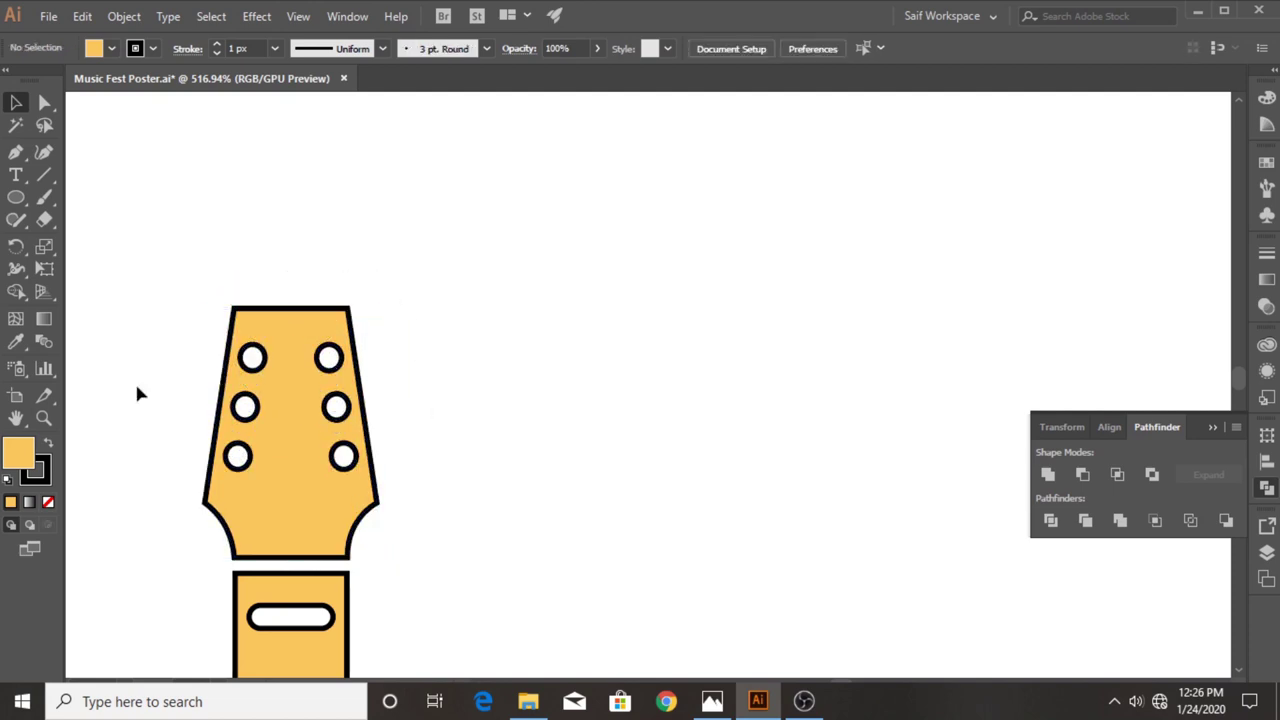
key("z")
left_click(551, 414, "alt")
left_click(546, 481, "alt")
scroll(511, 531, "up", 2)
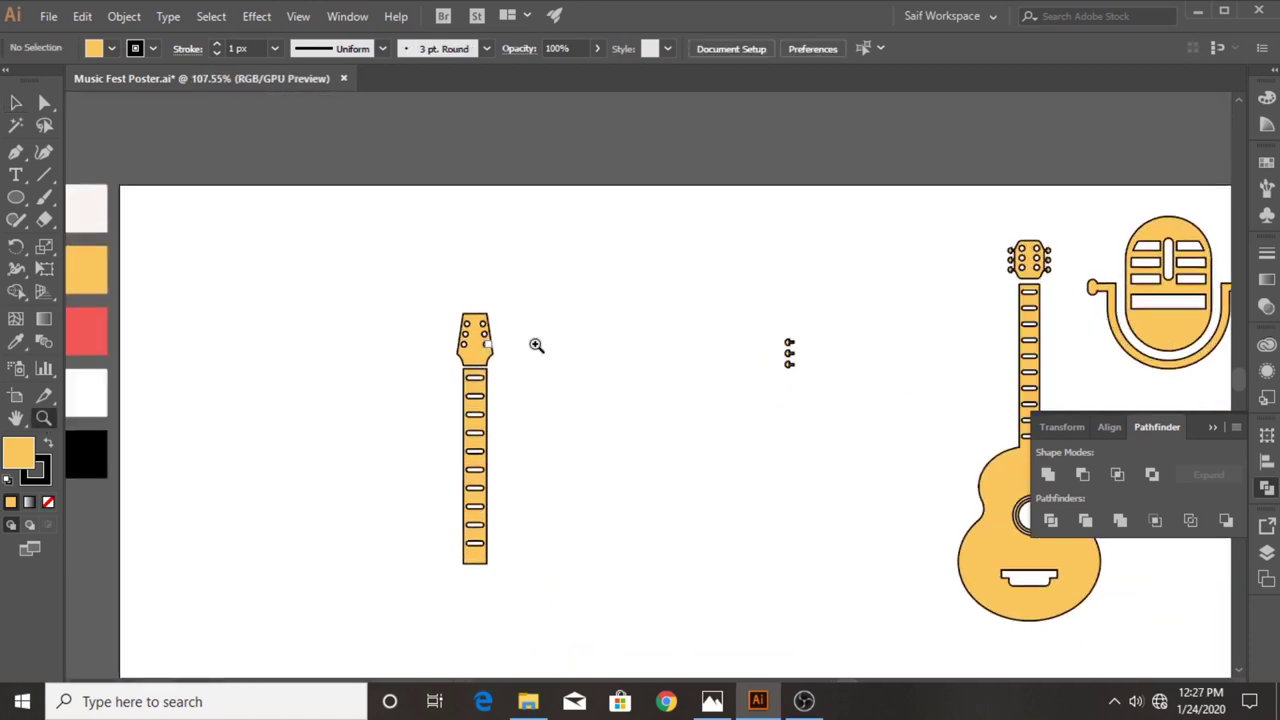
scroll(534, 346, "up", 1)
mouse_move(828, 355)
left_mouse_down()
mouse_move(437, 338)
mouse_move(834, 294)
left_mouse_up()
Rotate the left pegs to follow the headstock's slant and nudge them slightly right.
key("z")
key("v")
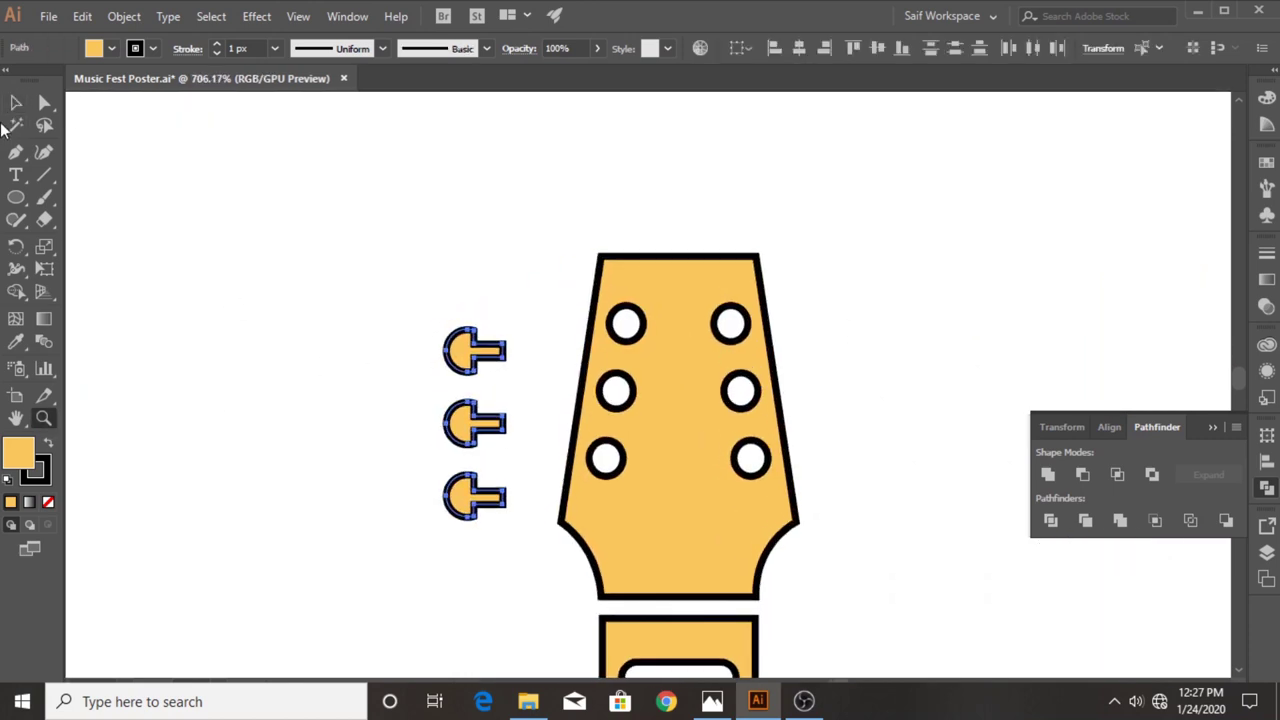
left_click(634, 349)
left_click(44, 101)
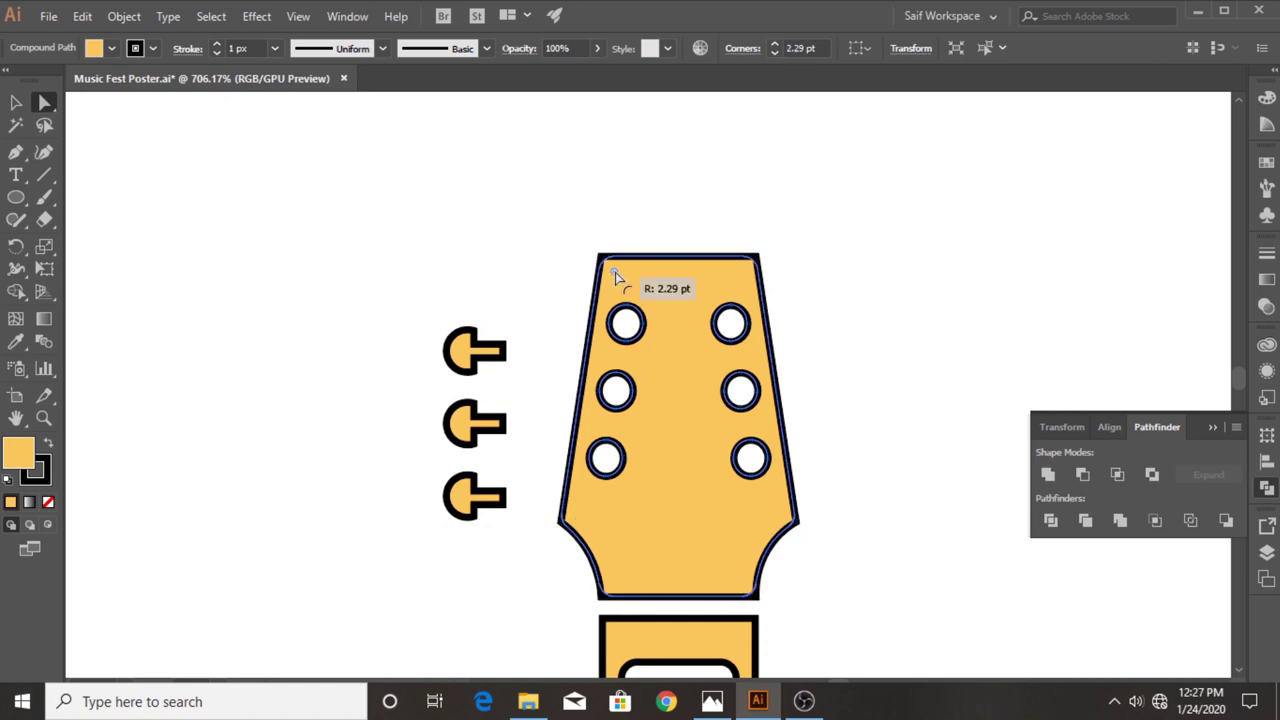
mouse_move(380, 322)
left_mouse_down()
mouse_move(505, 365)
mouse_move(490, 345)
mouse_move(609, 313)
left_mouse_up()
left_click(16, 101)
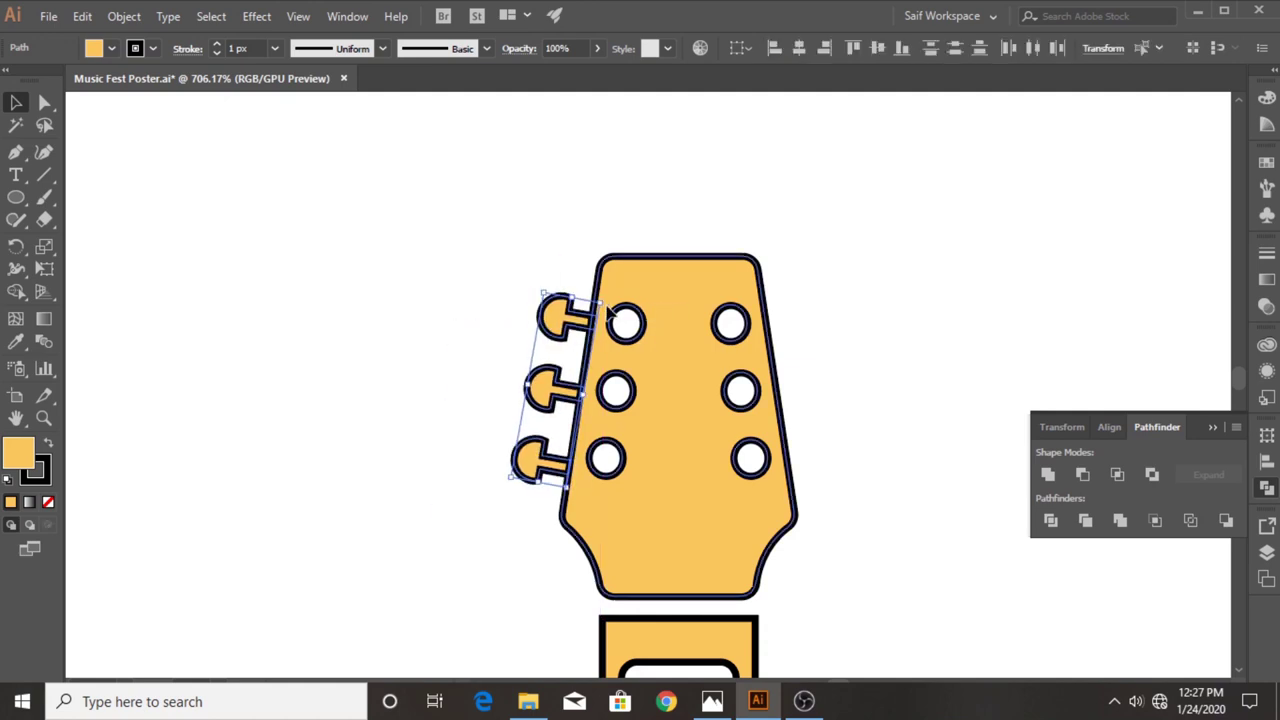
key("Right")
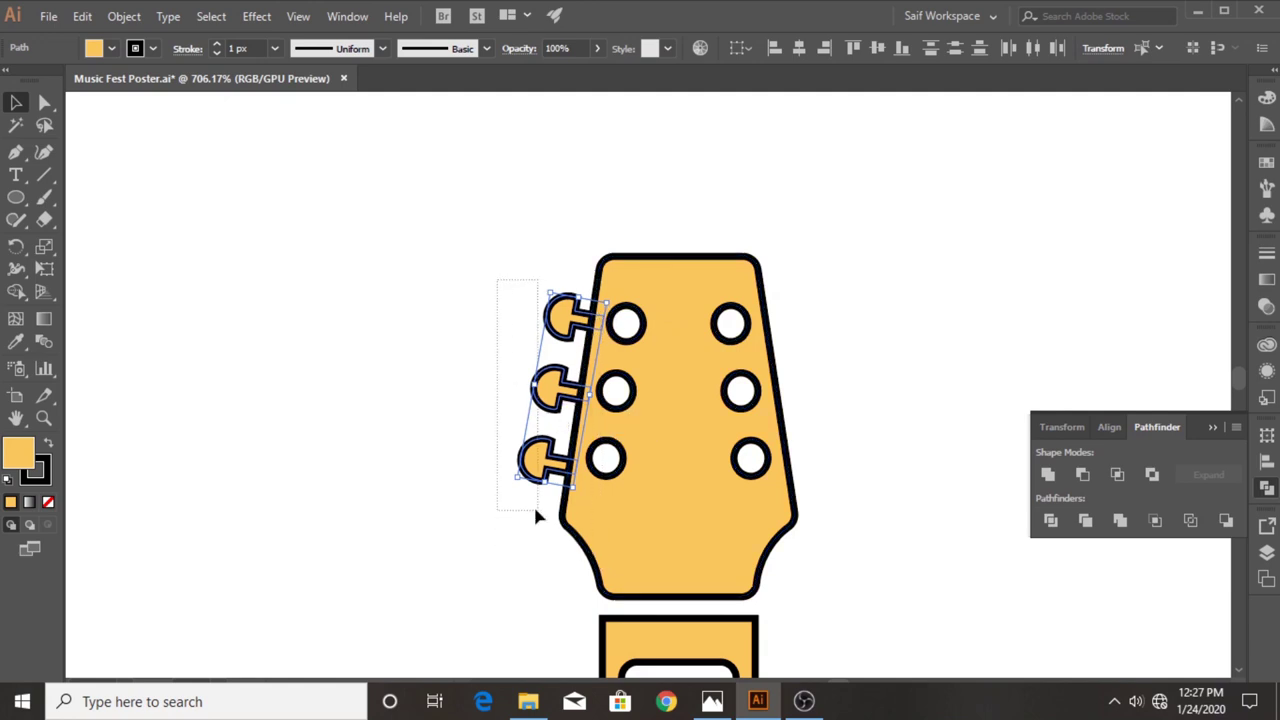
Reflect a copy of the pegs and place it on the headstock's right side.
right_click(549, 413)
mouse_move(605, 282)
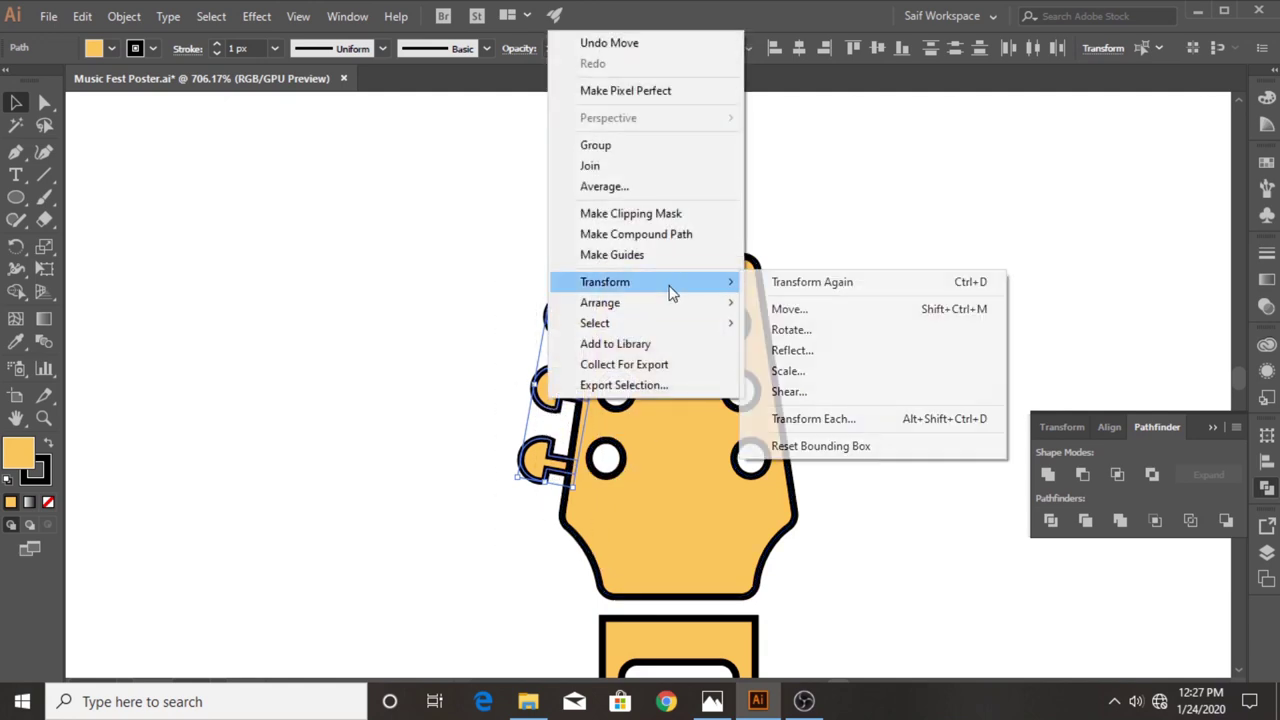
left_click(818, 349)
left_click(64, 298)
left_click_drag(552, 327, 800, 328)
Unite the headstock and all six pegs into one shape with Pathfinder.
left_click_drag(790, 520, 790, 520)
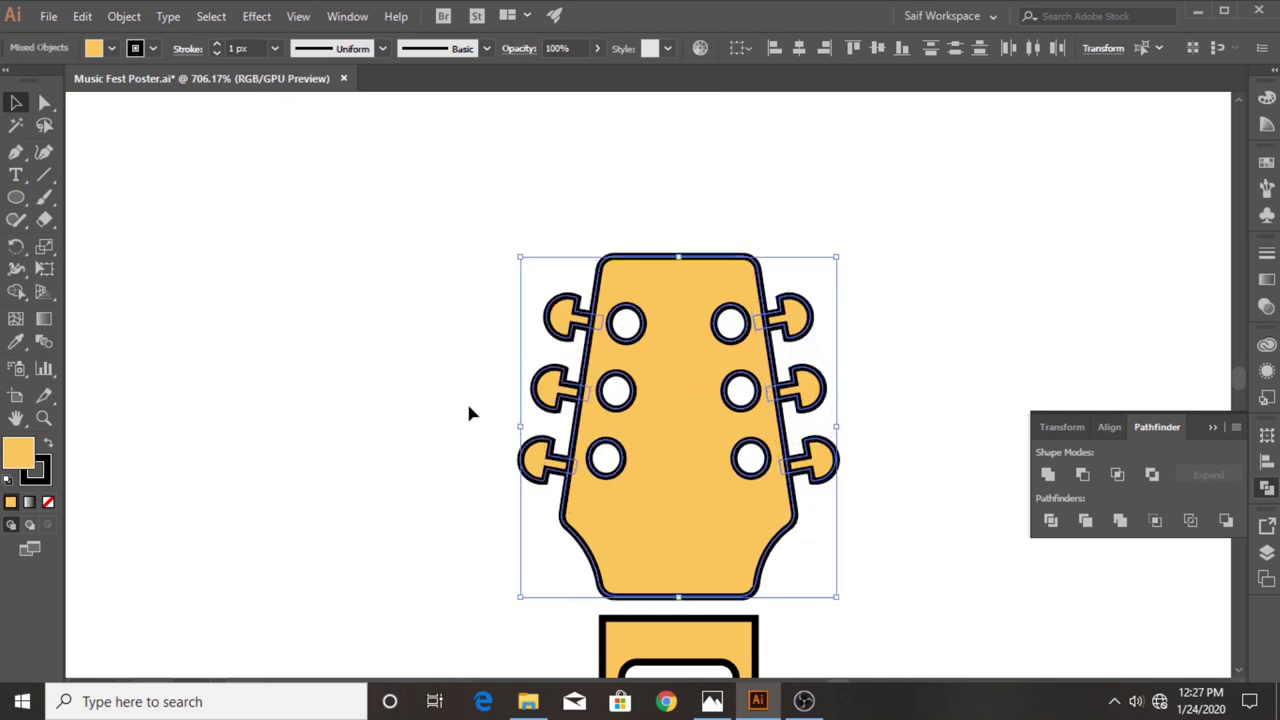
left_click(1048, 475)
left_click(1212, 428)
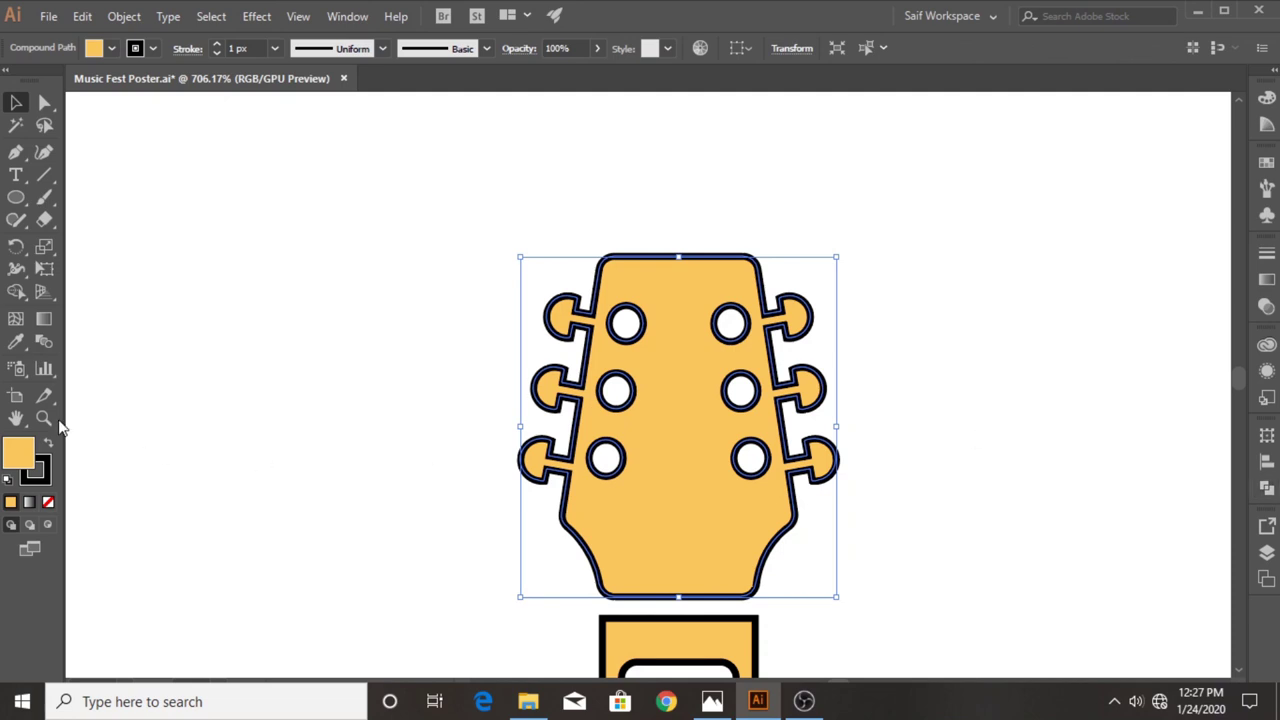
left_click(43, 418)
scroll(380, 443, "down", 5)
left_click_drag(631, 623, 457, 494)
scroll(457, 494, "down", 2)
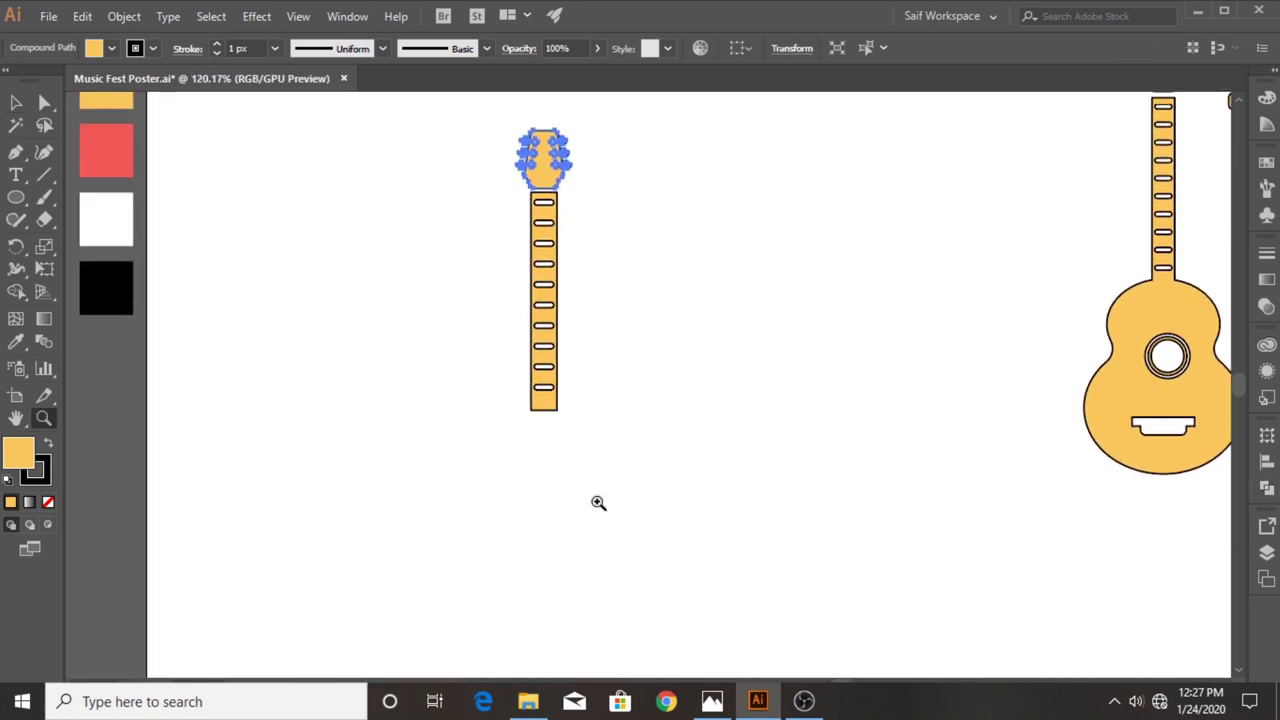
Check the guitar neck by selecting and deselecting it.
key("v")
left_click(489, 183)
left_click(555, 278)
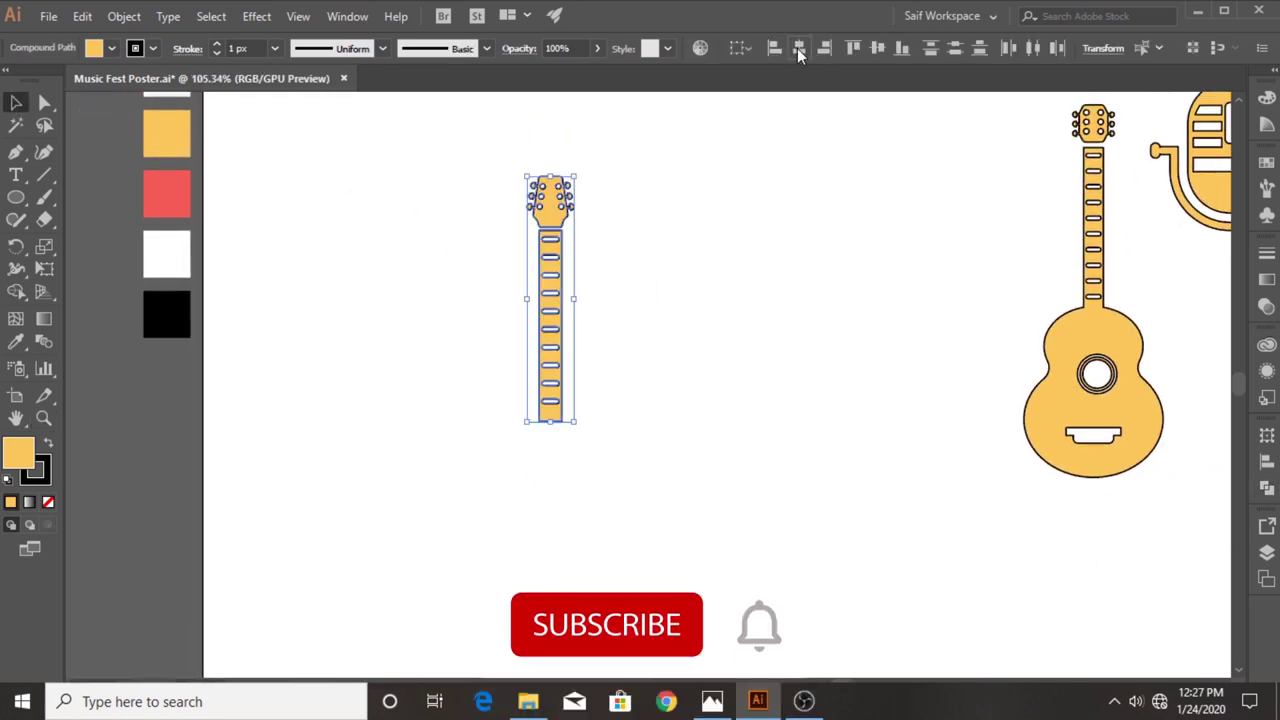
left_click(606, 234)
left_click(552, 298)
left_click(590, 302)
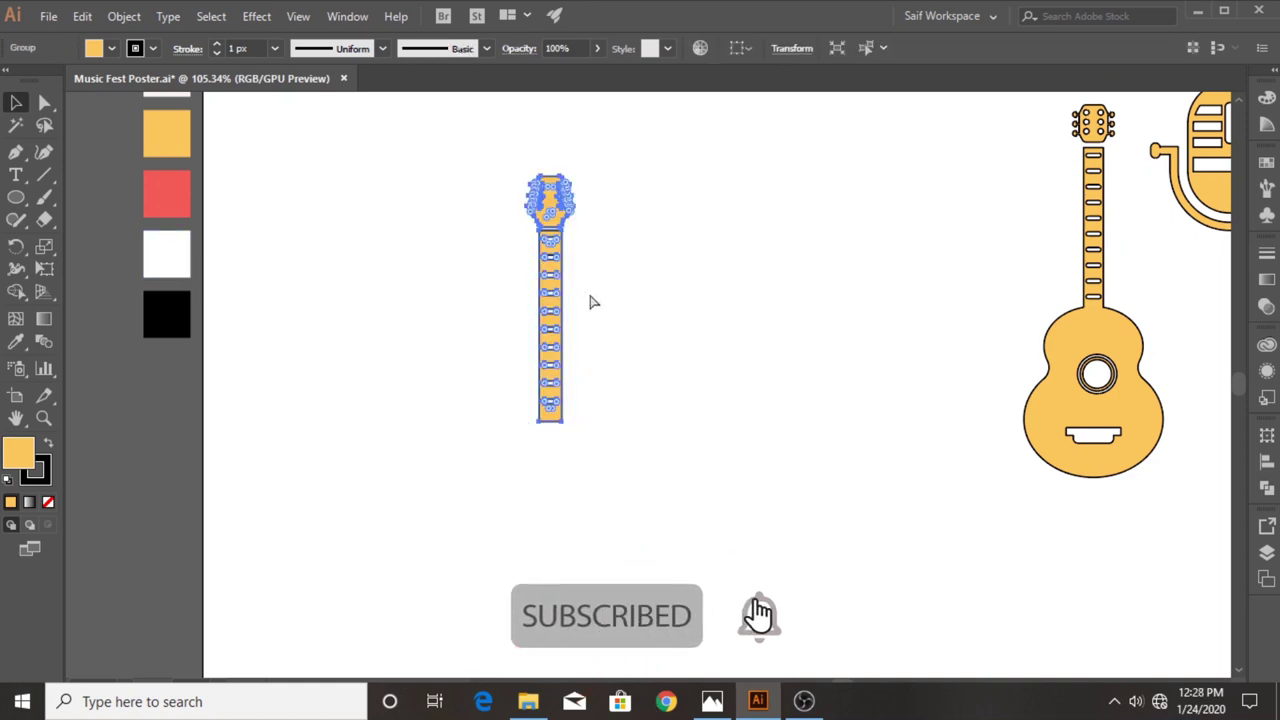
key("l")
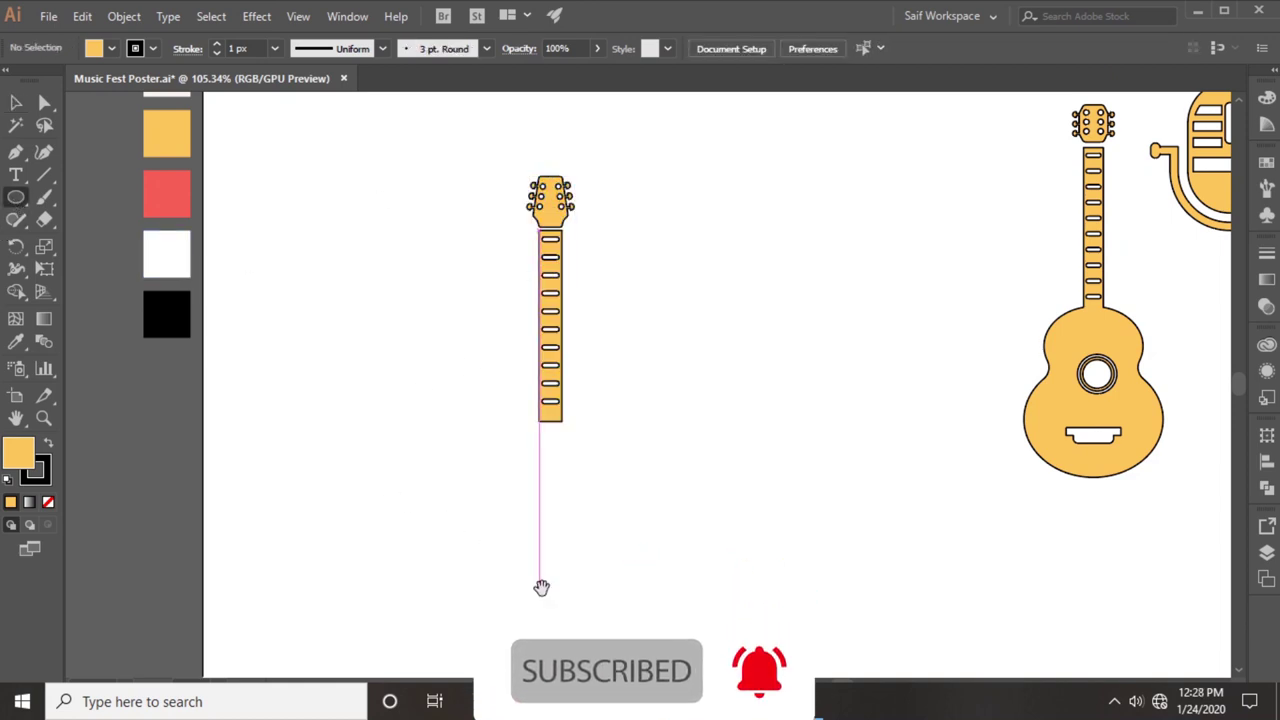
scroll(530, 540, "down", 2)
Draw a wide ellipse and a smaller overlapping circle, then merge them with Shape Builder.
mouse_move(535, 483)
left_mouse_down()
mouse_move(648, 598)
mouse_move(622, 580)
left_mouse_up()
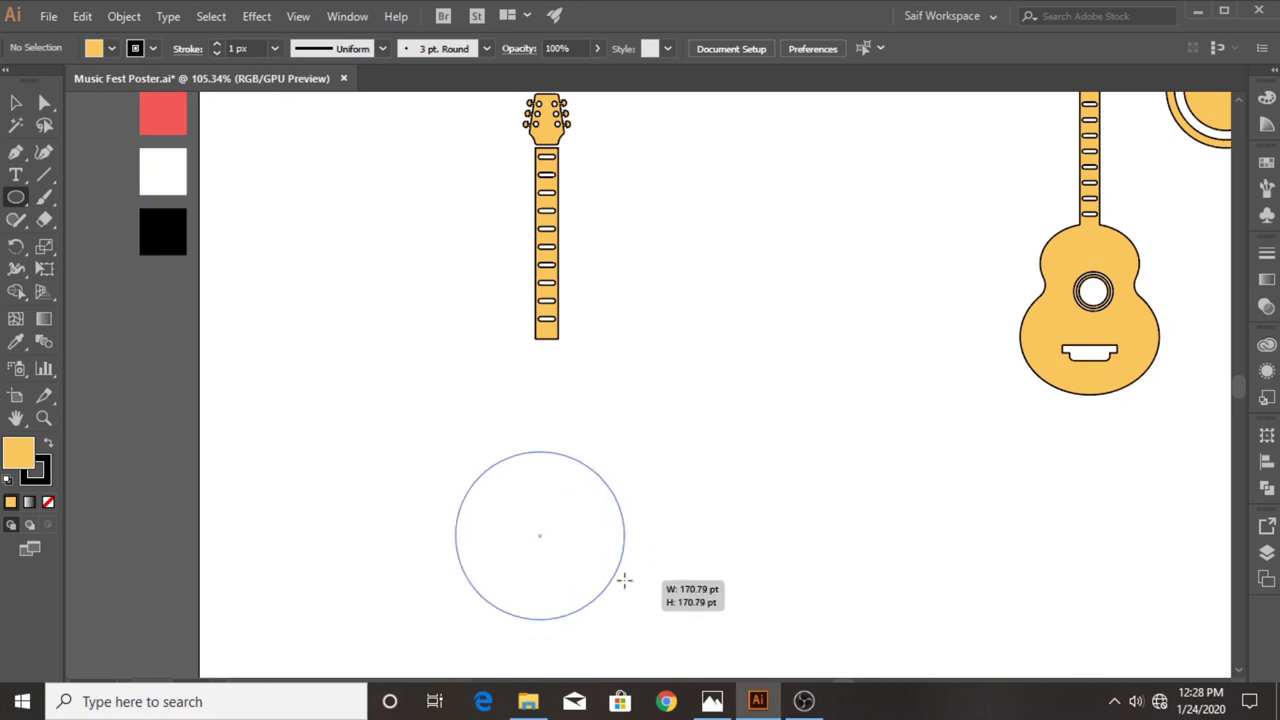
left_click_drag(622, 580, 623, 600)
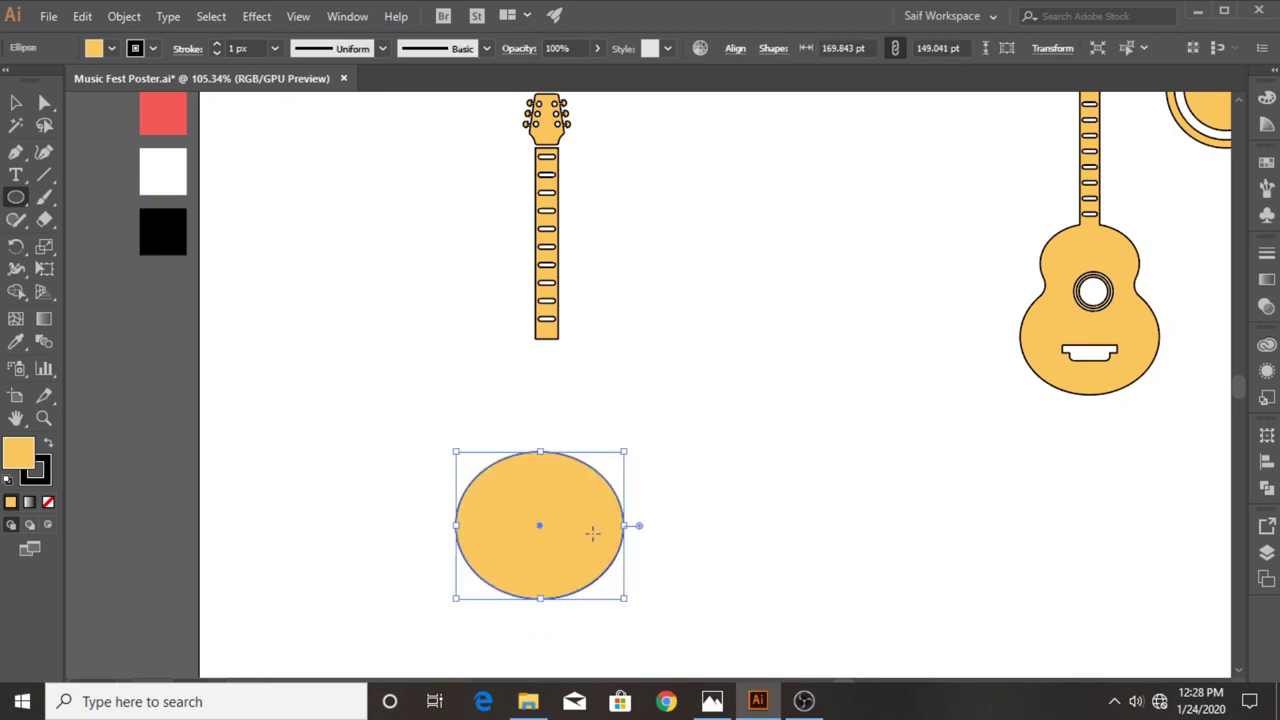
left_click_drag(481, 338, 617, 493)
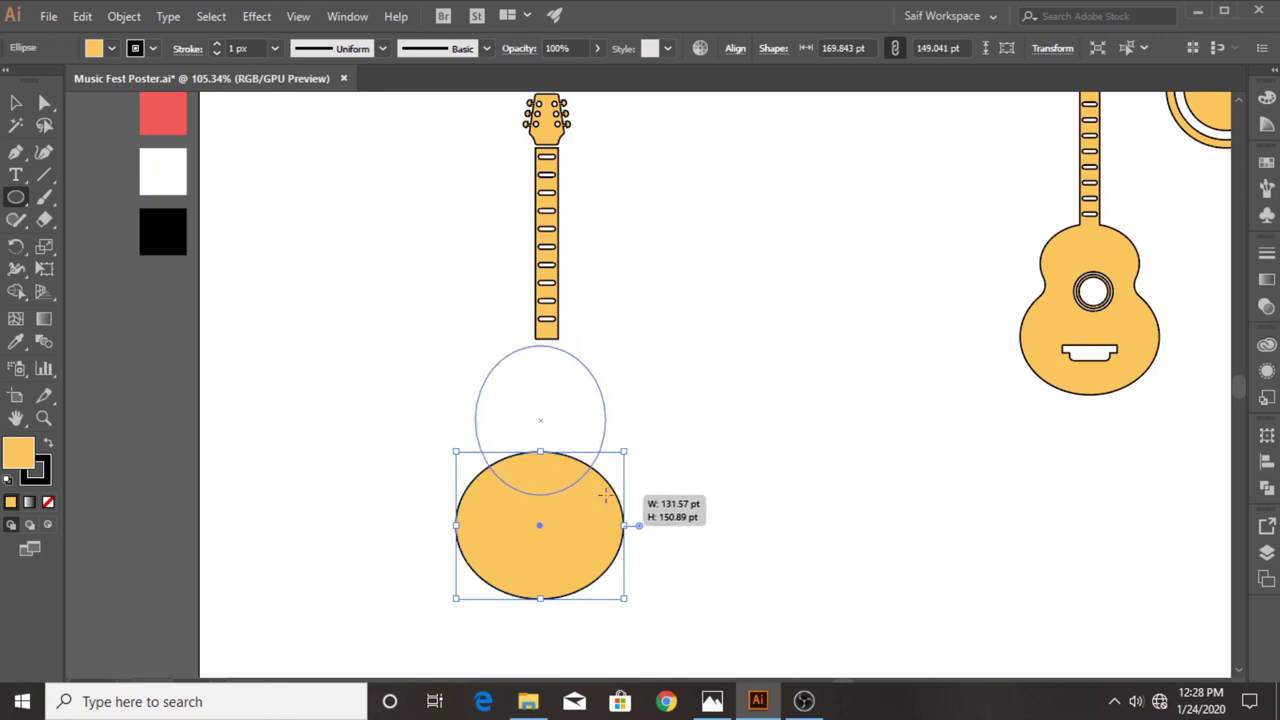
left_click_drag(617, 493, 612, 502)
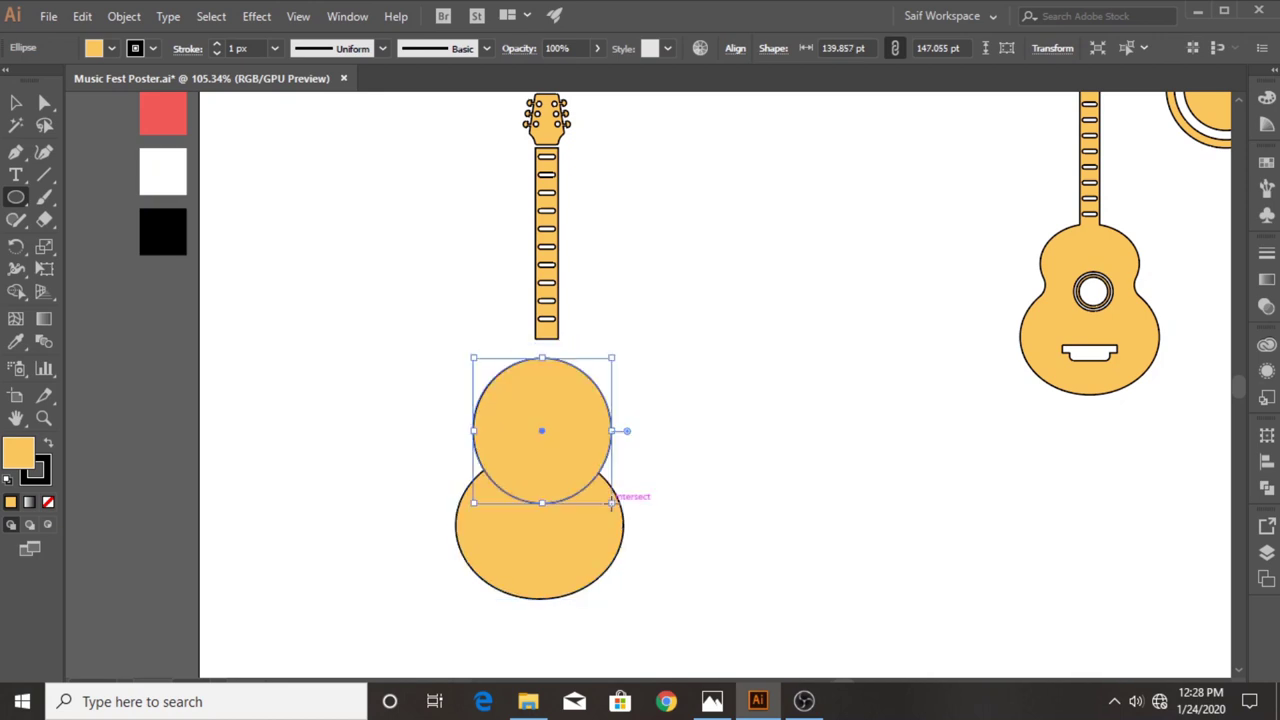
left_click(20, 103)
mouse_move(371, 414)
left_mouse_down()
mouse_move(536, 517)
mouse_move(538, 455)
mouse_move(520, 434)
mouse_move(800, 417)
left_mouse_up()
left_click(16, 291)
left_click(44, 418)
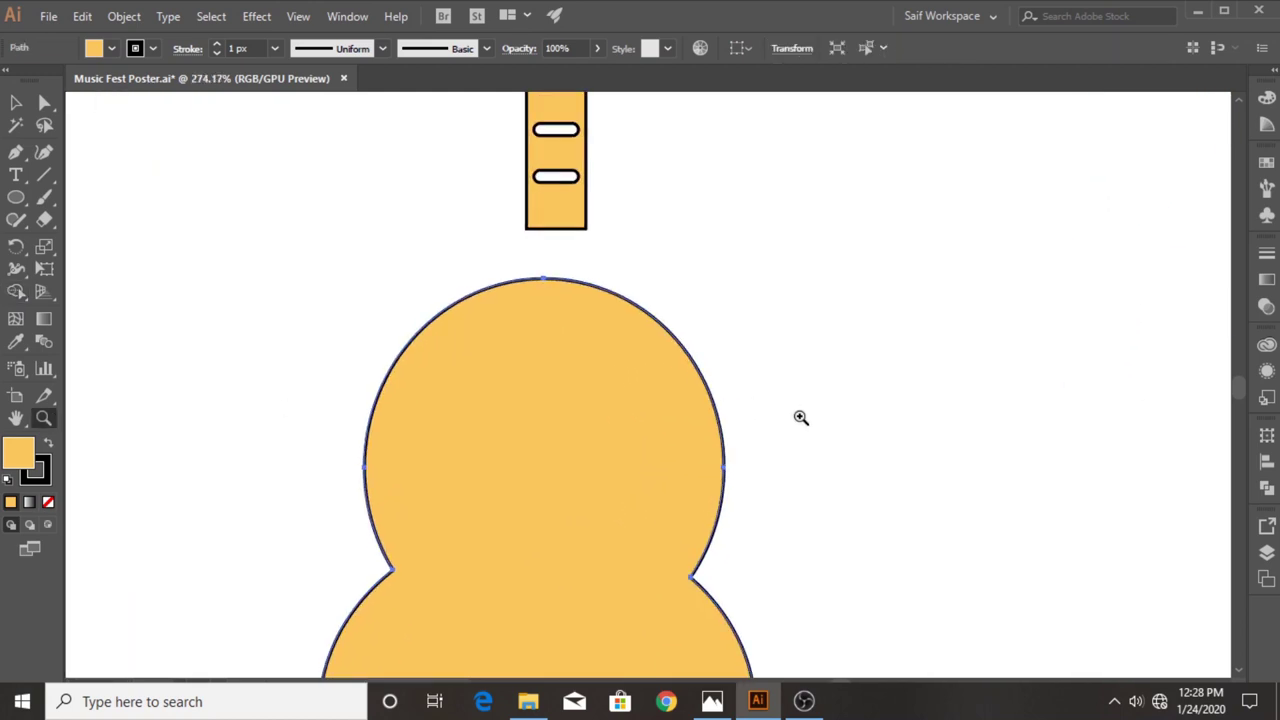
Draw a curved Pen cut line across the top of the body.
left_click_drag(416, 311, 487, 314)
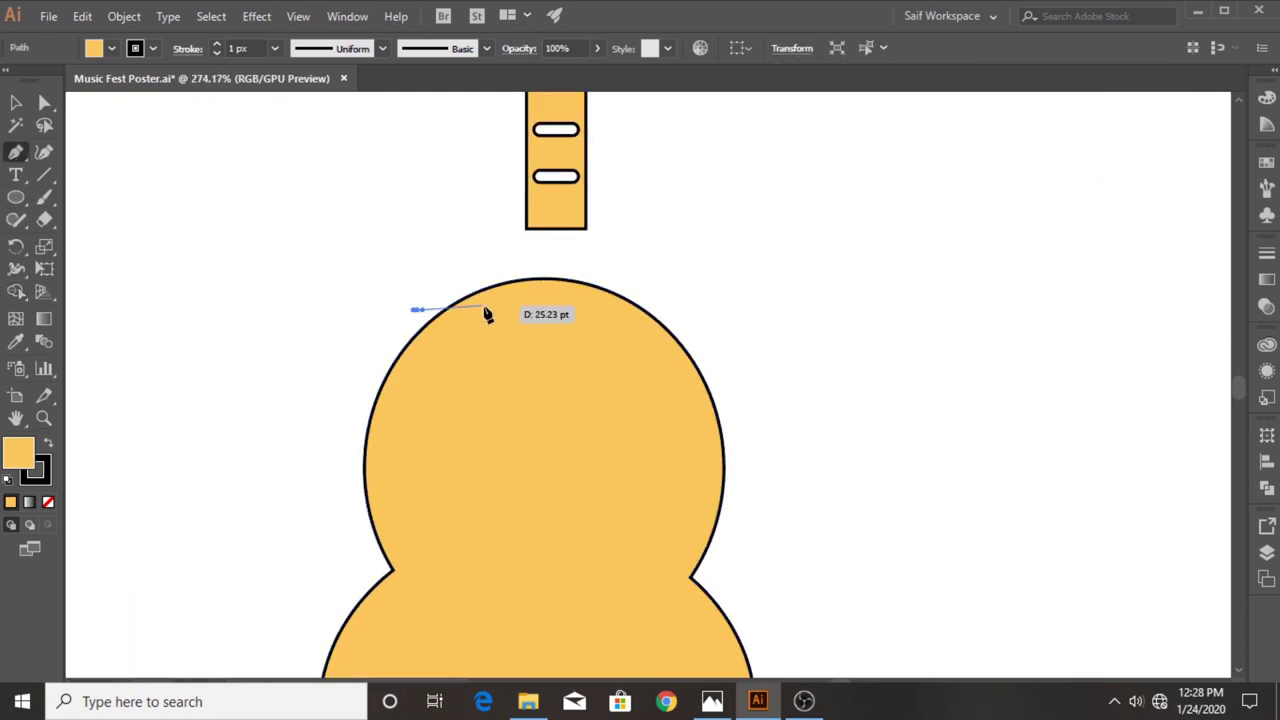
mouse_move(477, 359)
left_mouse_down()
mouse_move(464, 396)
mouse_move(564, 410)
mouse_move(614, 386)
mouse_move(634, 286)
mouse_move(738, 309)
mouse_move(742, 350)
left_mouse_up()
key("ctrl+z")
key("ctrl+z")
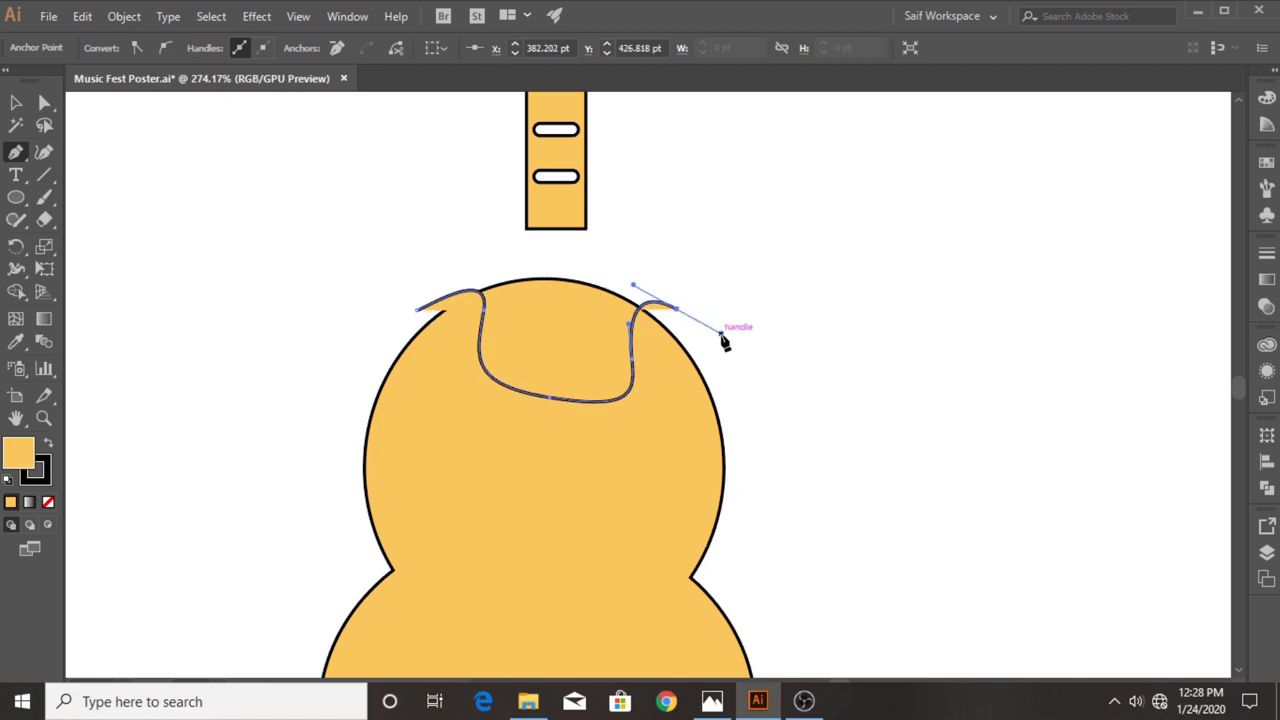
left_click(85, 110, "ctrl")
Remove the cap and horn slivers with Shape Builder to form the curved notch.
key("v")
left_click_drag(290, 300, 443, 371)
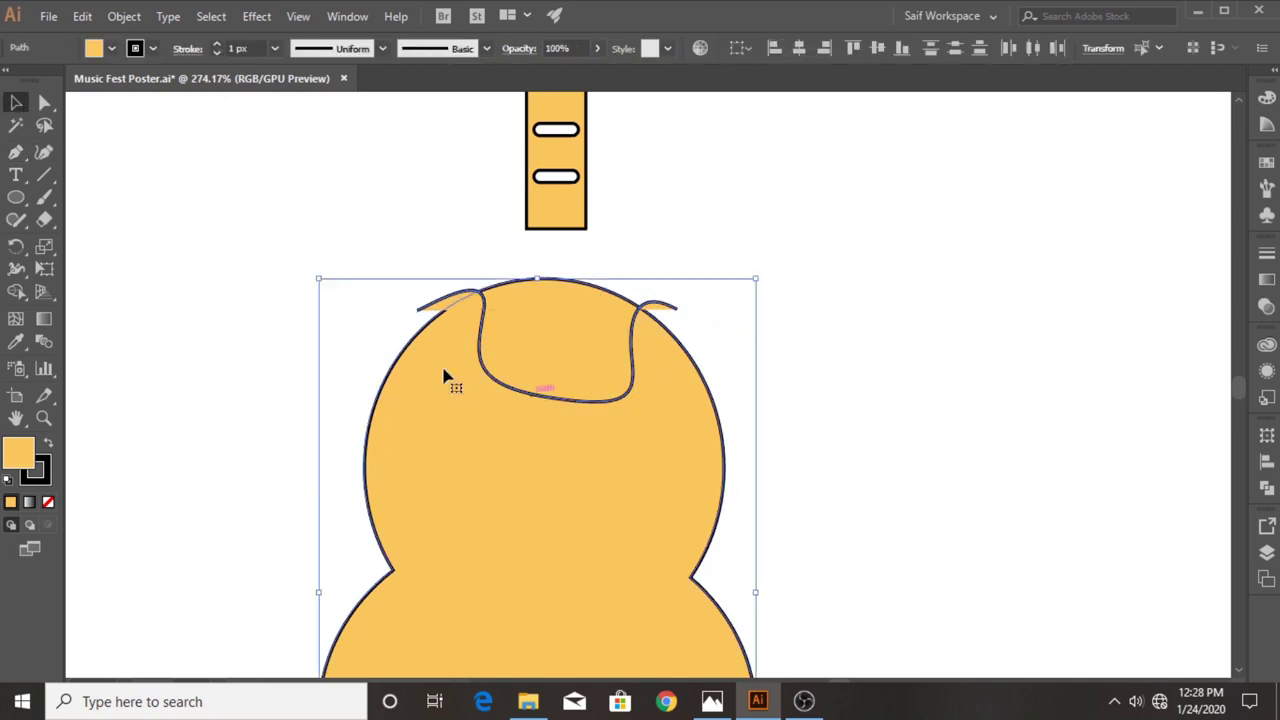
key("shift+m")
left_click(512, 305, "alt")
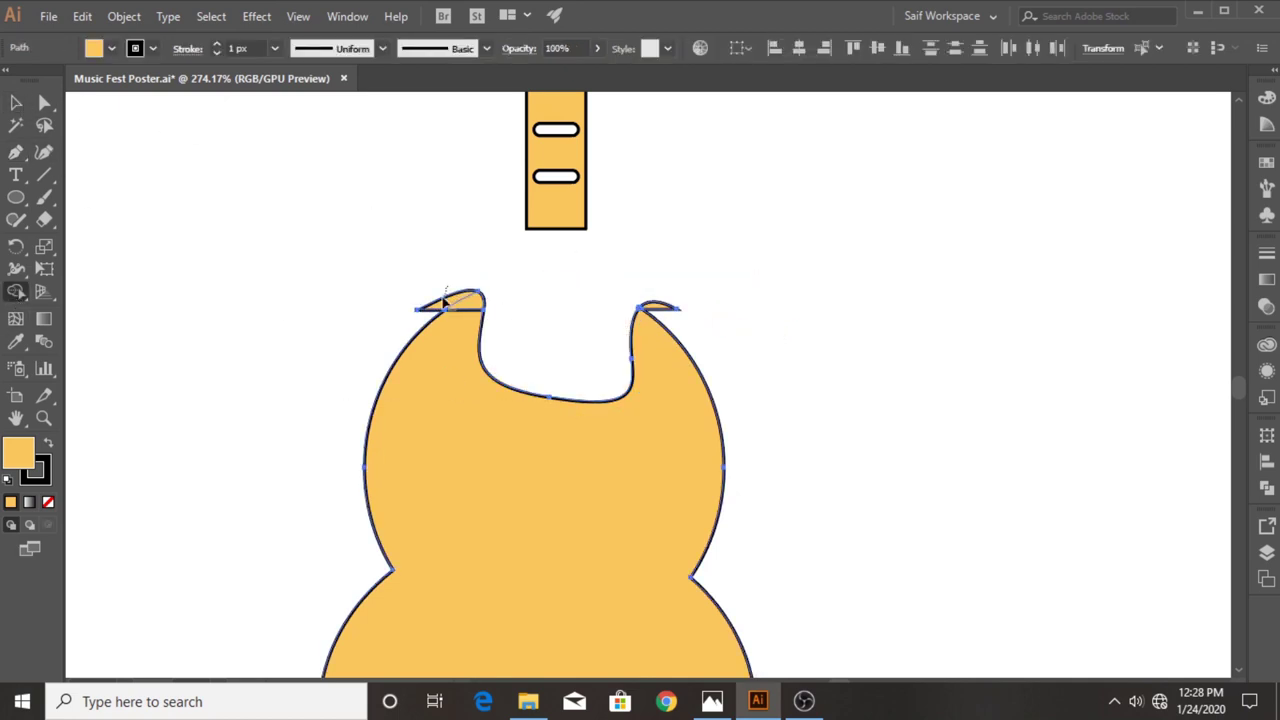
left_click(675, 318, "alt")
left_click(468, 303, "alt")
Move the guitar body lower beneath the neck.
key("a")
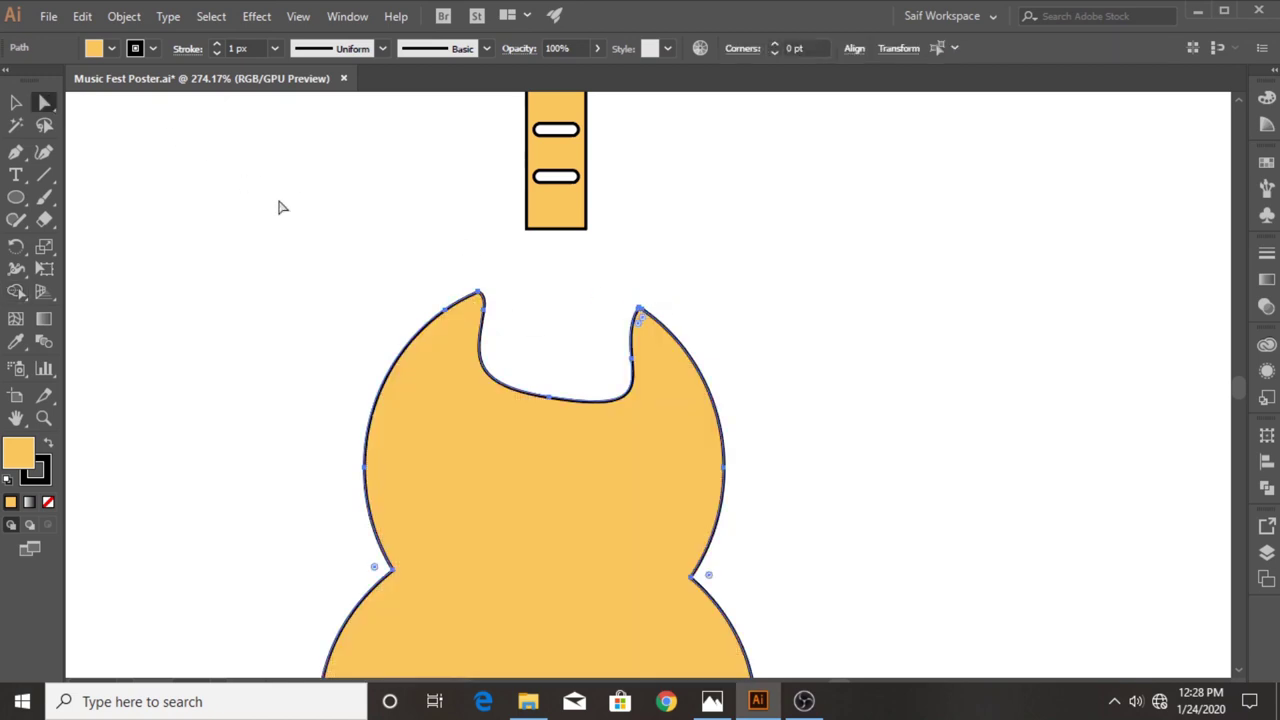
left_click(276, 194)
left_click_drag(673, 333, 673, 333)
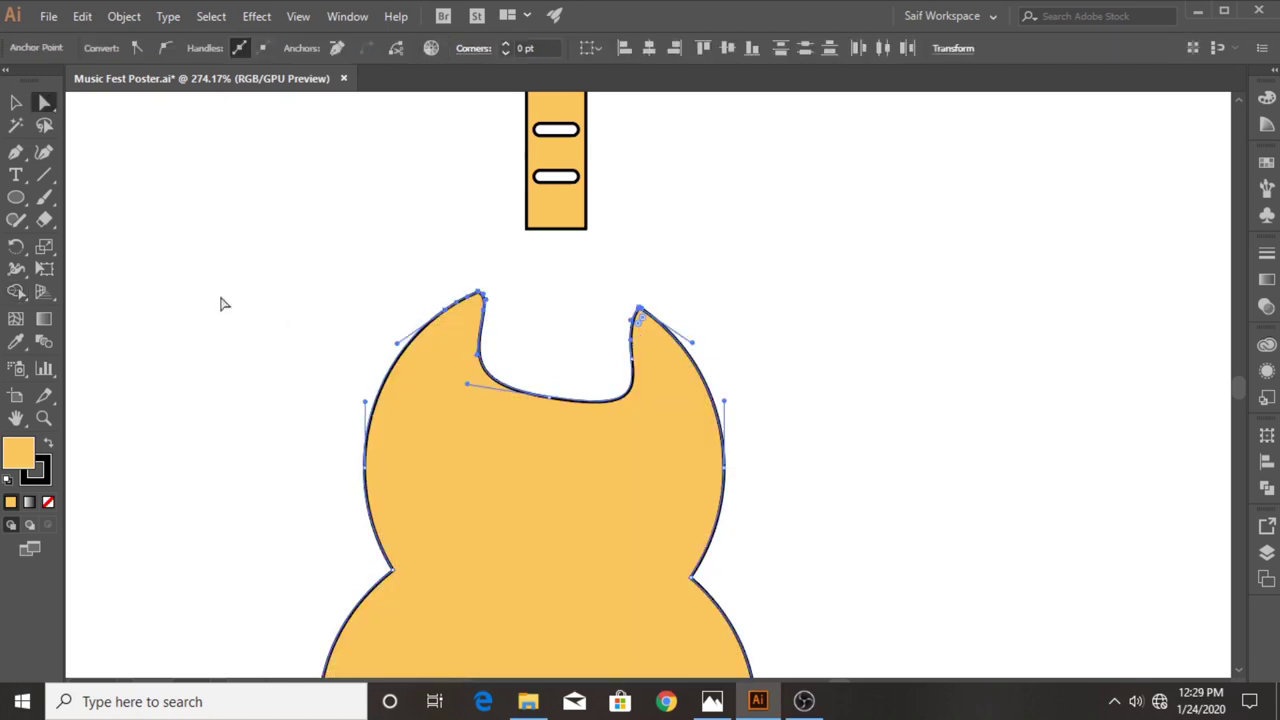
left_click(14, 103)
left_click_drag(441, 429, 429, 480)
left_click(522, 281)
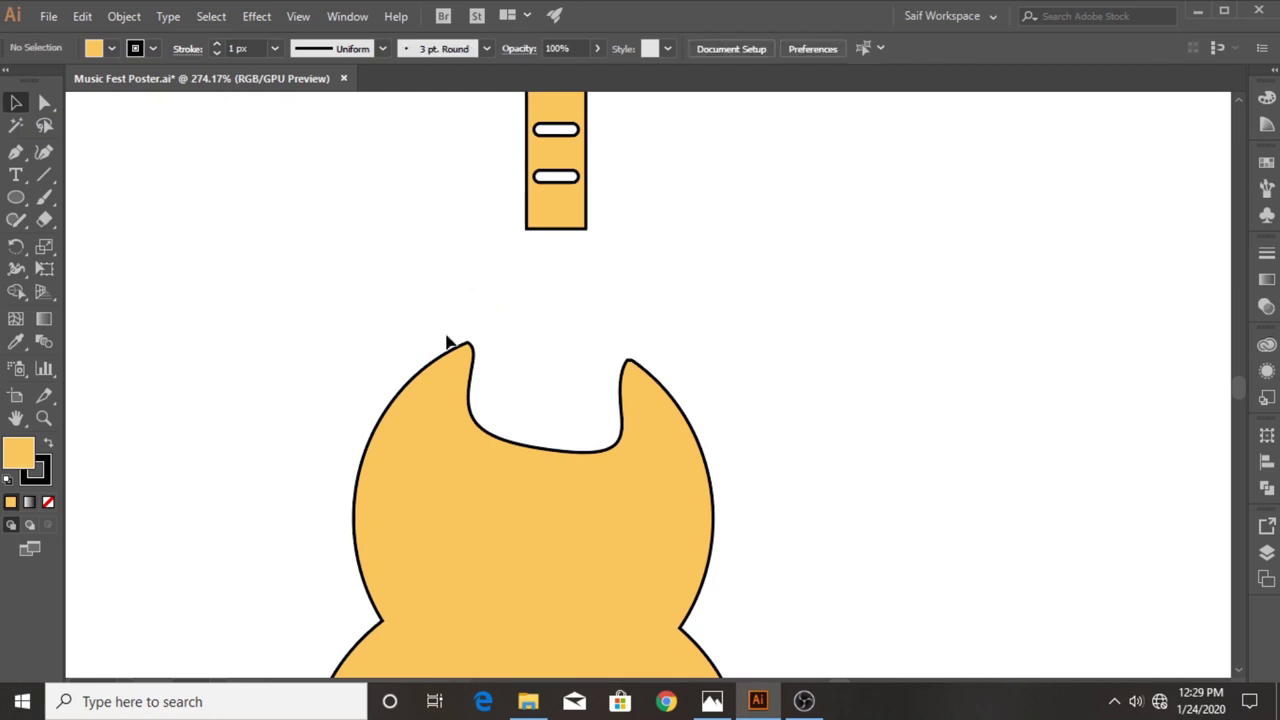
left_click(400, 420)
Round the tips of the left and right horns.
key("z")
left_click_drag(480, 413, 651, 389)
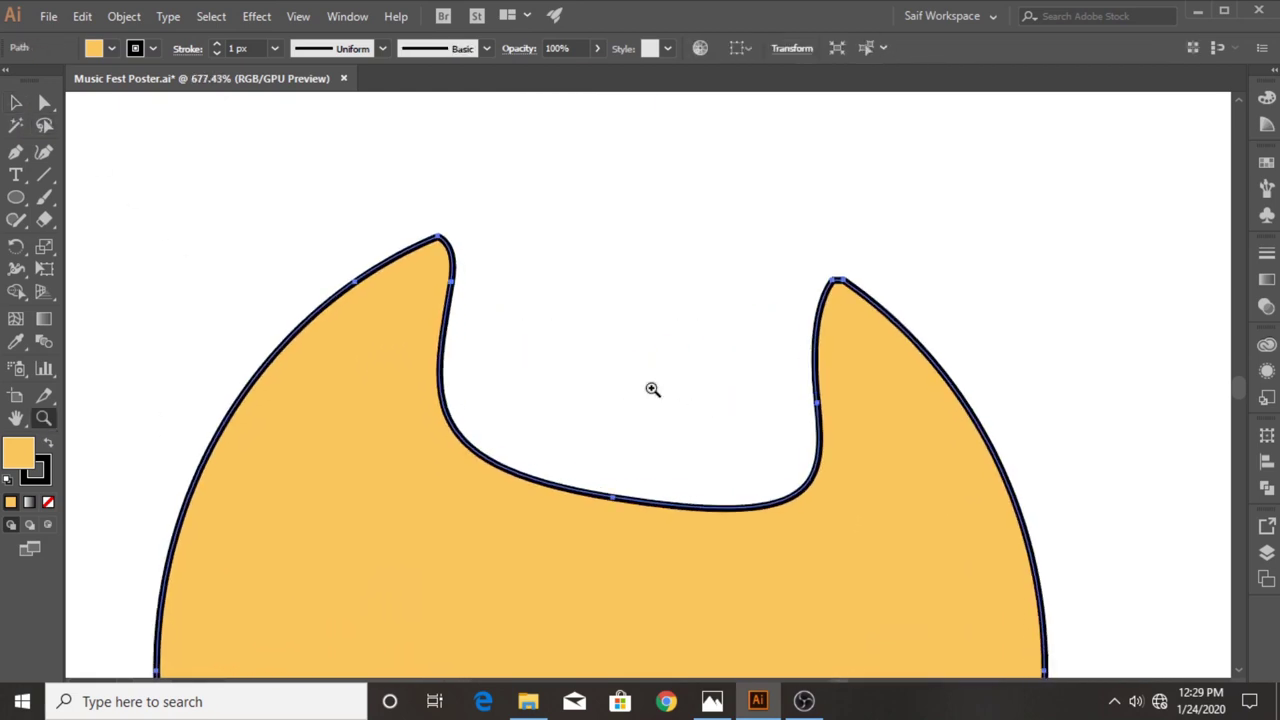
left_click(44, 103)
left_click_drag(839, 297, 840, 282)
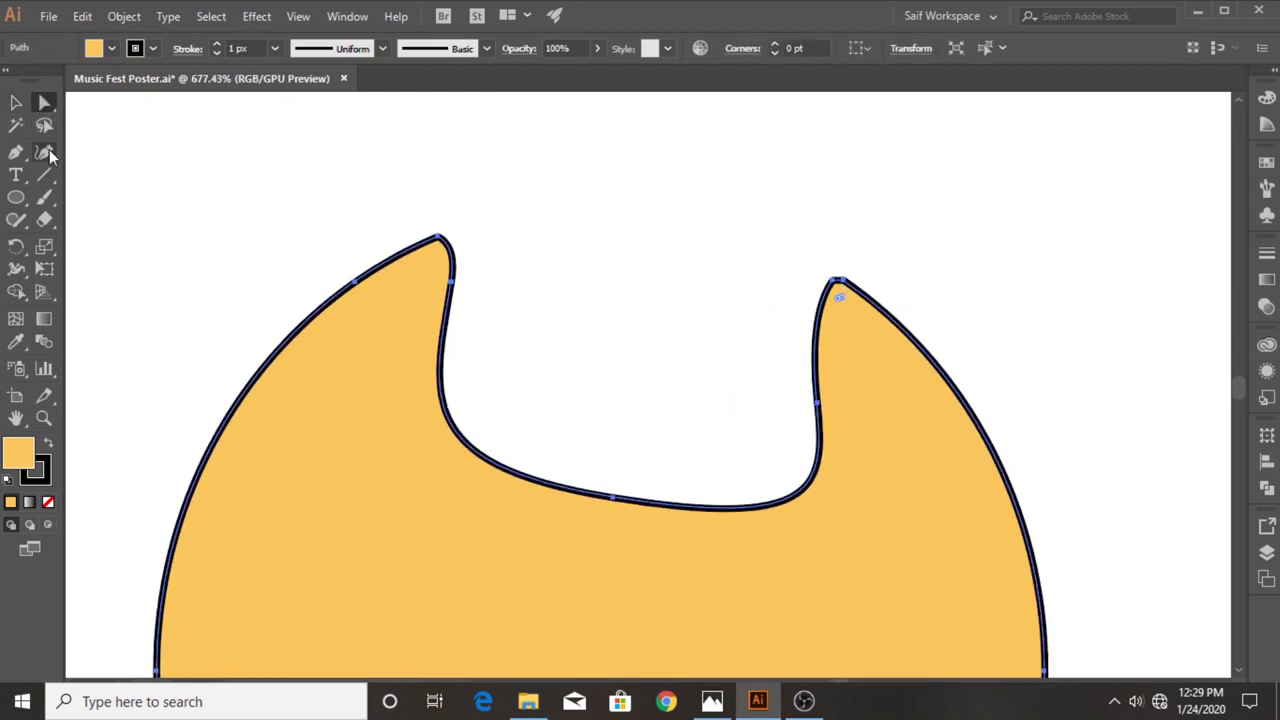
left_click_drag(437, 237, 409, 227)
left_click(44, 418)
left_click_drag(496, 359, 425, 458)
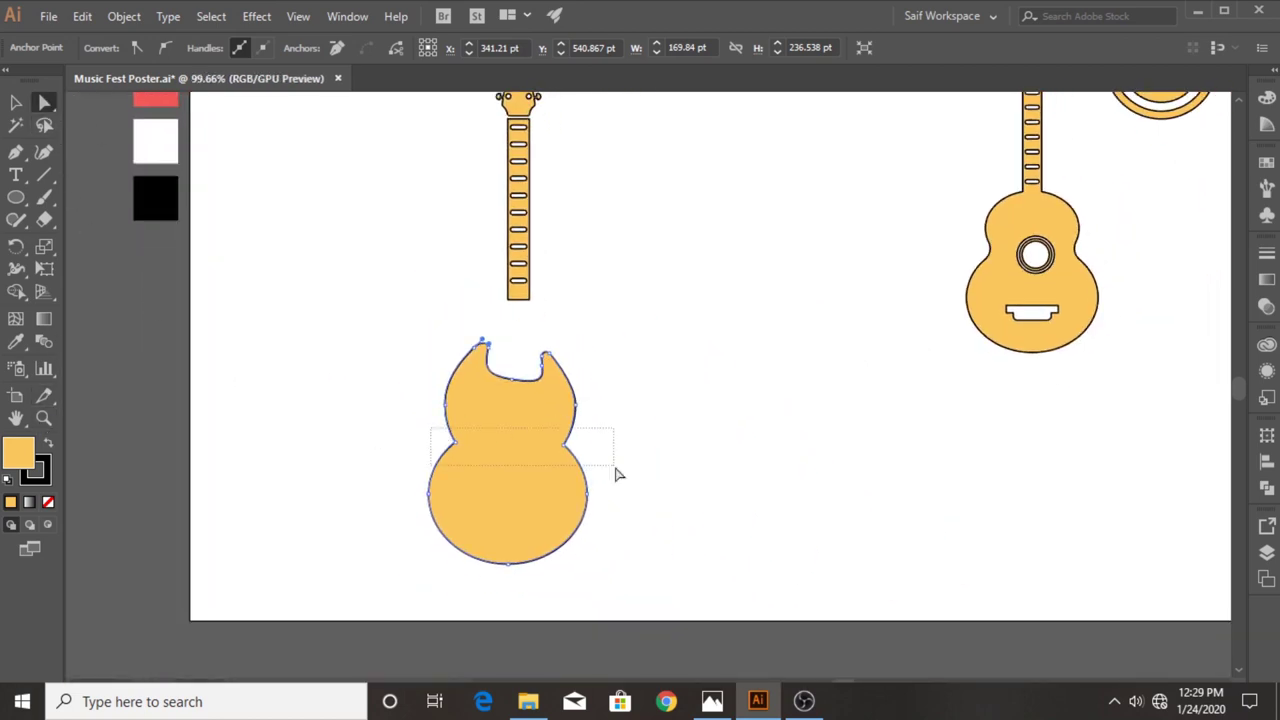
Draw two rounded rectangle slots on the upper and lower guitar body.
left_click_drag(617, 474, 586, 451)
left_click(337, 443)
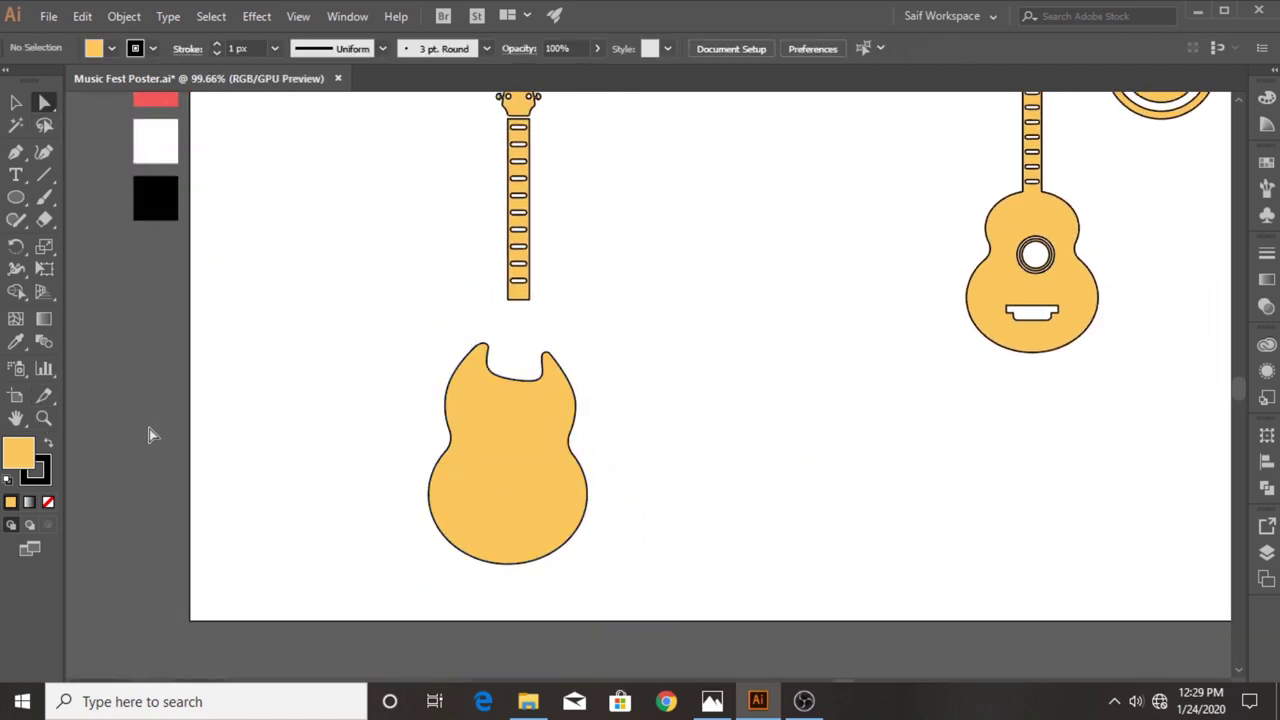
left_click(432, 545)
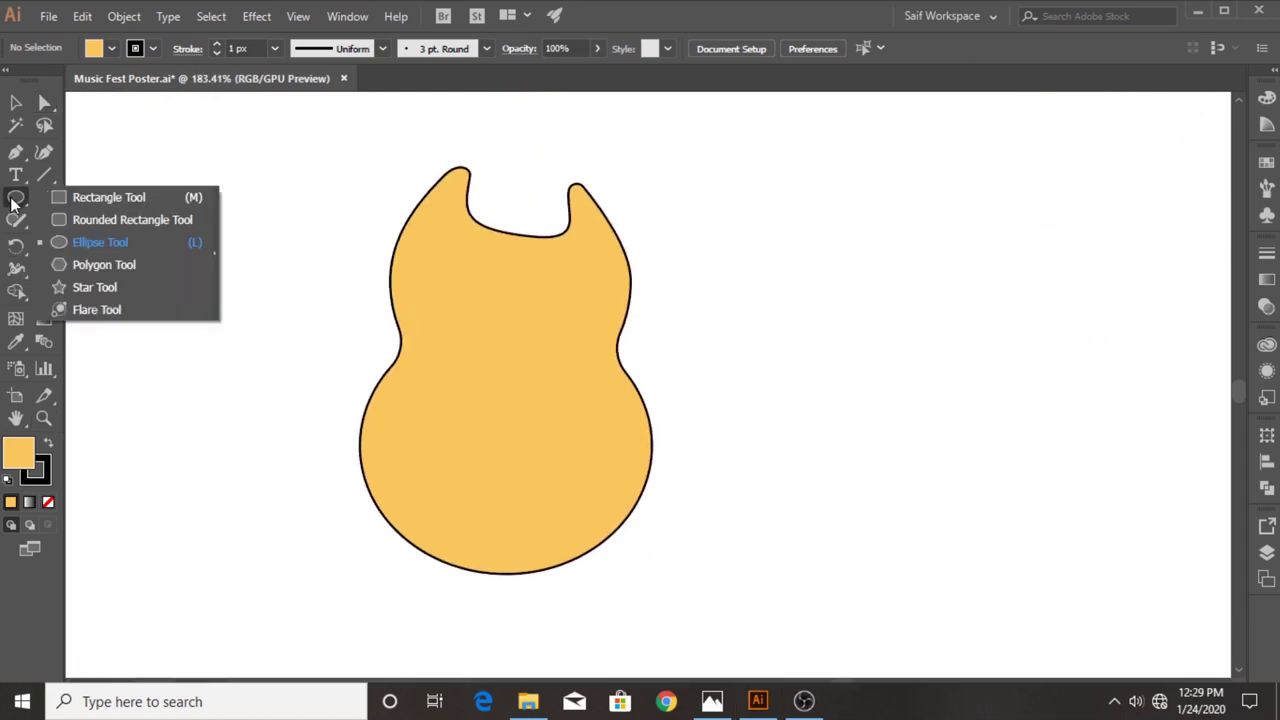
left_click_drag(10, 204, 80, 194)
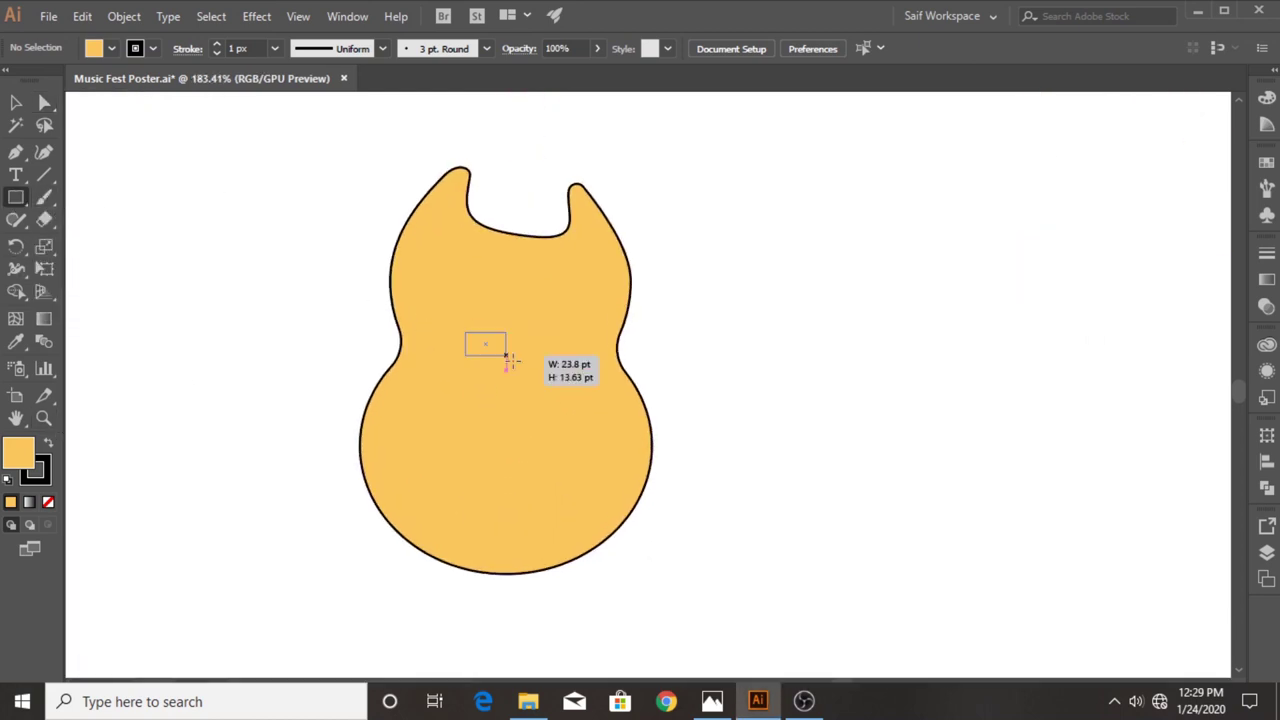
mouse_move(507, 357)
left_mouse_down()
mouse_move(568, 381)
mouse_move(528, 373)
left_mouse_up()
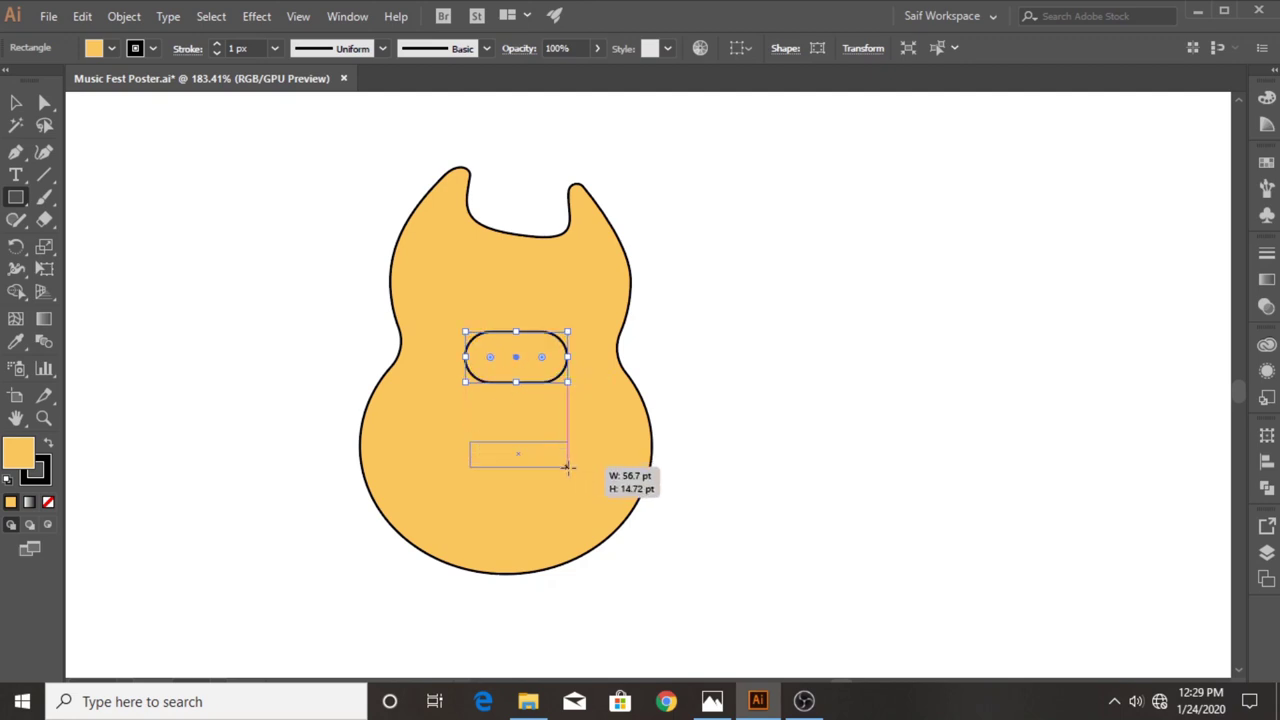
left_click_drag(567, 466, 569, 466)
left_click(44, 103)
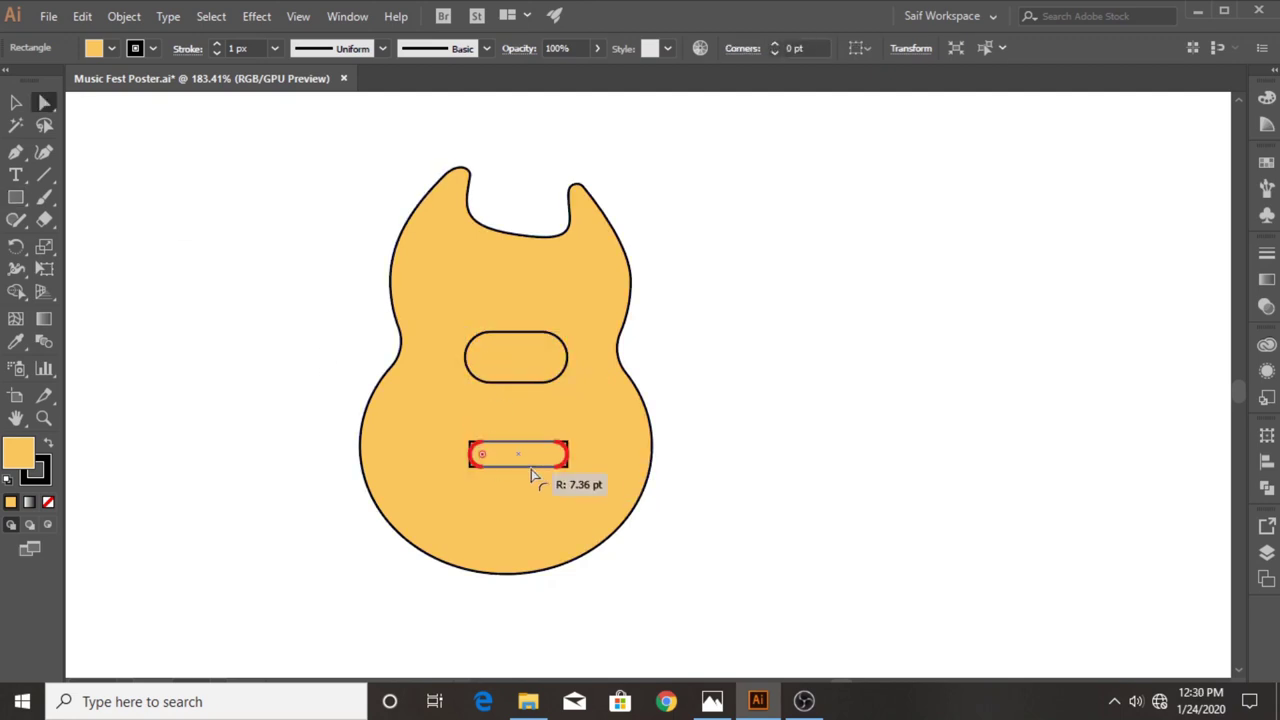
Center the slots horizontally on the body and punch both out with Shape Builder.
left_click(15, 103)
left_click_drag(214, 194, 578, 466)
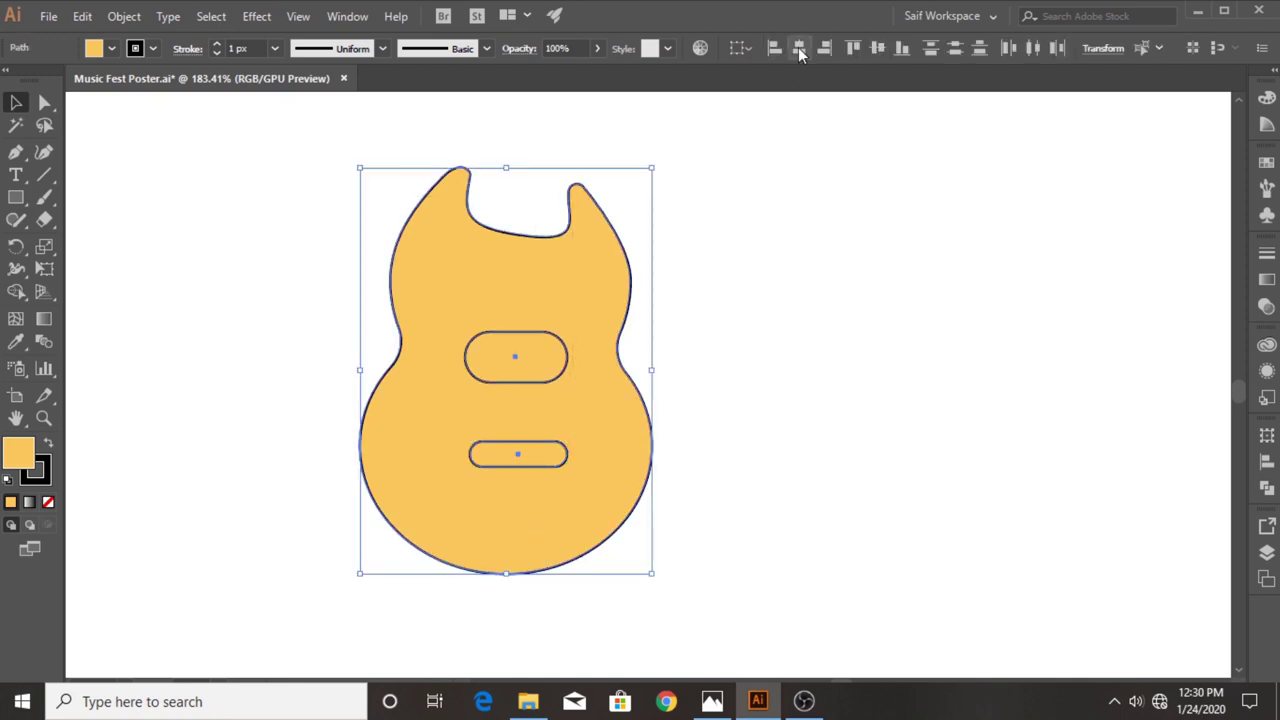
left_click(799, 49)
key("shift+m")
left_click(512, 365, "alt")
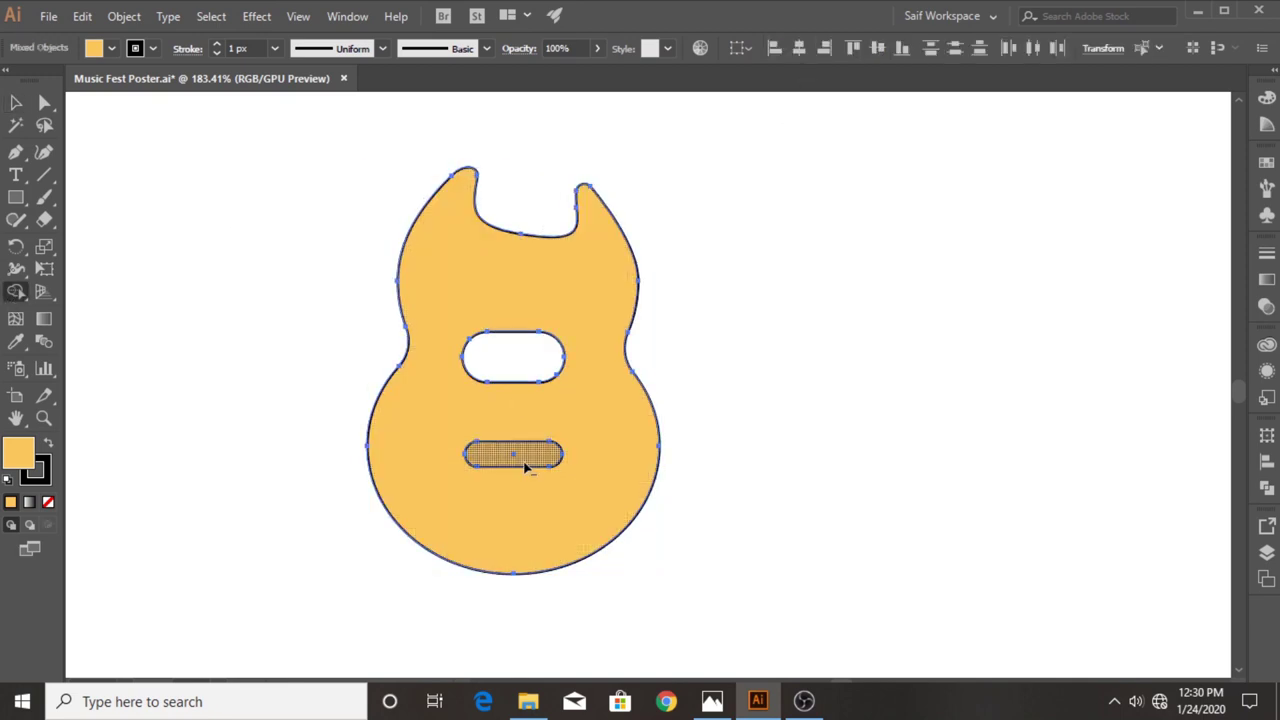
left_click(513, 455, "alt")
scroll(497, 257, "down", 3)
scroll(468, 367, "down", 2)
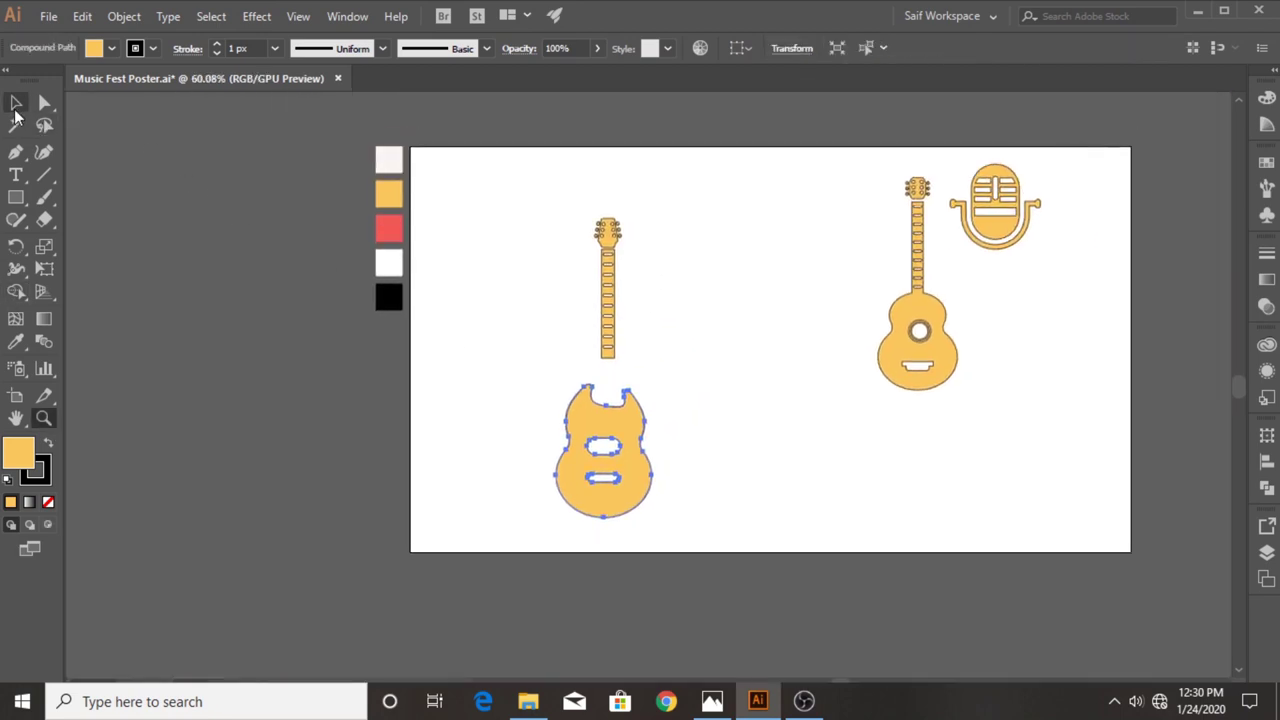
Move the body up under the neck, shrink it and centre it.
left_click(15, 103)
left_click_drag(630, 430, 636, 386)
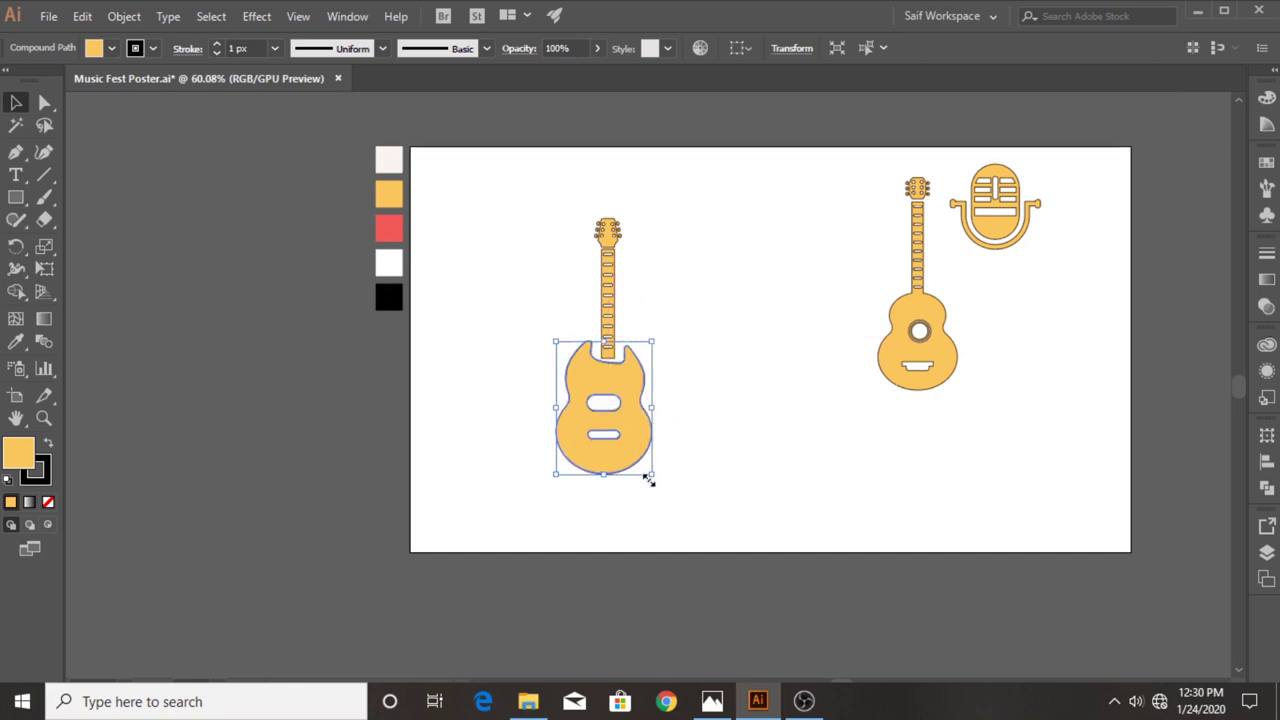
left_click_drag(649, 481, 626, 450)
left_click_drag(614, 395, 628, 385)
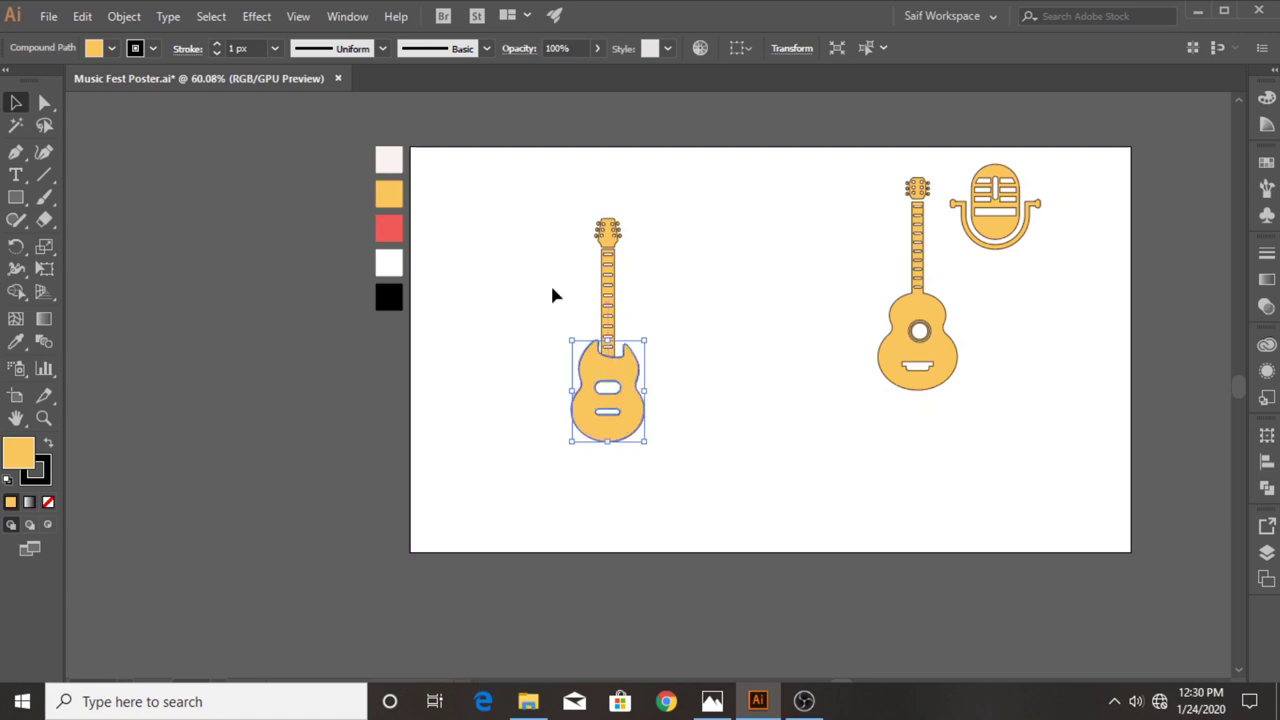
left_click(607, 257, "shift")
left_click(715, 215)
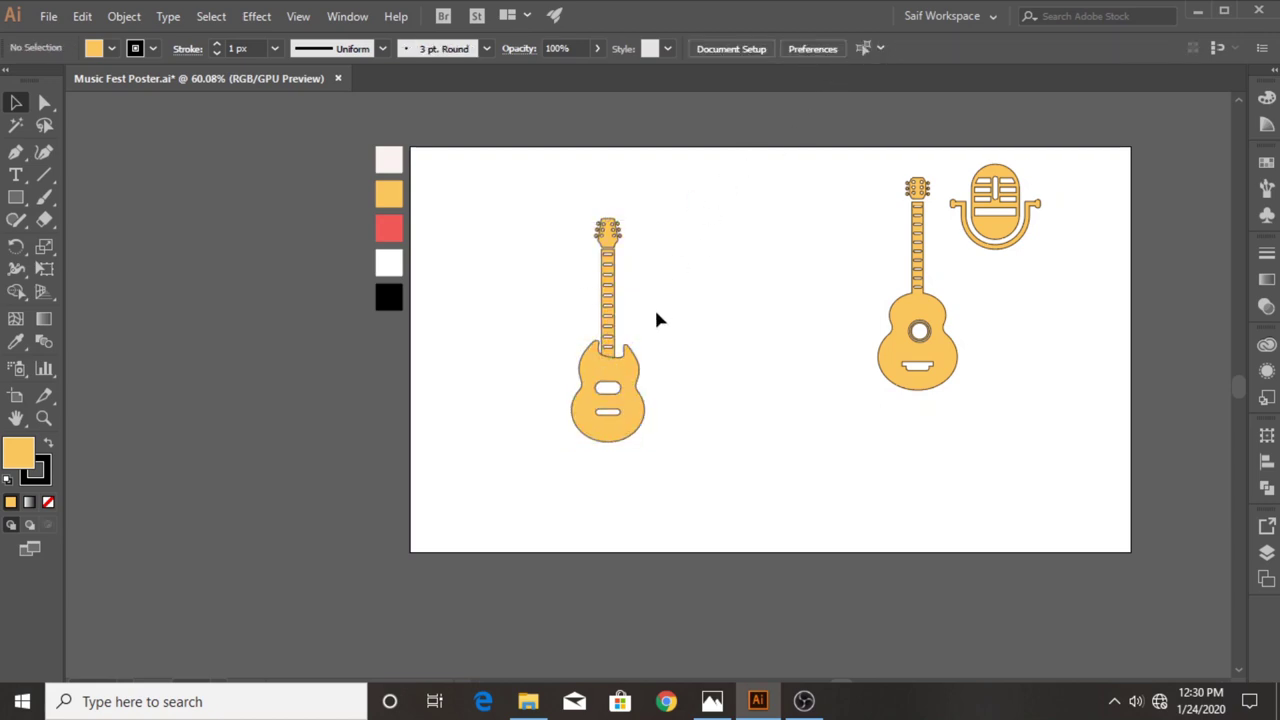
Isolate the guitar body and widen it slightly to the left.
left_click(43, 419)
left_click(612, 312)
key("v")
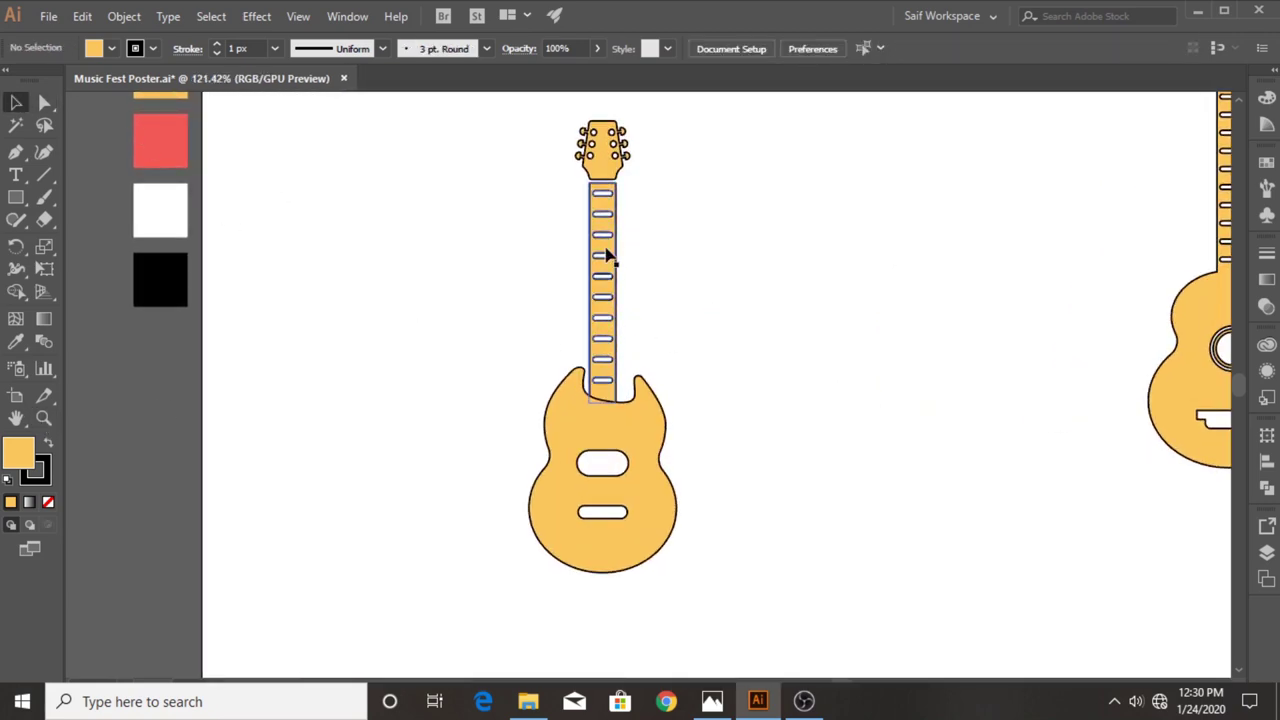
left_click_drag(482, 340, 600, 437)
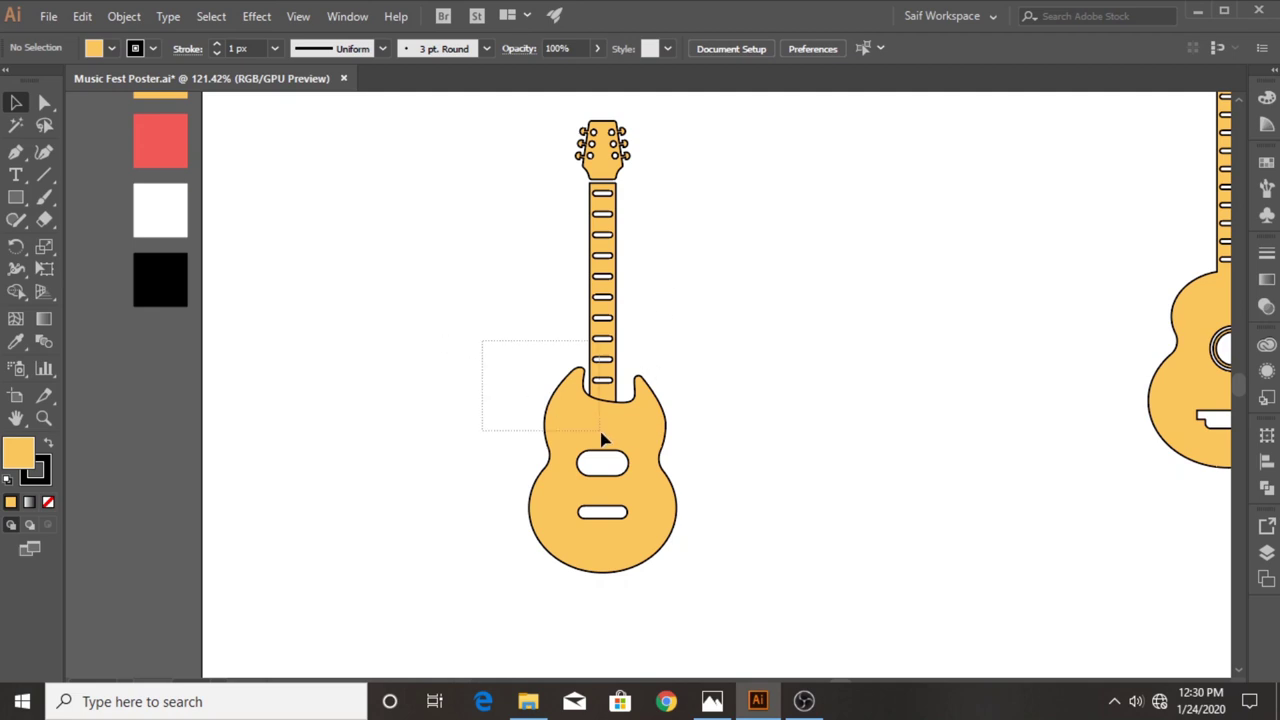
double_click(590, 432)
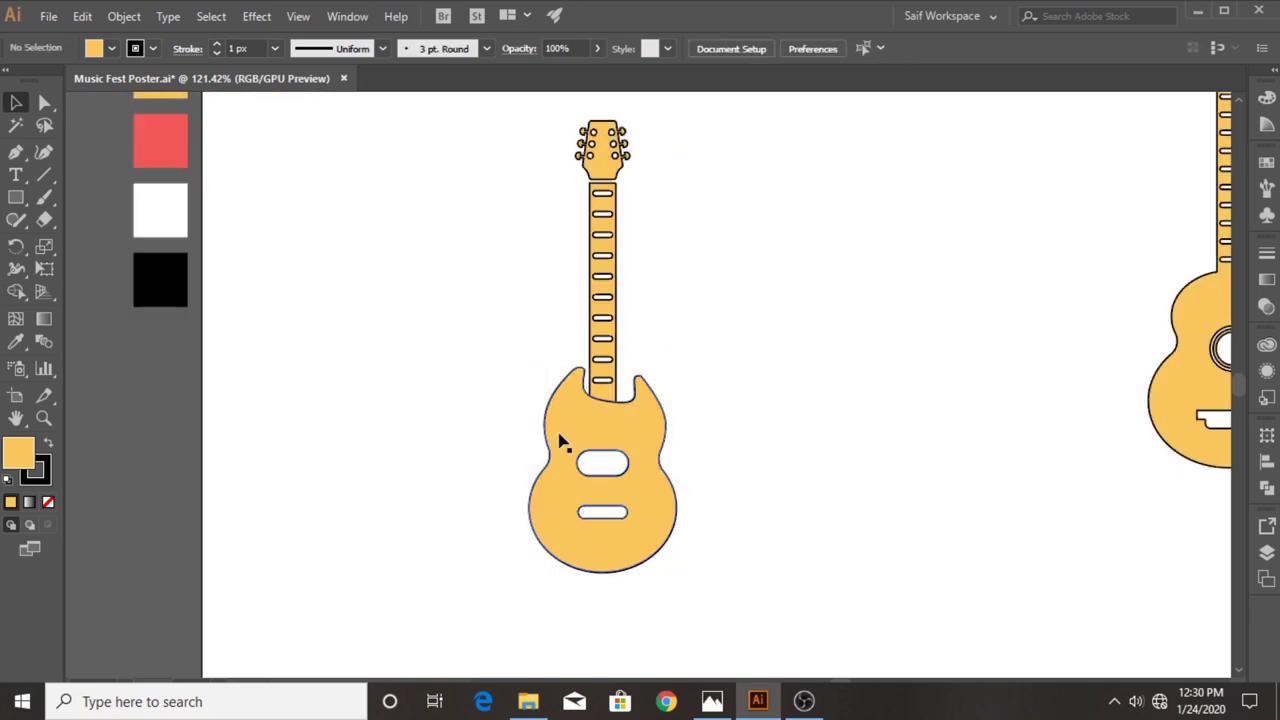
left_click(540, 461)
left_click_drag(532, 469, 523, 466)
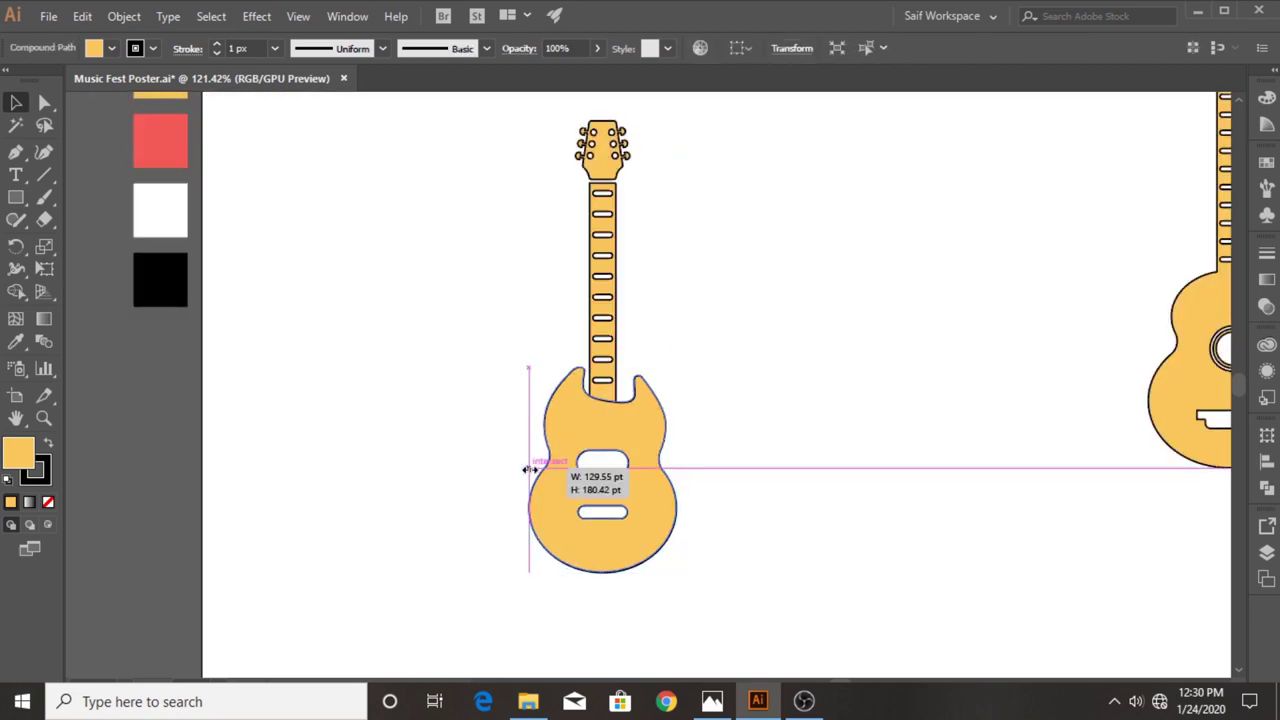
Merge the neck and body into one electric guitar with Shape Builder.
left_click_drag(529, 334, 600, 420)
left_click(16, 291)
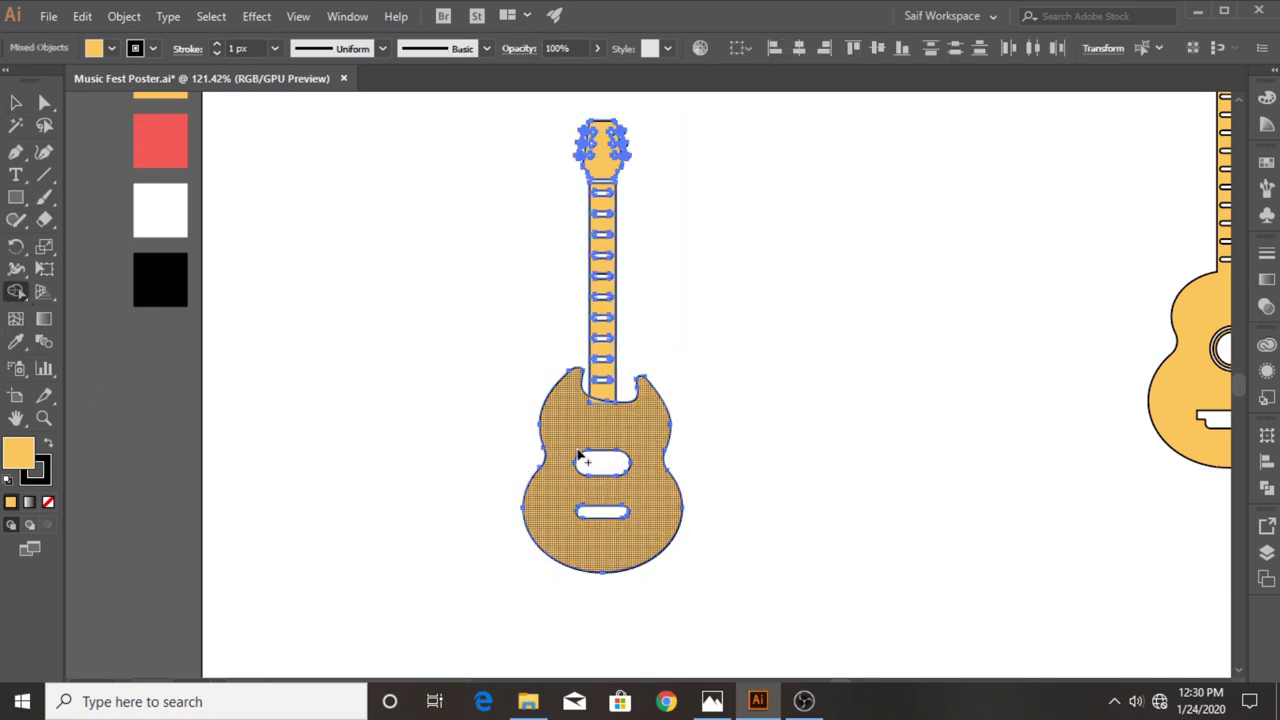
key("v")
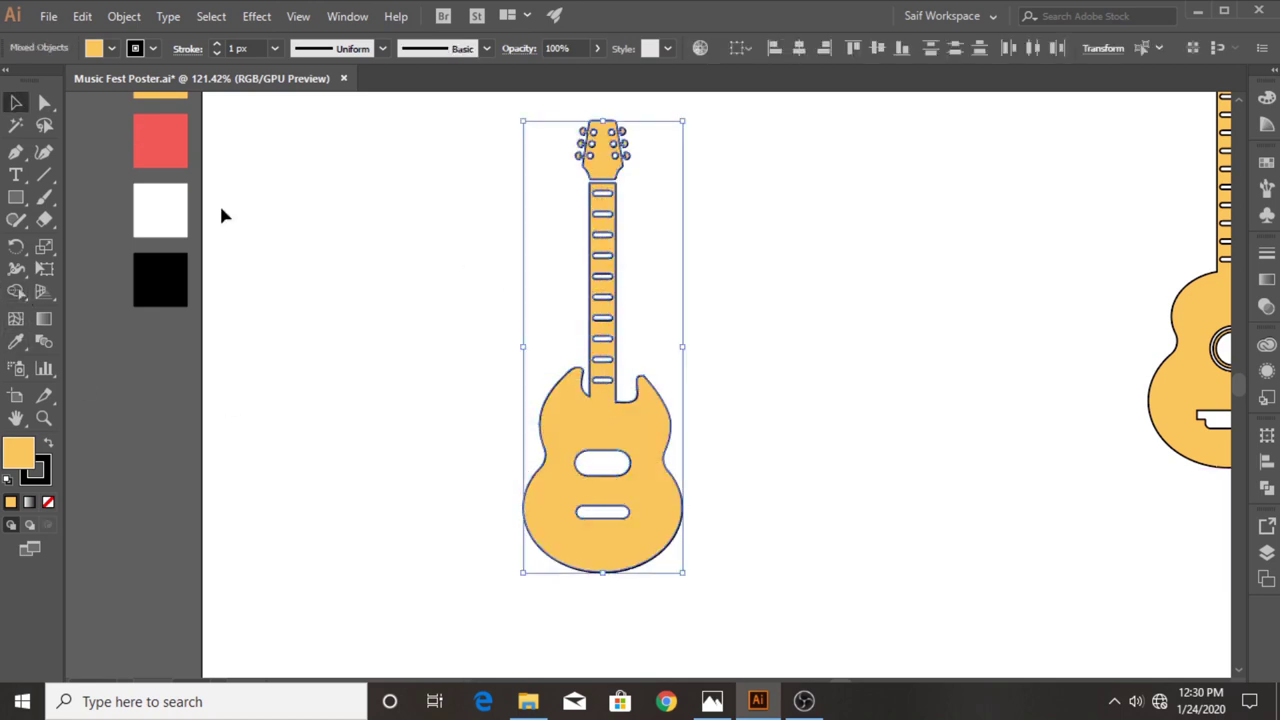
left_click(628, 427)
left_click(693, 434)
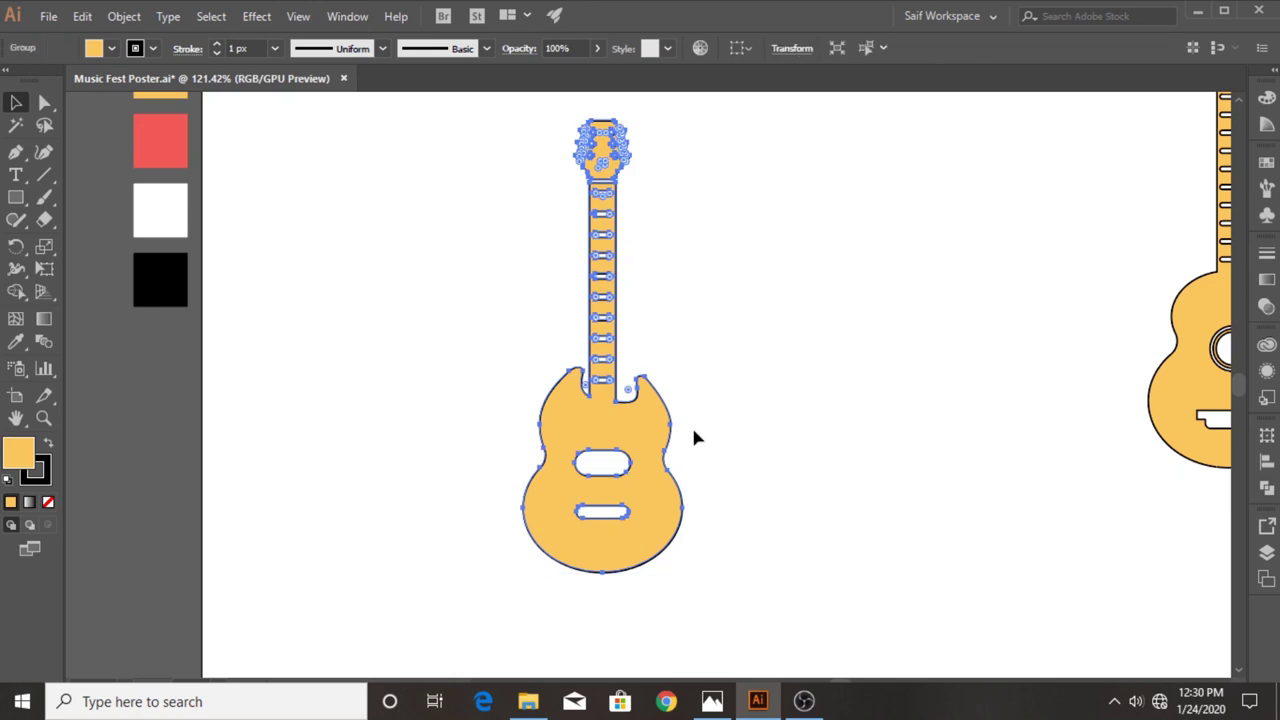
Move the electric guitar beside the acoustic guitar and group the two guitars.
scroll(635, 277, "down", 5)
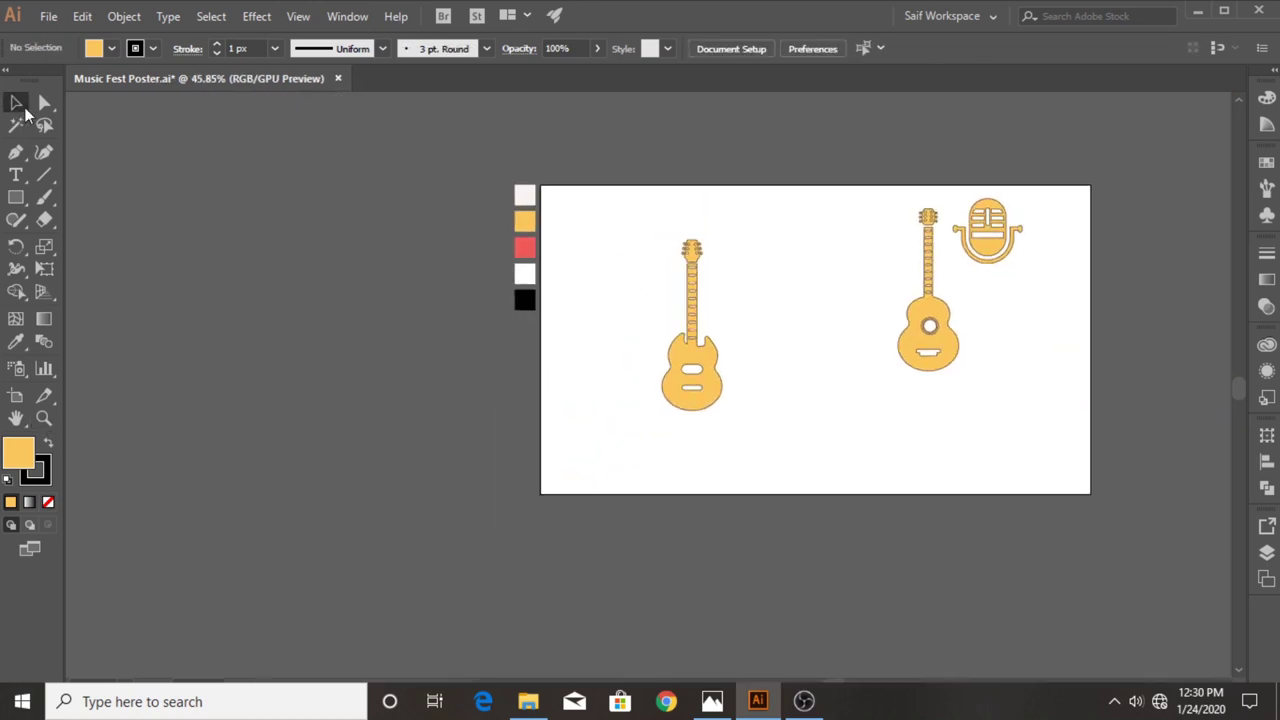
left_click_drag(706, 355, 871, 320)
left_click(928, 351, "shift")
key("ctrl+g")
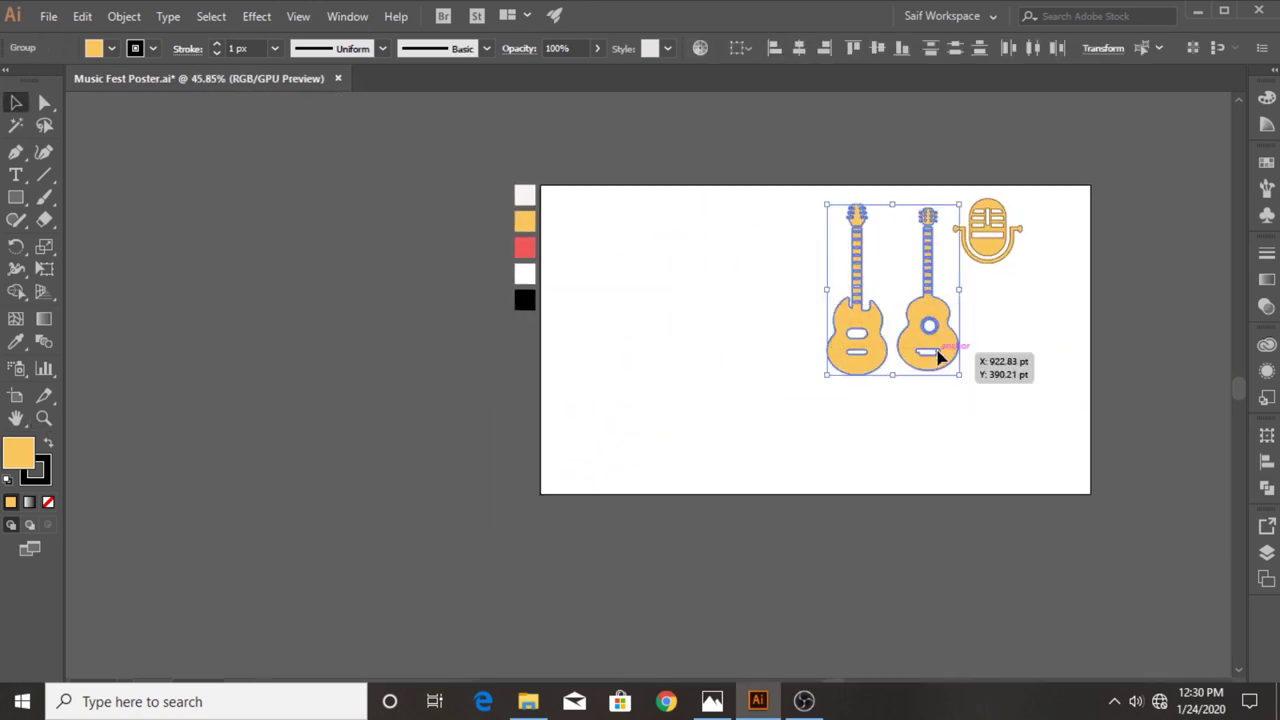
left_click(231, 418)
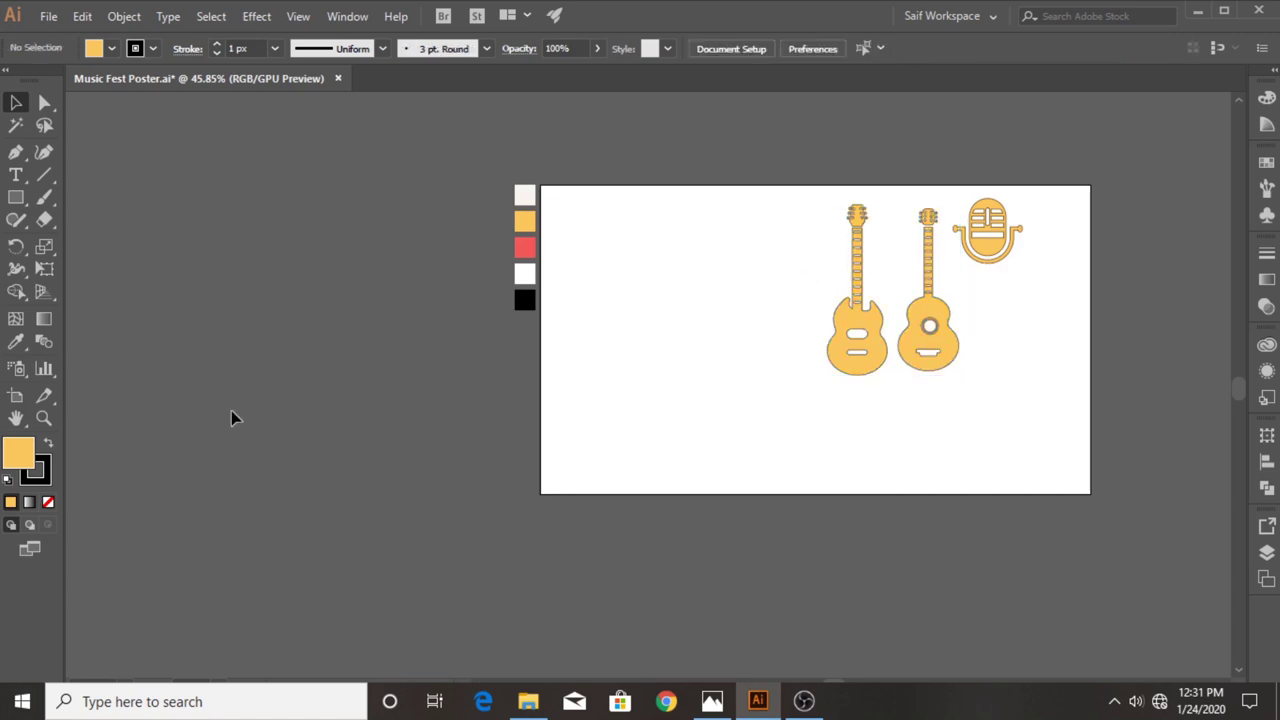
Draw a slightly tilted oval note head and place a copy to its right.
left_click(43, 419)
left_click_drag(797, 391, 653, 477)
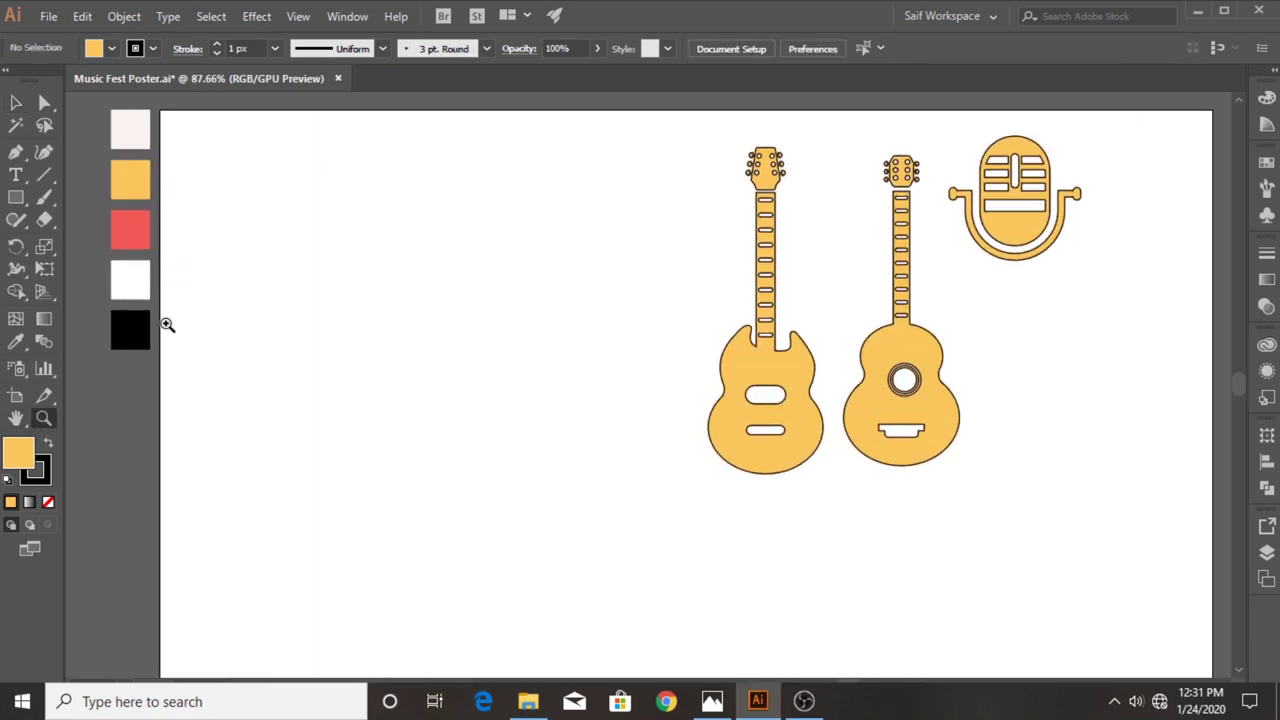
left_click_drag(15, 196, 75, 243)
left_click_drag(341, 333, 427, 373)
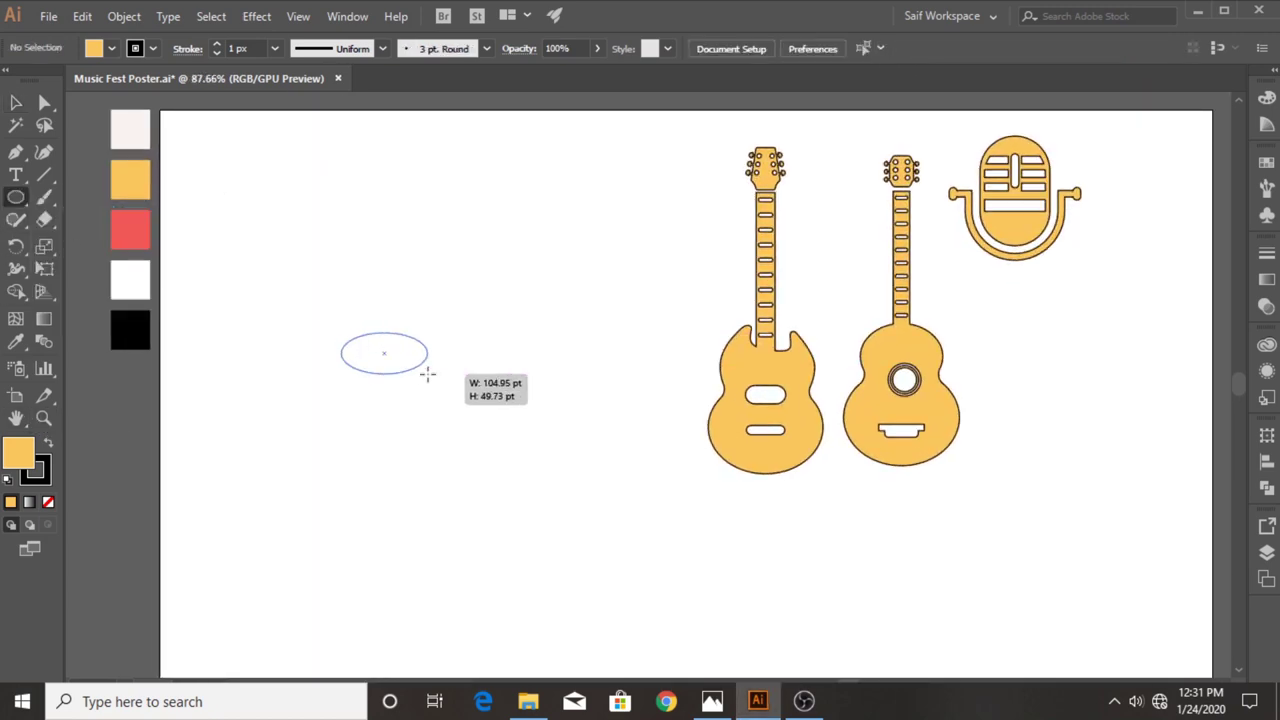
key("v")
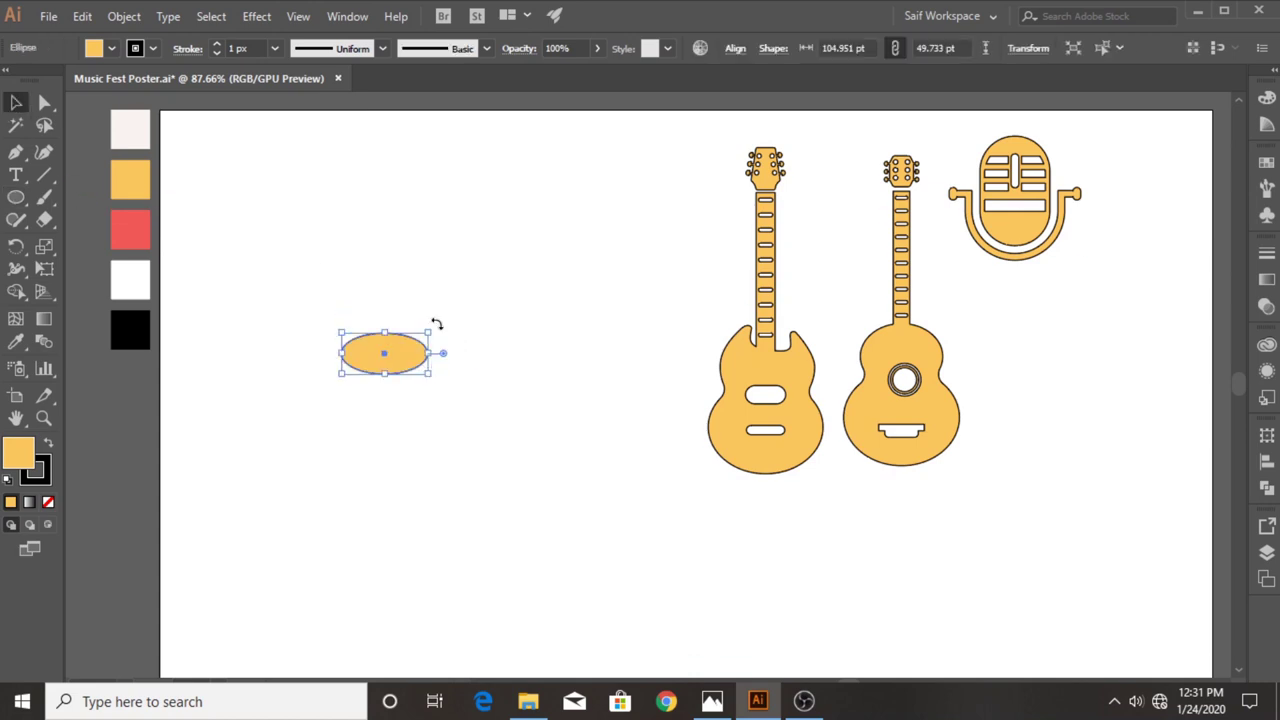
left_click_drag(436, 324, 432, 316)
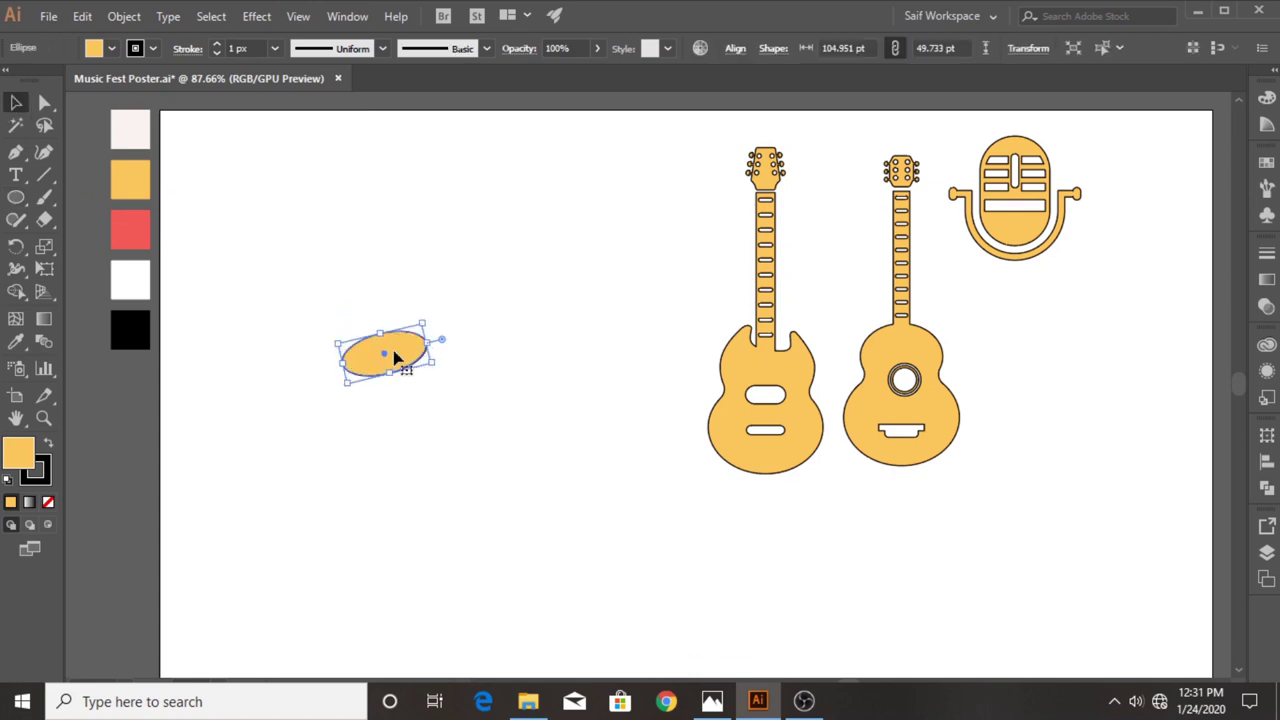
left_click_drag(395, 358, 551, 357)
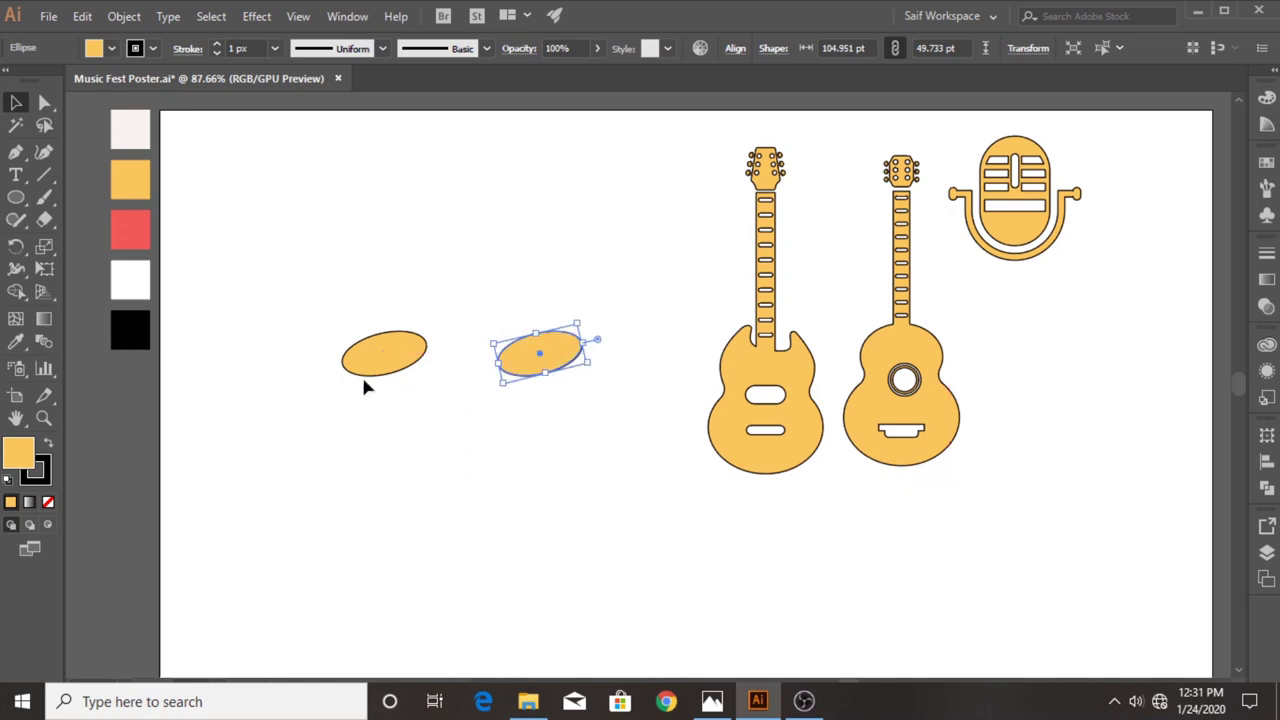
Draw a thin rectangle stem on the first oval and copy it to the second.
left_click(40, 417)
left_click(541, 318)
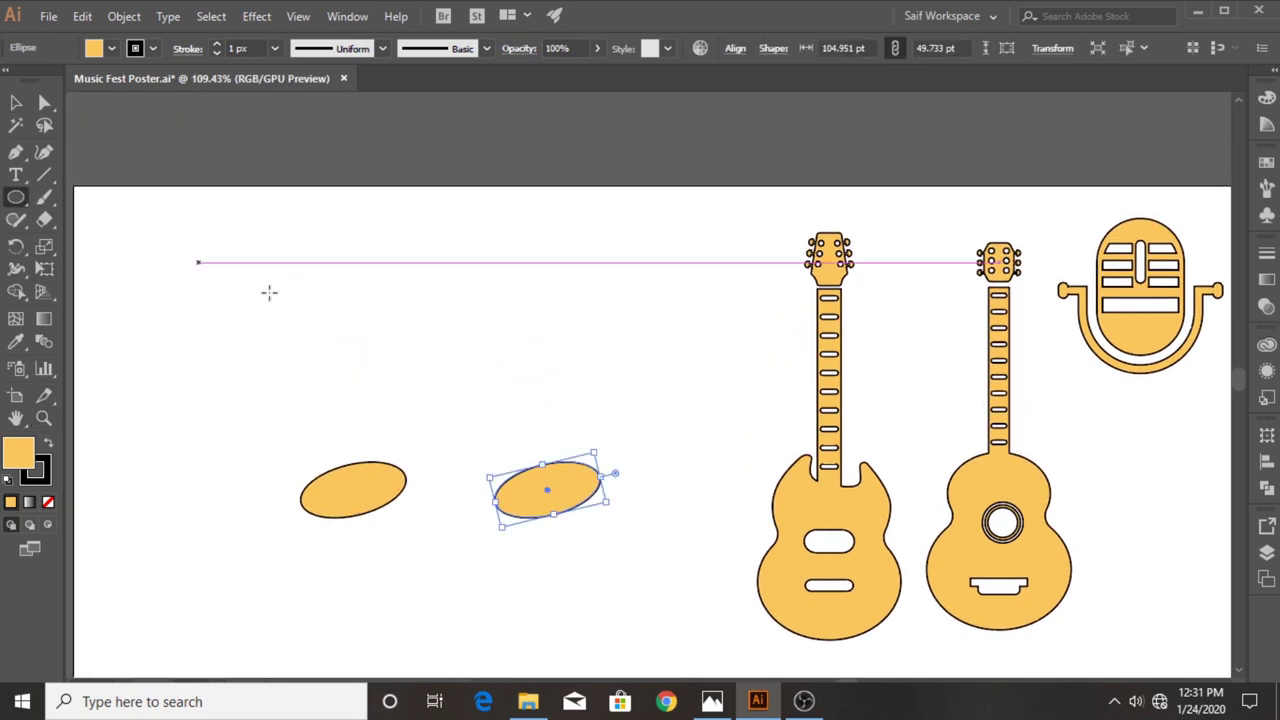
left_click(14, 197)
left_click(100, 194)
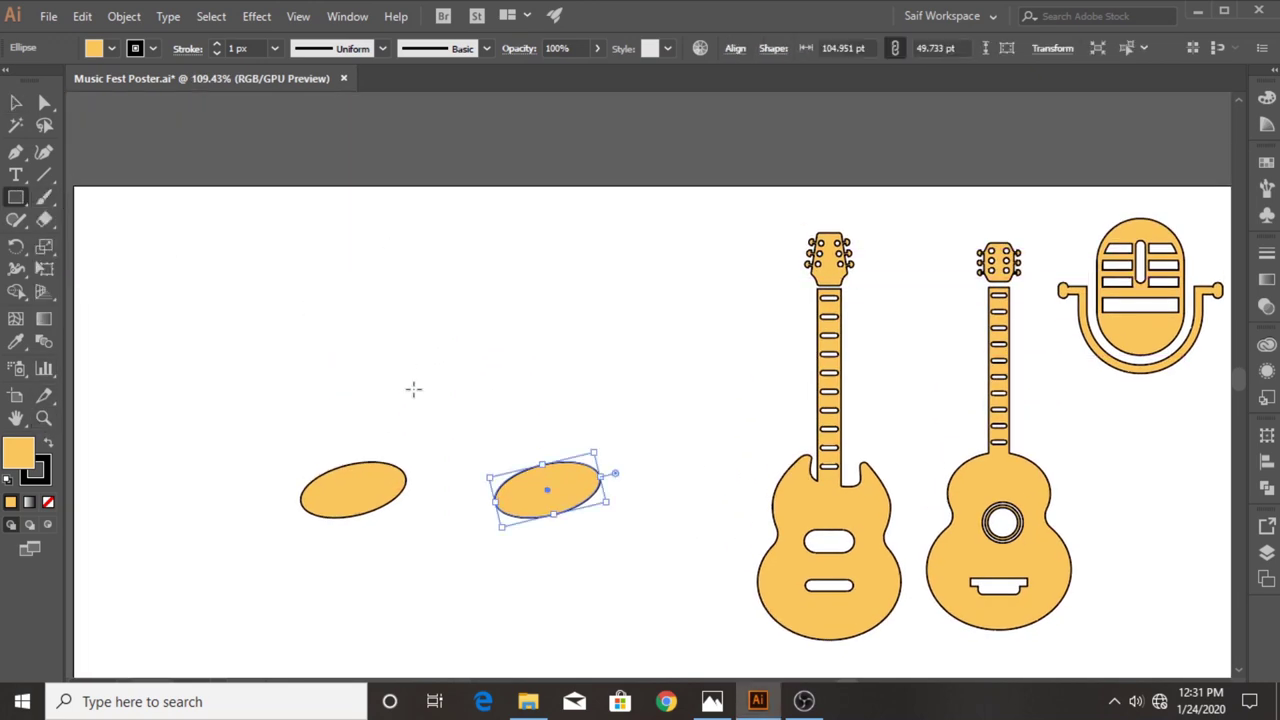
left_click_drag(405, 477, 391, 258)
key("v")
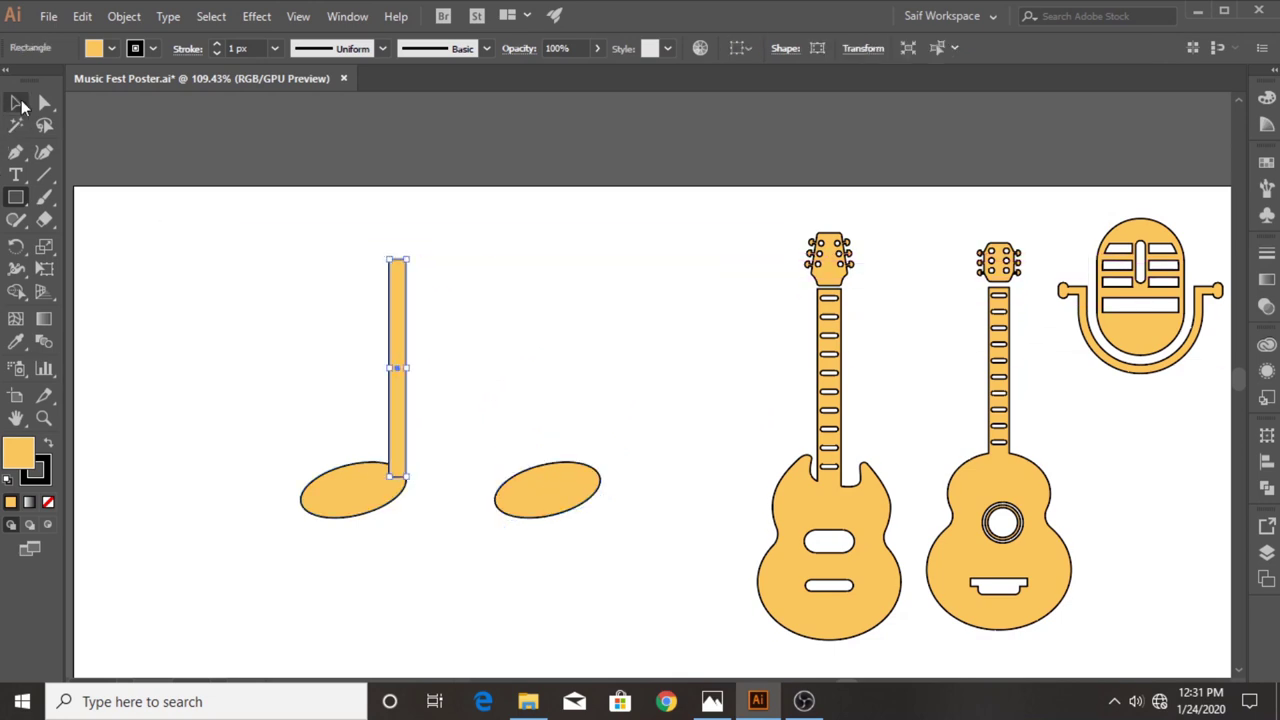
left_click(385, 432)
left_click_drag(397, 451, 592, 456)
Draw a beam bar across both stem tops and select all note parts.
left_click(15, 199)
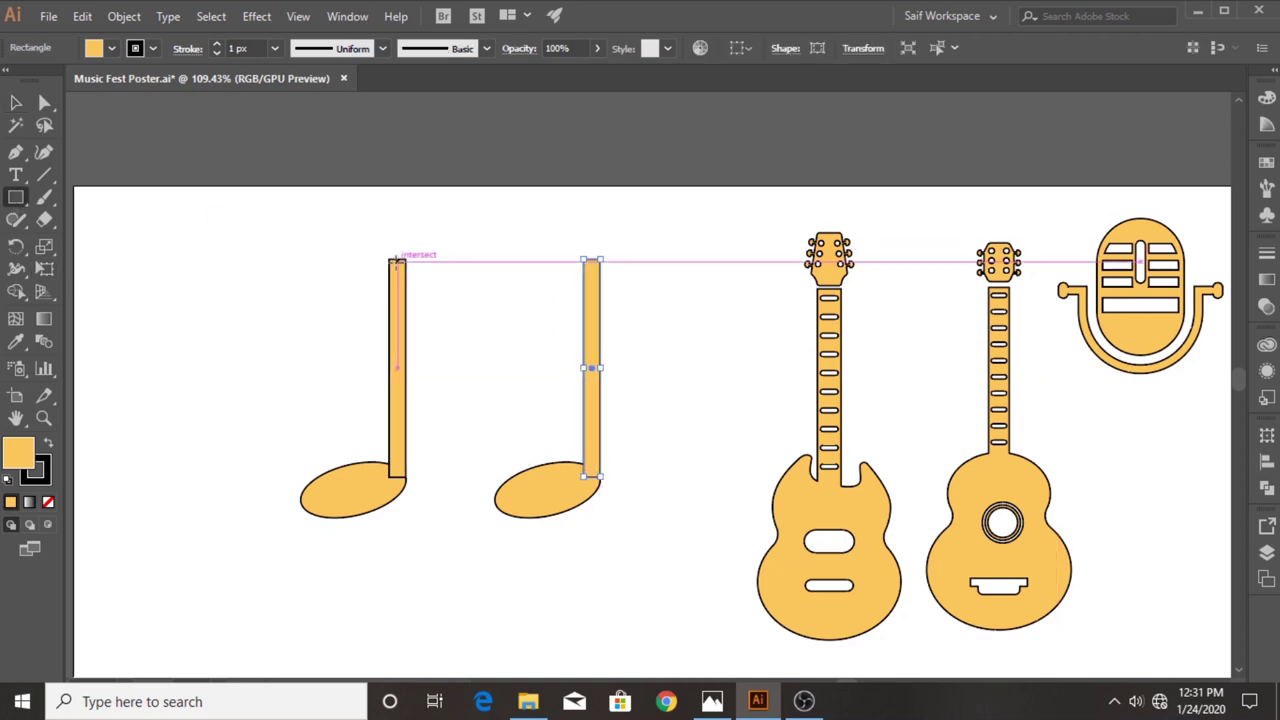
left_click_drag(389, 259, 603, 305)
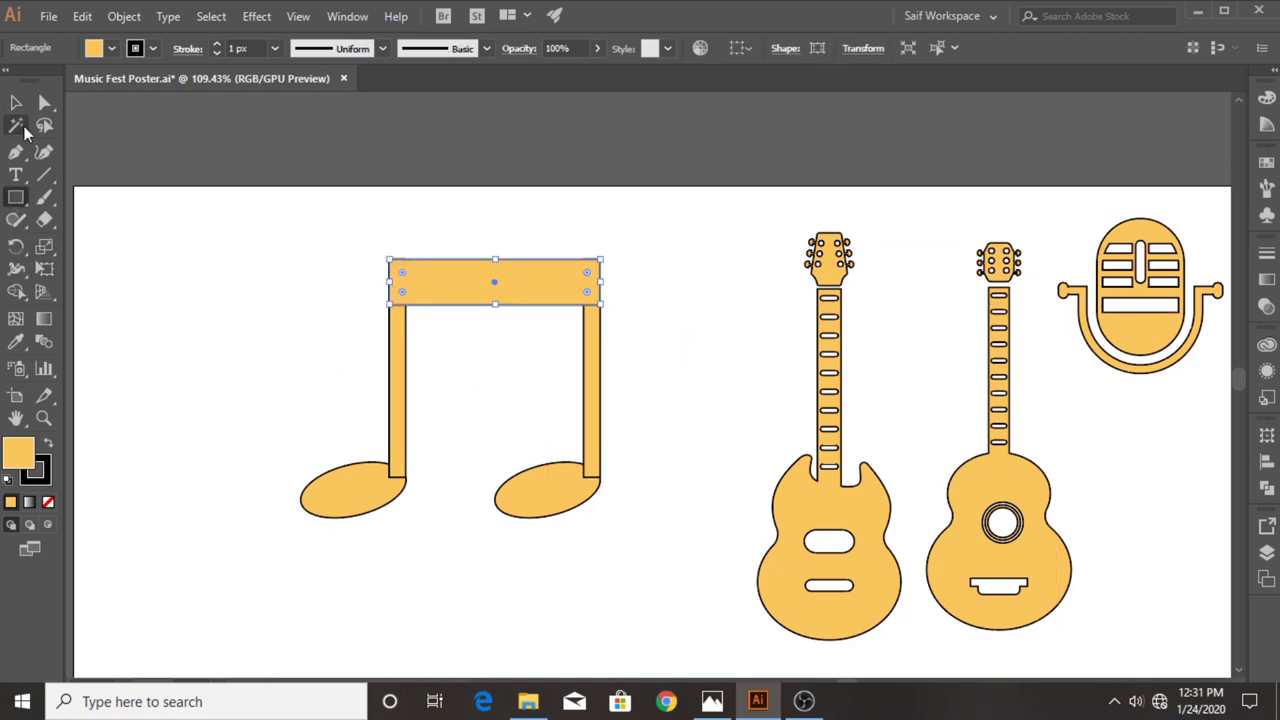
left_click_drag(360, 340, 598, 572)
Copy the right note to the far left and unite the beam with both notes.
left_click(1266, 487)
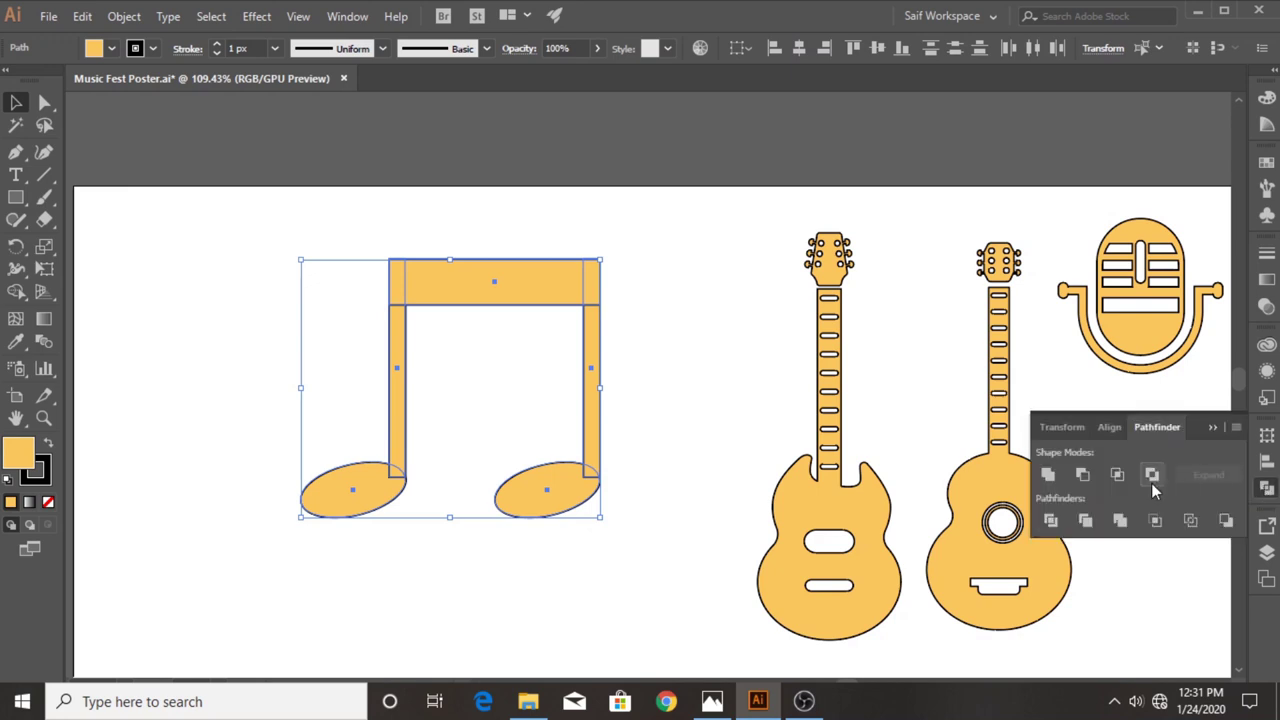
left_click_drag(510, 434, 663, 558)
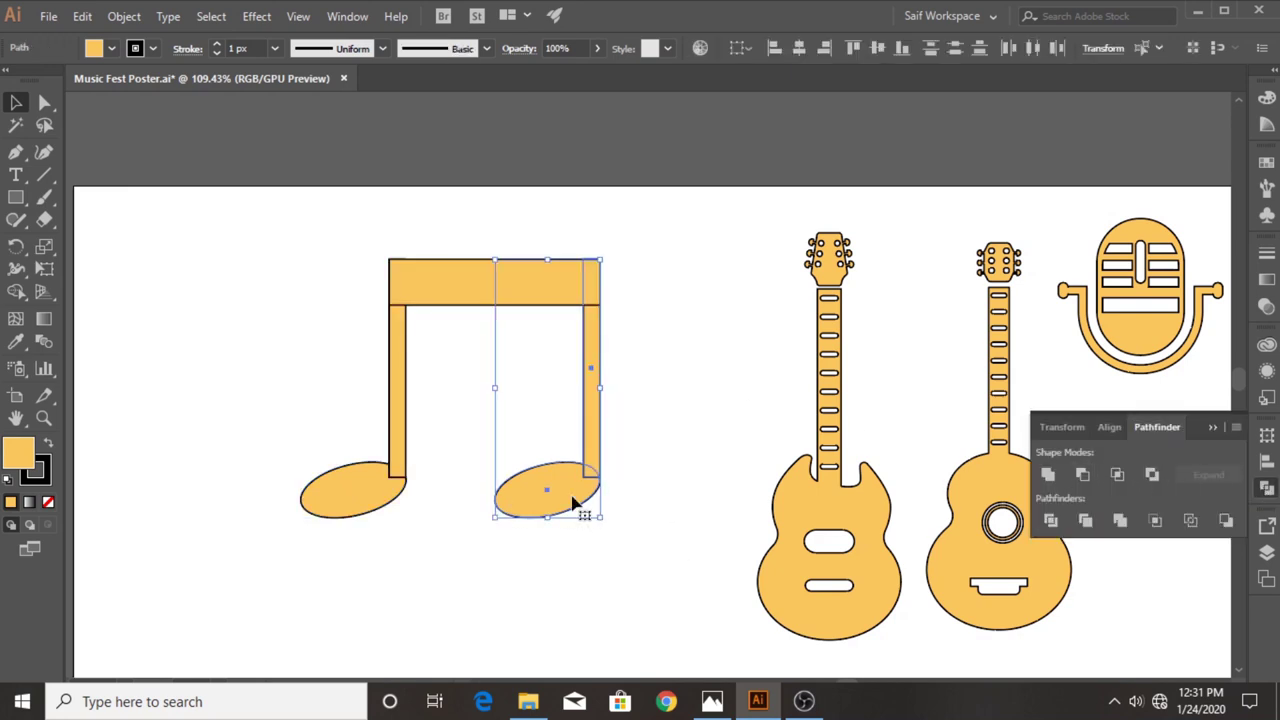
left_click_drag(565, 505, 159, 499)
left_click_drag(343, 251, 650, 525)
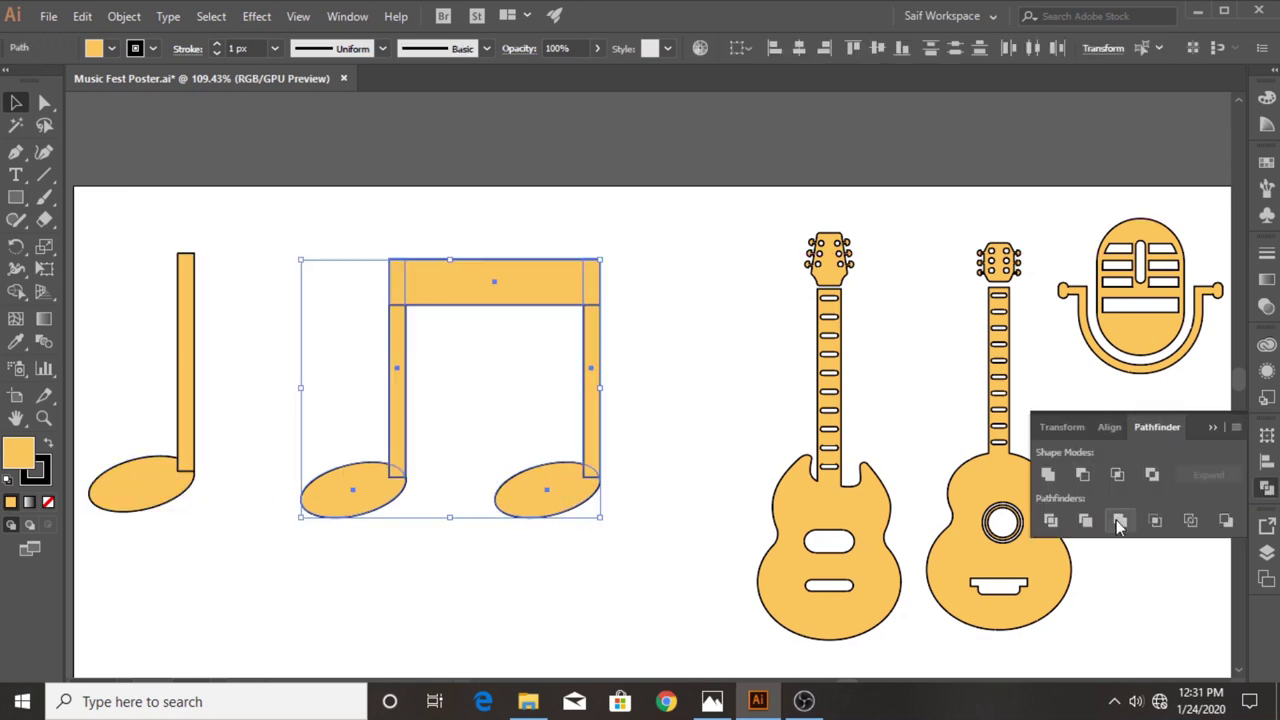
left_click(1047, 474)
Round the stem tops of the single note and the beamed pair with live corners.
left_click_drag(120, 330, 223, 498)
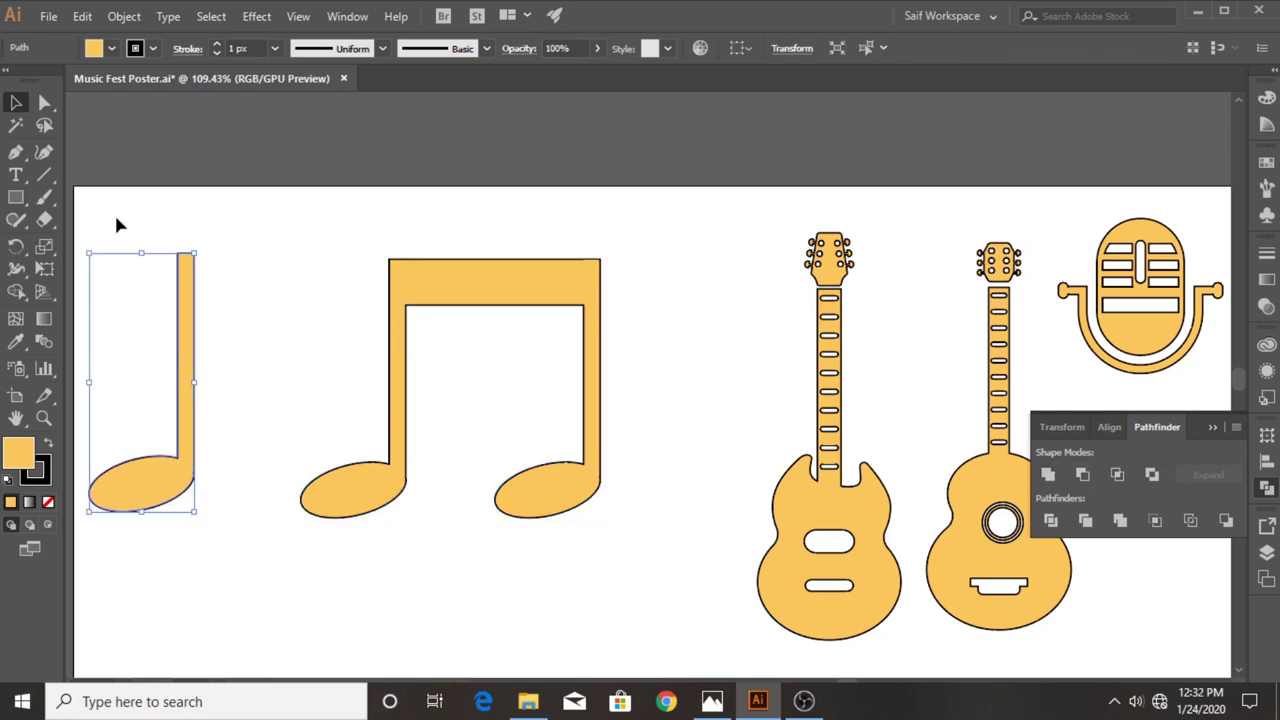
key("a")
left_click_drag(155, 237, 196, 283)
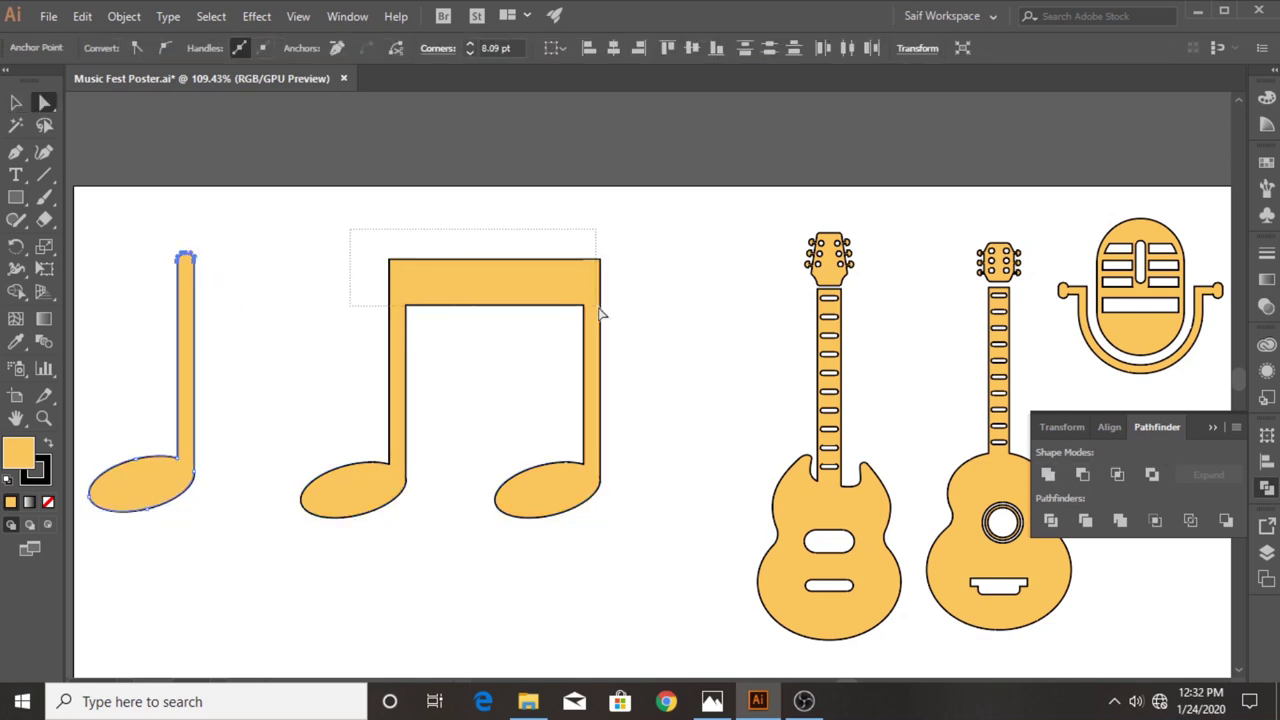
mouse_move(599, 310)
left_mouse_down()
mouse_move(567, 328)
mouse_move(578, 326)
left_mouse_up()
key("v")
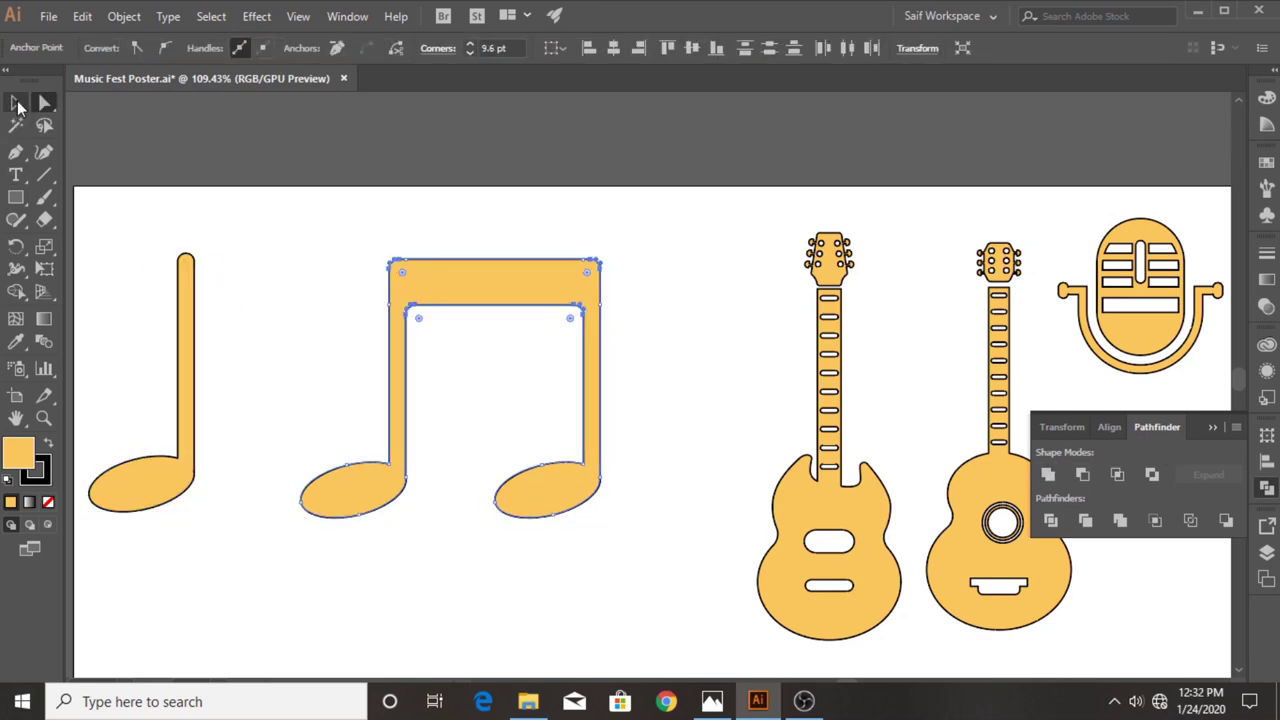
left_click(153, 224)
scroll(136, 402, "down", 3)
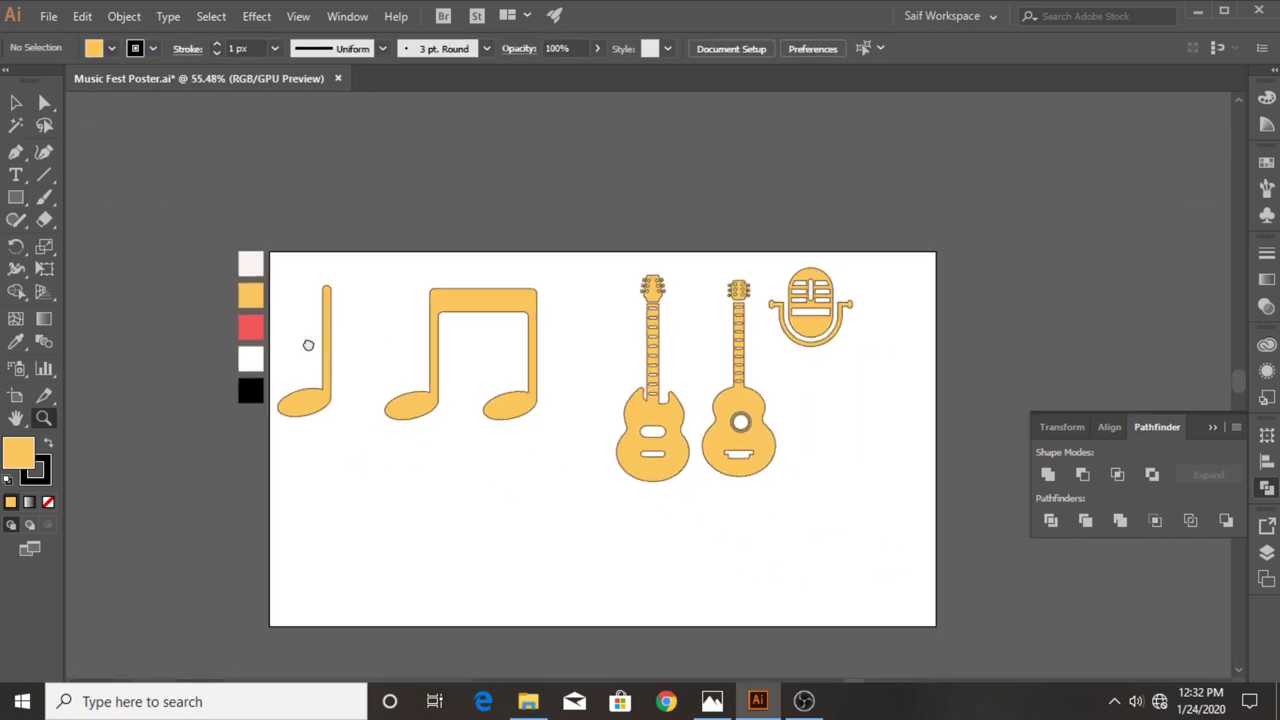
Fill both music notes with the black swatch using the Eyedropper.
left_click_drag(320, 284, 540, 404)
key("i")
left_click(260, 391)
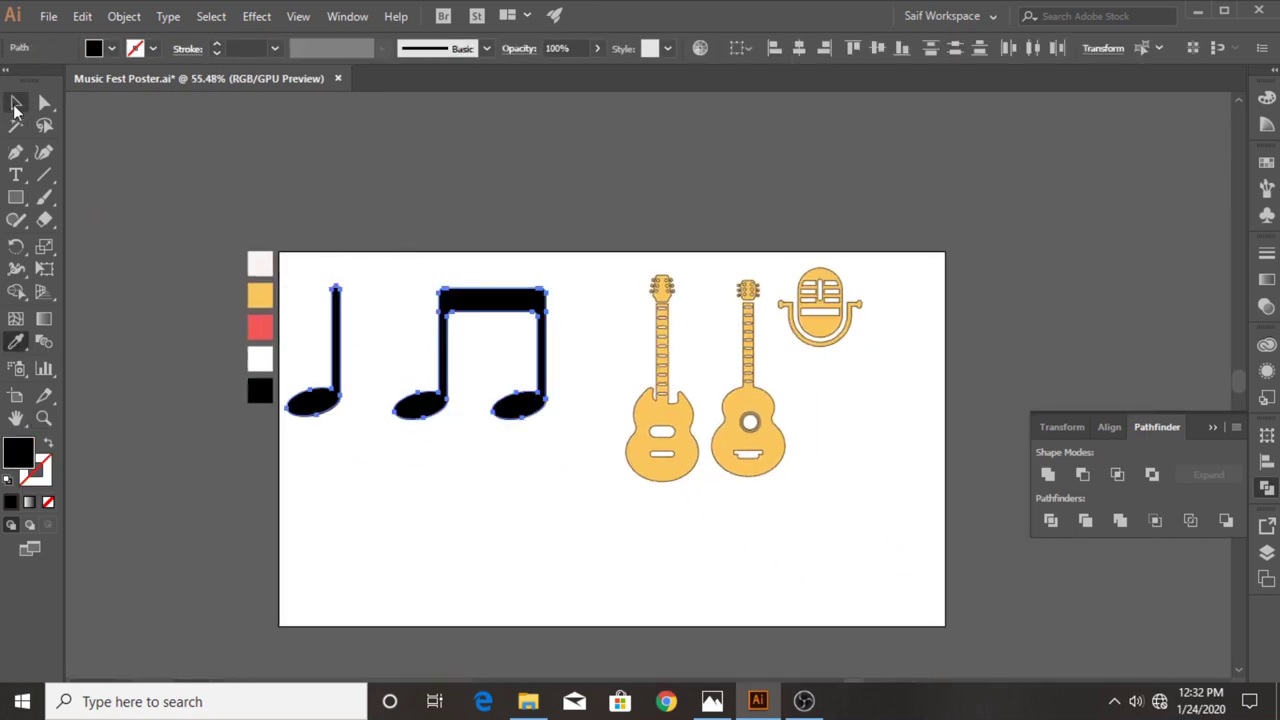
key("v")
Shrink the black notes and move them just left of the electric guitar's headstock.
left_click_drag(547, 287, 416, 394)
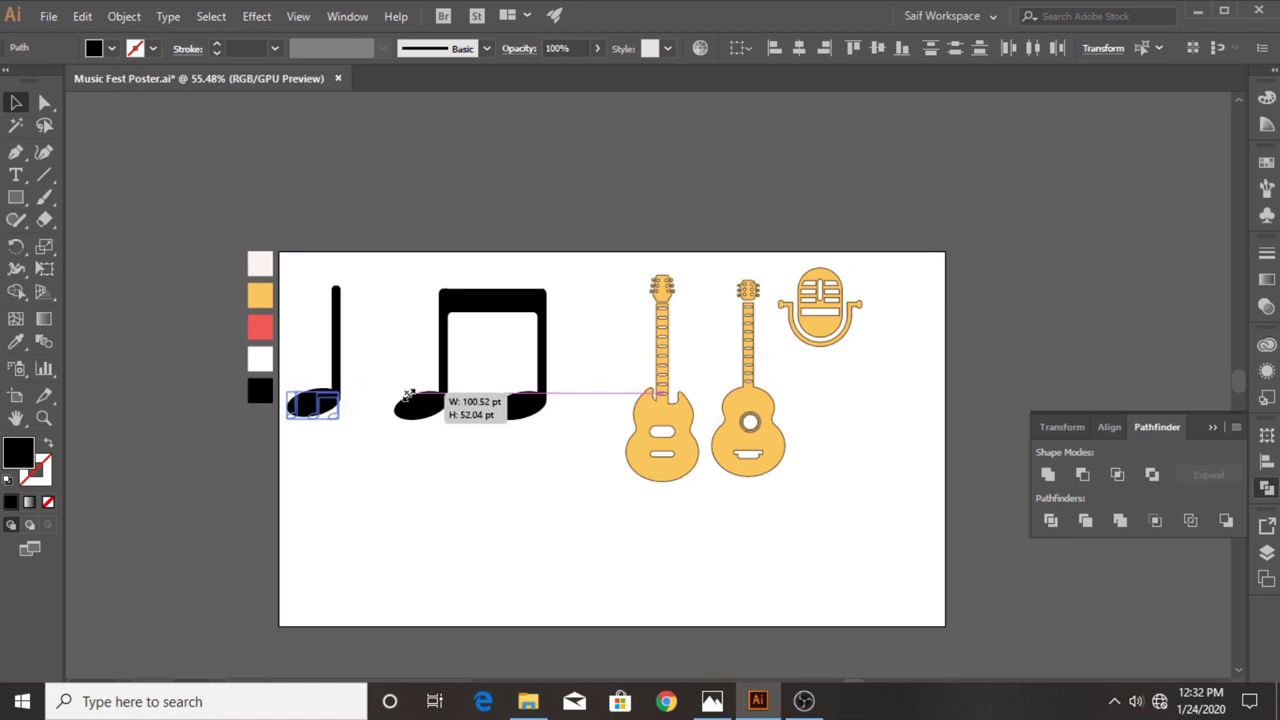
left_click(408, 377)
left_click(325, 400)
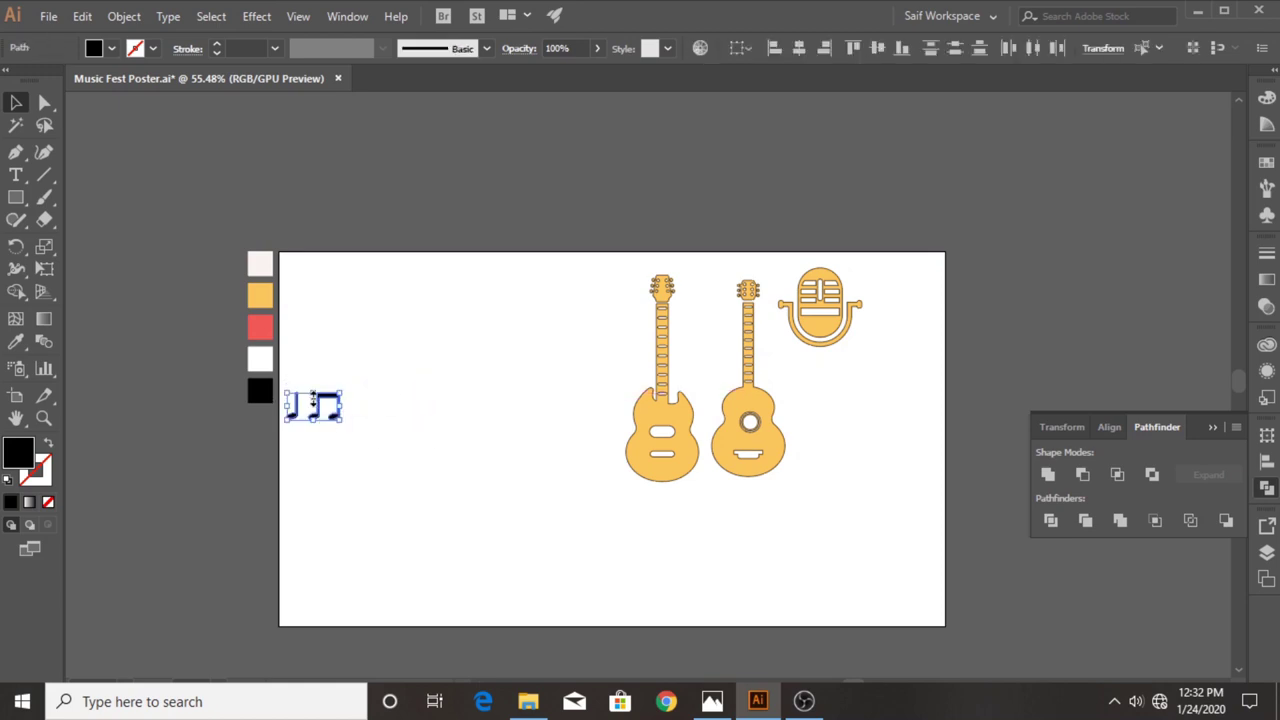
left_click_drag(325, 400, 611, 295)
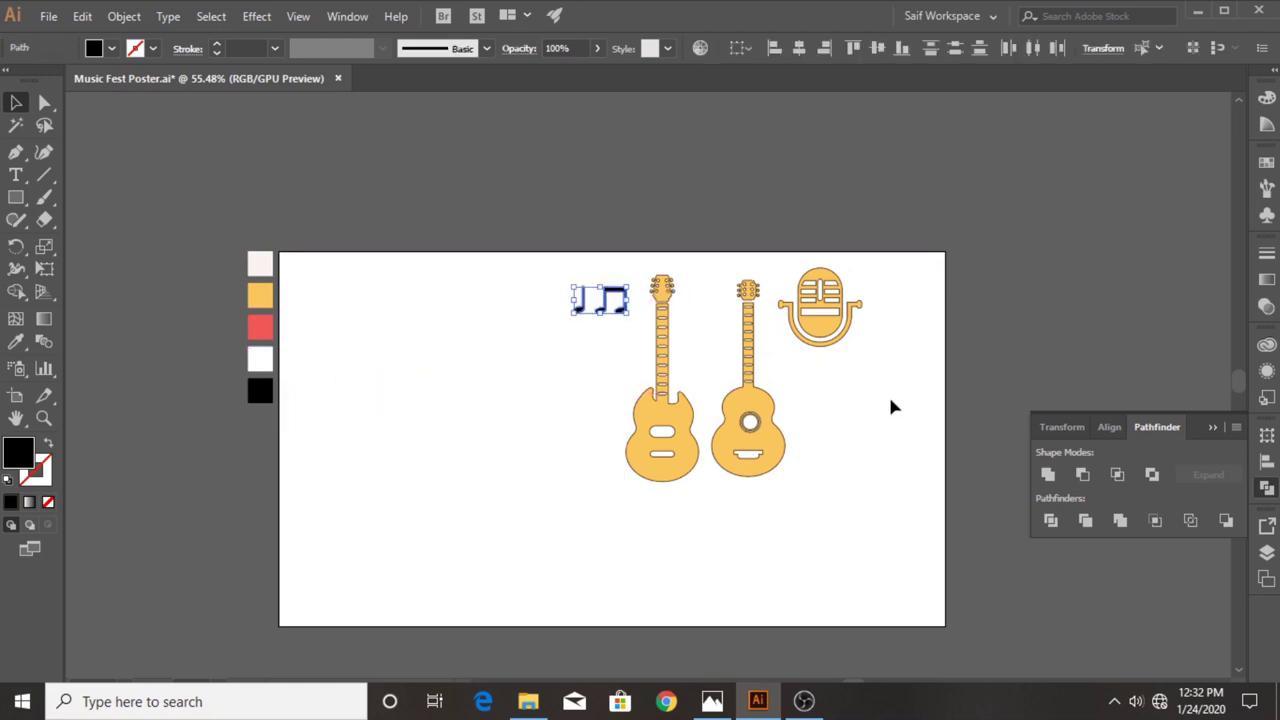
Close the shape-combining panel, select all the artwork, and zoom out to the whole artboard.
left_click(1213, 429)
left_click(43, 418)
left_click_drag(573, 421, 702, 418)
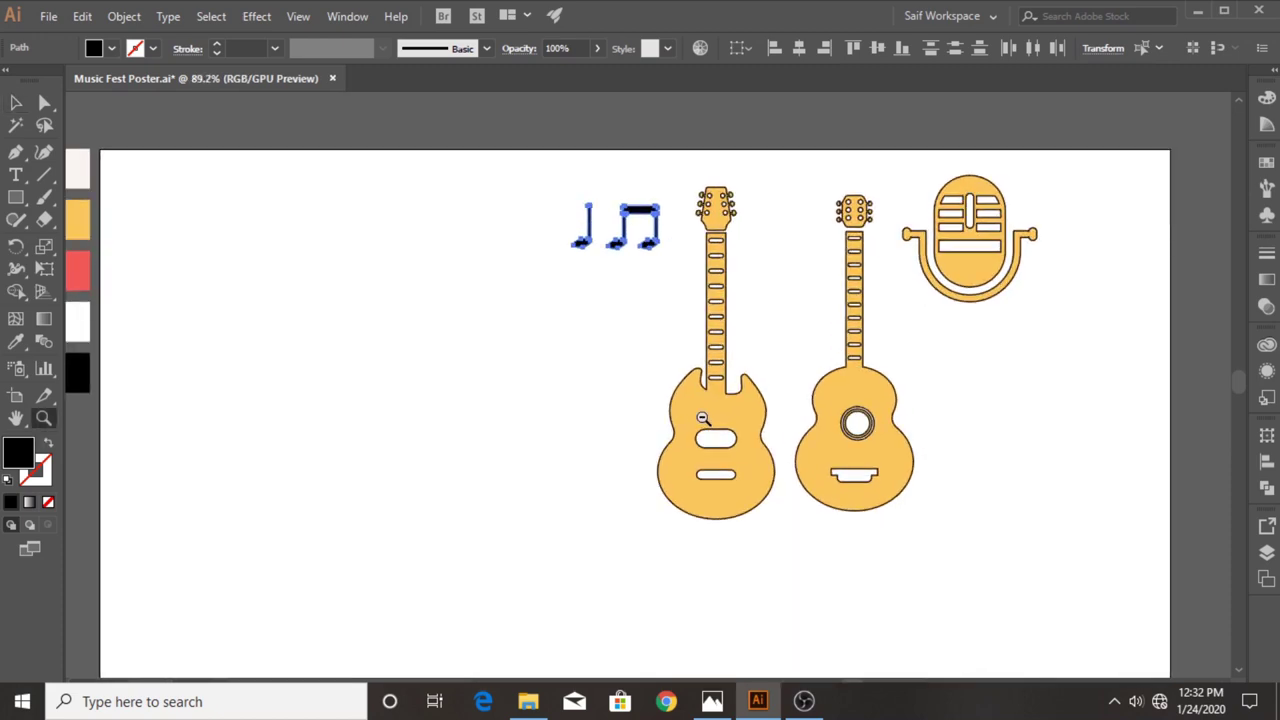
left_click_drag(700, 372, 667, 383)
key("v")
left_click_drag(491, 163, 932, 540)
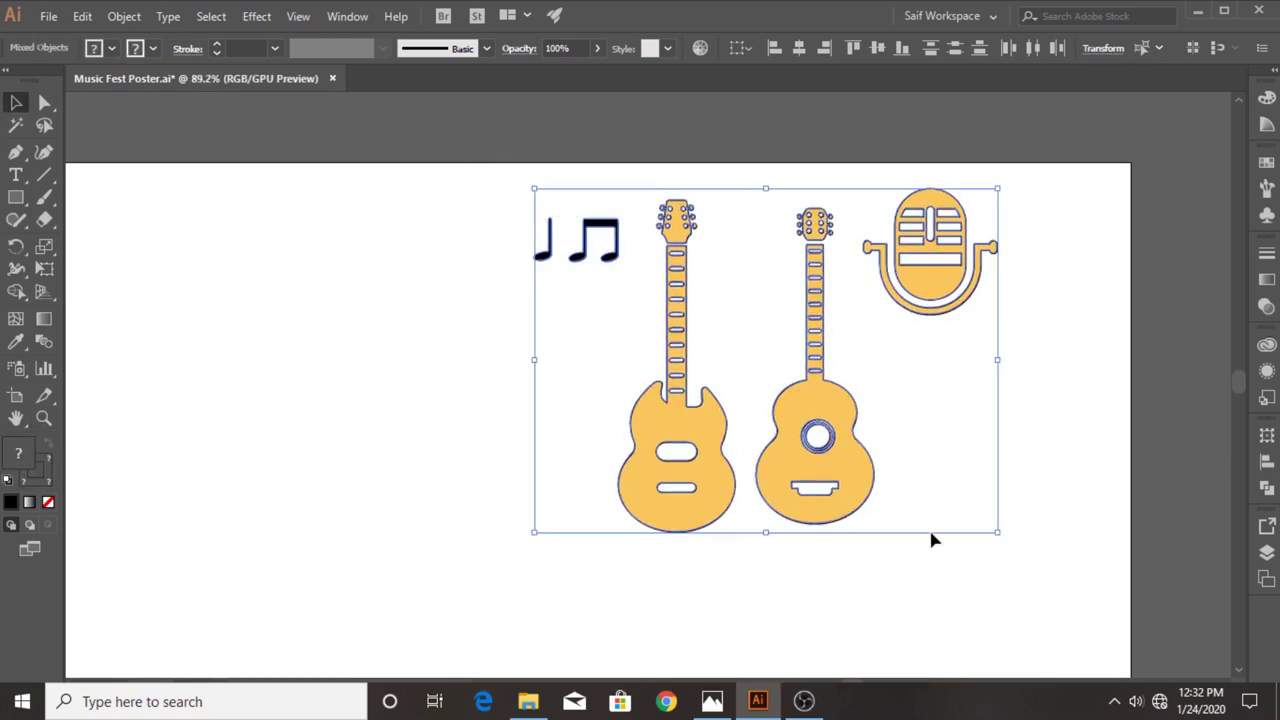
left_click(43, 418)
left_click_drag(486, 423, 400, 400)
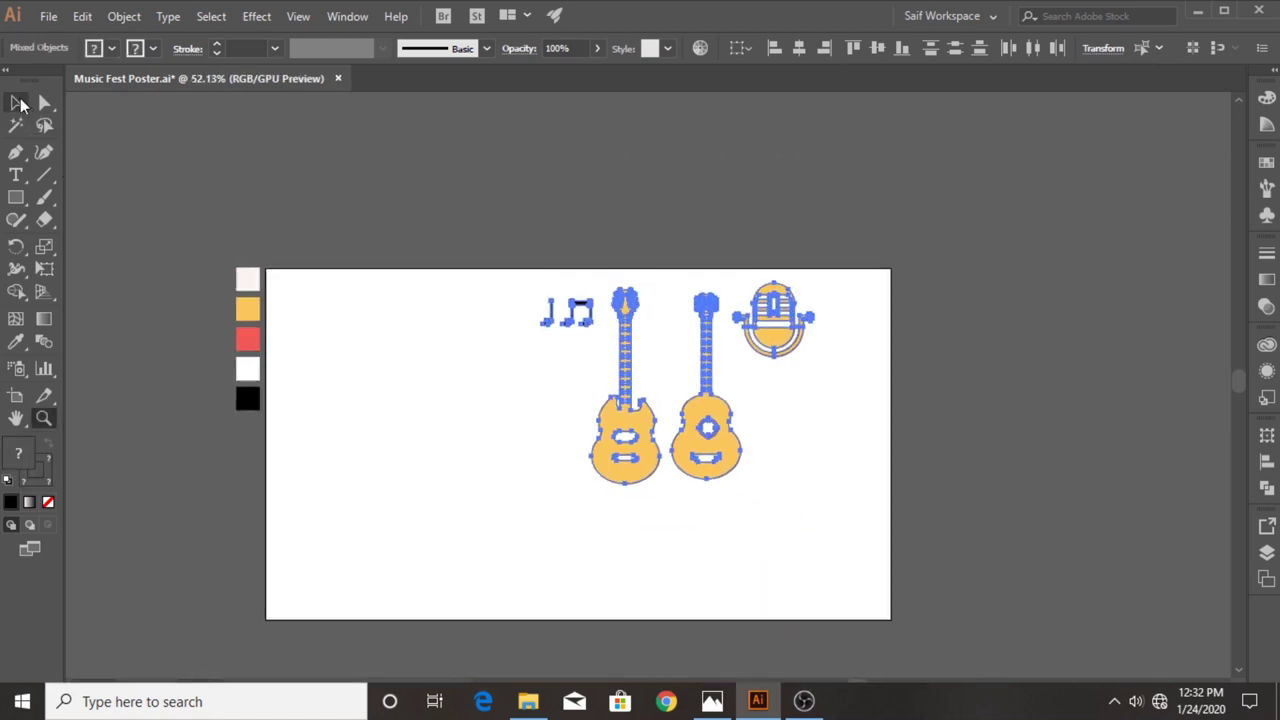
left_click(17, 103)
Move all artwork off the artboard's right and draw a black circle near its top left.
left_click_drag(614, 480, 883, 441)
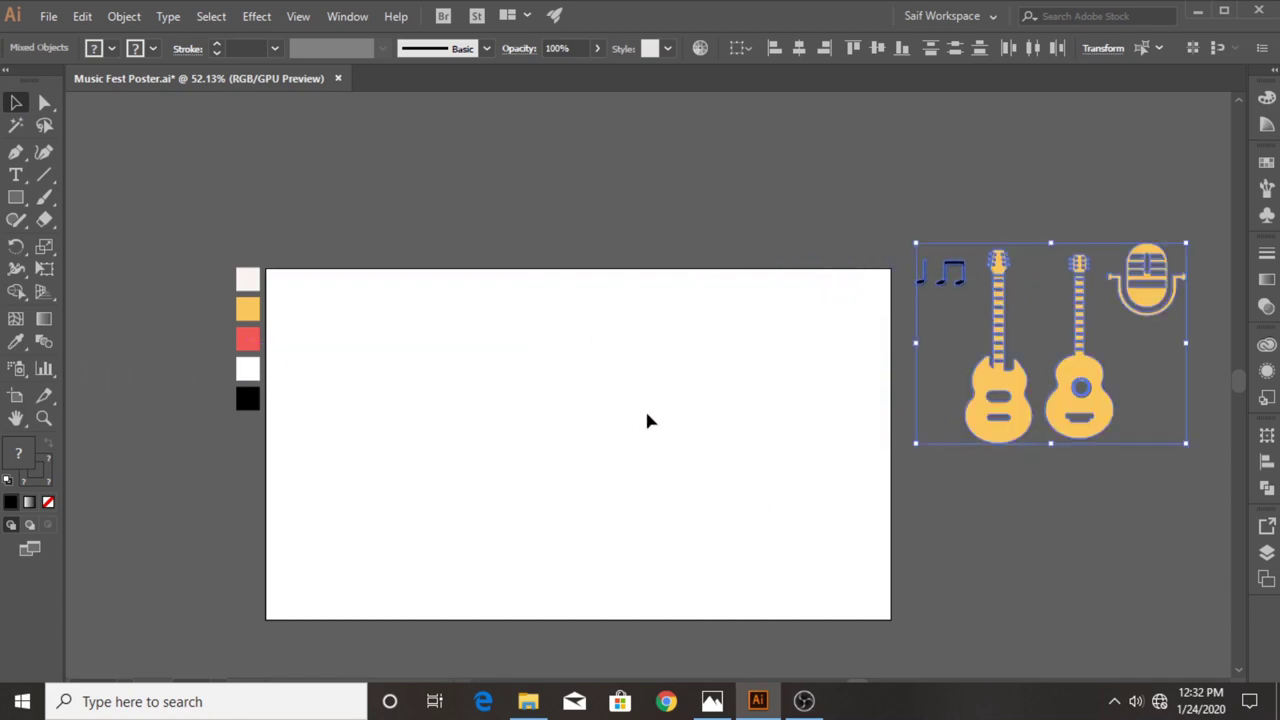
left_click_drag(14, 205, 47, 247)
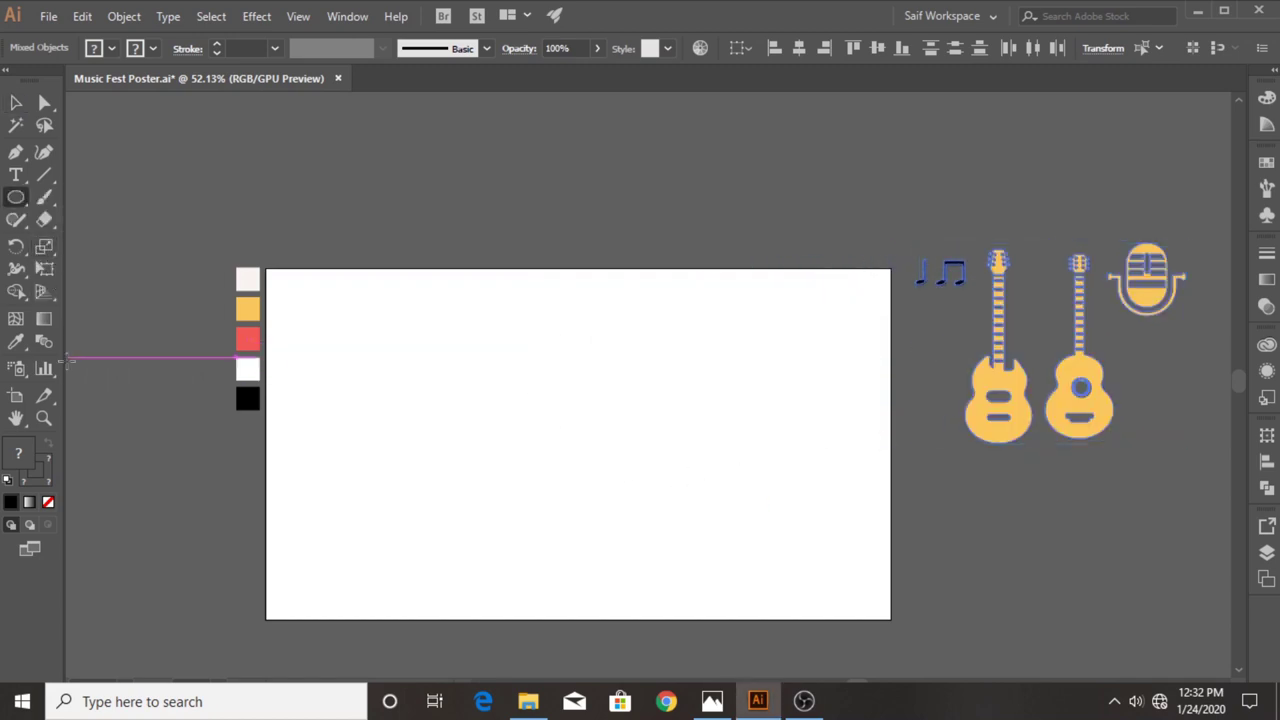
left_click_drag(453, 365, 566, 363)
left_click(16, 102)
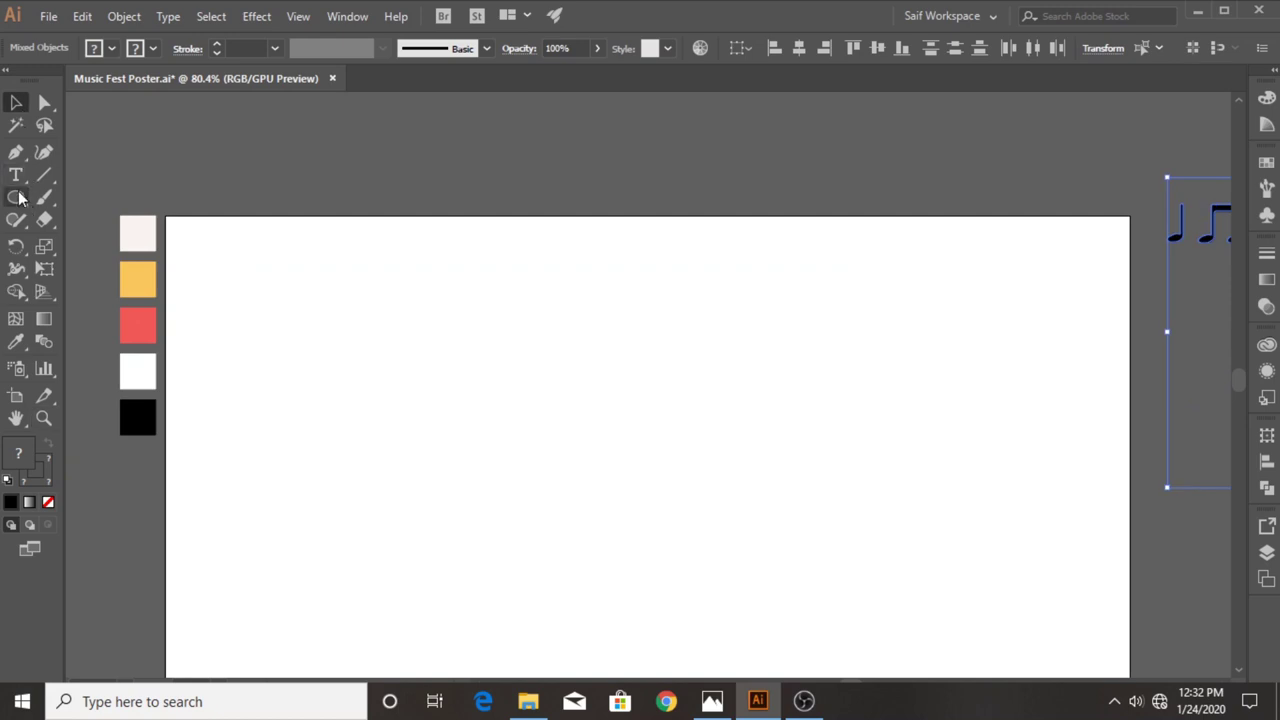
mouse_move(293, 275)
left_mouse_down()
mouse_move(313, 295)
mouse_move(541, 297)
left_mouse_up()
Draw a smaller circle beside the black one and centre the two circles vertically.
left_click(44, 419)
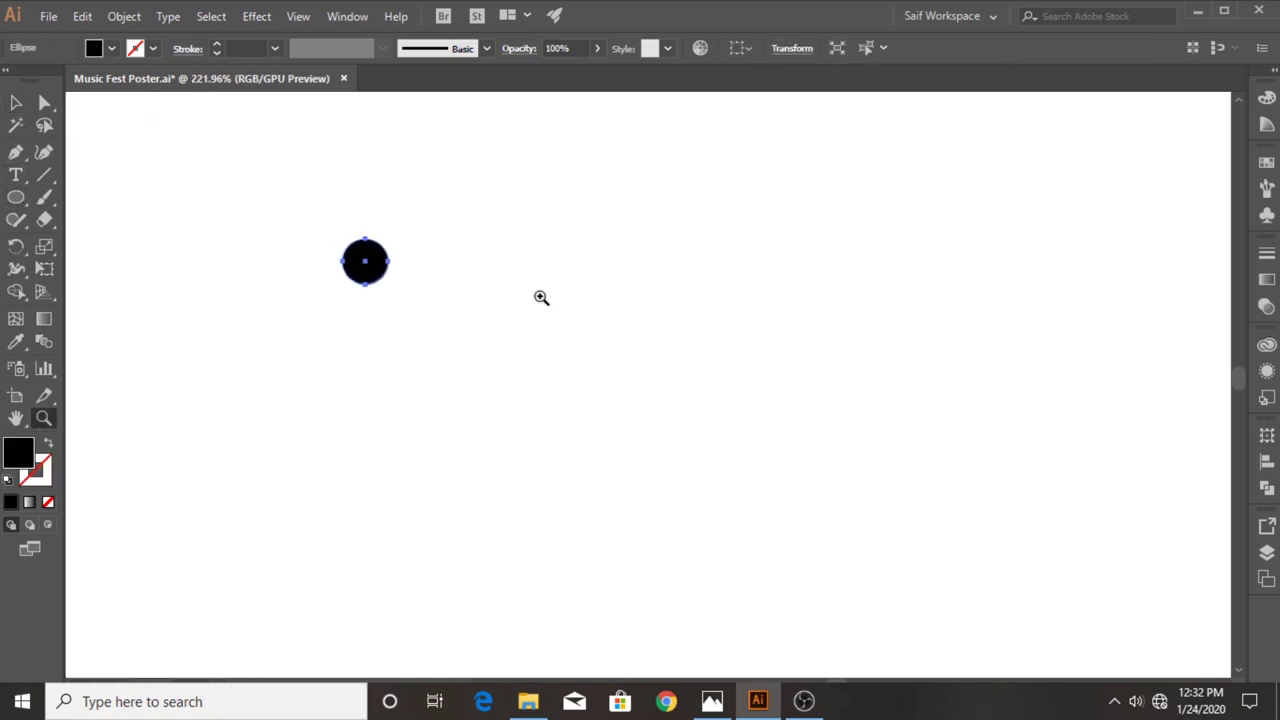
left_click(17, 200)
left_click_drag(418, 257, 426, 268)
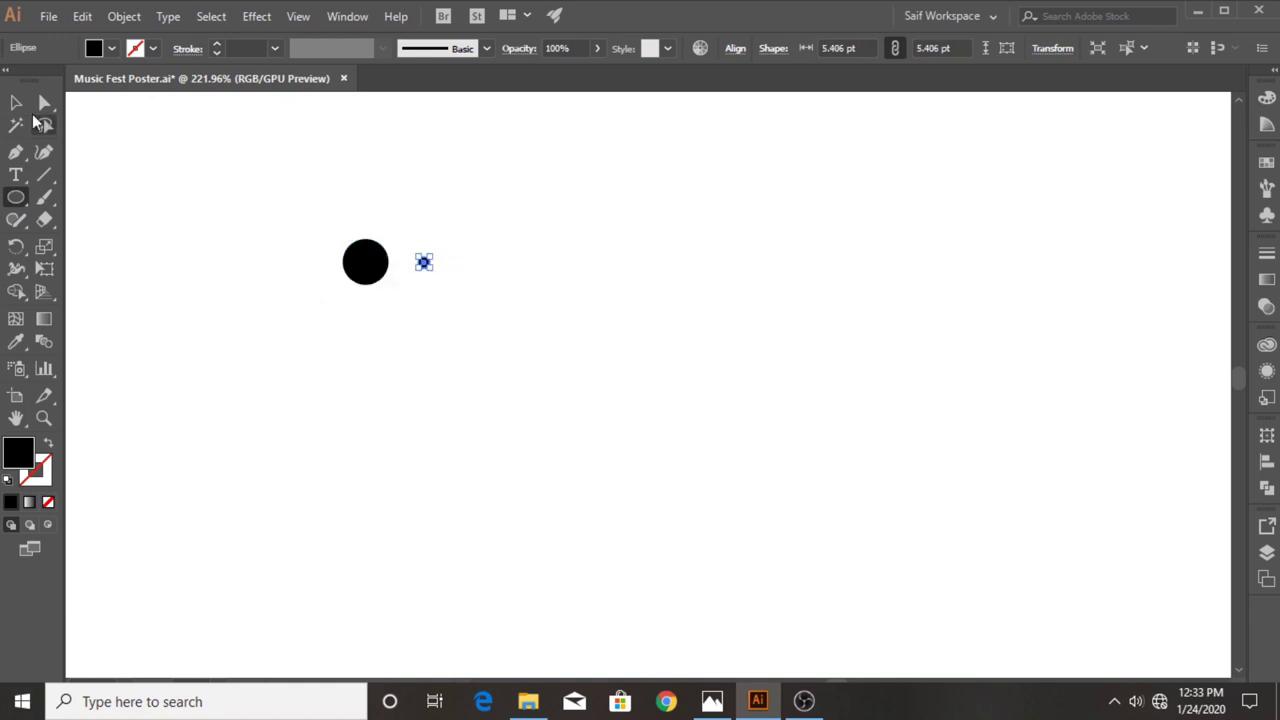
key("v")
left_click_drag(229, 209, 432, 297)
left_click(735, 48)
left_click(724, 98)
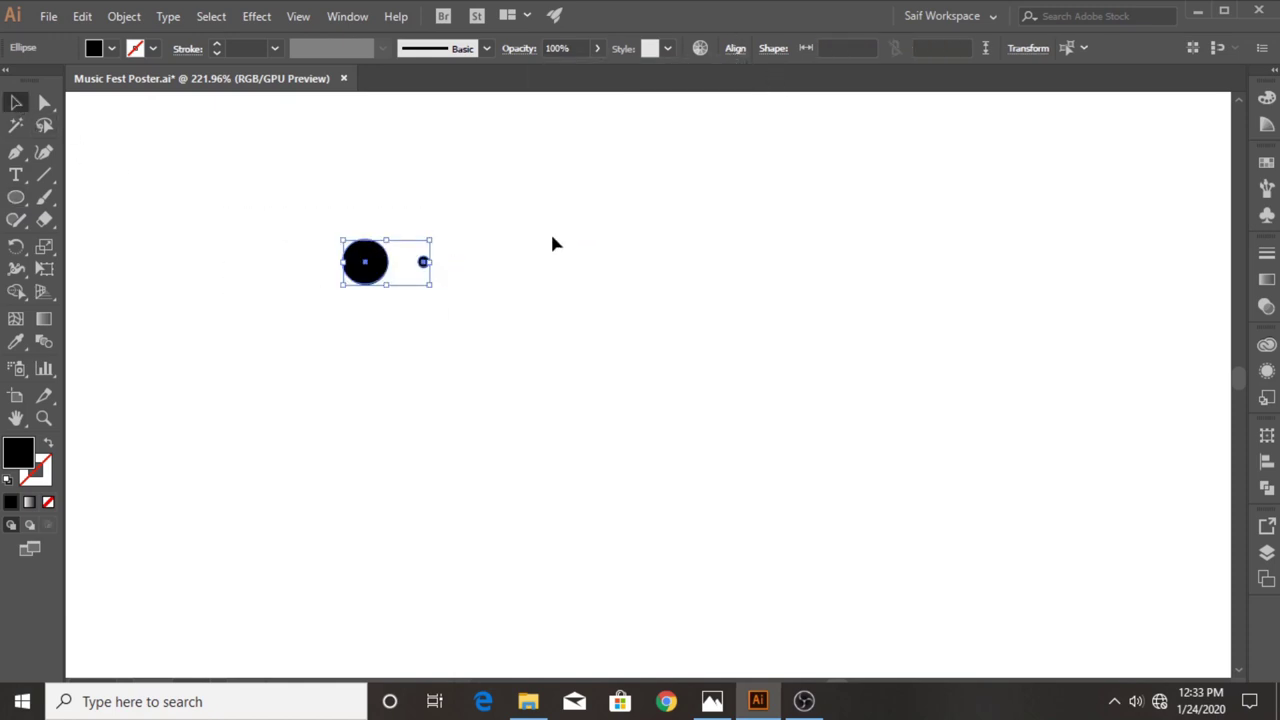
Move the small circle far right on the same line and select both circles for blending.
left_click(43, 418)
left_click(480, 309, "alt")
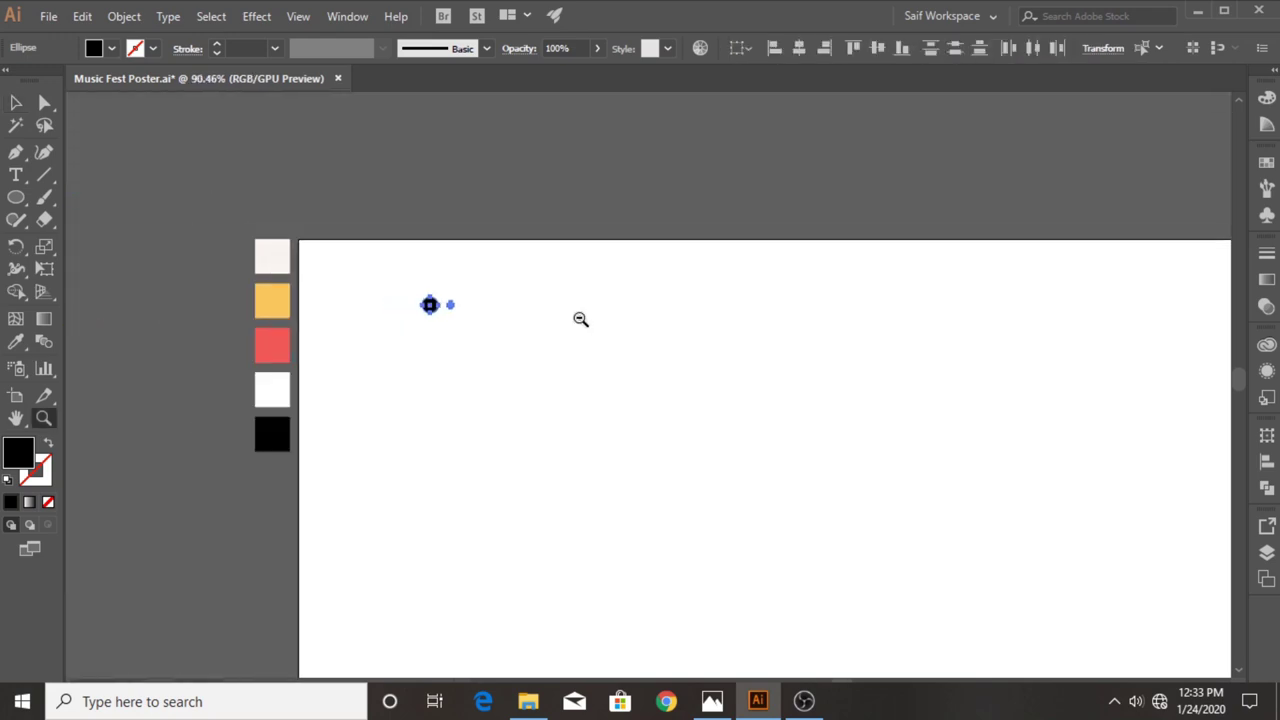
left_click(16, 102)
left_click(440, 268)
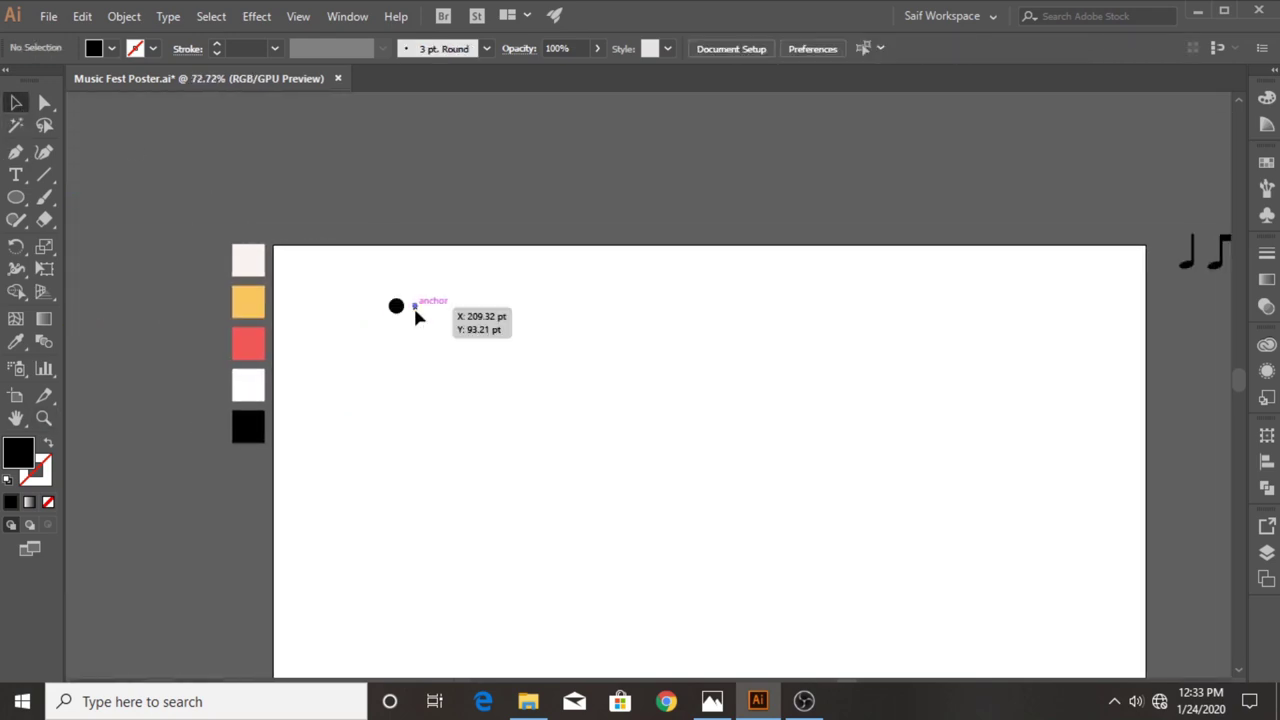
left_click_drag(417, 316, 922, 320)
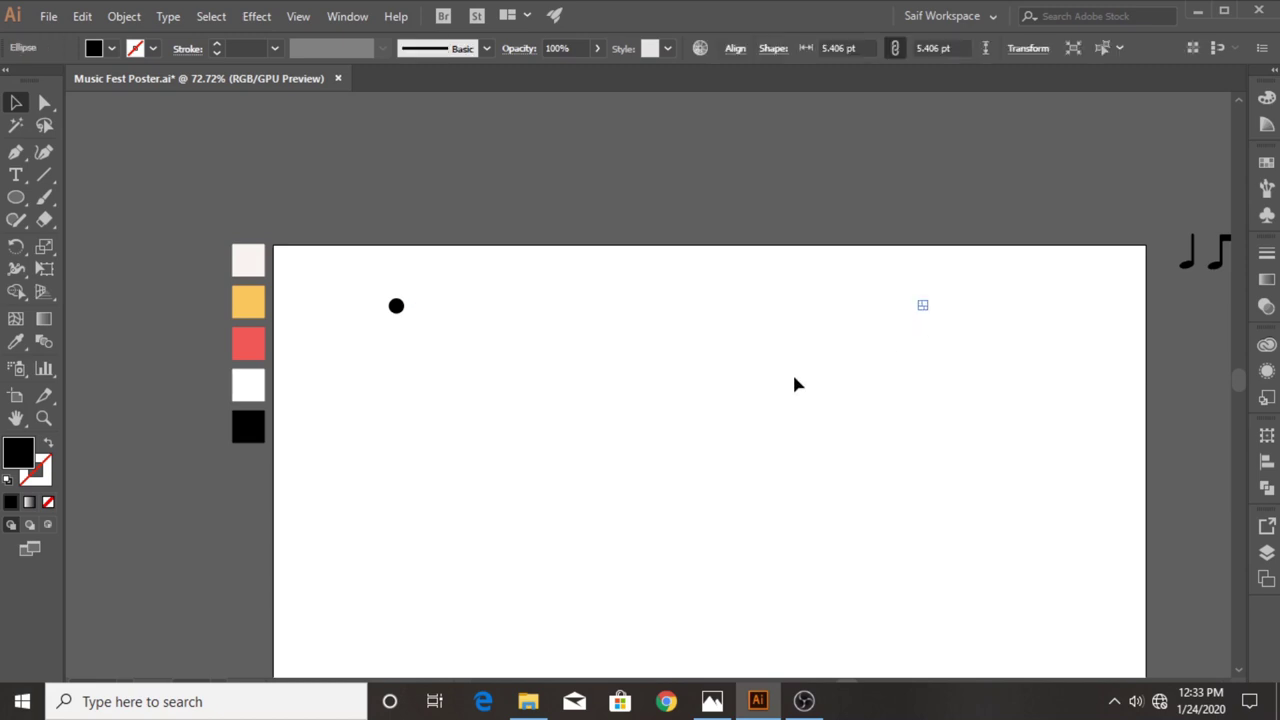
left_click_drag(388, 278, 946, 363)
left_click(124, 16)
mouse_move(196, 479)
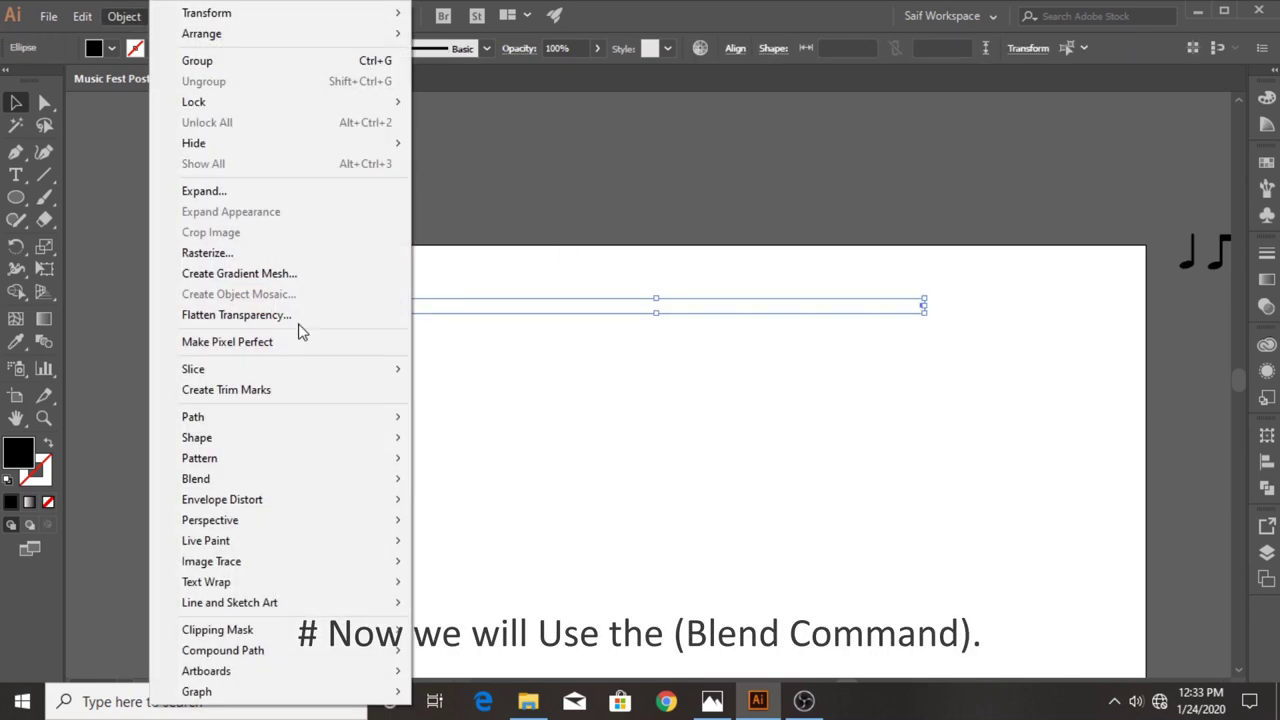
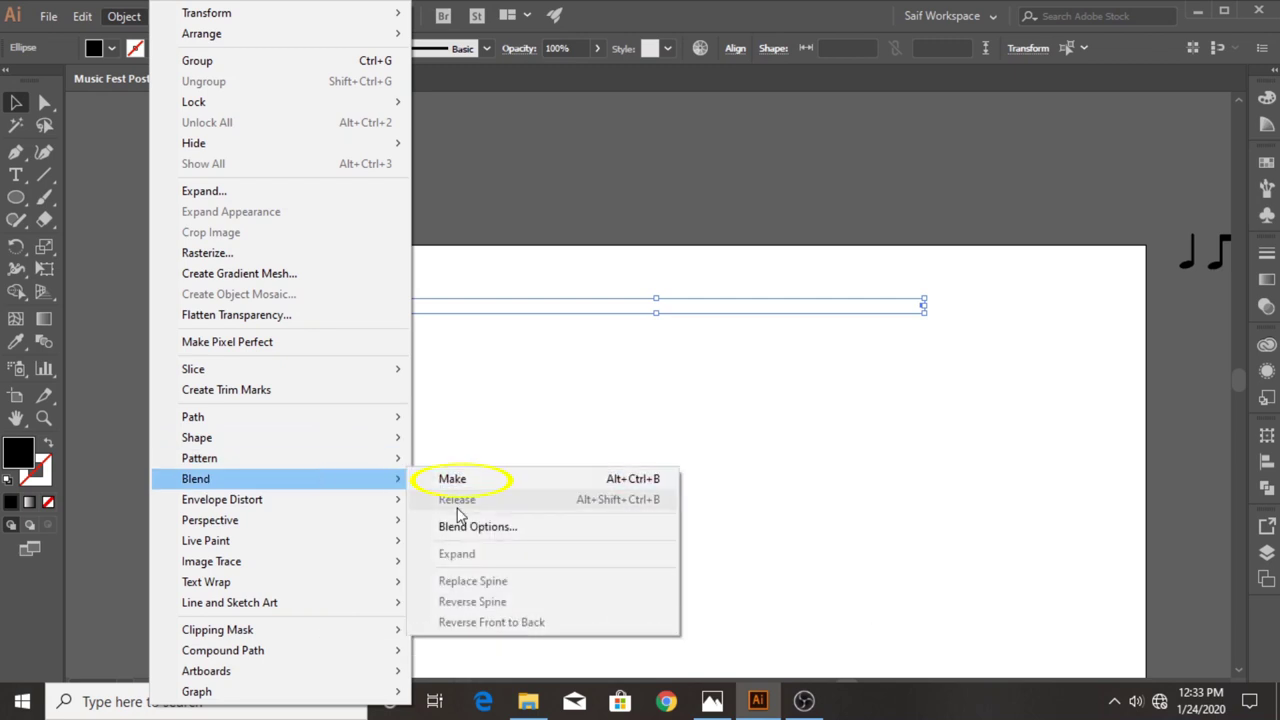
Blend the two circles and set Blend Options to 35 specified steps, with preview on.
left_click(470, 484)
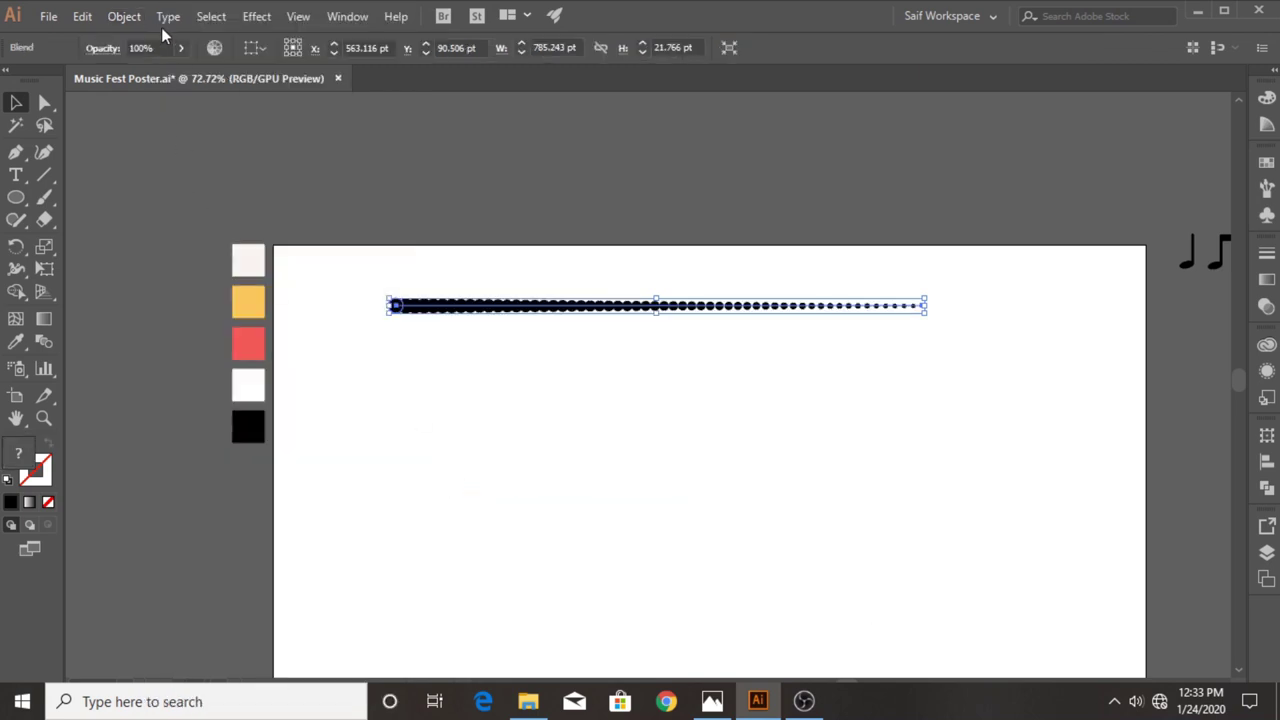
left_click(124, 16)
mouse_move(193, 417)
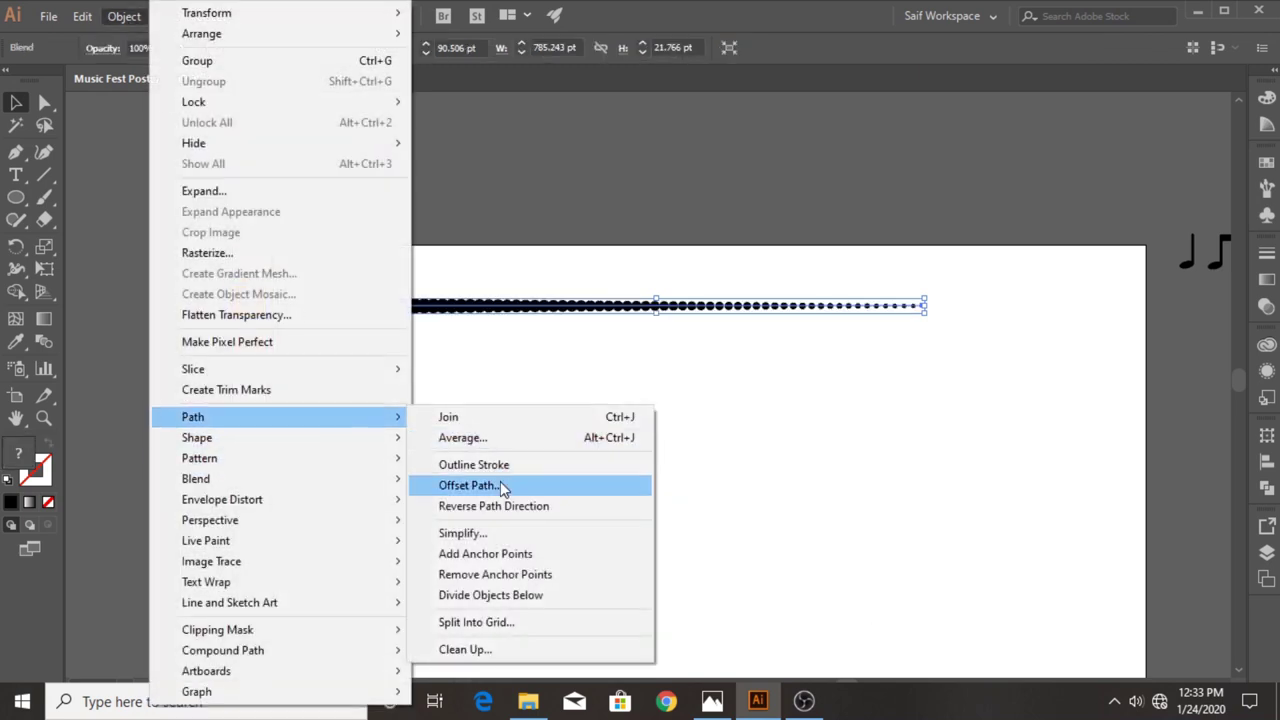
left_click(488, 528)
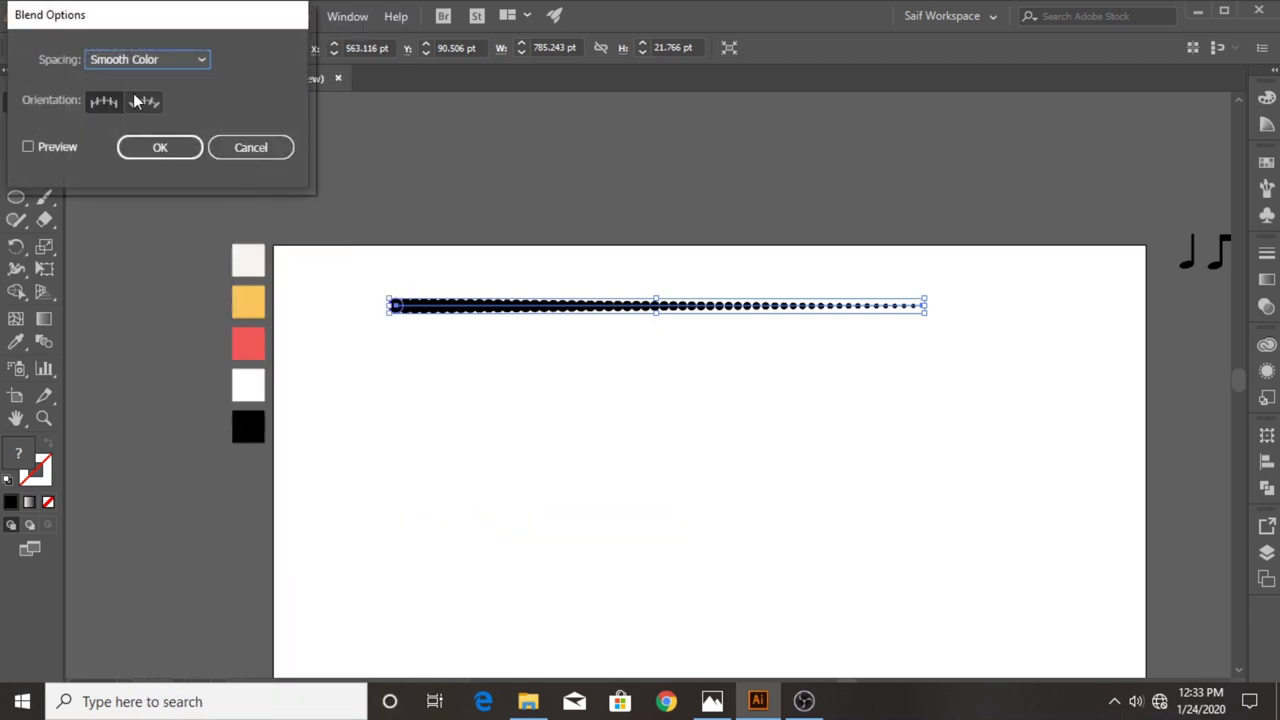
left_click(149, 60)
left_click(141, 101)
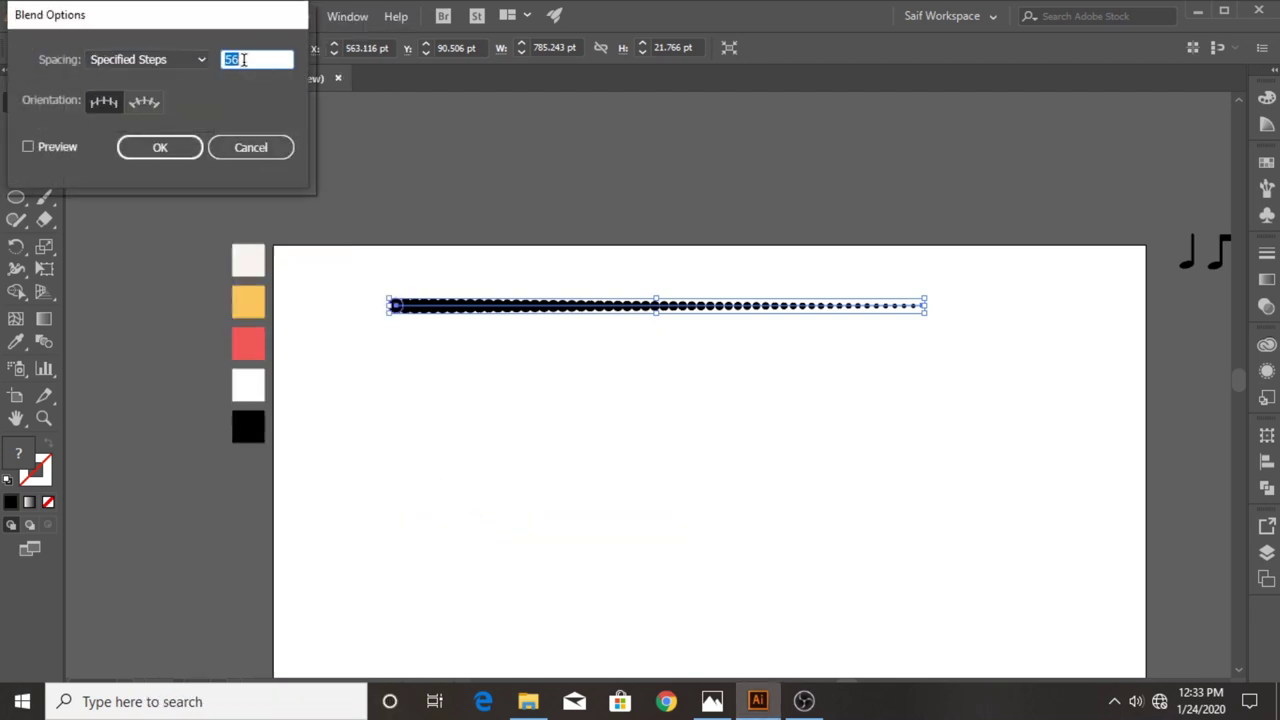
left_click(28, 147)
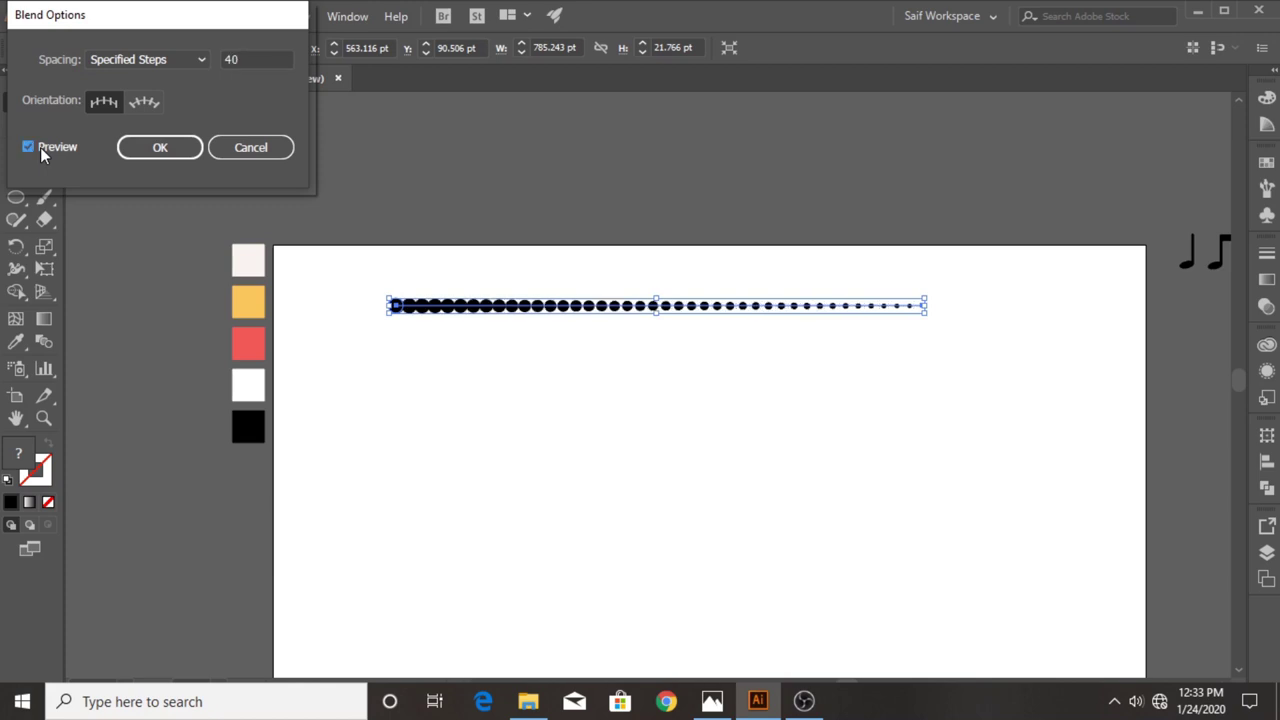
type("5")
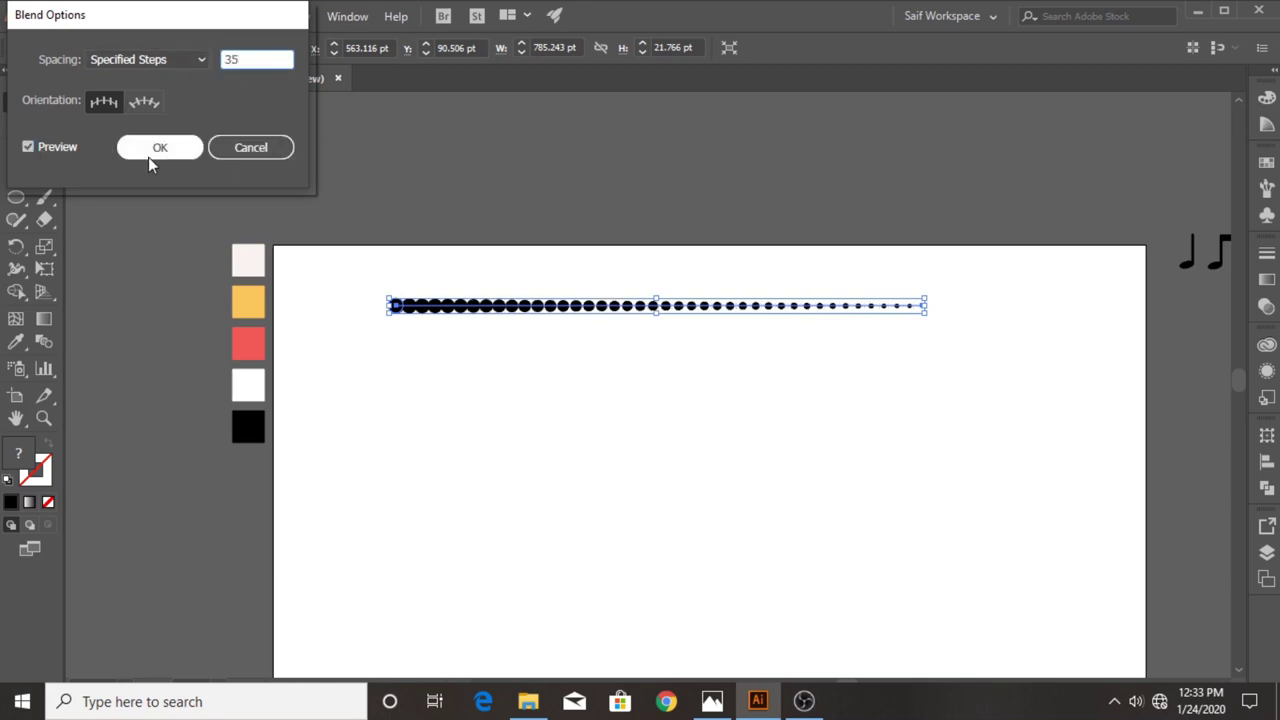
double_click(55, 150)
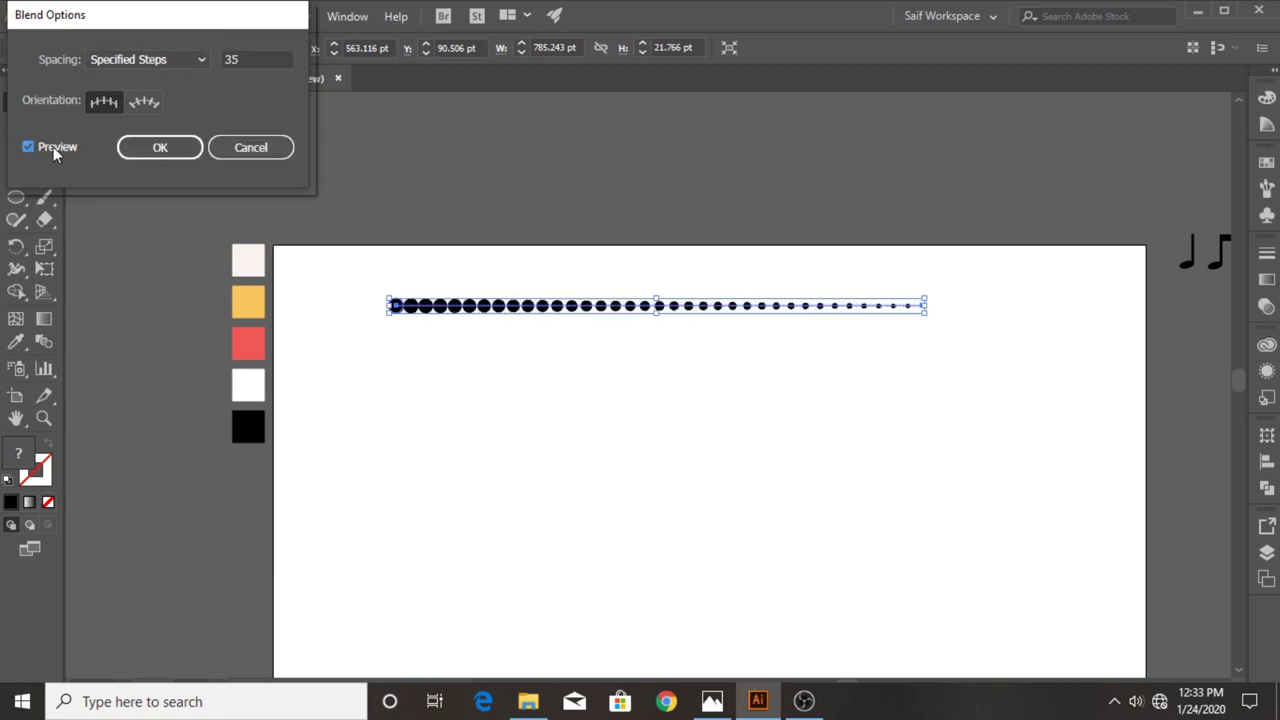
left_click(143, 150)
Copy the dot row downward and repeat with Ctrl+D to build a halftone grid.
left_click(366, 204)
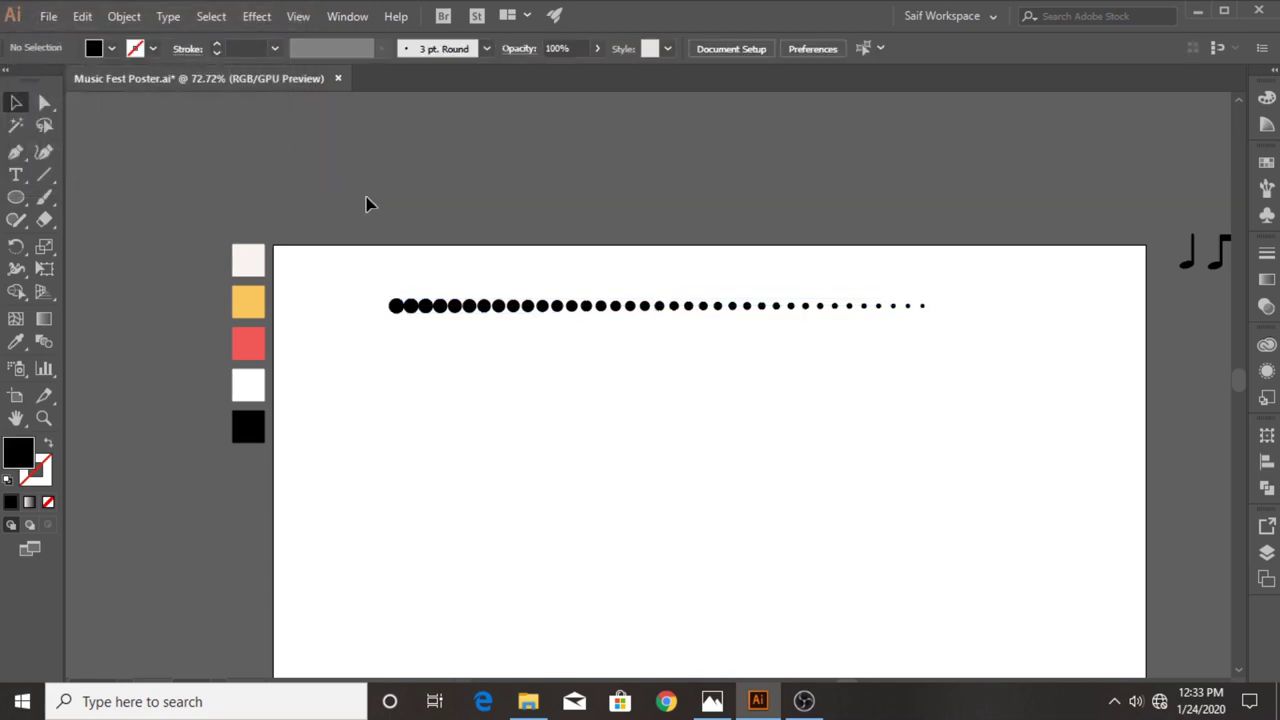
left_click_drag(316, 178, 316, 200)
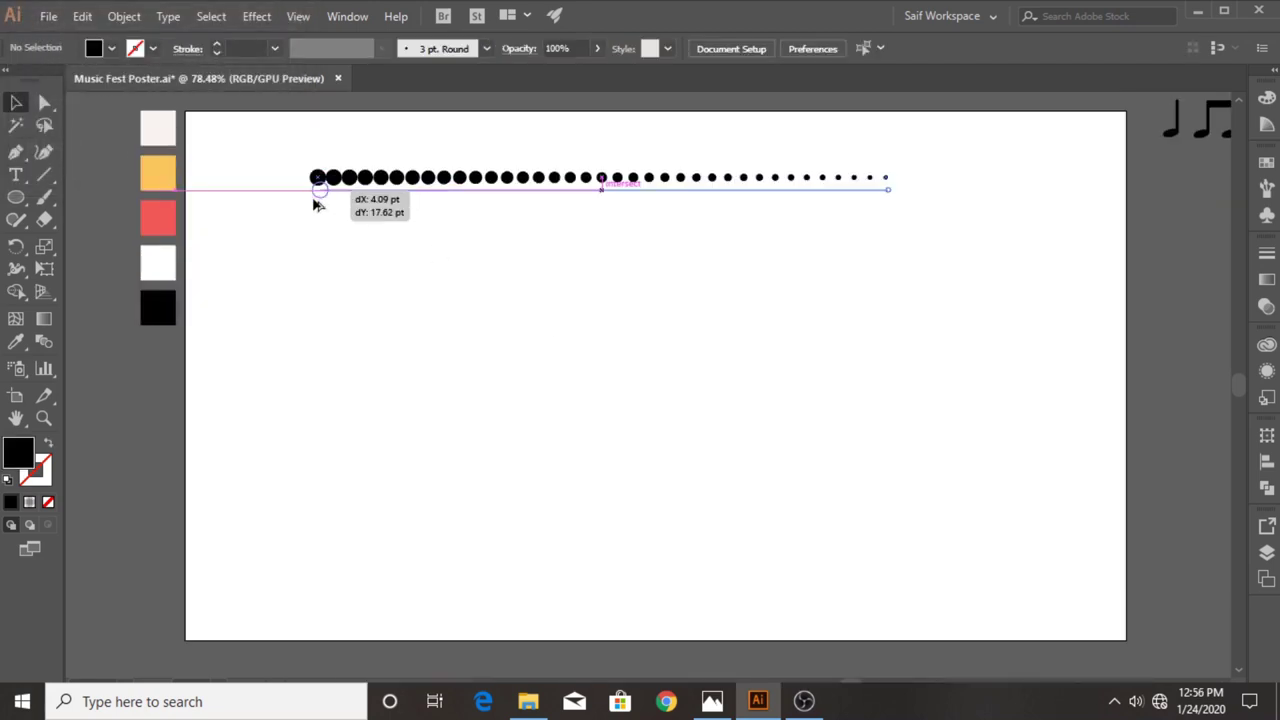
left_click(44, 418)
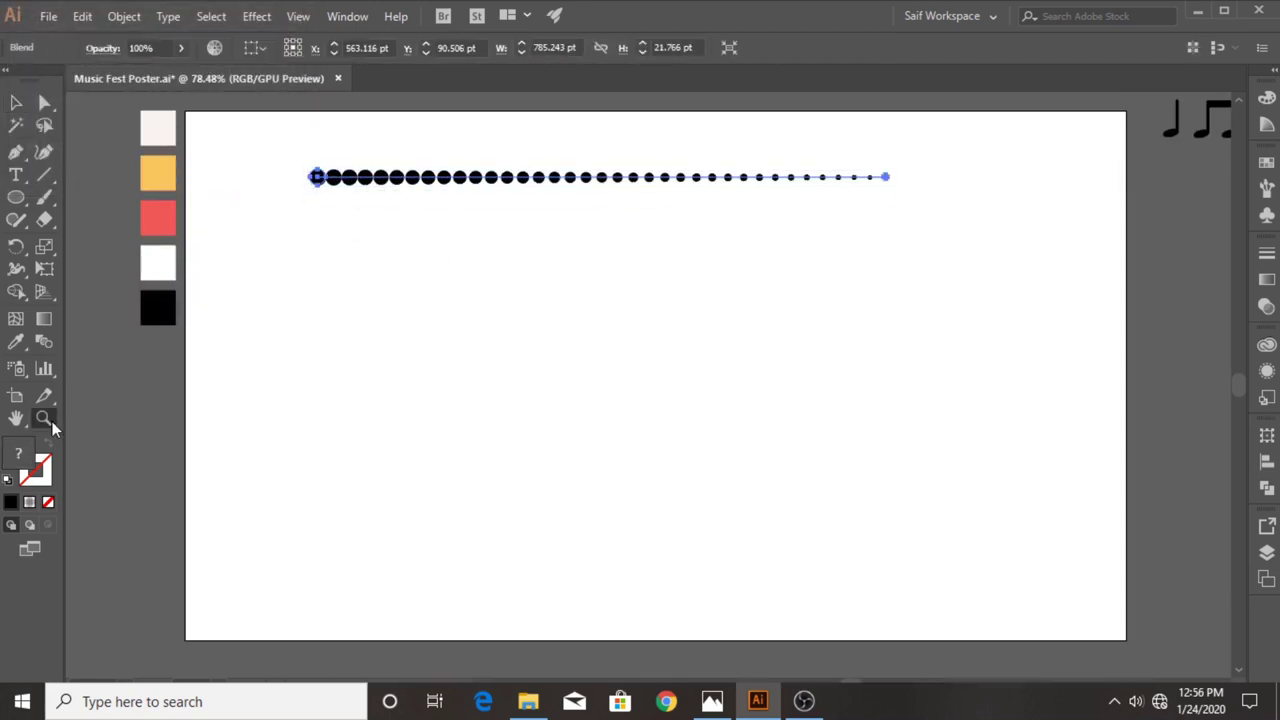
left_click_drag(294, 170, 563, 153)
key("v")
left_click_drag(367, 203, 362, 254)
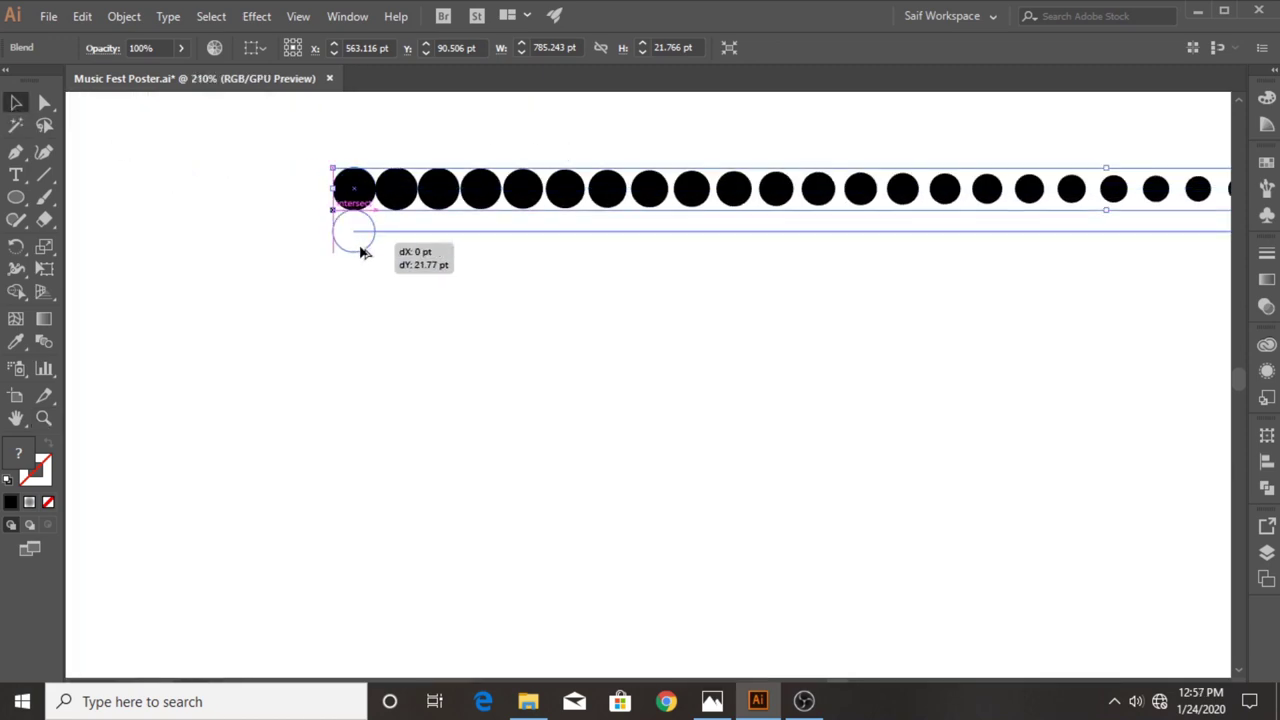
left_click(44, 418)
key("ctrl+0")
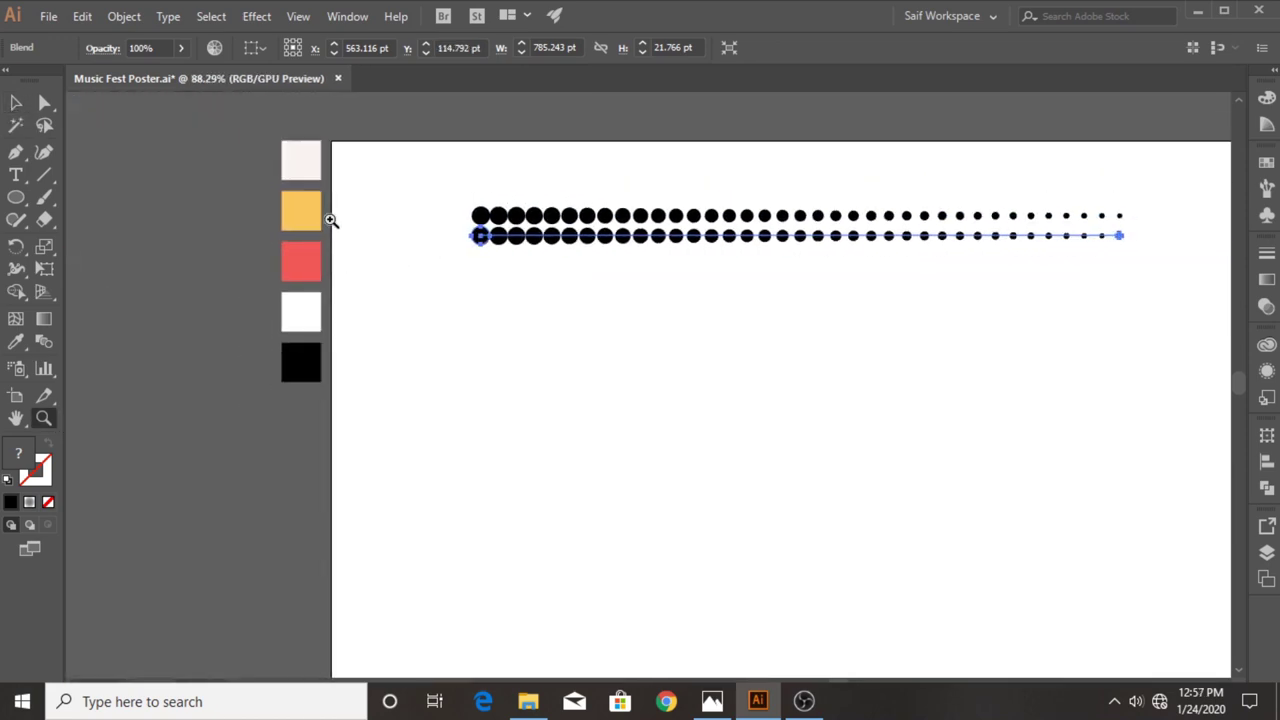
key("ctrl+d")
key("ctrl+d")
key("ctrl+d")
key("ctrl+d")
key("ctrl+d")
key("ctrl+d")
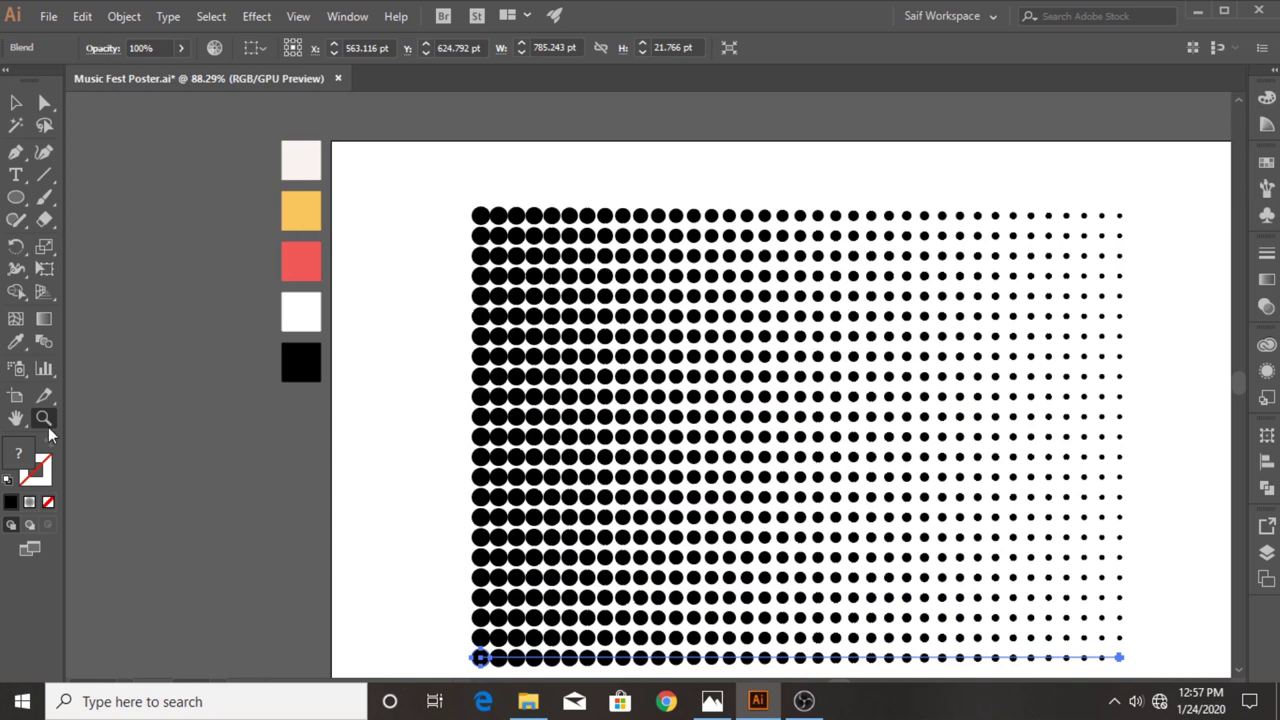
scroll(430, 400, "down", 1)
scroll(430, 400, "down", 1)
Select all the dot rows and expand the blends into plain shapes.
key("v")
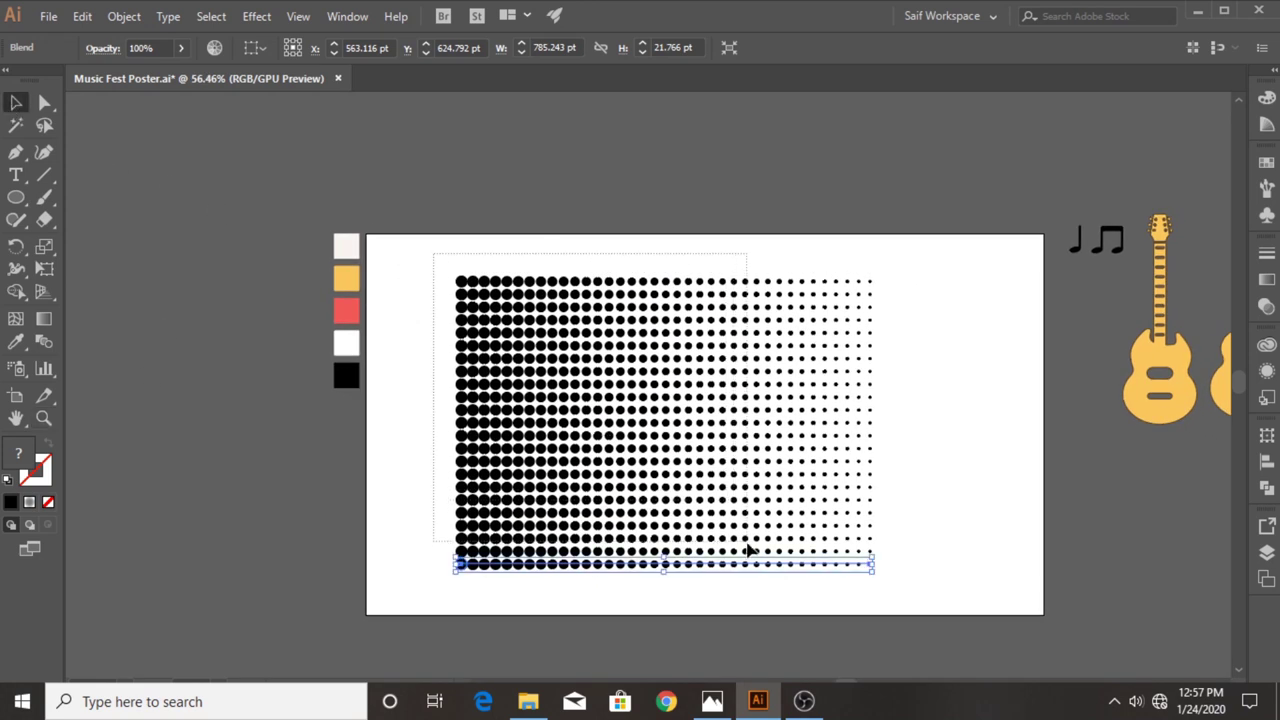
left_click_drag(748, 550, 763, 585)
left_click(124, 16)
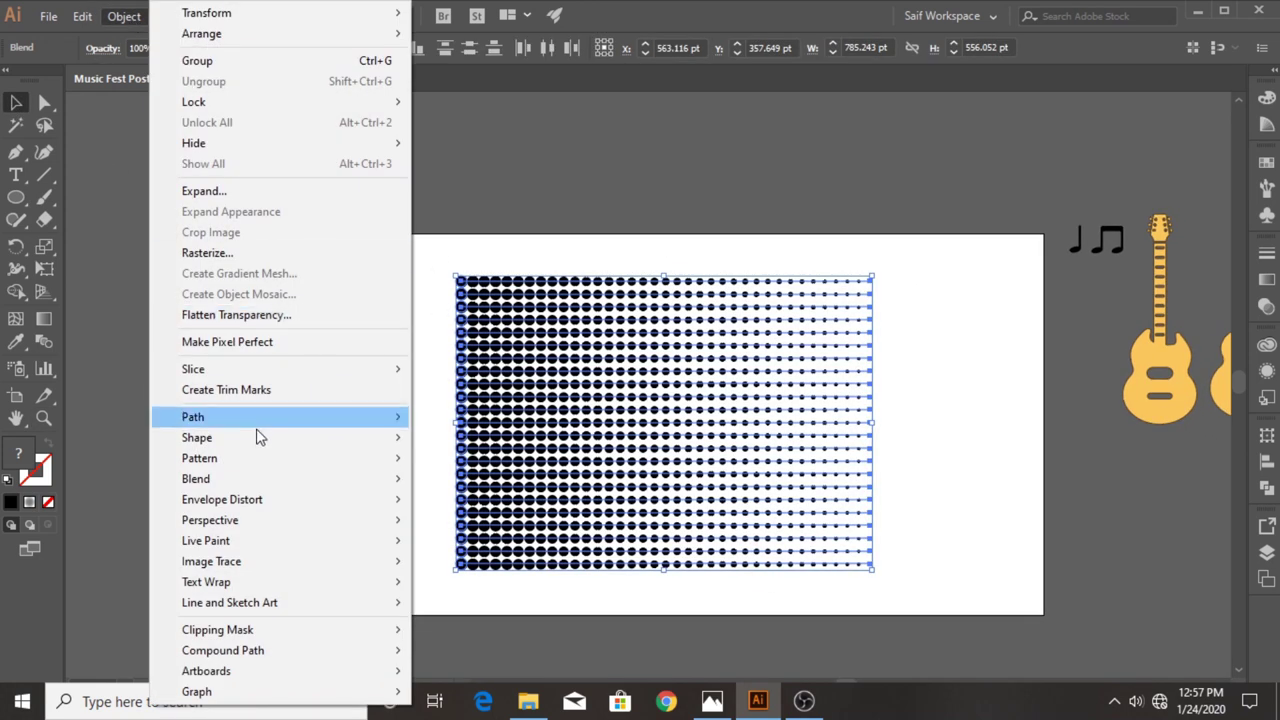
left_click(205, 251)
key("Return")
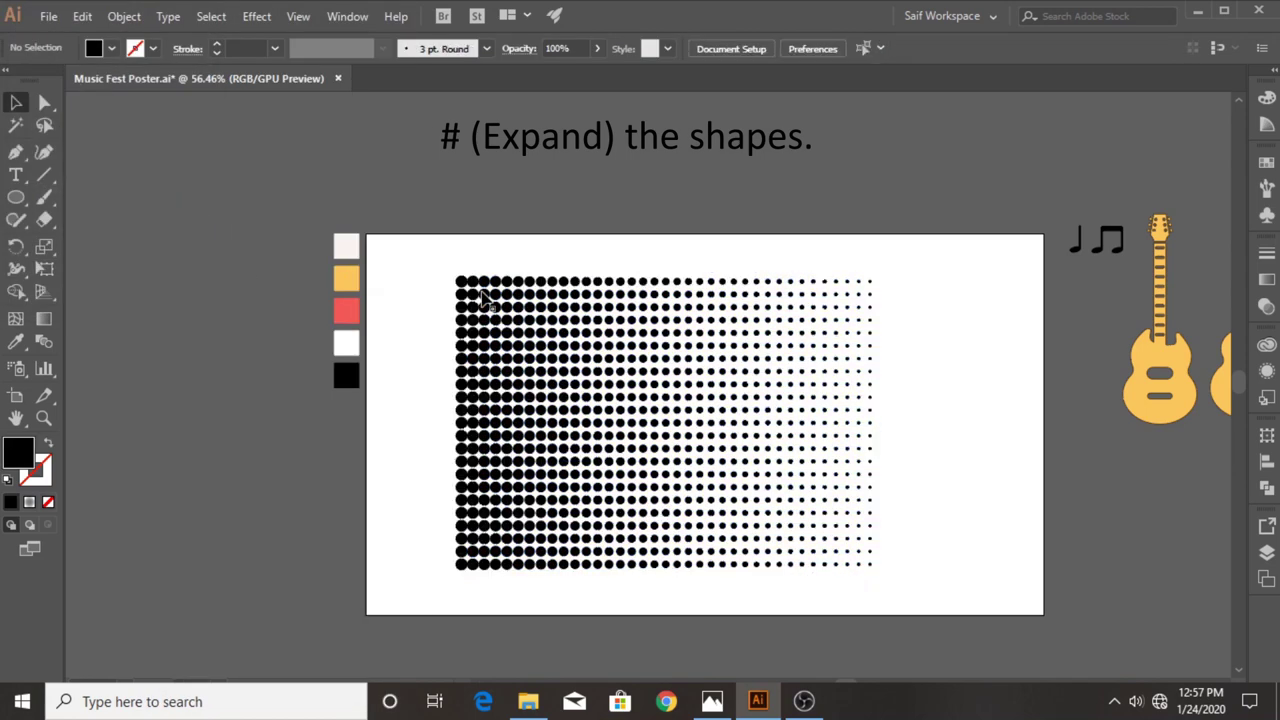
left_click(505, 320)
Ungroup the expanded dots, make them one compound path, and apply a gradient fill.
left_click_drag(425, 267, 670, 607)
right_click(565, 436)
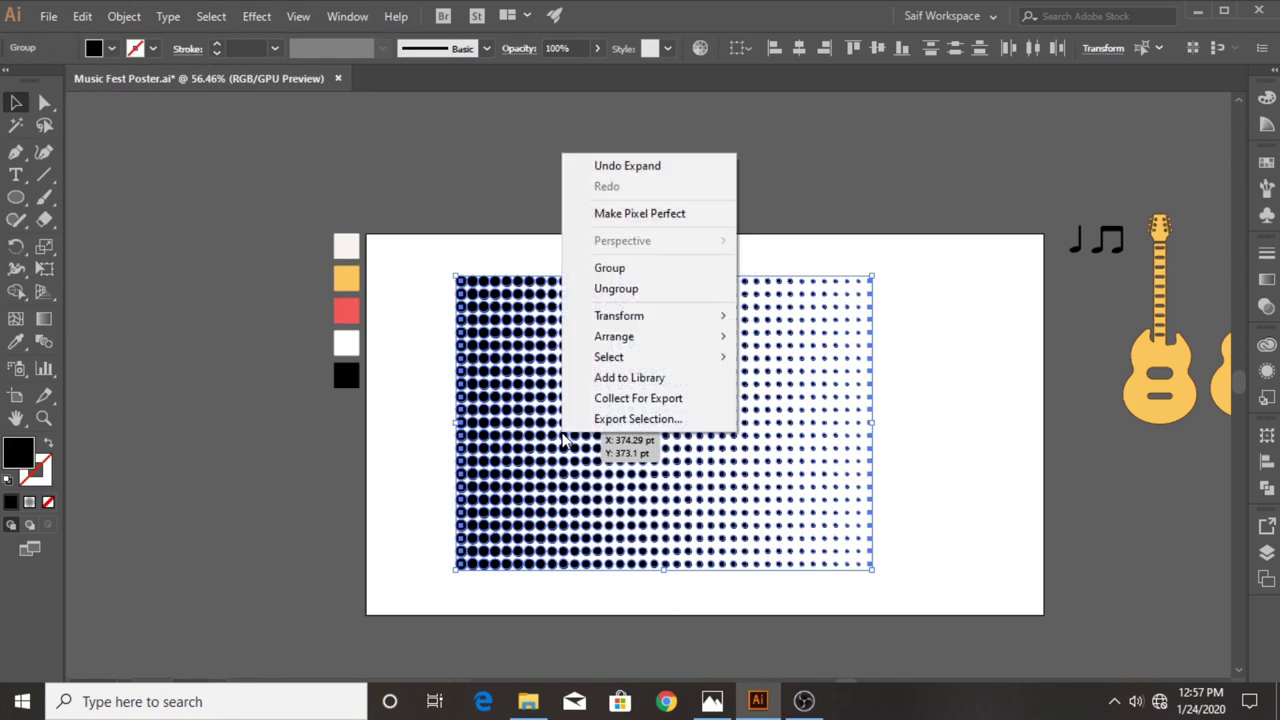
right_click(507, 430)
left_click(565, 282)
left_click_drag(440, 254, 912, 622)
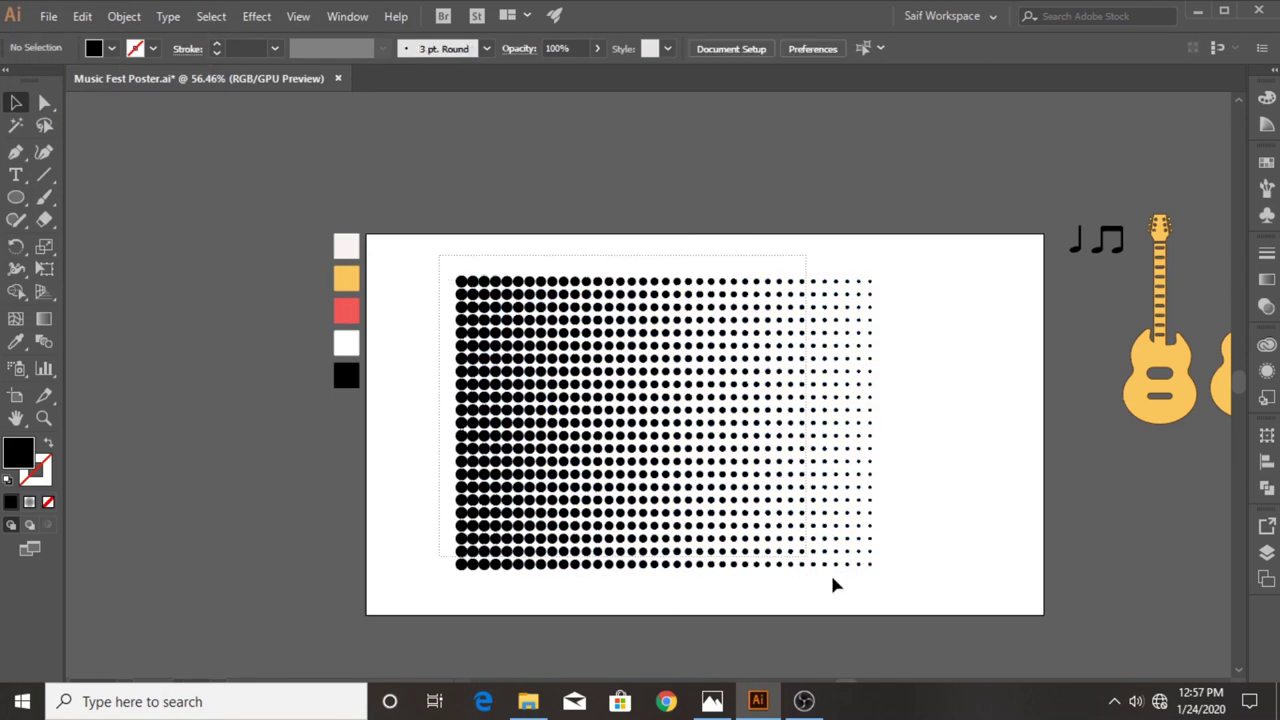
right_click(608, 415)
left_click(695, 248)
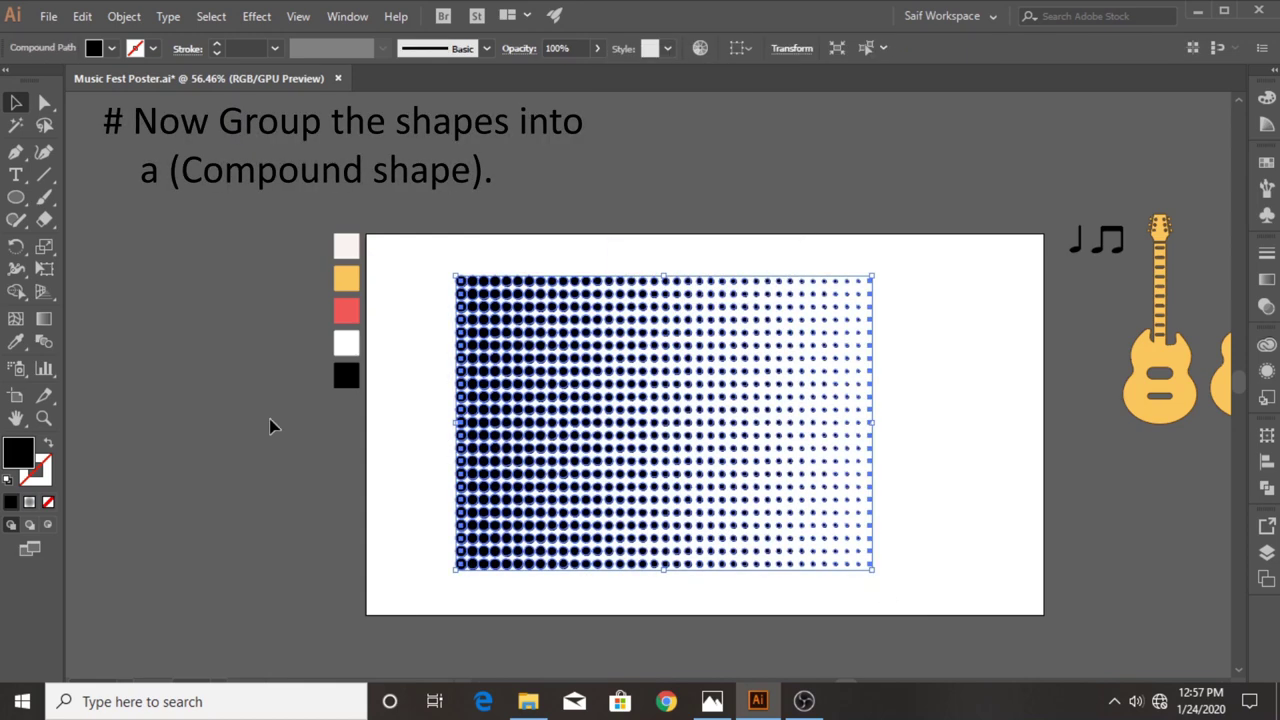
left_click(29, 503)
Set a halftone gradient stop to the orange swatch and switch the gradient type to Linear.
double_click(1042, 396)
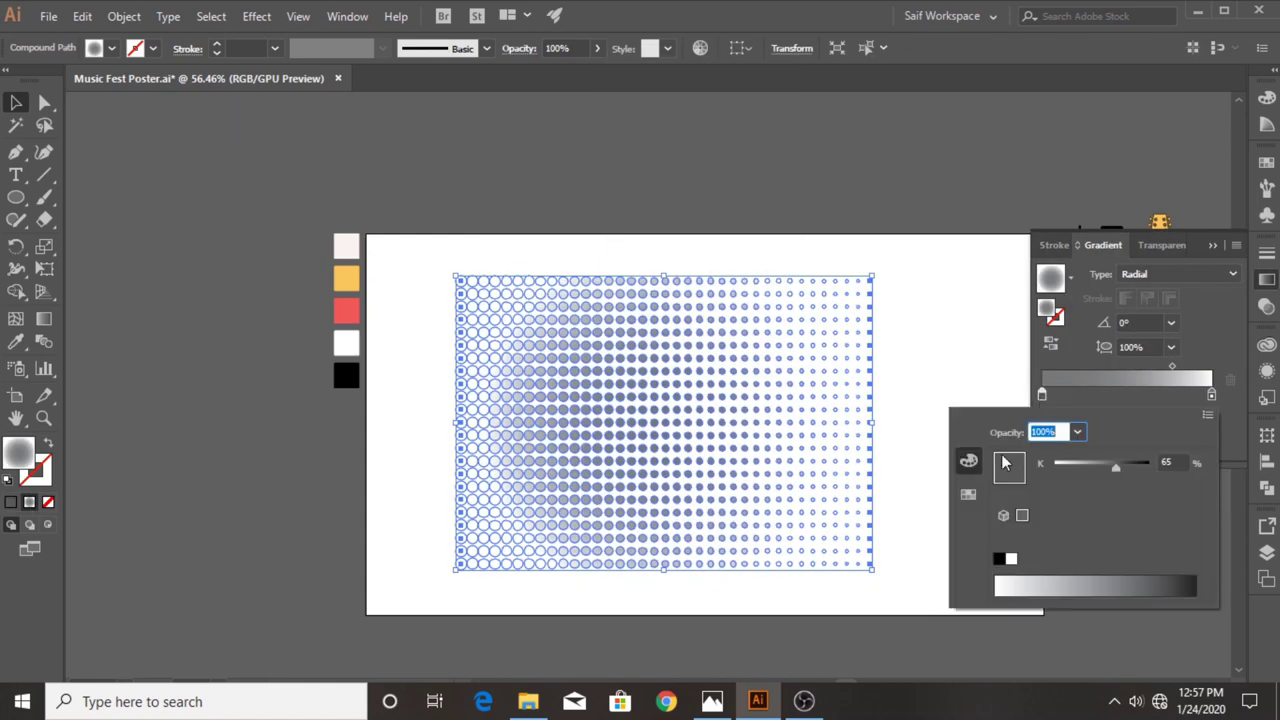
left_click(968, 494)
left_click(1140, 456)
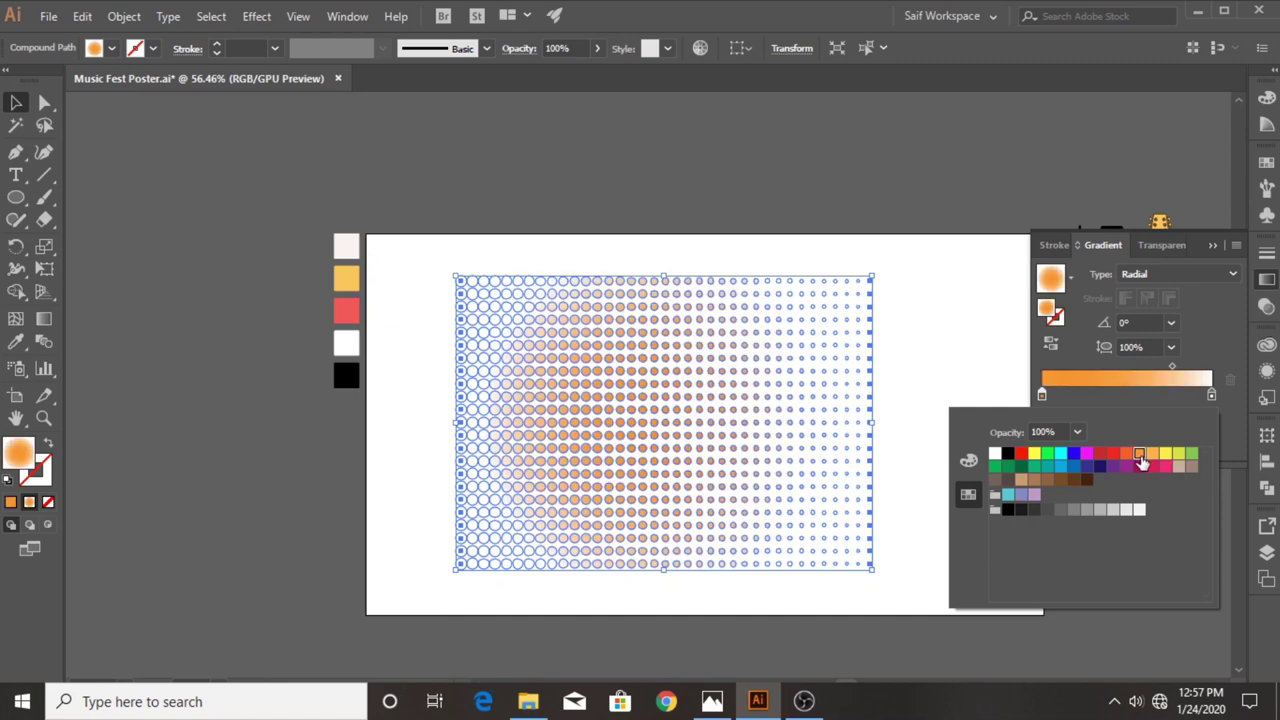
left_click(711, 220)
left_click(705, 280)
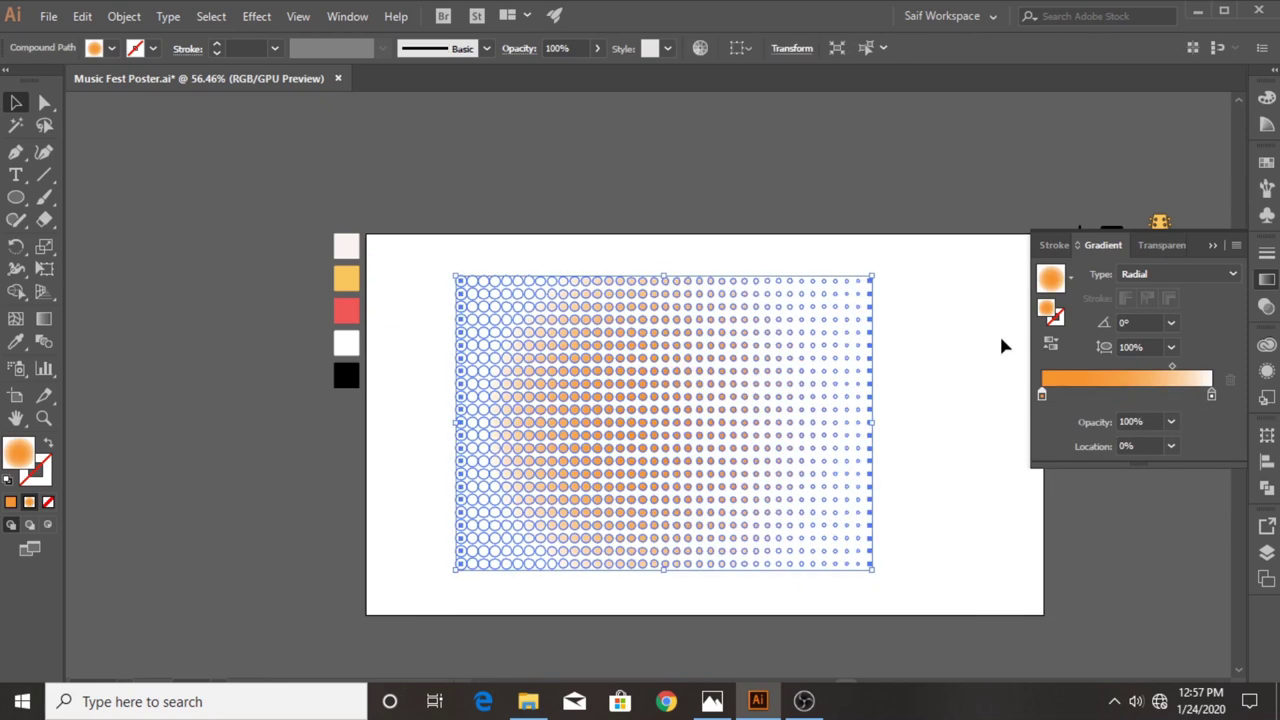
left_click(1180, 274)
left_click(1135, 291)
left_click(685, 220)
left_click(1212, 245)
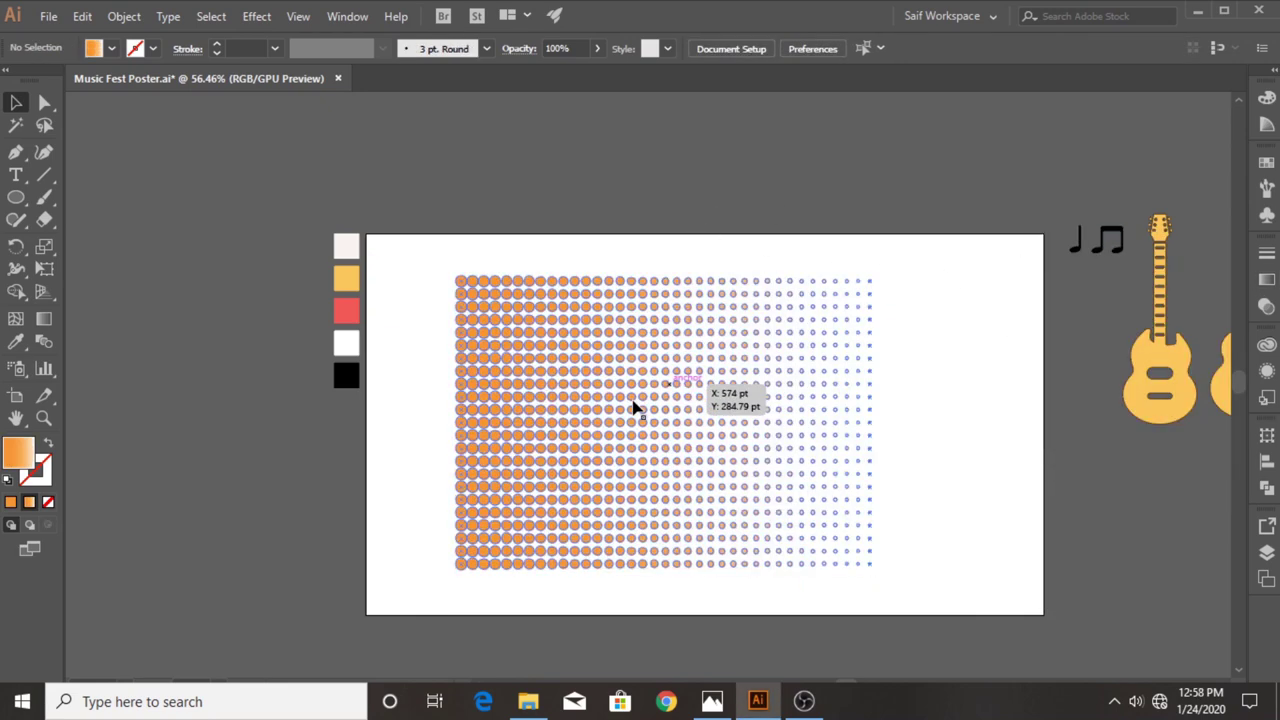
Rotate the halftone upright with orange dots at the bottom and park it right of the artboard.
left_click(634, 409)
mouse_move(871, 580)
left_mouse_down()
mouse_move(800, 350)
mouse_move(777, 366)
left_mouse_up()
left_click(846, 381)
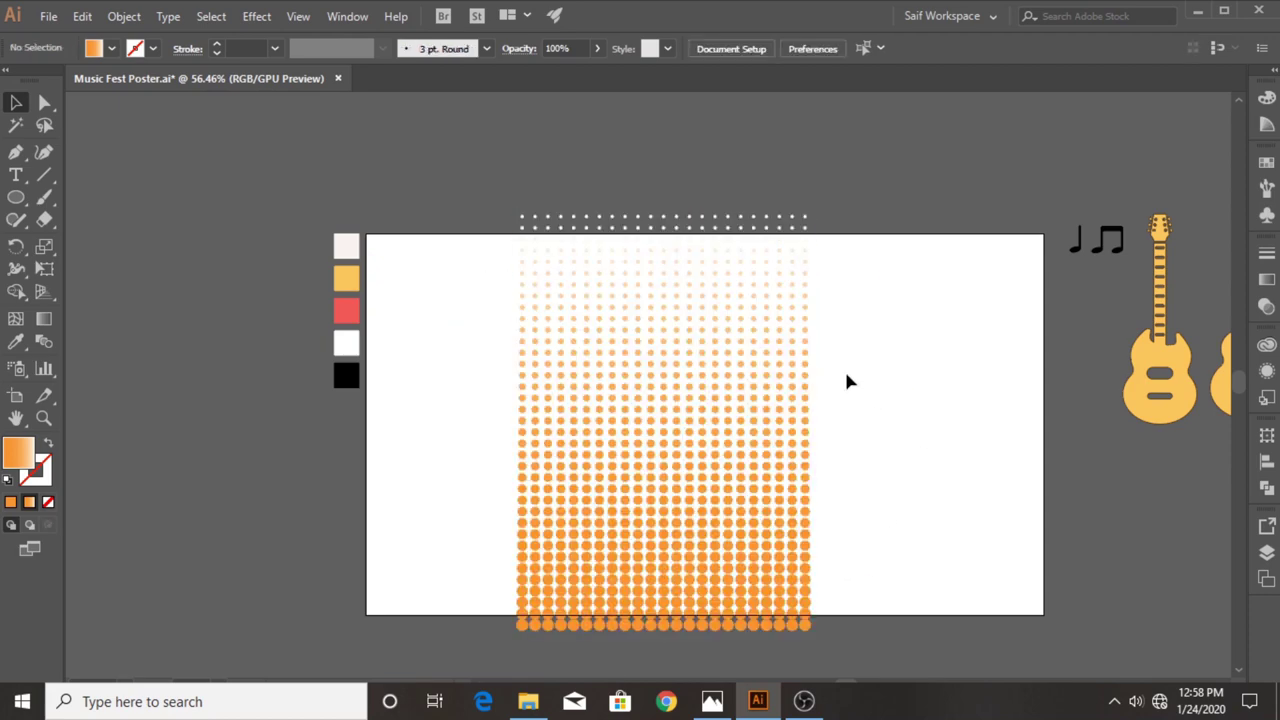
mouse_move(655, 392)
left_mouse_down()
mouse_move(640, 430)
mouse_move(814, 471)
mouse_move(1049, 497)
left_mouse_up()
left_click(800, 514)
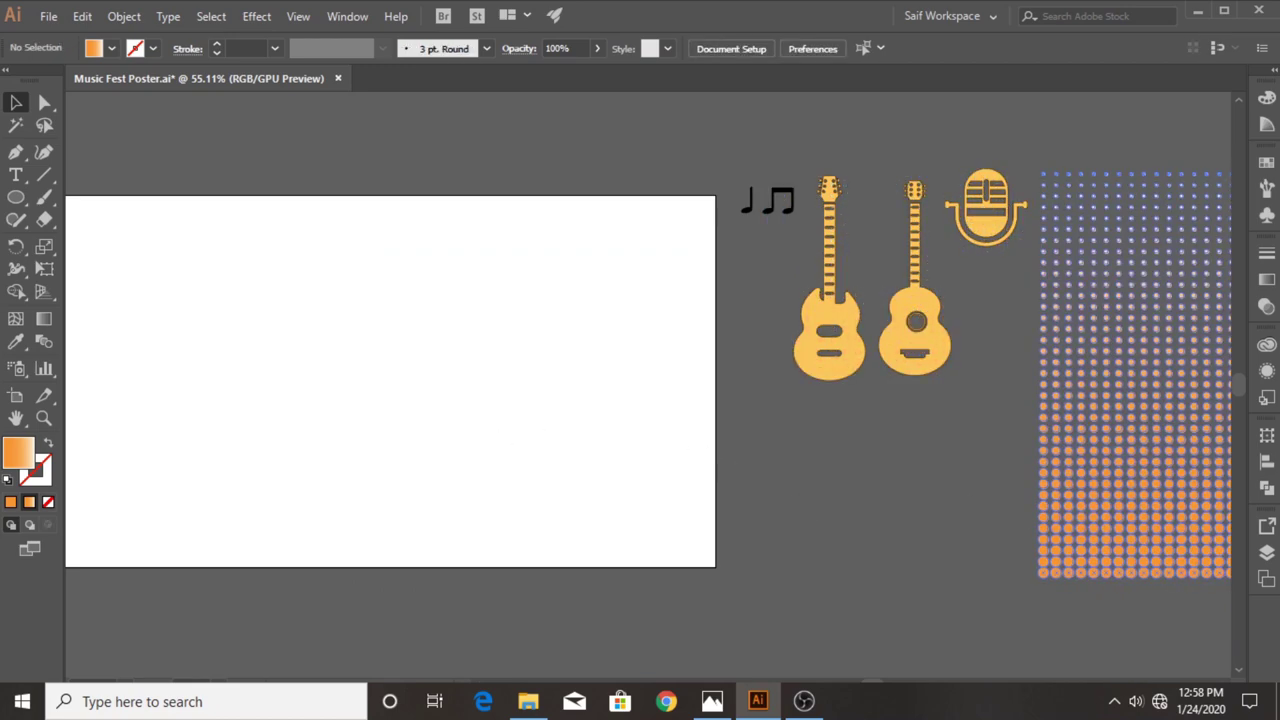
Draw a wide red rectangle across the middle of the artboard.
left_click_drag(528, 363, 826, 363)
left_click_drag(16, 197, 90, 197)
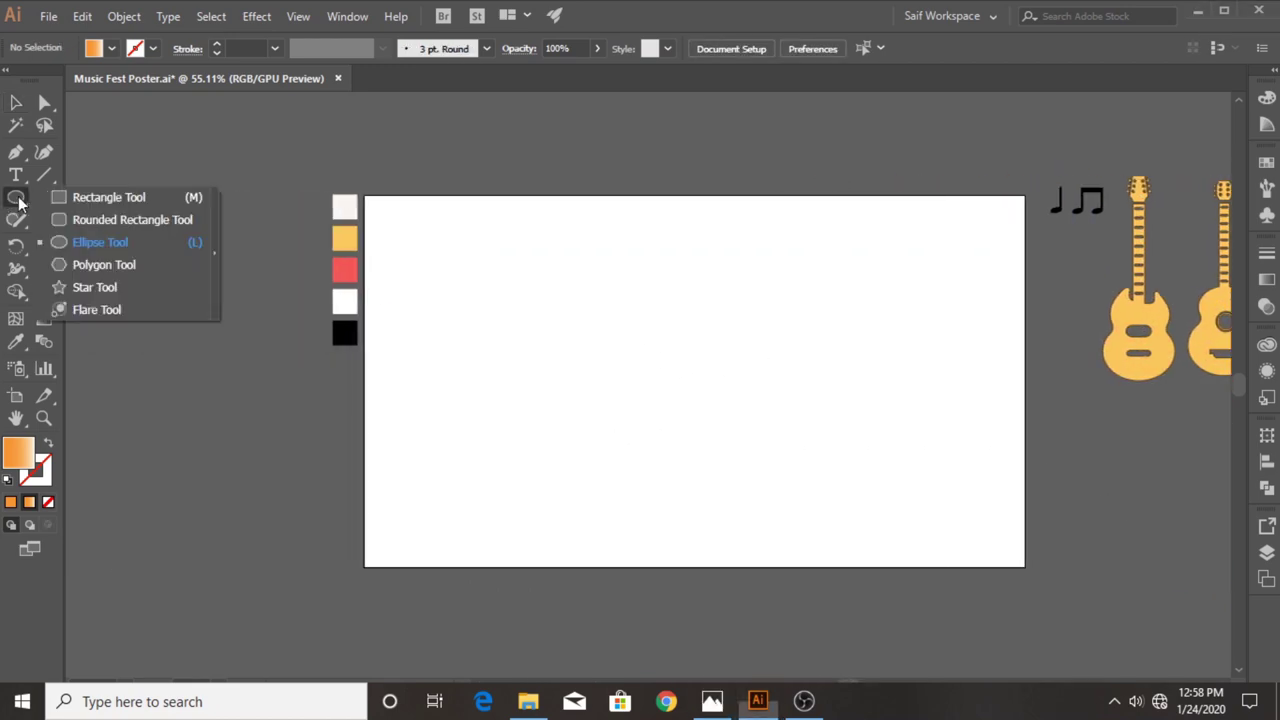
mouse_move(586, 340)
left_mouse_down()
mouse_move(748, 383)
mouse_move(784, 375)
left_mouse_up()
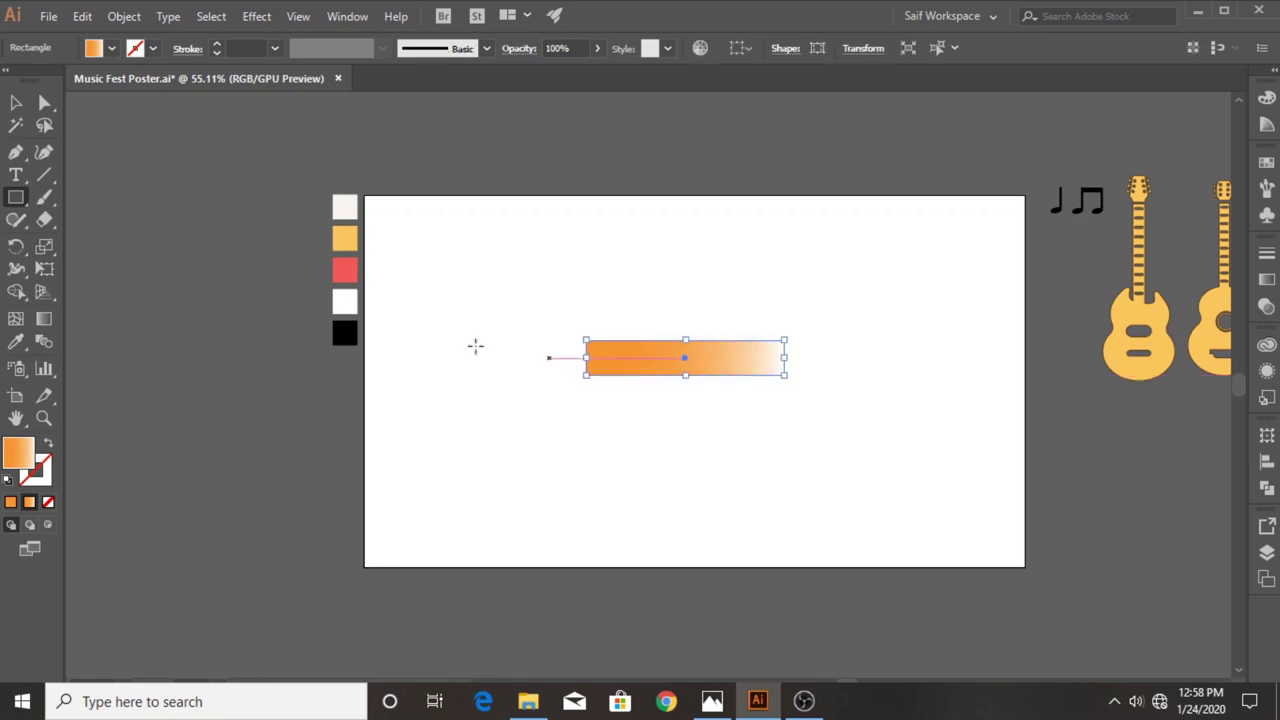
left_click(16, 341)
left_click(344, 270)
key("v")
key("z")
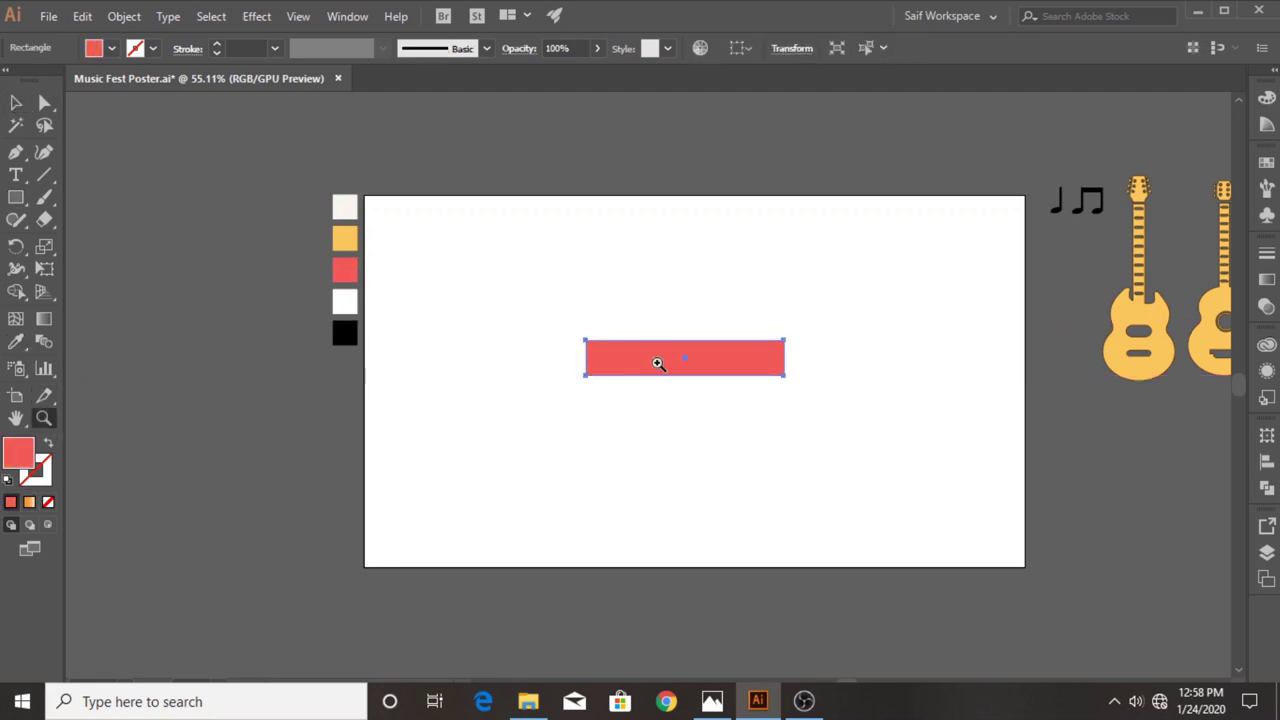
left_click(657, 360)
key("v")
Place a copy of the red bar below-left of the original and notch its left end.
left_click(731, 534)
mouse_move(623, 369)
left_mouse_down()
mouse_move(588, 395)
mouse_move(543, 392)
left_mouse_up()
left_click_drag(506, 306, 568, 490)
left_click(568, 490)
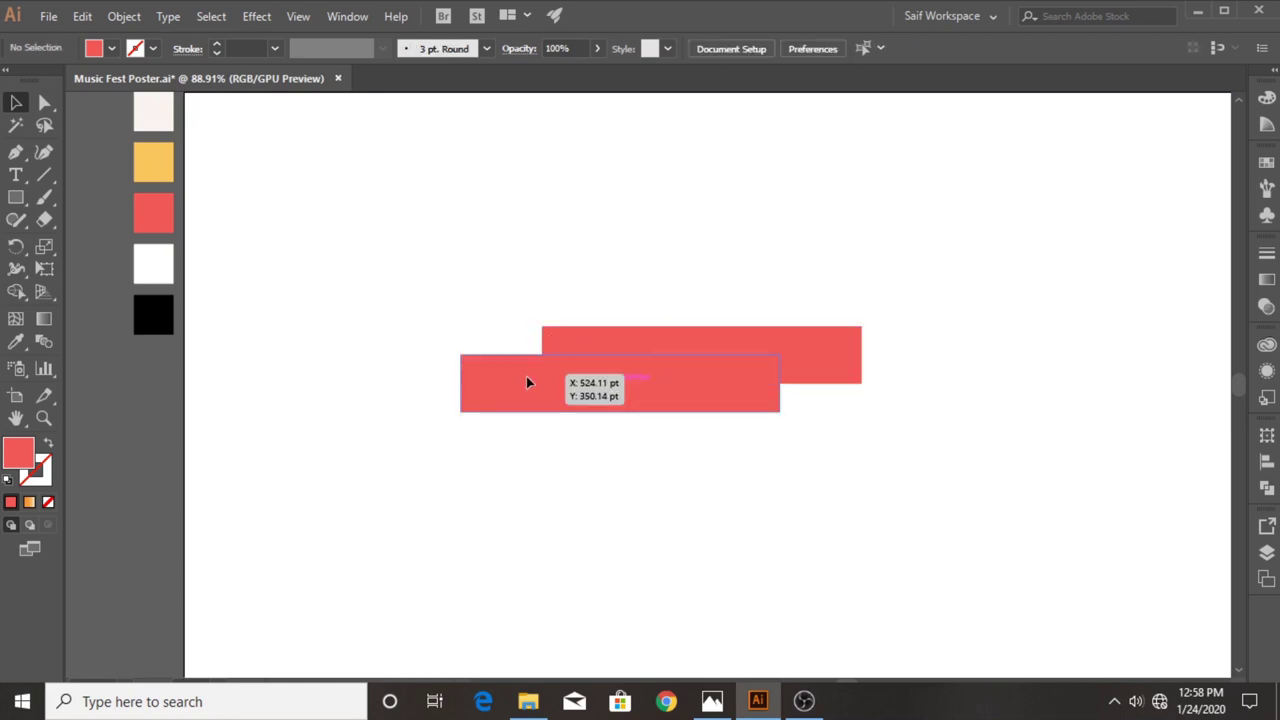
left_click(460, 383)
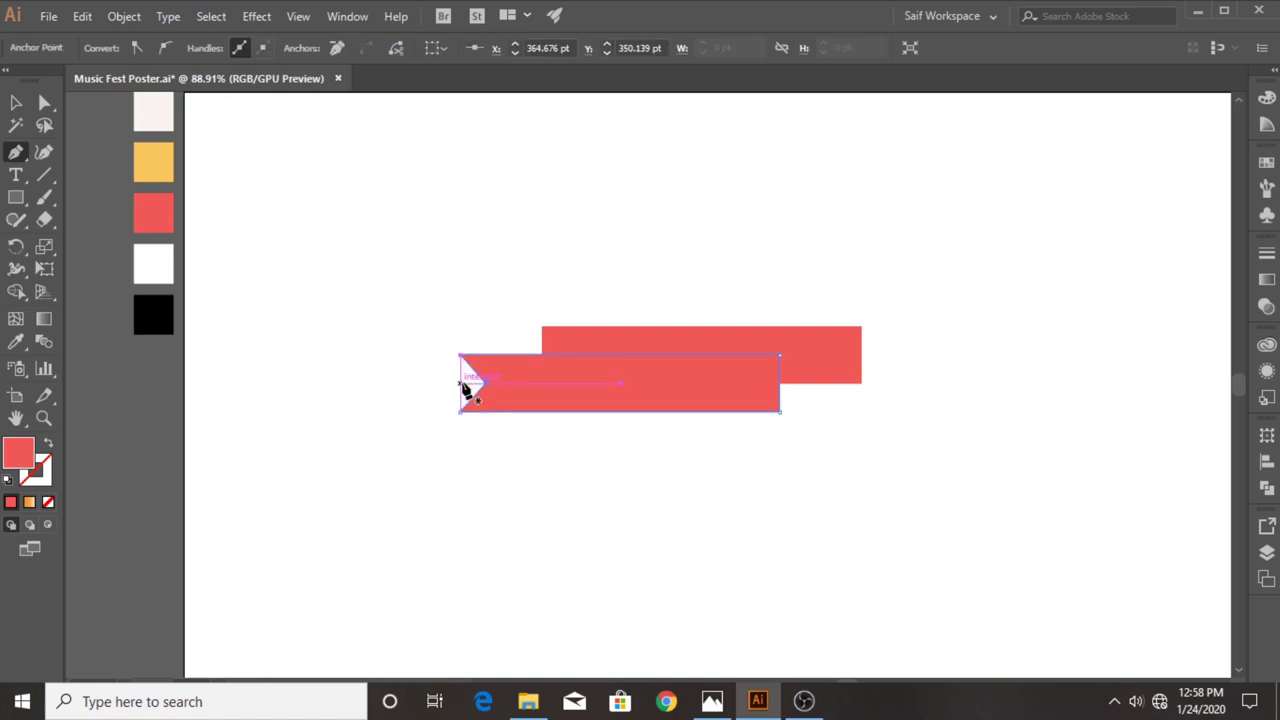
left_click(14, 104)
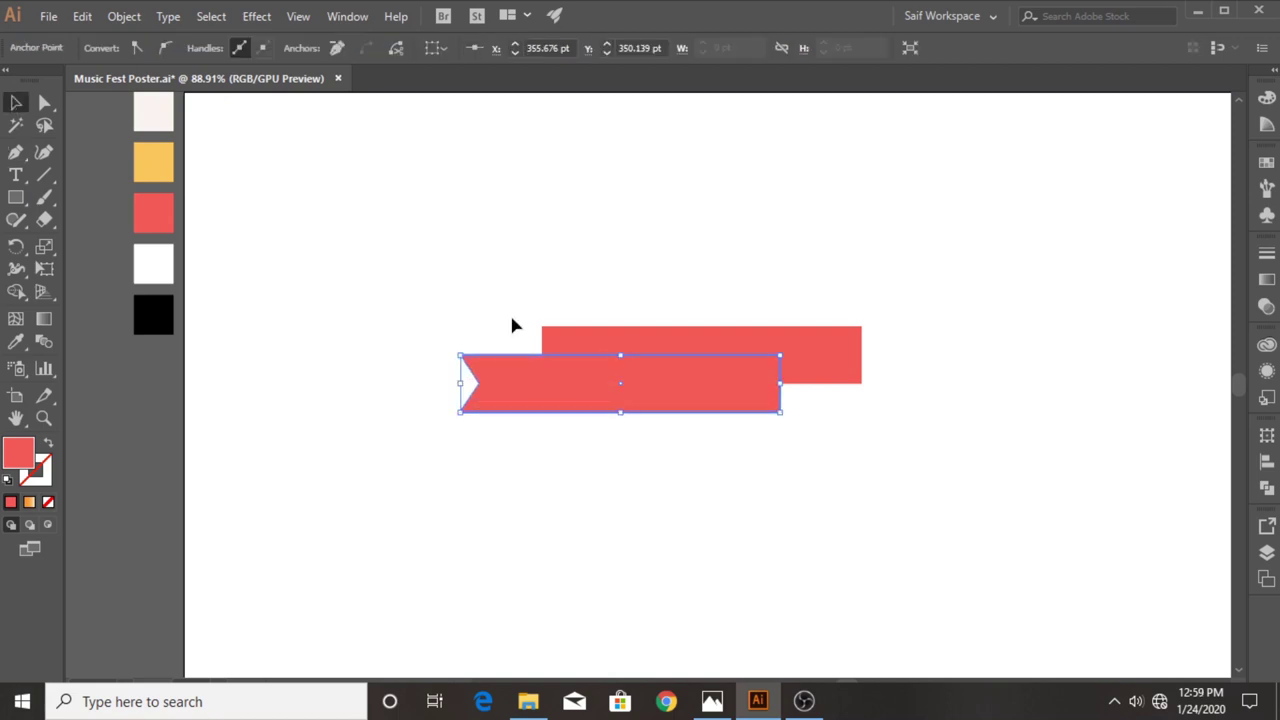
left_click_drag(512, 325, 571, 414)
Cut the notched piece with a vertical line, Shape Builder away its right part, delete the line.
key("p")
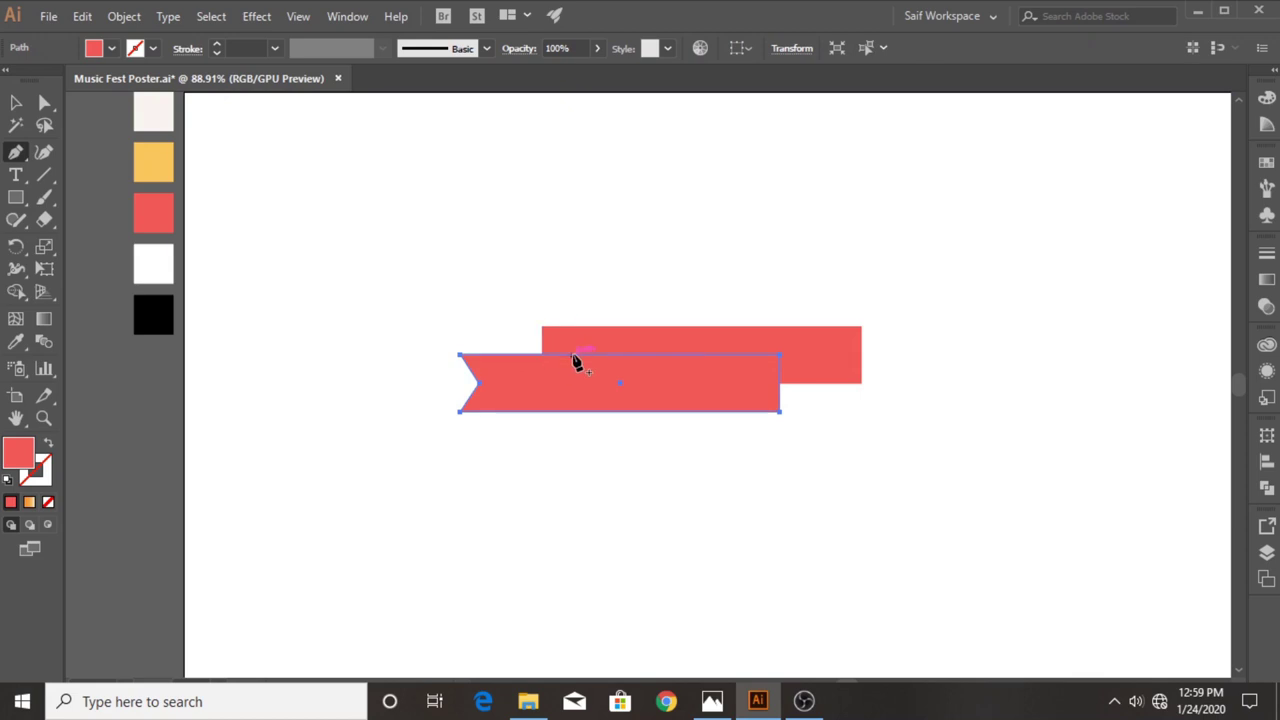
left_click(577, 311)
left_click(577, 433)
key("v")
key("ctrl+a")
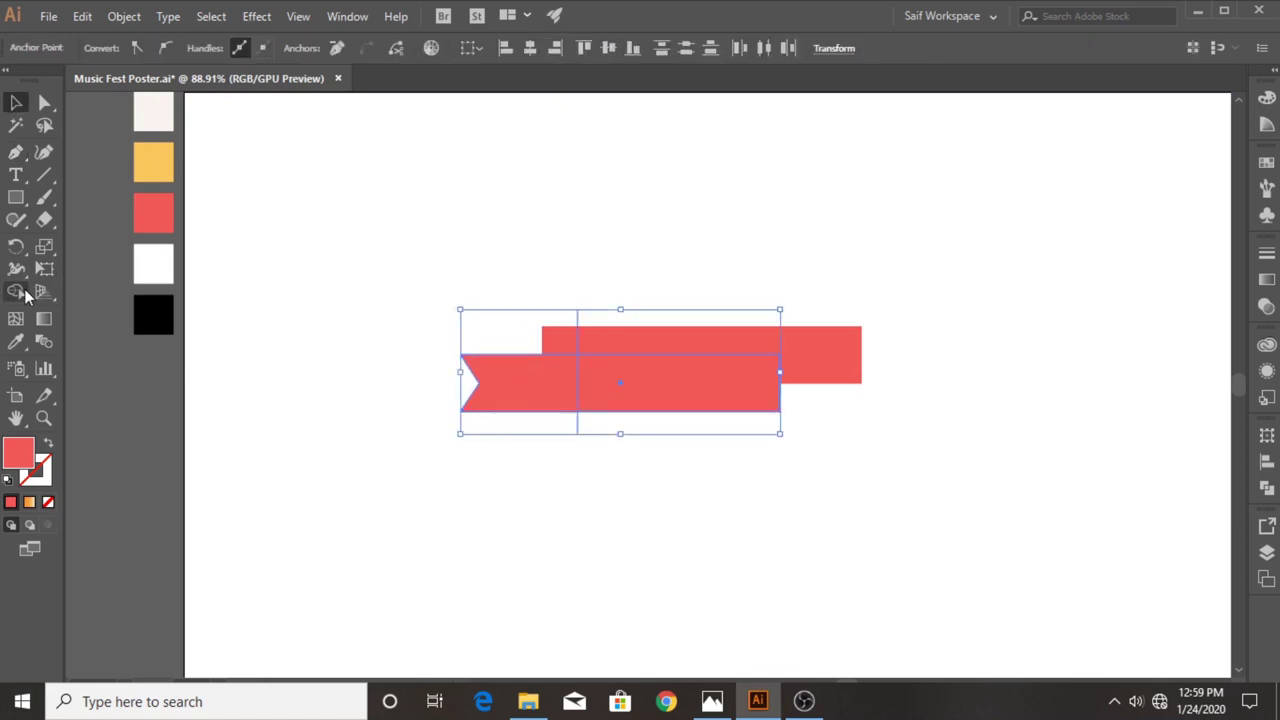
left_click(16, 291)
left_click(595, 383, "alt")
key("v")
key("ctrl+shift+a")
left_click(579, 336)
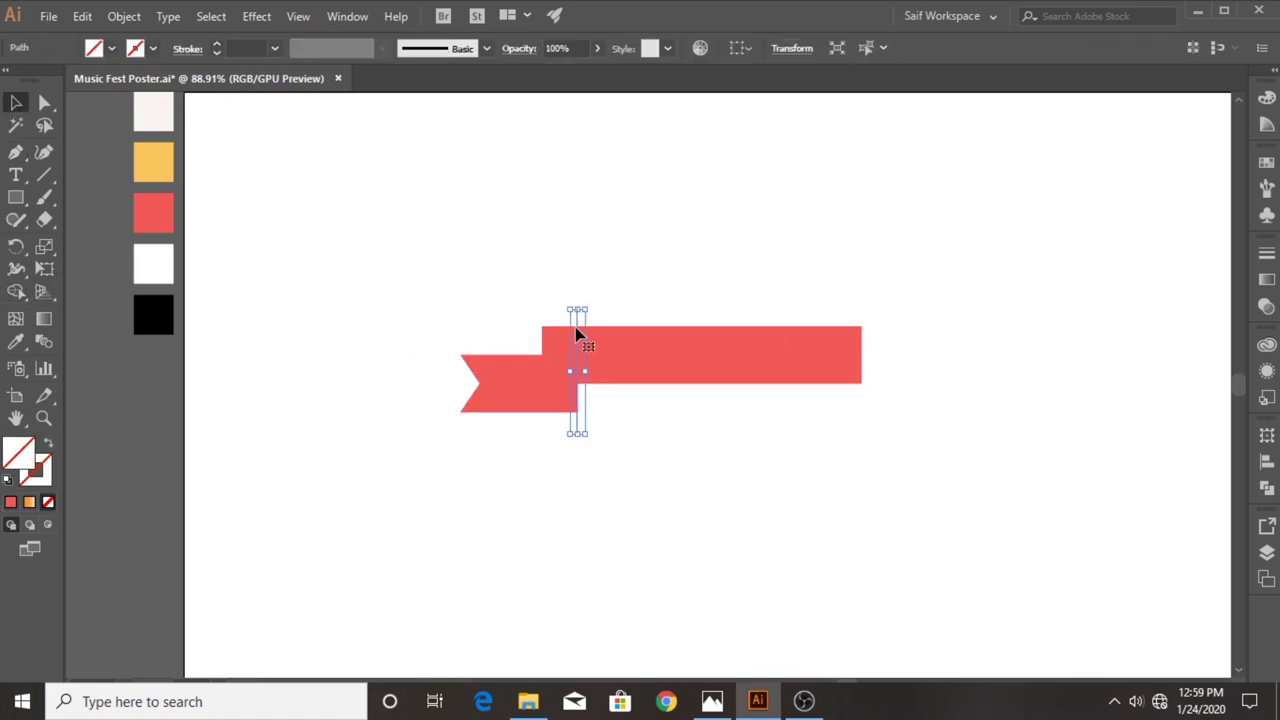
key("Delete")
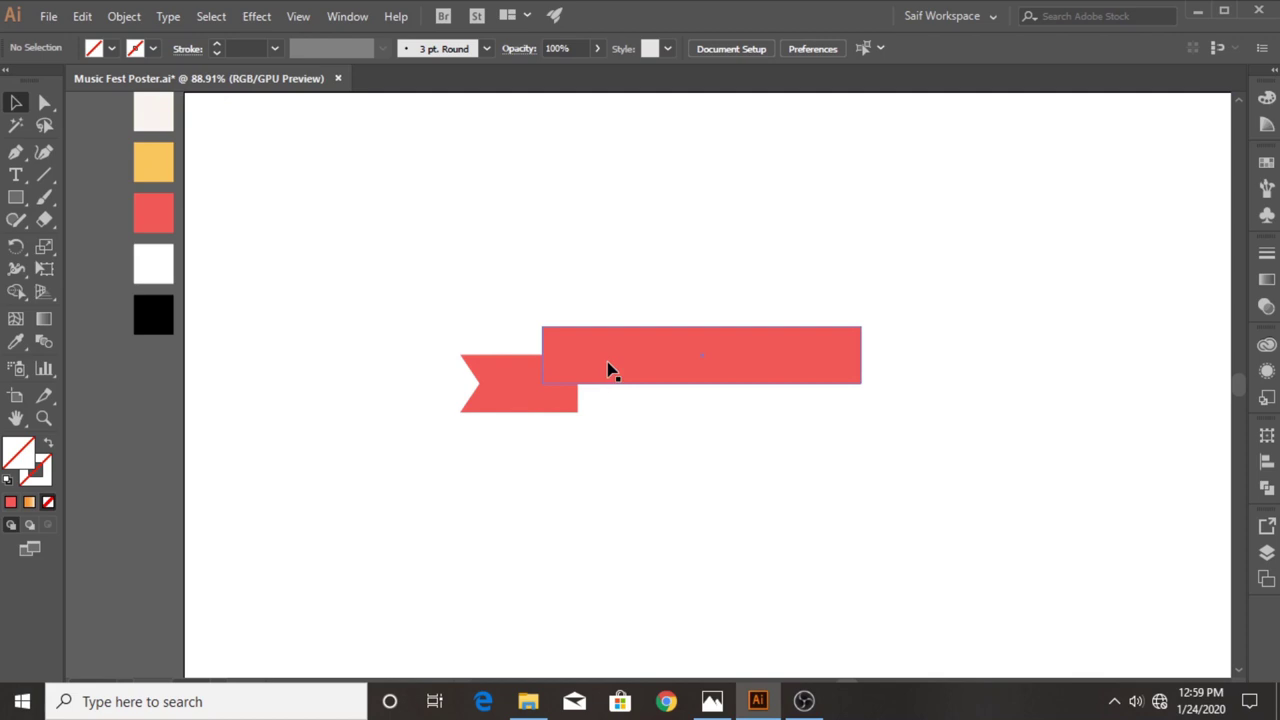
Make a darker red copy of the band and move it onto the ribbon.
scroll(660, 374, "up", 2, "alt")
left_click_drag(566, 338, 648, 498)
double_click(16, 450)
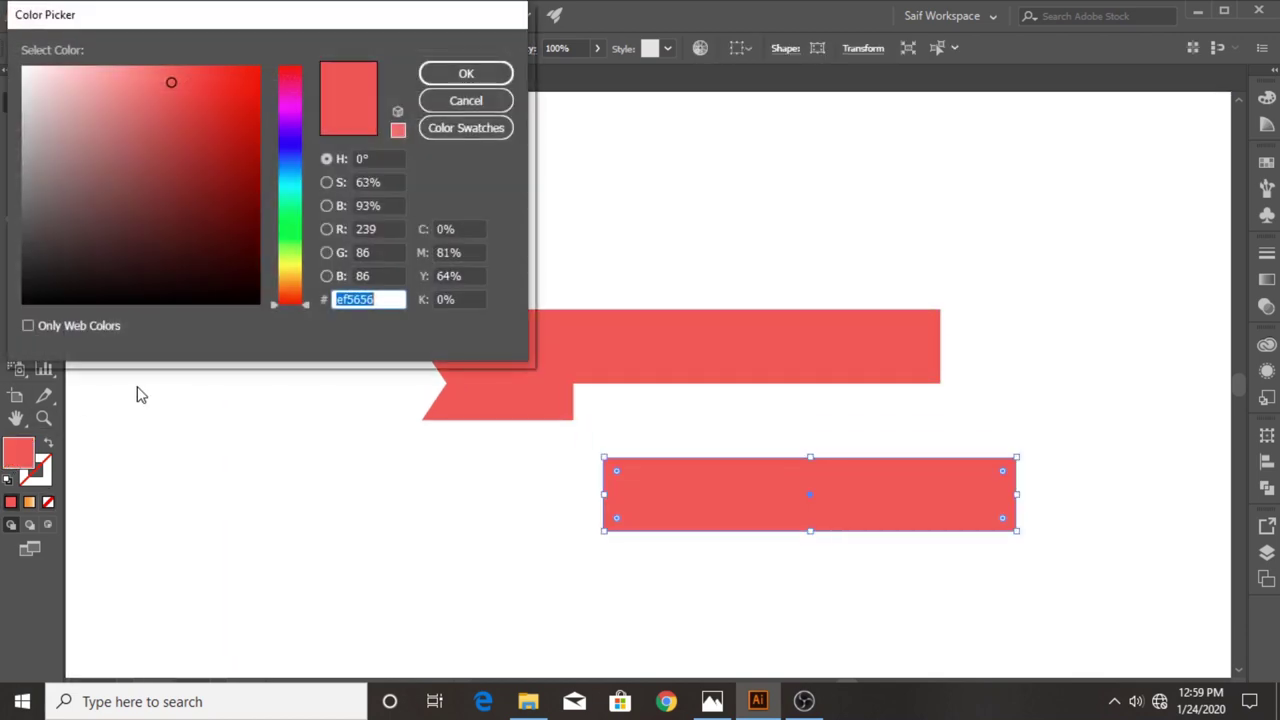
left_click(171, 120)
left_click(449, 71)
double_click(18, 452)
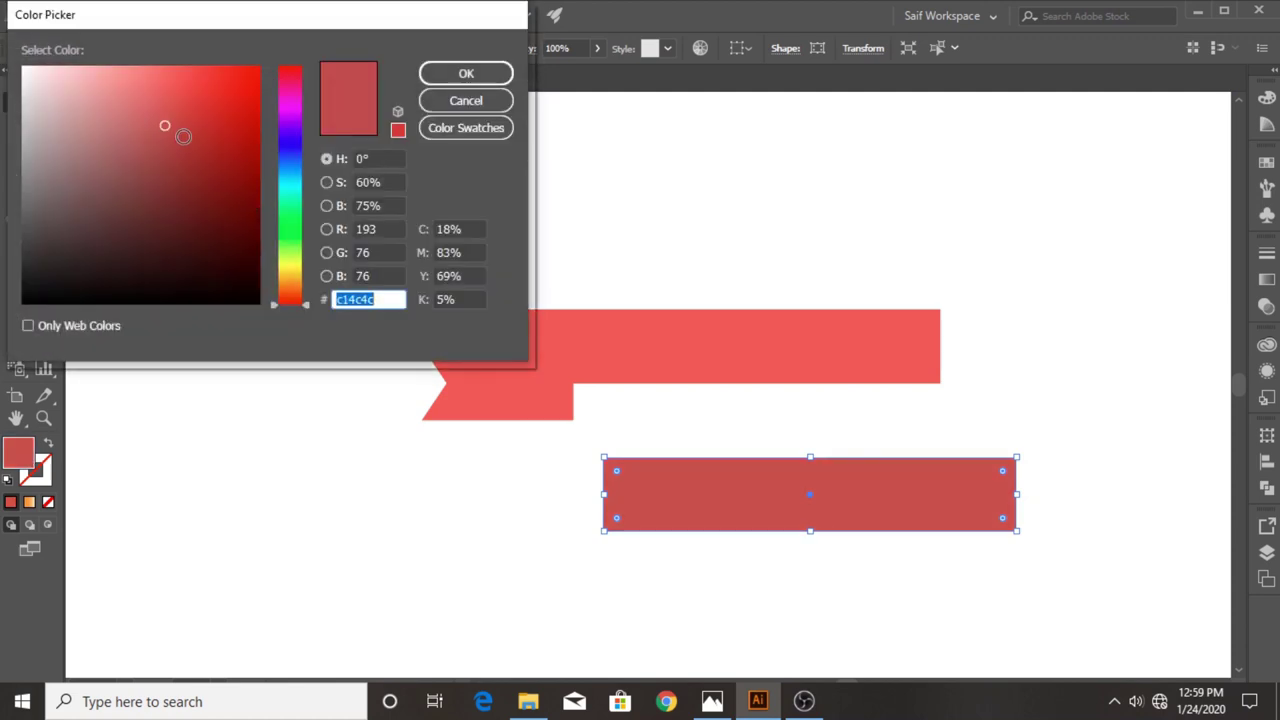
left_click(449, 71)
left_click_drag(617, 494, 597, 393)
Drag the dark rectangle's anchor points into a small fold triangle joining band and tail.
key("a")
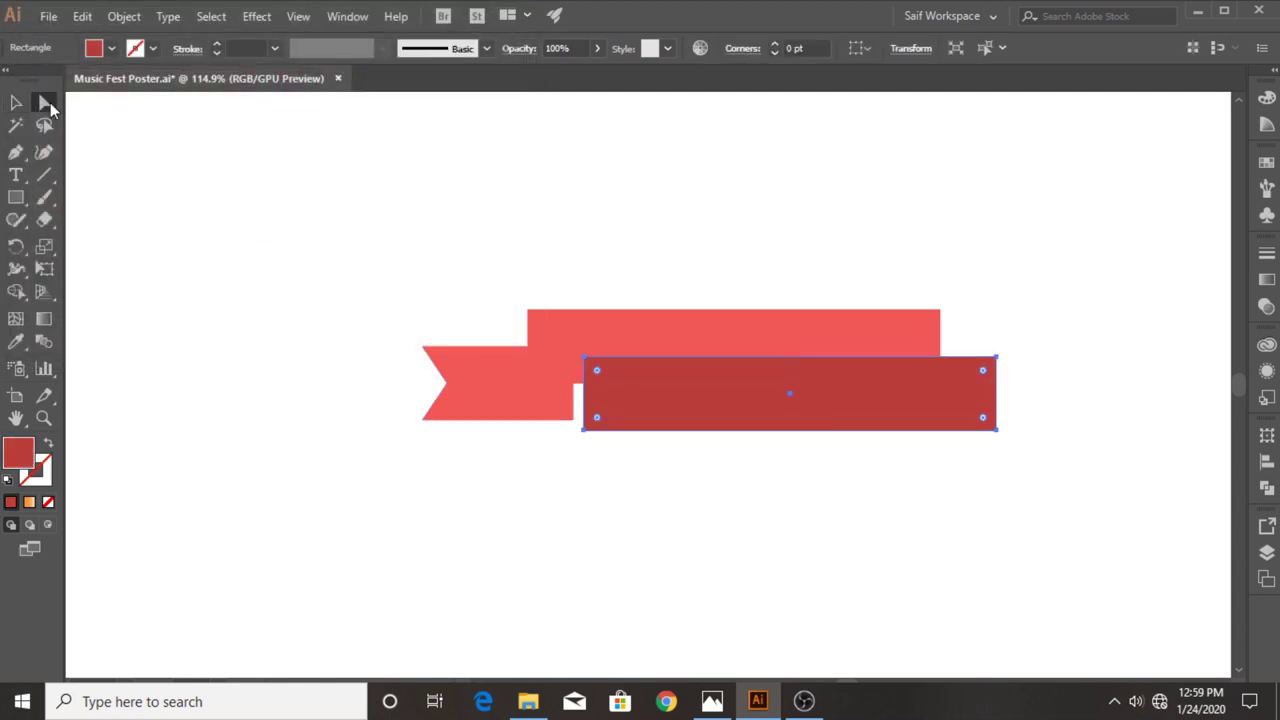
left_click(584, 358)
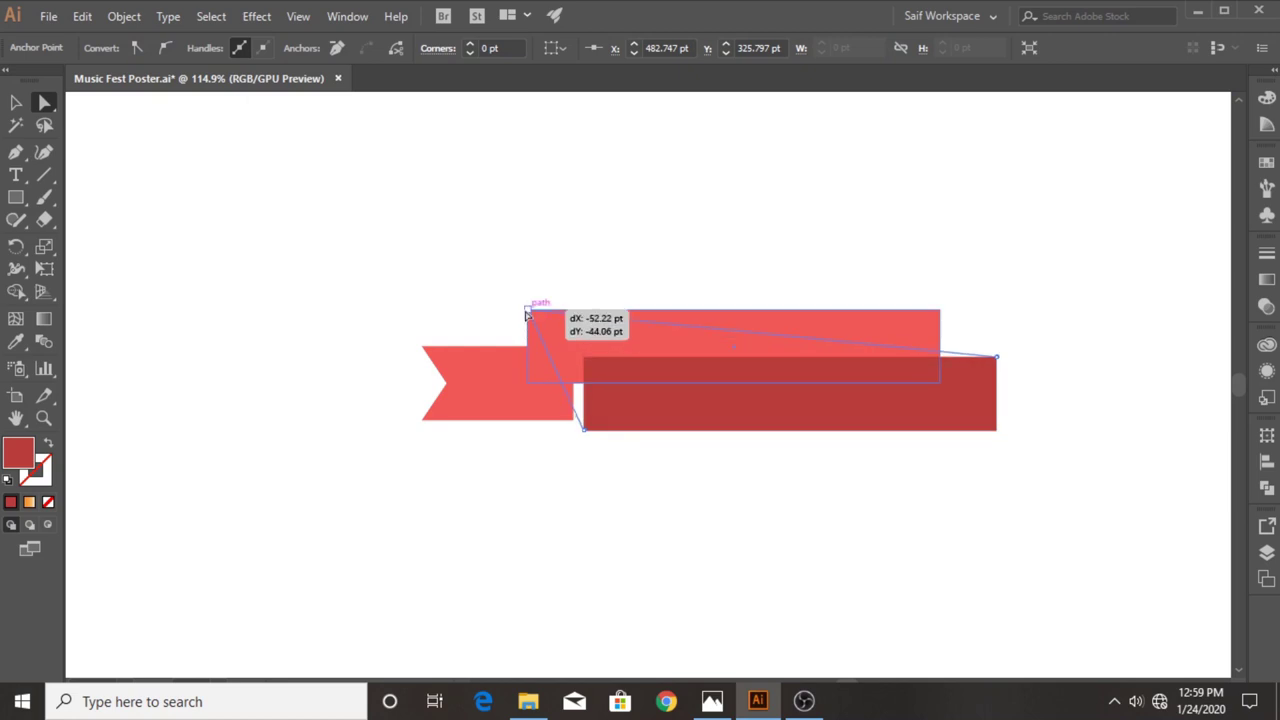
left_click_drag(584, 358, 528, 310)
left_click_drag(586, 432, 528, 383)
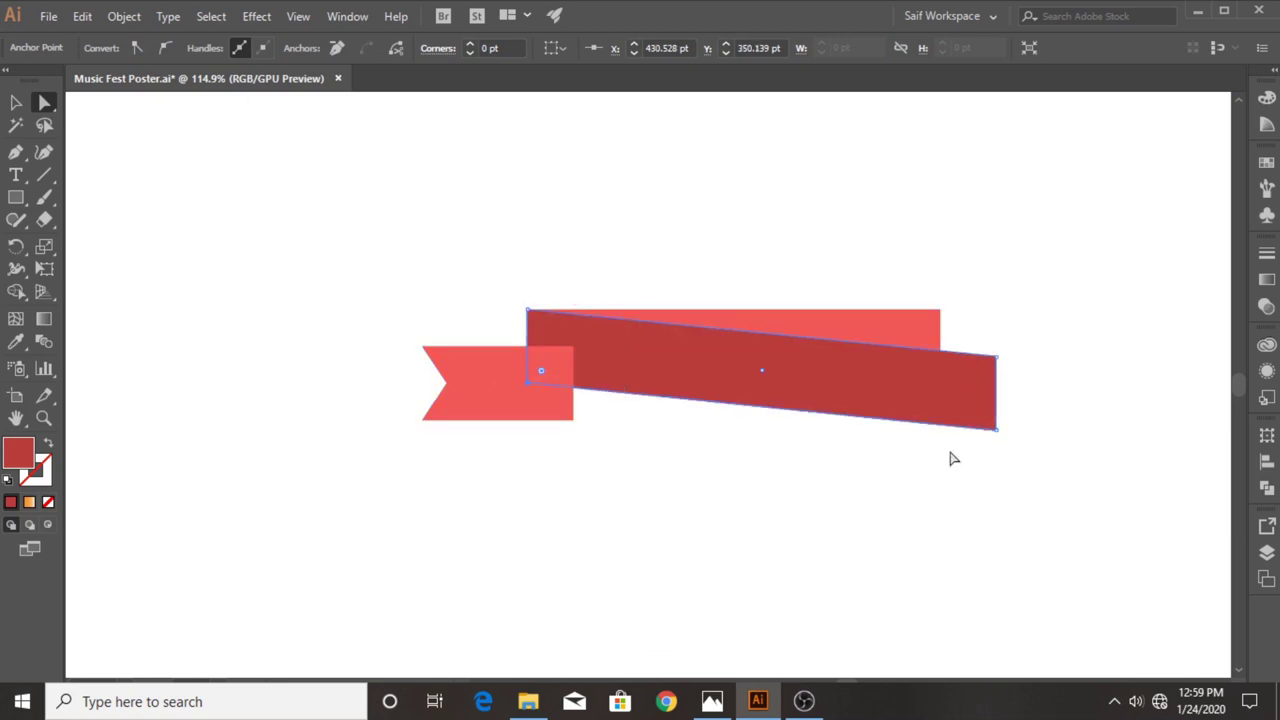
left_click_drag(996, 428, 572, 420)
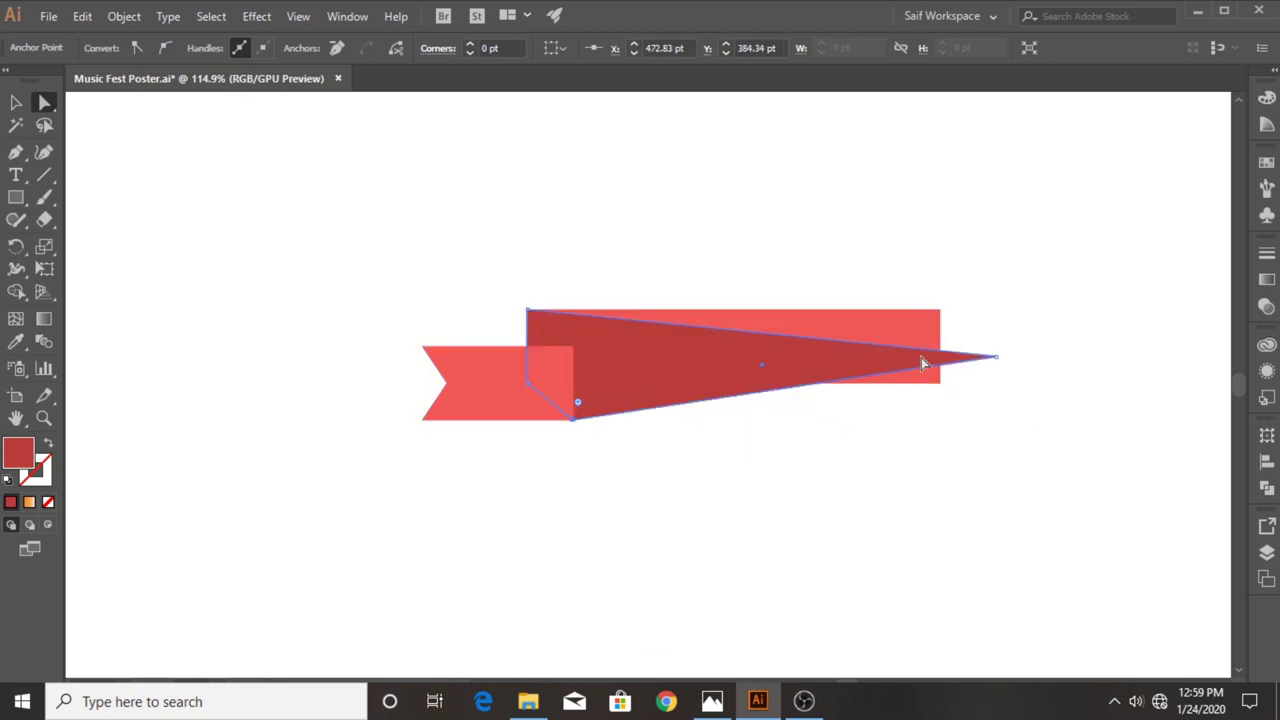
left_click_drag(996, 358, 572, 346)
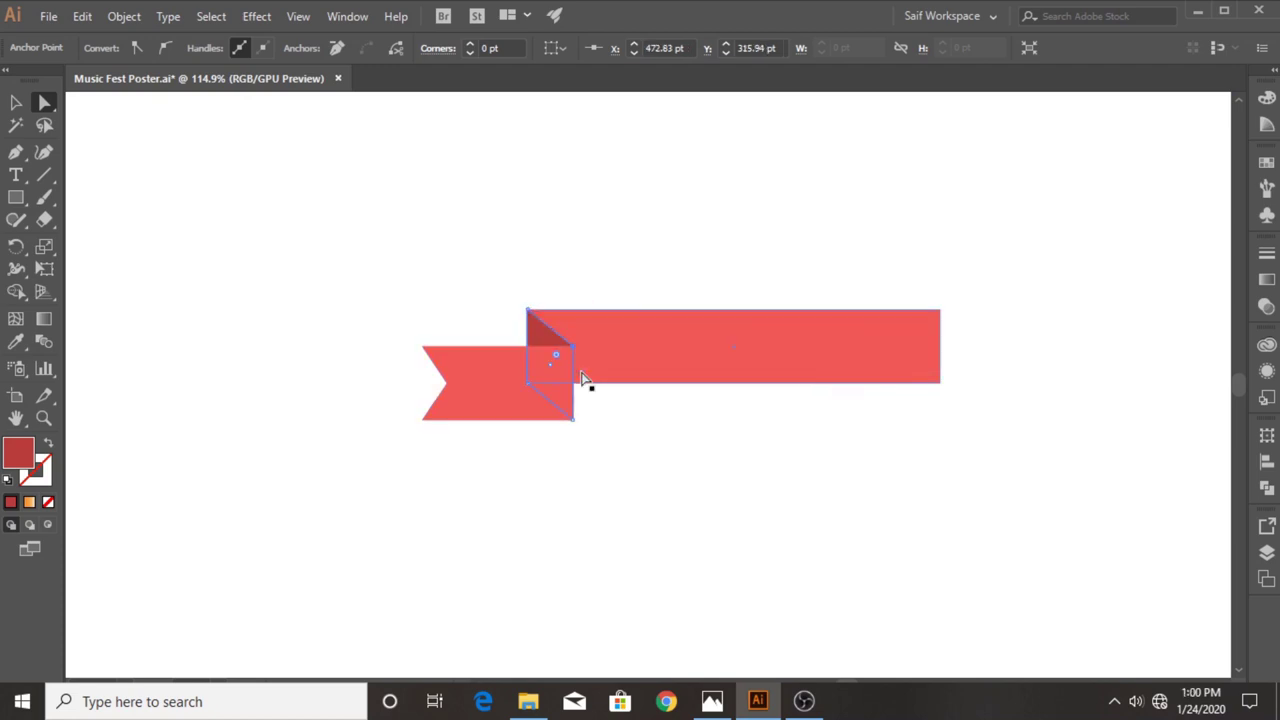
left_click(594, 432)
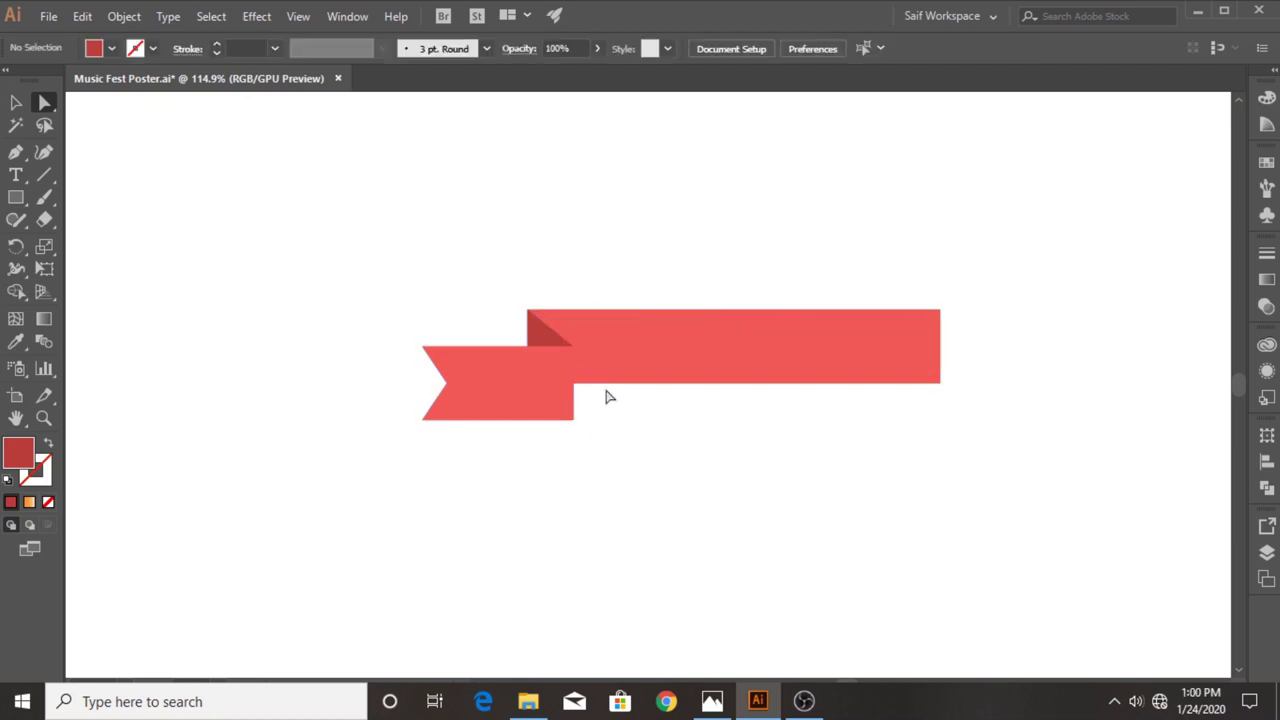
Adjust the Arrange order so the band sits in front of the dark fold.
left_click(545, 328)
right_click(545, 328)
key("Escape")
left_click(545, 338)
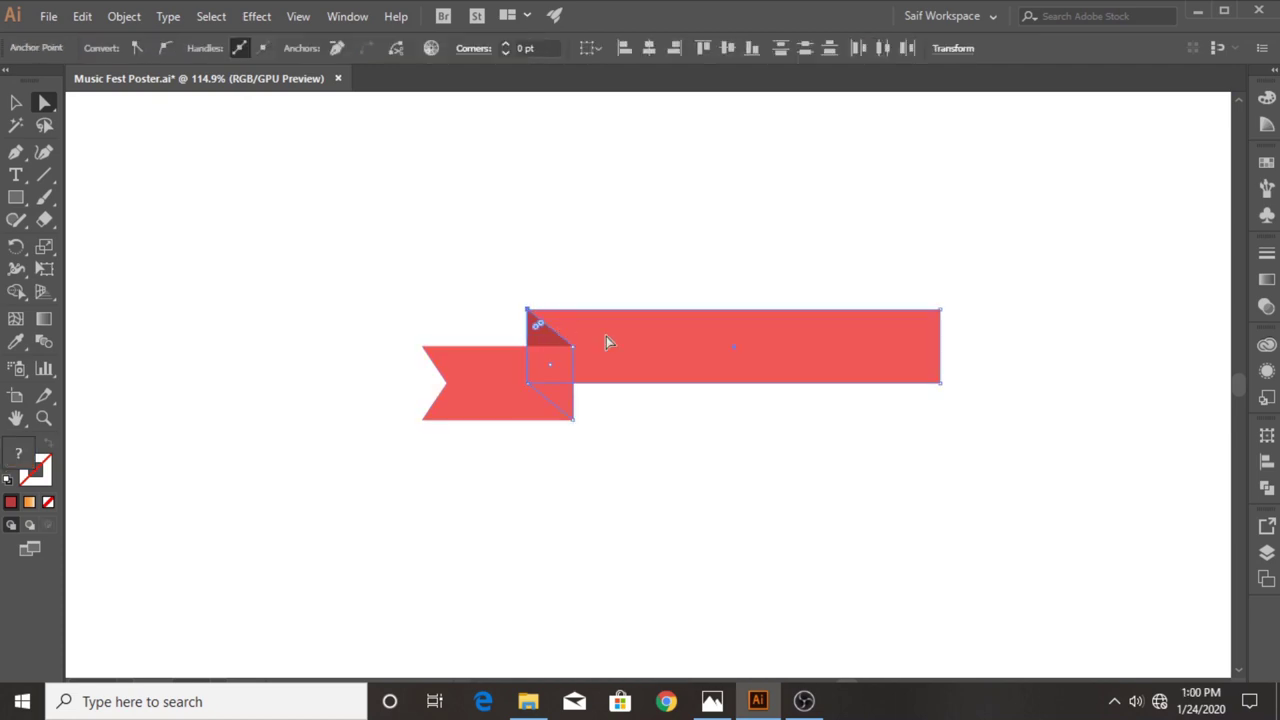
right_click(621, 313)
left_click(860, 588)
left_click(648, 368)
right_click(648, 368)
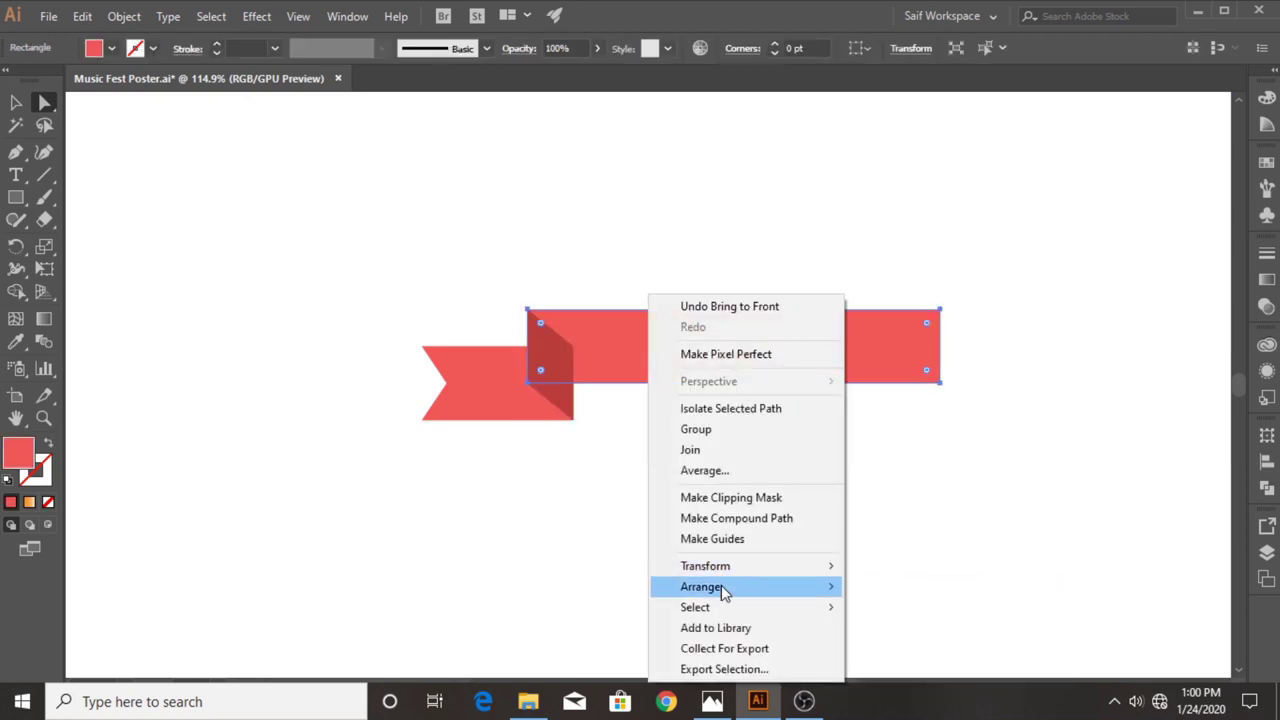
left_click(849, 660)
left_click(519, 436)
Widen the band to the right and reflect a copy of the left tail onto its right end.
key("v")
left_click(822, 364)
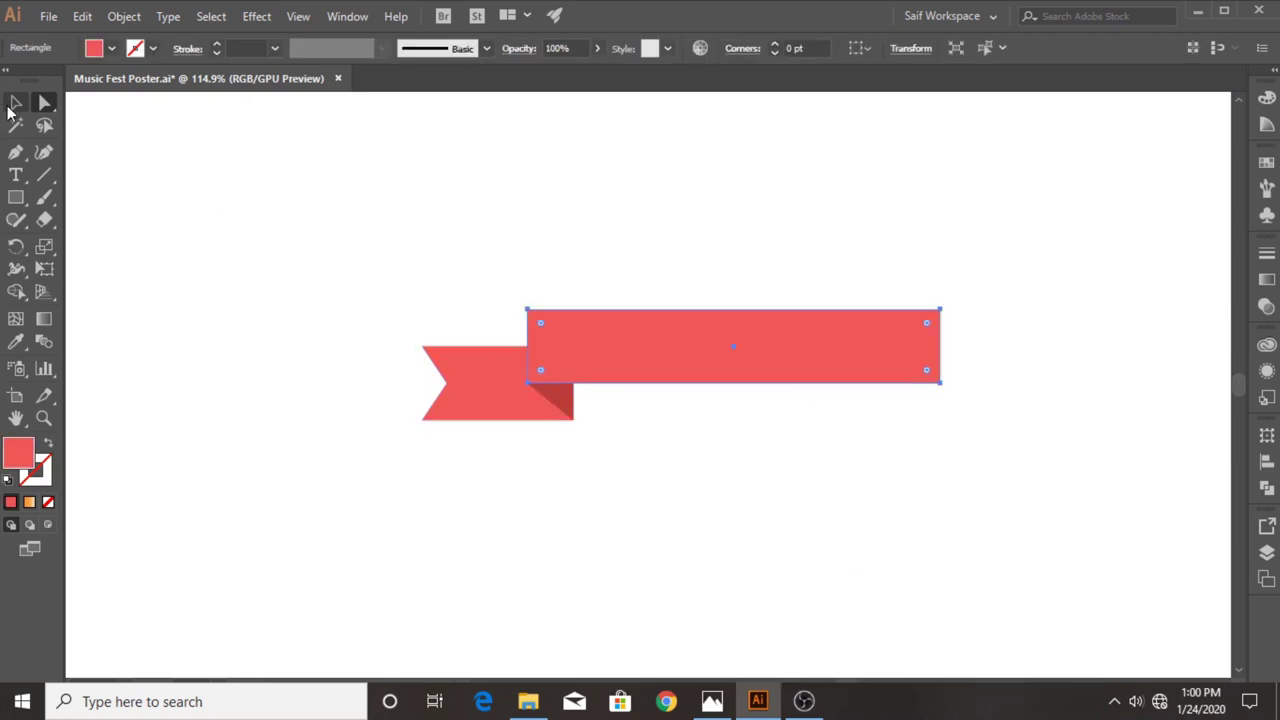
left_click_drag(941, 347, 1030, 349)
left_click(815, 440)
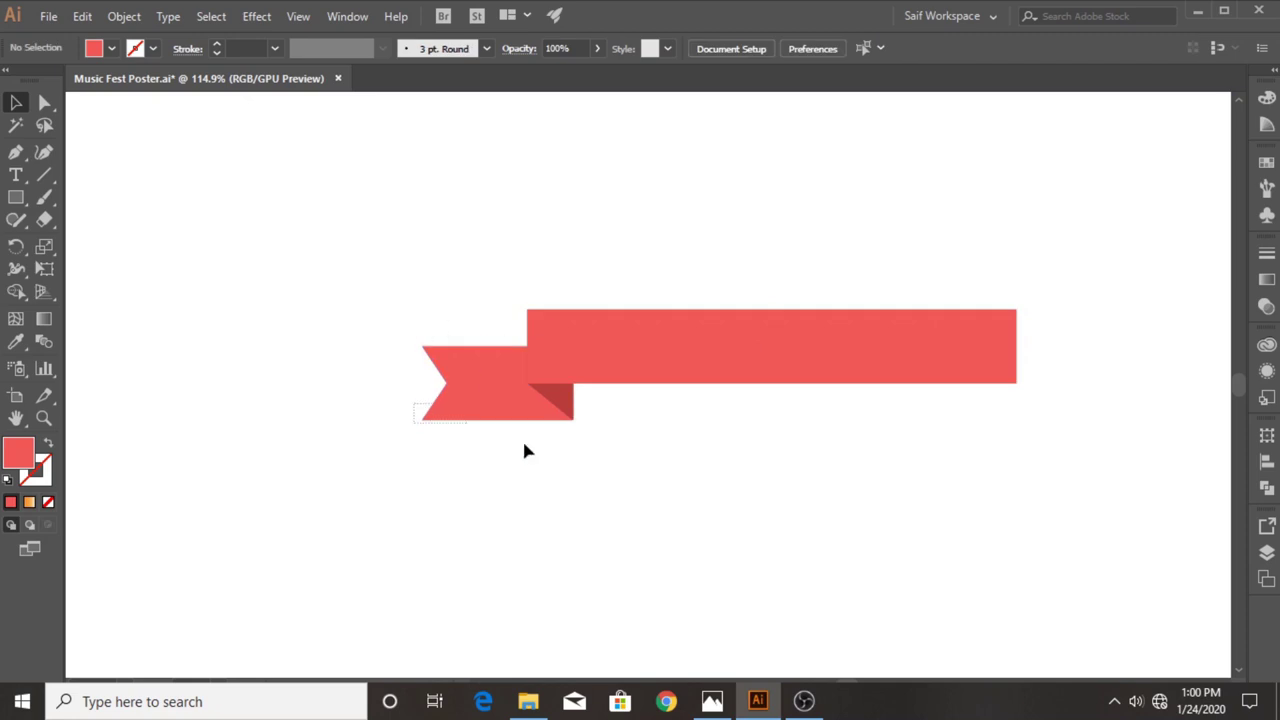
right_click(495, 402)
left_click(720, 348)
key("Return")
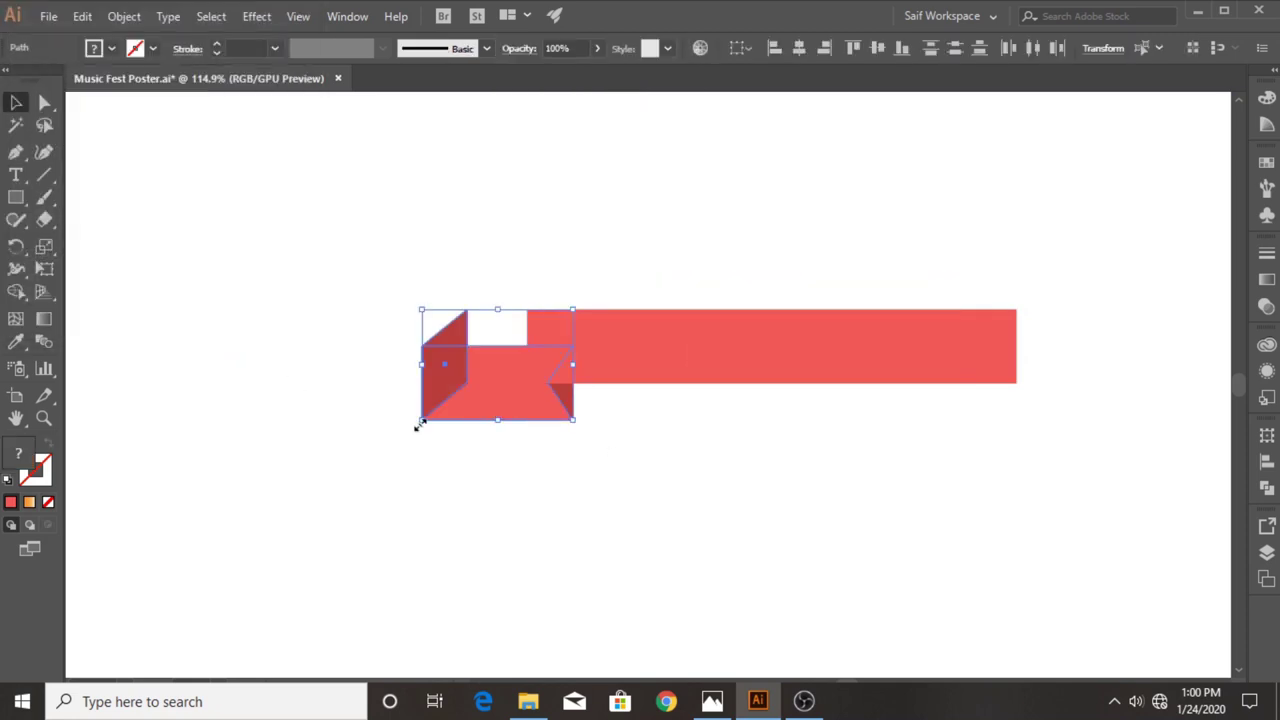
left_click_drag(448, 390, 995, 390)
key("ctrl+shift+a")
Apply a gentle Arc warp effect to the whole ribbon.
key("ctrl+a")
left_click(124, 16)
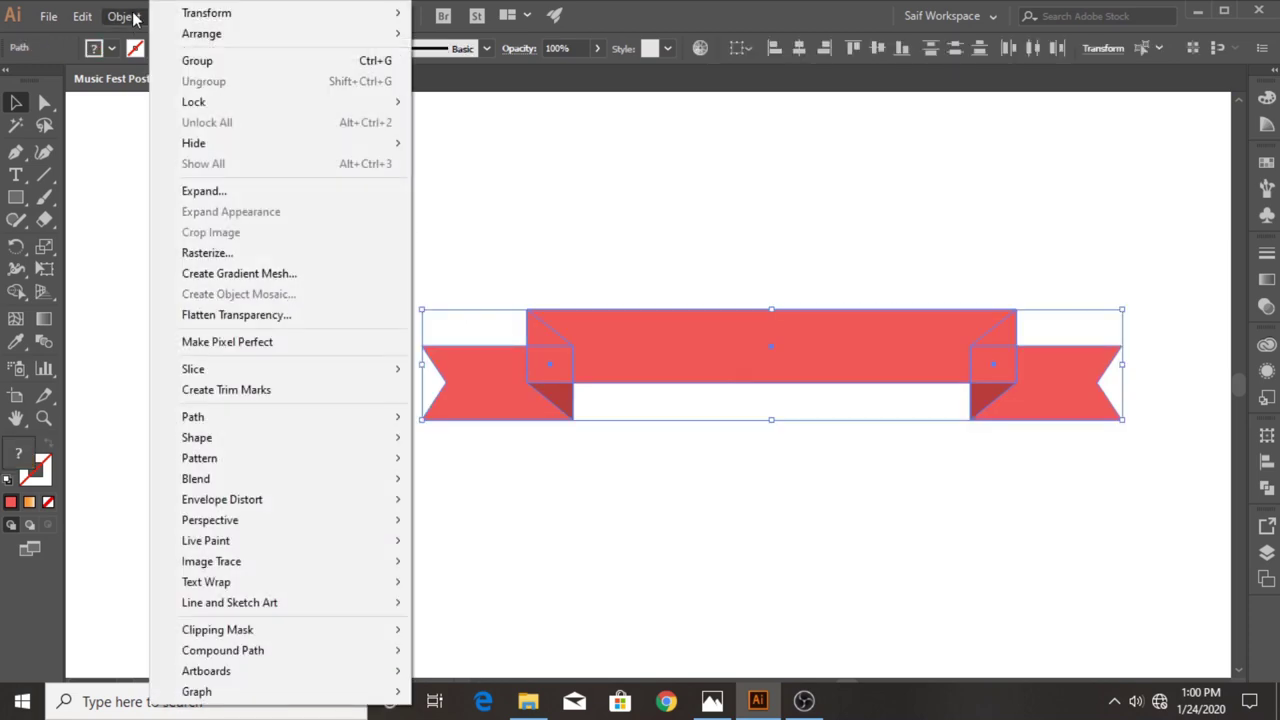
left_click(374, 300)
left_click(251, 17)
left_click(497, 262)
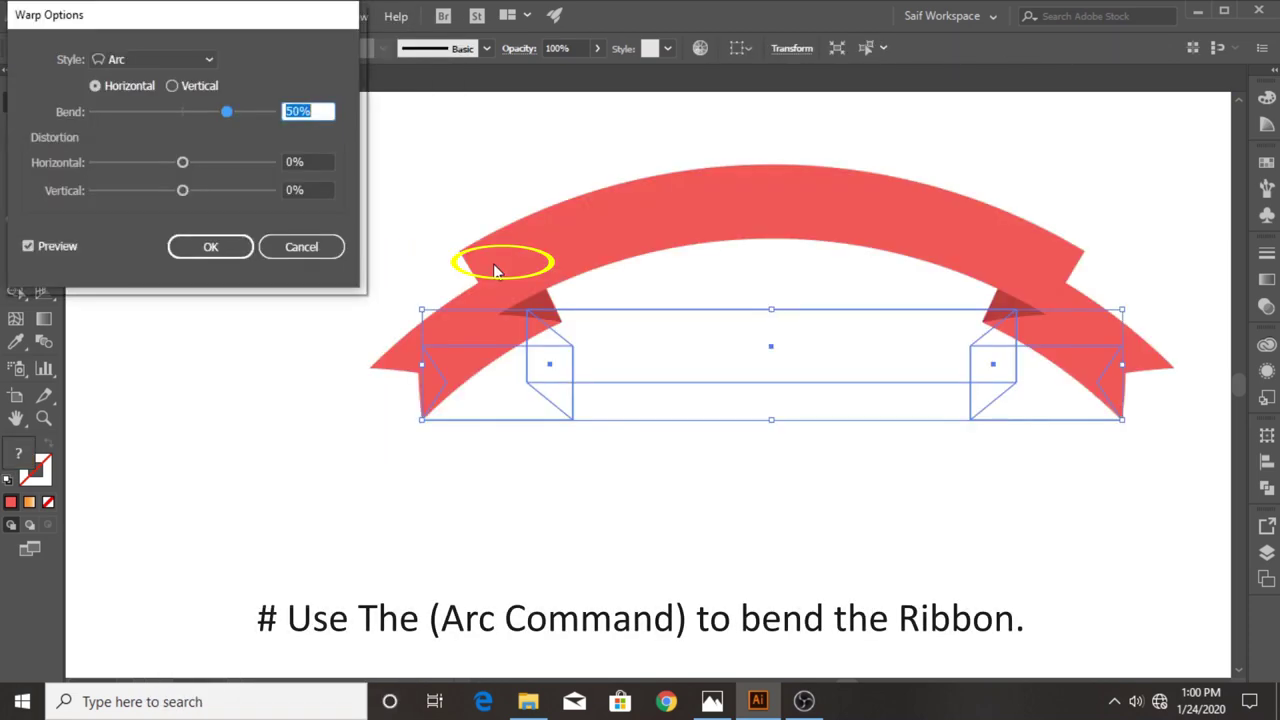
left_click_drag(227, 111, 167, 122)
left_click(230, 246)
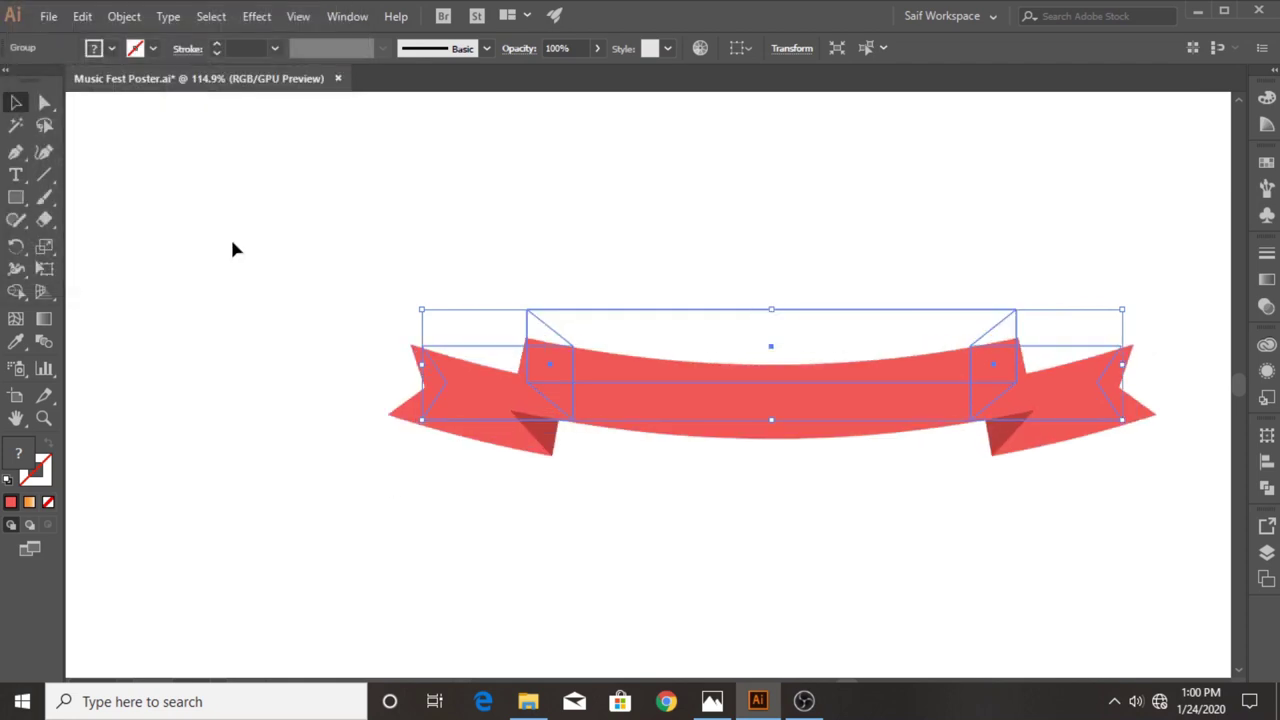
left_click(328, 250)
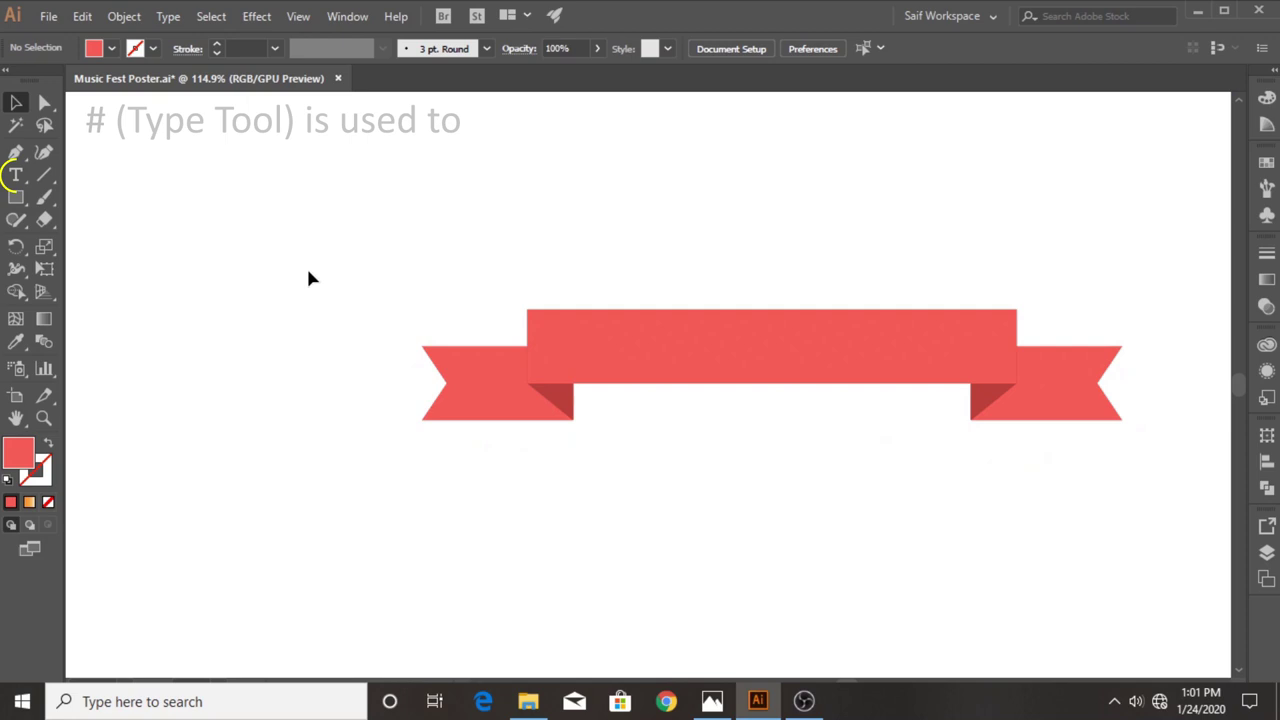
Type MUSIC FEST on the ribbon in white and enlarge it.
key("t")
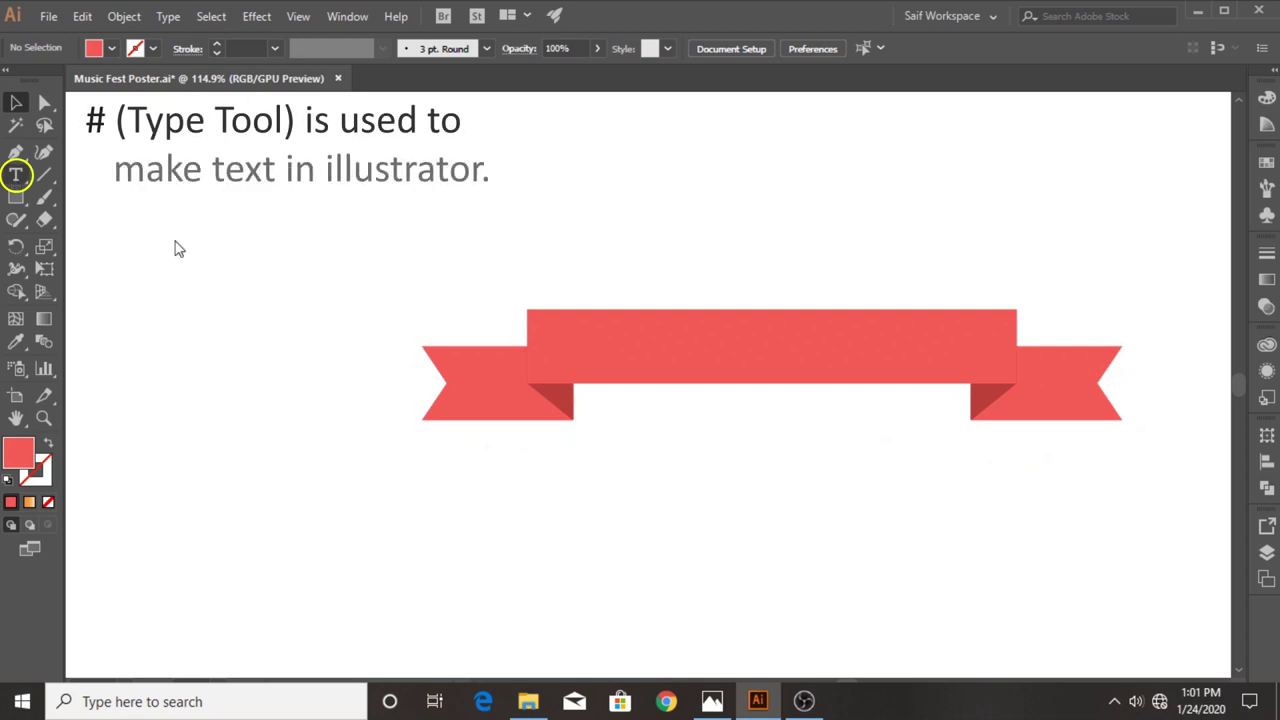
left_click(632, 345)
type("MUSIC FEST")
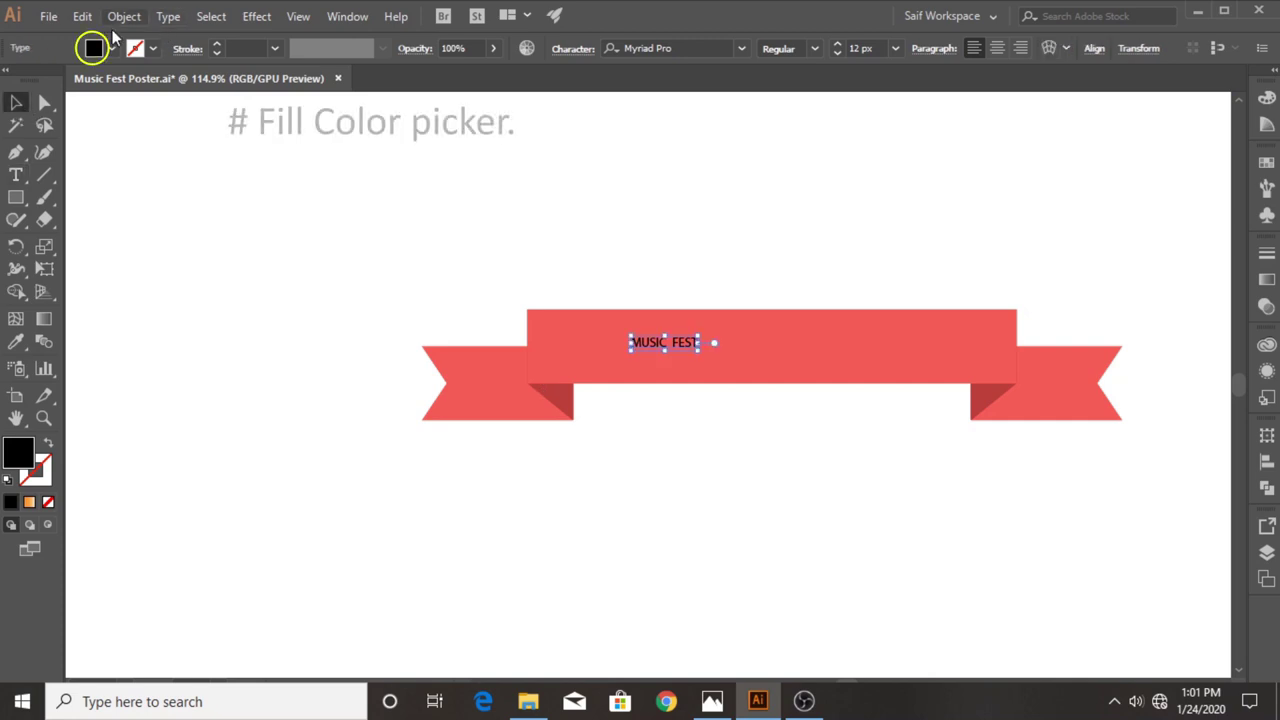
left_click(111, 48)
key("Escape")
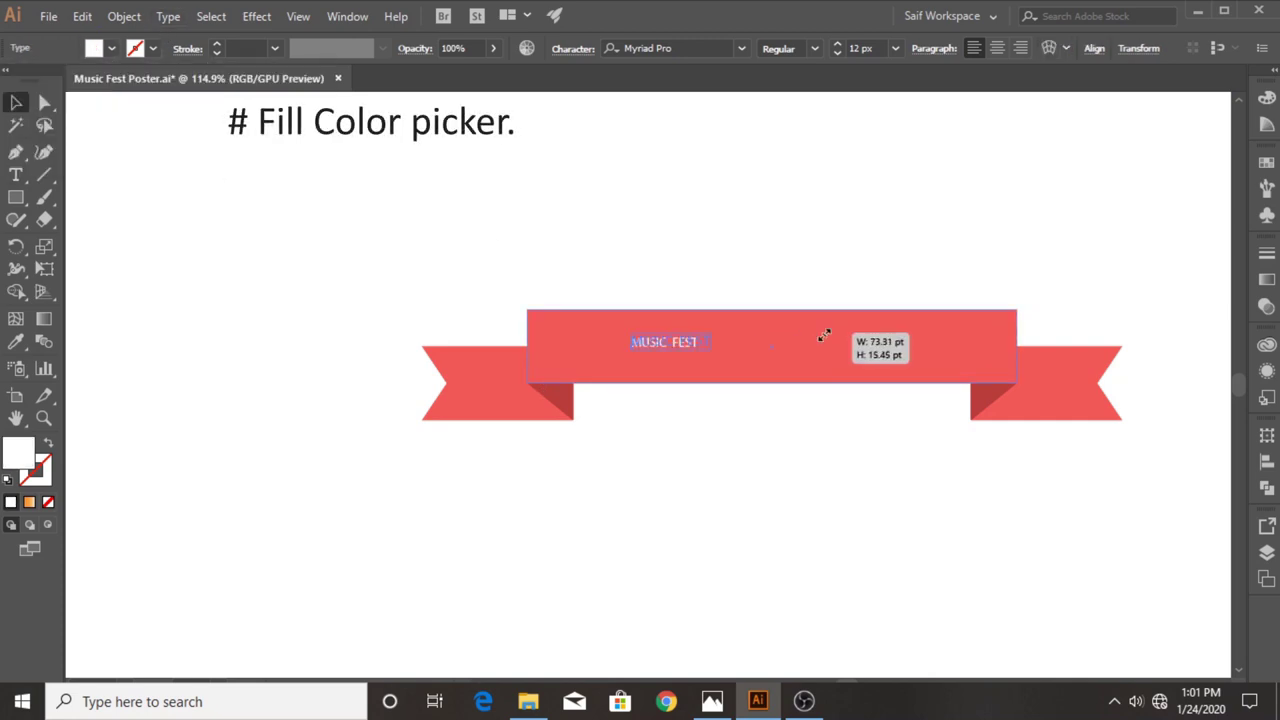
left_click_drag(823, 336, 880, 350)
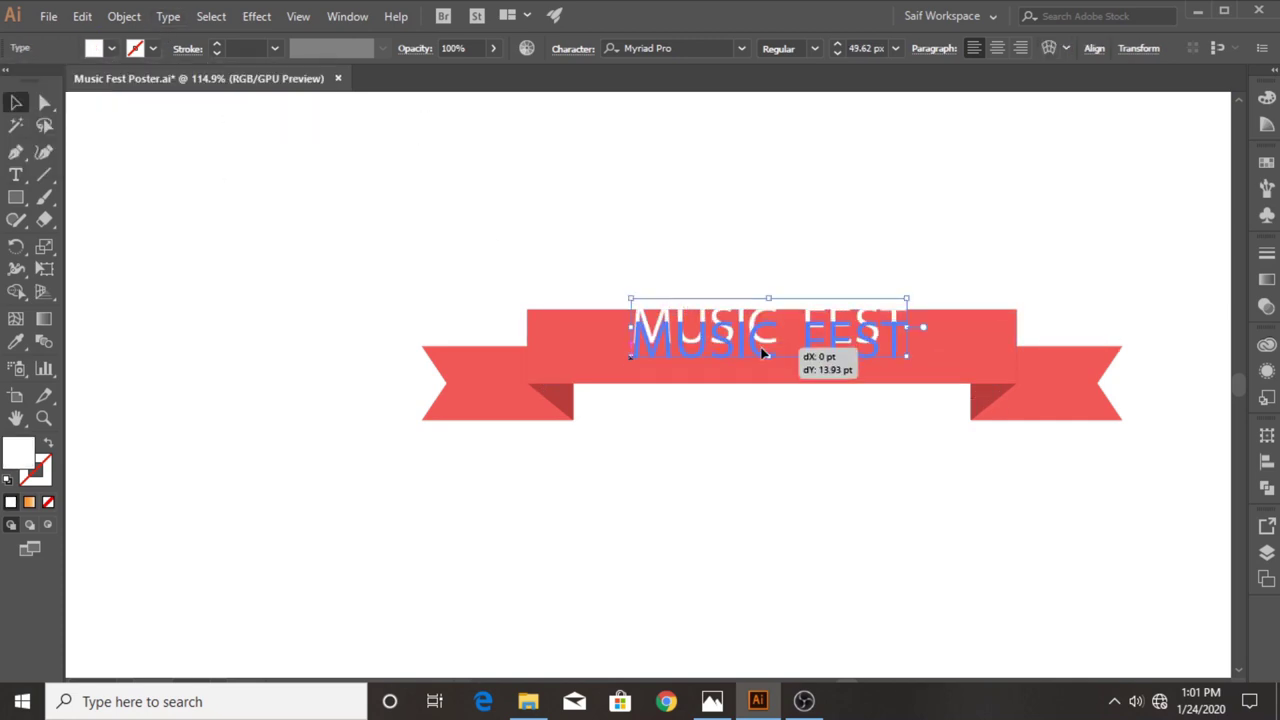
left_click_drag(762, 352, 762, 353)
Set the MUSIC FEST text to Bold and scale it up across the band.
left_click(815, 48)
left_click(780, 234)
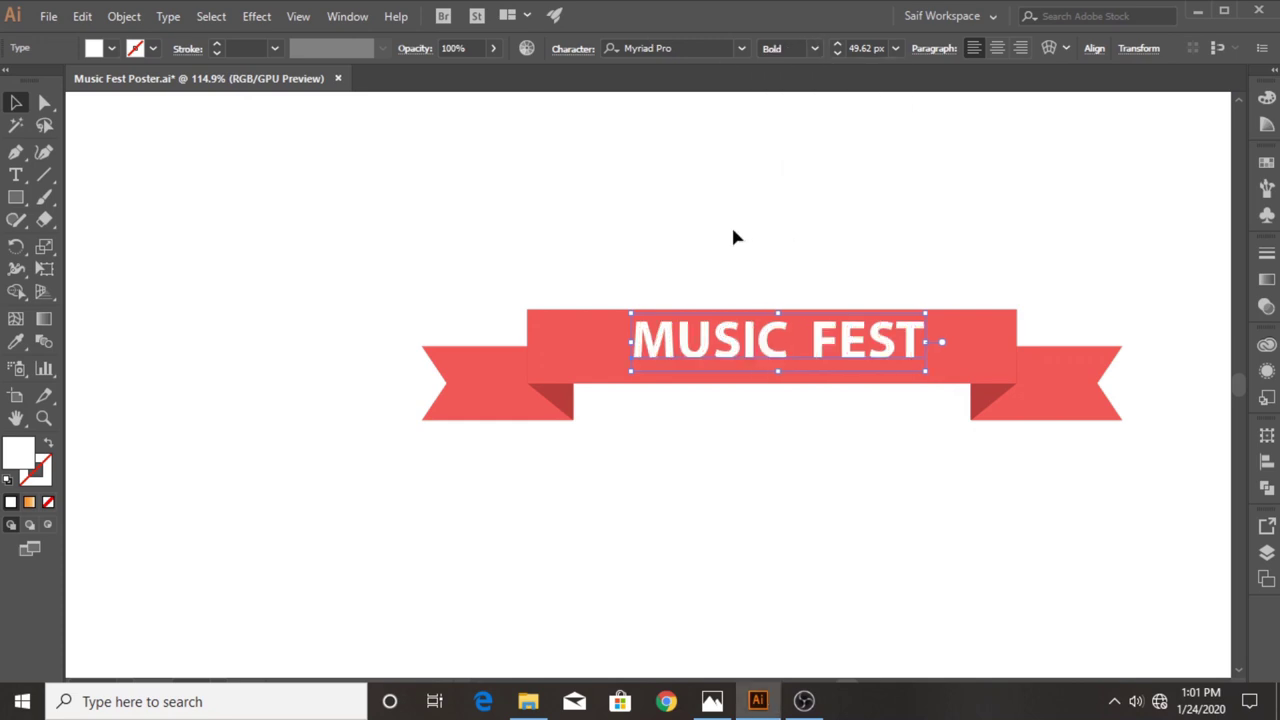
left_click(731, 224)
left_click(740, 345)
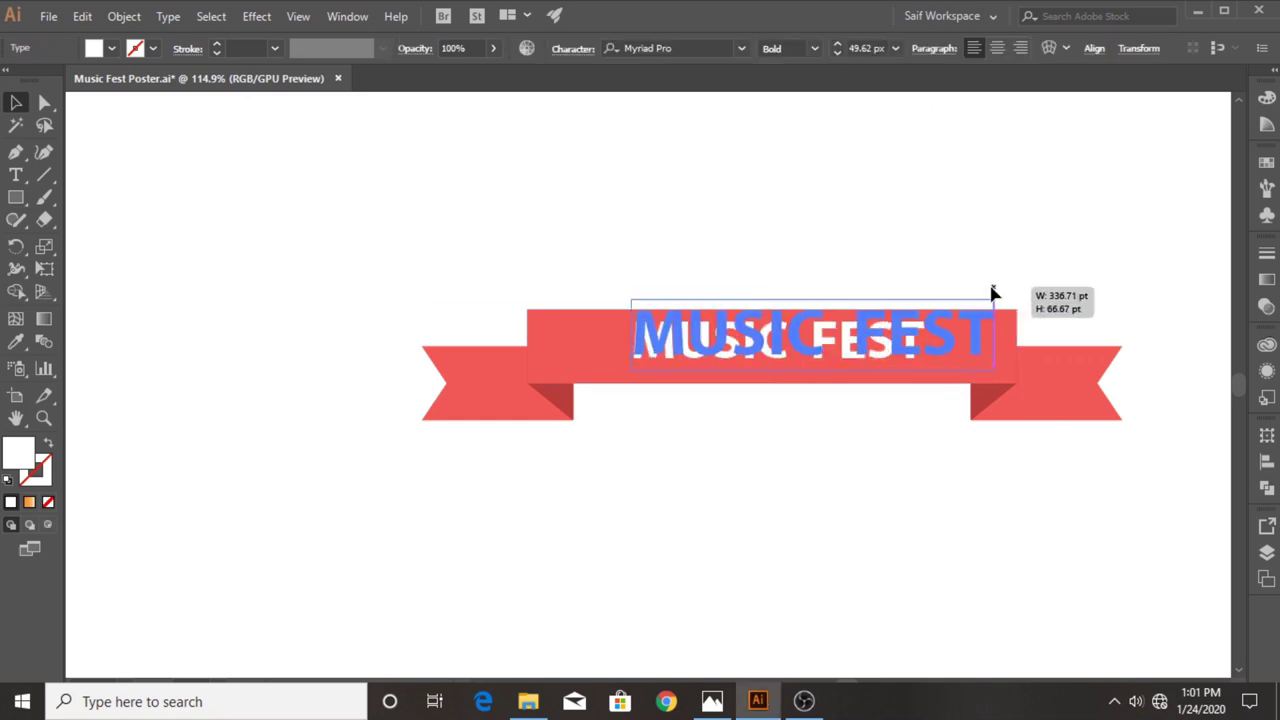
mouse_move(928, 316)
left_mouse_down()
mouse_move(833, 344)
mouse_move(625, 344)
left_mouse_up()
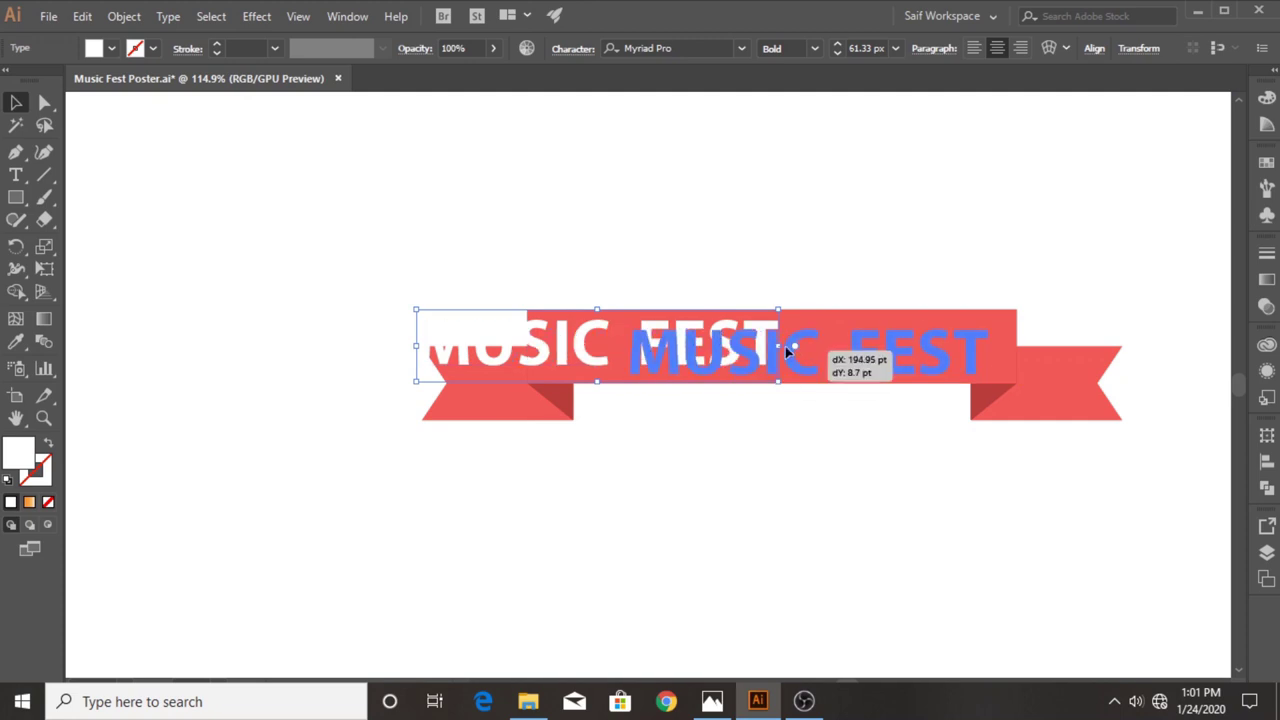
left_click_drag(785, 346, 785, 347)
Centre the text horizontally on the ribbon, enlarge it again, and nudge it slightly lower.
key("ctrl+a")
left_click(635, 48)
left_click(730, 197)
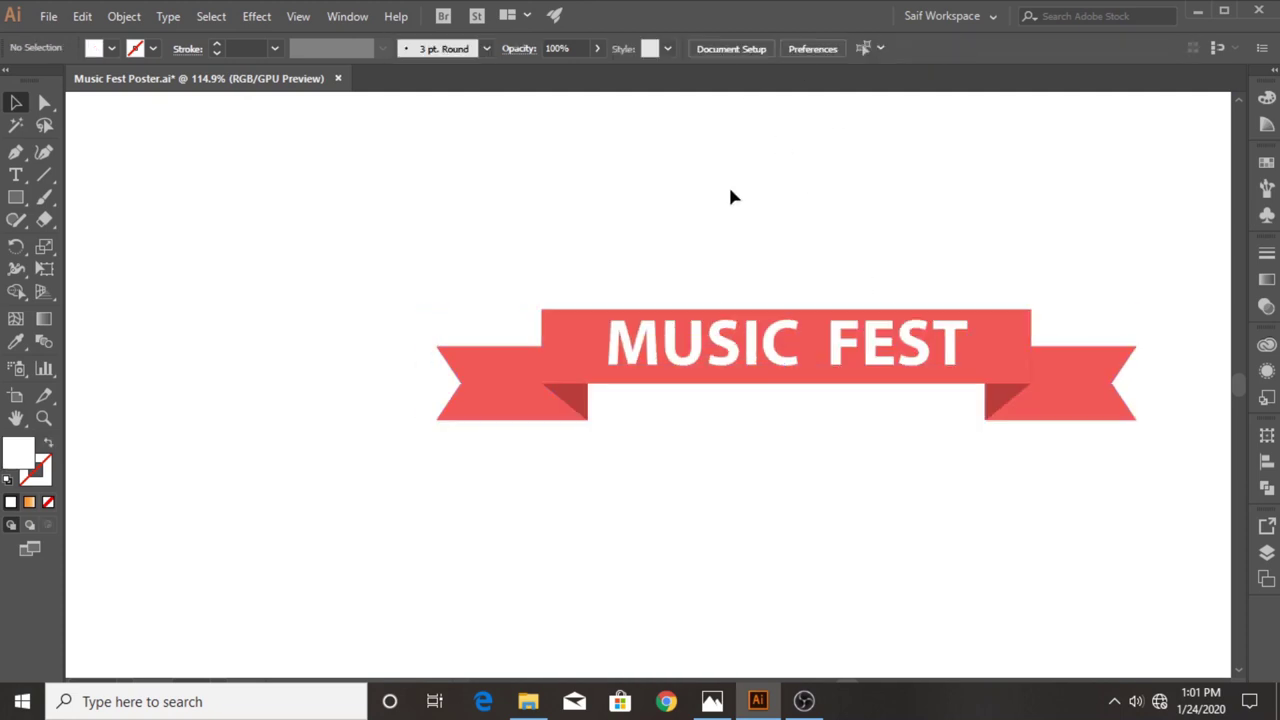
left_click(768, 365)
left_click_drag(971, 306, 1046, 303)
left_click_drag(663, 257, 791, 451)
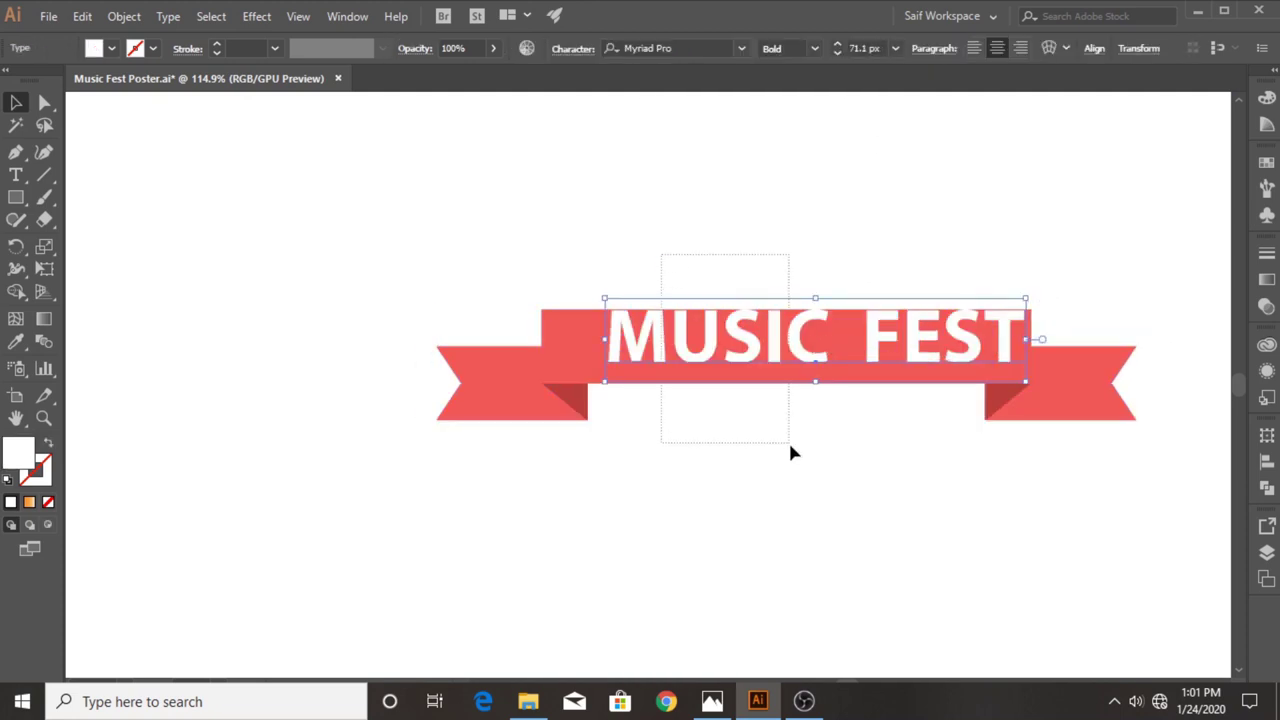
left_click_drag(725, 240, 775, 395)
left_click_drag(793, 336, 793, 346)
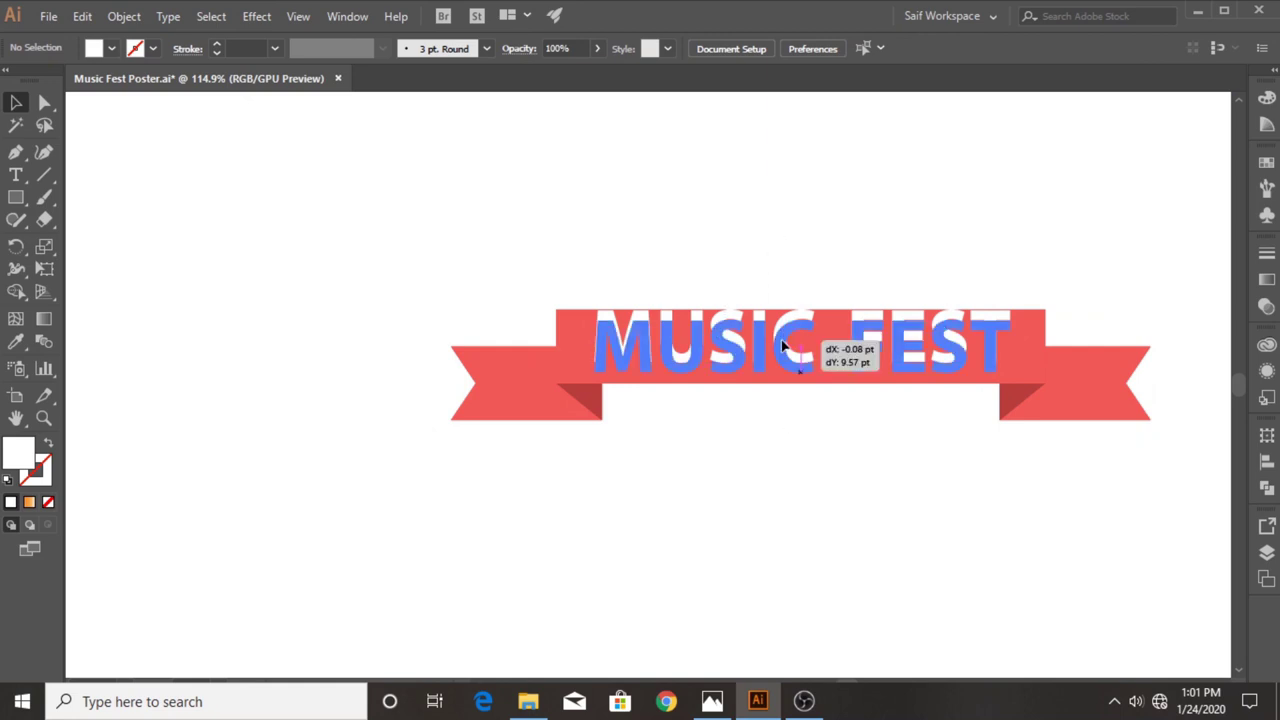
left_click(782, 261)
left_click_drag(812, 455, 812, 455)
Apply an Arc warp with about -23% bend to the MUSIC FEST banner group.
left_click_drag(491, 257, 832, 469)
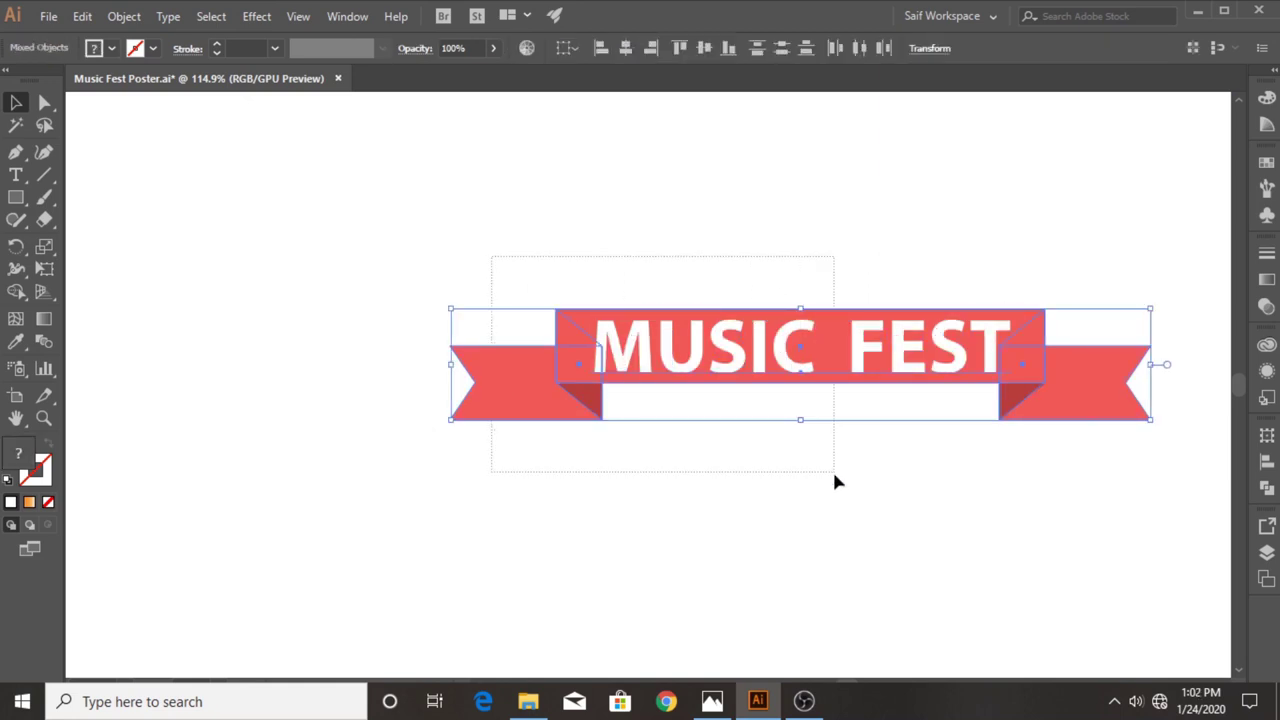
left_click(832, 469)
left_click(490, 372)
left_click(256, 16)
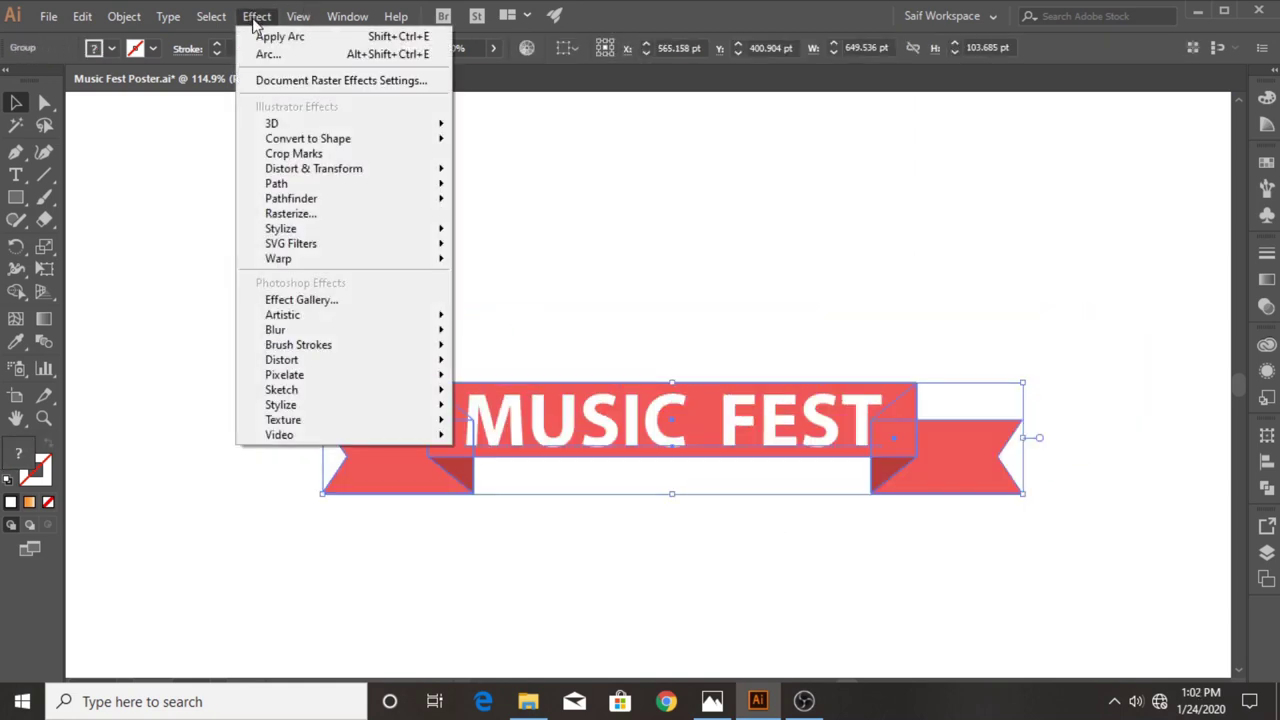
left_click(492, 262)
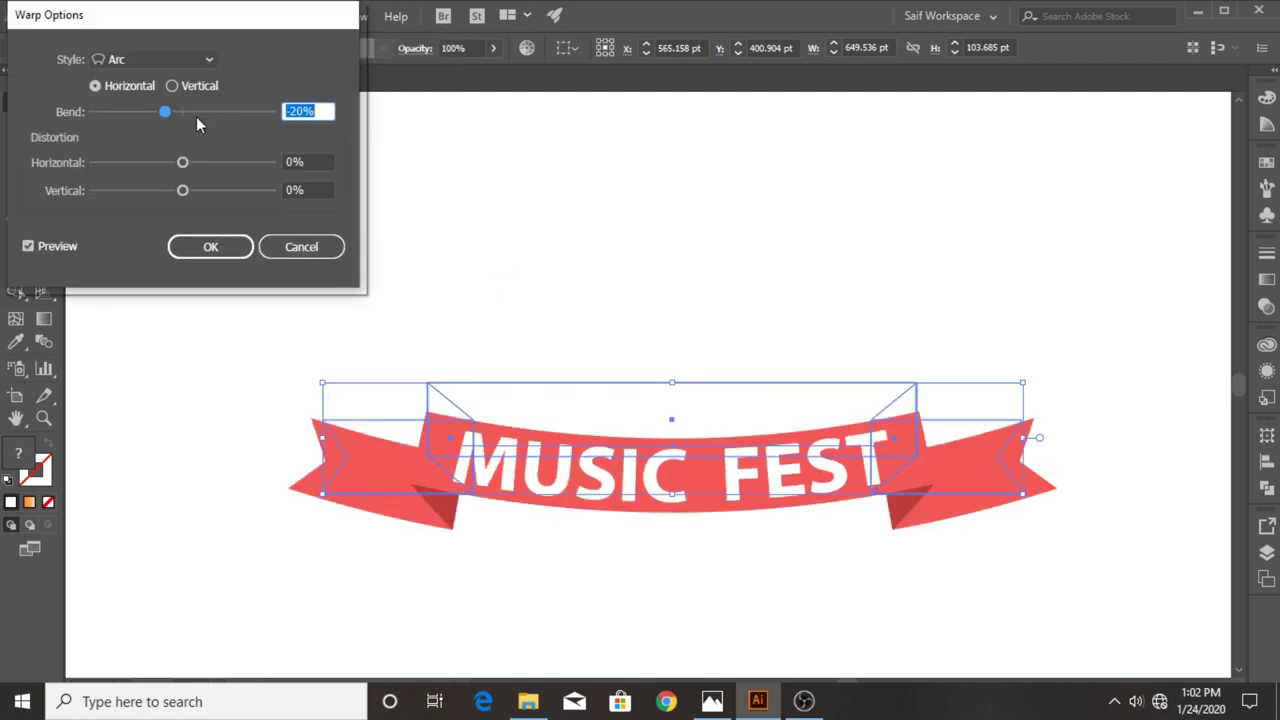
left_click_drag(168, 115, 165, 115)
left_click(210, 248)
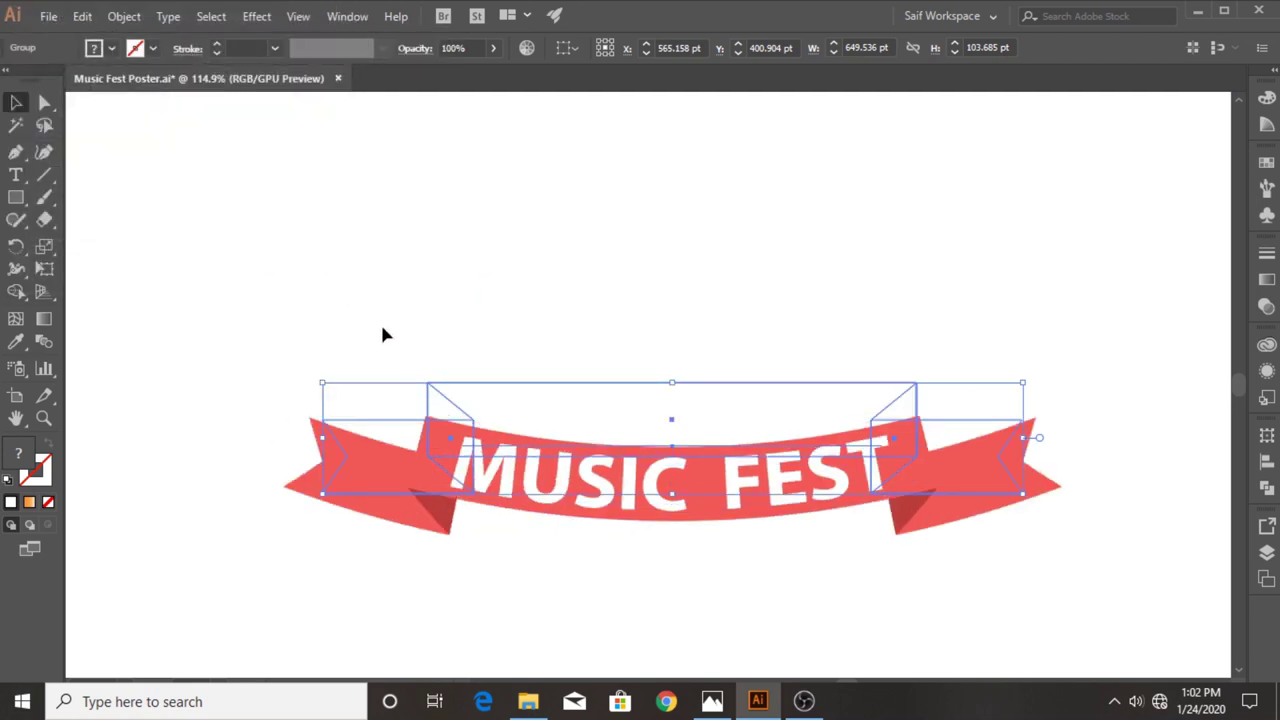
left_click(383, 331)
key("z")
key("ctrl+0")
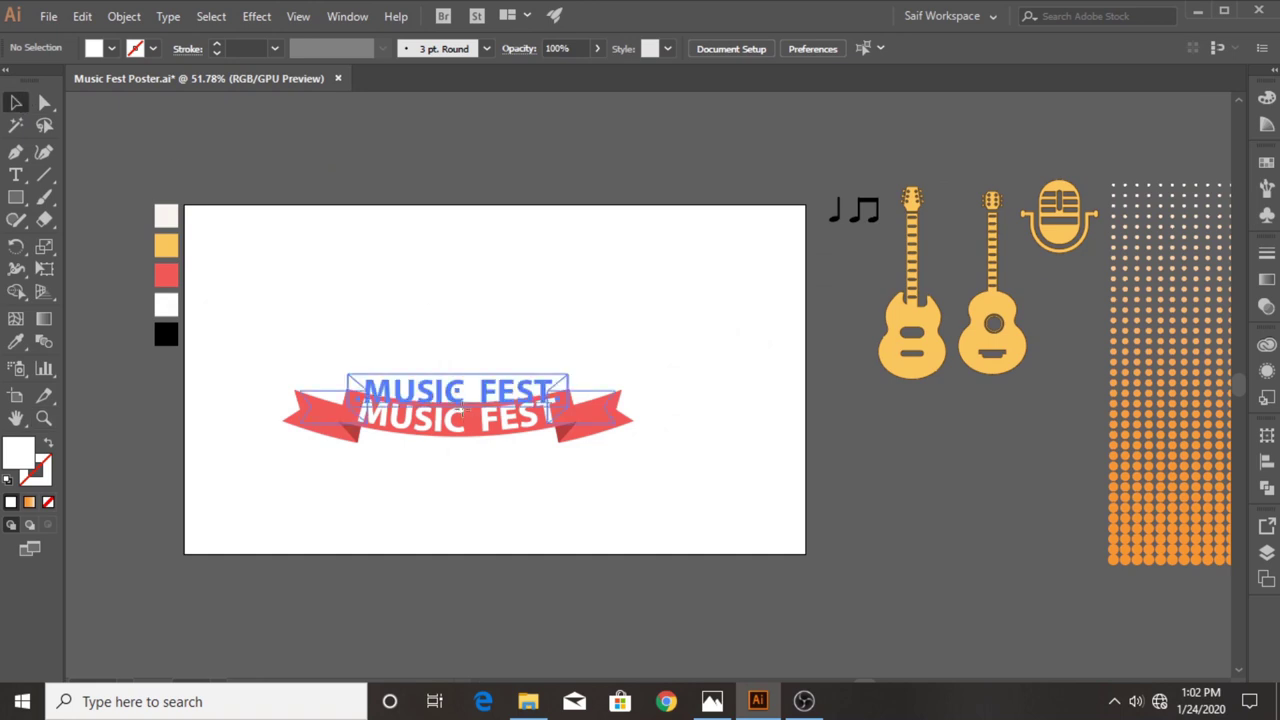
Move the arched banner off the artboard to the right and zoom into the artboard.
left_click_drag(460, 408, 1008, 551)
left_click(311, 274)
key("z")
left_click_drag(300, 383, 387, 367)
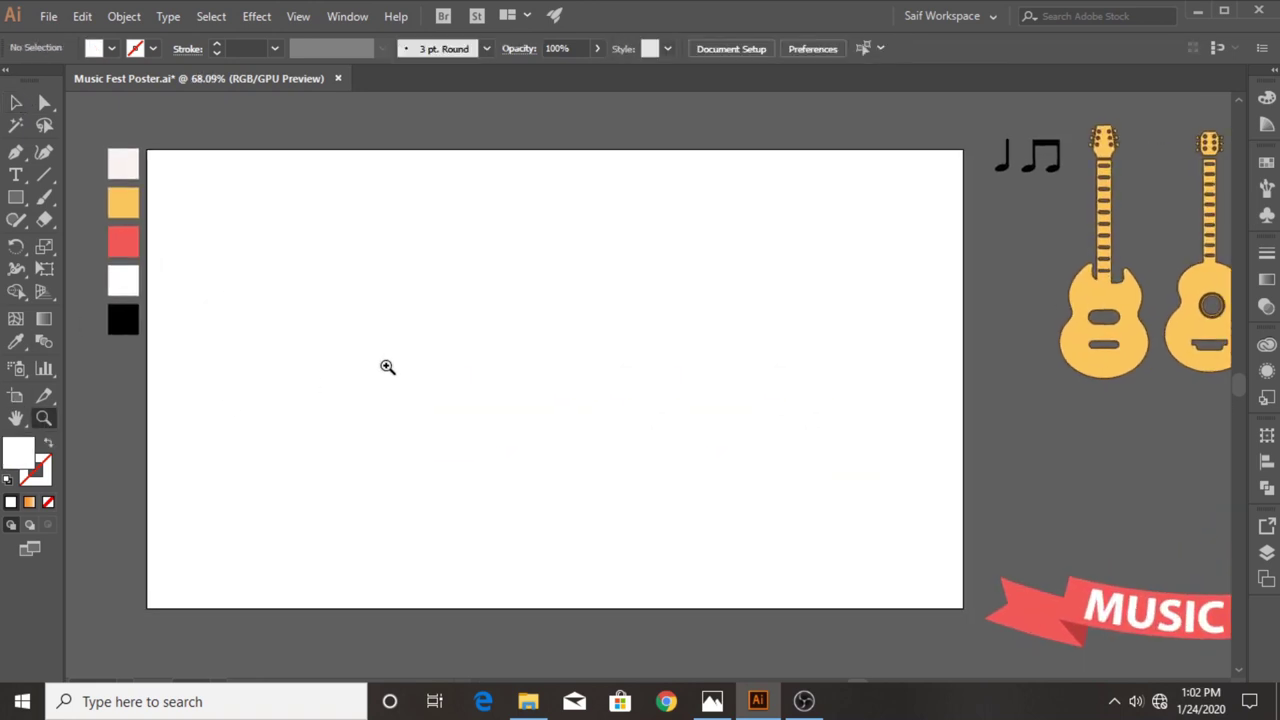
Draw a rectangle covering the whole artboard and fill it light pink.
key("p")
key("m")
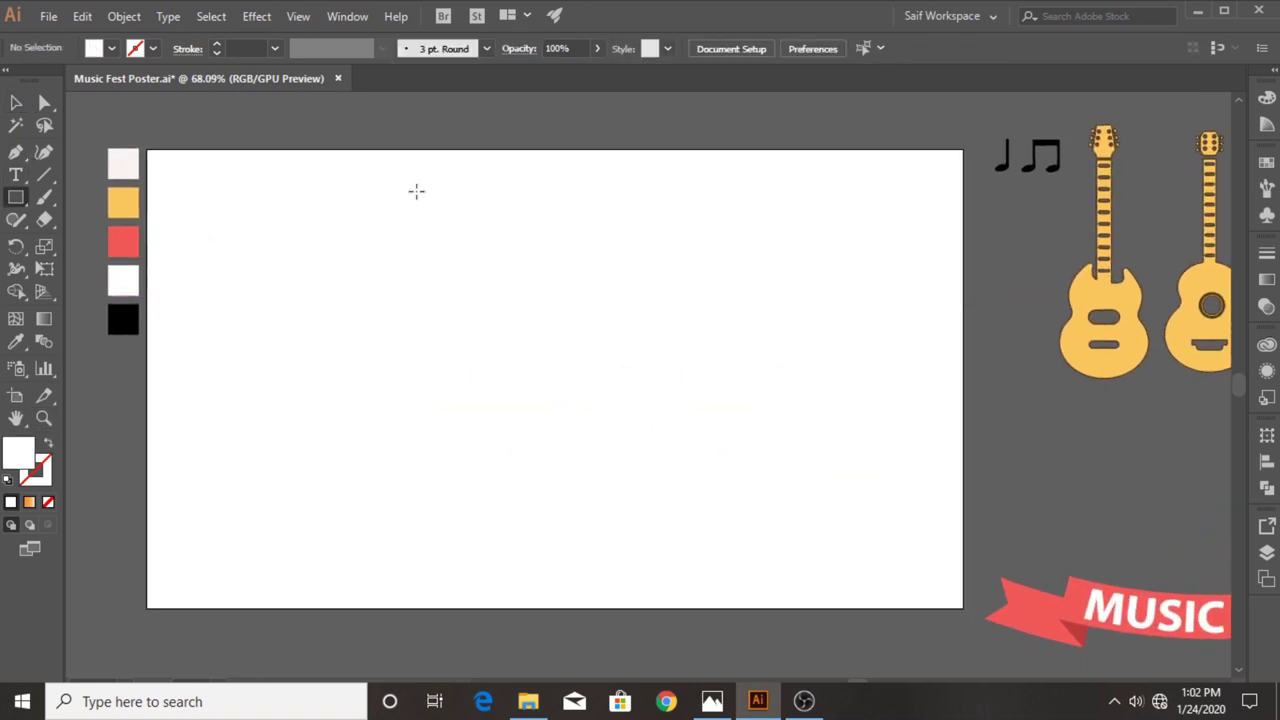
mouse_move(386, 172)
left_mouse_down()
mouse_move(684, 582)
mouse_move(680, 566)
left_mouse_up()
key("ctrl+z")
mouse_move(150, 147)
left_mouse_down()
mouse_move(323, 229)
mouse_move(963, 606)
left_mouse_up()
key("i")
left_click(118, 158)
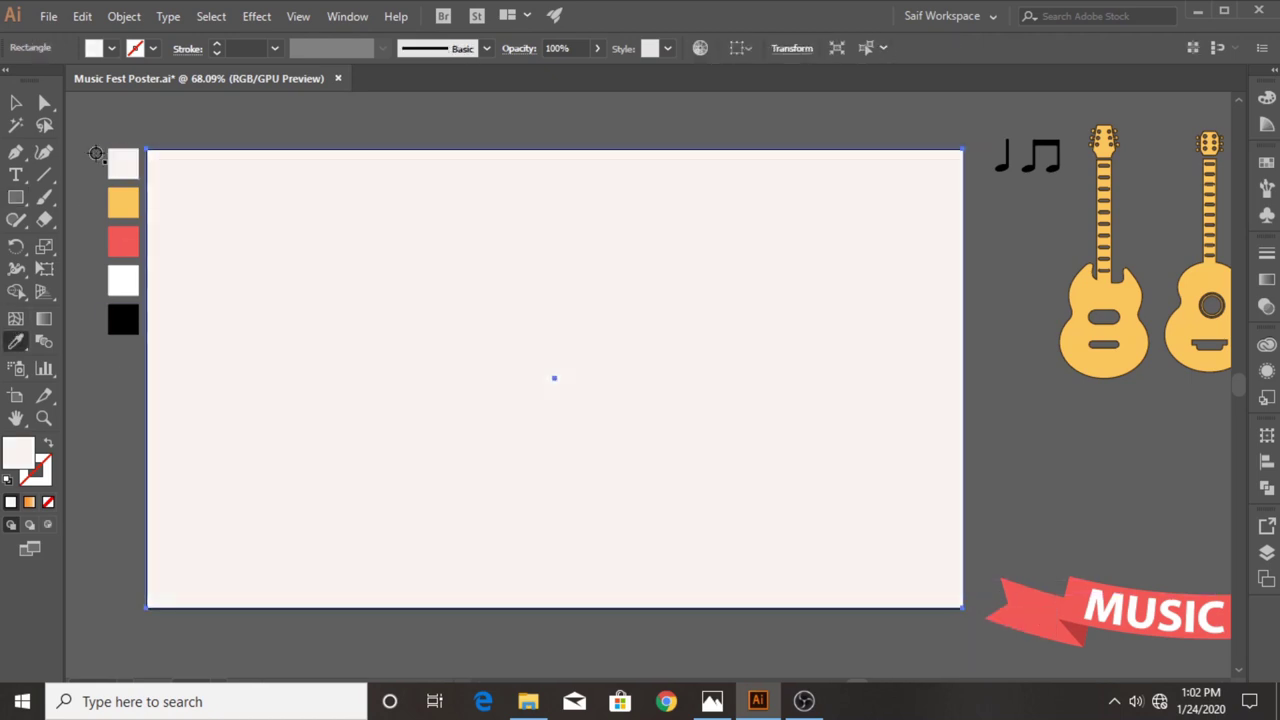
Lock the pink background rectangle in place.
key("v")
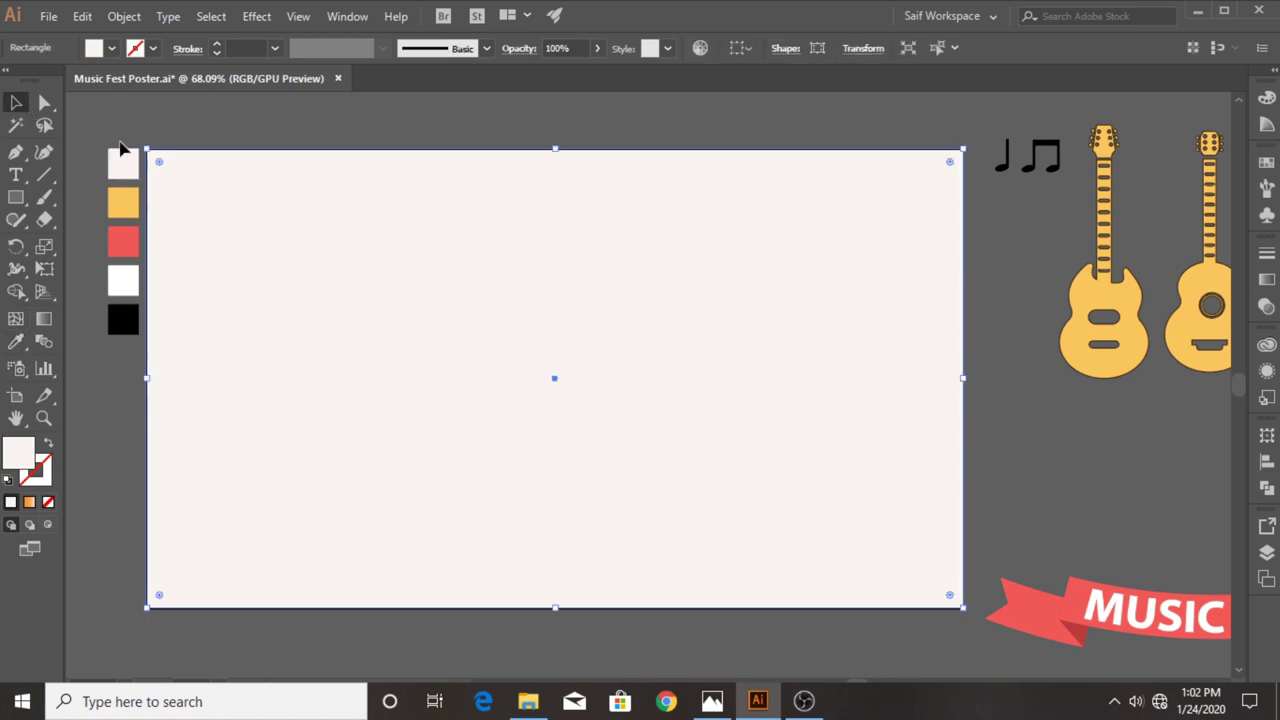
left_click(124, 16)
left_click(463, 177)
Draw a white poster rectangle, enlarge it, and centre it on the artboard.
key("m")
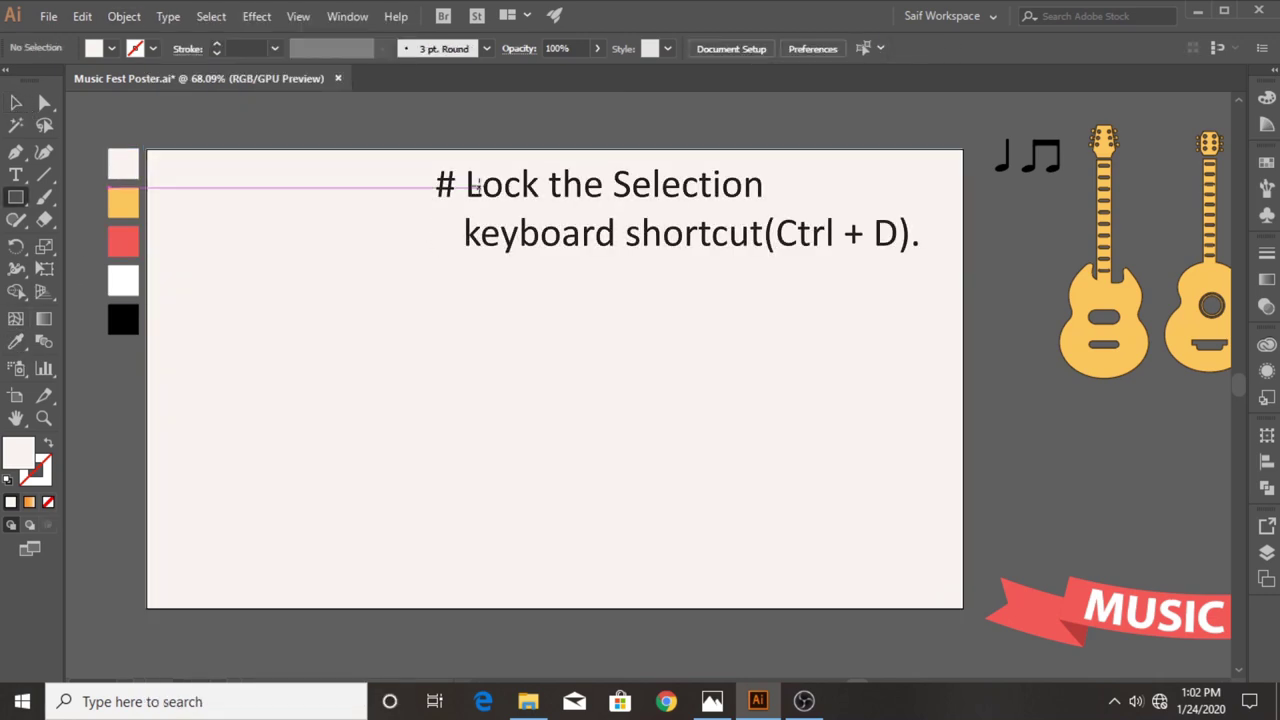
left_click_drag(430, 179, 694, 550)
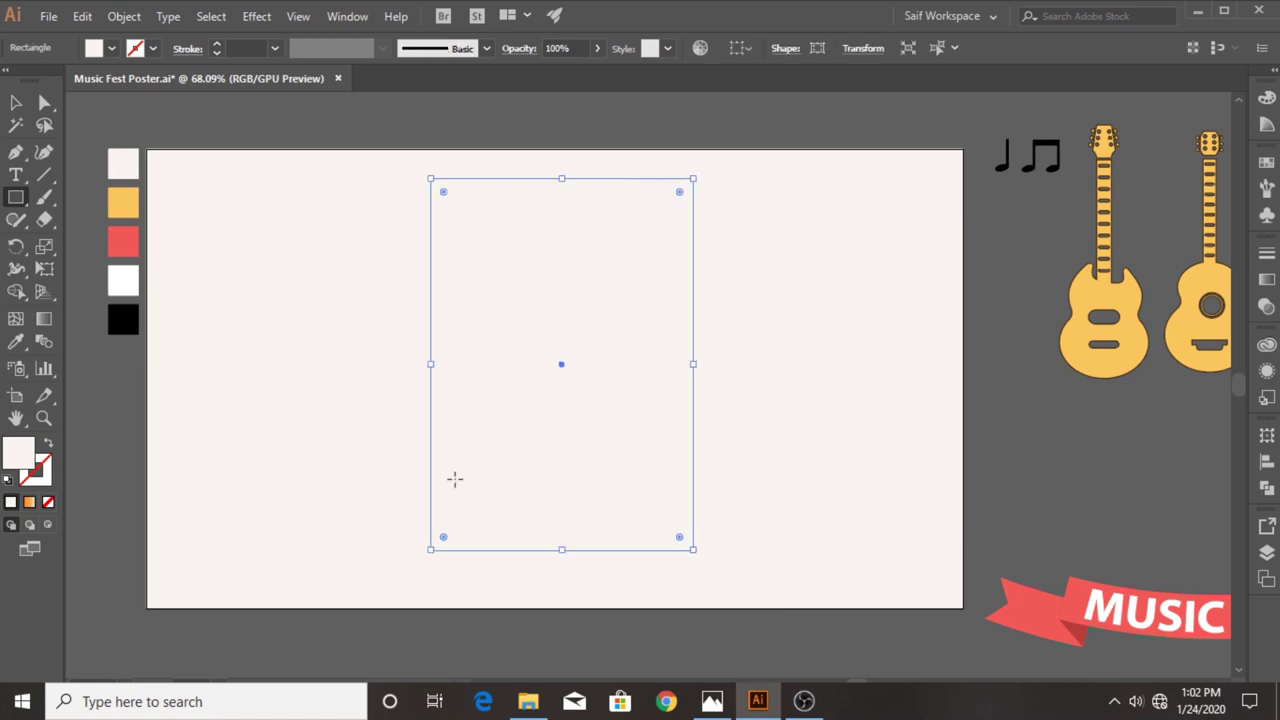
key("i")
left_click(123, 281)
key("v")
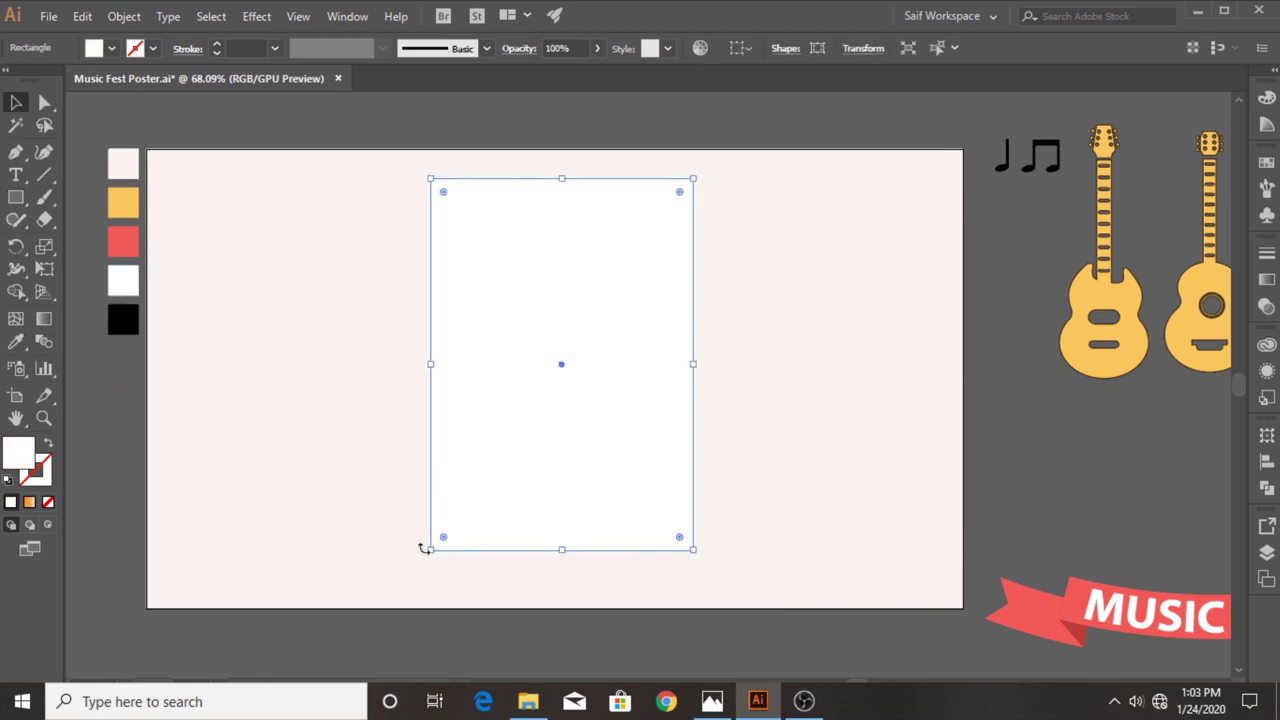
left_click_drag(427, 549, 388, 570)
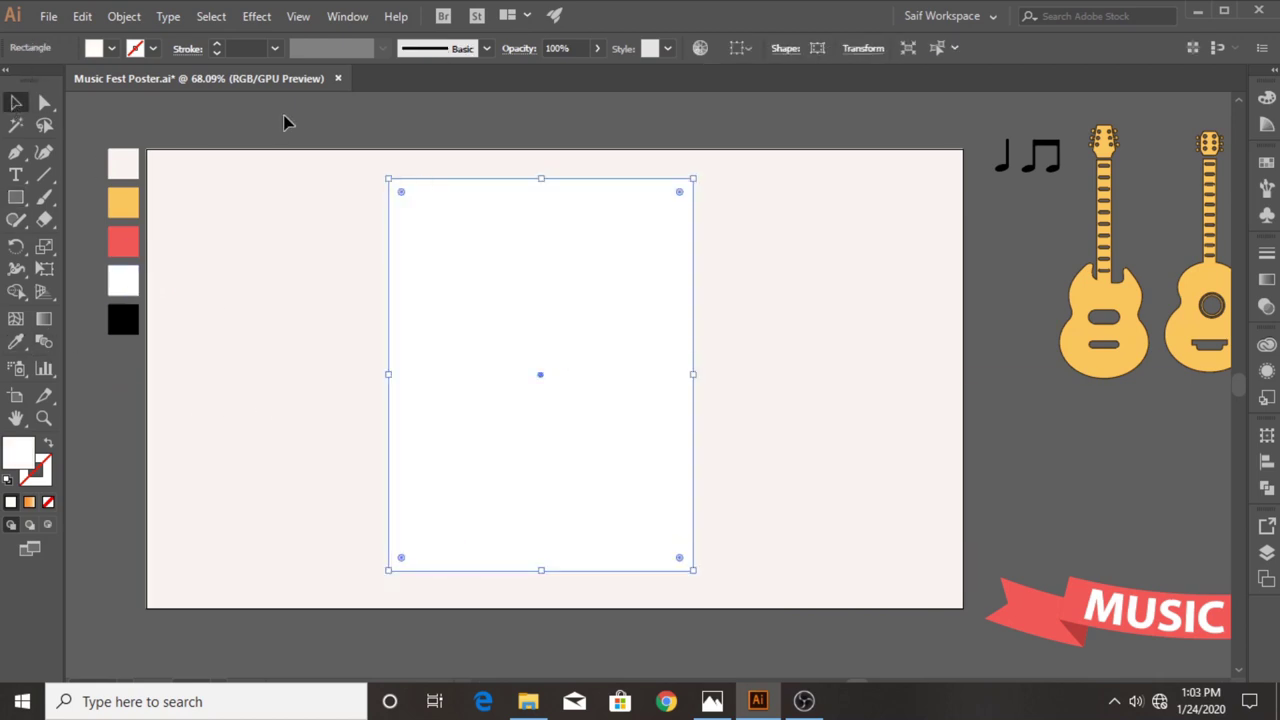
left_click(799, 48)
left_click(877, 48)
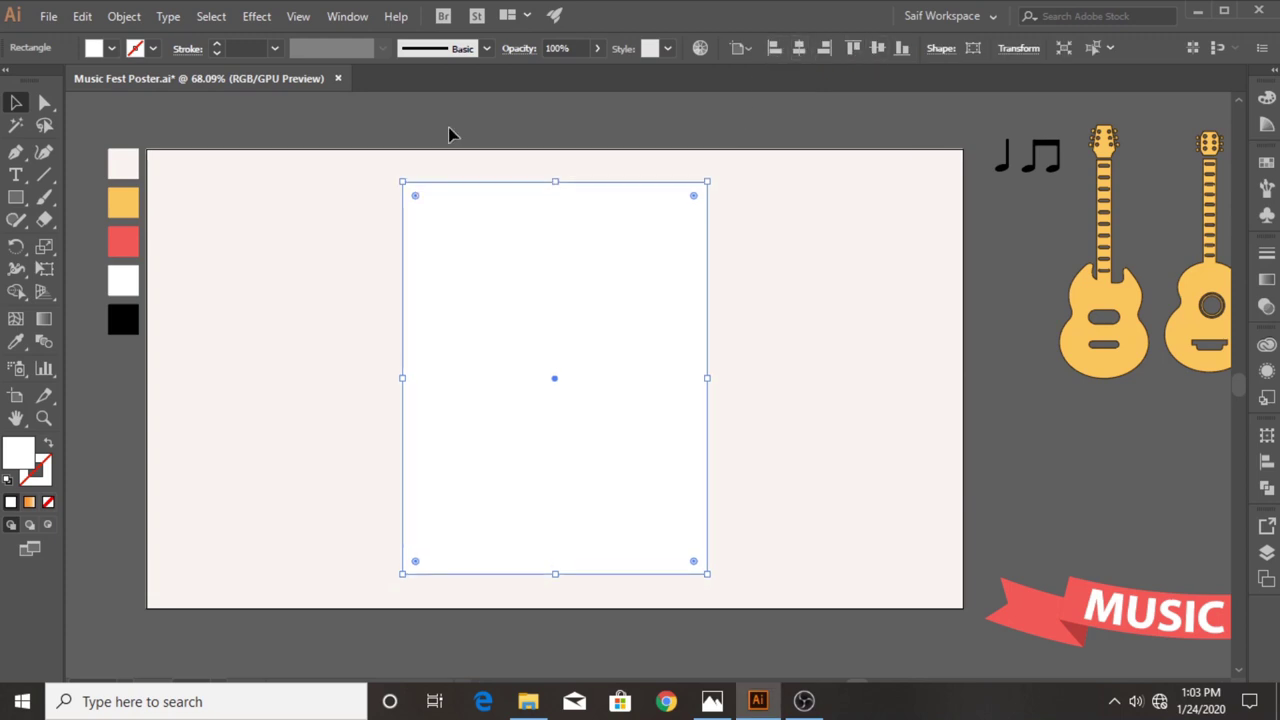
Give the rectangle a 1 pt black stroke and narrow it evenly.
left_click(275, 48)
left_click(292, 104)
left_click(299, 240)
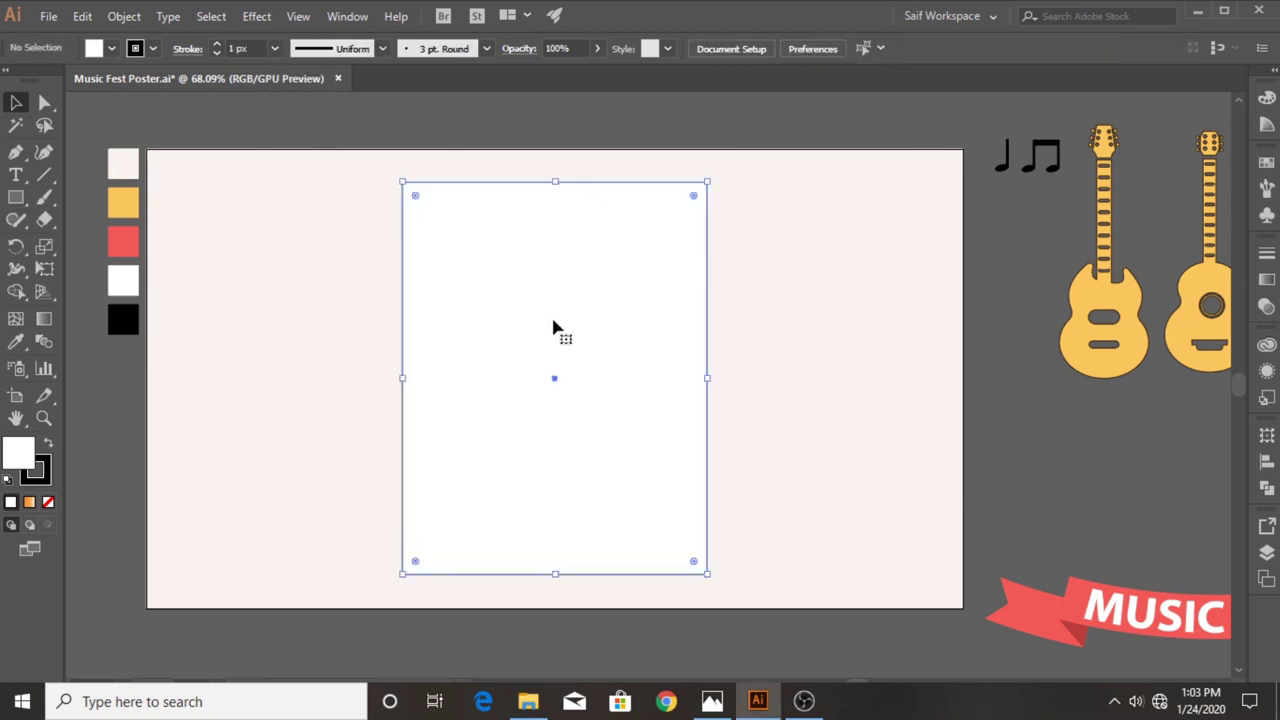
left_click(554, 330)
left_click_drag(710, 378, 698, 378)
key("ctrl+shift+a")
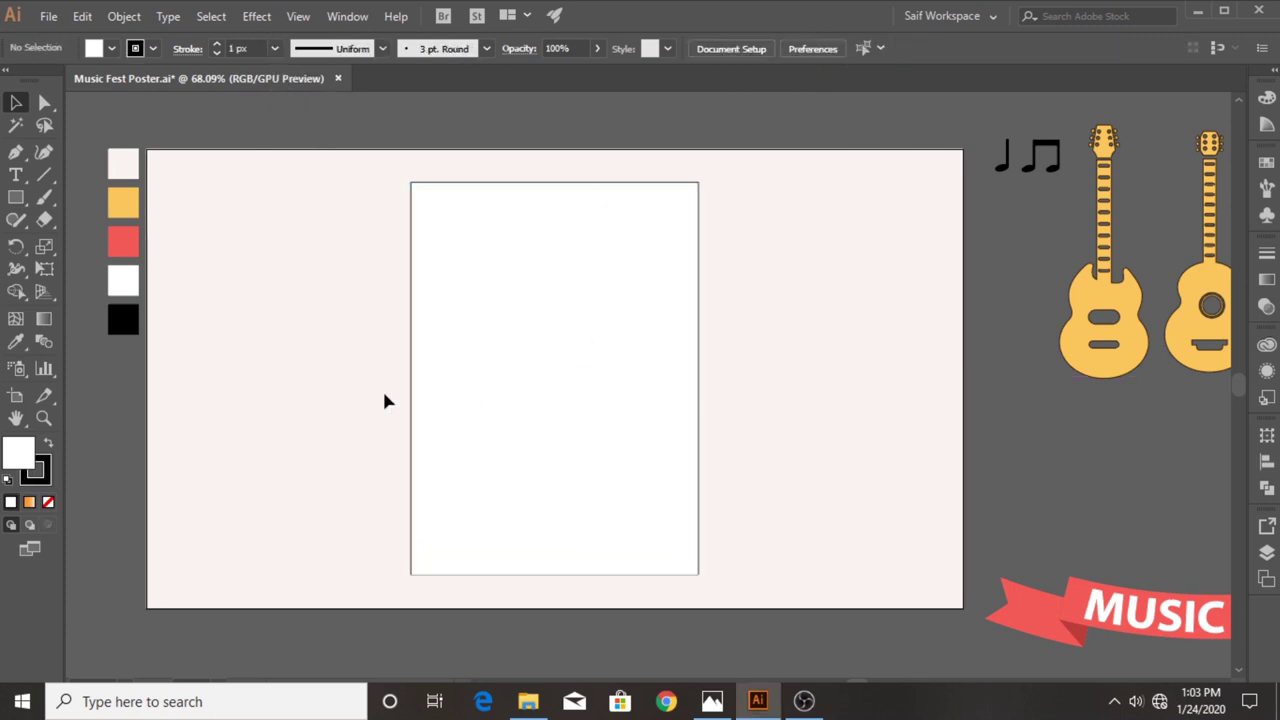
Draw a wavy Pen line across the rectangle and delete the stray path piece.
left_click(16, 197)
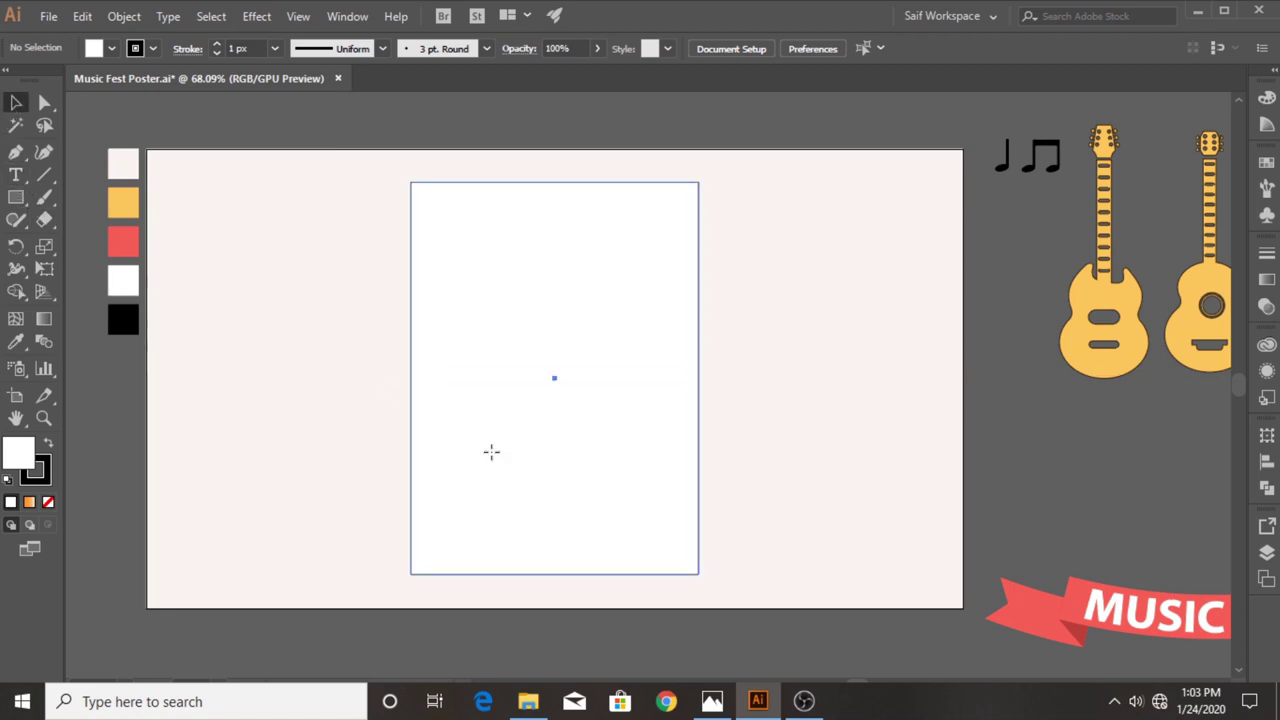
left_click_drag(443, 182, 731, 574)
key("v")
key("p")
left_click(384, 407)
left_click(440, 391)
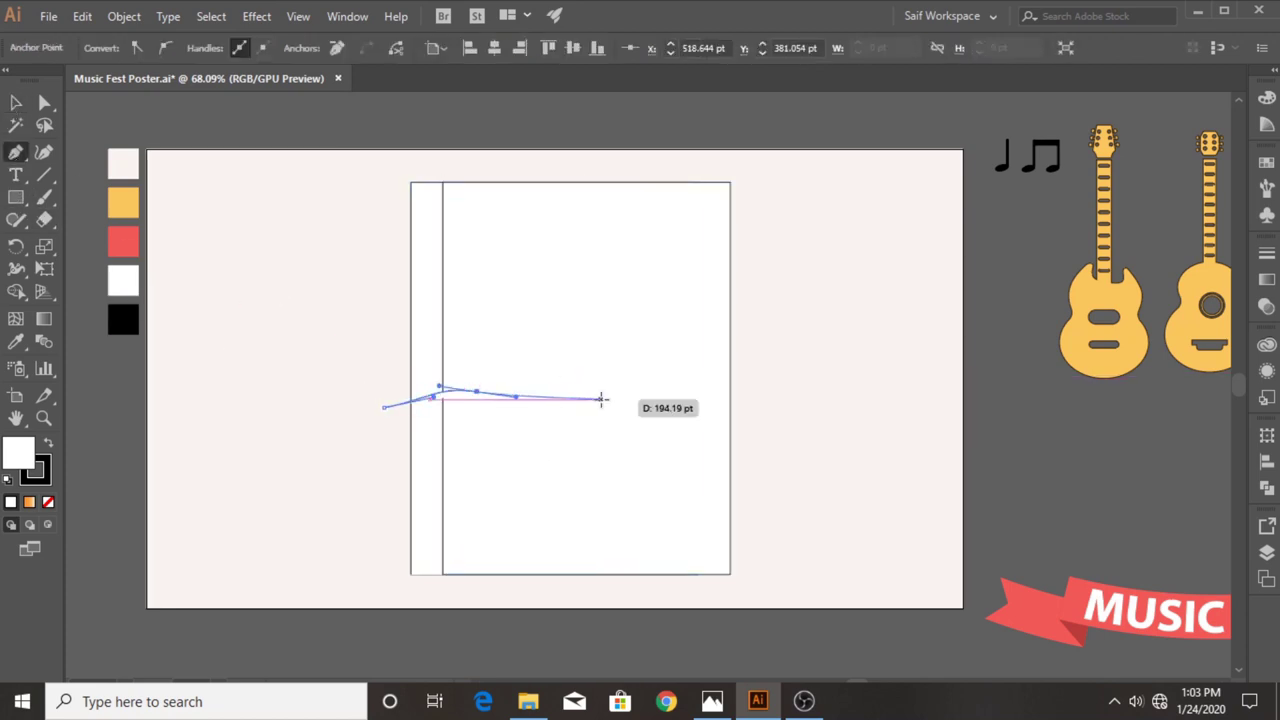
left_click_drag(600, 398, 680, 391)
key("v")
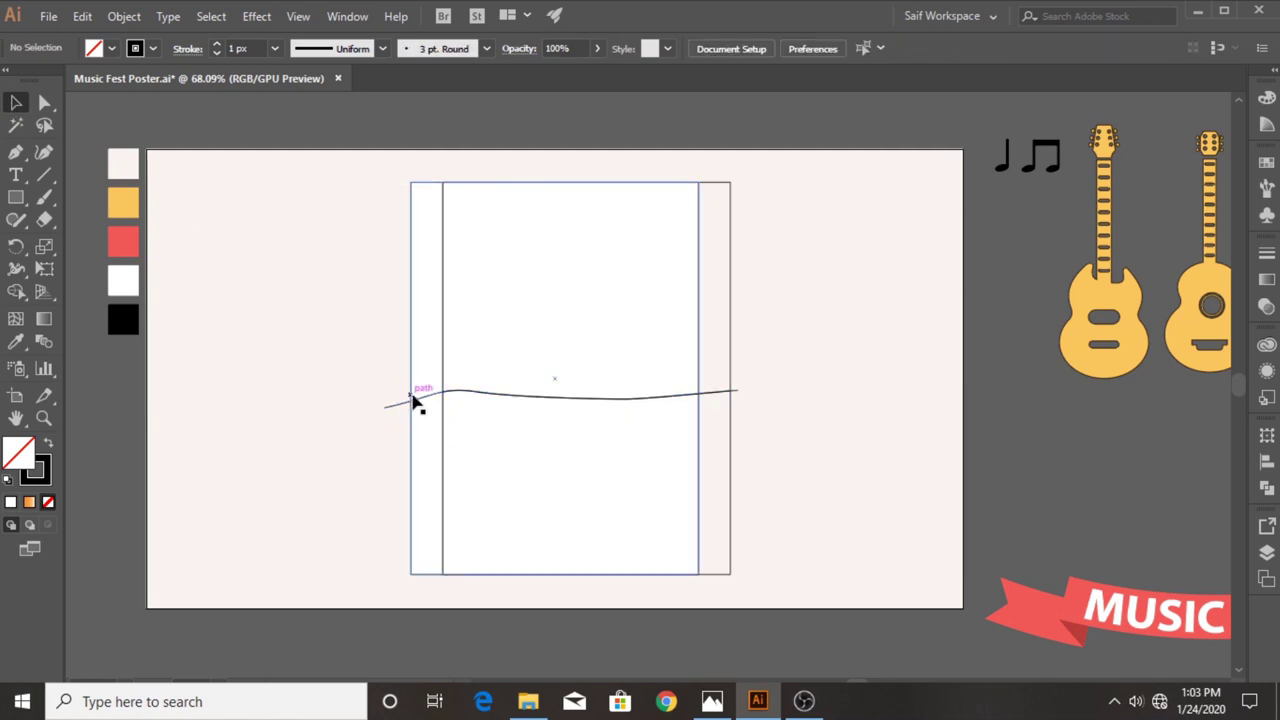
left_click_drag(382, 389, 430, 408)
key("Delete")
Split the rectangle along the wavy line and fill the upper piece yellow.
left_click(571, 420)
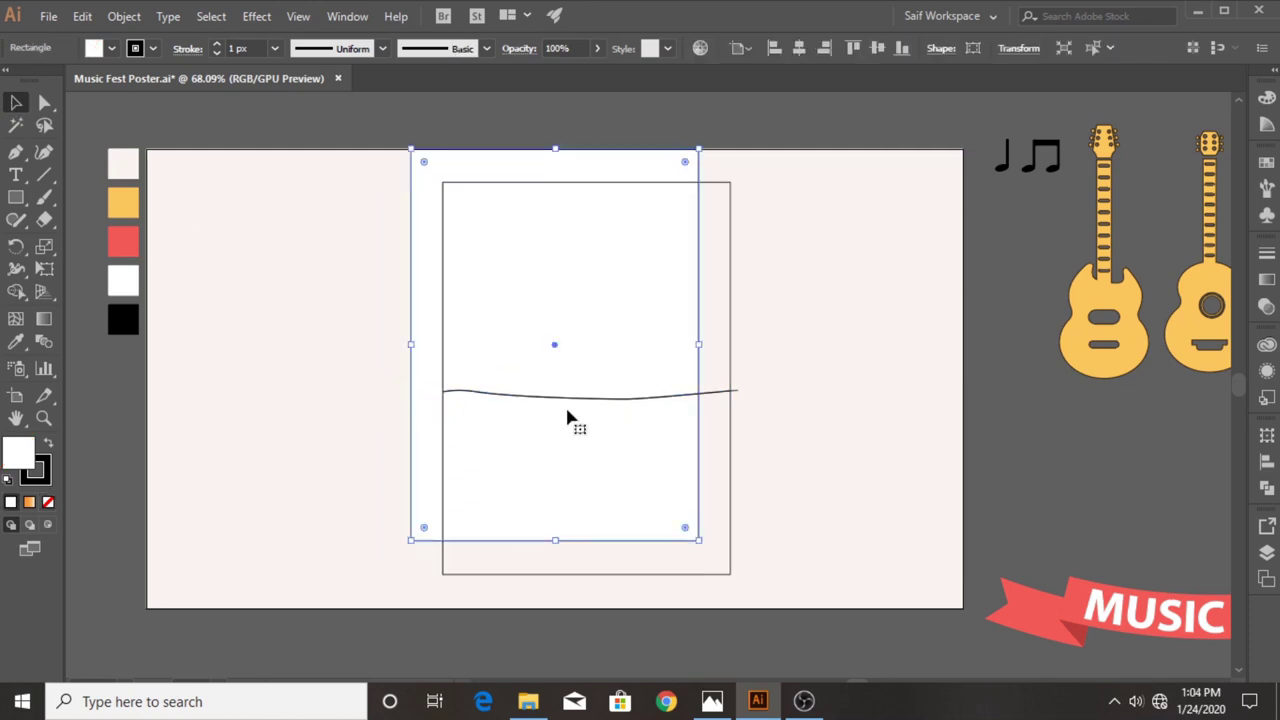
left_click(710, 402)
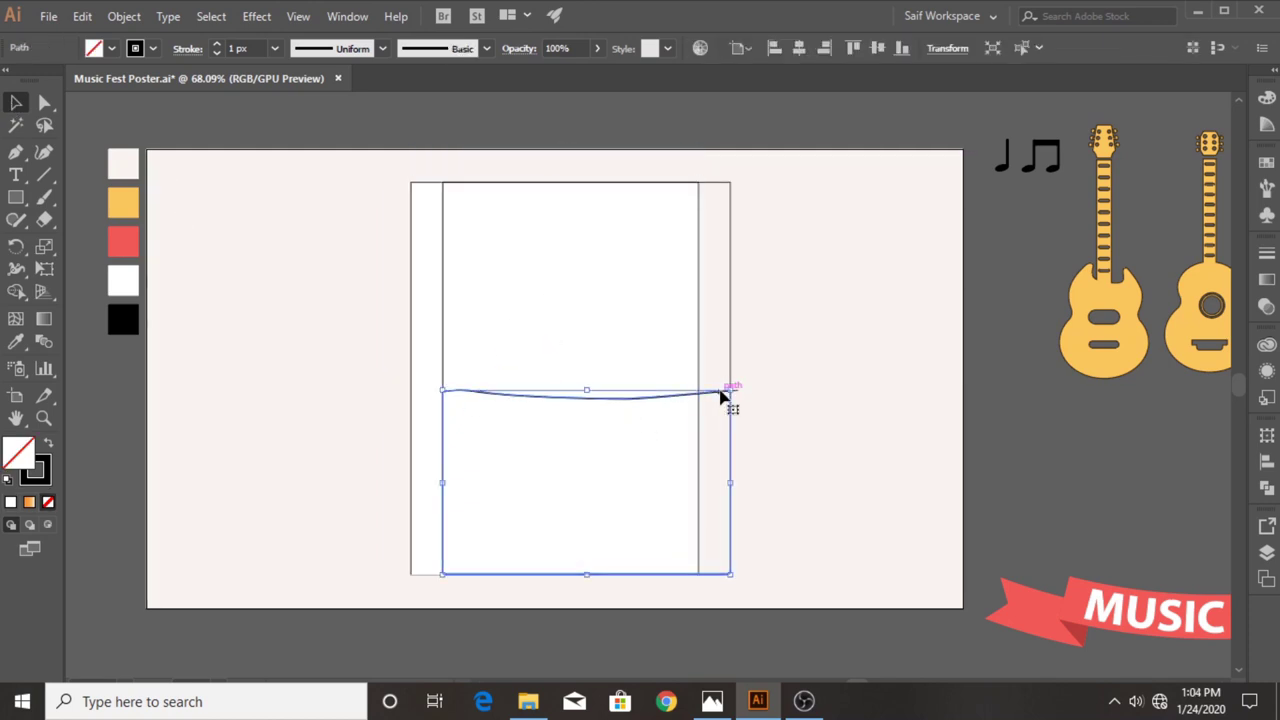
key("Delete")
key("ctrl+z")
left_click(734, 406)
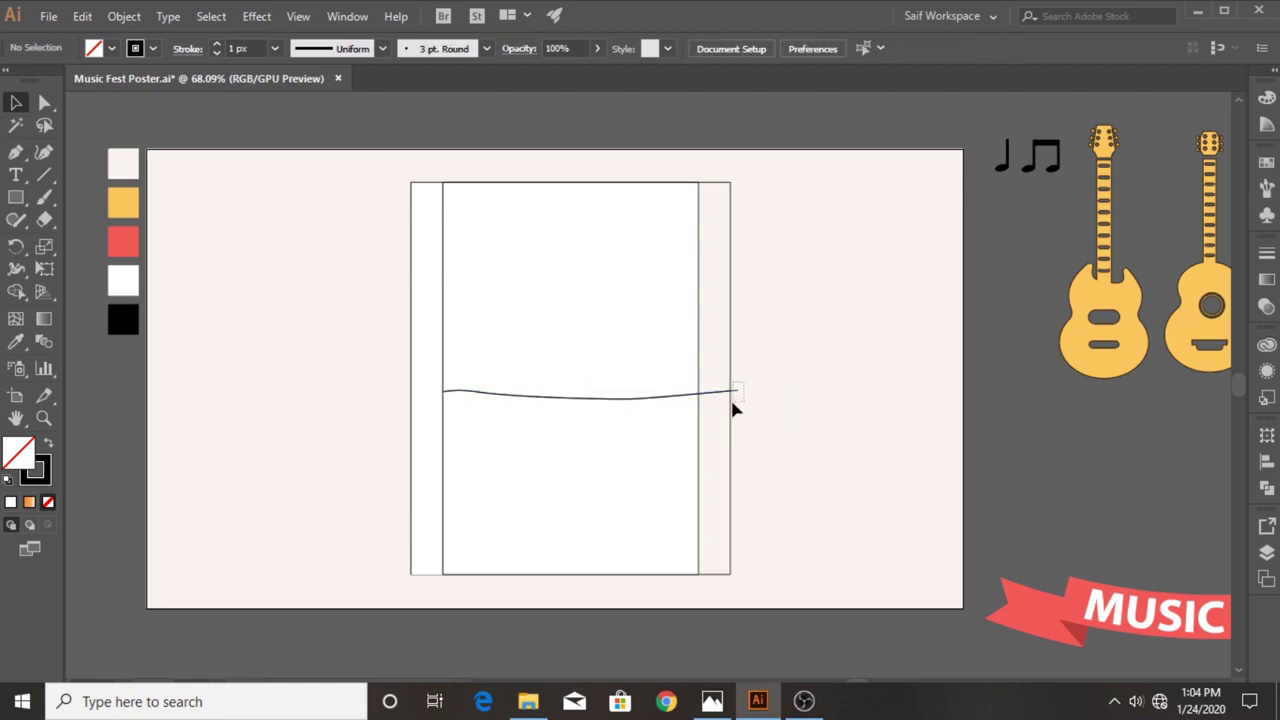
left_click(808, 423)
left_click(554, 331)
key("i")
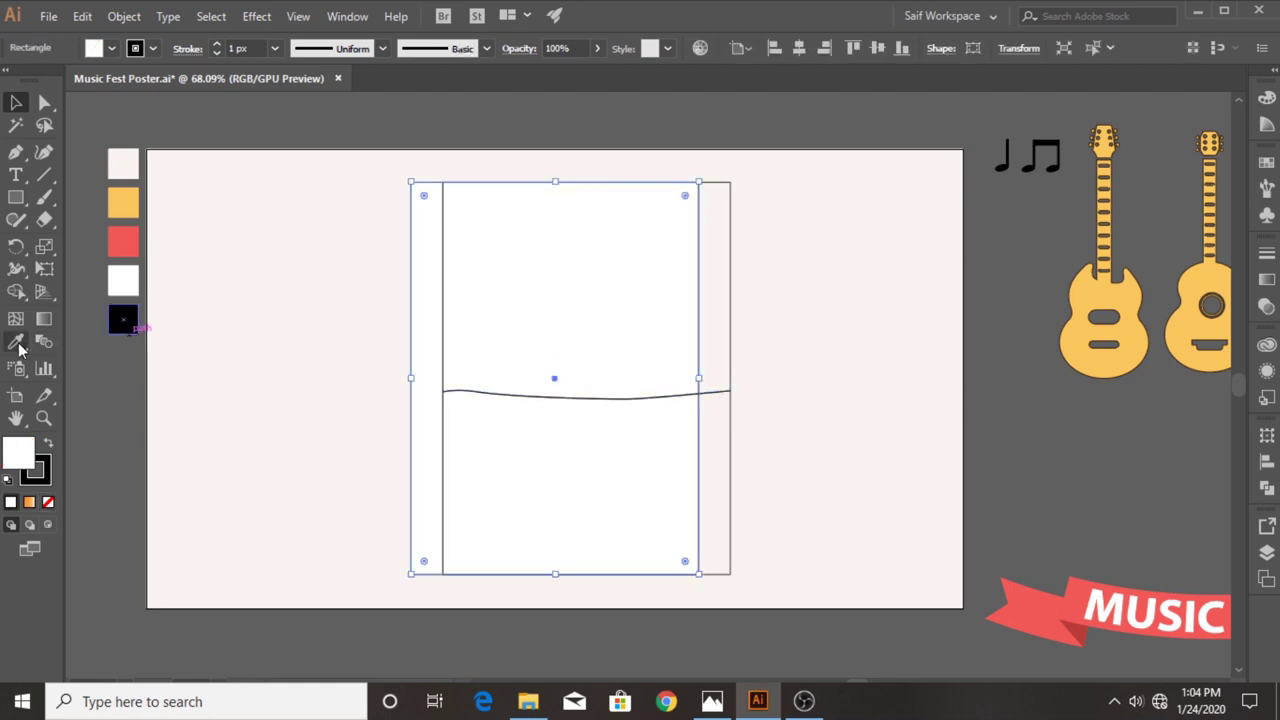
left_click(120, 203)
key("ctrl+z")
left_click(730, 222, "ctrl")
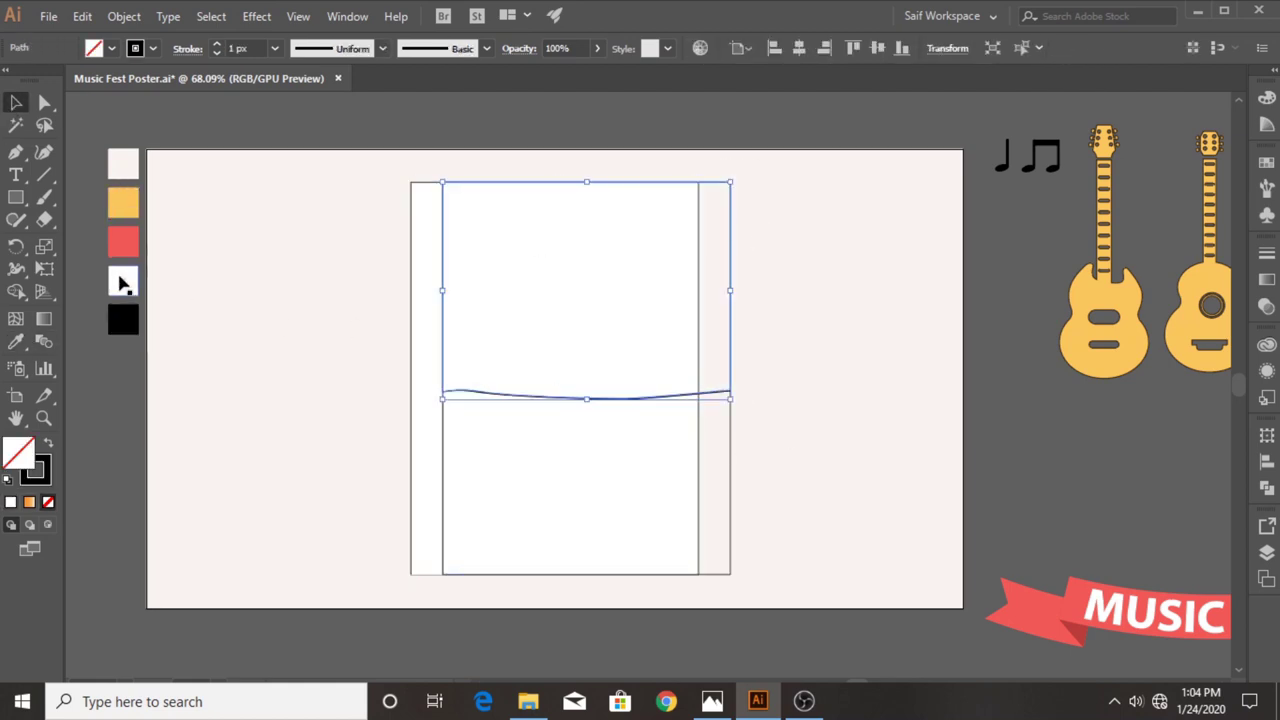
left_click(122, 203)
Align the yellow and white pieces to the left.
left_click(15, 102)
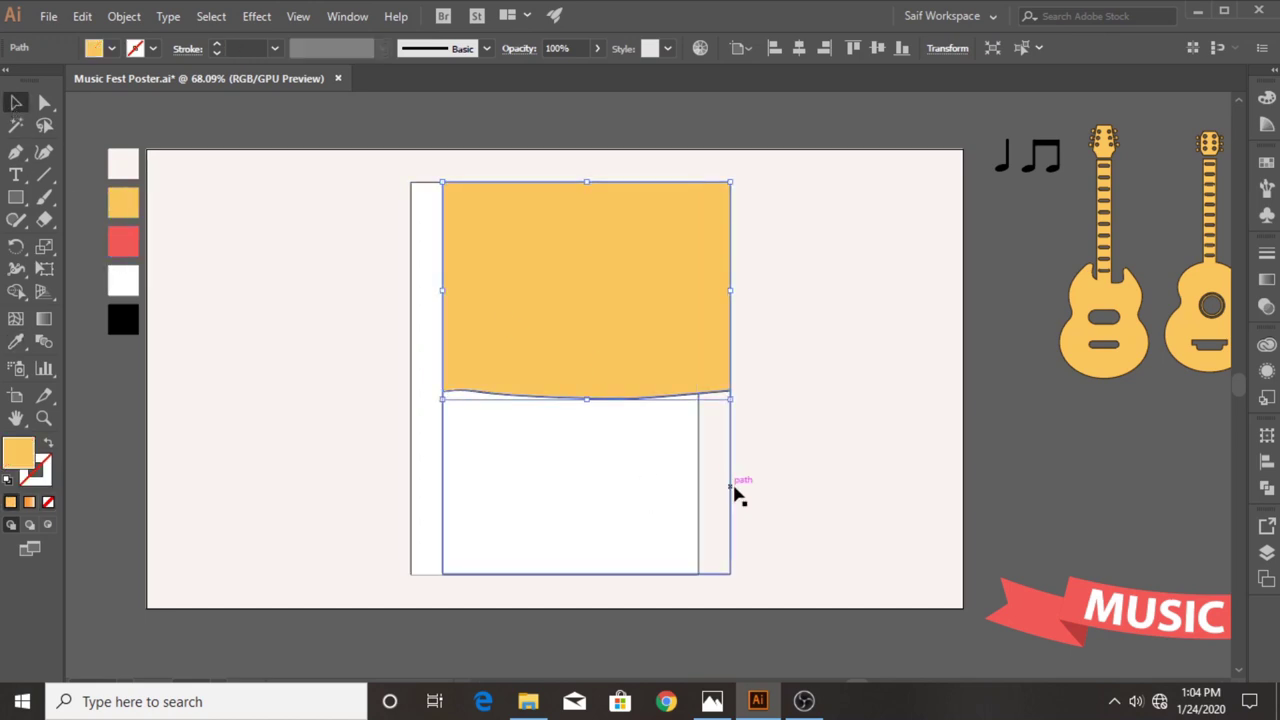
left_click(731, 490)
left_click(540, 355, "shift")
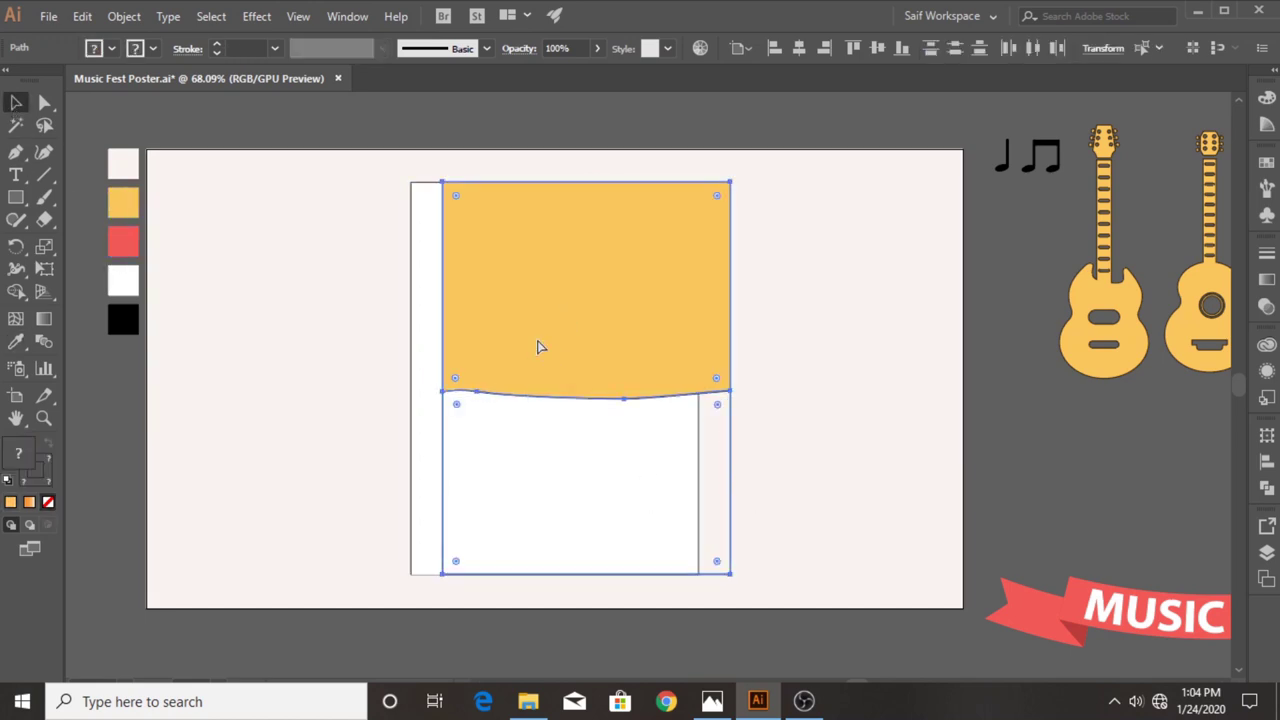
left_click(774, 48)
left_click(765, 185)
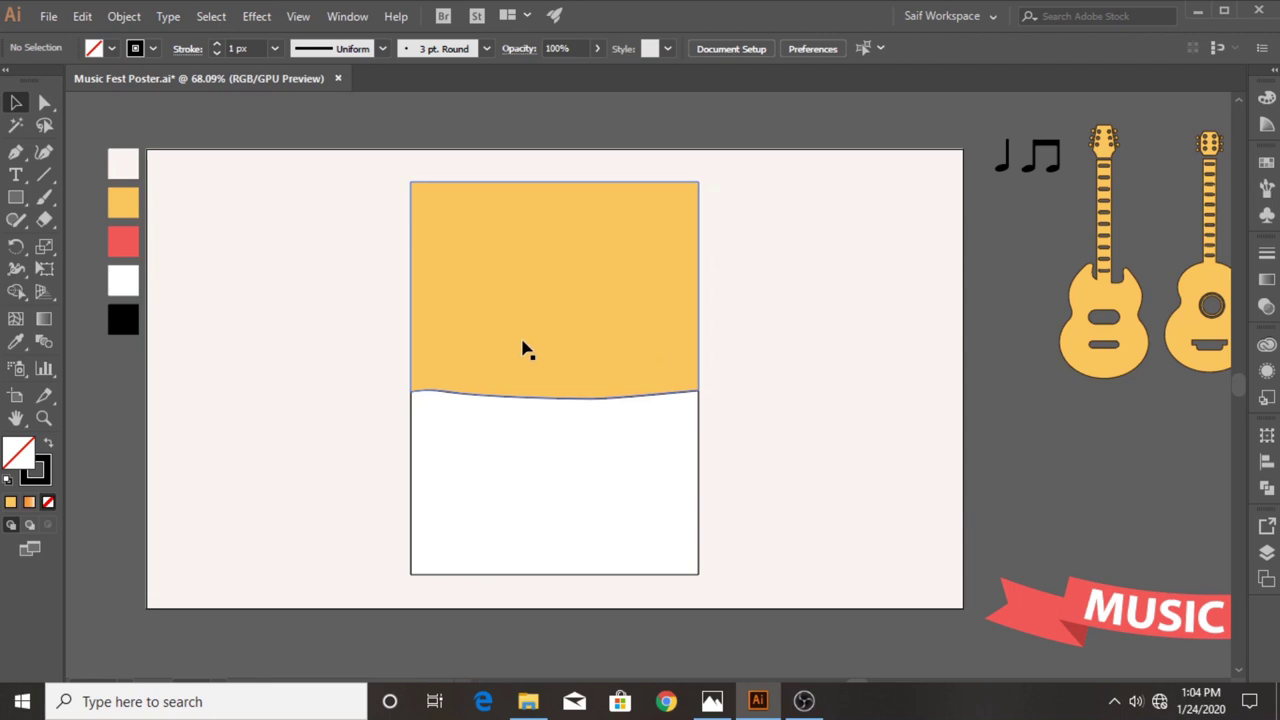
Bring the MUSIC FEST ribbon onto the poster and shrink it to fit.
left_click_drag(1087, 625, 508, 428)
left_click_drag(789, 374, 637, 390)
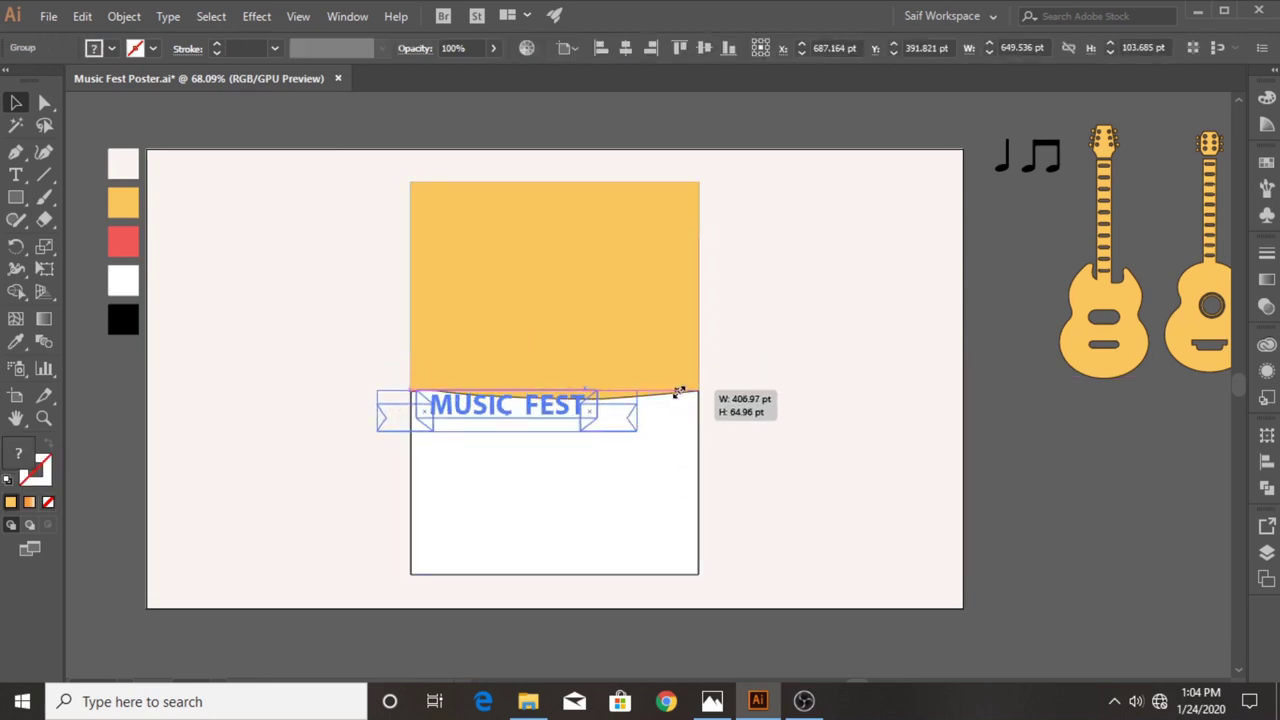
mouse_move(535, 418)
left_mouse_down()
mouse_move(563, 418)
mouse_move(495, 400)
left_mouse_up()
left_click_drag(688, 388, 663, 382)
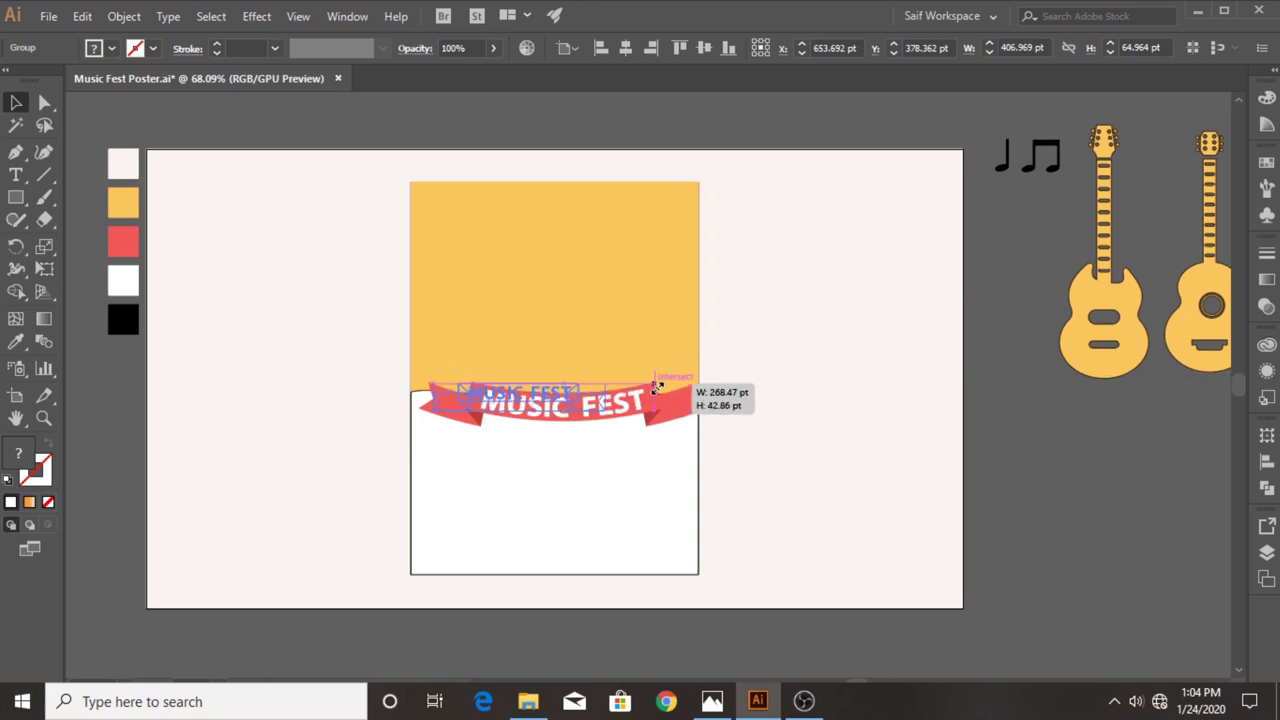
left_click_drag(528, 415, 580, 403)
Nudge the scaled ribbon onto the wavy yellow-white edge.
scroll(591, 369, "up", 2)
scroll(423, 471, "up", 2)
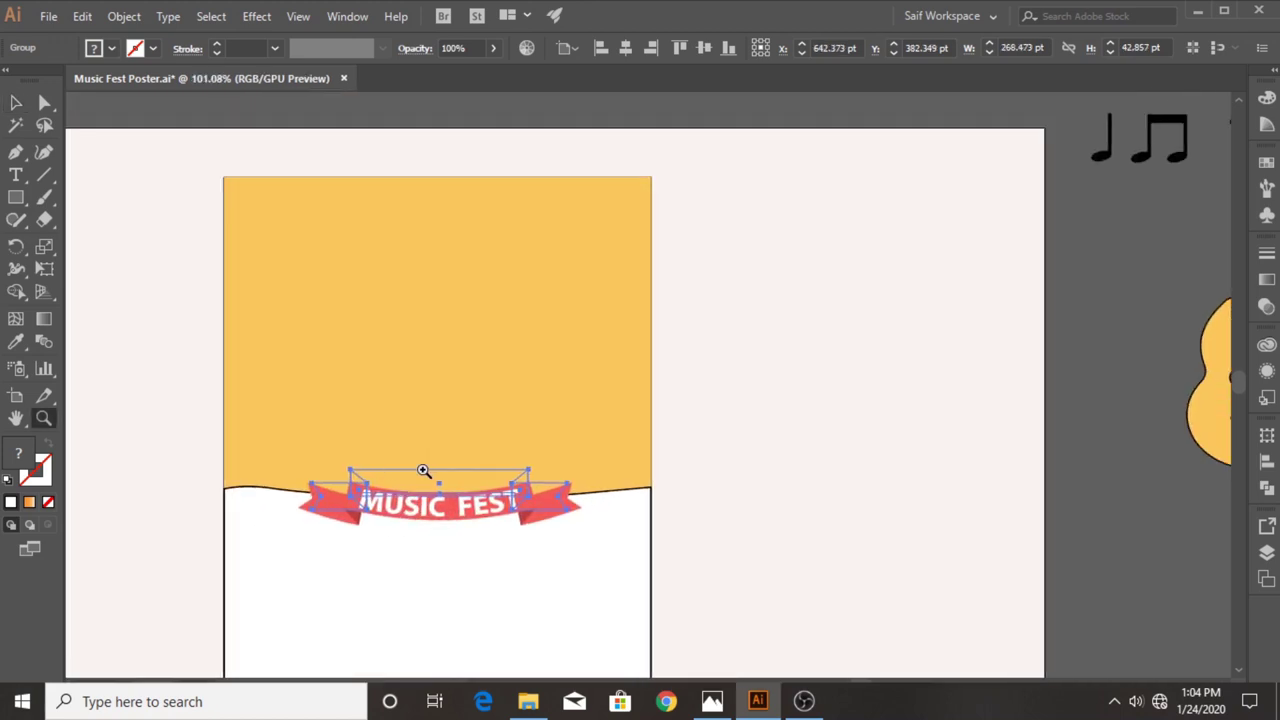
scroll(463, 512, "up", 3)
left_click_drag(463, 512, 463, 503)
left_click(757, 443)
key("z")
scroll(610, 437, "down", 3)
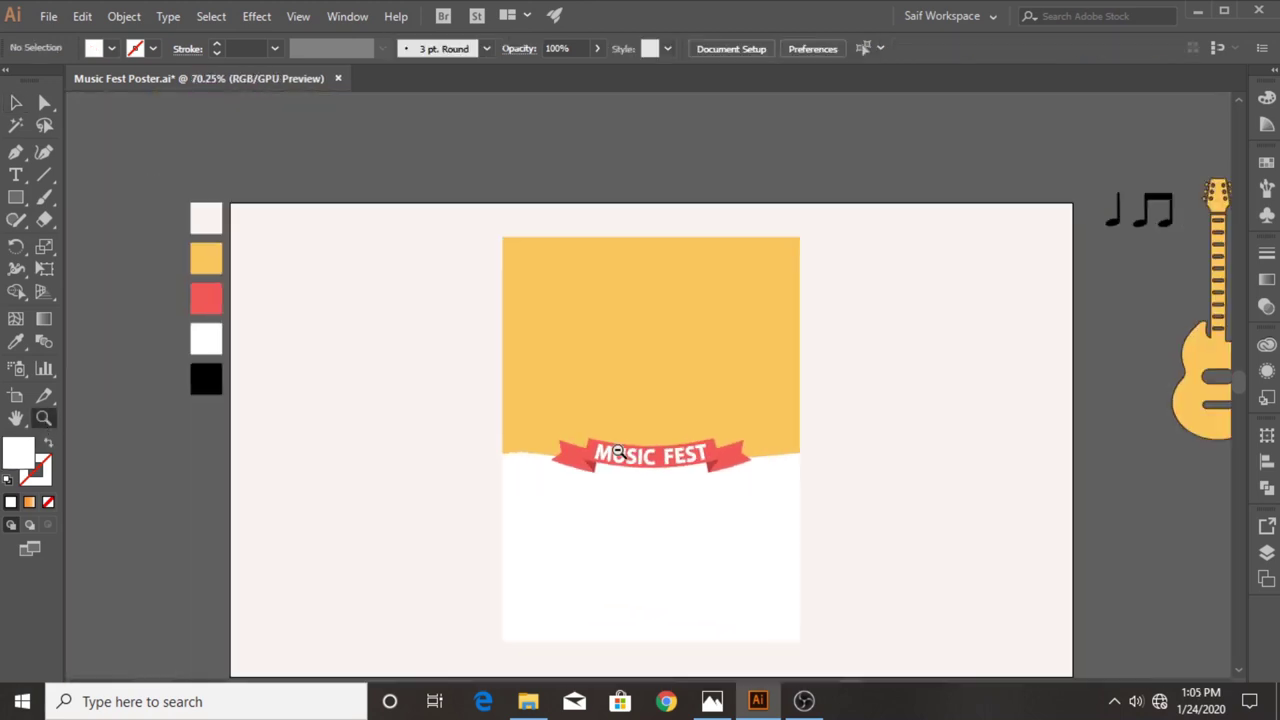
scroll(386, 294, "down", 3)
Move the halftone dot pattern over the poster and scale it to fit.
key("v")
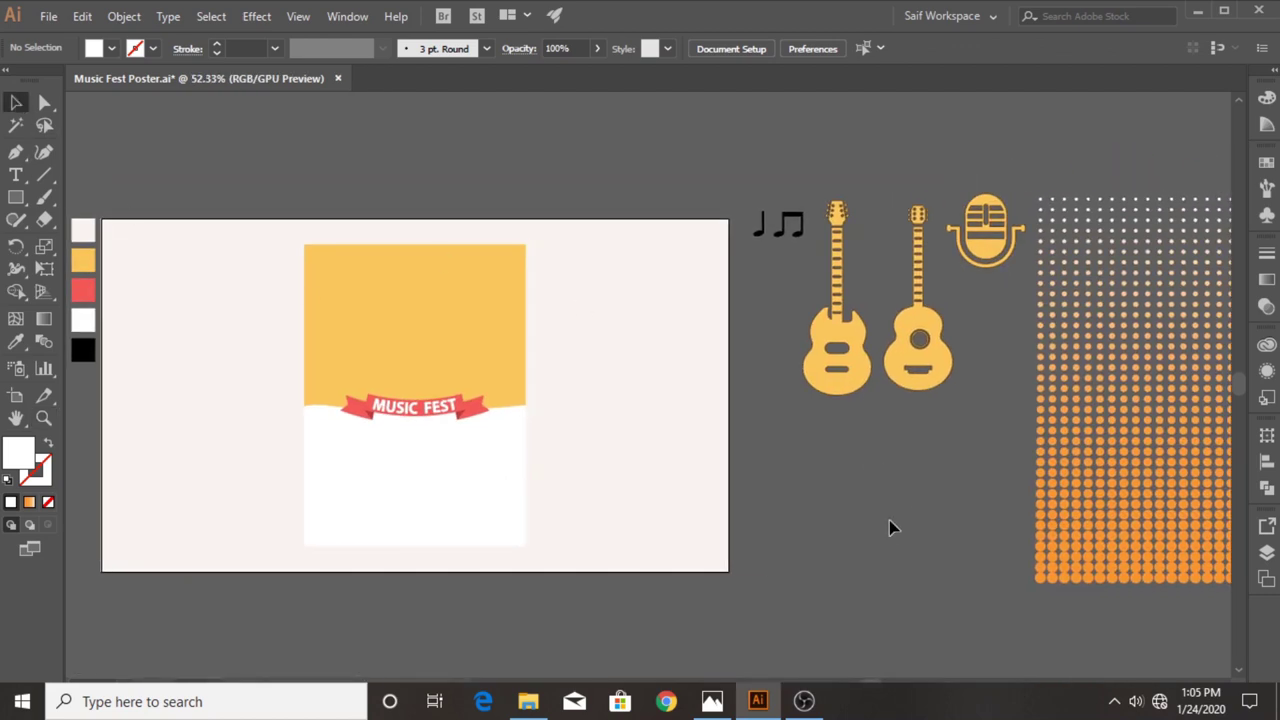
mouse_move(889, 526)
left_mouse_down()
mouse_move(633, 470)
mouse_move(323, 485)
mouse_move(314, 511)
left_mouse_up()
left_click(220, 434)
key("z")
scroll(463, 453, "up", 3)
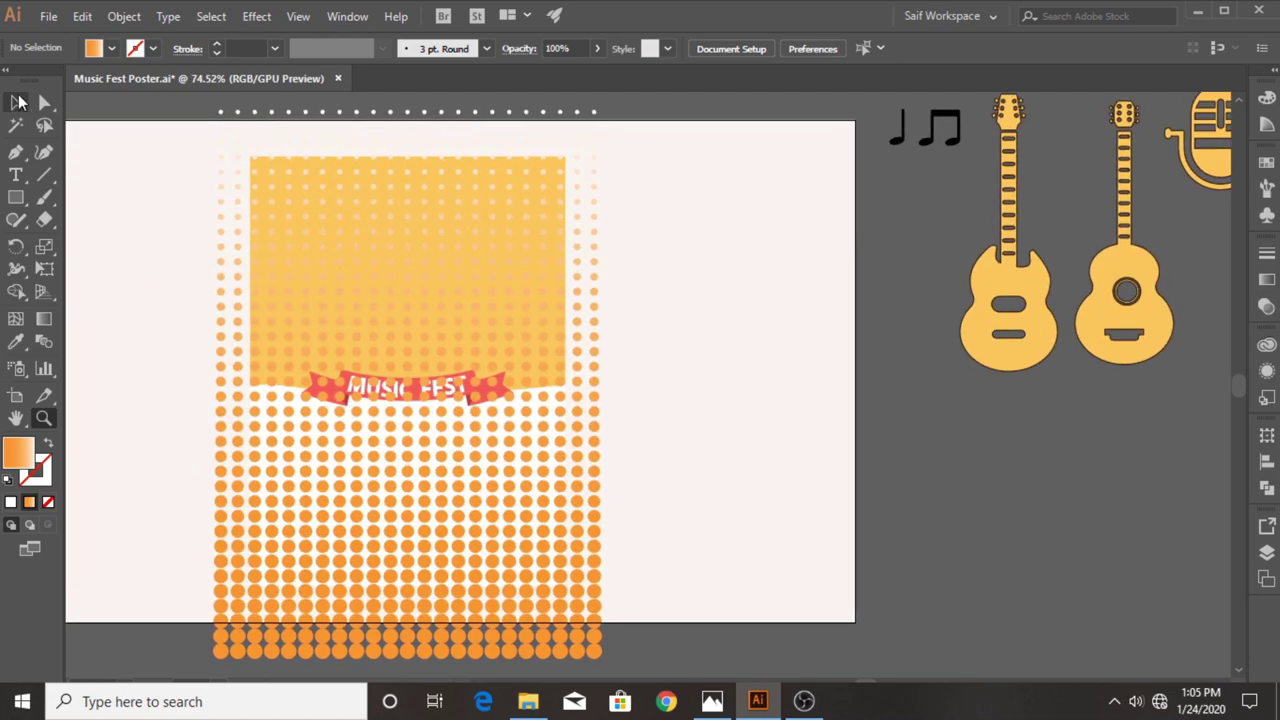
key("v")
left_click(596, 140)
mouse_move(560, 134)
left_mouse_down()
mouse_move(322, 467)
mouse_move(356, 447)
left_mouse_up()
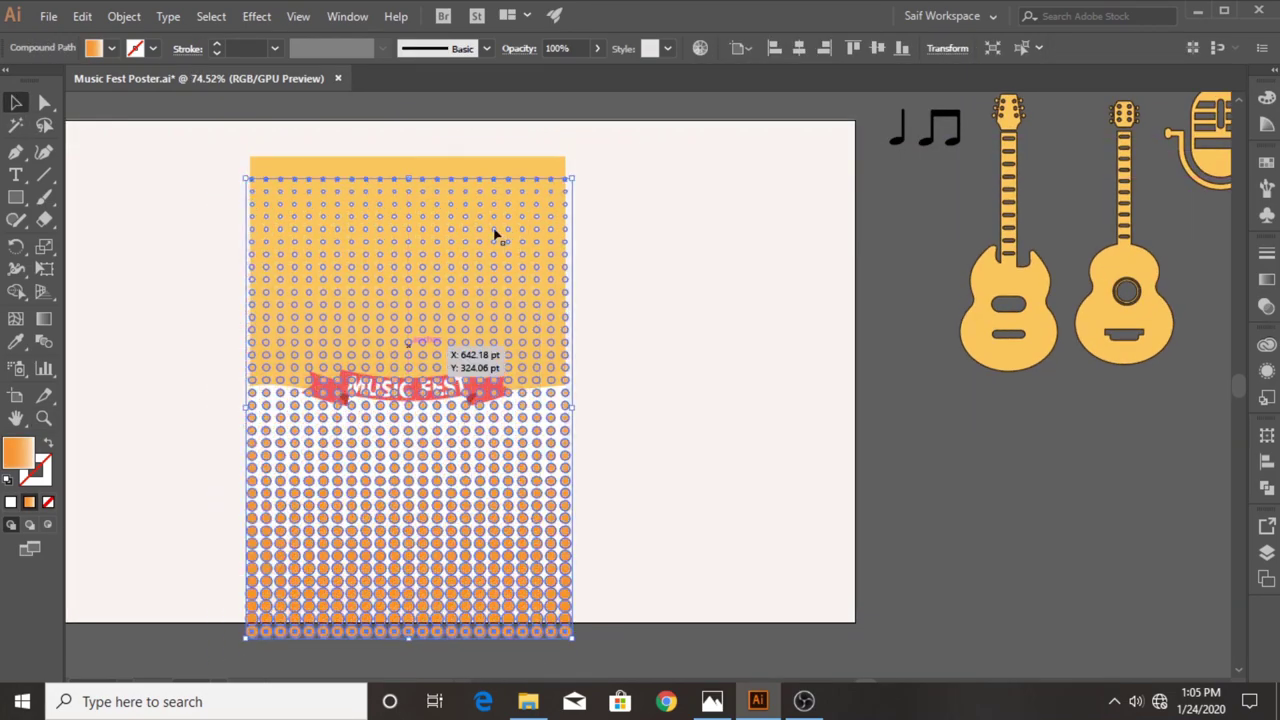
left_click_drag(577, 178, 562, 192)
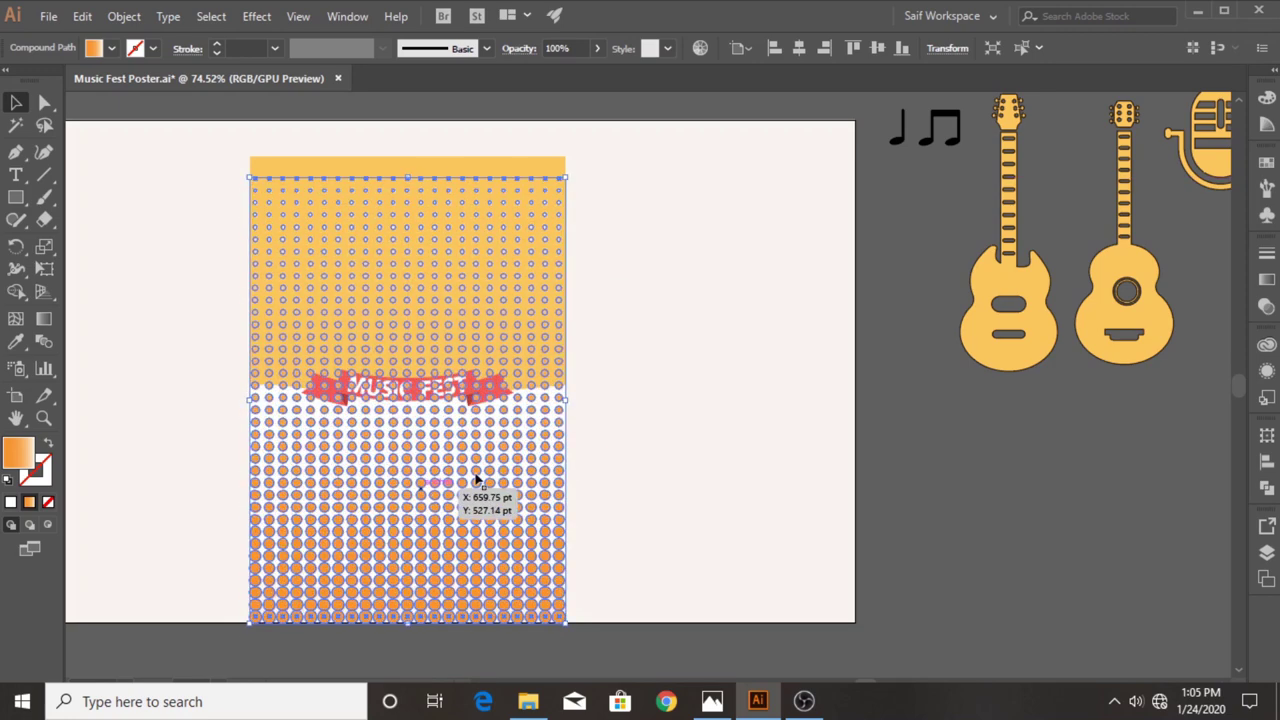
left_click_drag(457, 508, 497, 474)
Set the right gradient stop of the dot pattern to 0% opacity.
left_click(1267, 280)
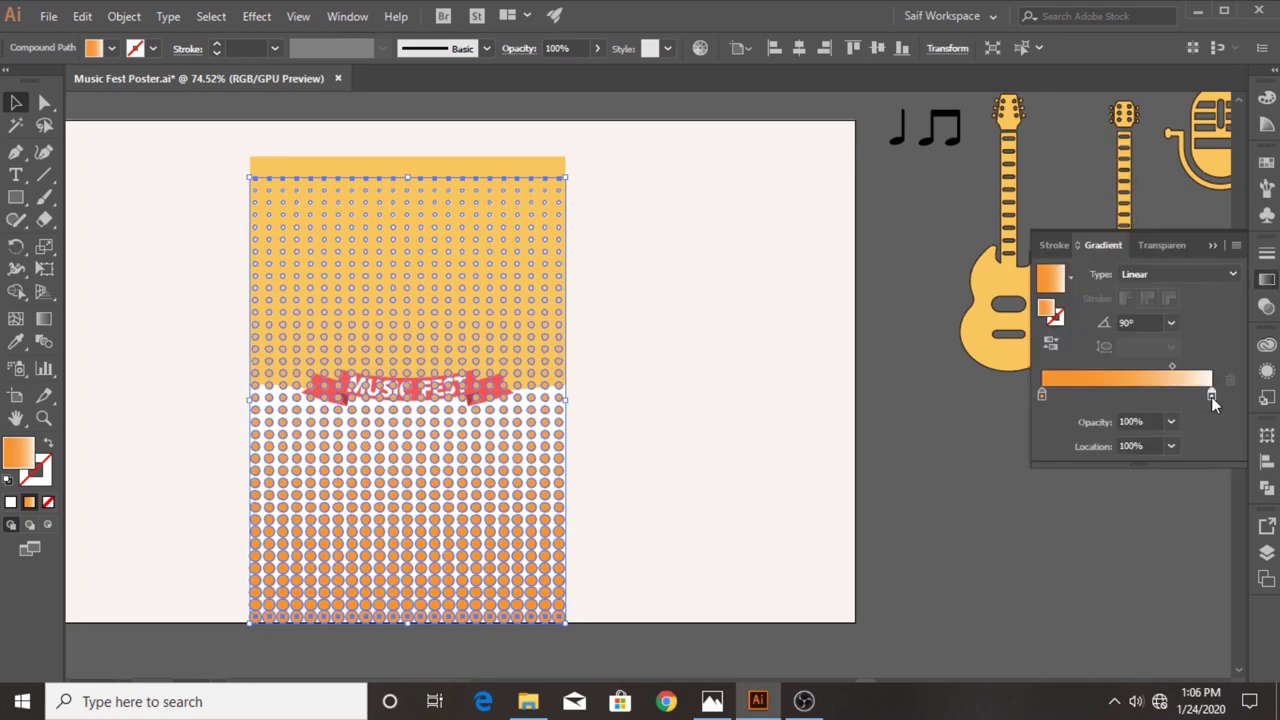
double_click(1044, 393)
left_click(968, 460)
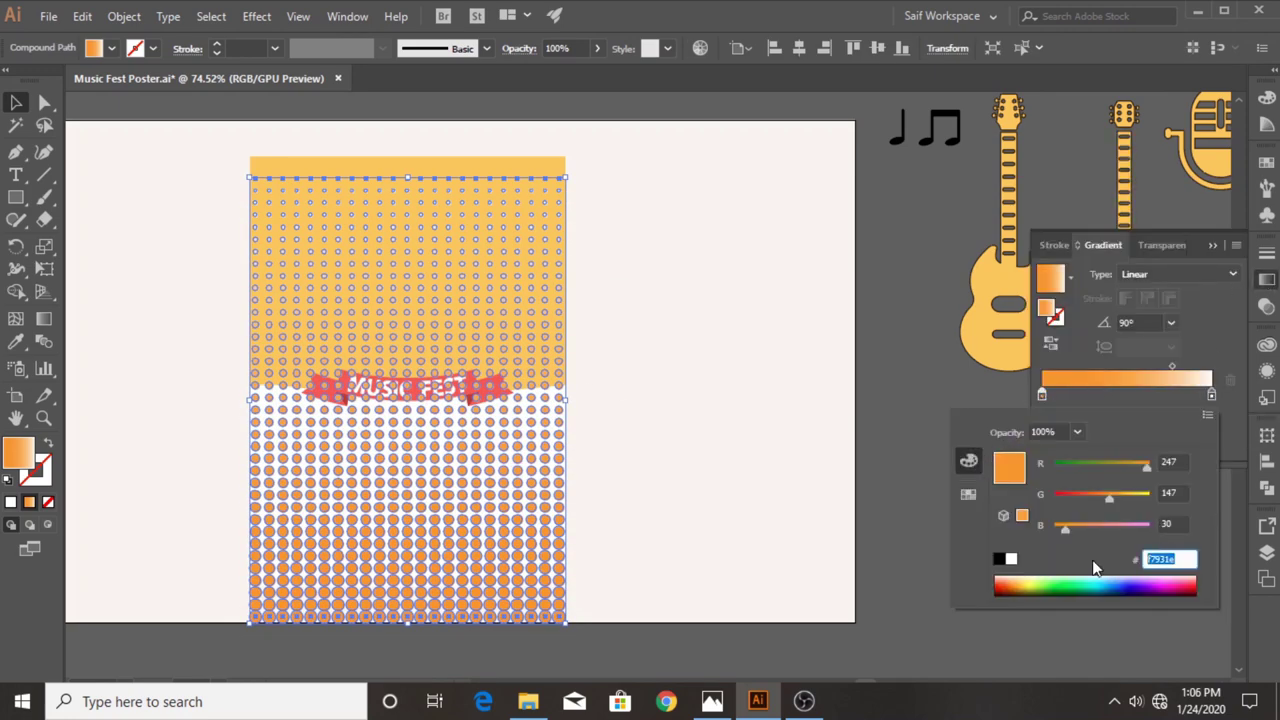
left_click(1212, 395)
double_click(1212, 395)
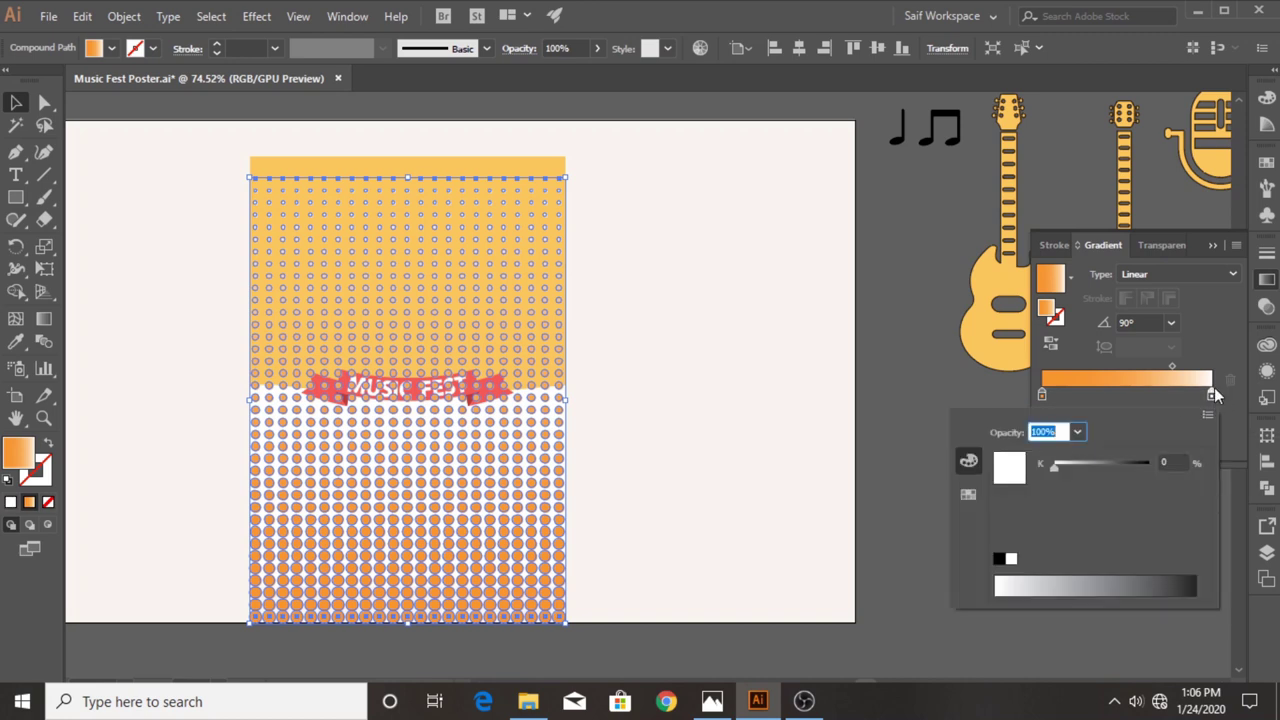
left_click(968, 494)
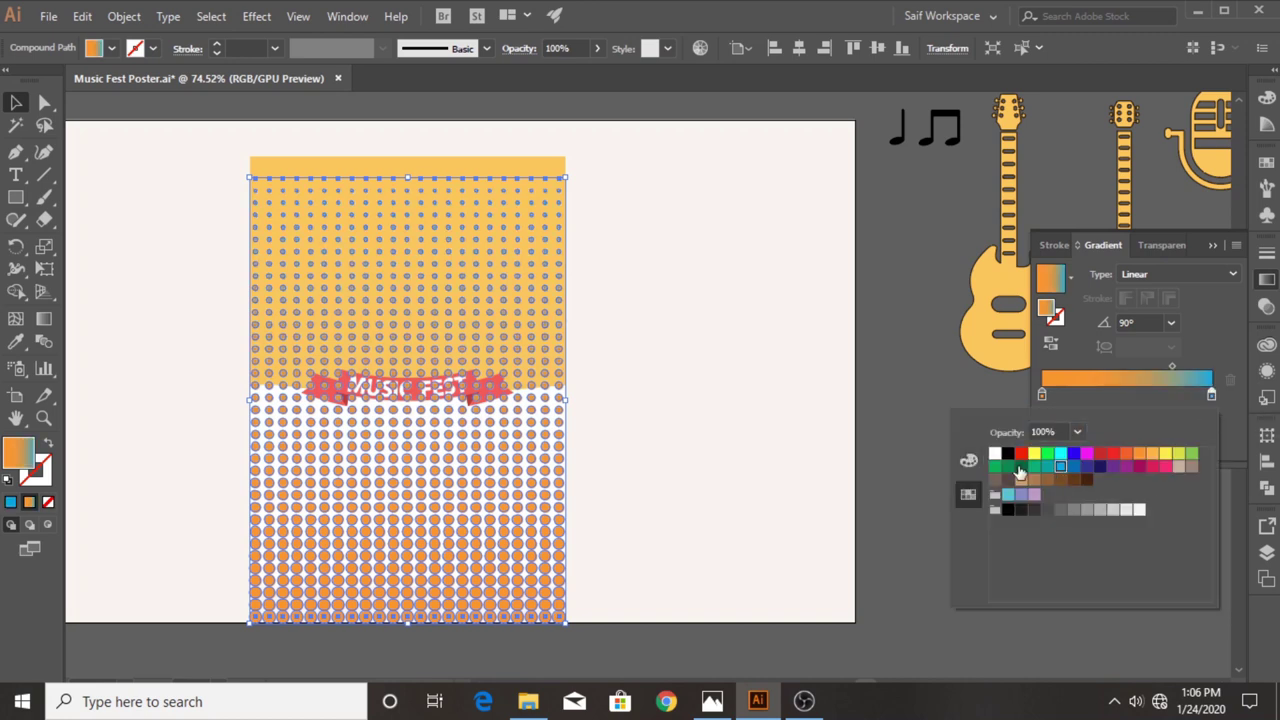
left_click(1020, 472)
type("f7931e")
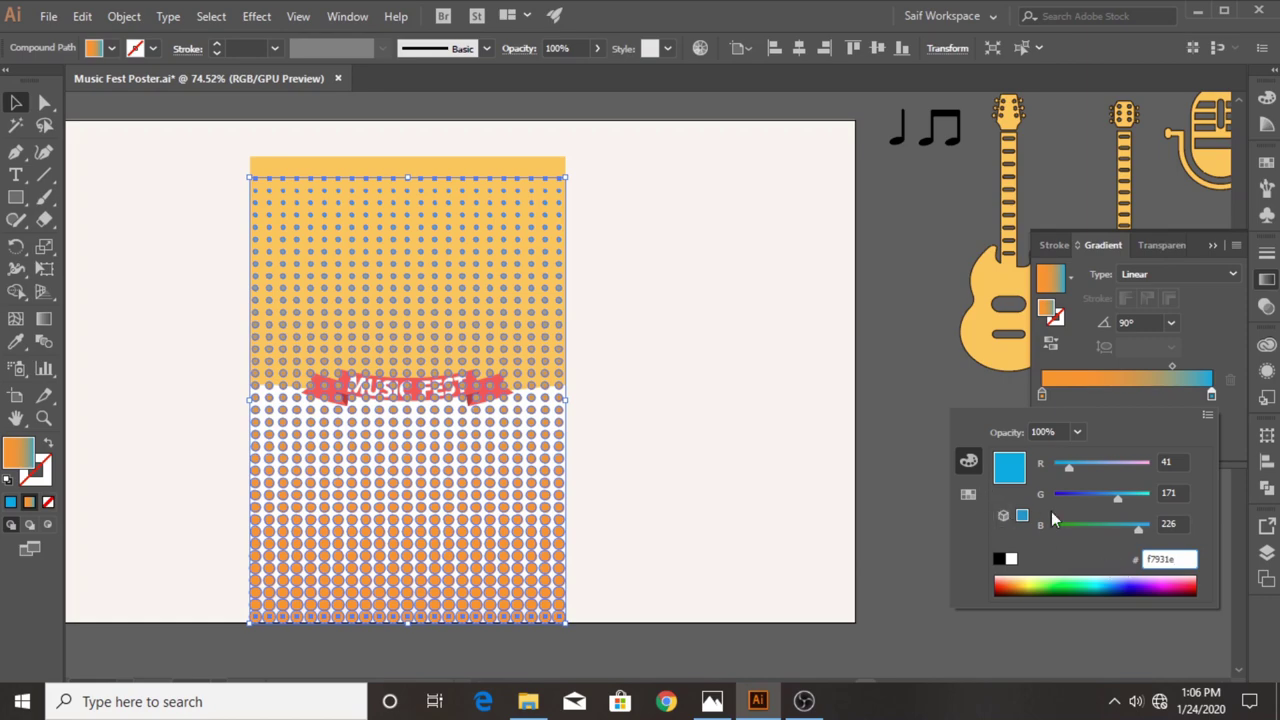
left_click(1077, 431)
left_click(1090, 456)
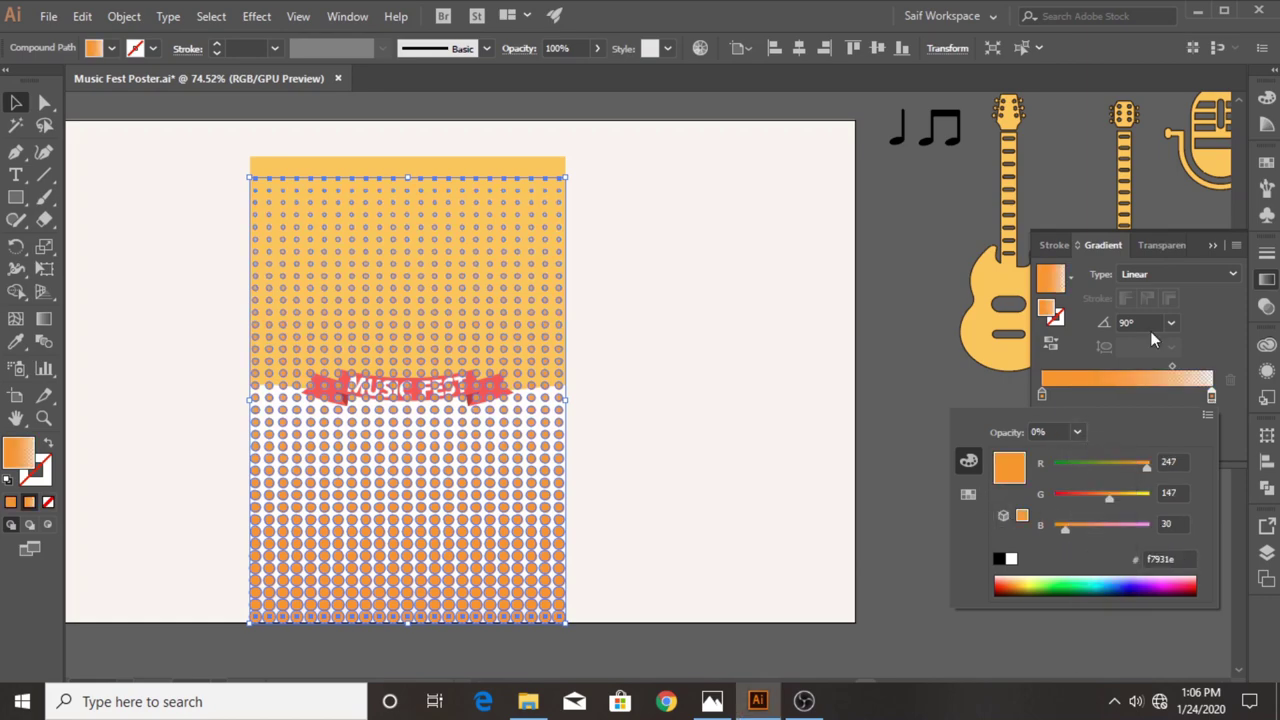
Resize the dot pattern within the poster and preview the fade.
left_click(16, 102)
left_click(506, 337)
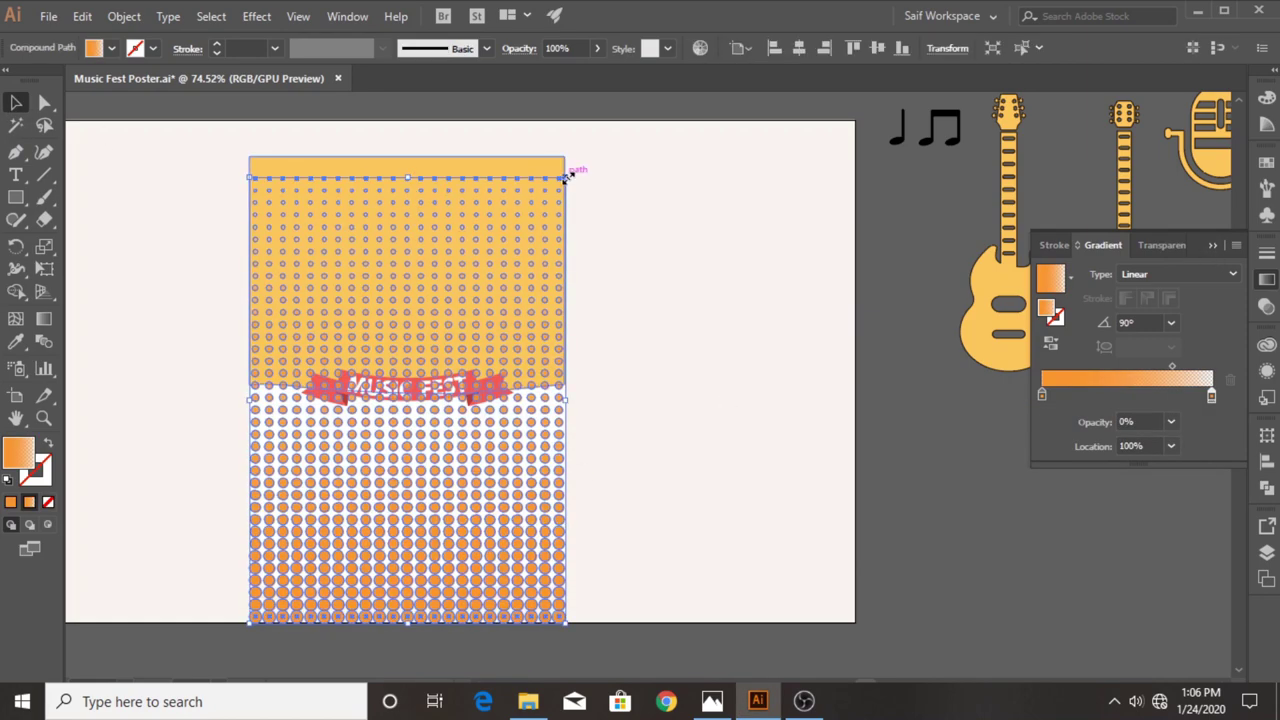
left_click_drag(566, 177, 414, 477)
left_click(689, 420)
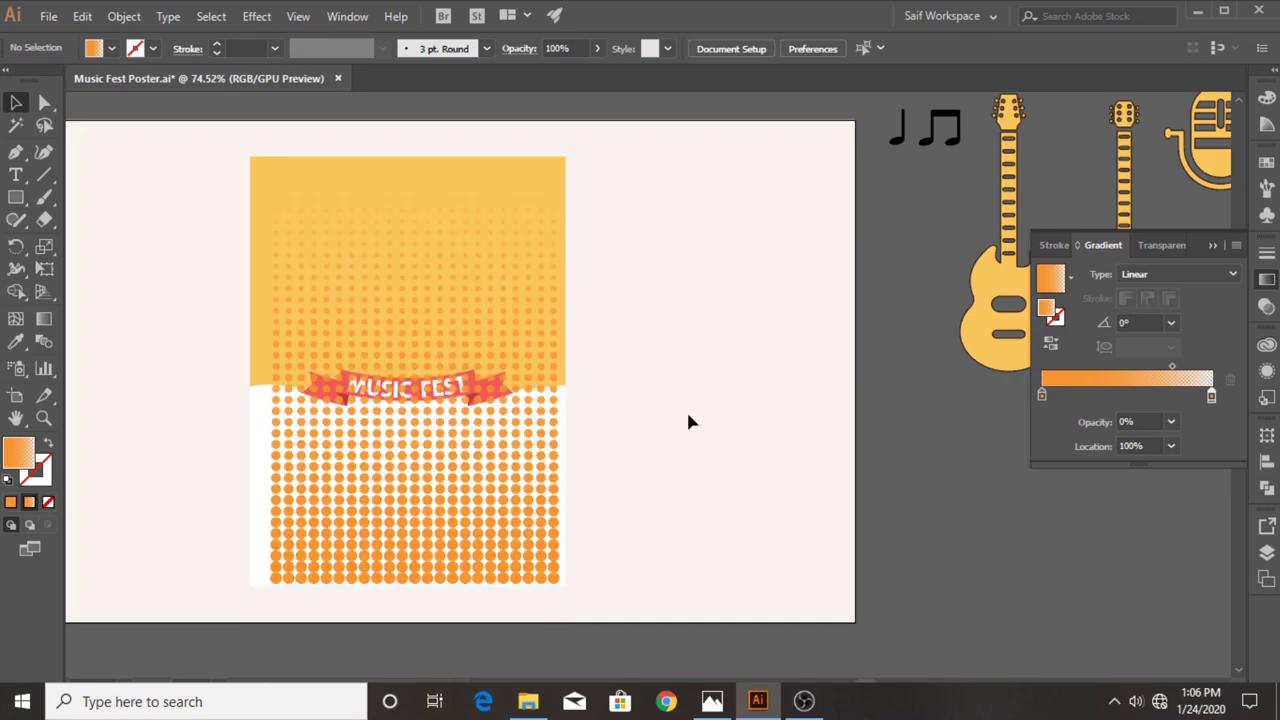
left_click(489, 486)
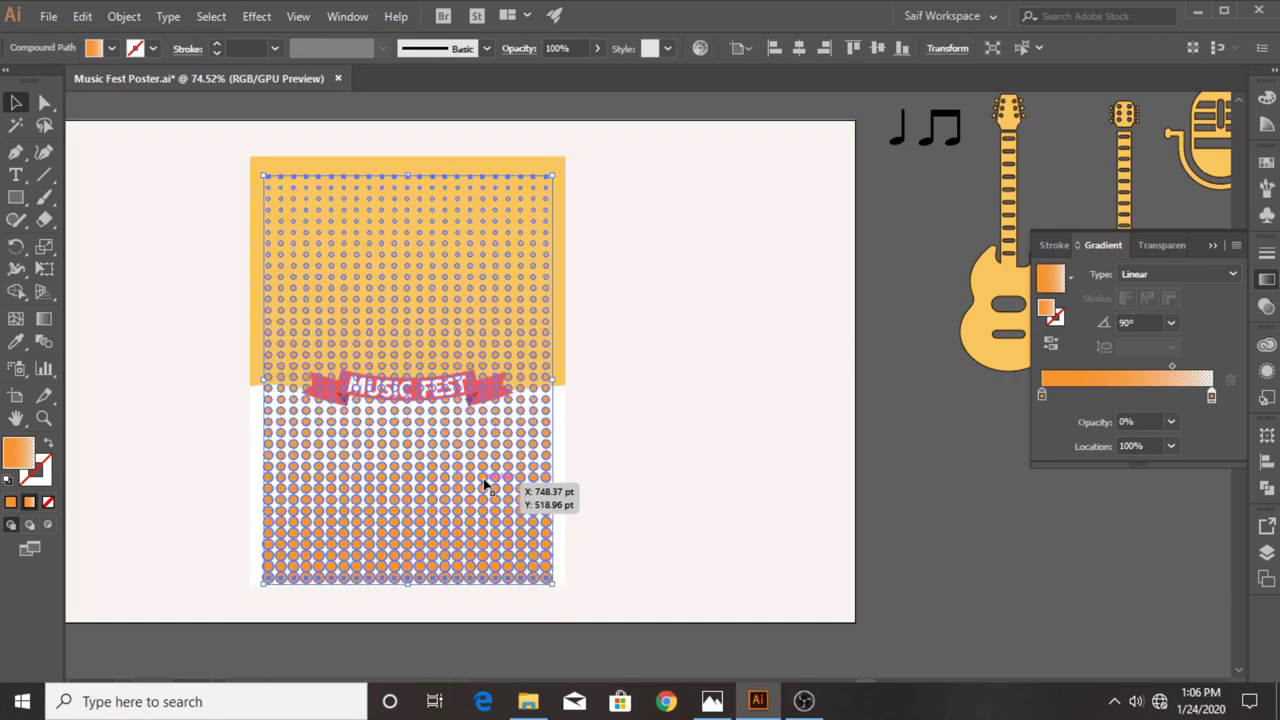
left_click(626, 430)
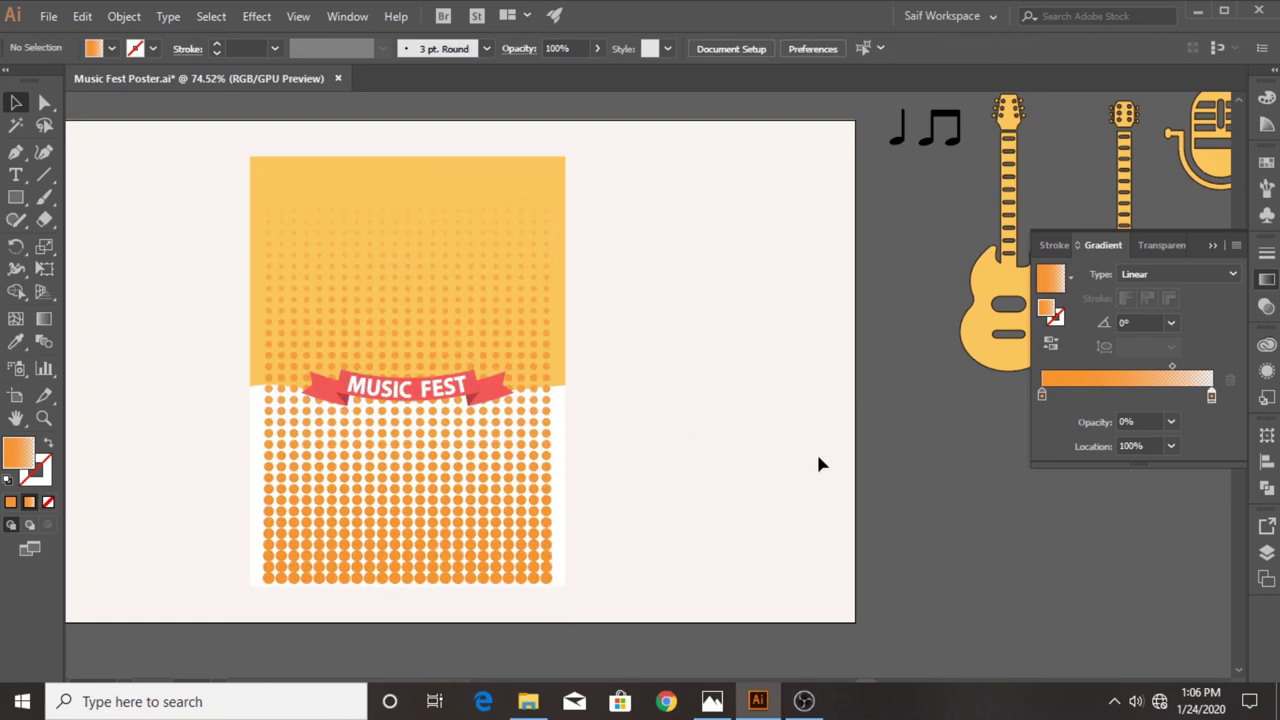
Move the guitars toward the poster and give them no stroke and a white fill.
left_click(1213, 245)
left_click_drag(940, 240, 870, 274)
left_click_drag(890, 368, 596, 448)
left_click(152, 48)
left_click(12, 80)
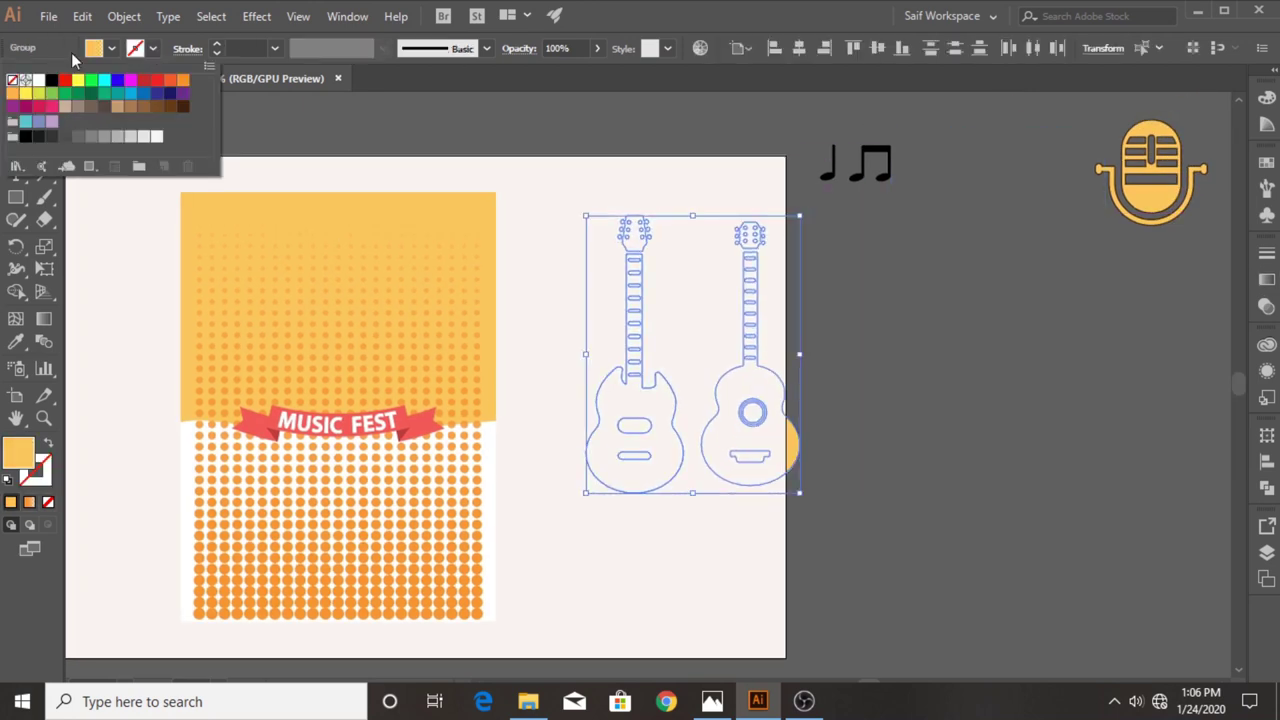
left_click(90, 50)
left_click(25, 80)
Place the electric and acoustic guitars on the poster and scale them down.
mouse_move(640, 420)
left_mouse_down()
mouse_move(286, 436)
mouse_move(744, 447)
left_mouse_up()
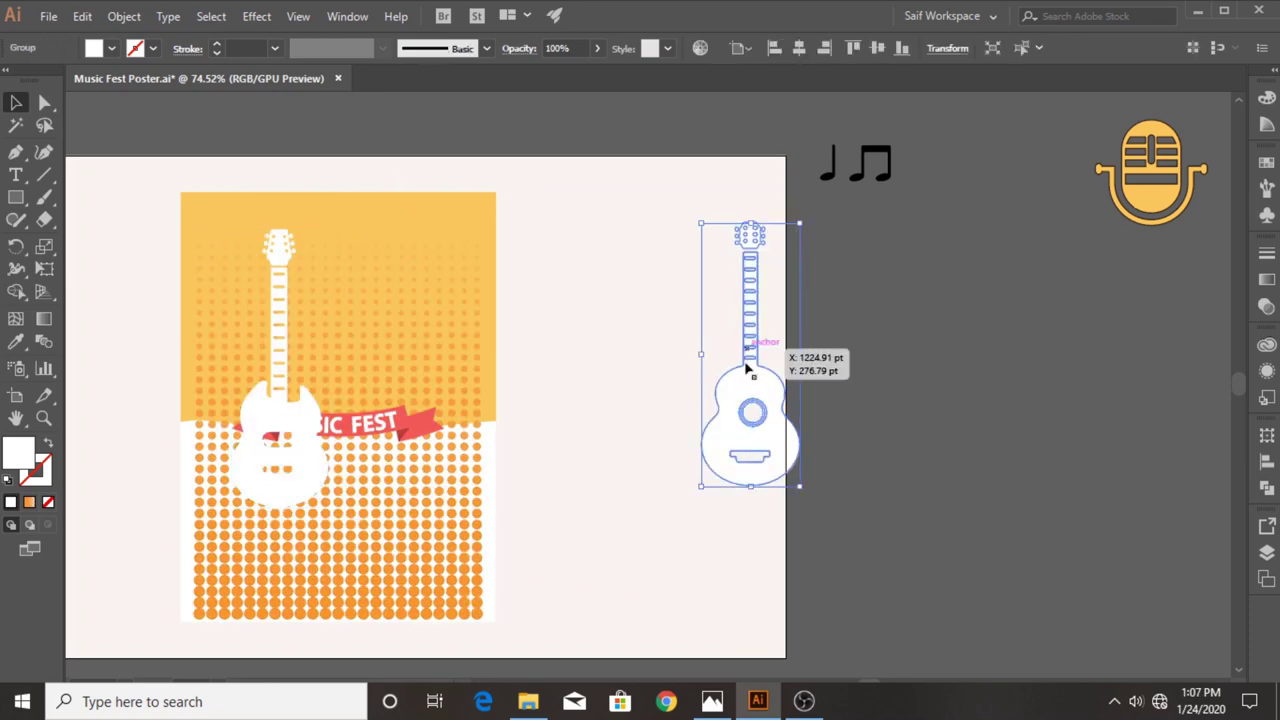
left_click_drag(746, 370, 404, 377)
left_click(286, 414, "shift")
left_click_drag(428, 229, 436, 274)
left_click(86, 451)
Tilt the acoustic guitar clockwise and the electric guitar counter-clockwise above the banner.
scroll(205, 305, "up", 3)
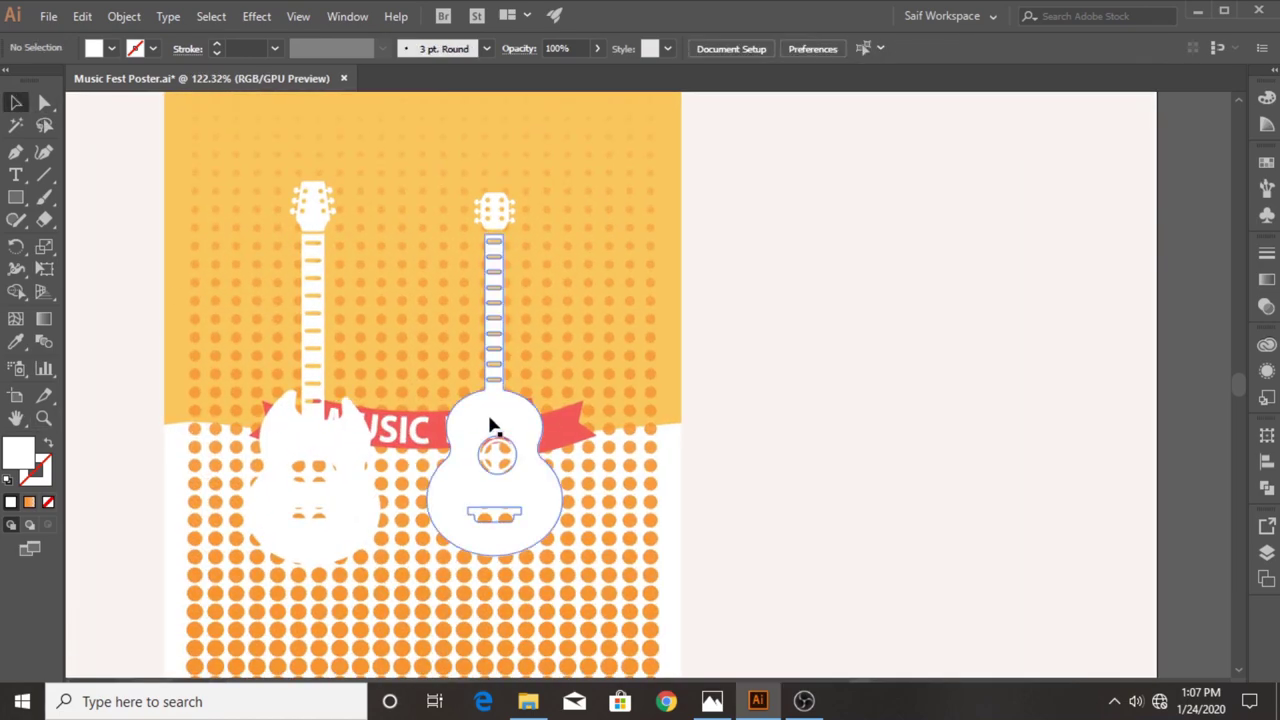
left_click_drag(490, 425, 517, 351)
mouse_move(590, 100)
left_mouse_down()
mouse_move(643, 138)
mouse_move(590, 168)
left_mouse_up()
left_click(444, 410)
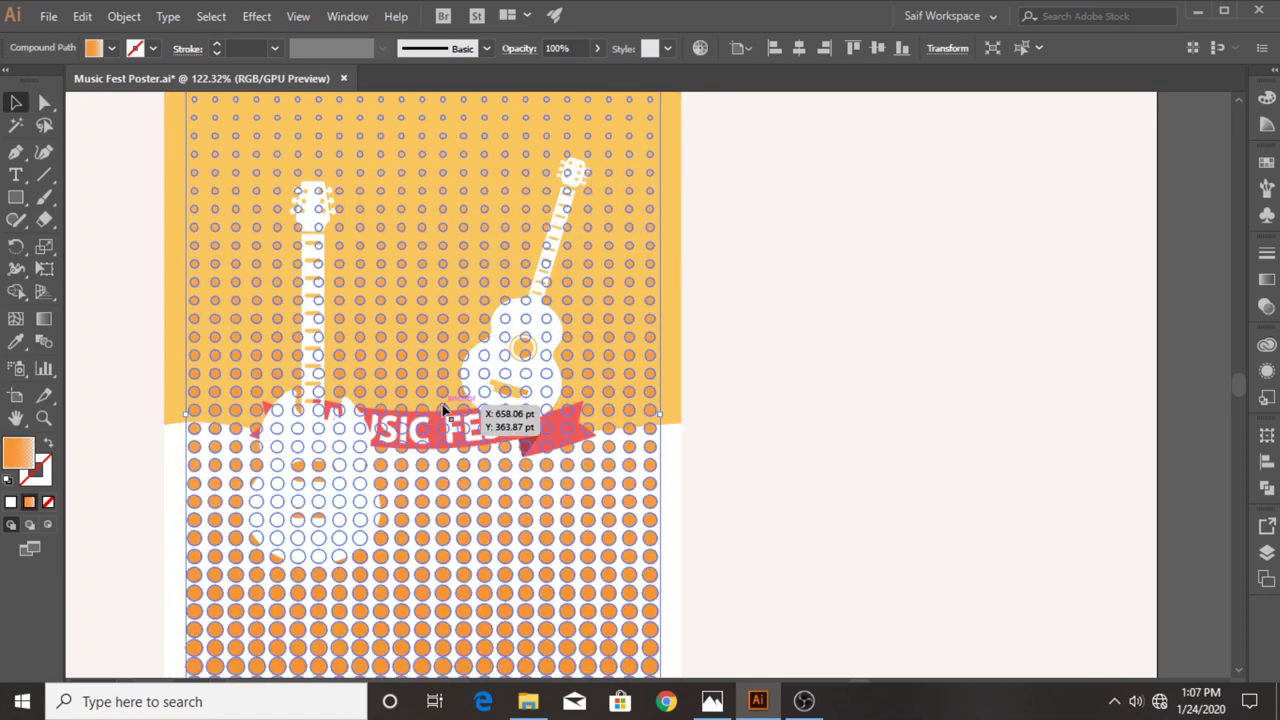
left_click(309, 333)
left_click_drag(380, 183, 347, 249)
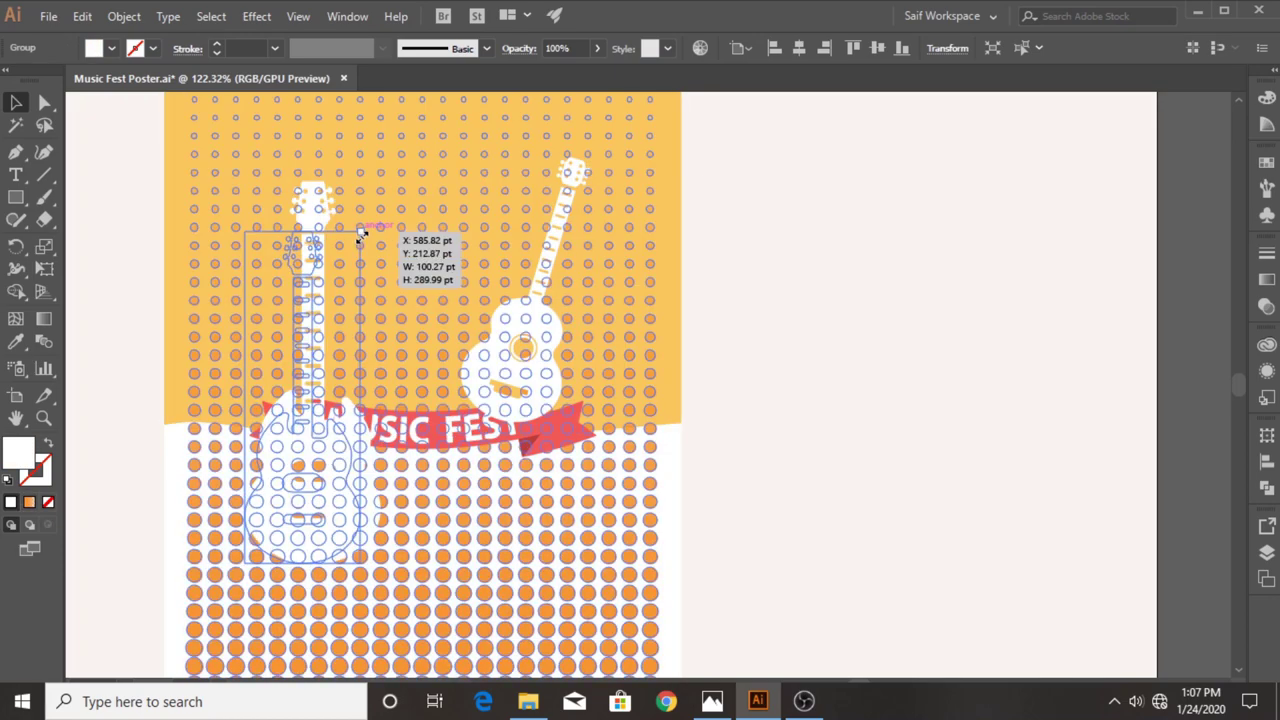
left_click_drag(300, 466, 306, 347)
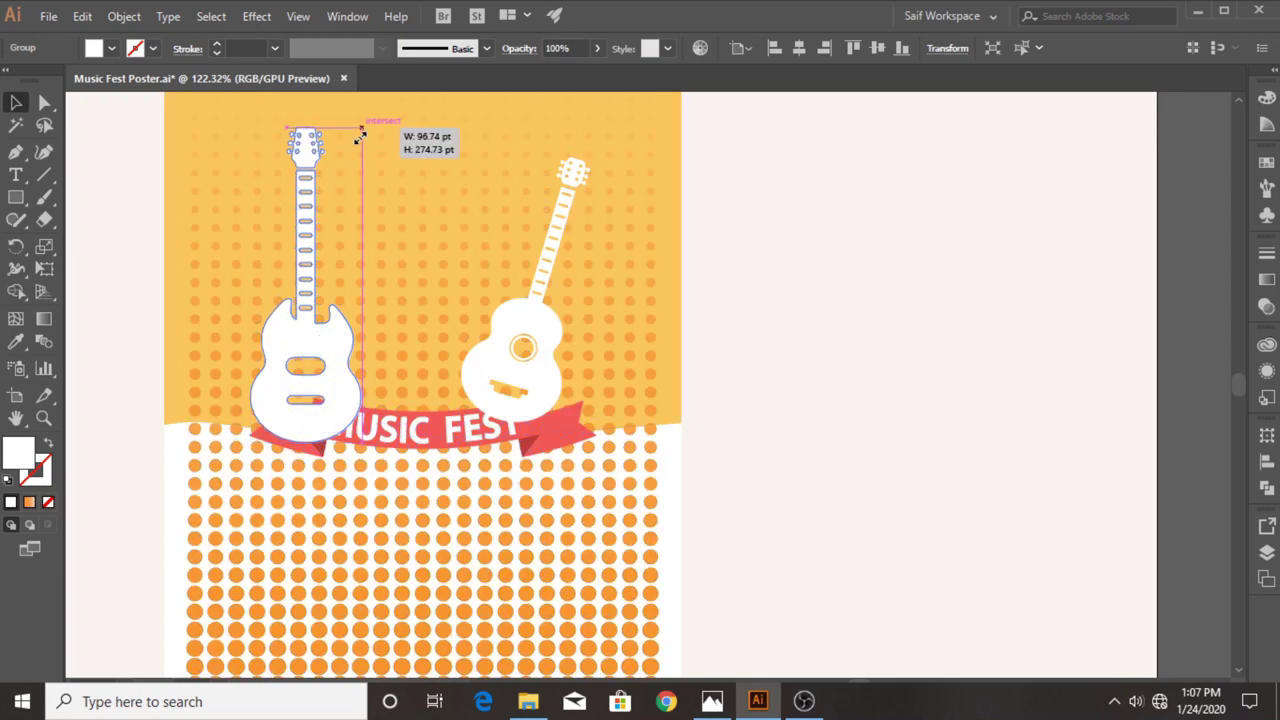
left_click_drag(240, 126, 204, 150)
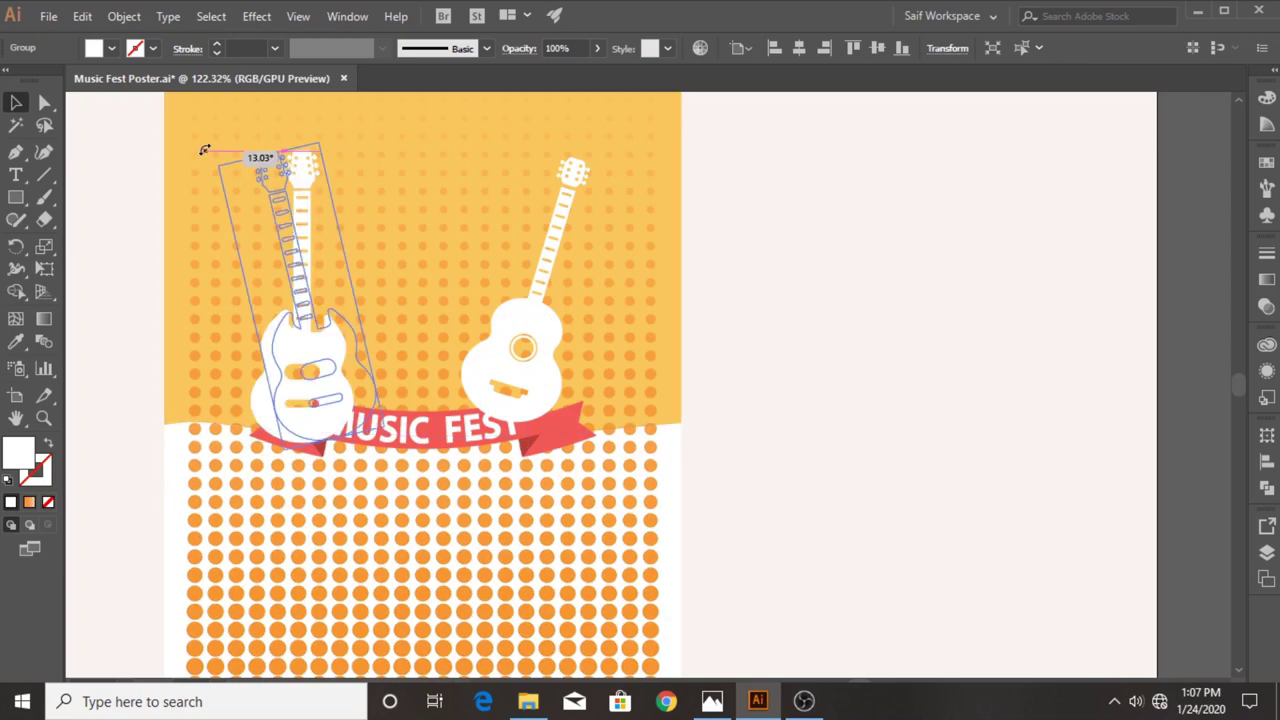
Adjust the two guitars' position together just above the banner.
left_click(488, 372, "shift")
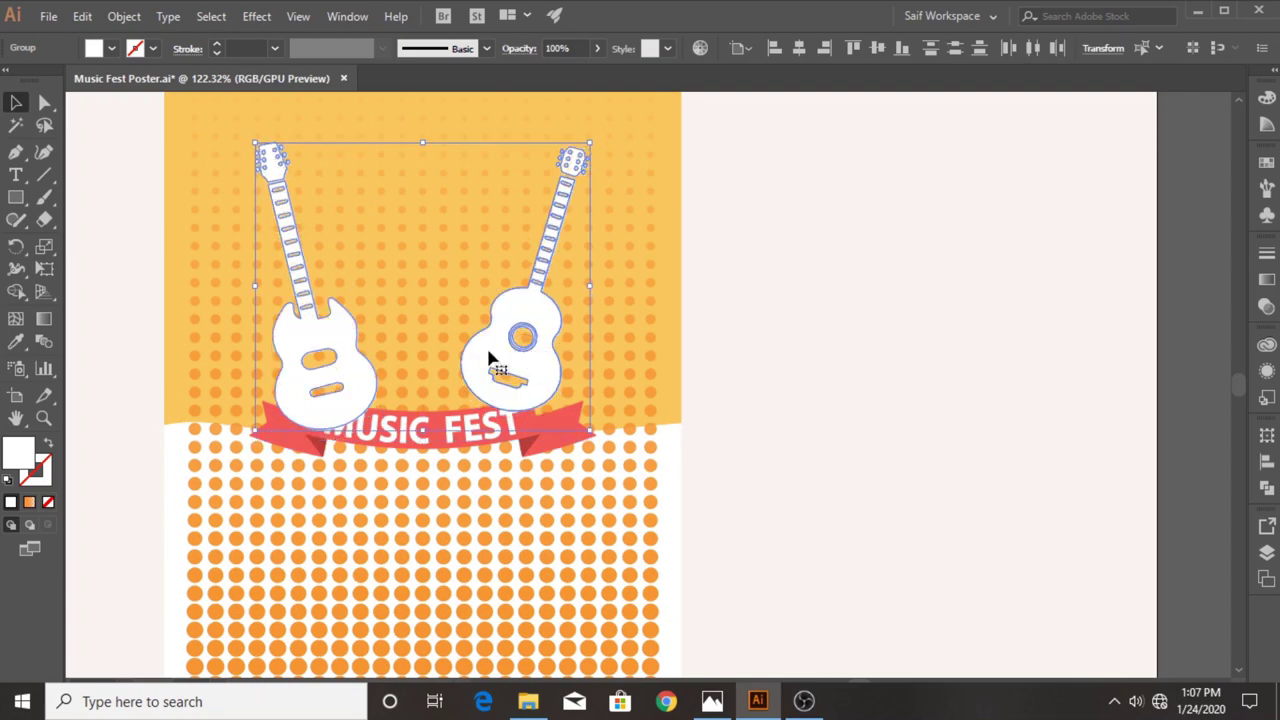
left_click(394, 300)
left_click(329, 320)
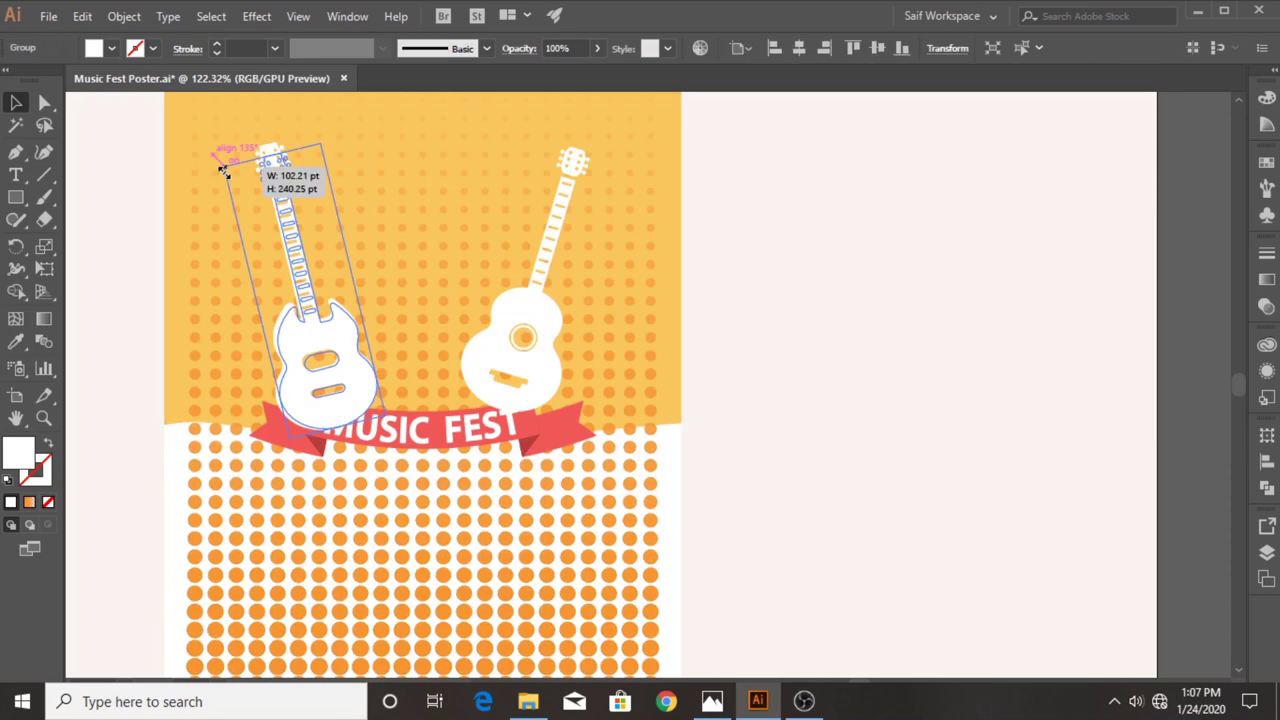
left_click(583, 363)
left_click(549, 356)
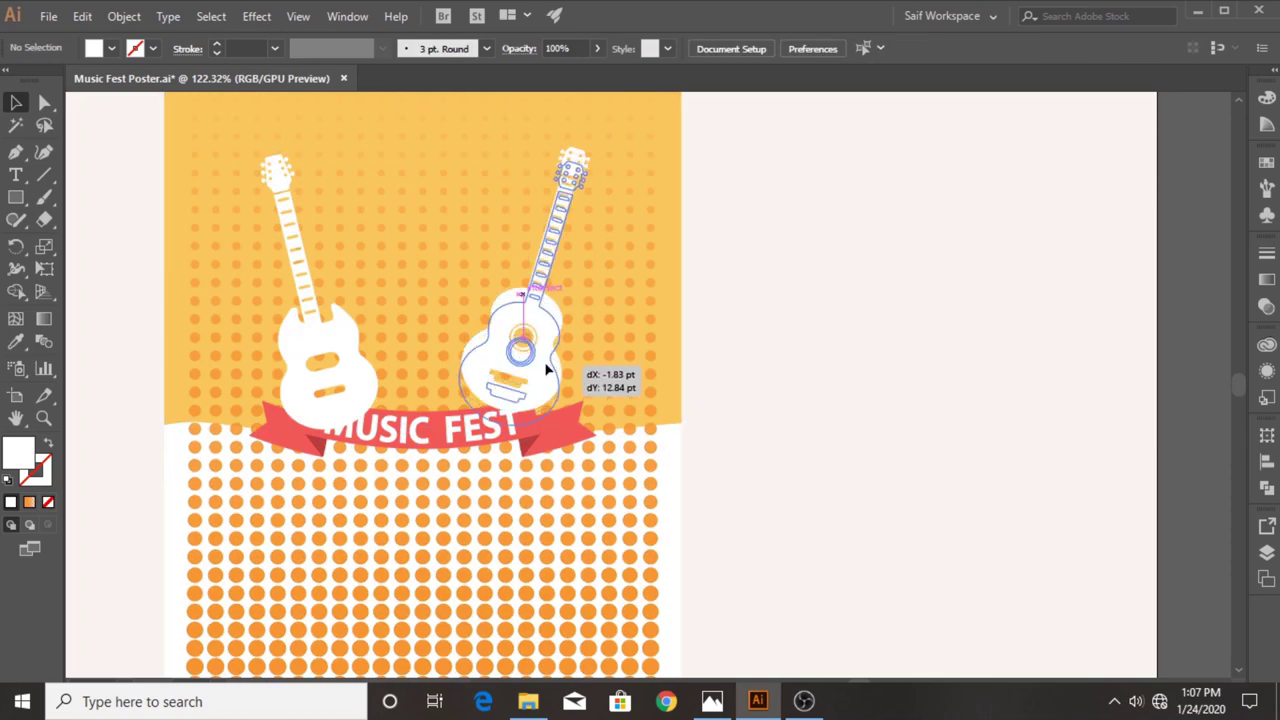
left_click_drag(570, 262, 570, 374)
left_click_drag(539, 463, 548, 338)
Send the guitars behind the MUSIC FEST banner.
right_click(391, 443)
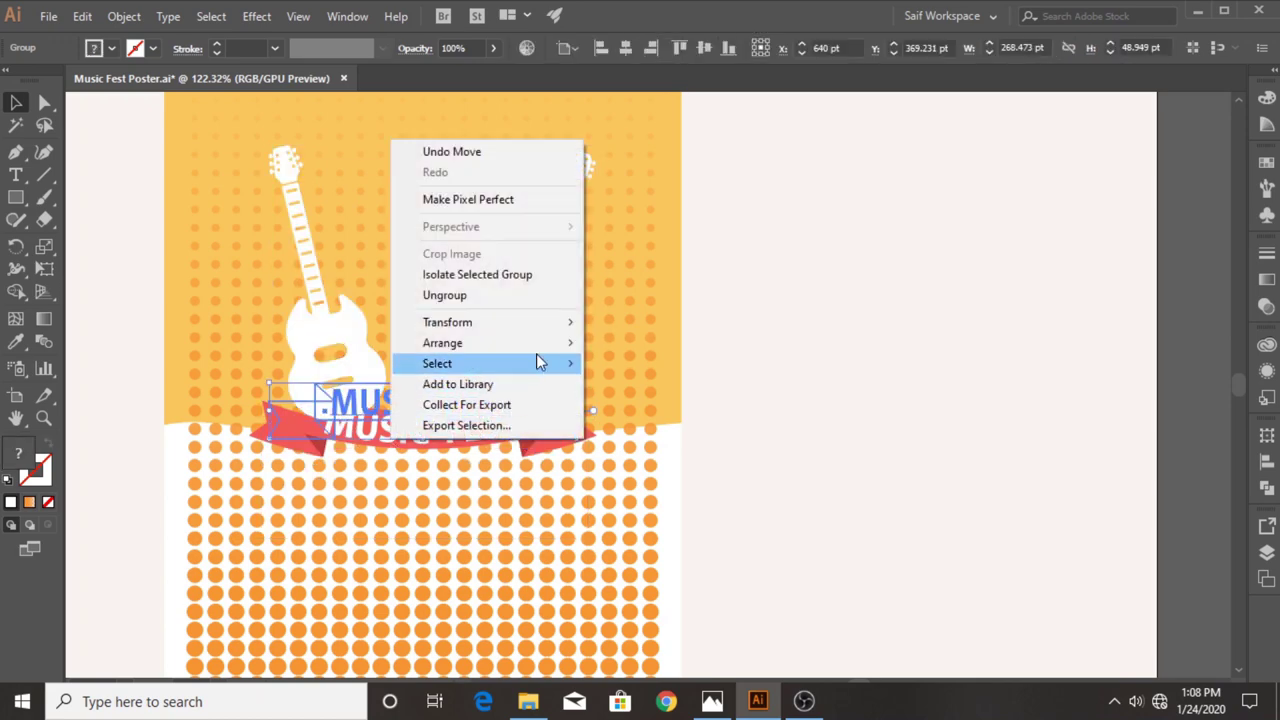
left_click(770, 406)
left_click(480, 398)
Make the microphone white like the guitars and place it between them.
left_click_drag(752, 326, 617, 343)
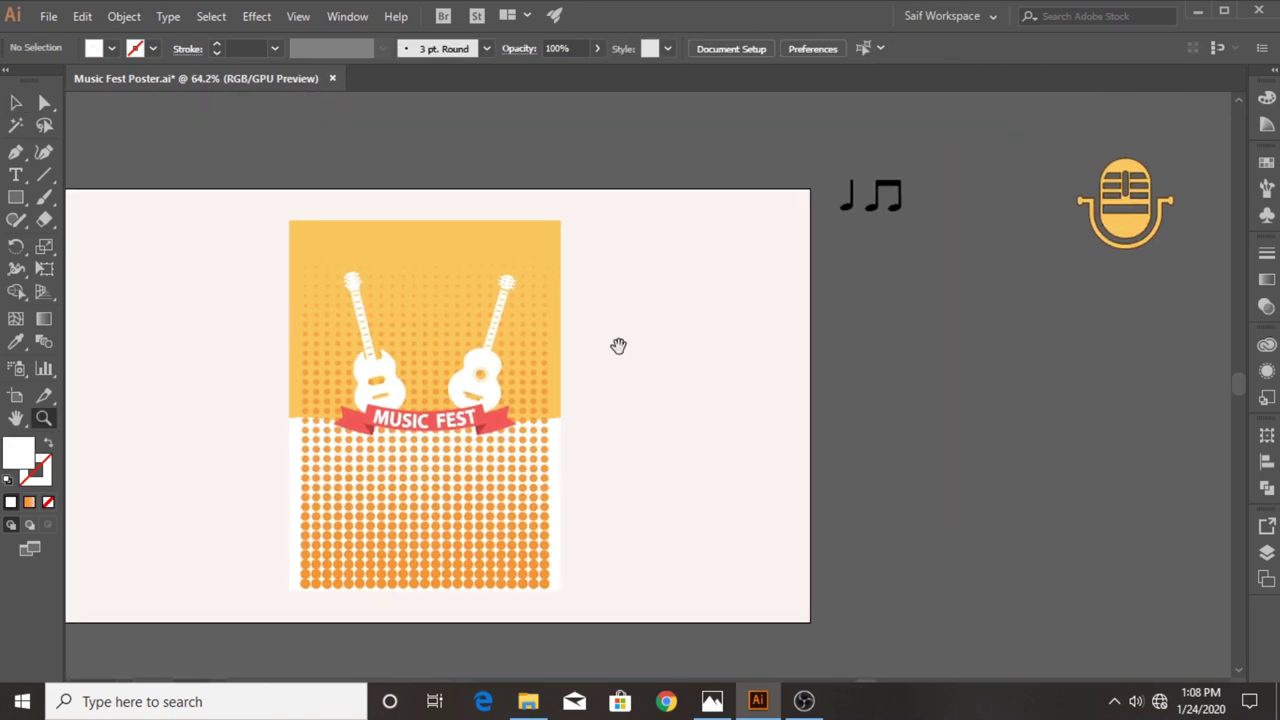
key("v")
left_click(1078, 180)
left_click(15, 341)
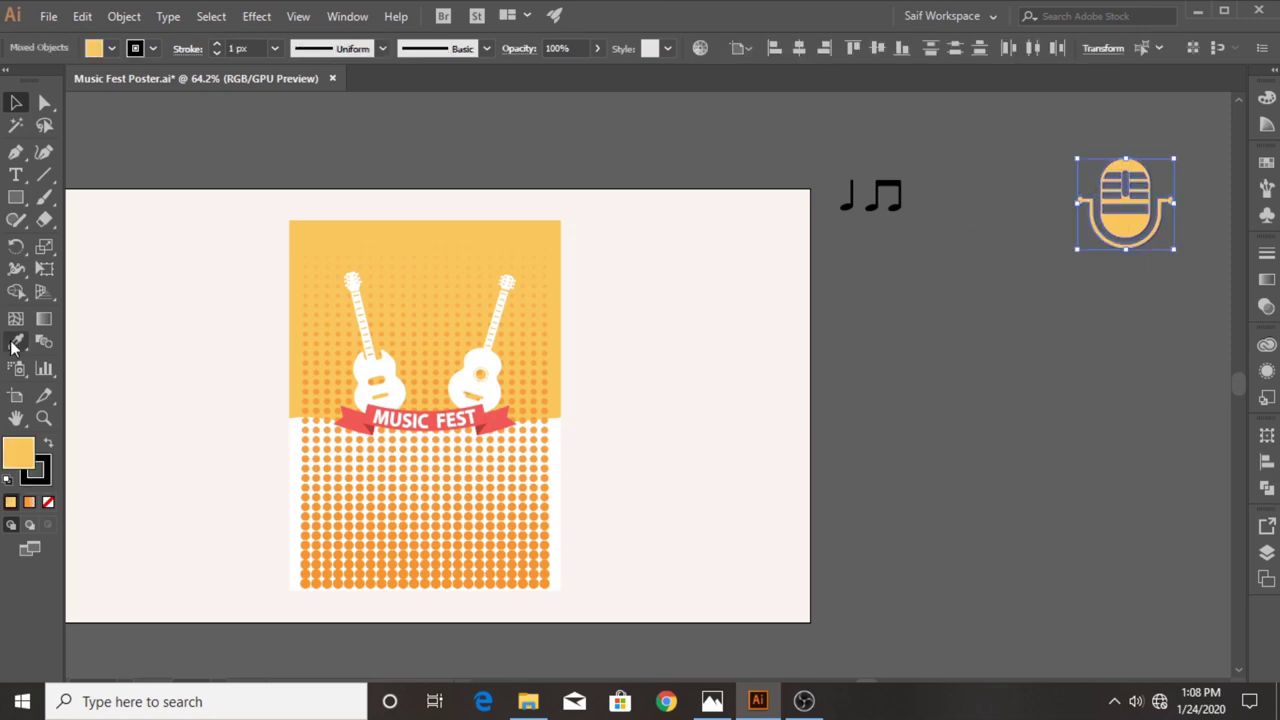
left_click(470, 360)
mouse_move(1118, 225)
left_mouse_down()
mouse_move(903, 371)
mouse_move(610, 367)
mouse_move(337, 386)
left_mouse_up()
key("z")
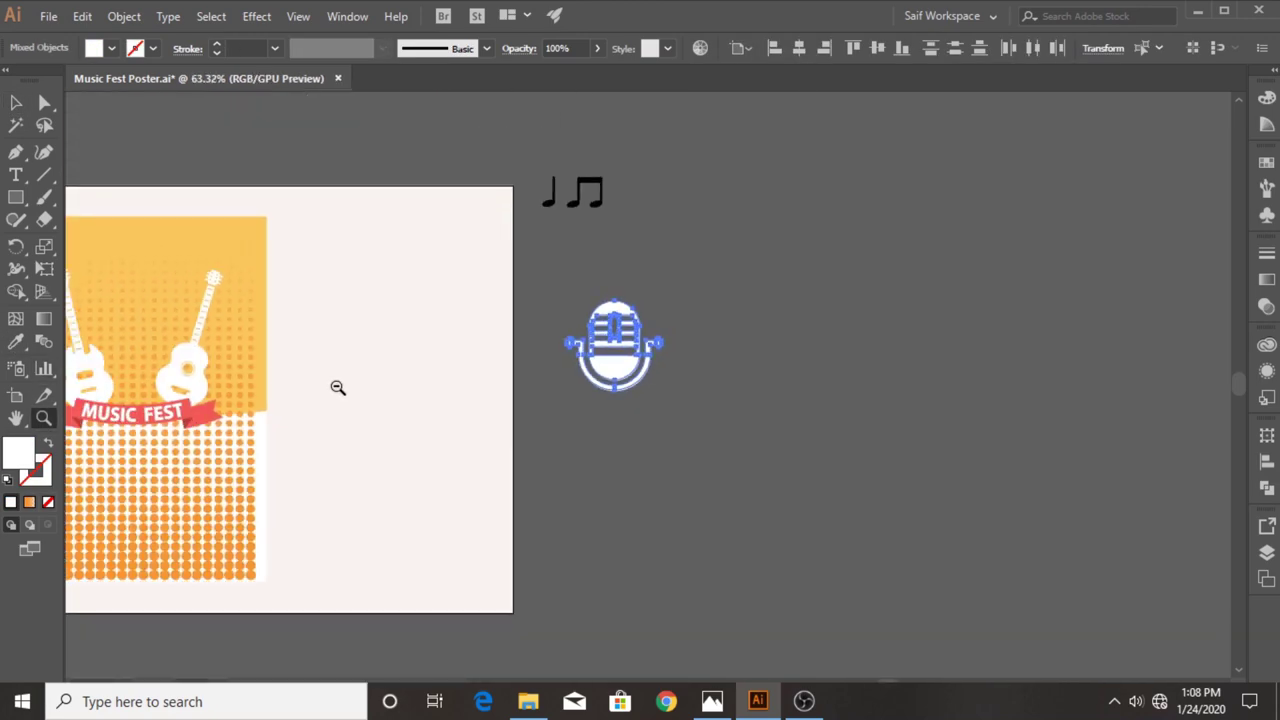
left_click(15, 103)
mouse_move(621, 356)
left_mouse_down()
mouse_move(266, 346)
mouse_move(137, 369)
mouse_move(330, 365)
left_mouse_up()
Stretch the microphone capsule taller.
key("z")
left_click(15, 103)
left_click(723, 283)
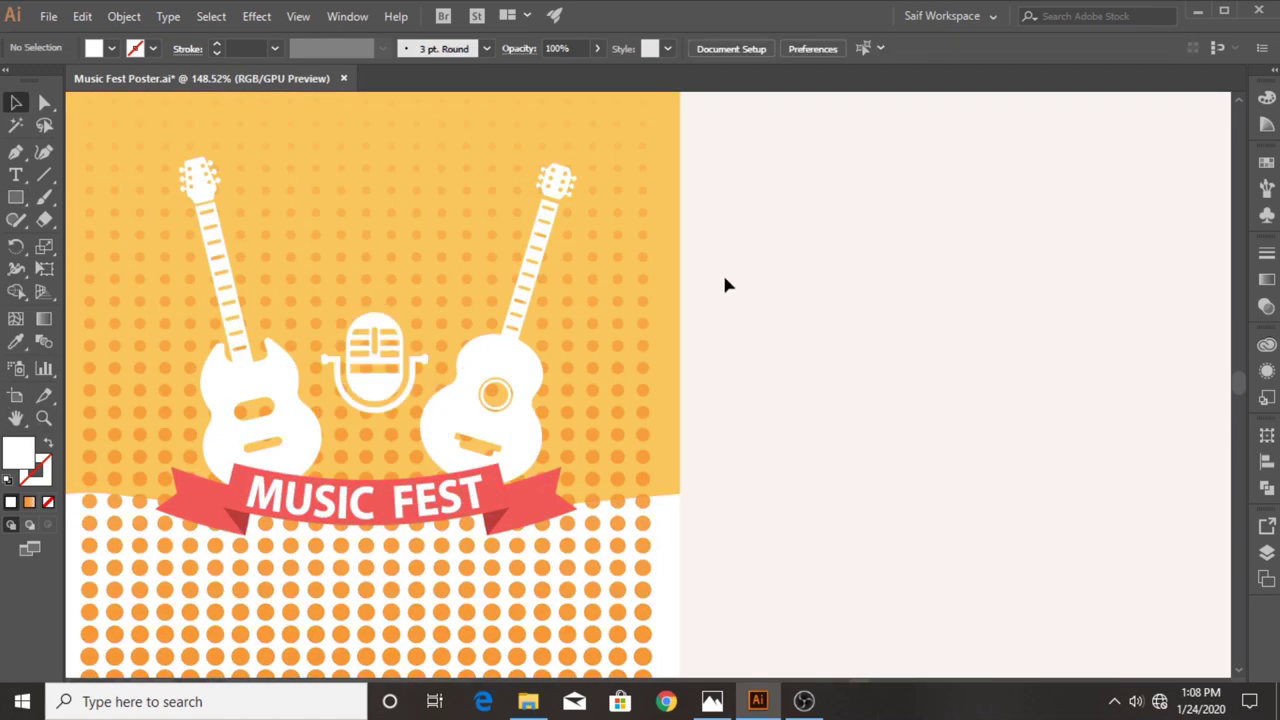
left_click(371, 349)
left_click_drag(374, 312, 377, 300)
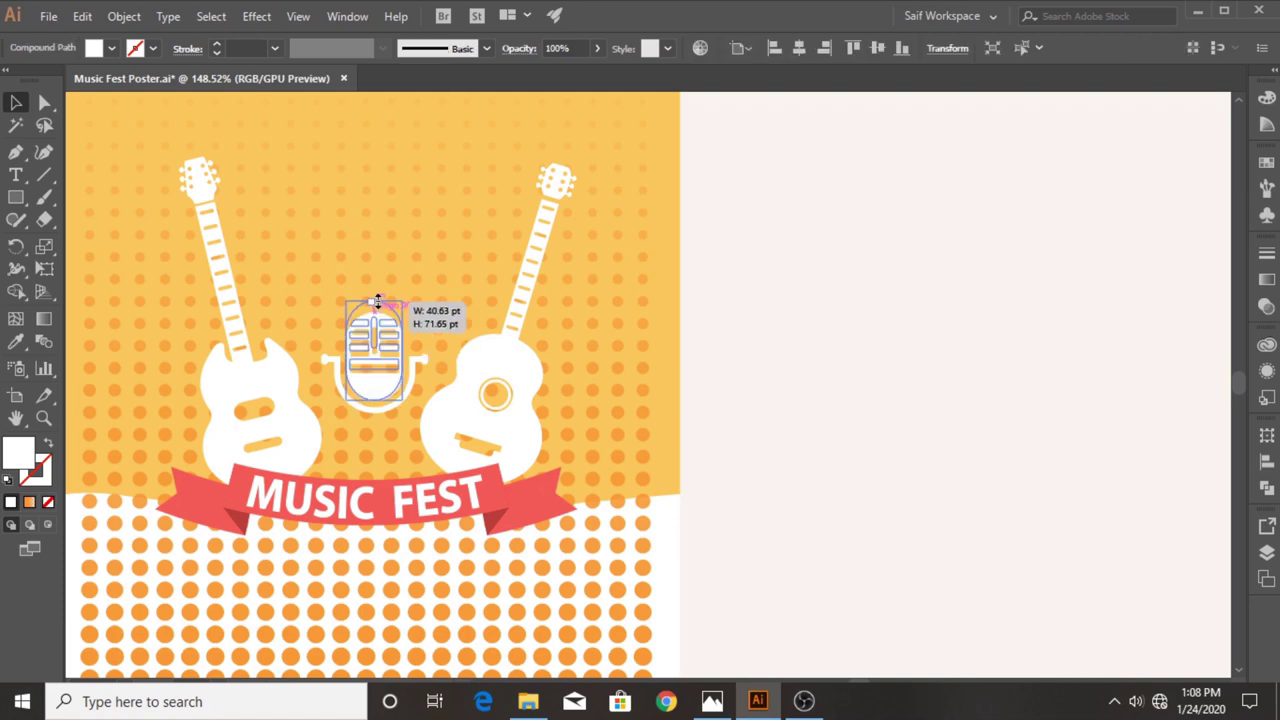
left_click(814, 317)
left_click_drag(275, 435, 330, 430)
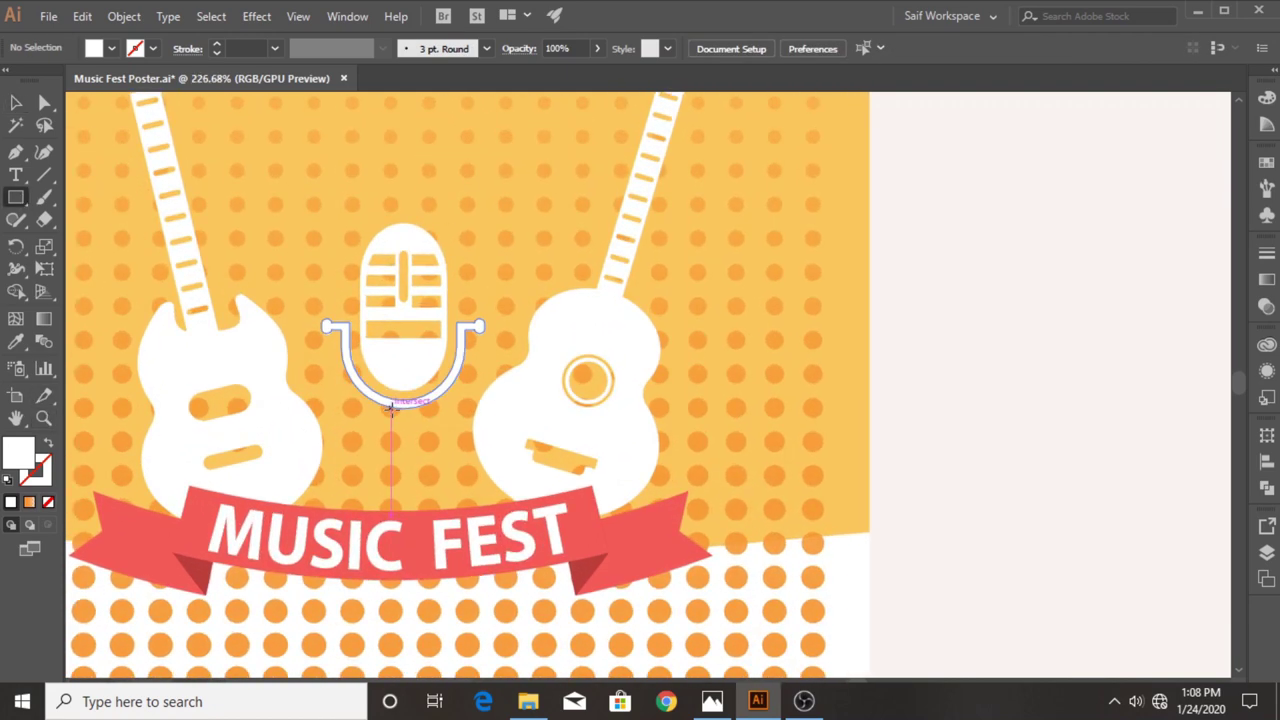
Draw a thin stand, horizontally centre it with the holder and head, and group them.
left_click_drag(396, 405, 413, 530)
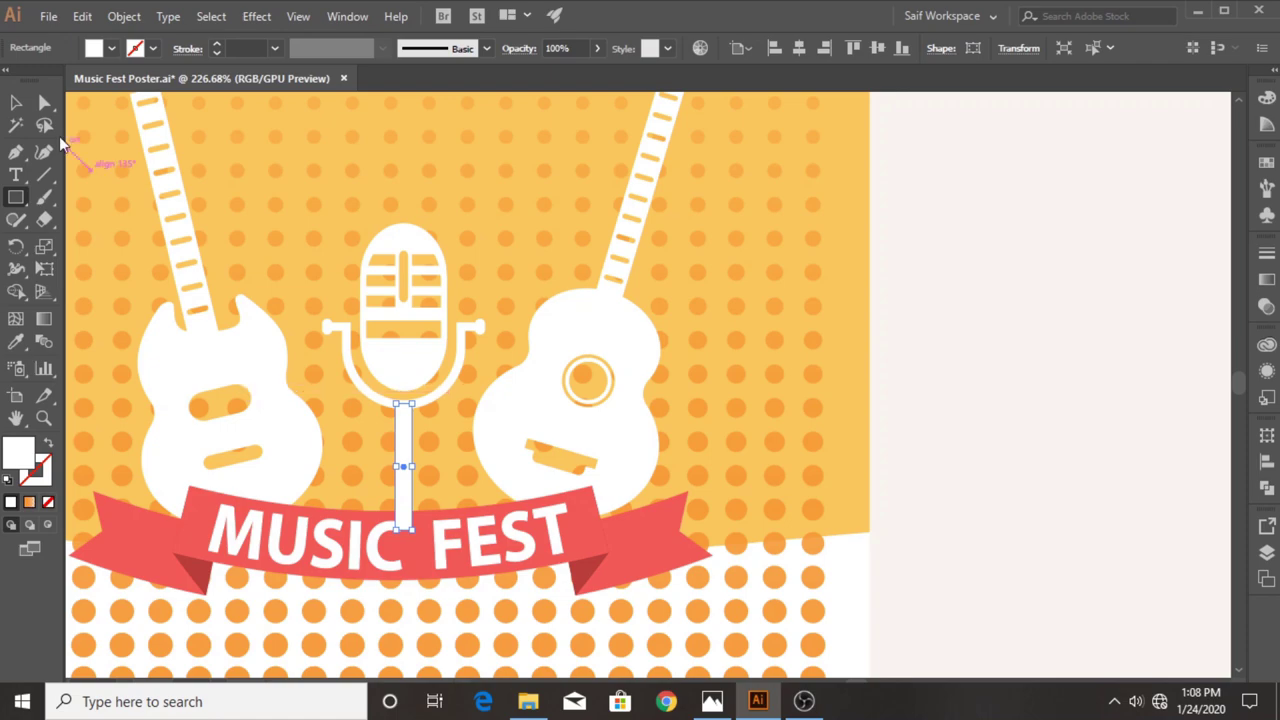
left_click(15, 102)
left_click(423, 403, "shift")
left_click(1267, 487)
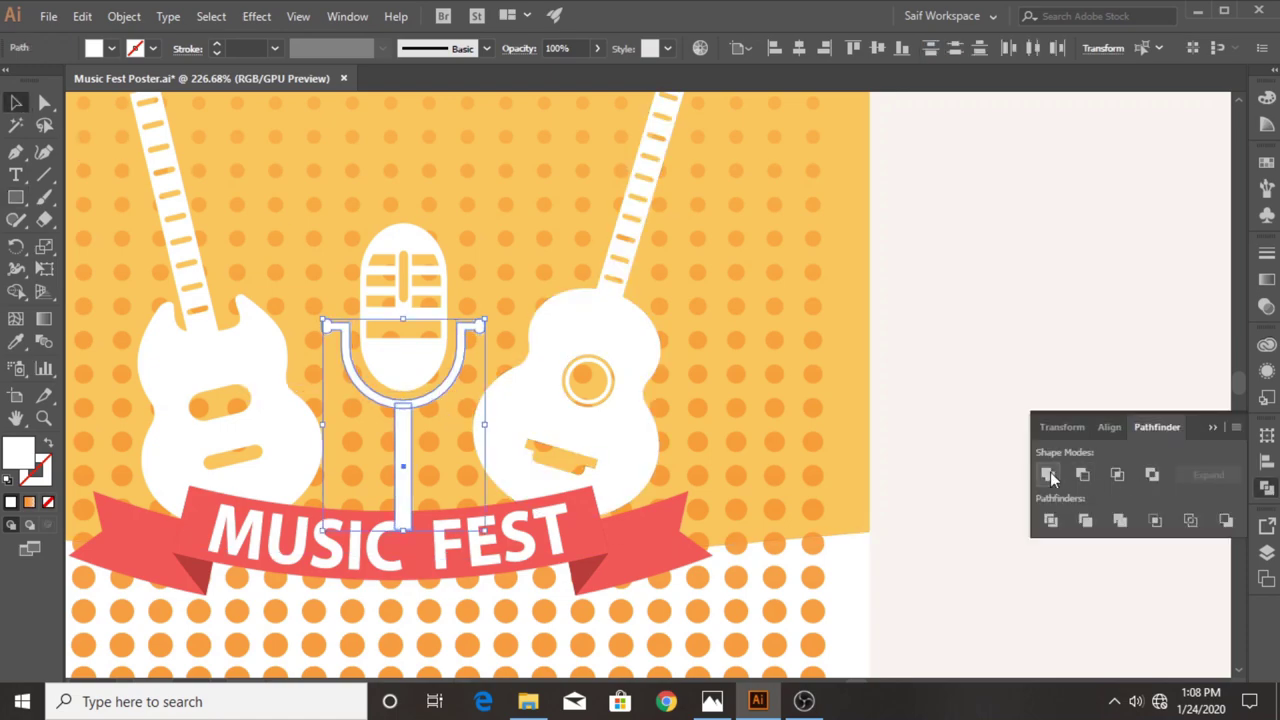
left_click(400, 260, "shift")
left_click(800, 48)
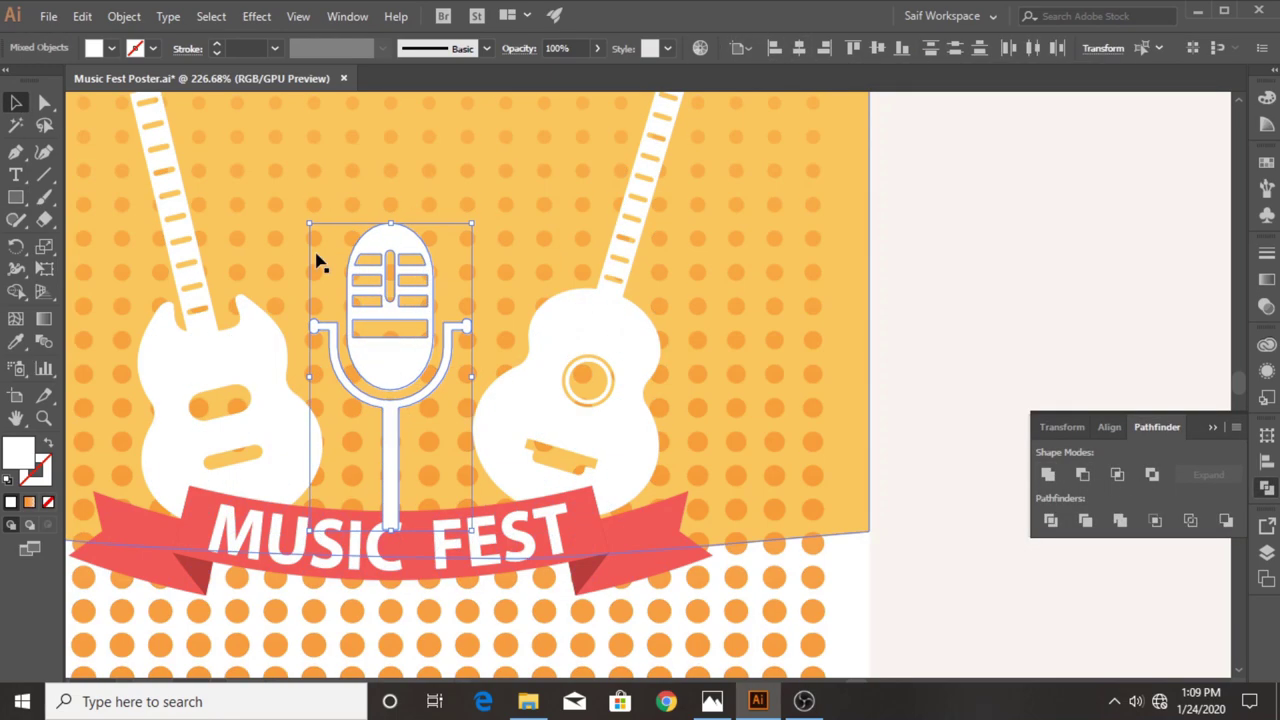
key("ctrl+g")
Bring the MUSIC FEST banner to the front via Arrange.
right_click(414, 562)
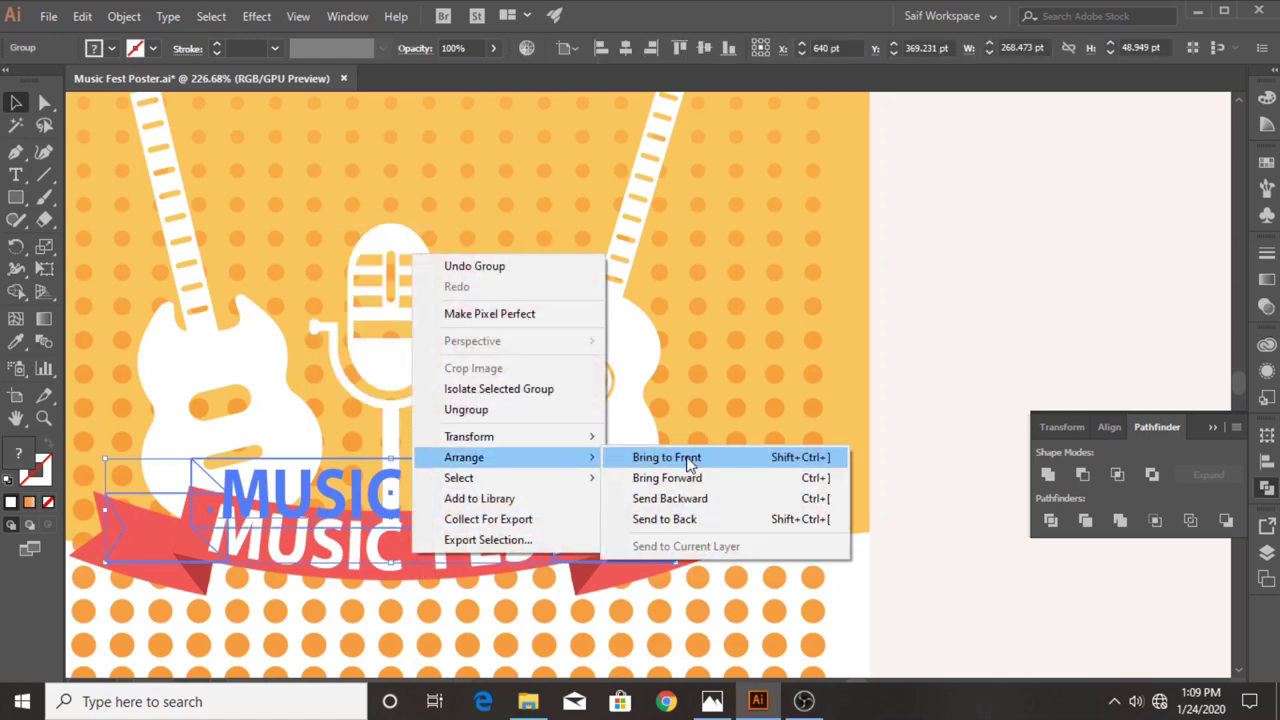
left_click(686, 457)
left_click(974, 349)
Fill the lower dotted area of the poster with white.
key("ctrl+0")
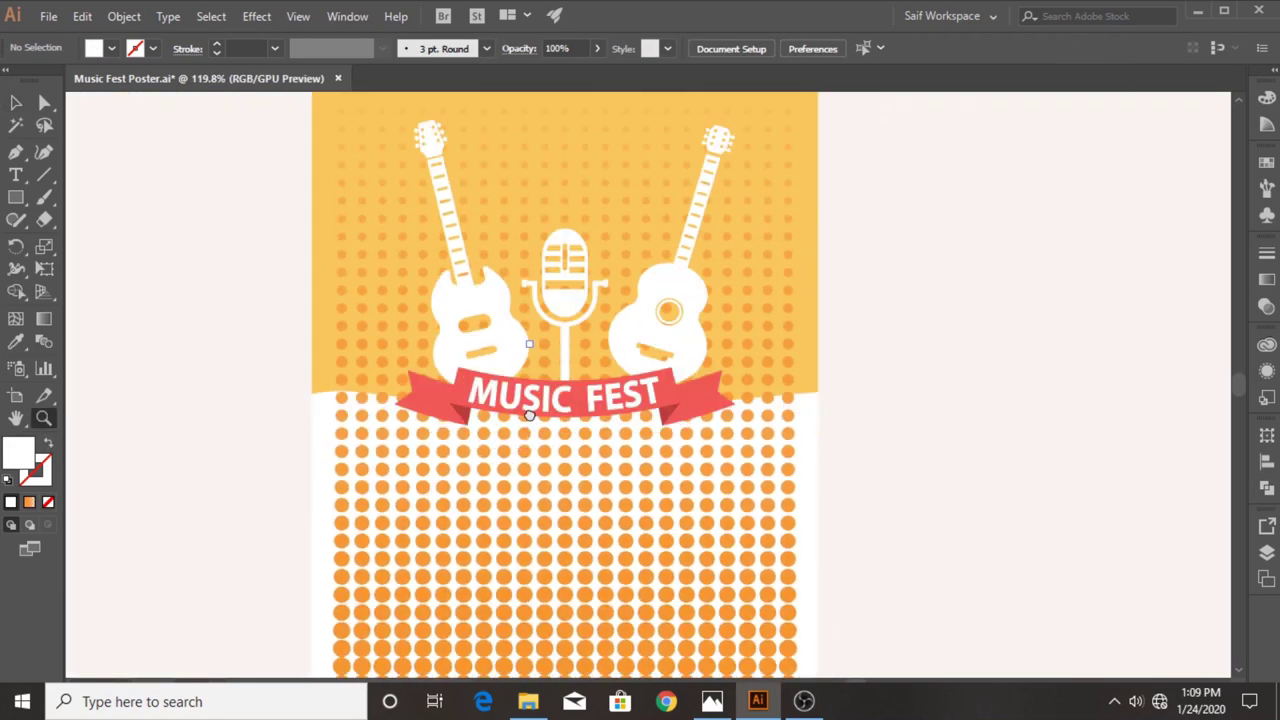
left_click(15, 102)
right_click(336, 497)
left_click(336, 497)
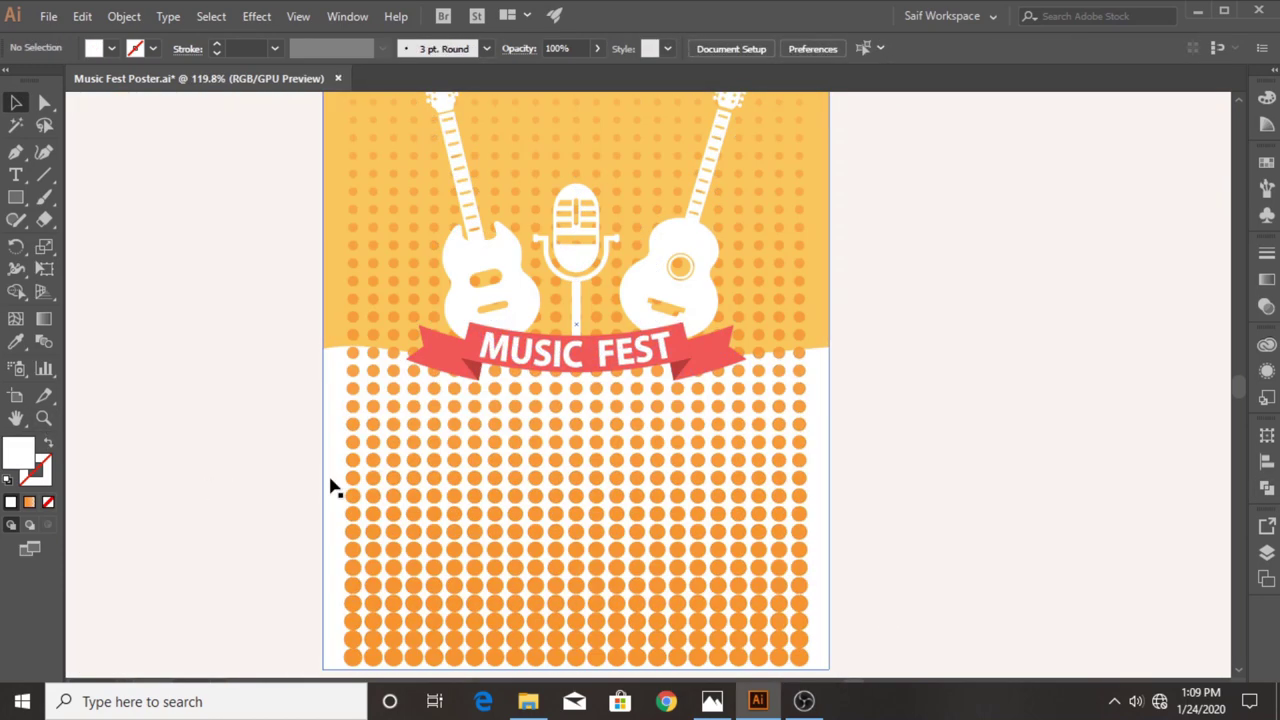
key("ctrl+z")
left_click(16, 342)
left_click(117, 51)
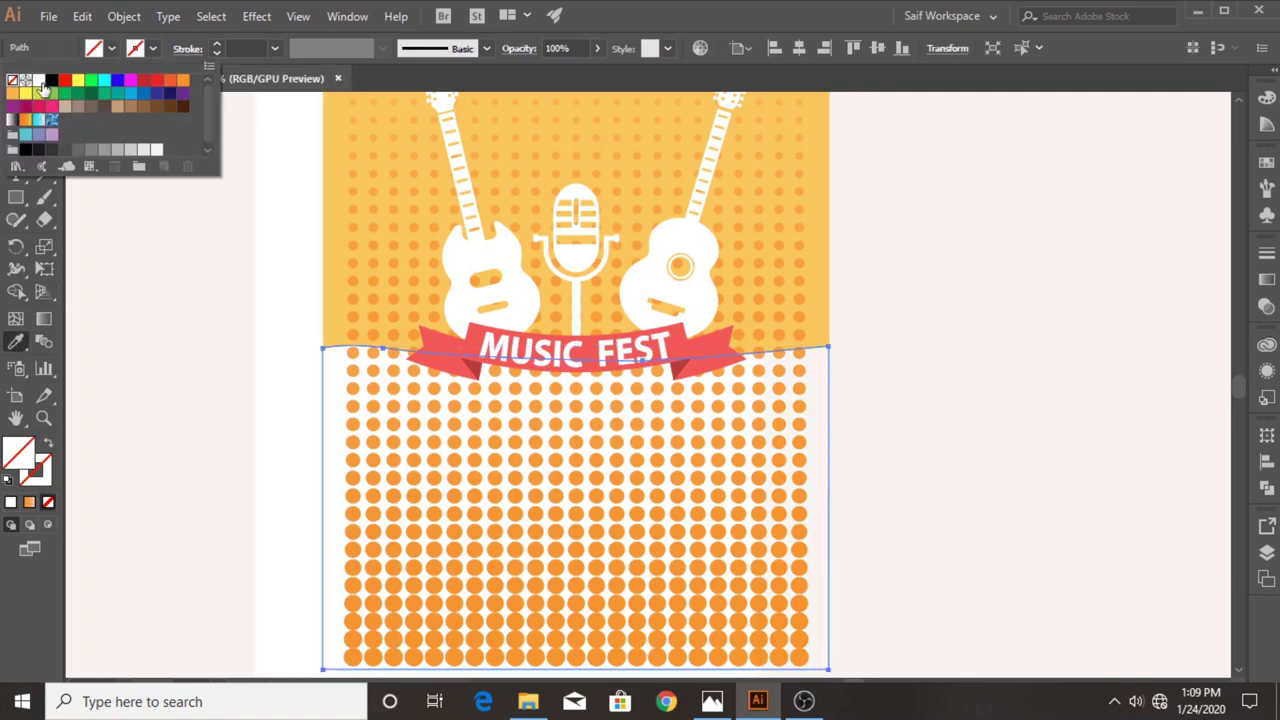
left_click(38, 79)
Bring the MUSIC FEST banner in front and align the white shape to the artboard.
key("v")
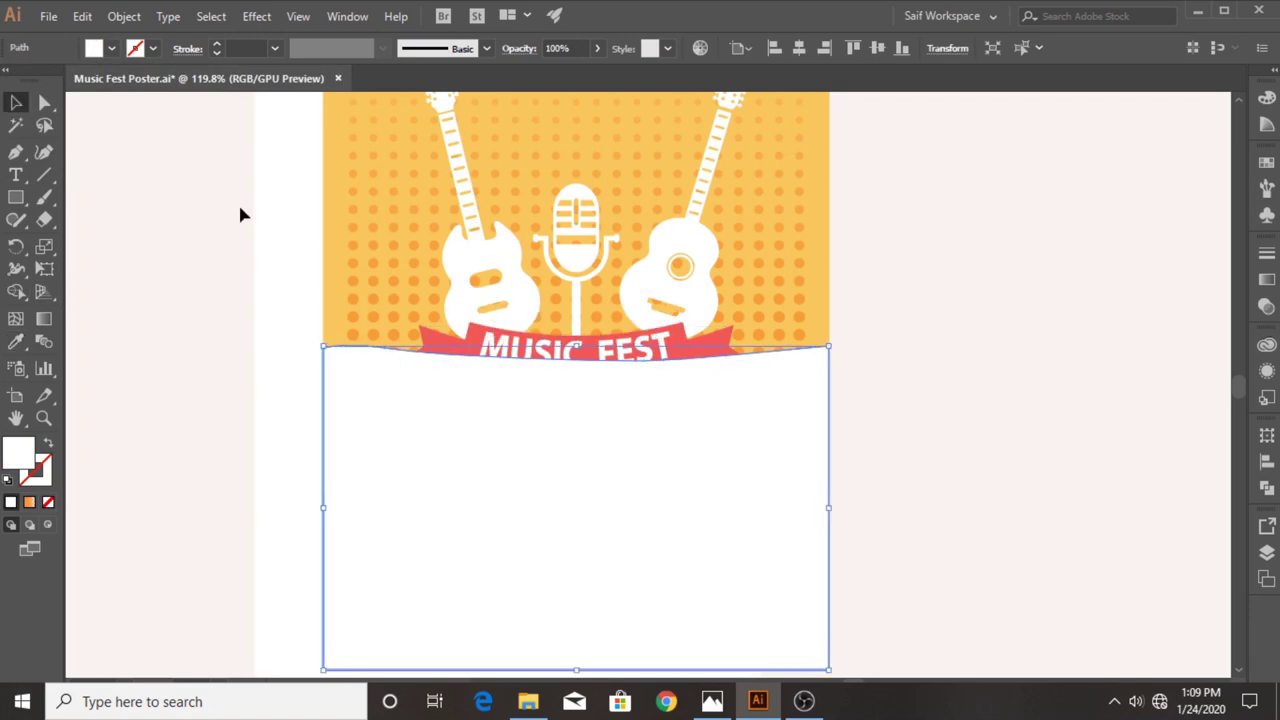
right_click(521, 341)
left_click(790, 544)
left_click(72, 410)
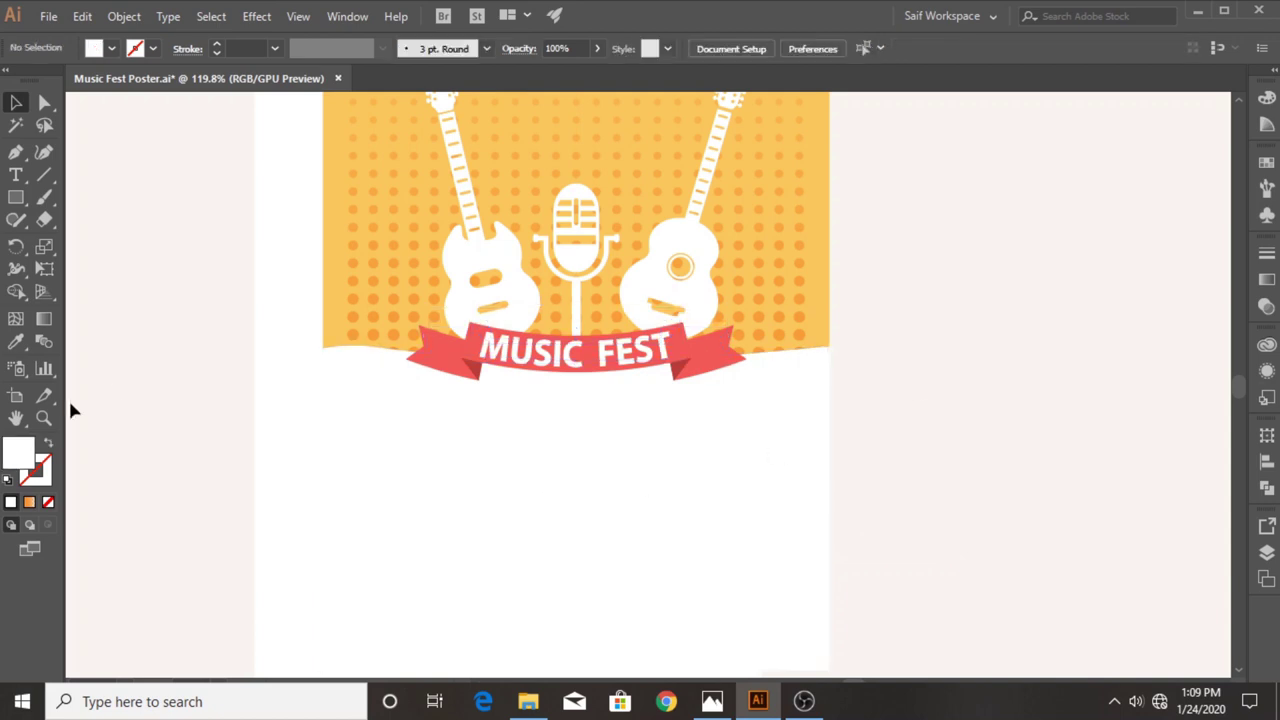
left_click_drag(283, 433, 283, 433)
left_click(886, 53)
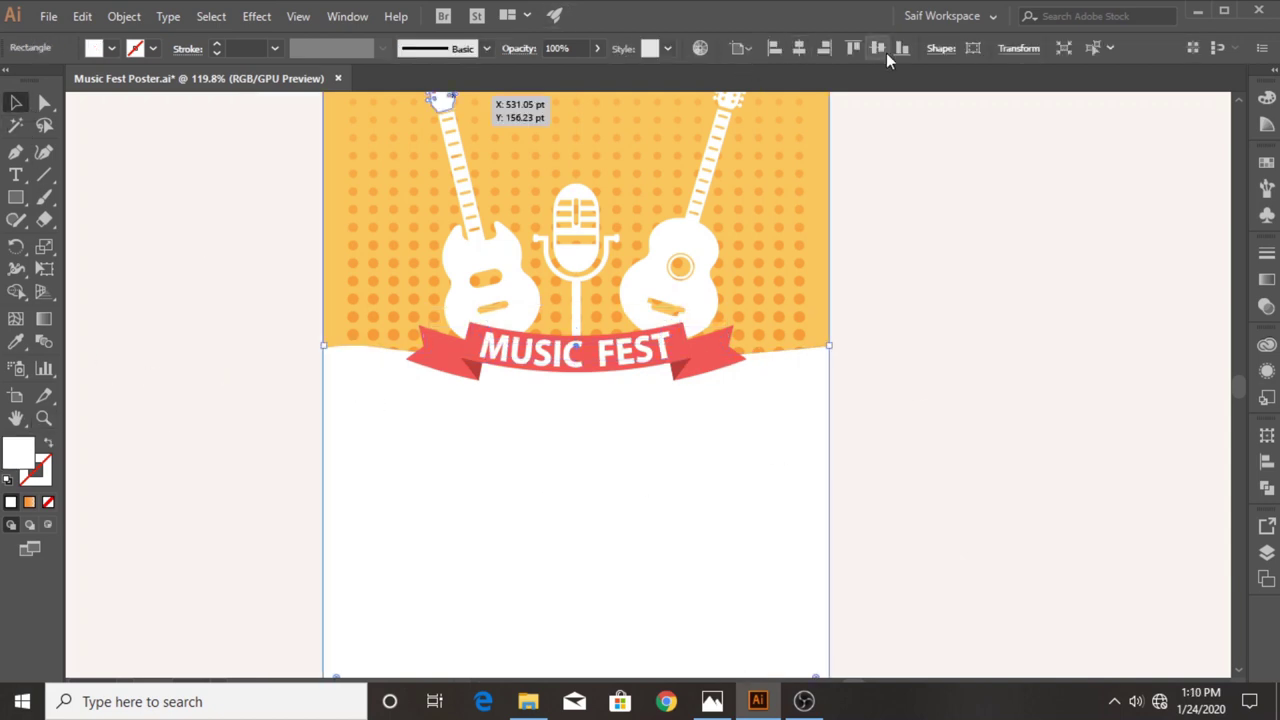
left_click(966, 297)
left_click(43, 418)
left_click(625, 318, "alt")
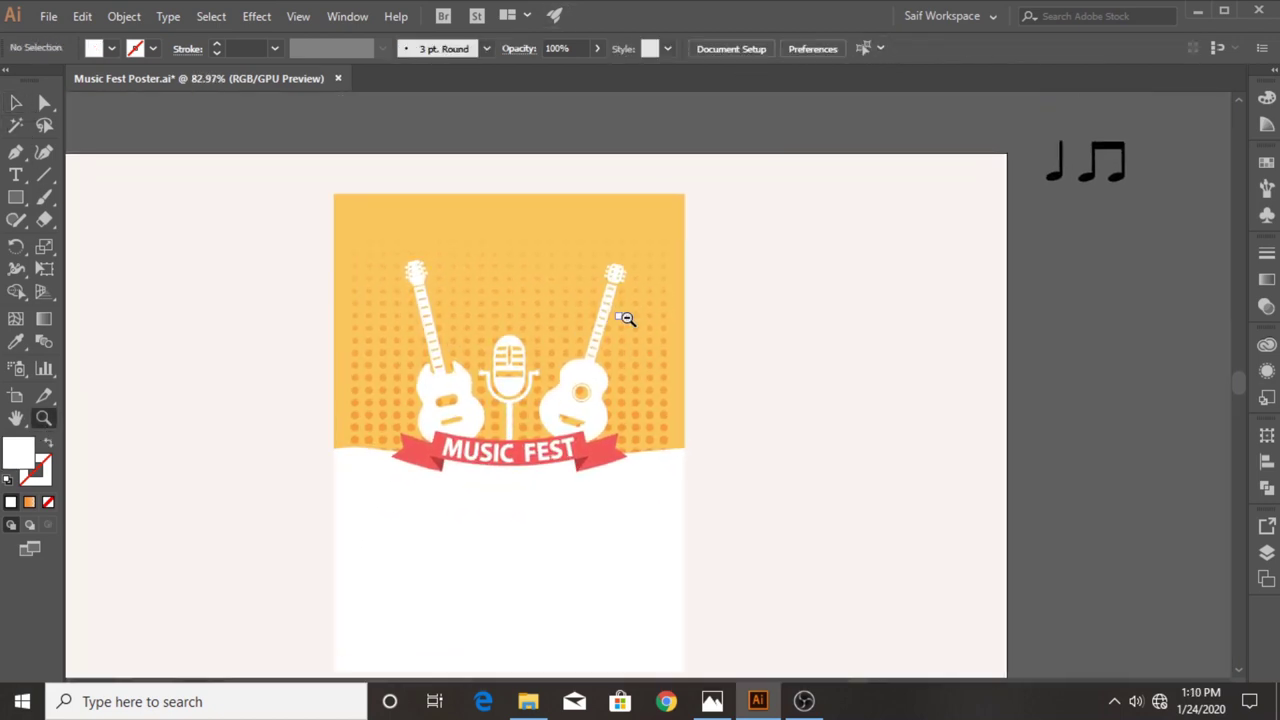
Move the single and beamed music notes onto the poster among the instruments.
left_click_drag(1068, 175, 858, 278)
left_click_drag(800, 140, 1170, 313)
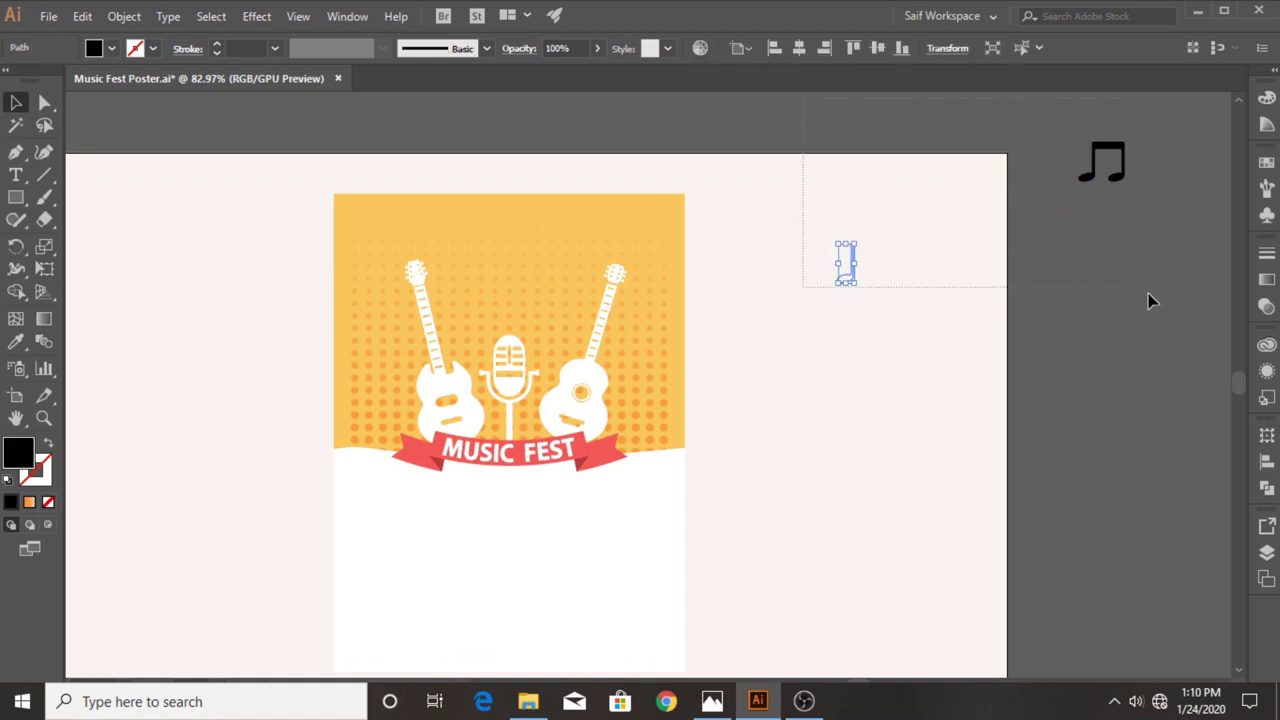
left_click_drag(1110, 170, 853, 350)
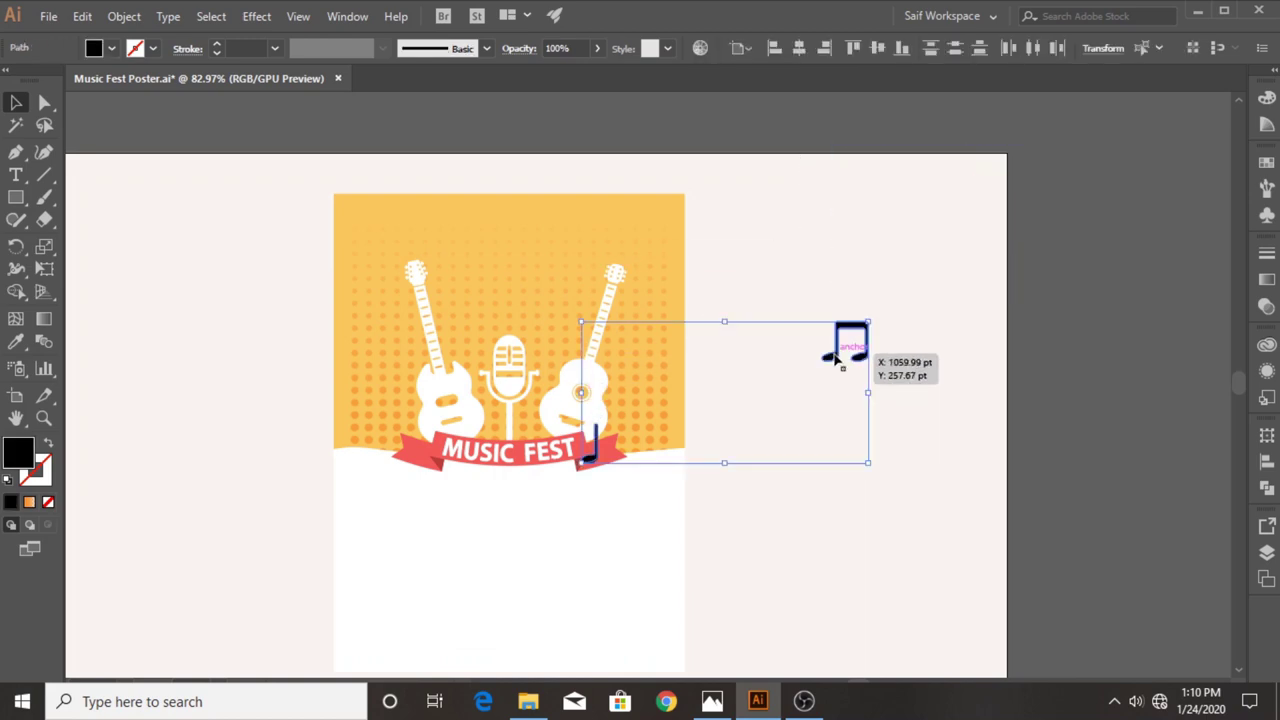
left_click(712, 513)
mouse_move(586, 462)
left_mouse_down()
mouse_move(712, 372)
mouse_move(718, 332)
mouse_move(461, 283)
mouse_move(645, 310)
mouse_move(612, 393)
mouse_move(843, 473)
left_mouse_up()
left_click(518, 298)
key("v")
Duplicate notes around the guitars and rotate the copied beamed note.
mouse_move(618, 368)
left_mouse_down()
mouse_move(248, 390)
mouse_move(178, 470)
left_mouse_up()
left_click_drag(476, 245, 838, 262)
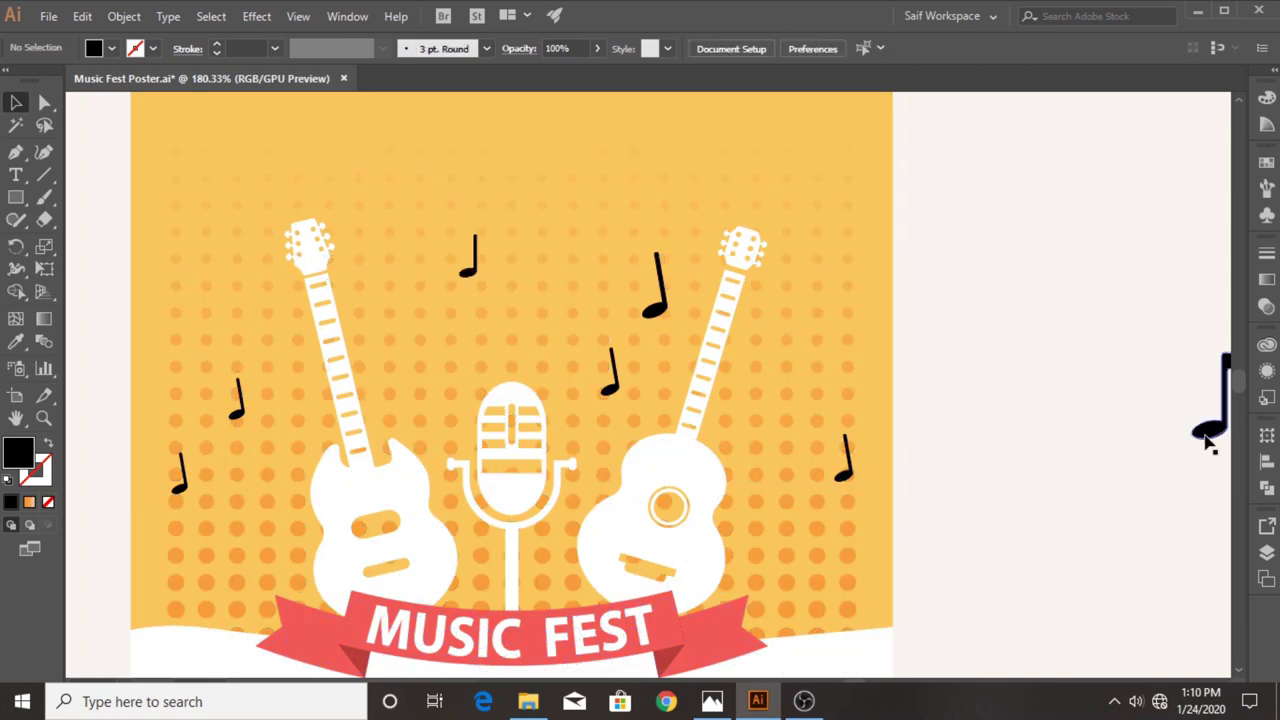
mouse_move(1222, 395)
left_mouse_down()
mouse_move(955, 305)
mouse_move(900, 331)
mouse_move(797, 343)
mouse_move(788, 458)
left_mouse_up()
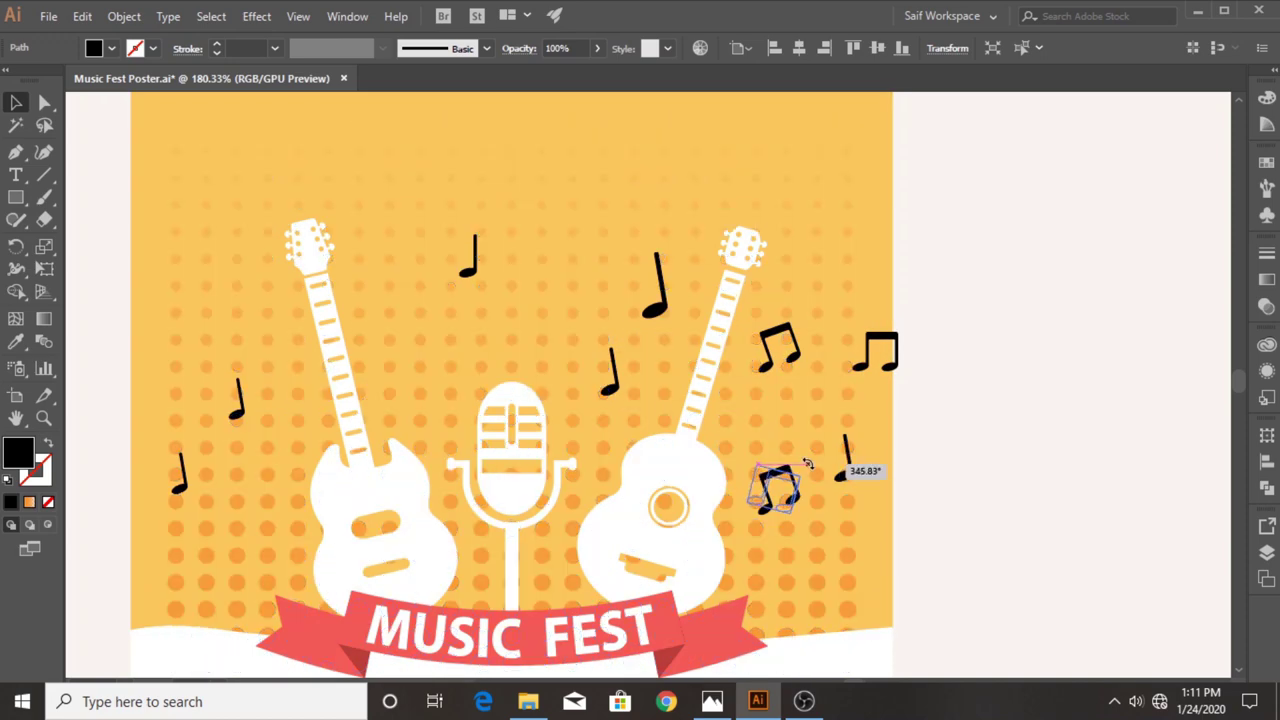
mouse_move(893, 346)
left_mouse_down()
mouse_move(576, 265)
mouse_move(590, 245)
left_mouse_up()
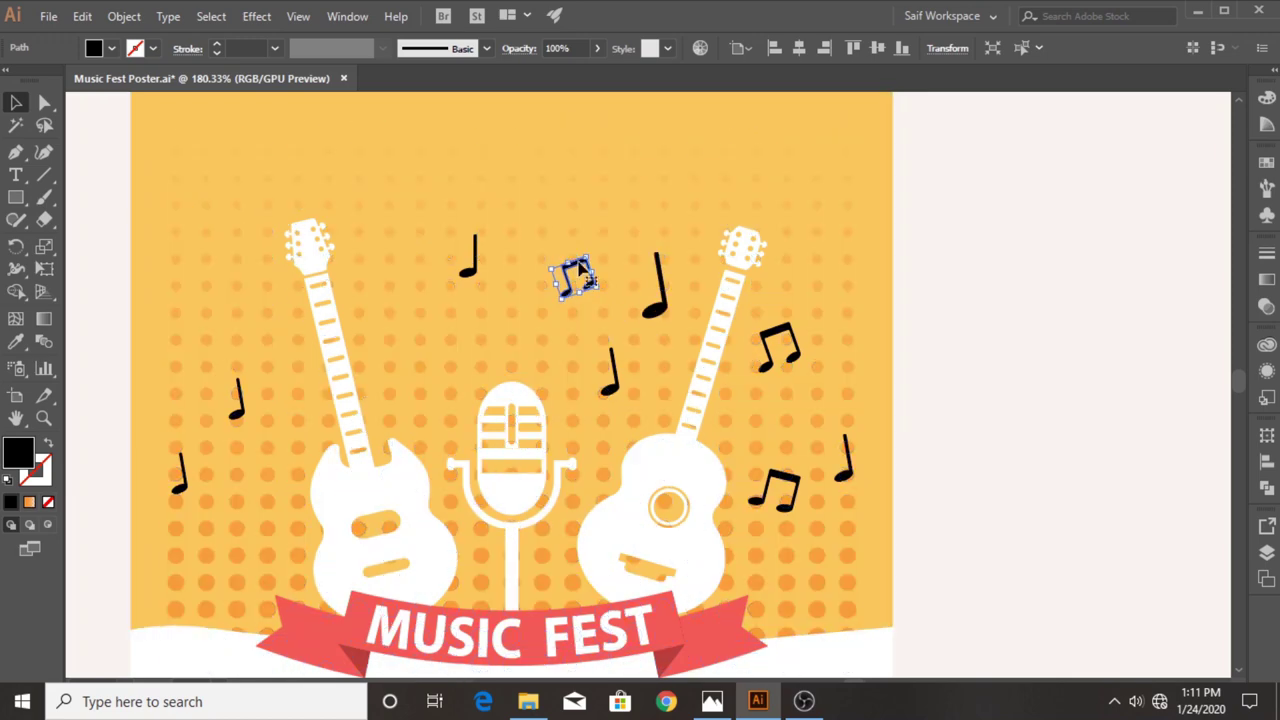
mouse_move(575, 292)
left_mouse_down()
mouse_move(390, 379)
mouse_move(295, 315)
mouse_move(264, 318)
mouse_move(288, 321)
mouse_move(252, 503)
left_mouse_up()
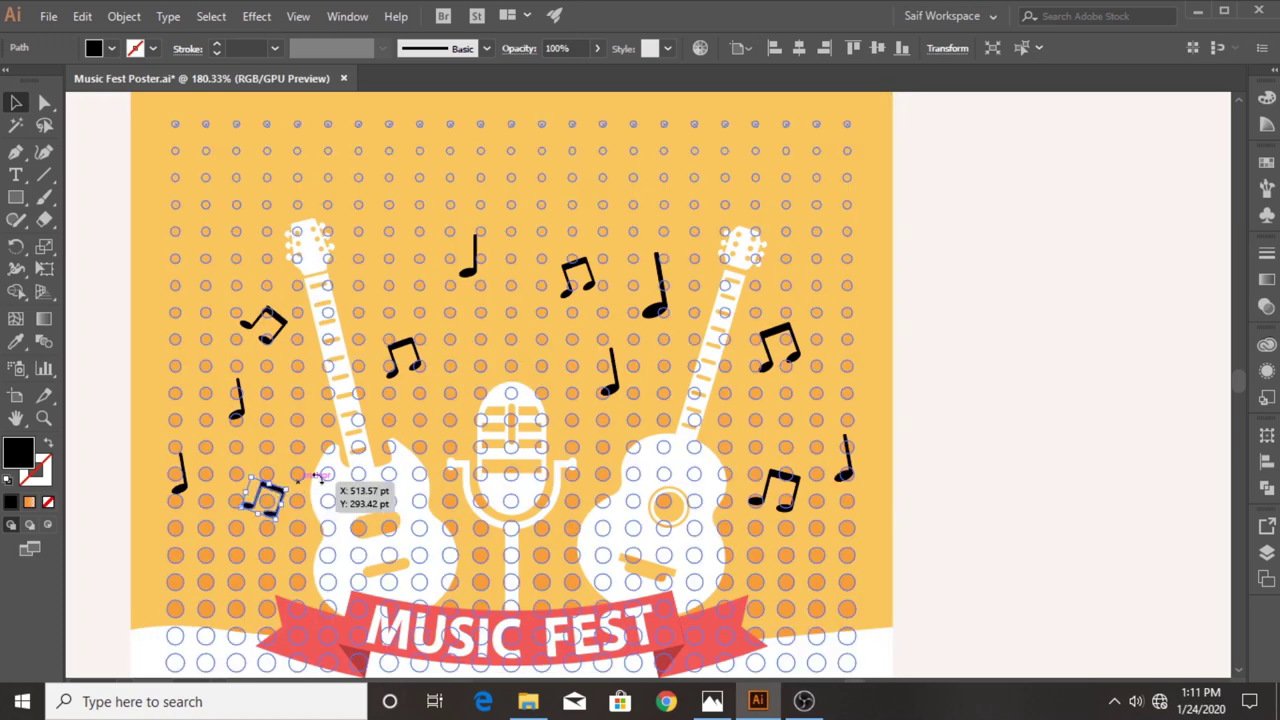
left_click(1074, 346)
key("z")
left_click(478, 314, "alt")
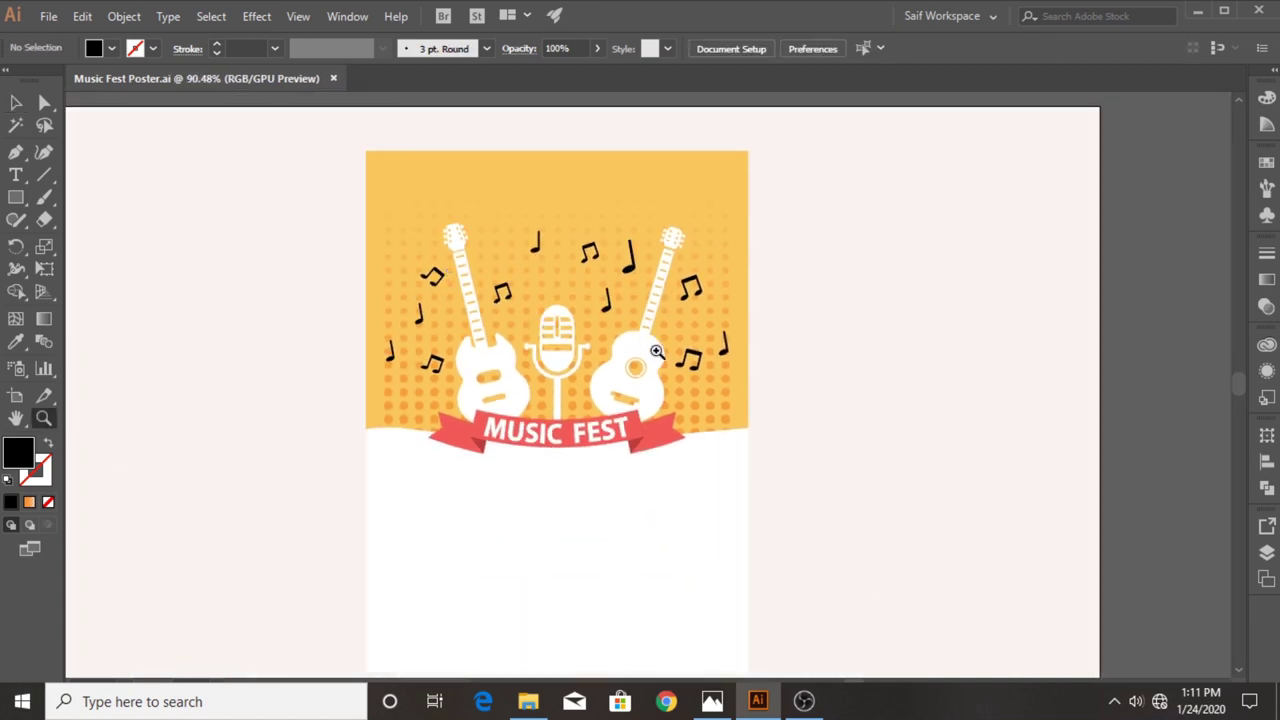
Unlock the background rectangle in Layers and fill it with hex e0d5c1.
left_click(1267, 552)
left_click(1089, 523)
scroll(1150, 590, "down", 5)
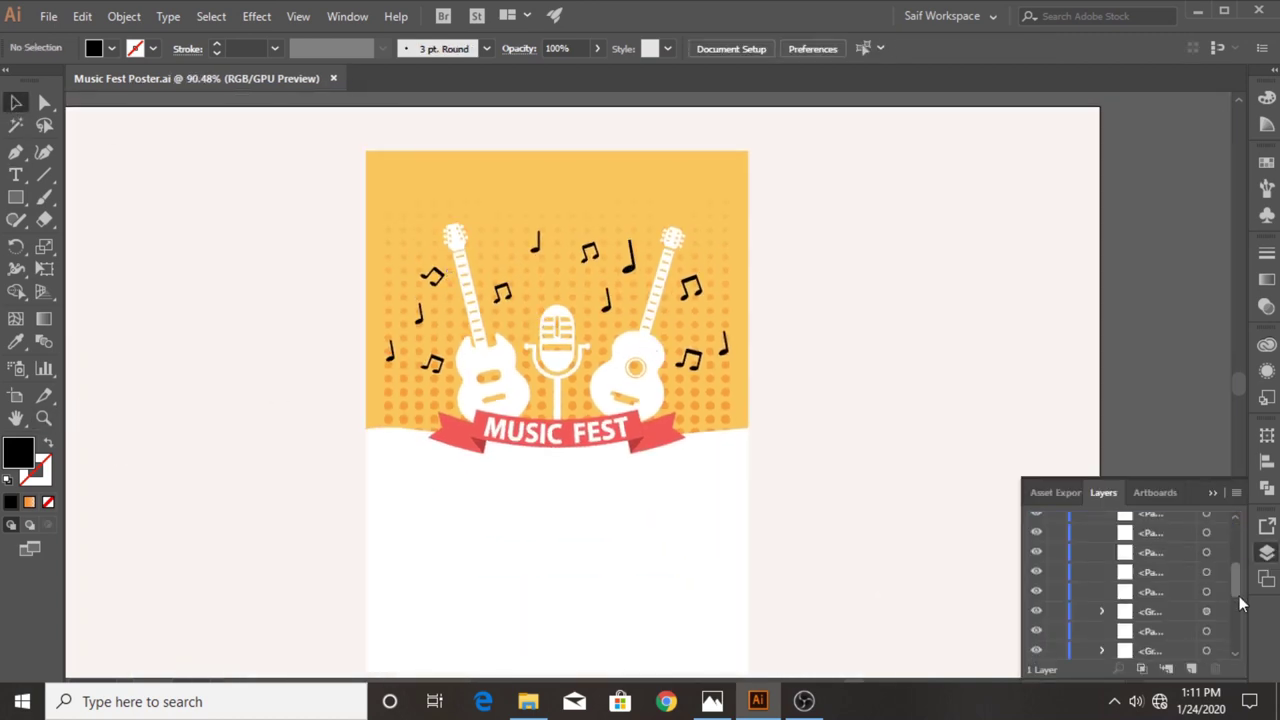
left_click(1055, 551)
left_click(180, 180)
double_click(18, 453)
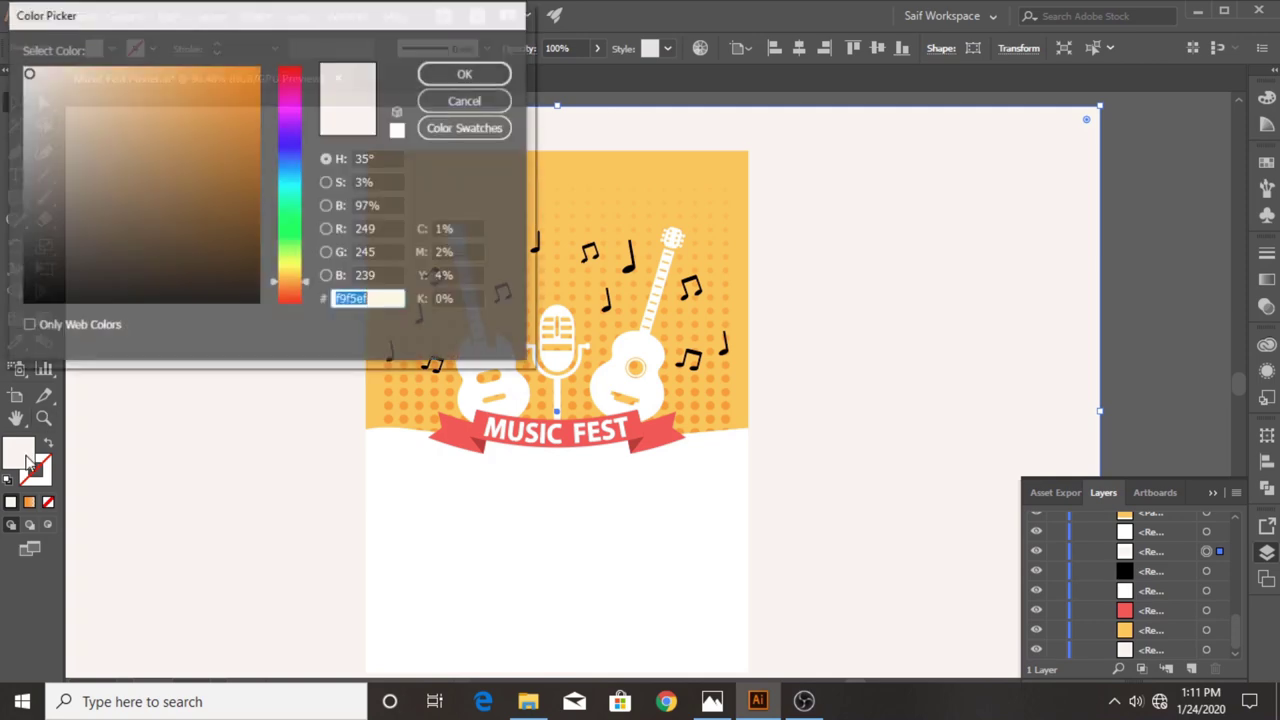
type("e0d5c1")
left_click(466, 73)
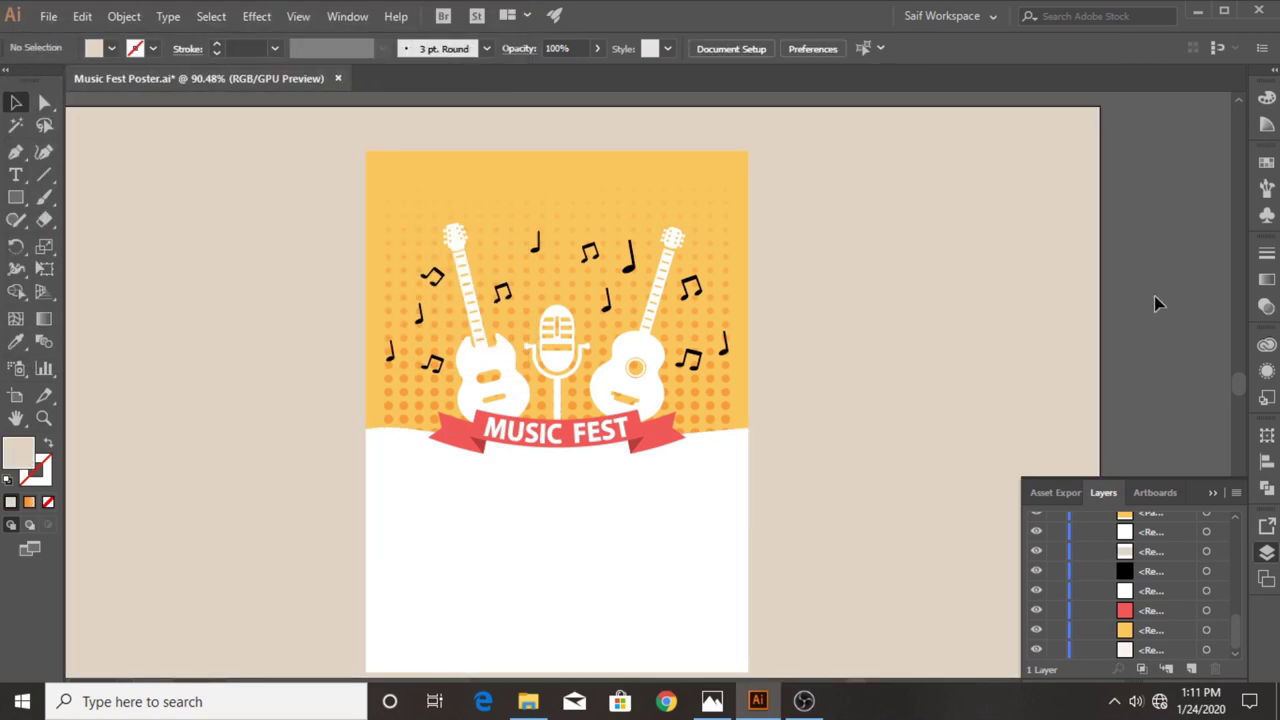
left_click(124, 16)
left_click(232, 57)
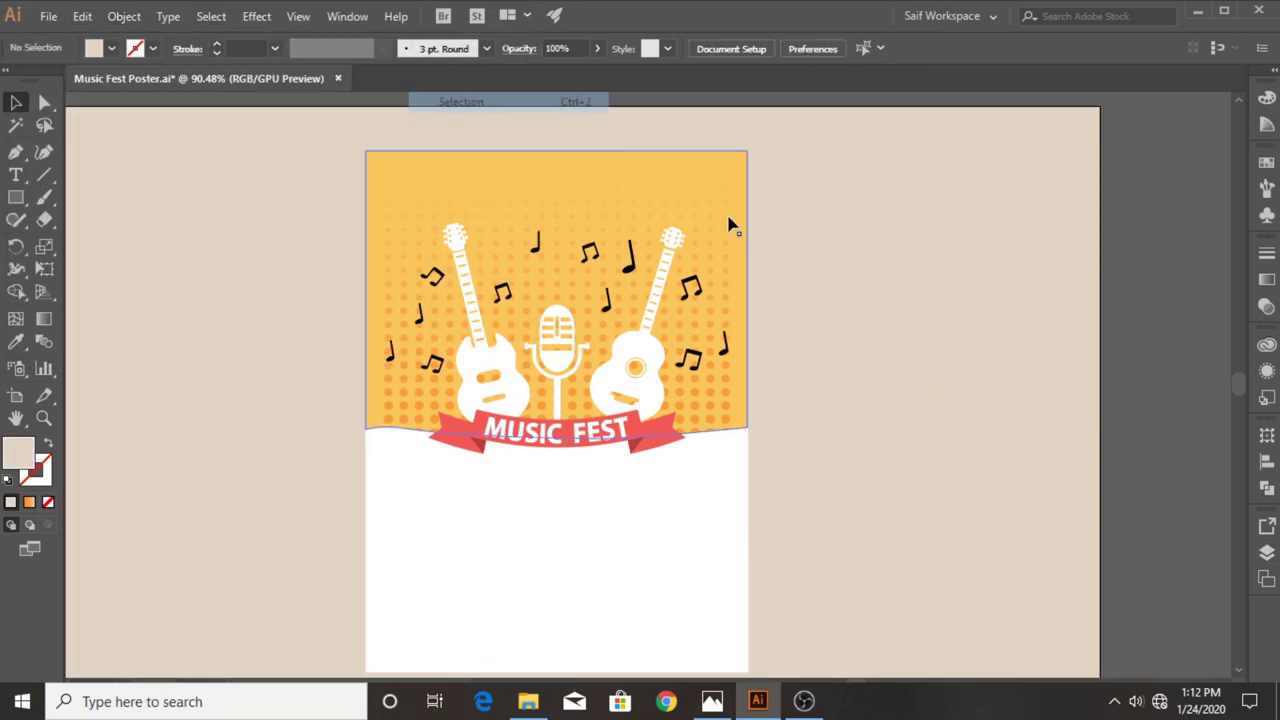
scroll(110, 453, "down", 1)
scroll(110, 453, "down", 1)
left_click(16, 197)
Draw a circle beneath the ribbon and give it the poster's yellow-orange.
left_click(90, 240)
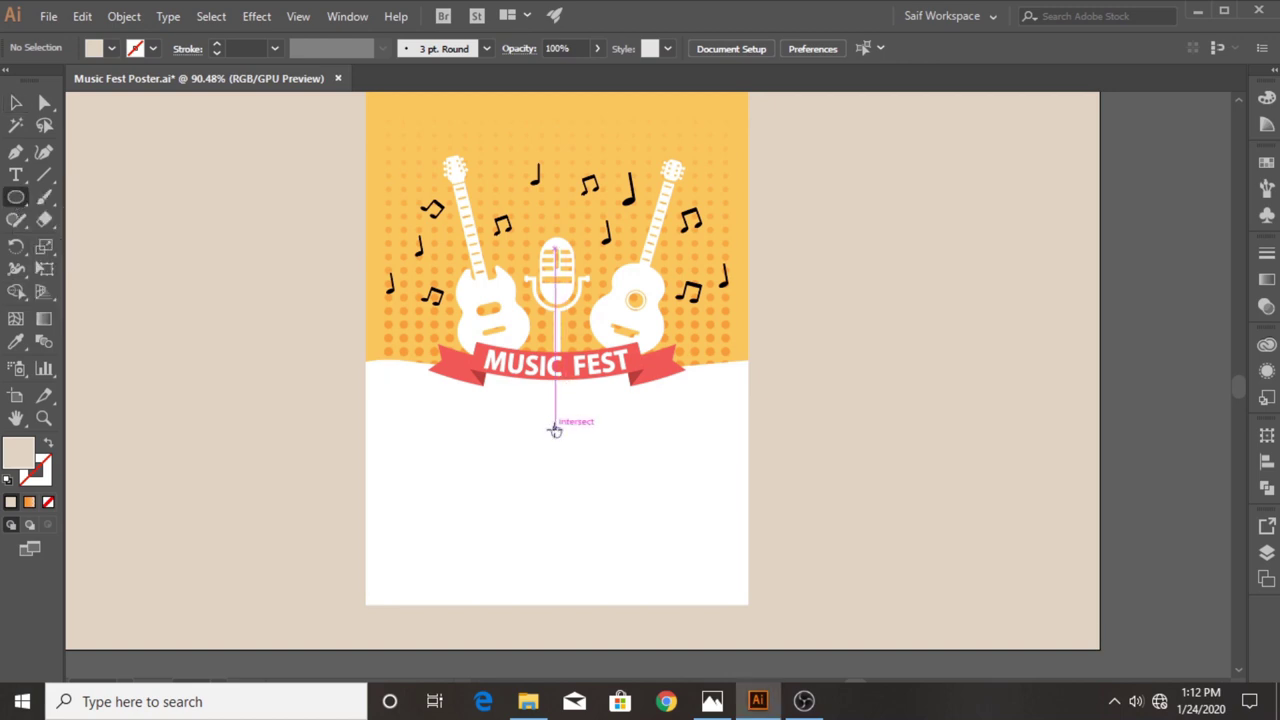
left_click_drag(557, 433, 586, 486)
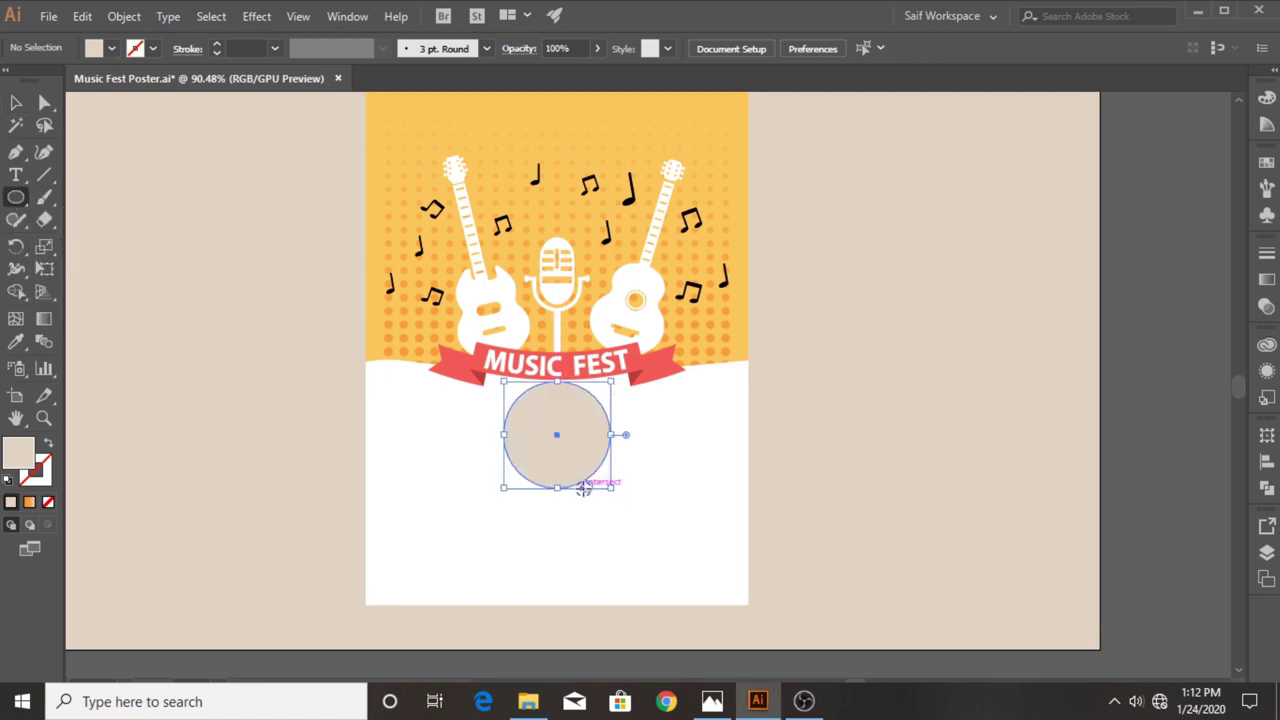
key("i")
left_click(506, 94)
Type "2020" inside the circle and enlarge it.
key("z")
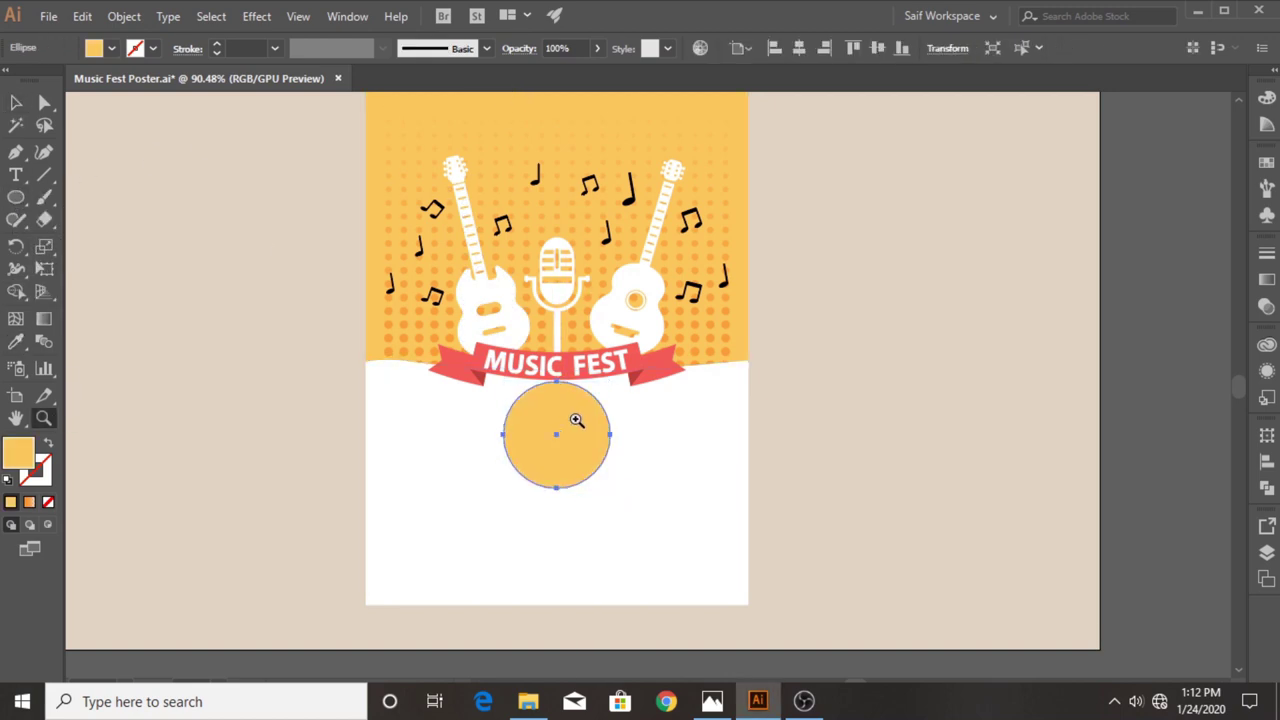
left_click(571, 422)
left_click(470, 453)
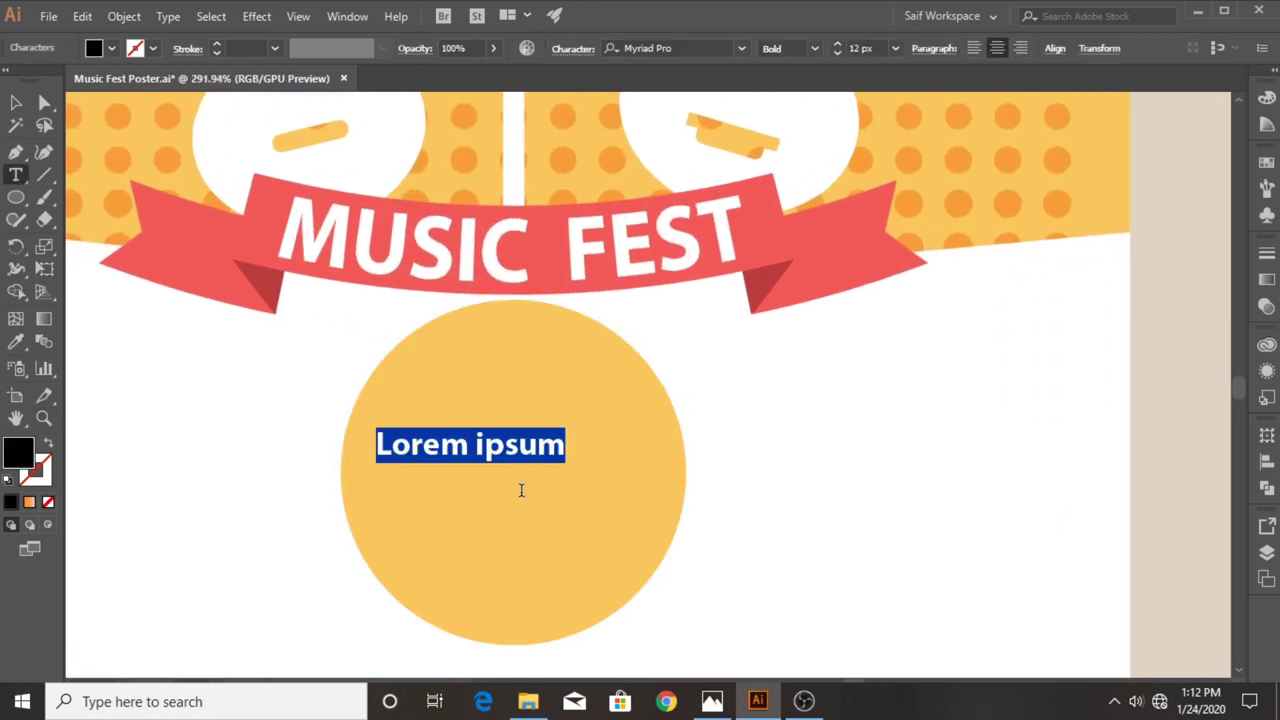
type("2020")
key("Escape")
left_click_drag(512, 465, 687, 549)
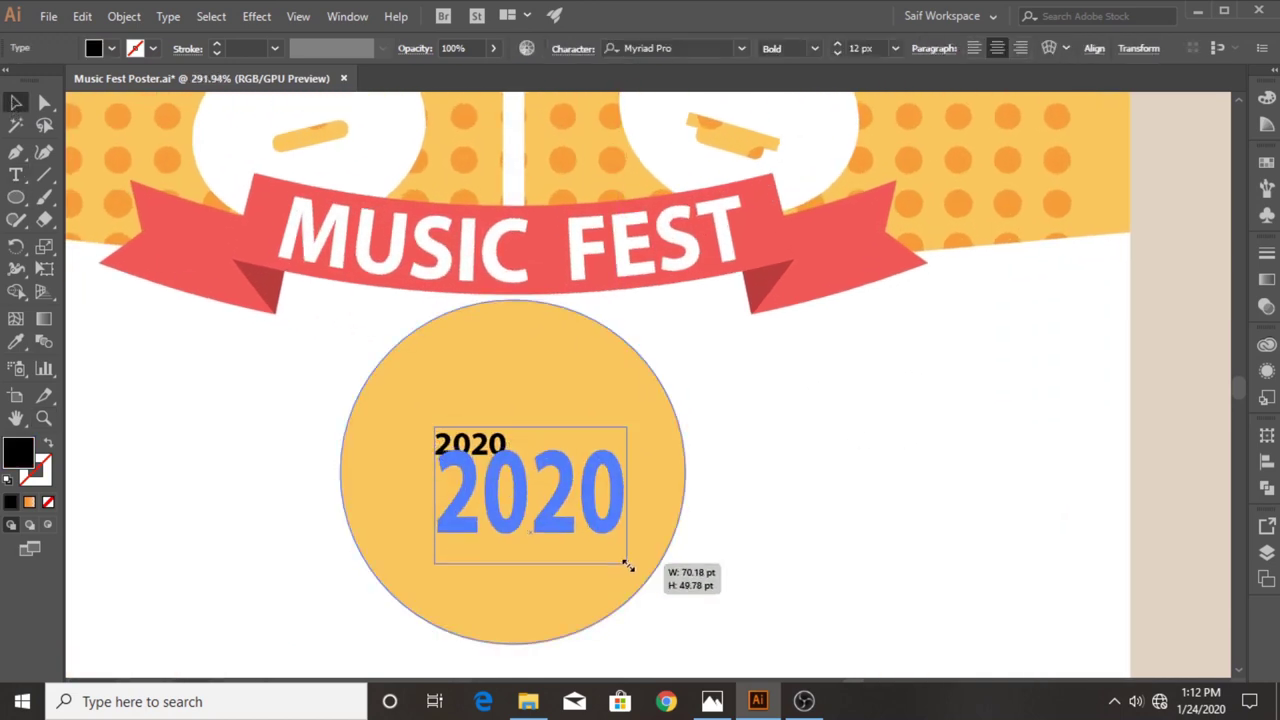
Centre the 2020 text horizontally and vertically in the circle.
left_click(483, 405, "shift")
left_click(625, 48)
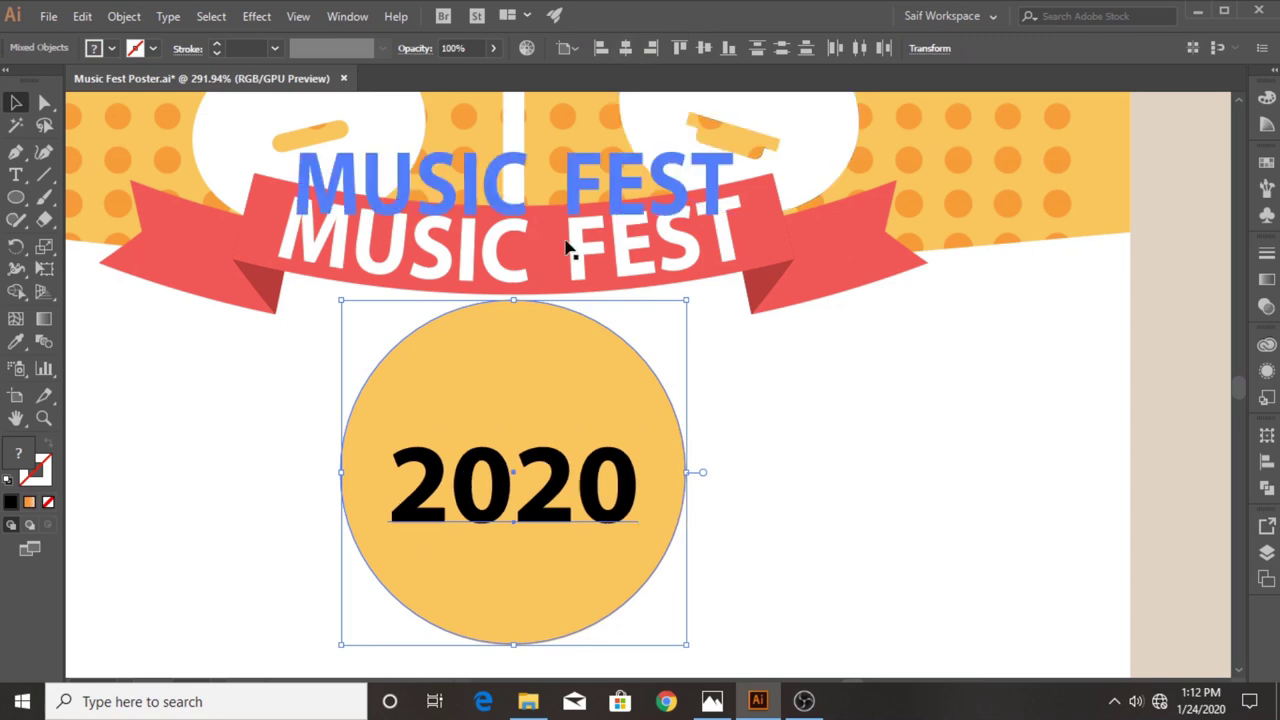
left_click(567, 48)
left_click(600, 72)
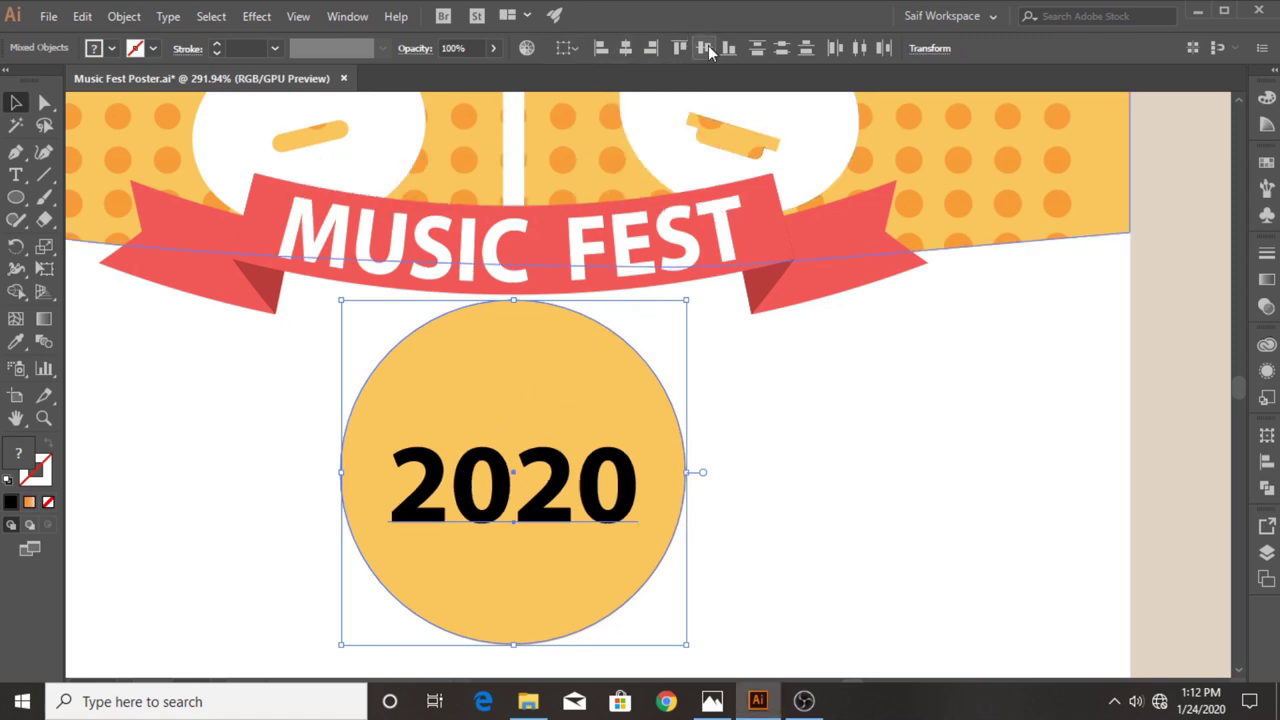
left_click(704, 48)
Outline 2020 and punch its four digits out of the circle with Shape Builder.
left_click(560, 491)
right_click(560, 491)
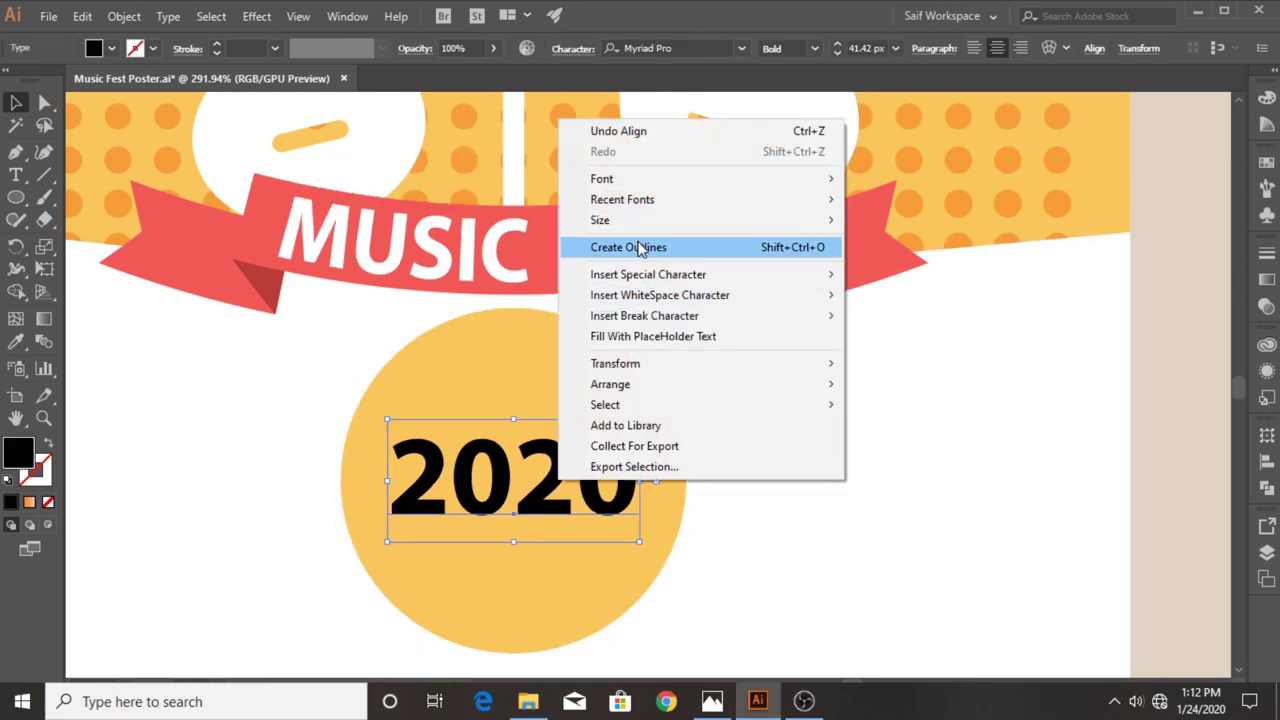
left_click(680, 248)
left_click(494, 391, "shift")
key("shift+m")
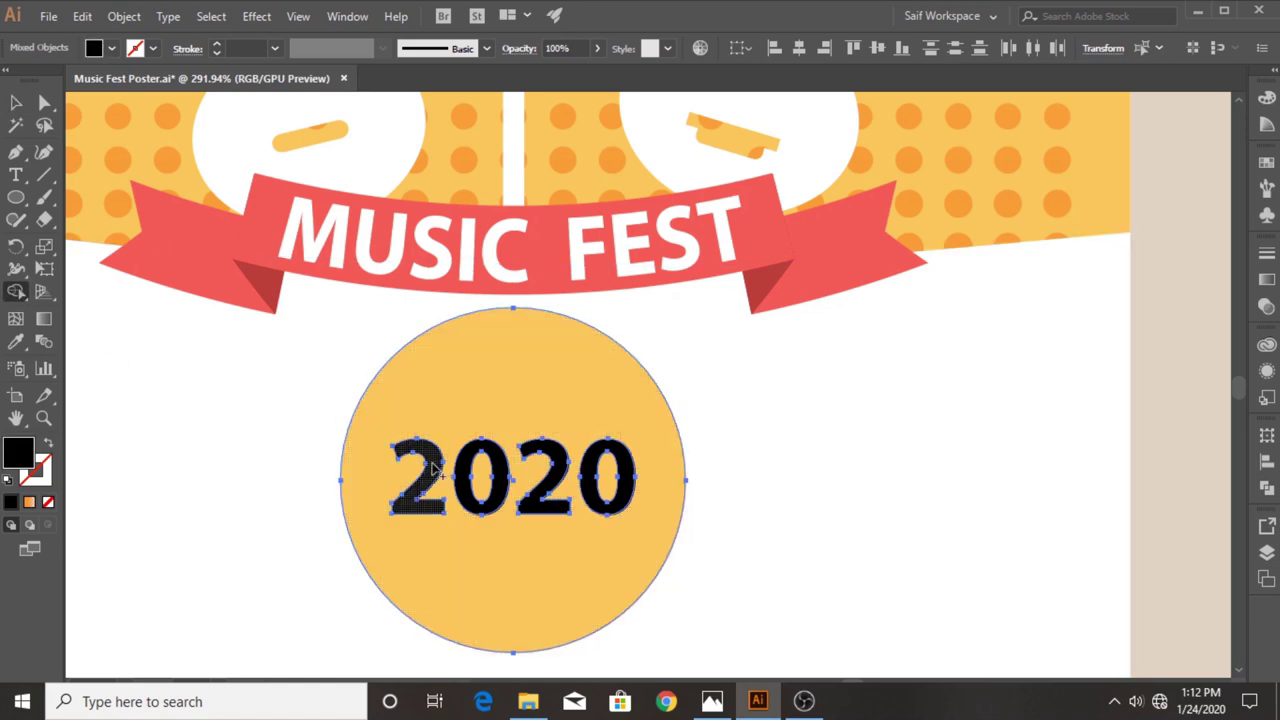
left_click(418, 476, "alt")
left_click(462, 476, "alt")
left_click(545, 500, "alt")
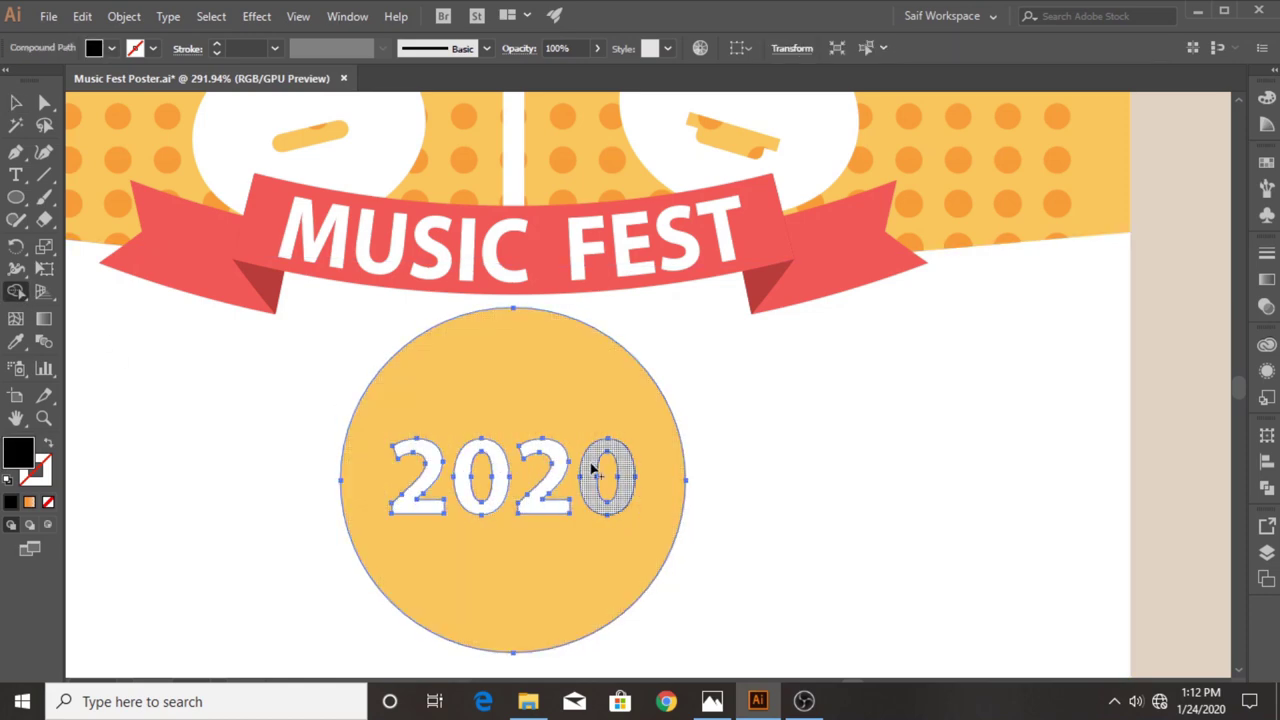
left_click(587, 476, "alt")
key("z")
left_click_drag(525, 419, 396, 455)
left_click(14, 103)
left_click(207, 271)
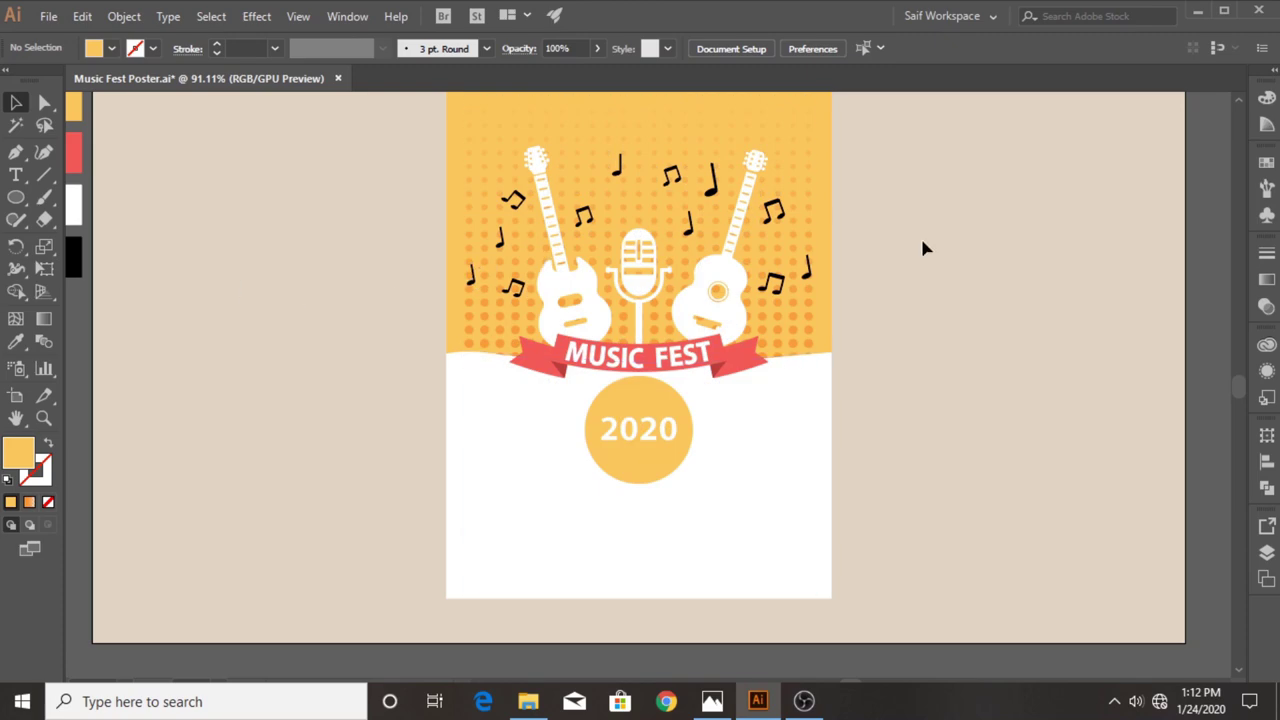
Apply Effect > Stylize > Drop Shadow to the microphone and both guitars.
scroll(850, 300, "up", 3)
left_click(641, 345)
left_click(700, 378, "shift")
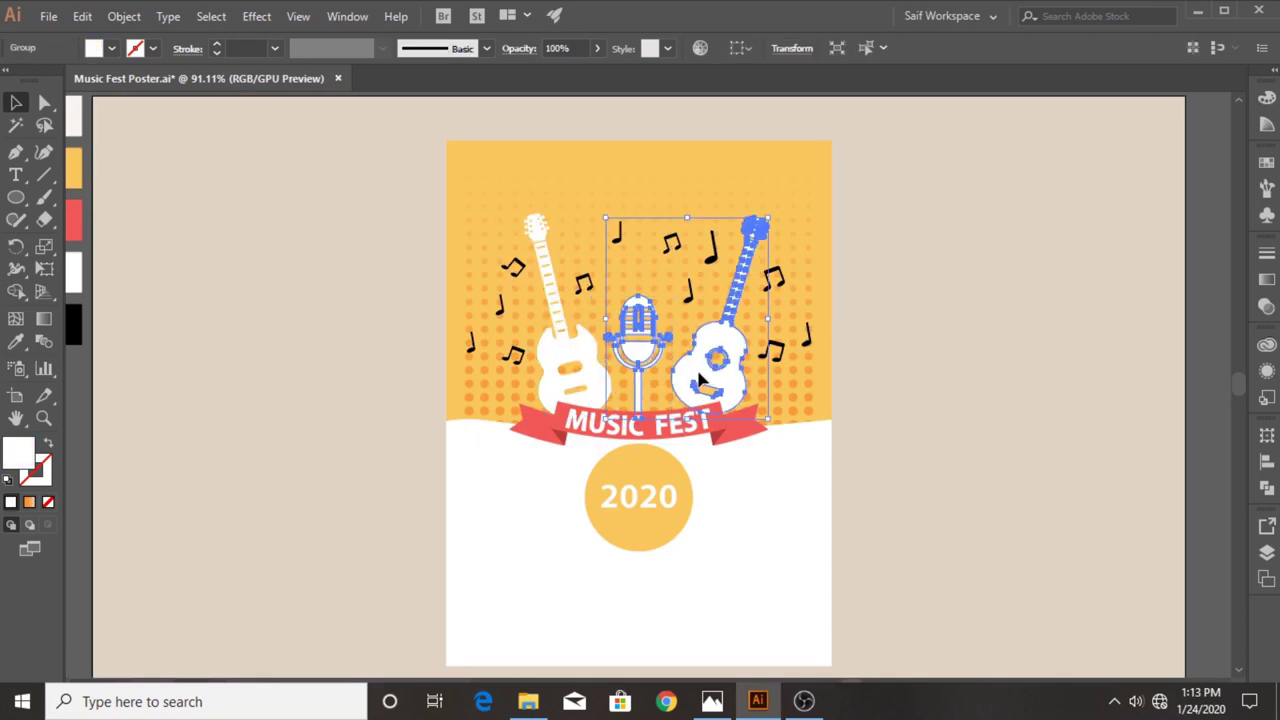
left_click(570, 370, "shift")
left_click(256, 16)
left_click(490, 232)
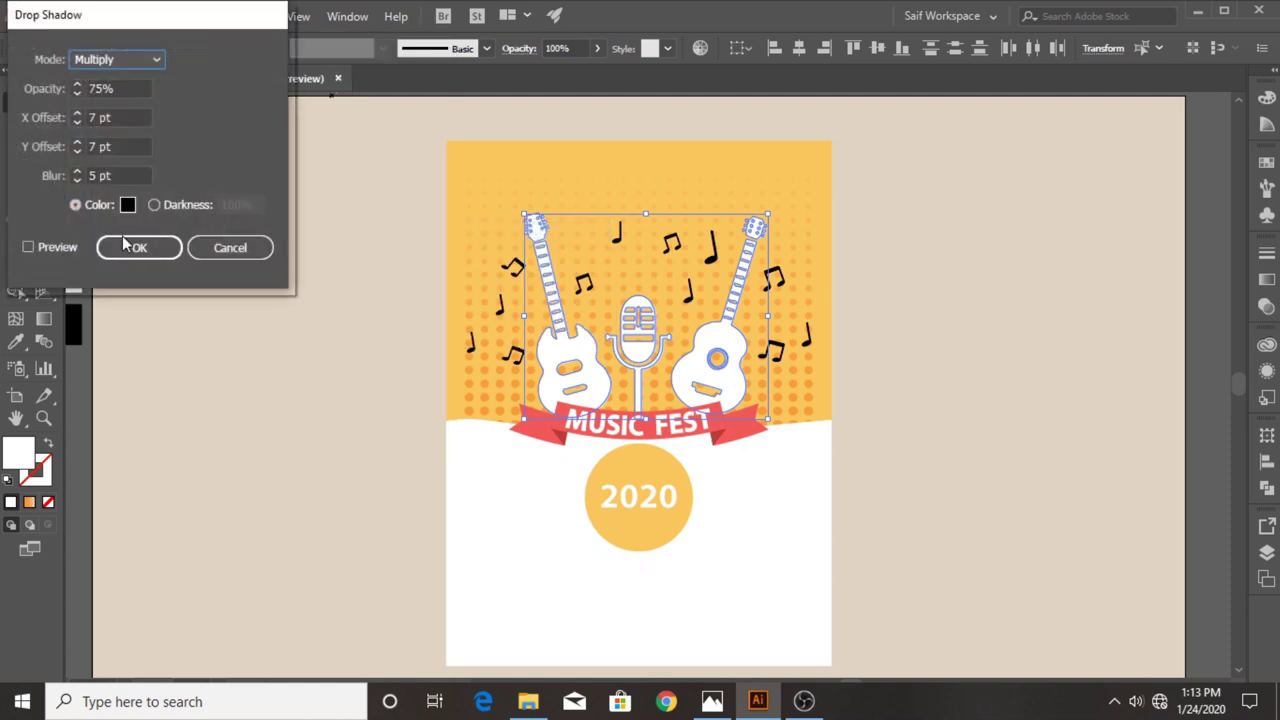
left_click(28, 247)
left_click(125, 248)
key("z")
left_click_drag(503, 277, 828, 378)
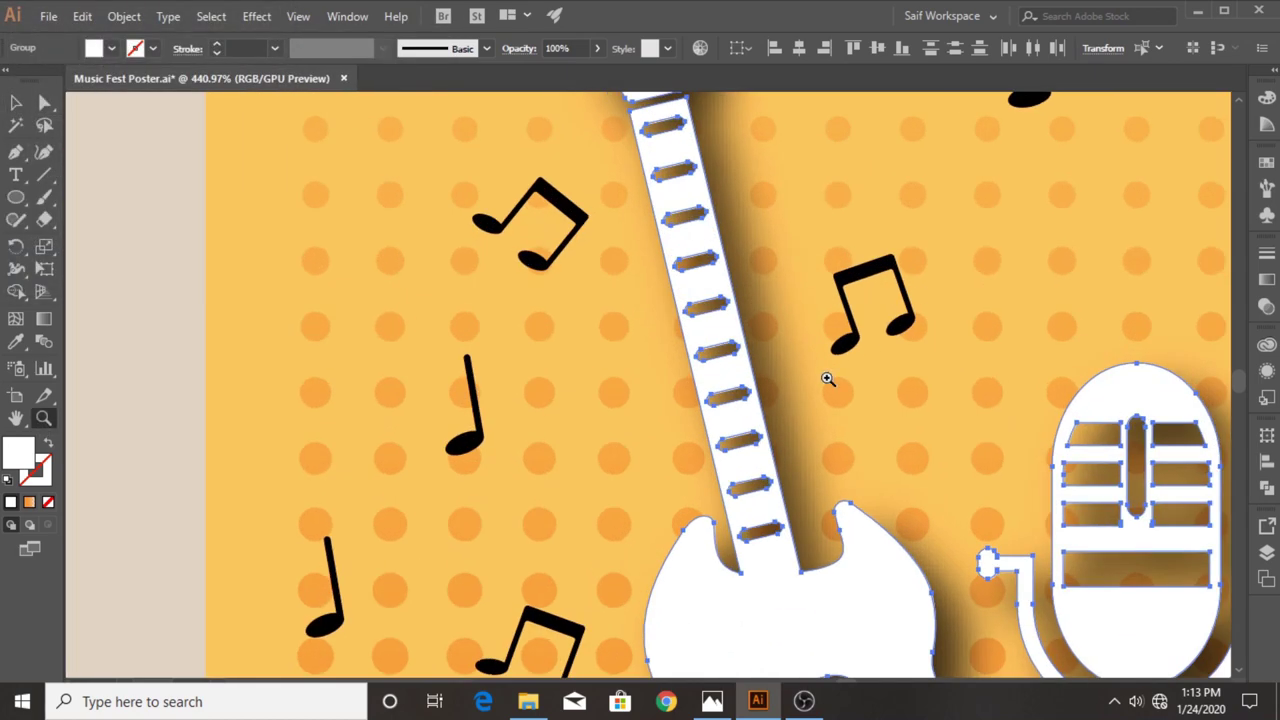
key("ctrl+0")
key("v")
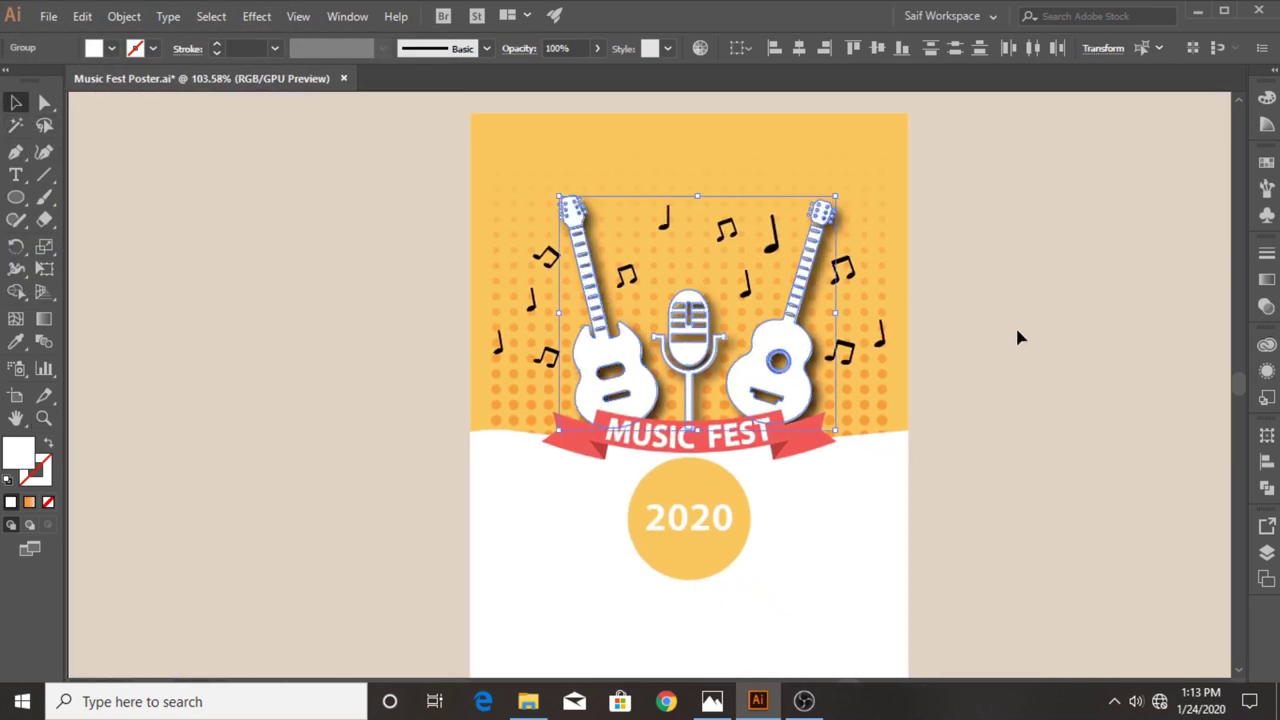
left_click(1016, 337)
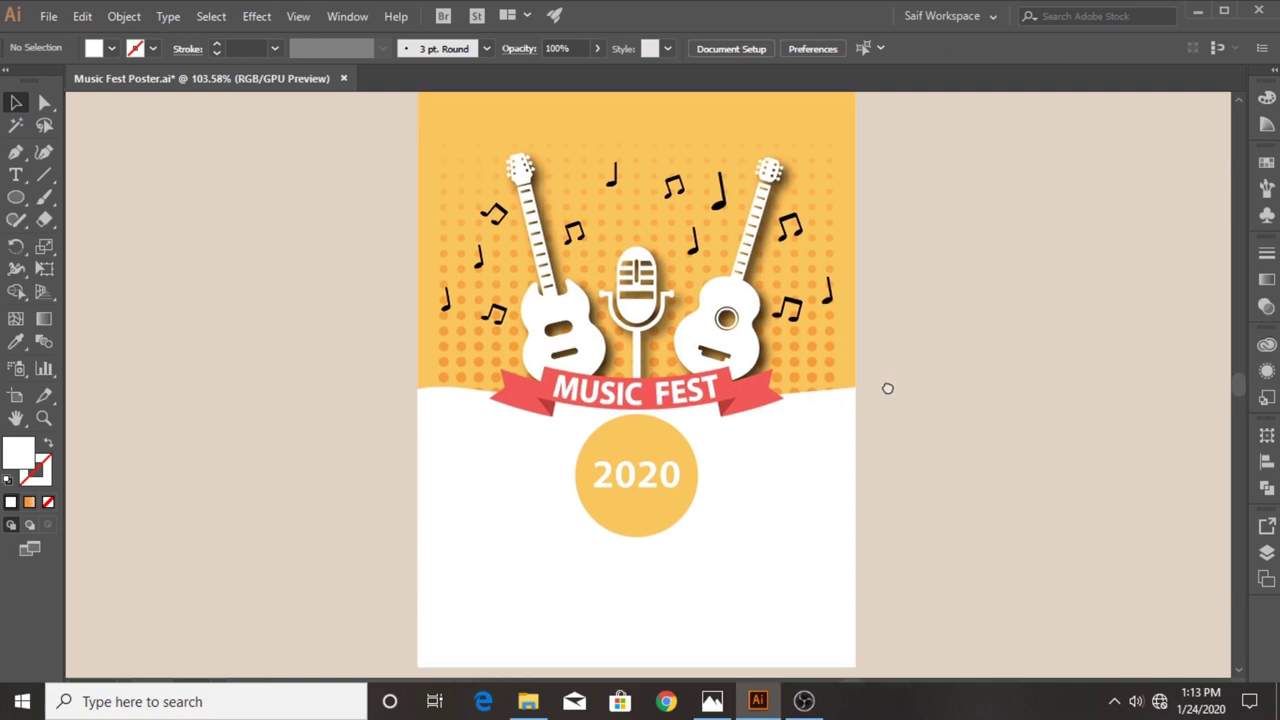
left_click(43, 418)
left_click(288, 360, "alt")
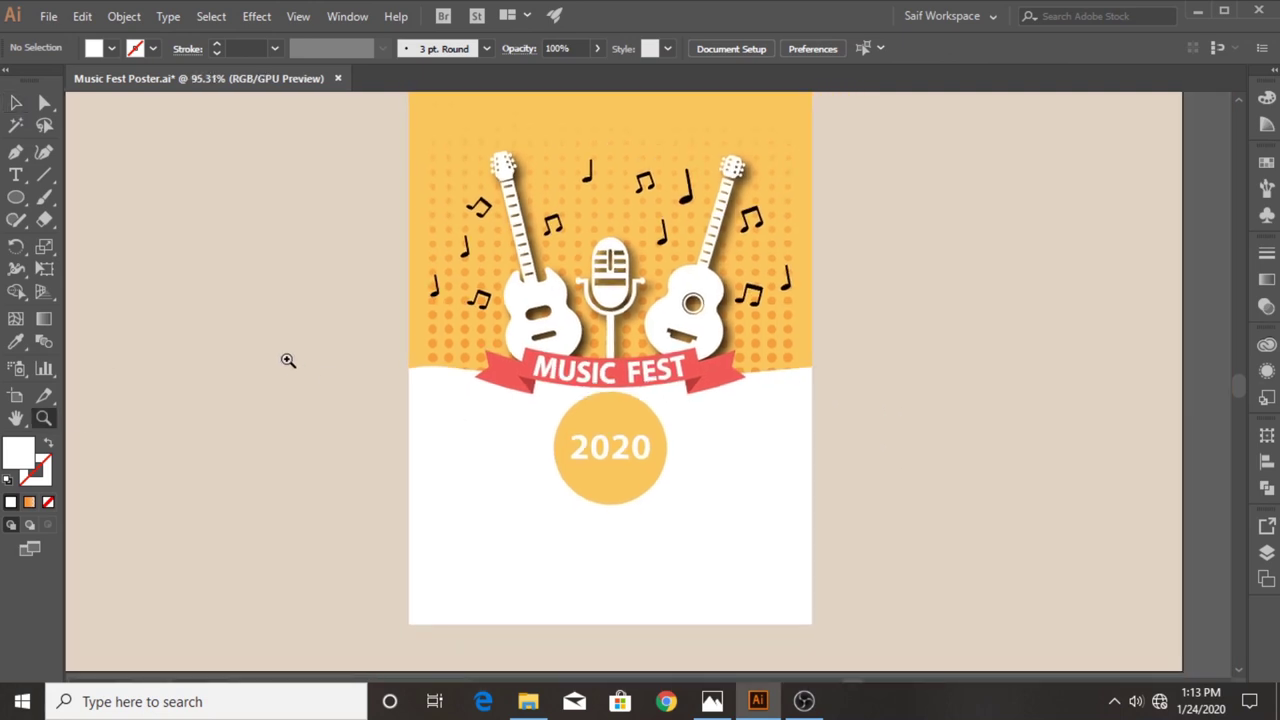
Add "30 JUNE" text left of the circle in Regular style, enlarged.
left_click(16, 175)
left_click(420, 428)
type("30 JUNE")
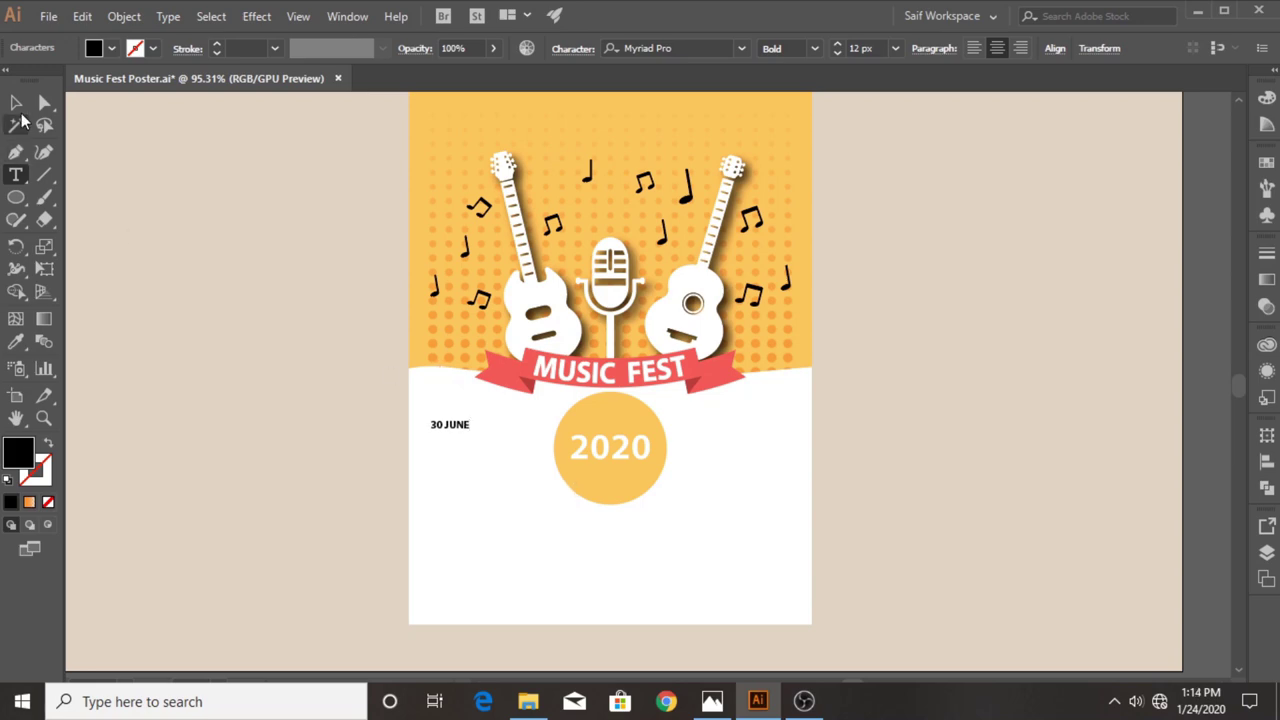
left_click(16, 102)
left_click(790, 48)
left_click(795, 150)
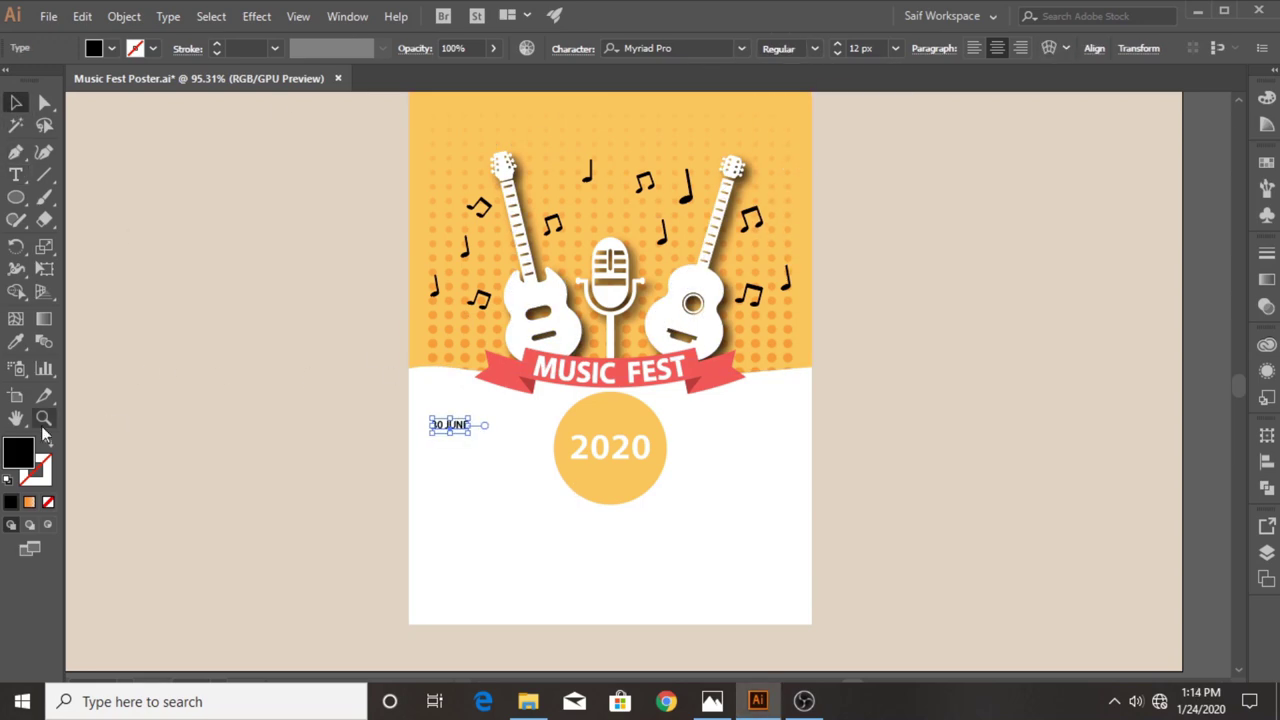
scroll(467, 423, "up", 5)
left_click_drag(547, 447, 684, 544)
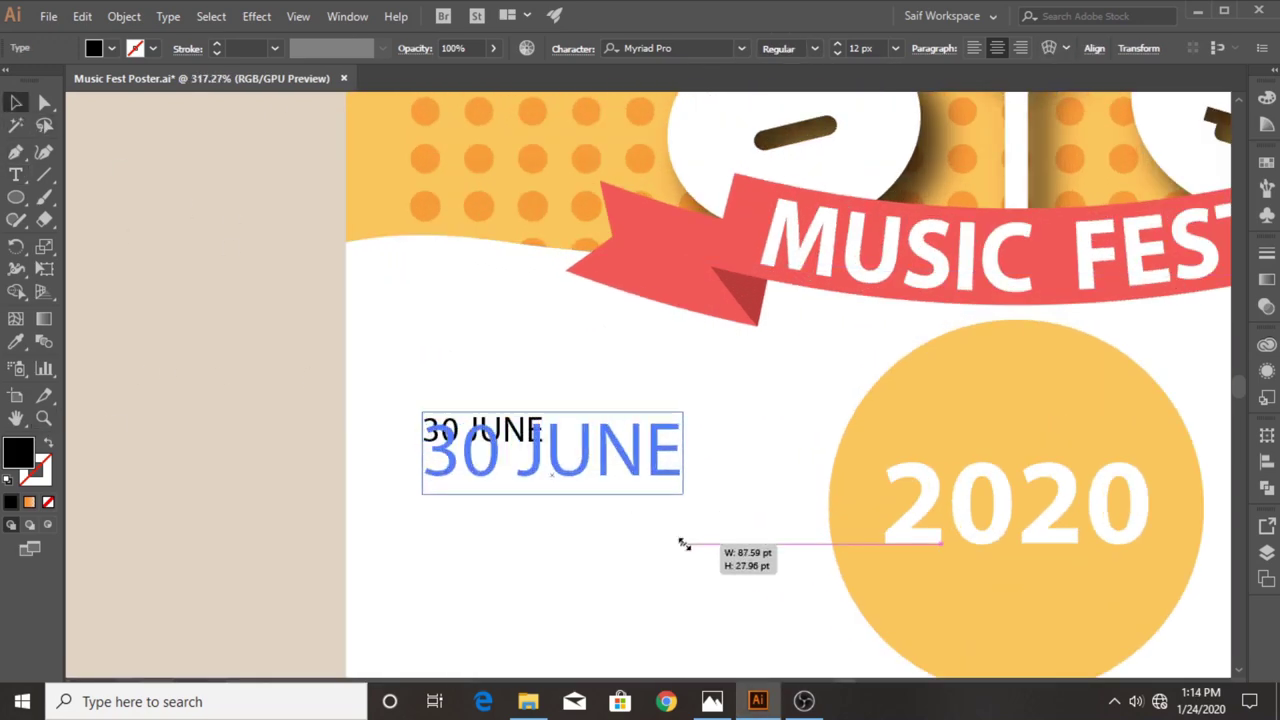
left_click(218, 392)
Draw a divider line under 30 JUNE with a 2 px stroke and round caps.
left_click(427, 500)
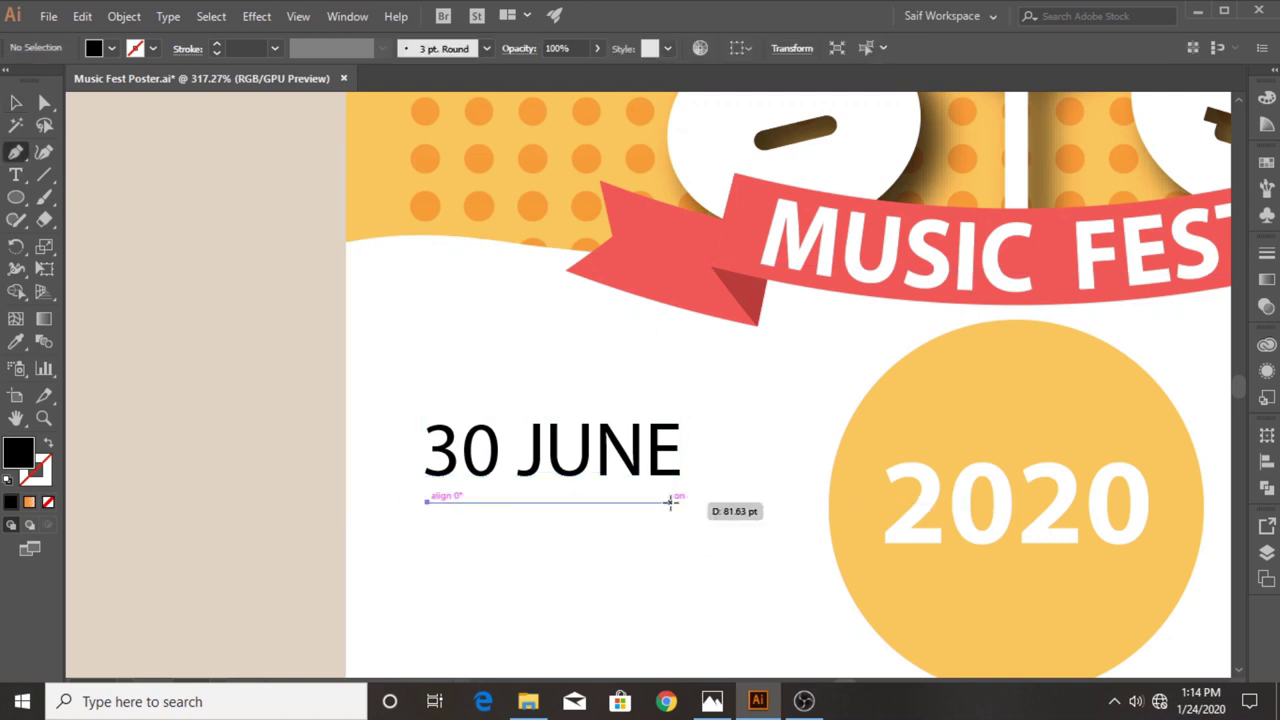
left_click(683, 500)
key("v")
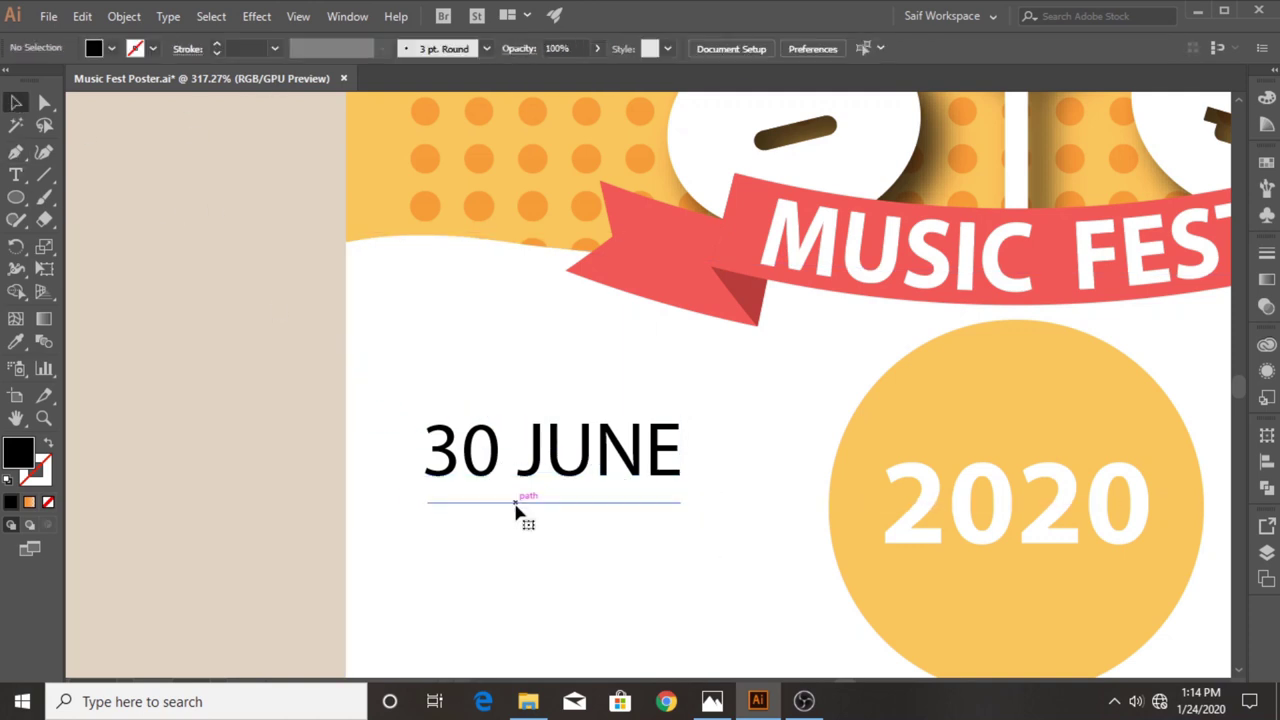
left_click(274, 48)
left_click(290, 86)
left_click(188, 48)
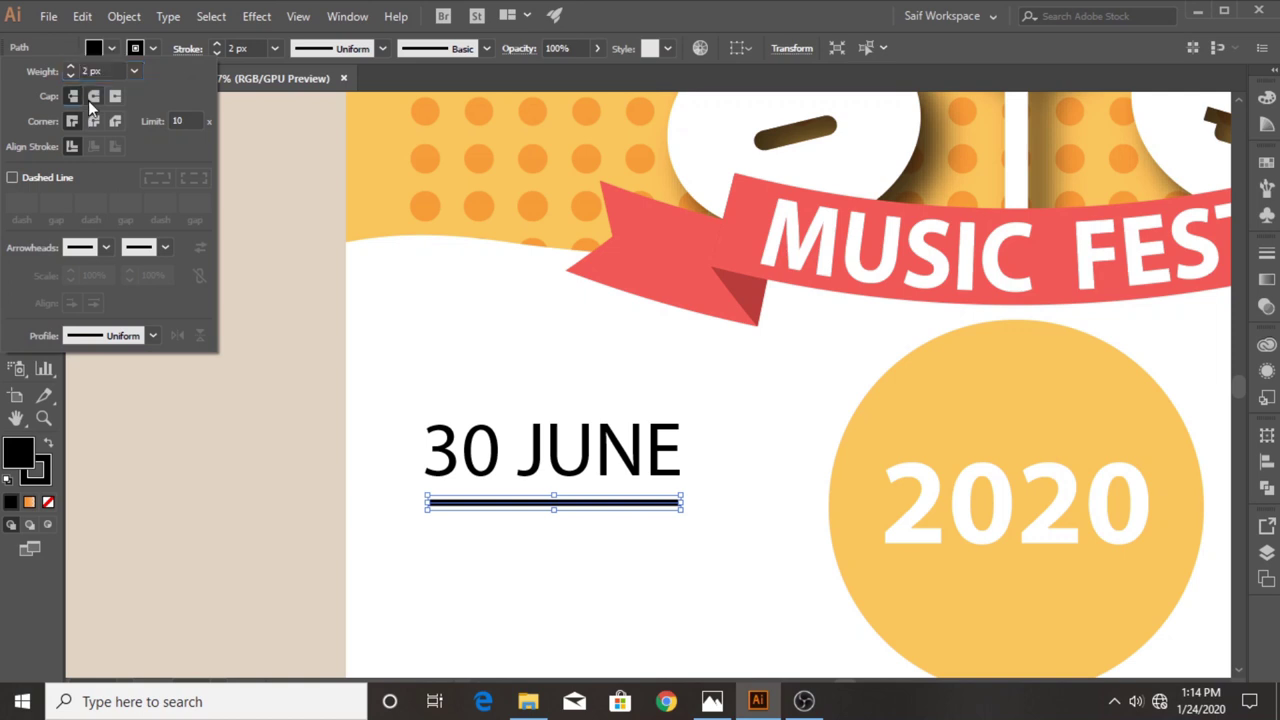
left_click(94, 96)
left_click(527, 483)
Copy the date below the line, retype it as "08 PM", and select the block.
left_click_drag(527, 466, 526, 574)
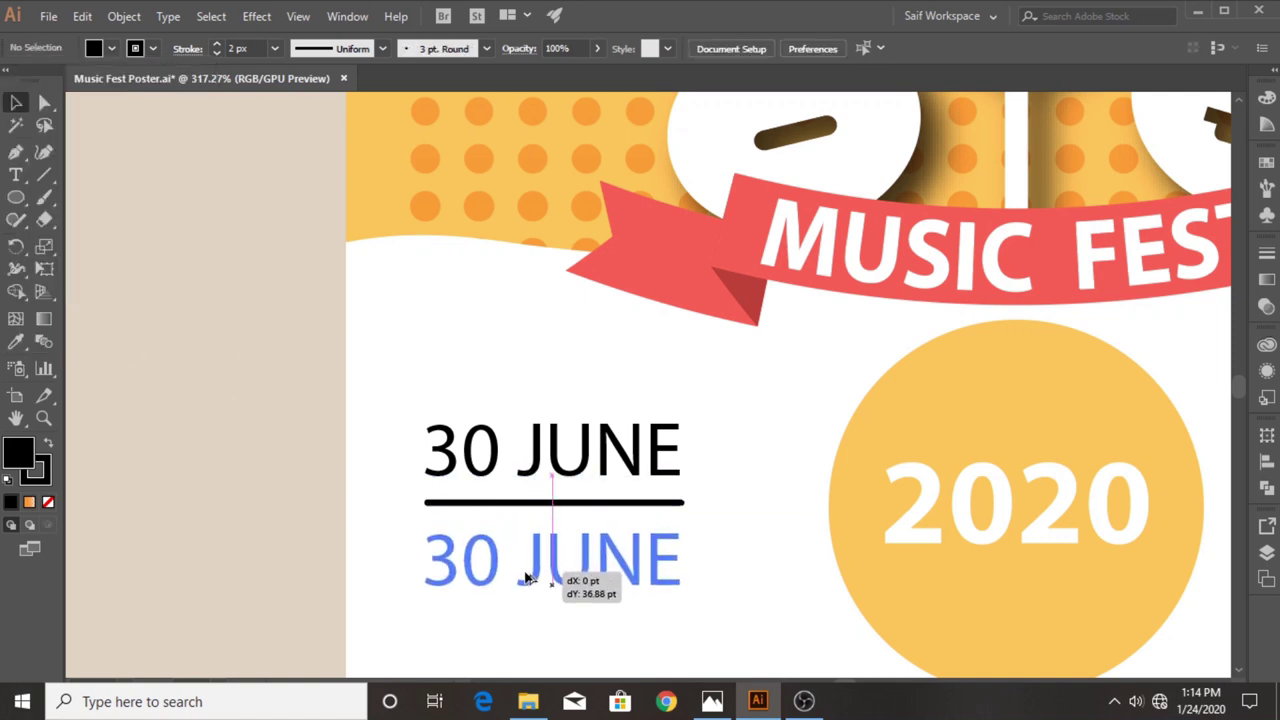
key("t")
left_click_drag(424, 556, 668, 562)
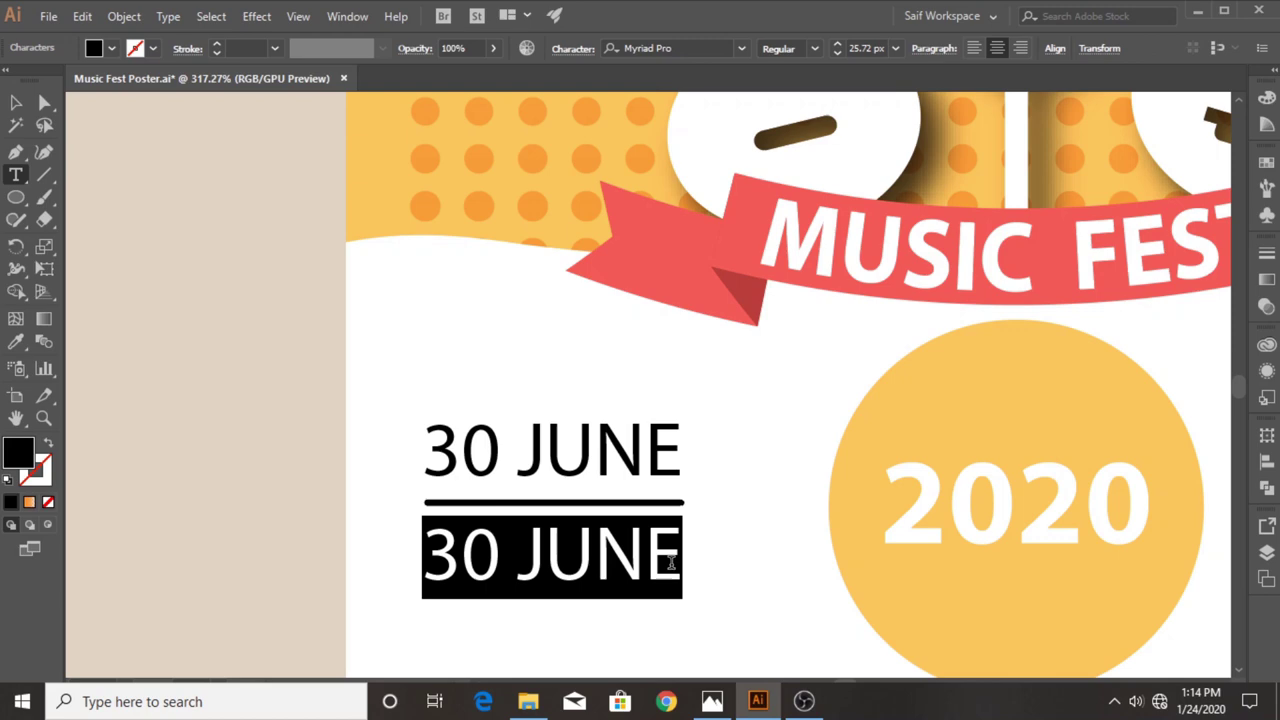
type("08")
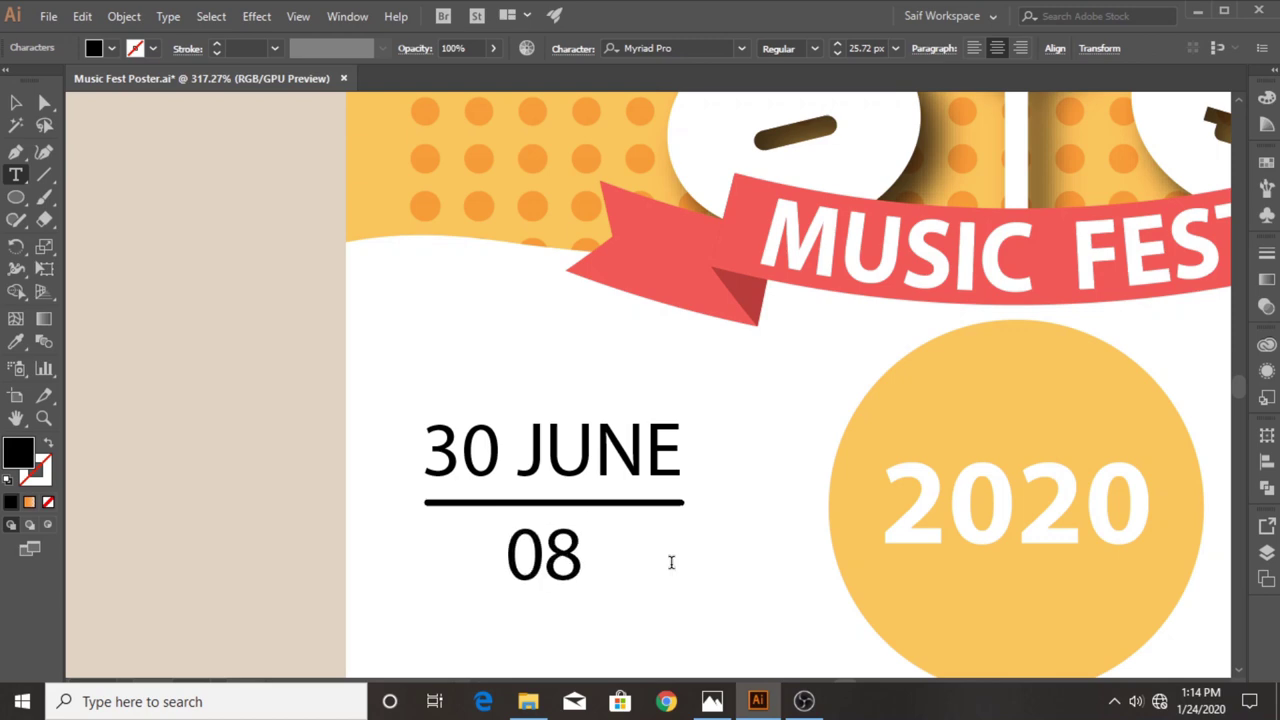
type(" PM")
key("Escape")
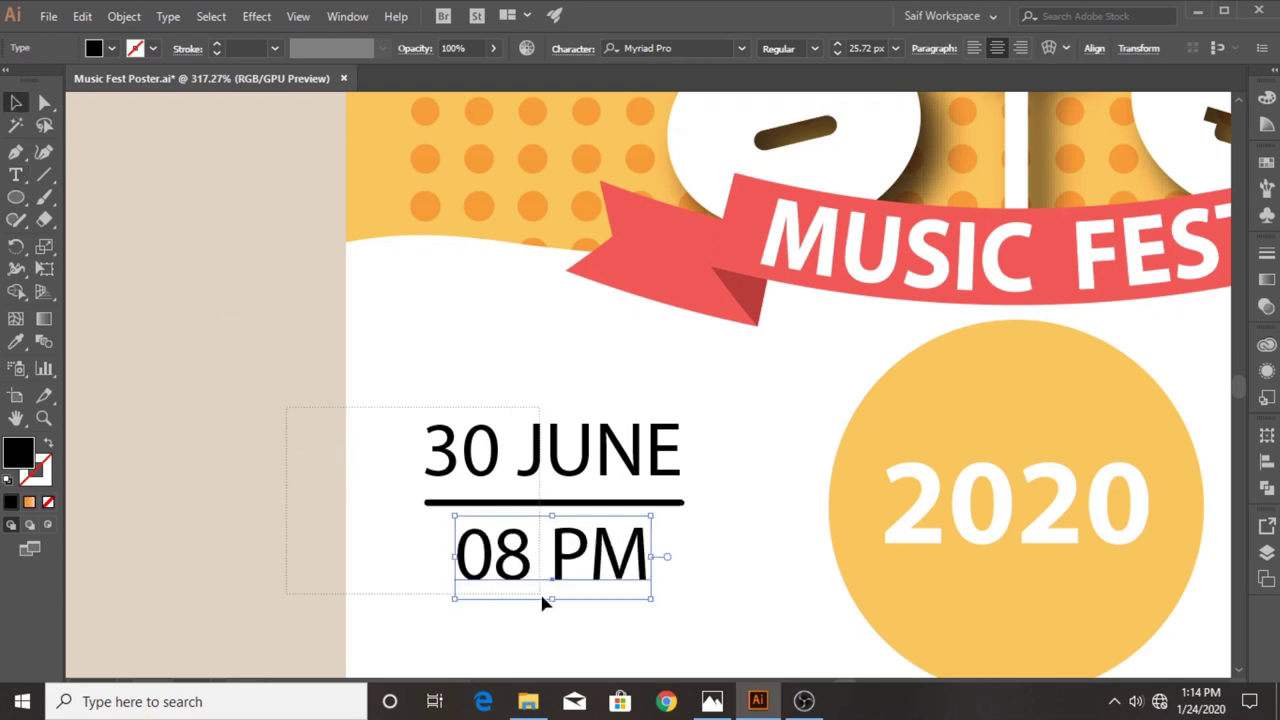
key("ctrl+a")
left_click(451, 386, "shift")
left_click(44, 417)
left_click_drag(598, 376, 474, 400)
left_click(18, 104)
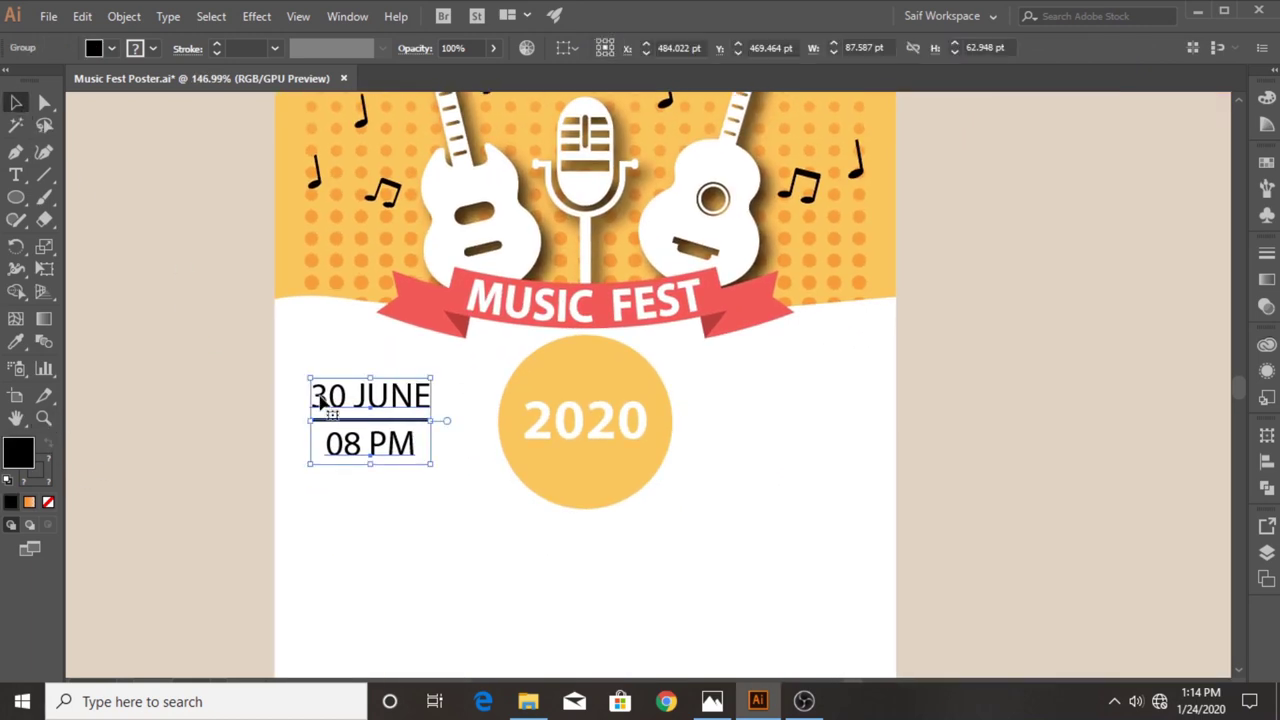
Duplicate the 30 JUNE / 08 PM date block right of the 2020 circle and ungroup it.
left_click_drag(320, 398, 748, 398)
right_click(750, 432)
left_click(783, 262)
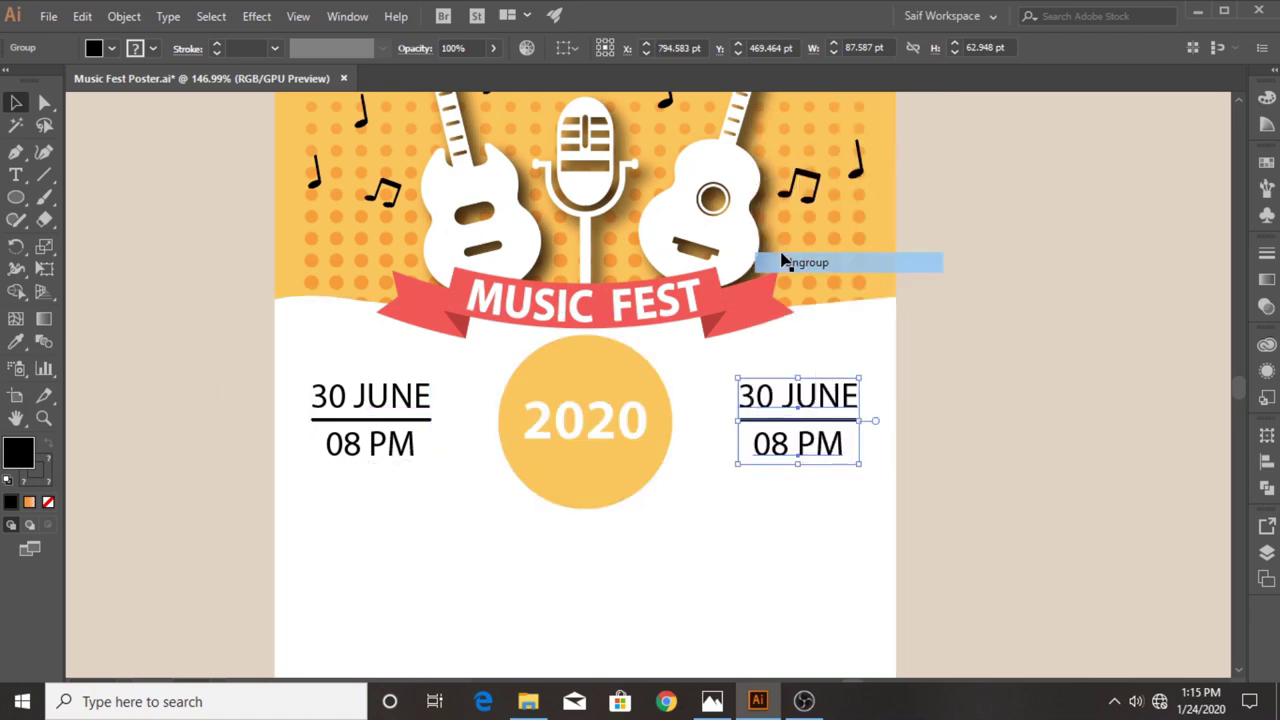
scroll(814, 434, "up", 3)
scroll(814, 434, "up", 1)
Retype the copied lines as FREE and ENTRY, then zoom out to the whole poster.
key("t")
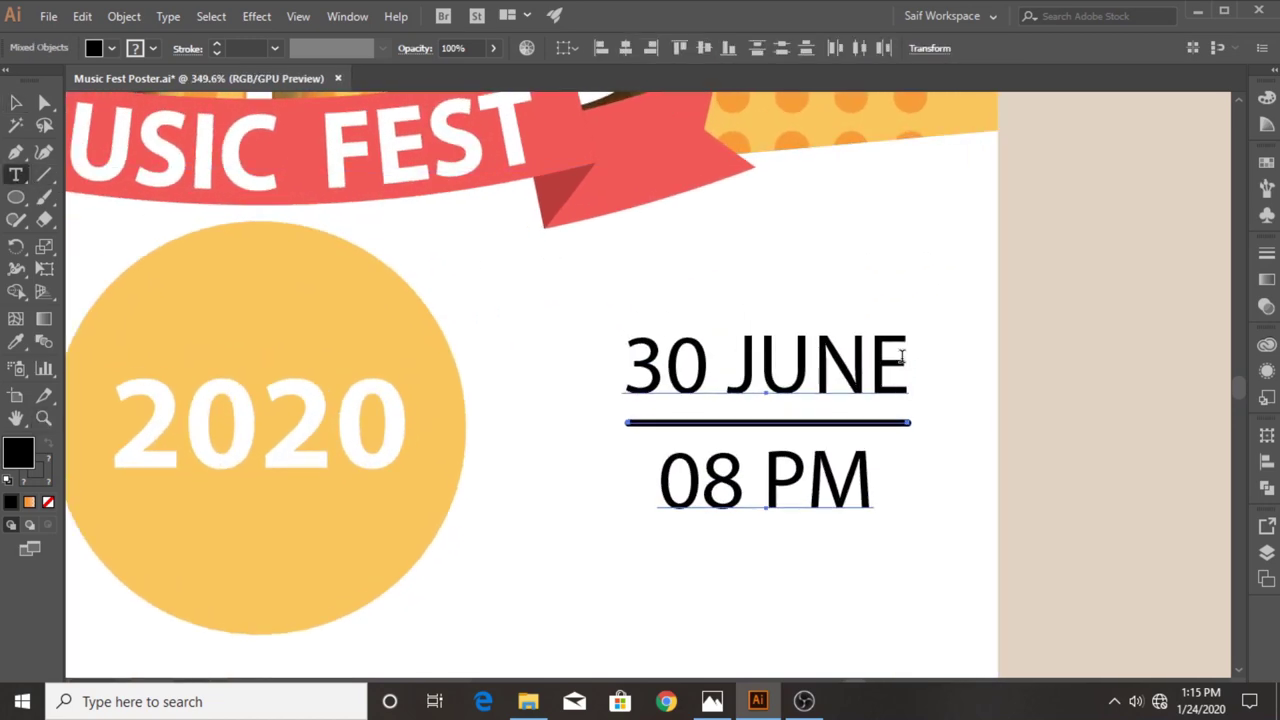
left_click_drag(902, 357, 628, 343)
type("F")
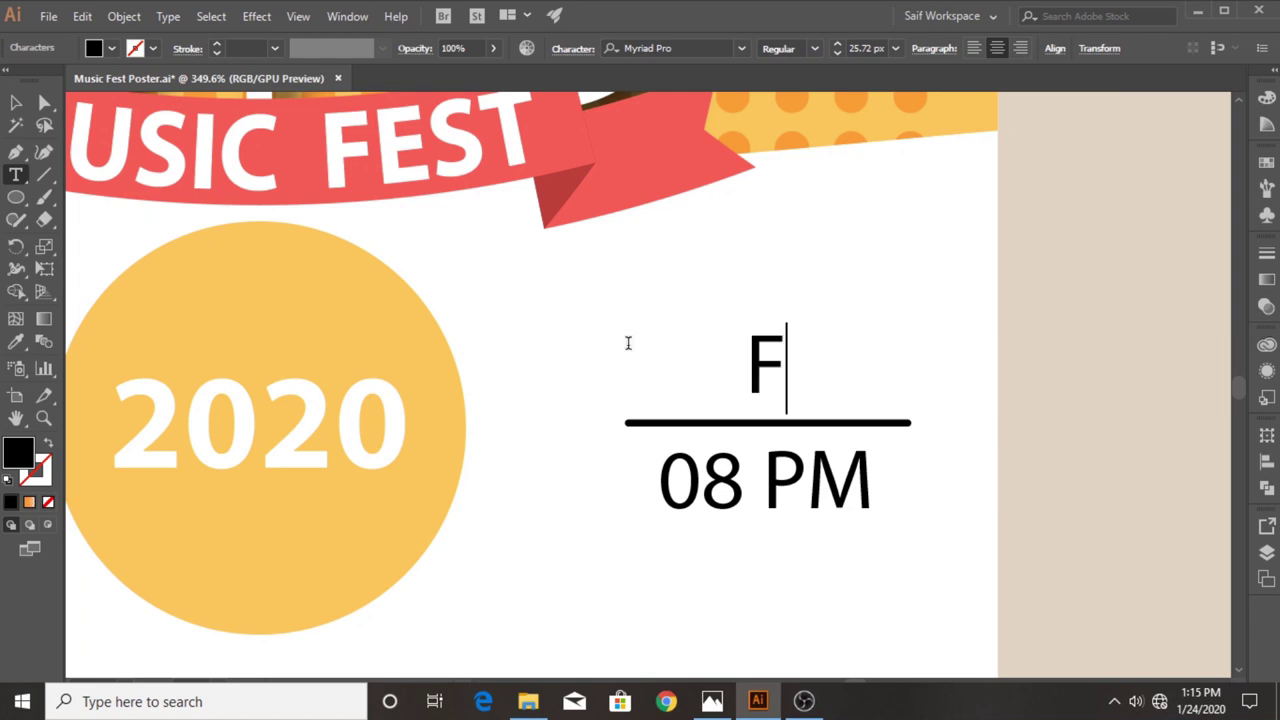
type("REE")
left_click_drag(659, 493, 855, 488)
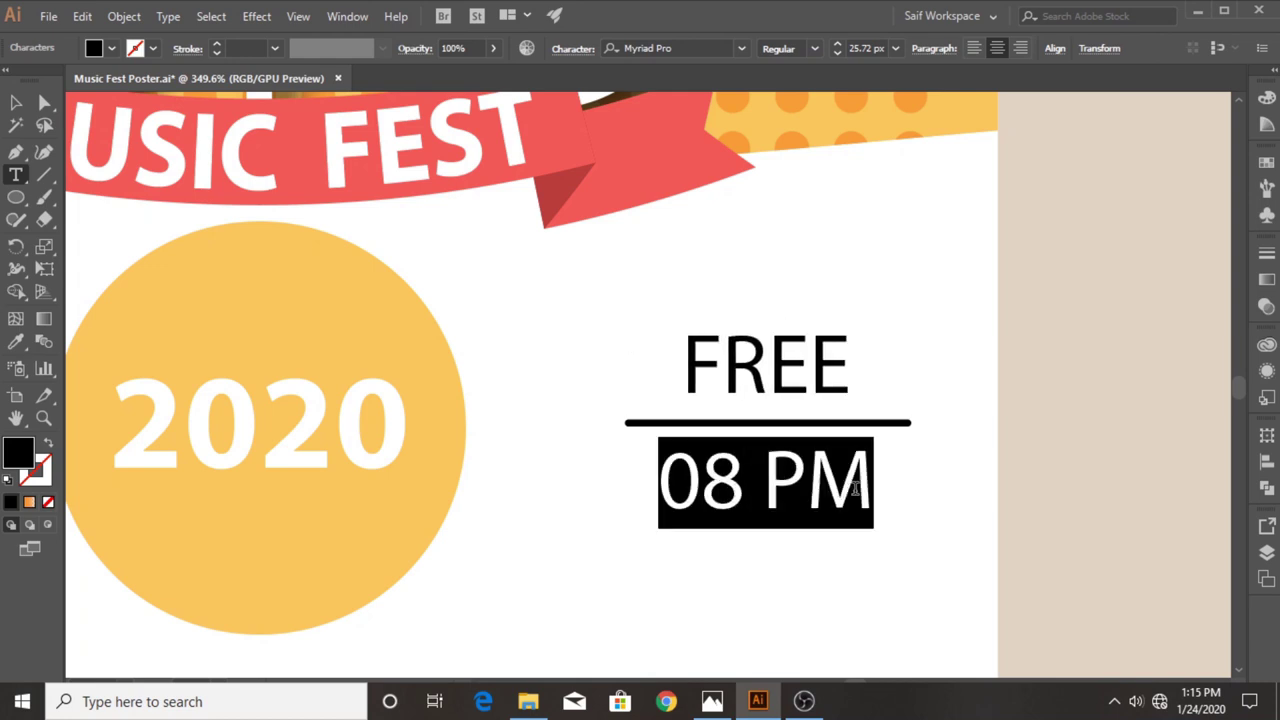
type("ENTRY")
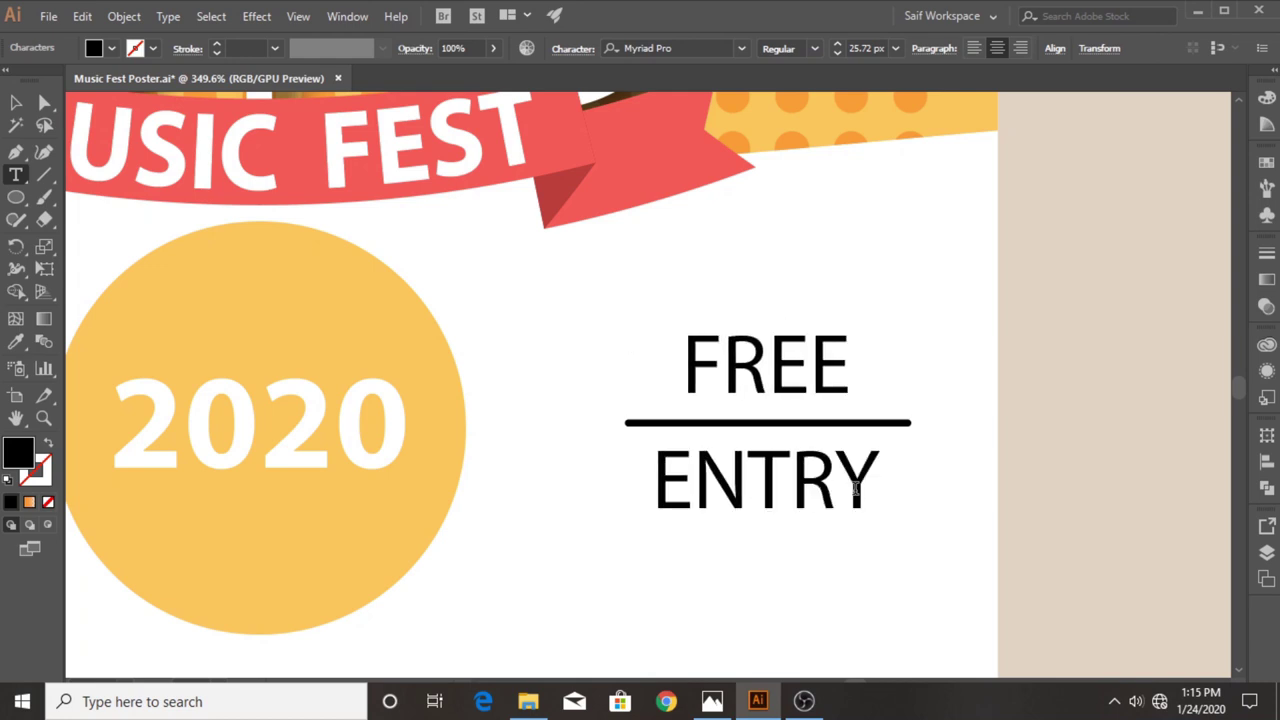
key("Escape")
left_click(754, 294)
key("z")
scroll(486, 396, "down", 5)
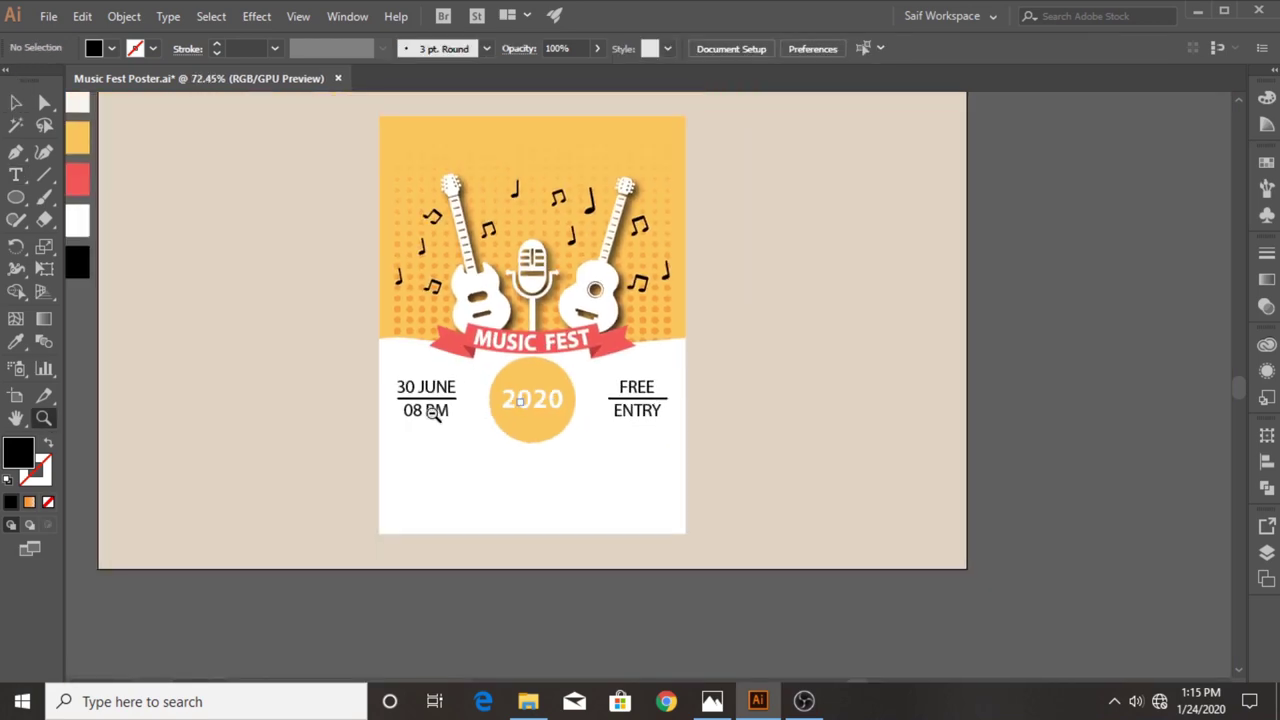
scroll(863, 350, "up", 2)
Browse the Brushes panel and pick the thick black brush.
key("v")
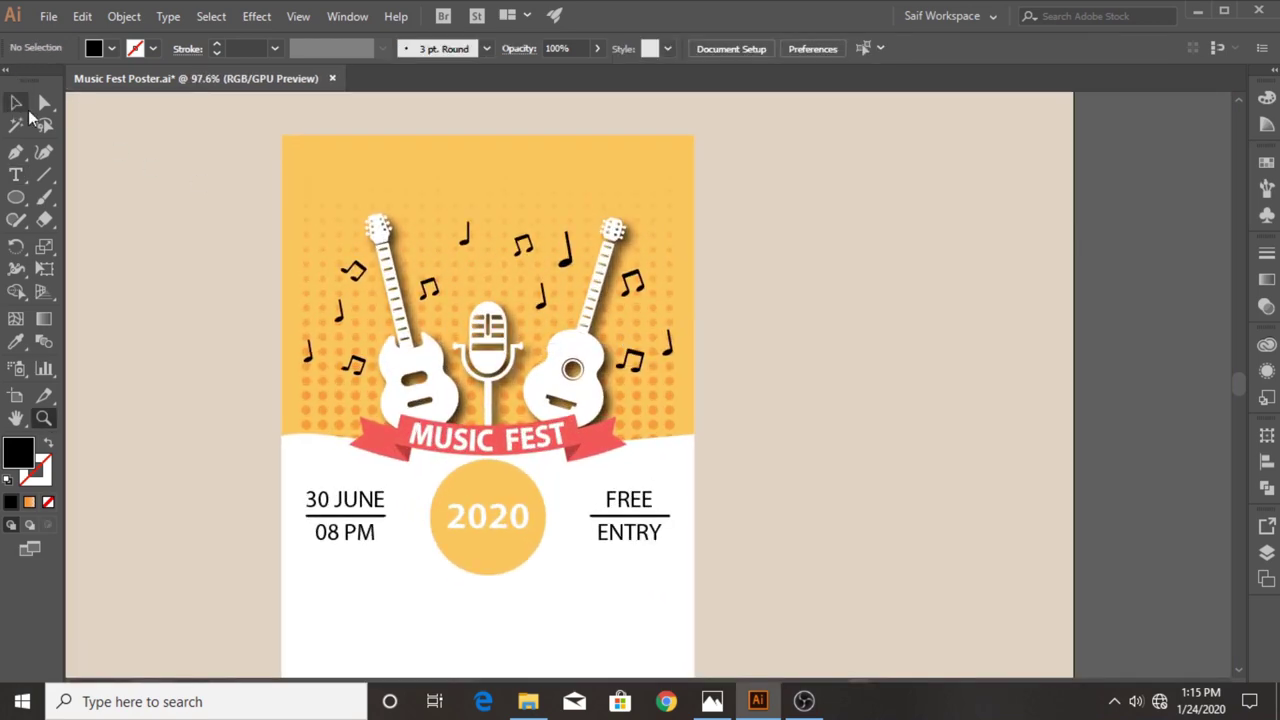
left_click(1266, 188)
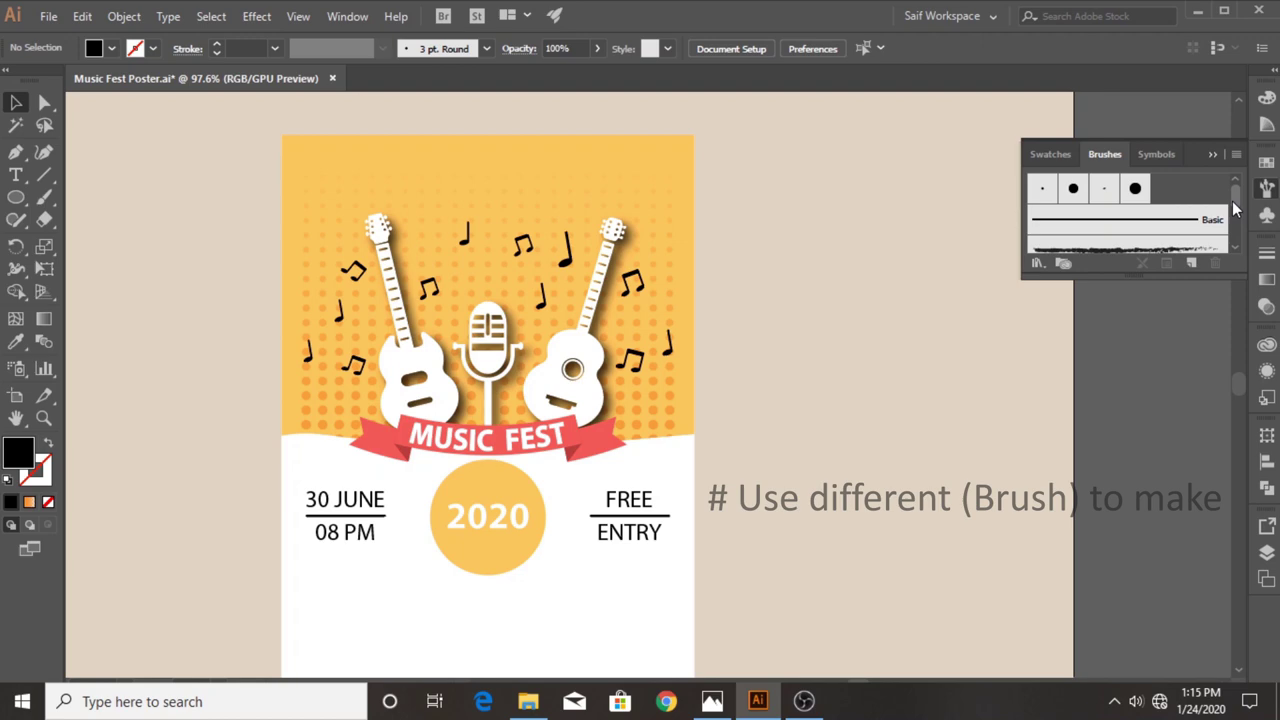
left_click_drag(1022, 284, 983, 437)
left_click(1045, 284)
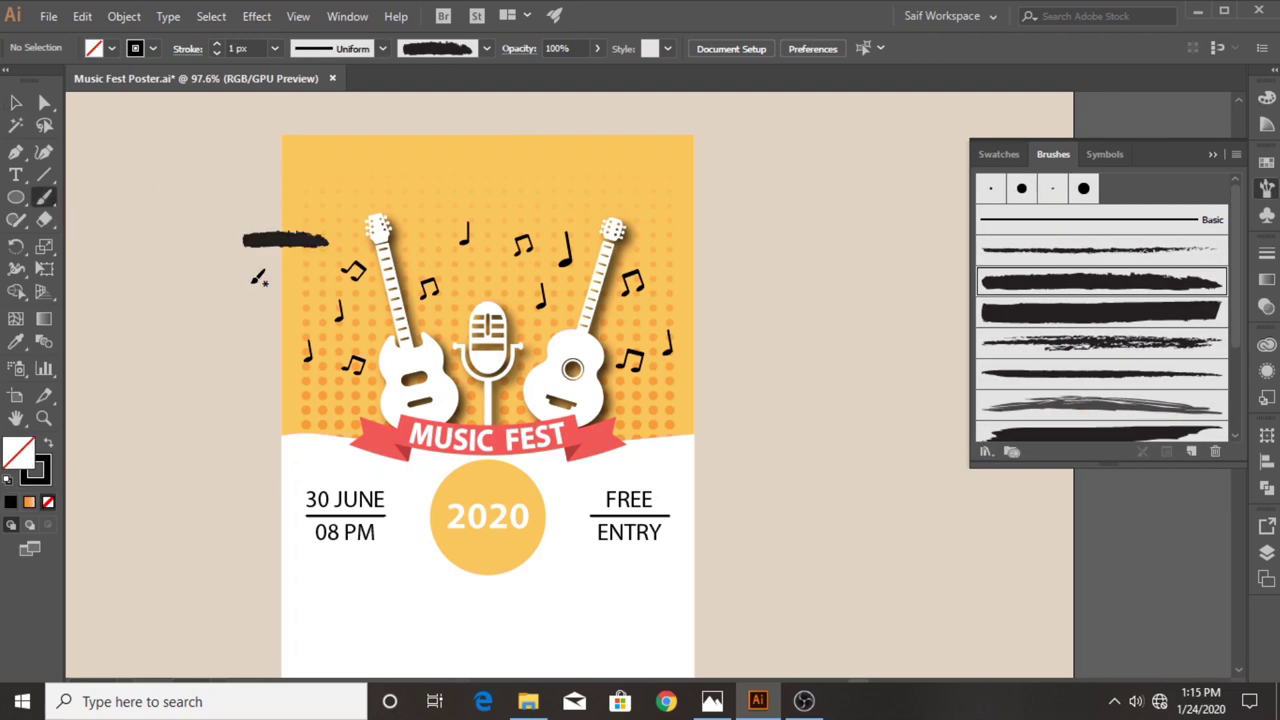
left_click(1048, 342)
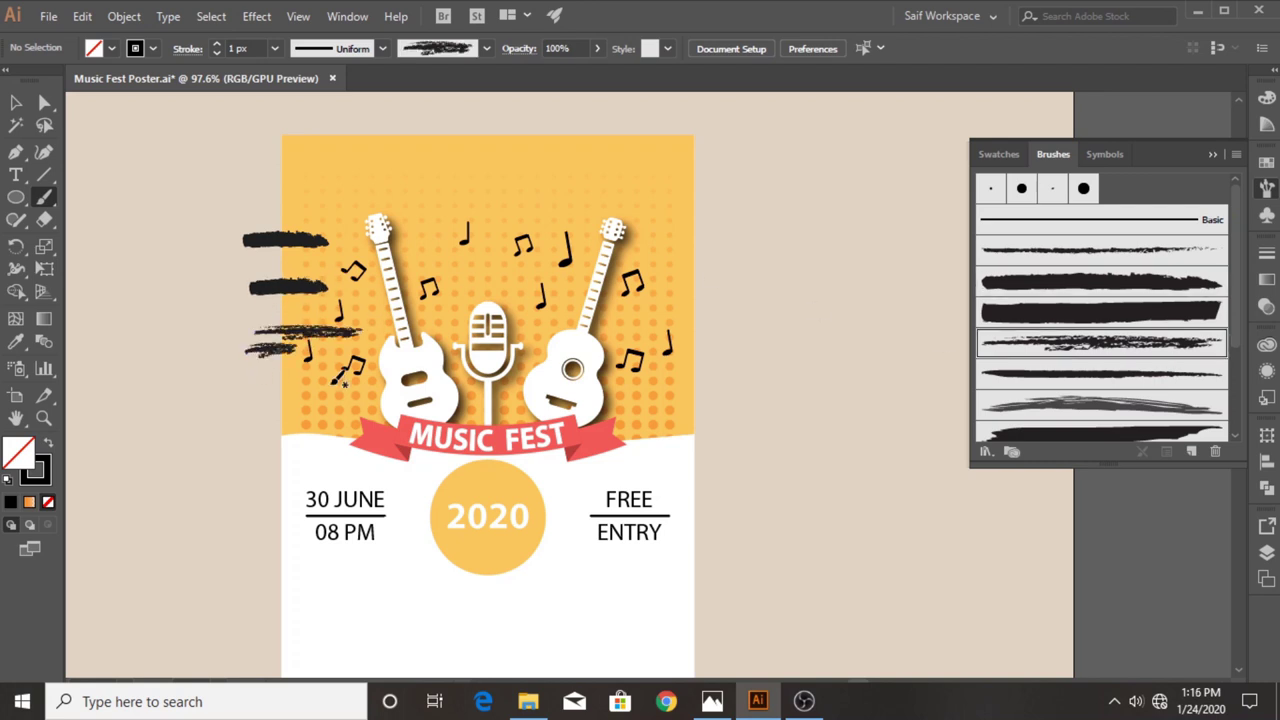
left_click(1053, 407)
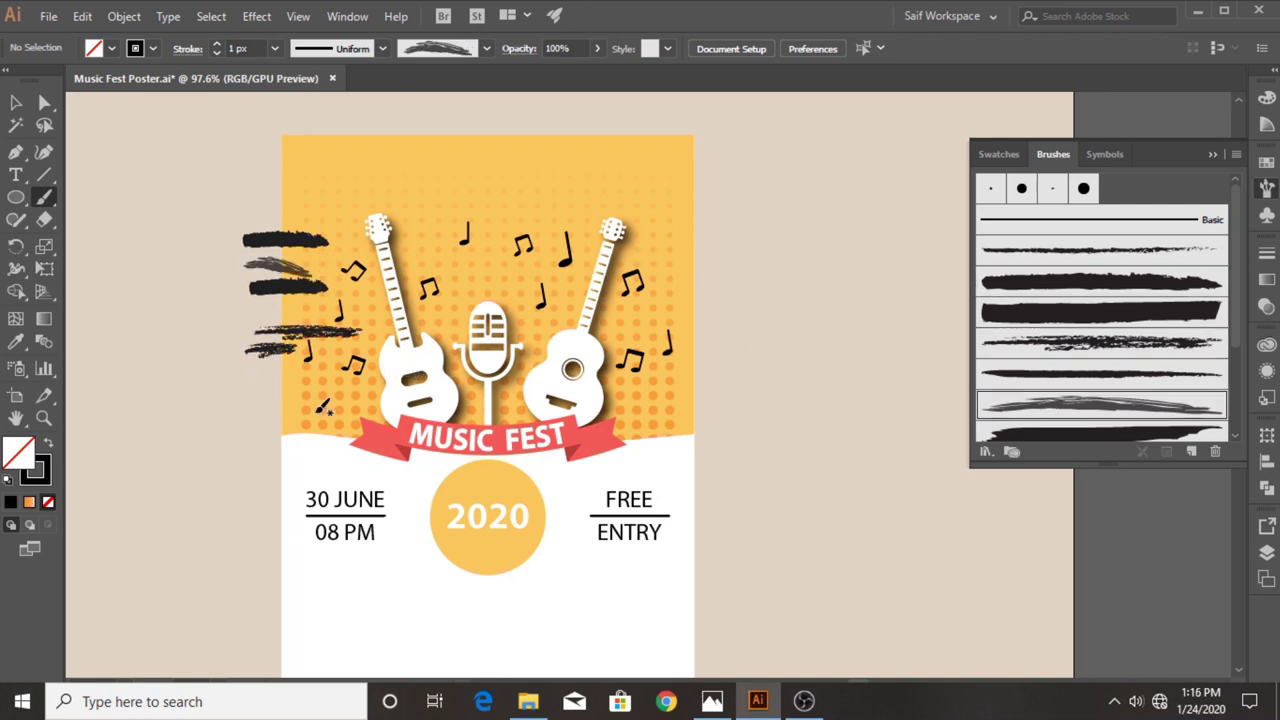
left_click(1077, 374)
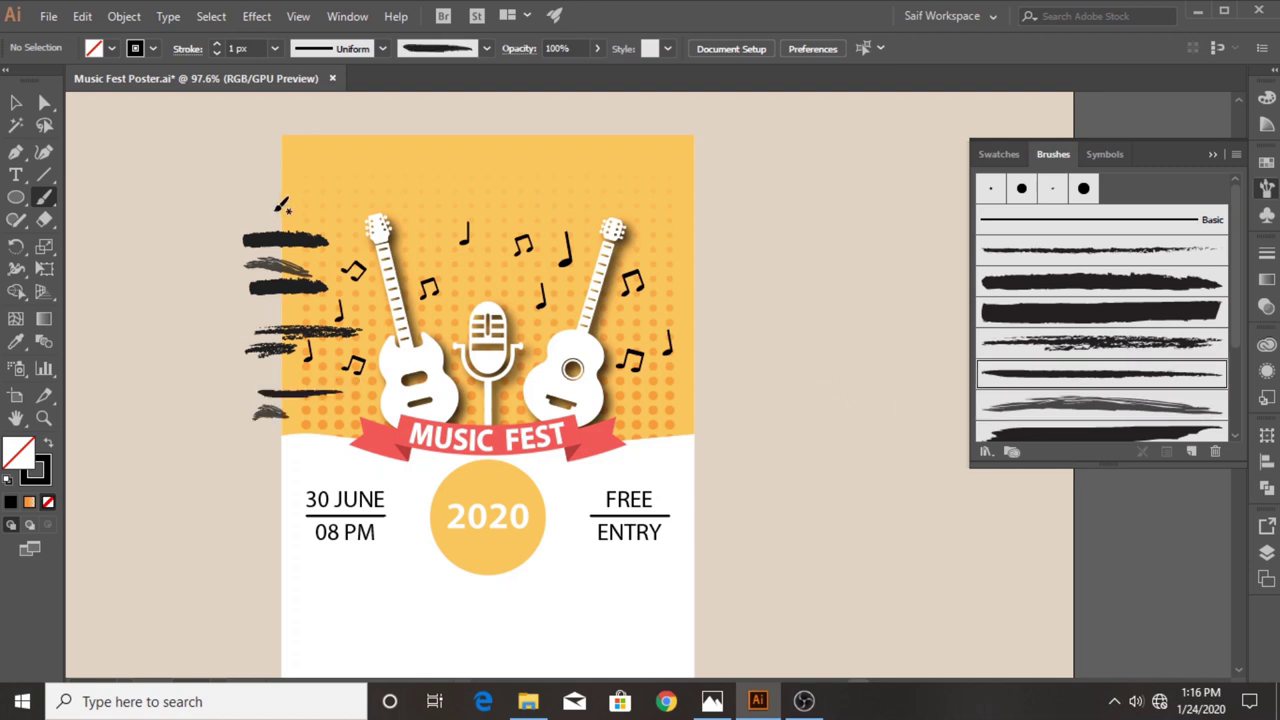
scroll(997, 364, "down", 3)
left_click(1000, 322)
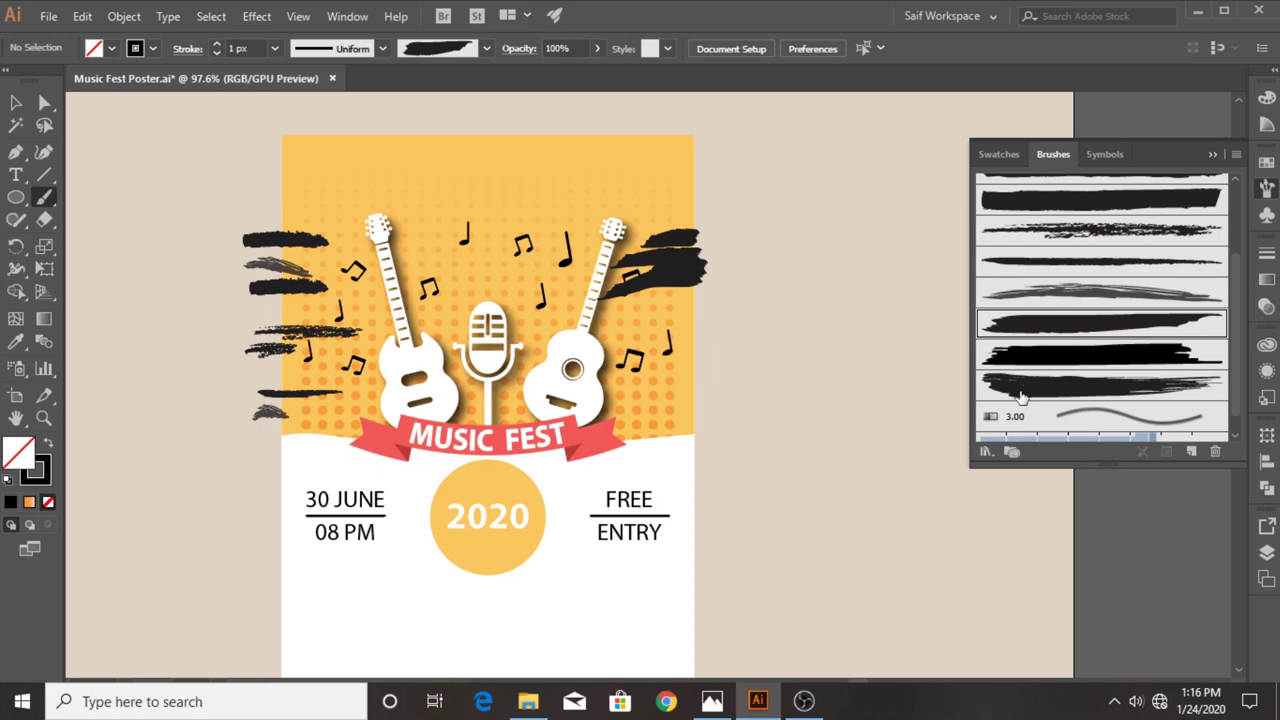
left_click(1000, 356)
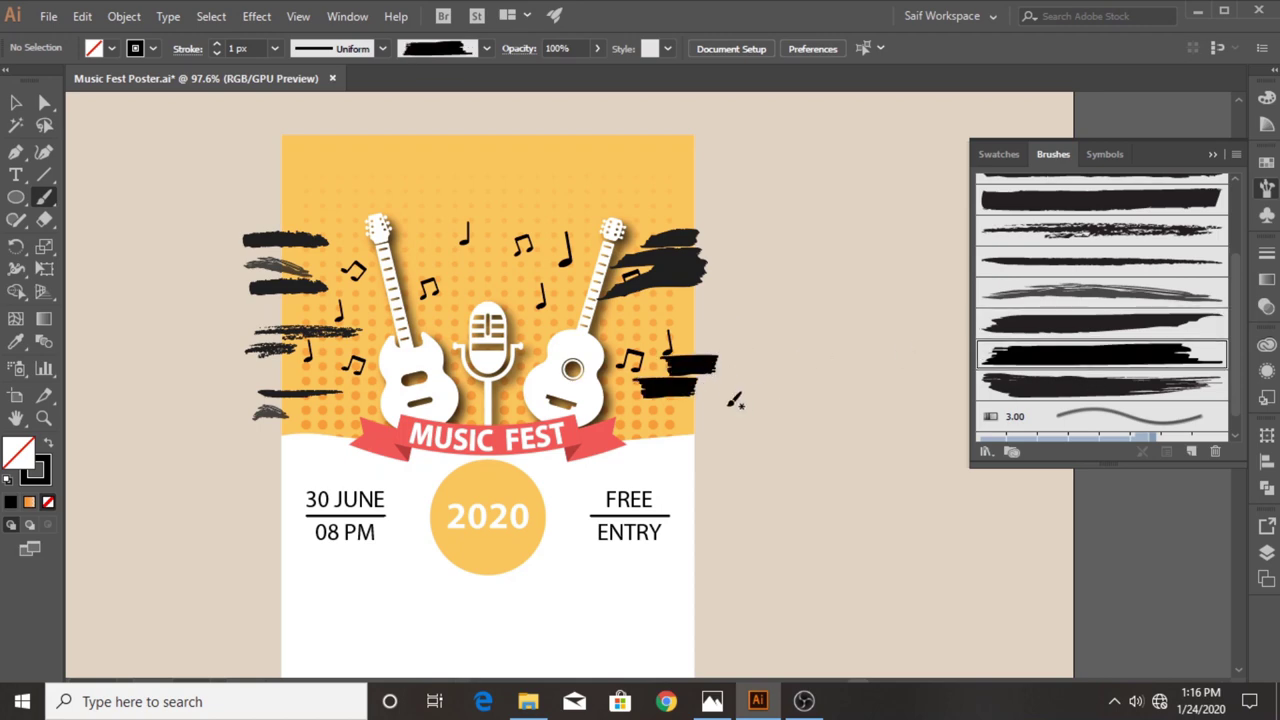
Select the brush strokes on both sides and make their stroke colour white.
left_click_drag(183, 203, 265, 431)
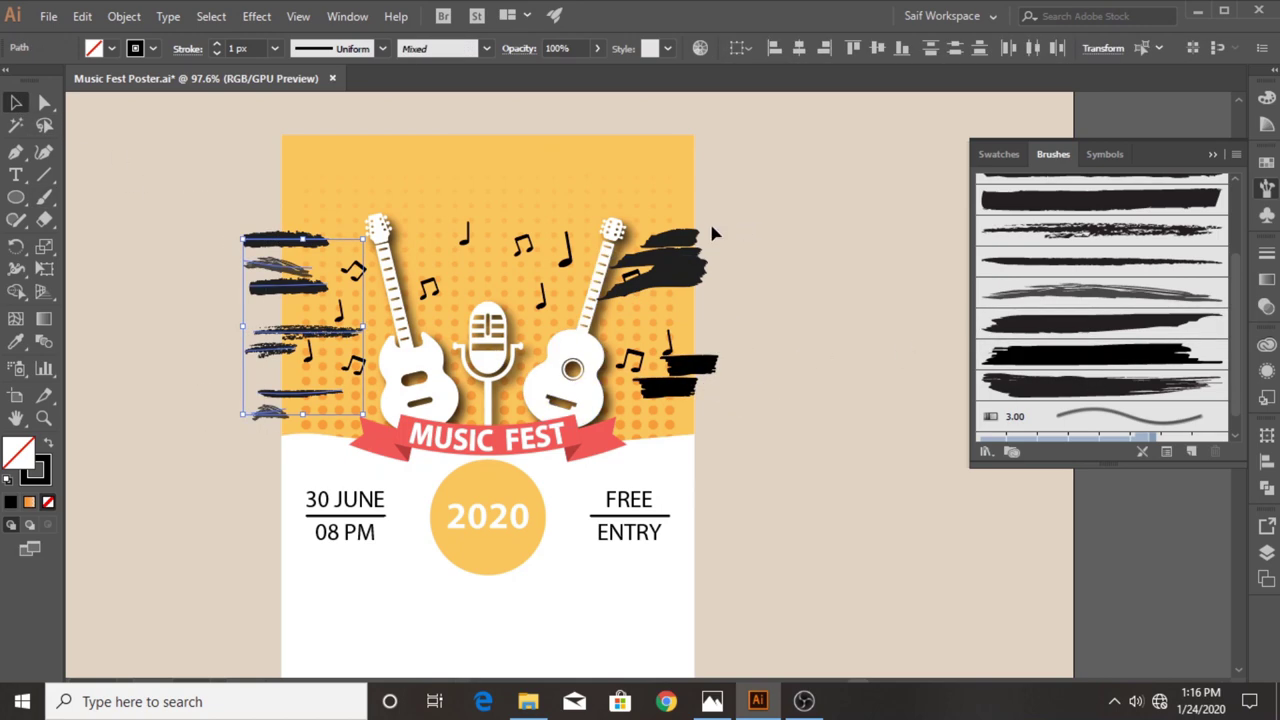
left_click(677, 265, "shift")
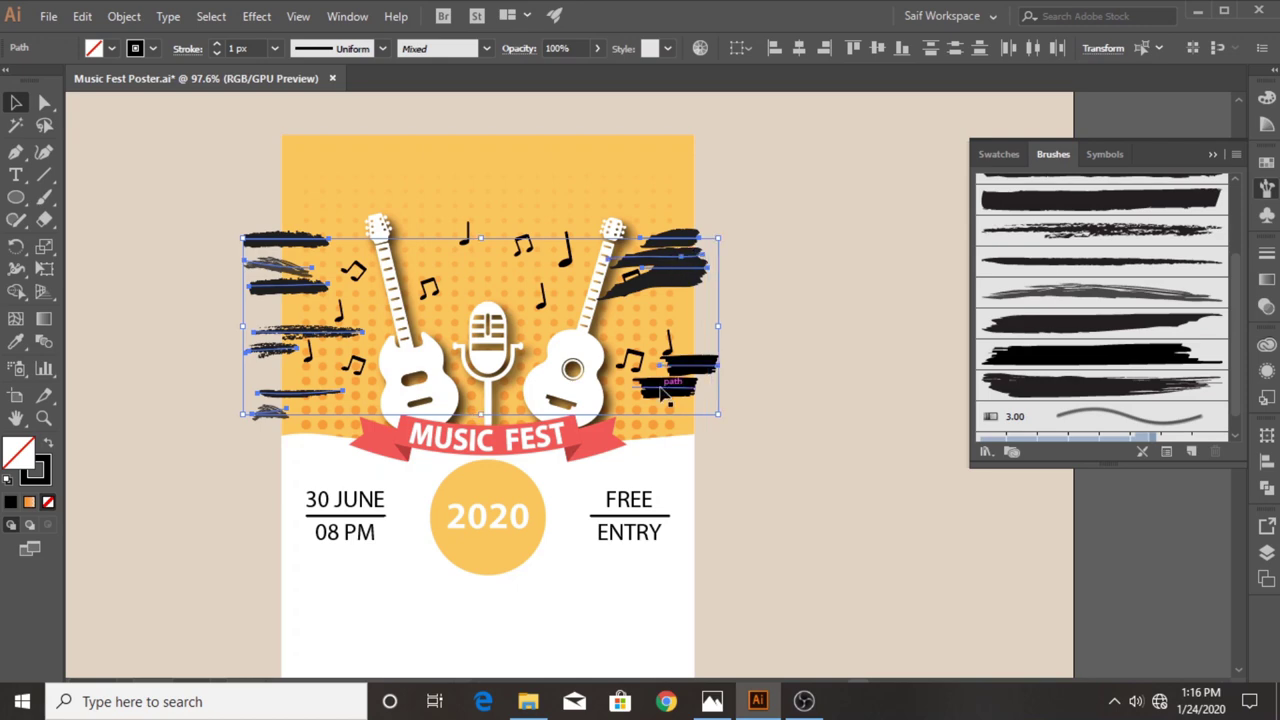
left_click(135, 48)
left_click(38, 80)
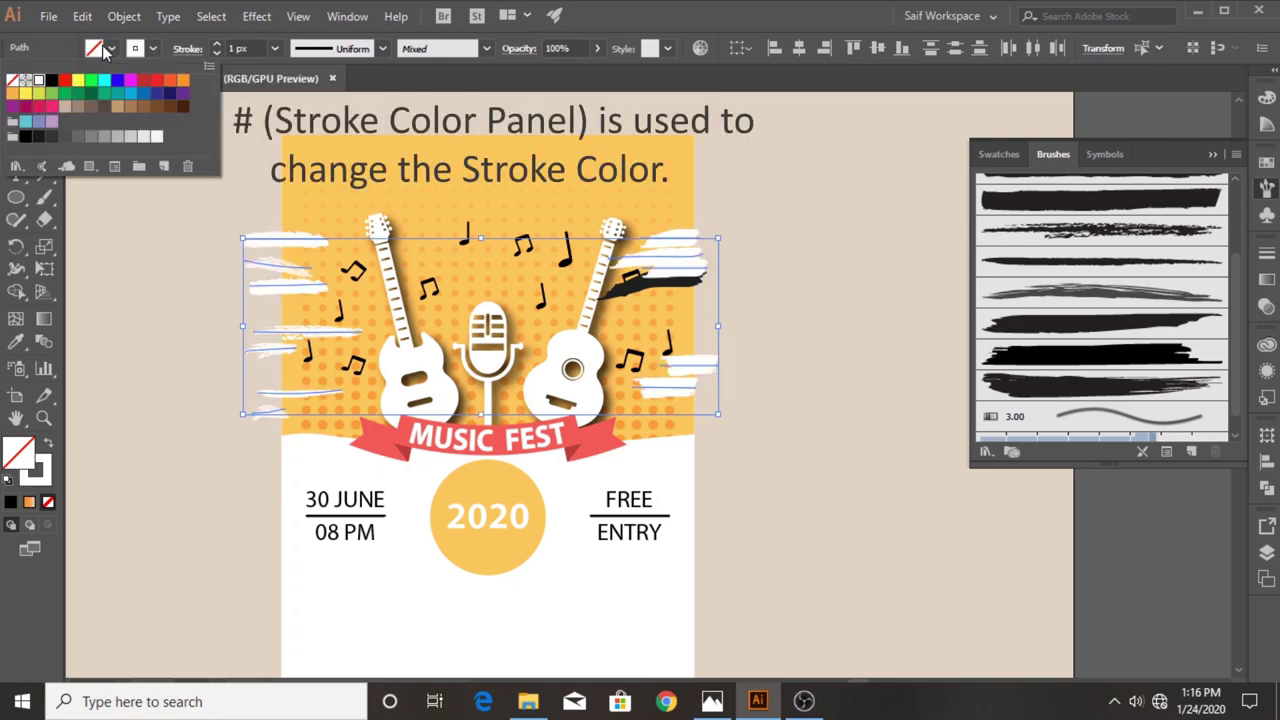
left_click(680, 285)
left_click(135, 48)
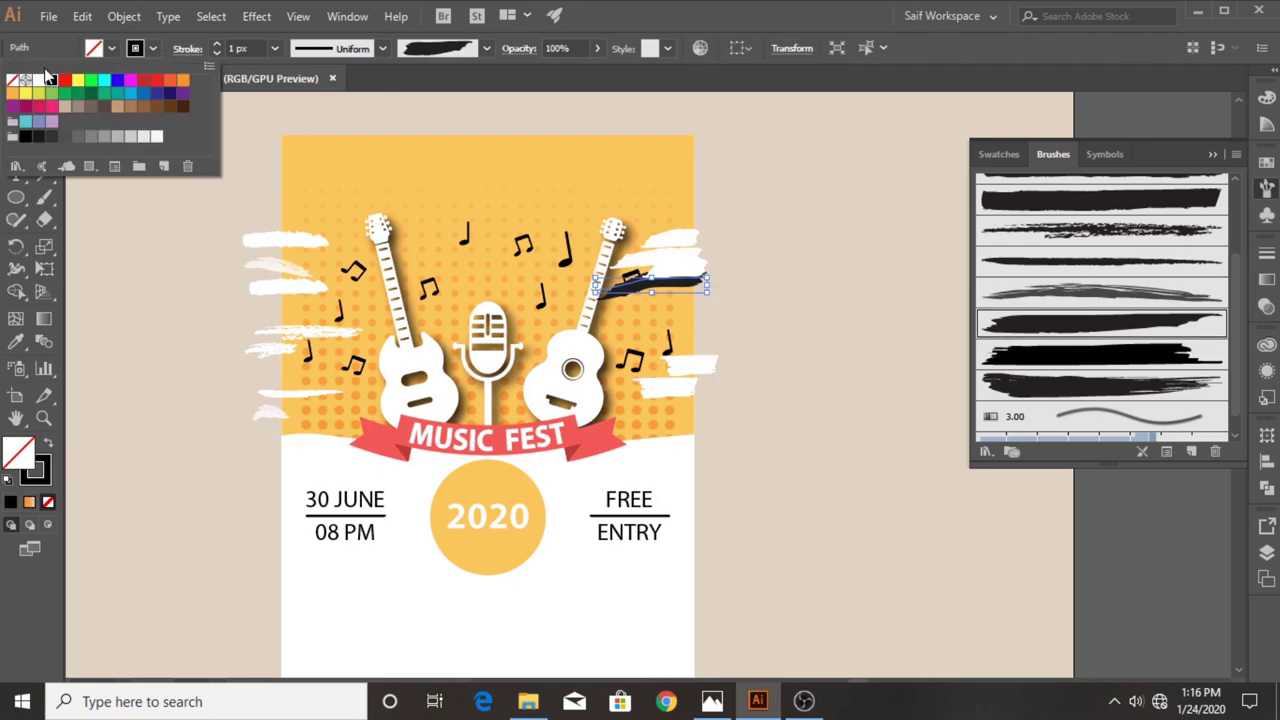
left_click(113, 295)
Place a grime drip symbol, unlink it, colour it white and move it to the poster's top-left.
scroll(1109, 385, "up", 5)
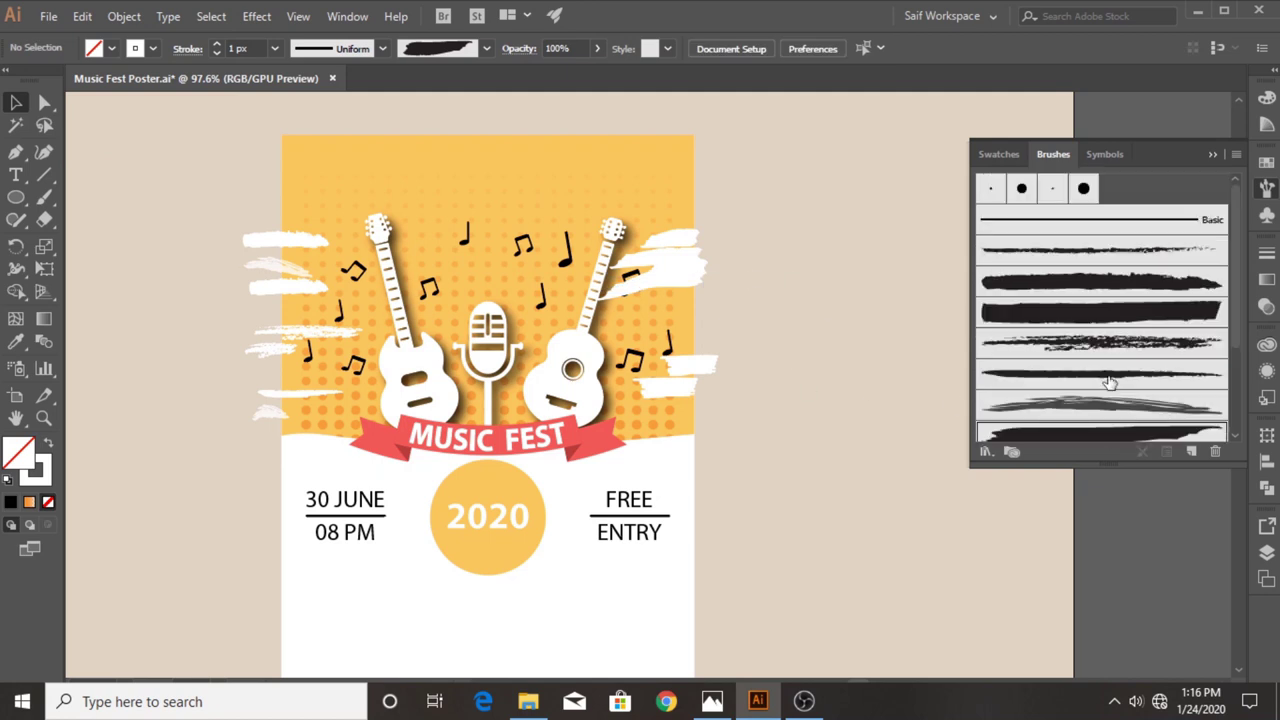
left_click(1267, 215)
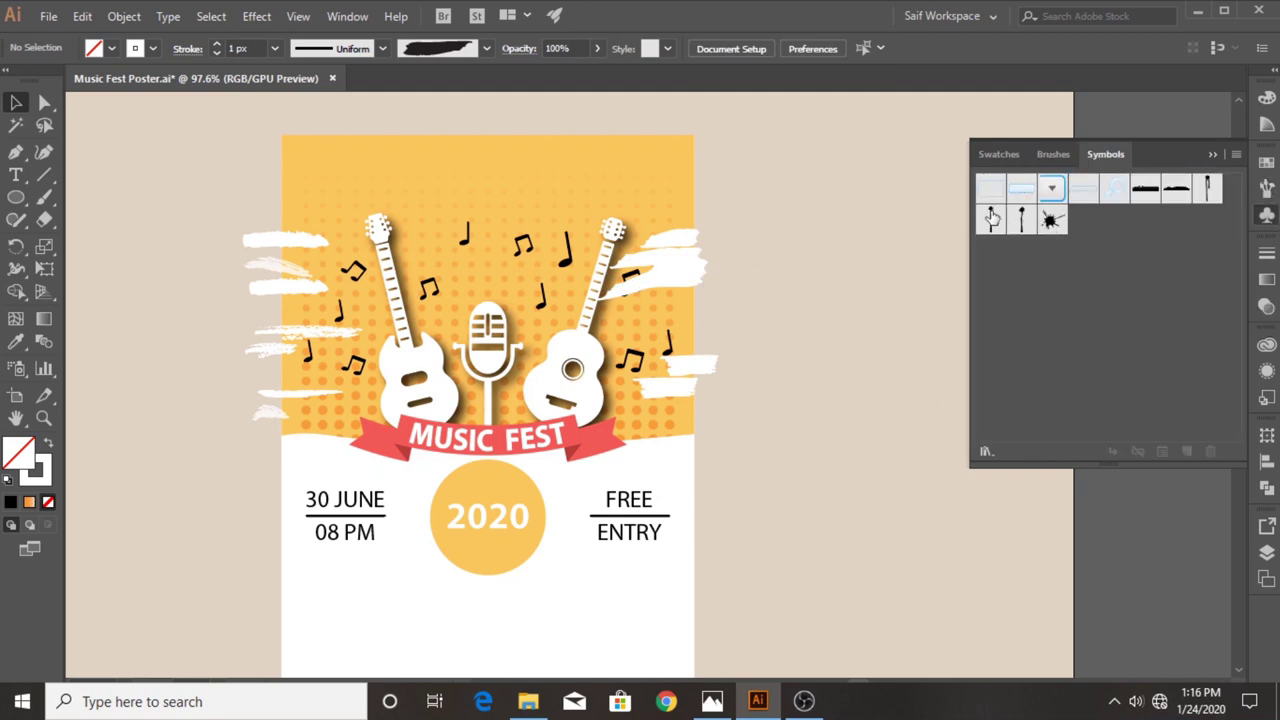
mouse_move(830, 263)
left_mouse_down()
mouse_move(830, 314)
mouse_move(829, 214)
mouse_move(862, 490)
mouse_move(853, 297)
left_mouse_up()
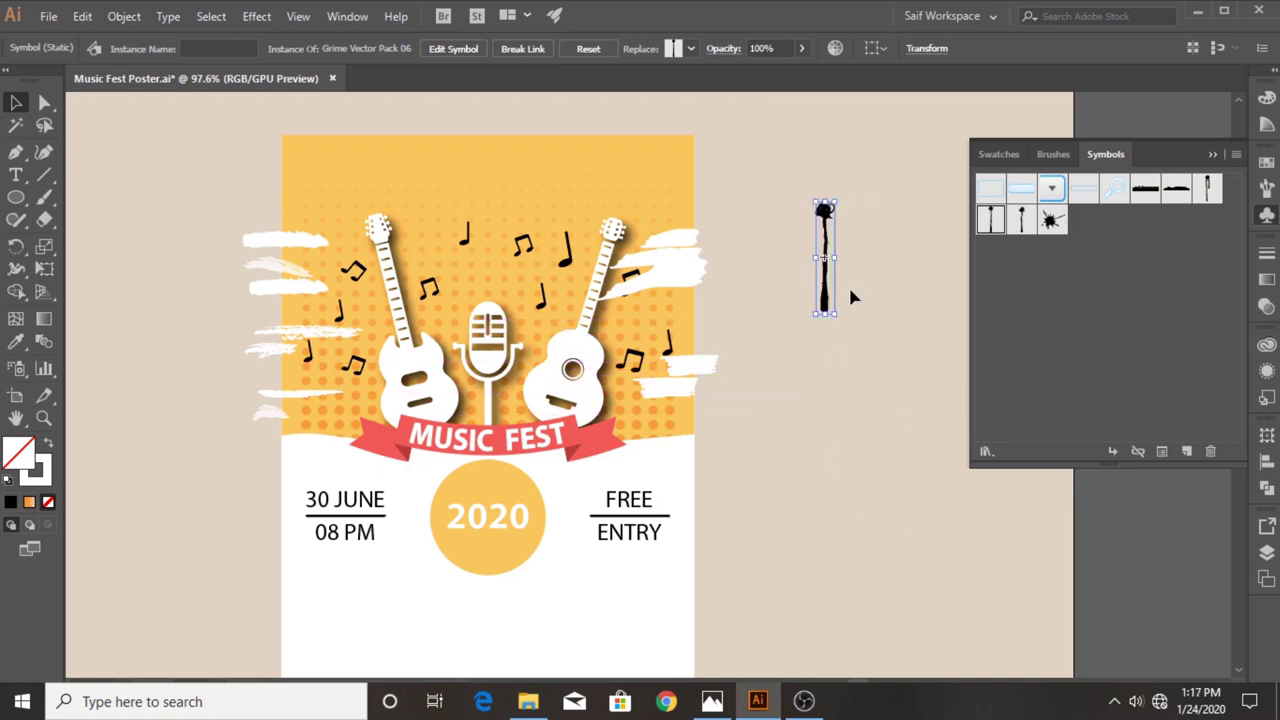
right_click(824, 242)
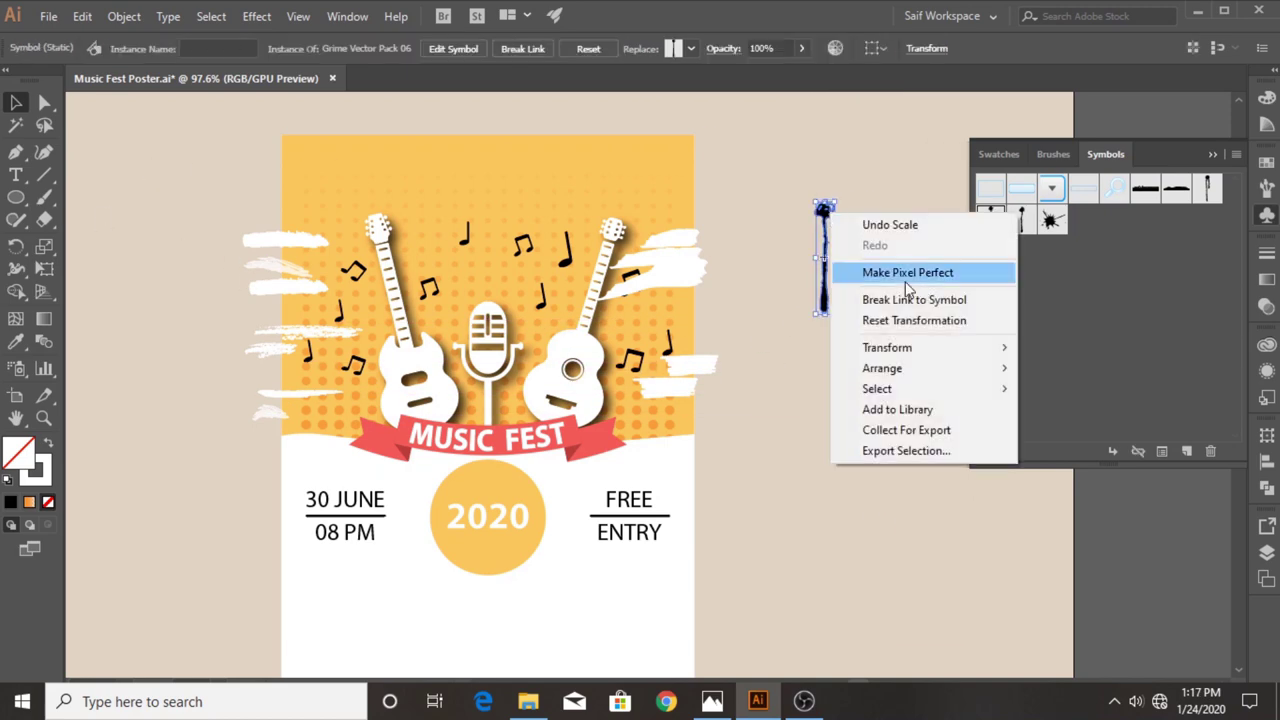
left_click(900, 292)
left_click(15, 341)
left_click(407, 347)
key("v")
mouse_move(822, 210)
left_mouse_down()
mouse_move(355, 153)
mouse_move(352, 168)
left_mouse_up()
left_click(880, 300)
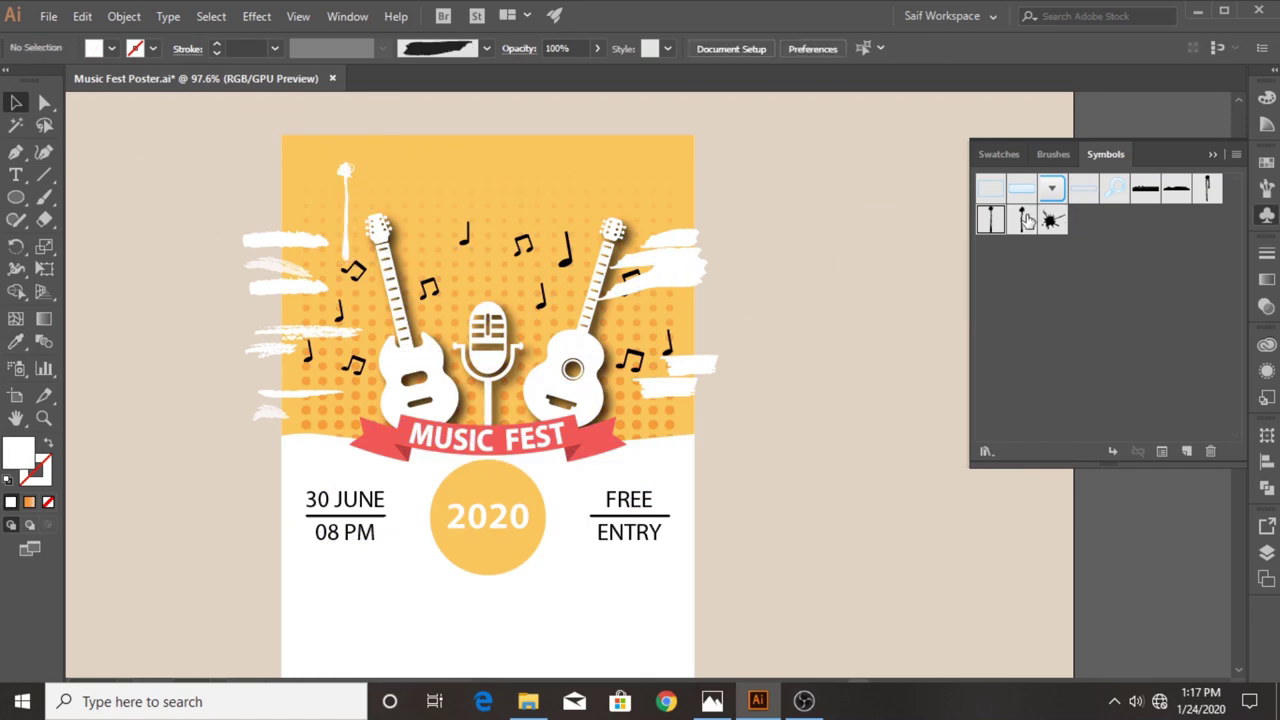
Add a second resized white drip on the poster top near the right guitar.
left_click_drag(840, 228, 842, 300)
left_click_drag(900, 537, 817, 371)
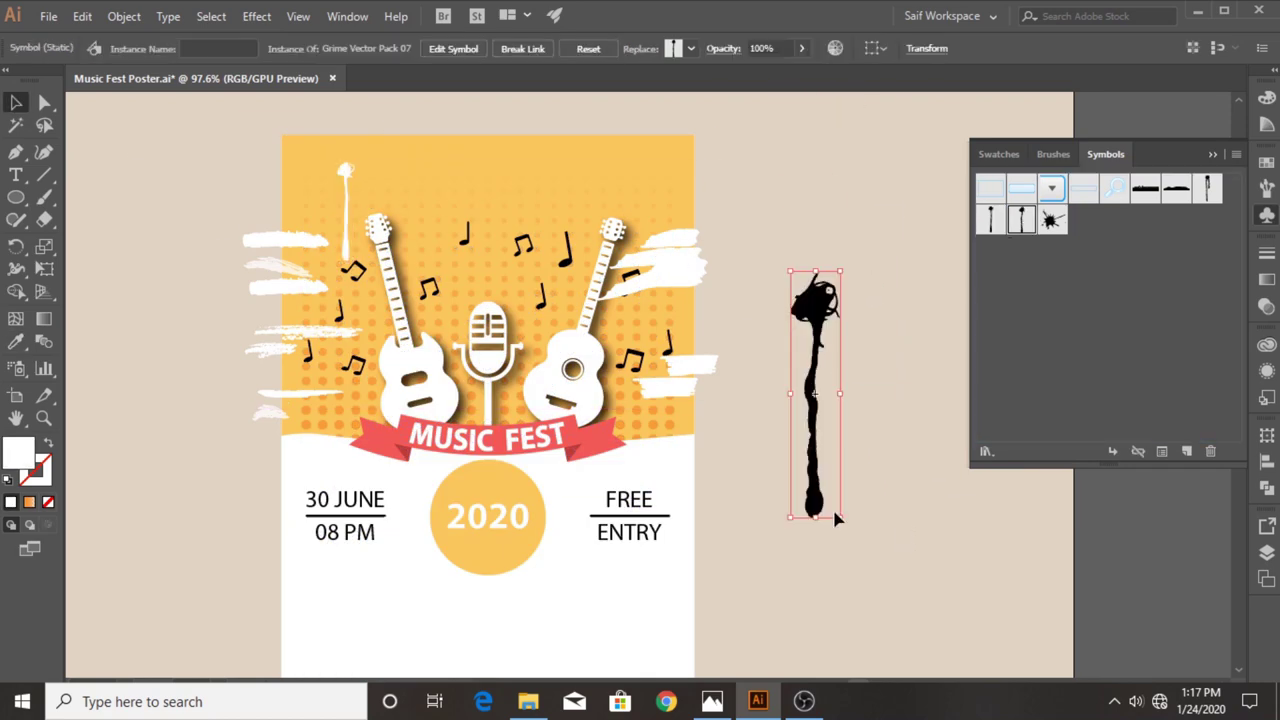
mouse_move(837, 517)
left_mouse_down()
mouse_move(812, 466)
mouse_move(826, 447)
left_mouse_up()
right_click(893, 293)
left_click(940, 380)
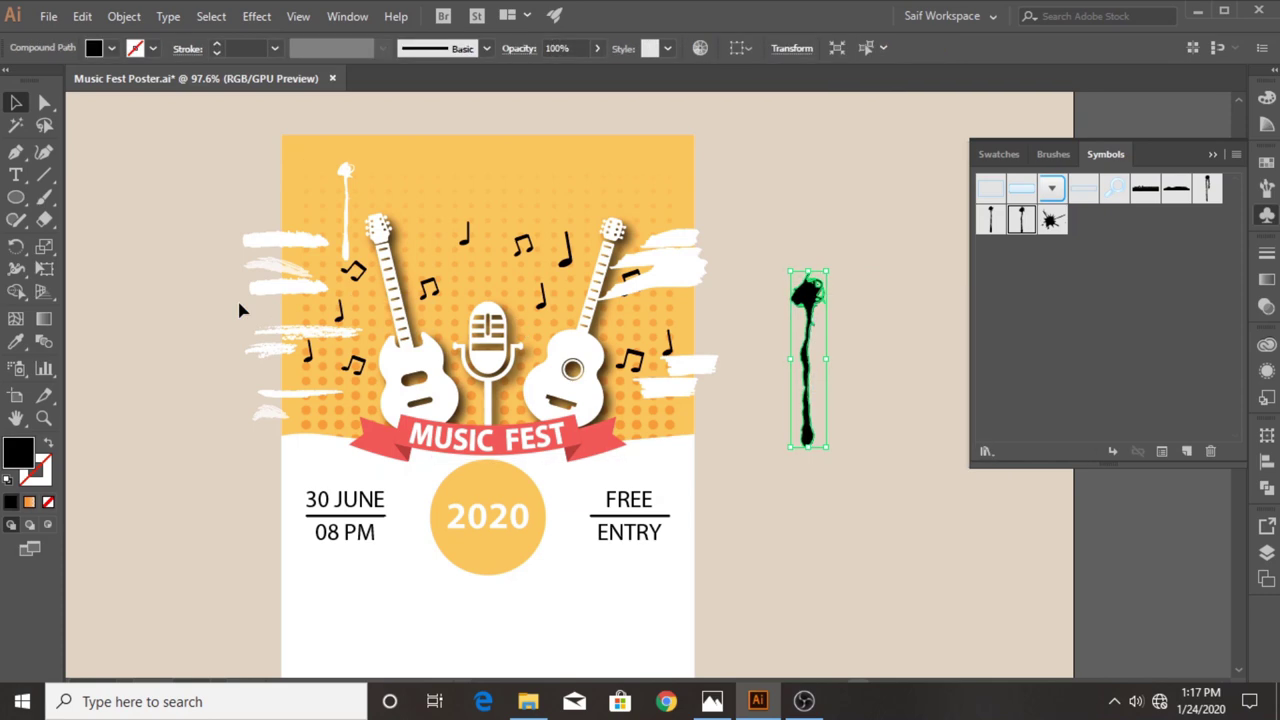
key("i")
left_click(471, 371)
key("v")
left_click_drag(810, 300, 514, 180)
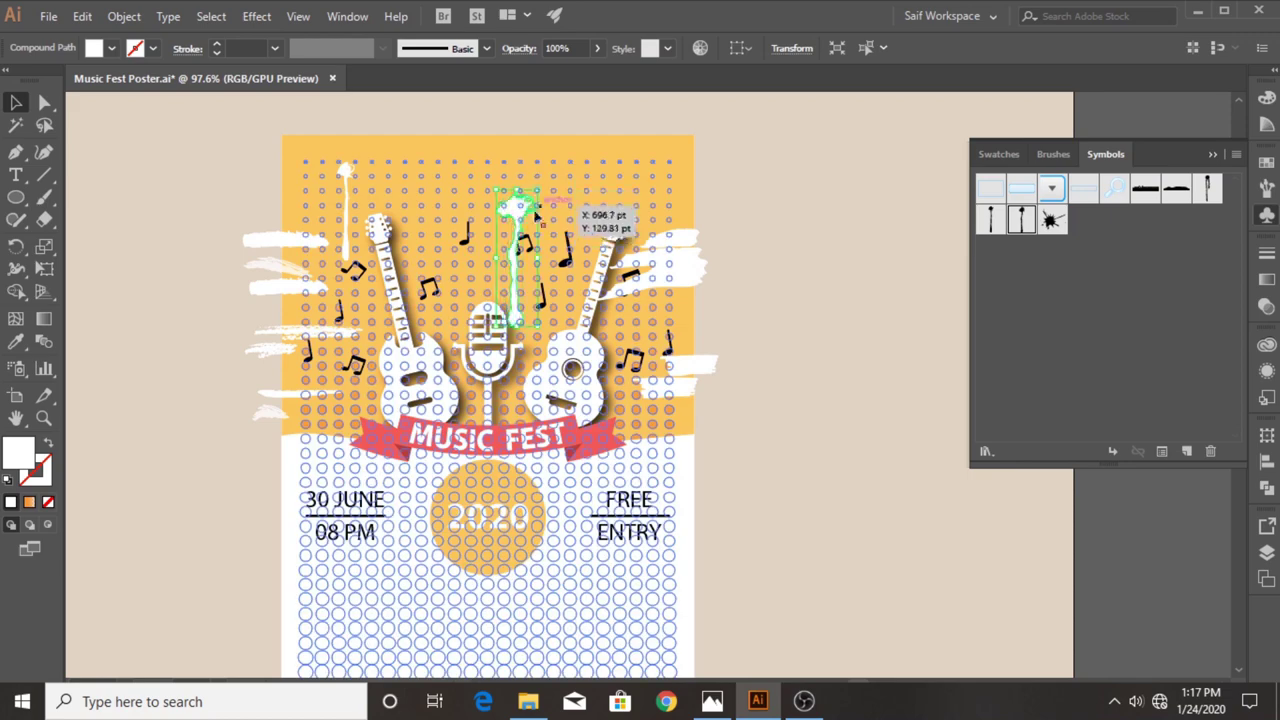
left_click_drag(507, 192, 538, 157)
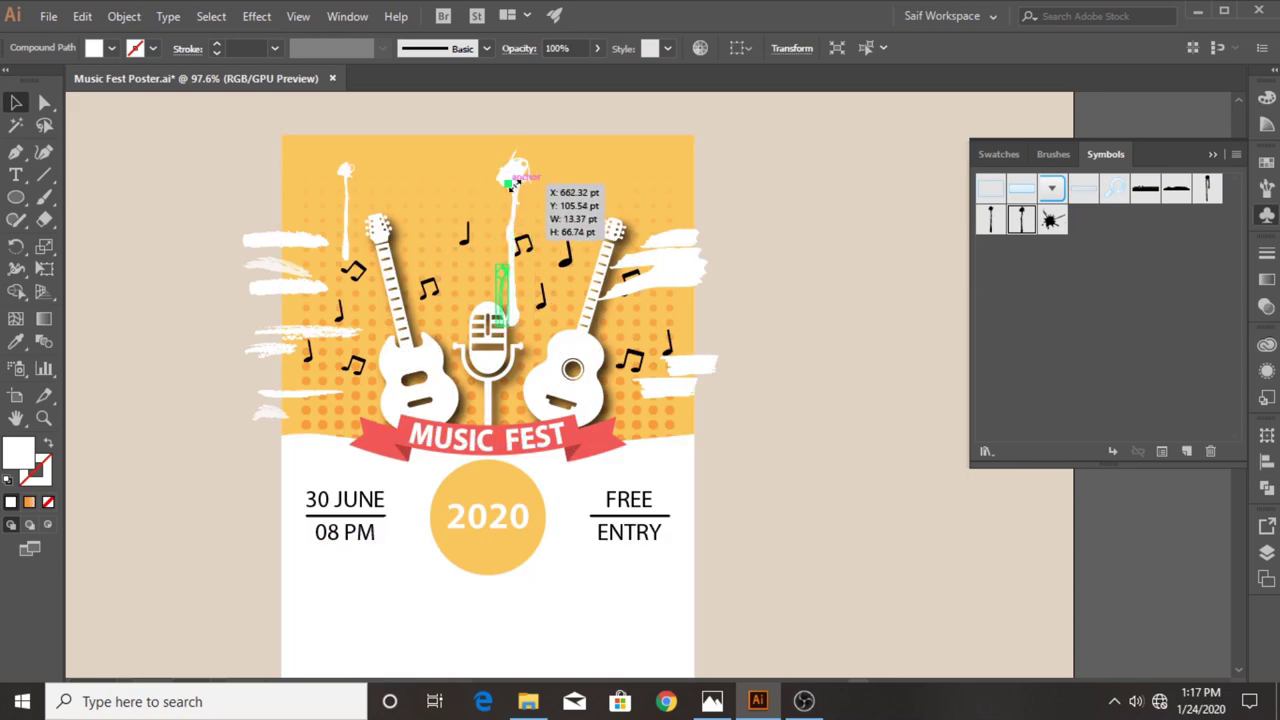
left_click_drag(513, 250, 550, 215)
left_click(779, 267)
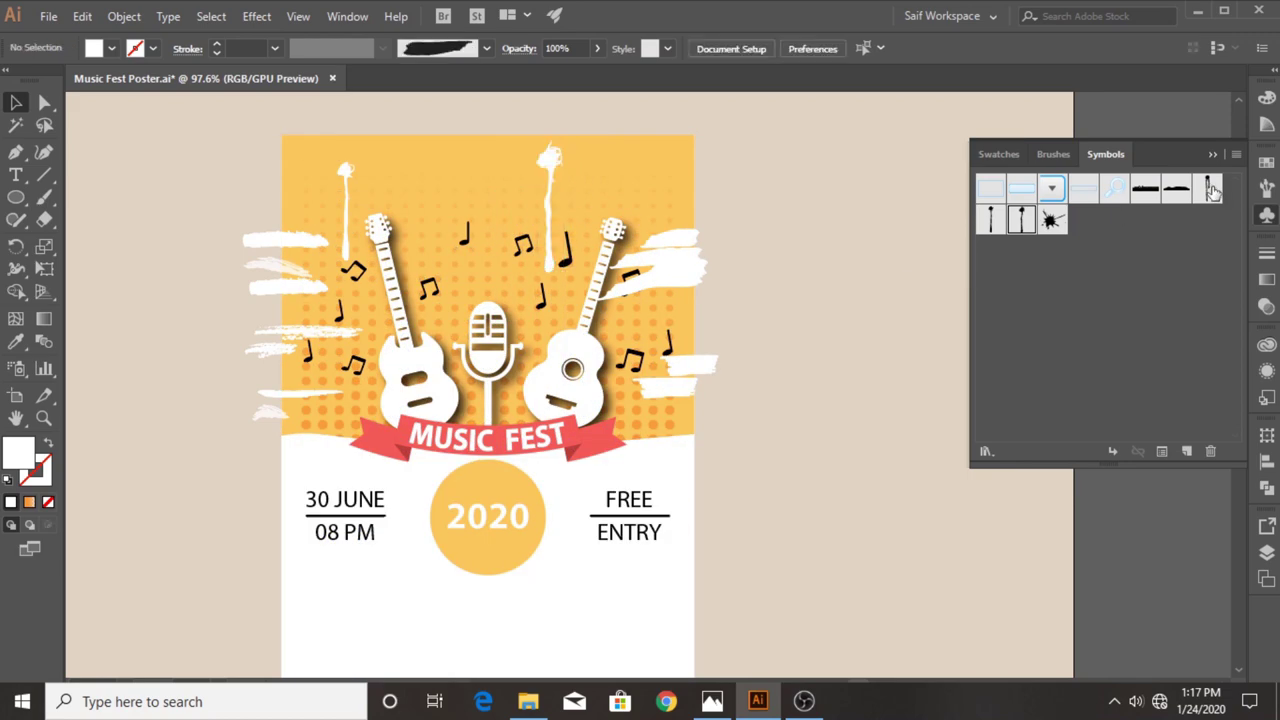
Add a tall drip, scaled down, unlinked and coloured white, along the poster top.
left_click_drag(1207, 188, 790, 350)
mouse_move(773, 440)
left_mouse_down()
mouse_move(743, 165)
mouse_move(797, 360)
left_mouse_up()
right_click(794, 333)
left_click(840, 410)
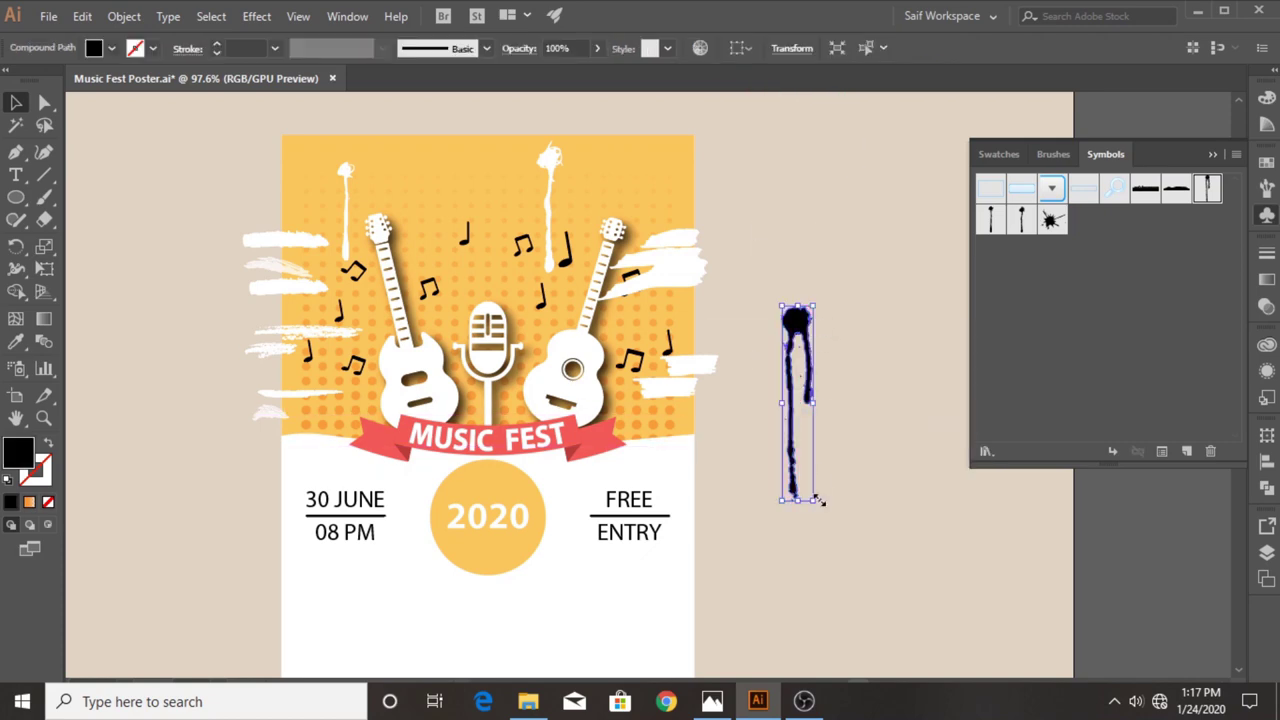
left_click_drag(818, 500, 801, 410)
left_click(16, 341)
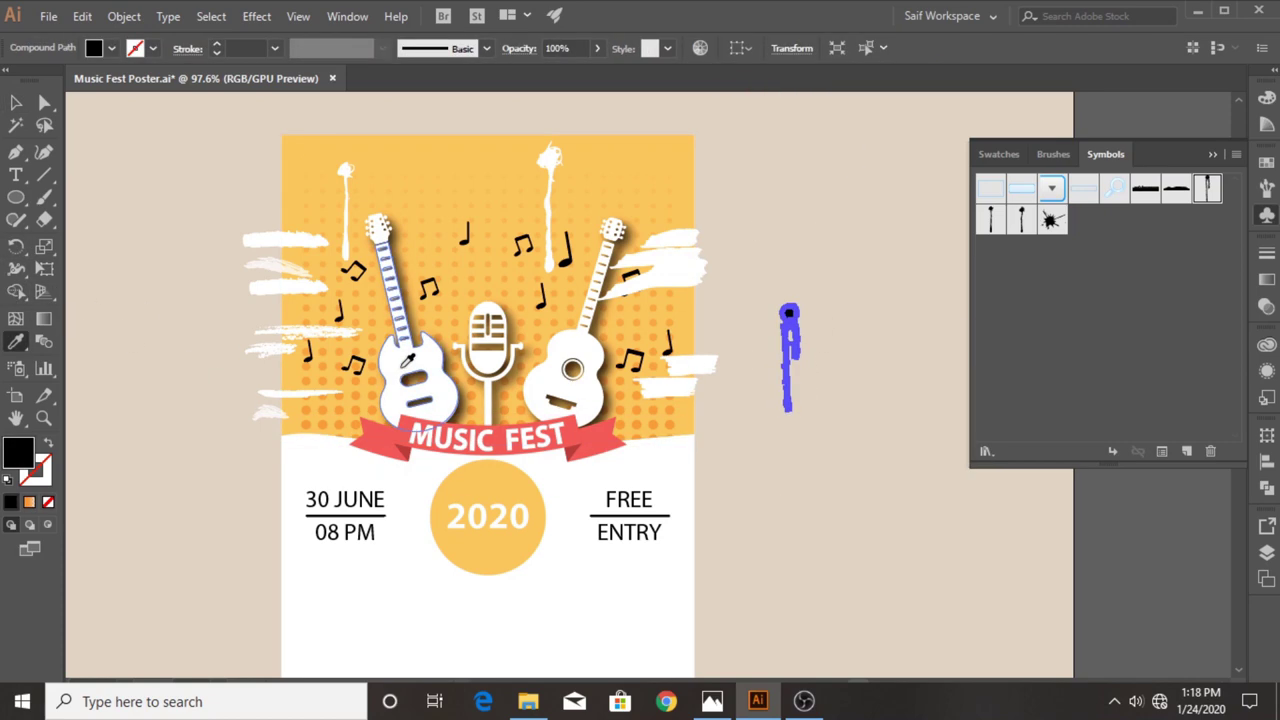
left_click(405, 380)
key("v")
left_click_drag(800, 326, 643, 158)
Place a splat symbol, unlink it, colour it white and move it to the top-left.
left_click_drag(1051, 219, 815, 296)
right_click(815, 296)
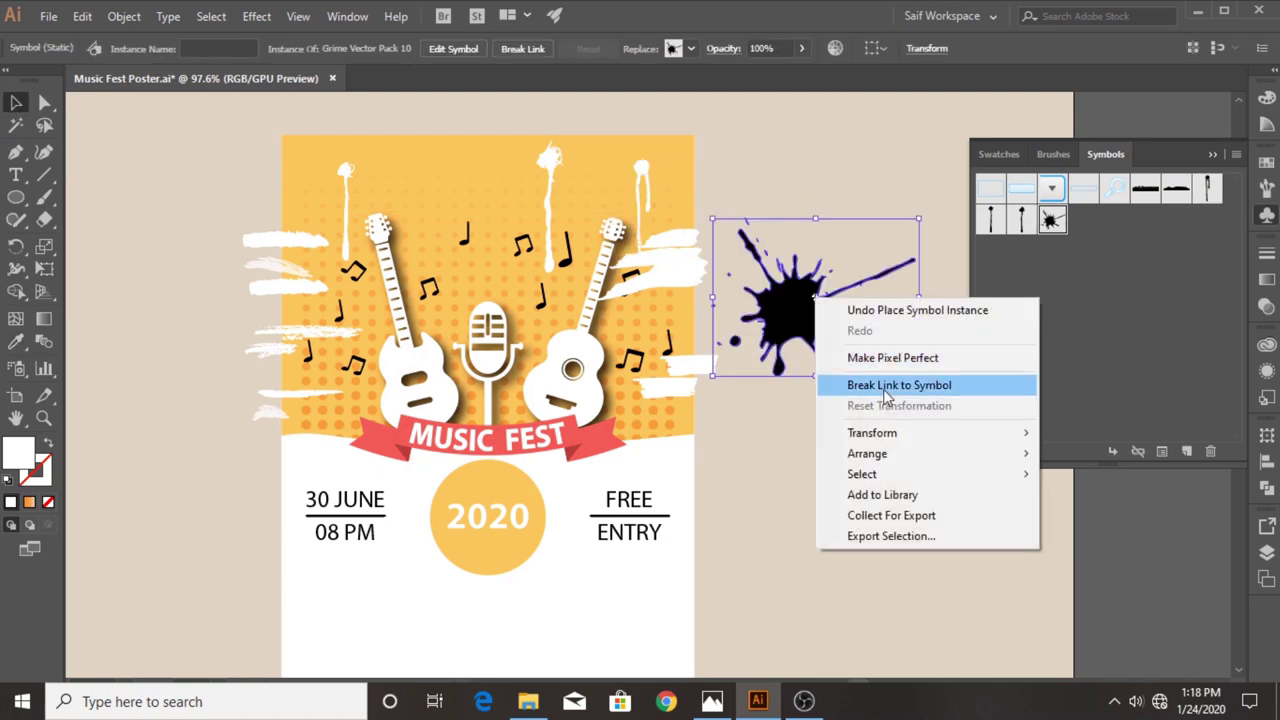
left_click(914, 392)
left_click(837, 443)
left_click_drag(837, 443, 745, 268)
key("i")
left_click(375, 330)
key("v")
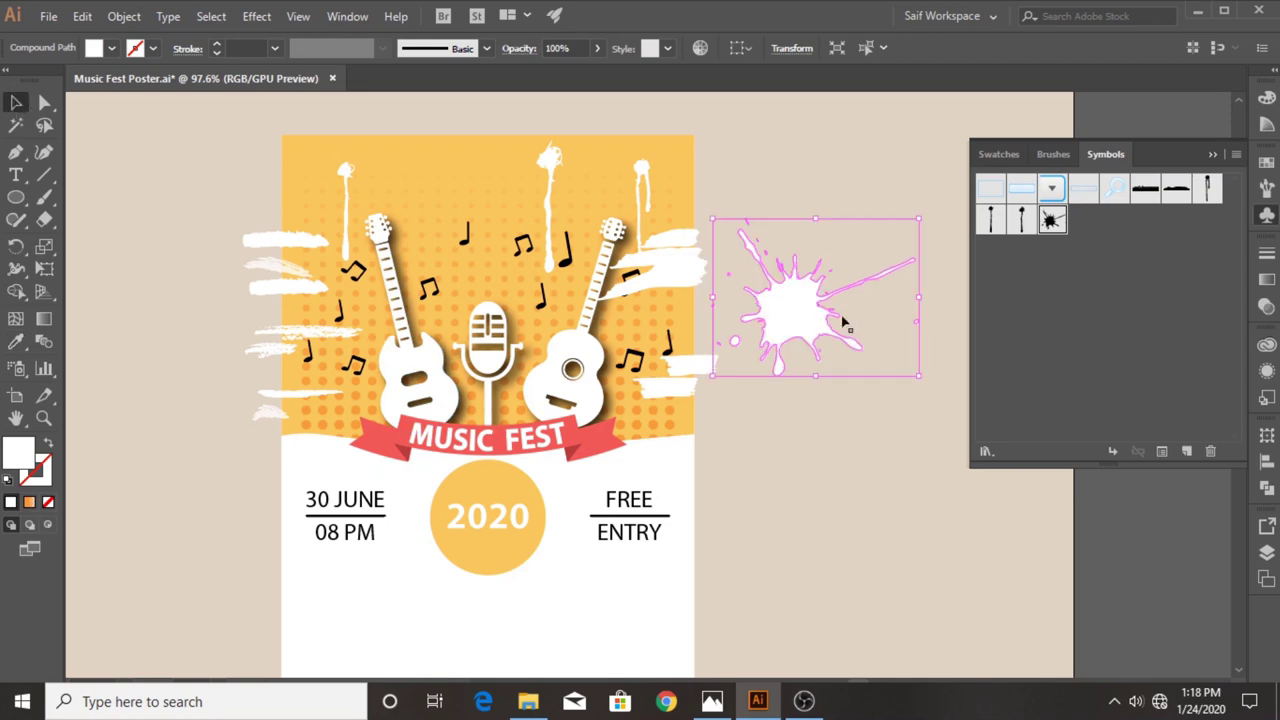
mouse_move(843, 320)
left_mouse_down()
mouse_move(385, 228)
mouse_move(440, 212)
left_mouse_up()
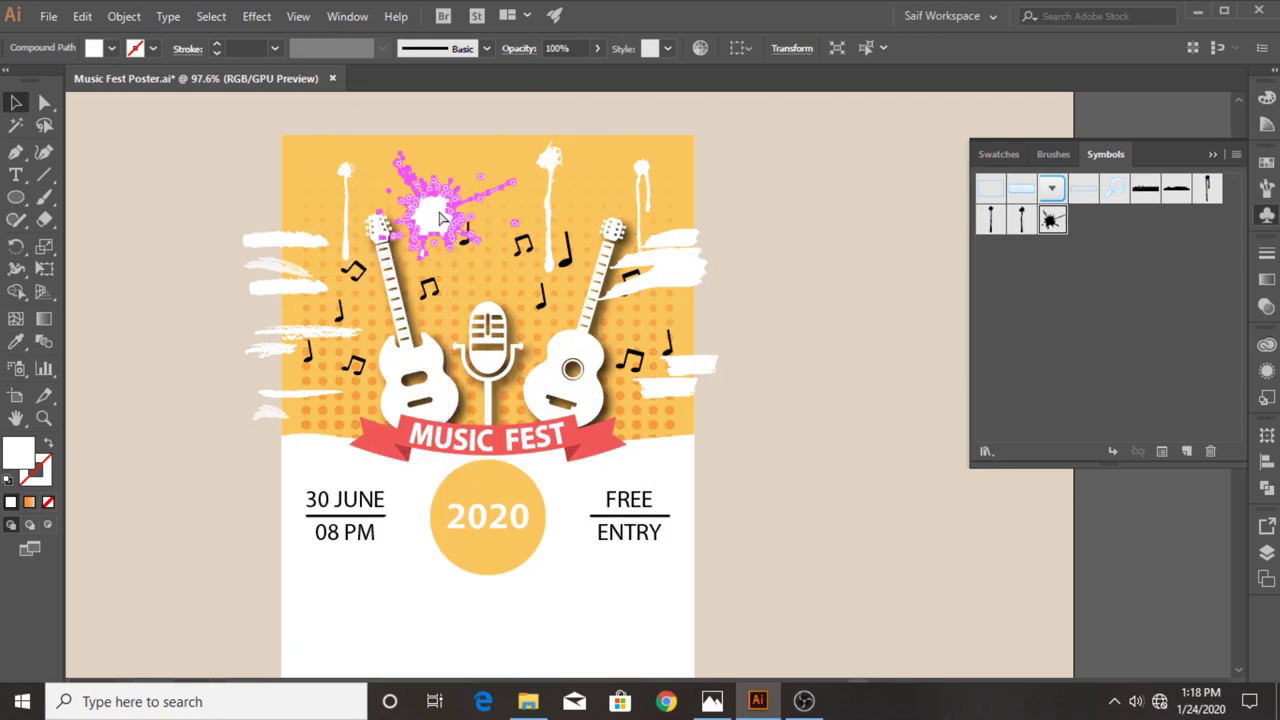
left_click(500, 127)
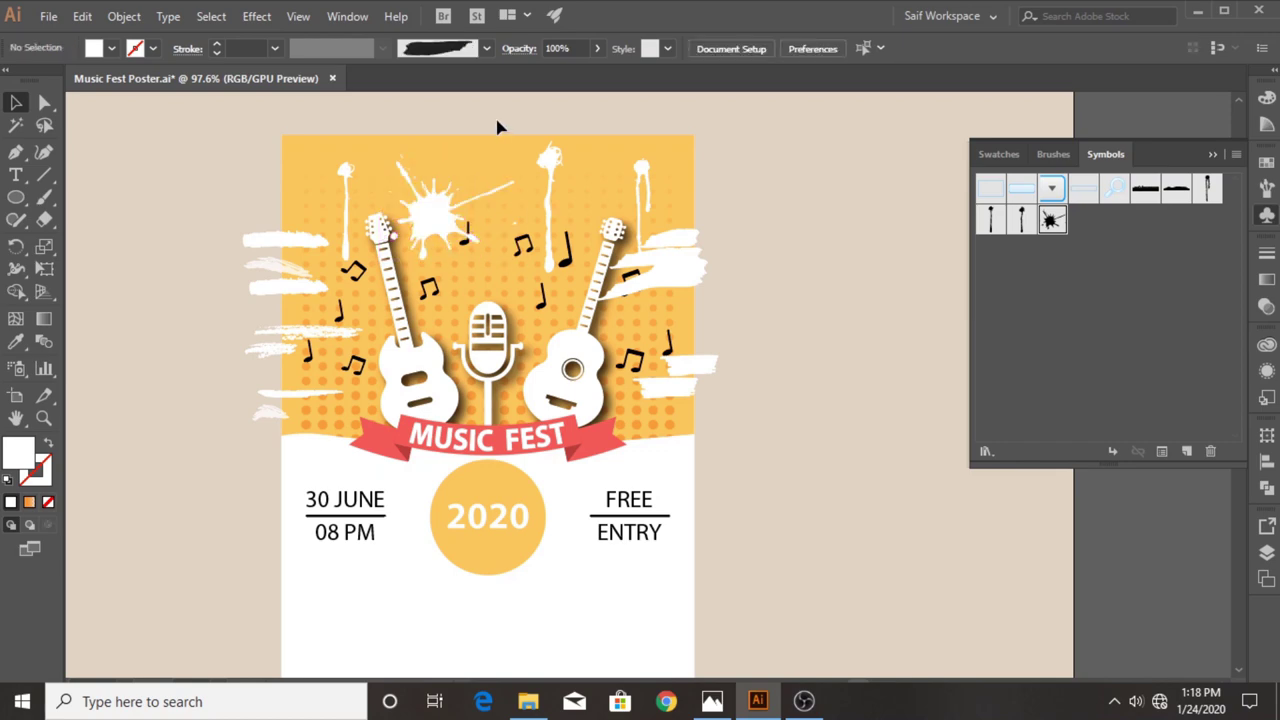
Bring the music note back in front of the drips.
right_click(462, 244)
mouse_move(515, 536)
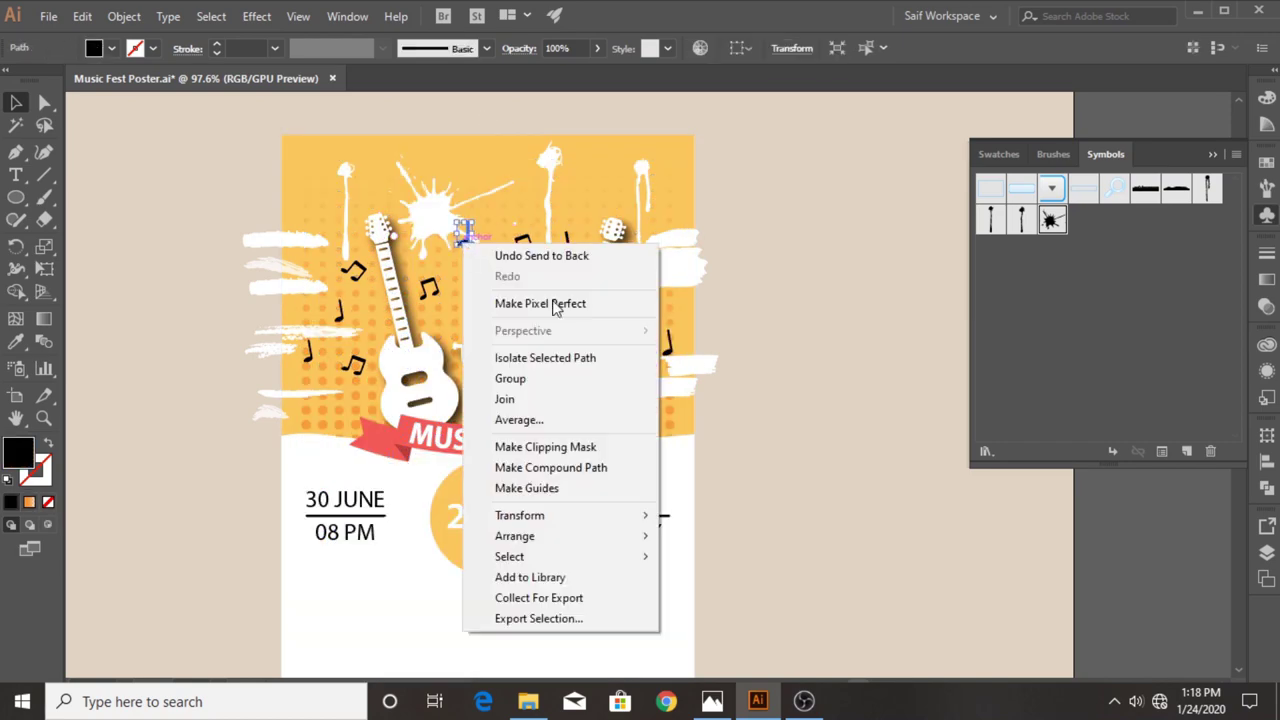
left_click(722, 556)
left_click(724, 228)
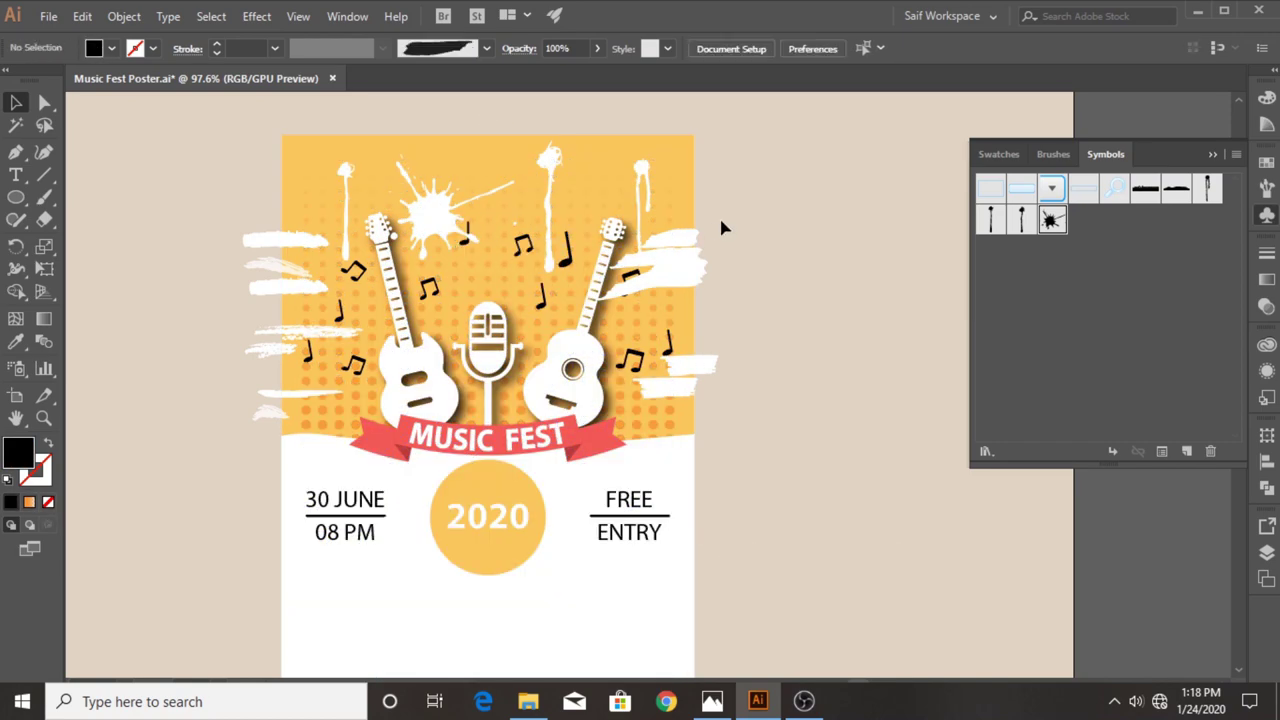
Move the white splat to a new spot along the poster top.
left_click_drag(578, 230, 443, 214)
left_click(762, 172)
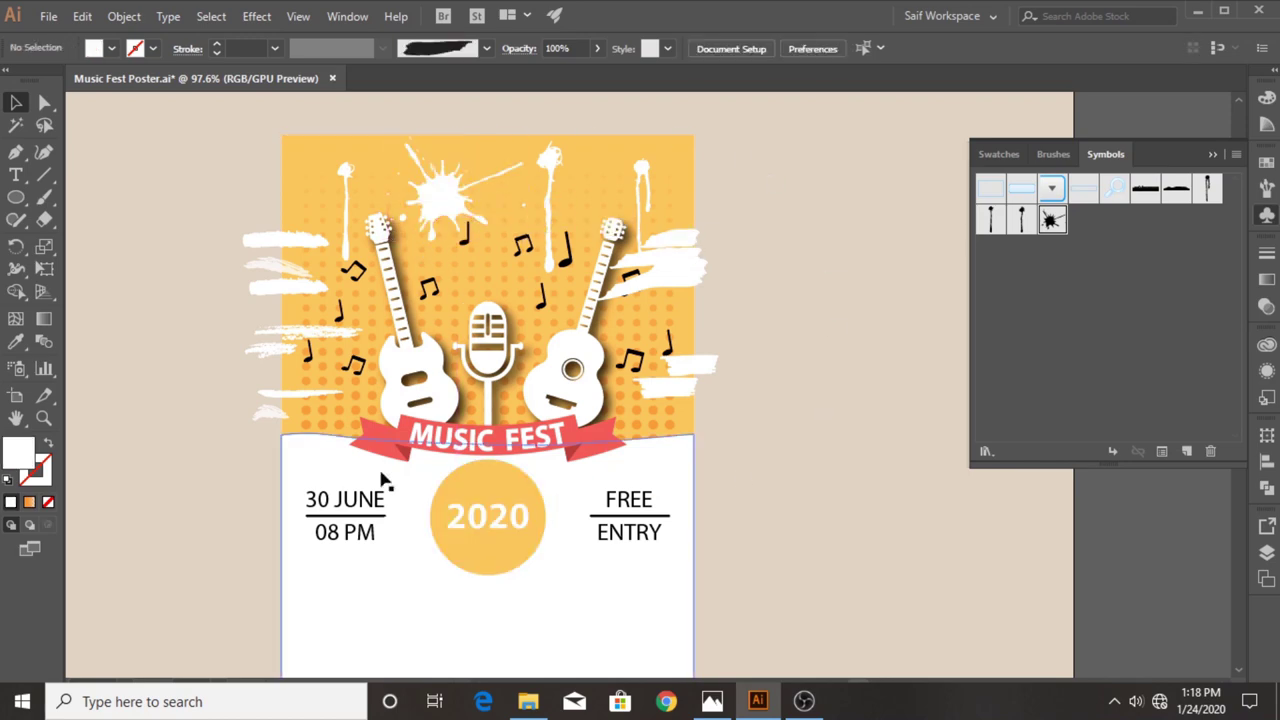
scroll(520, 445, "down", 2)
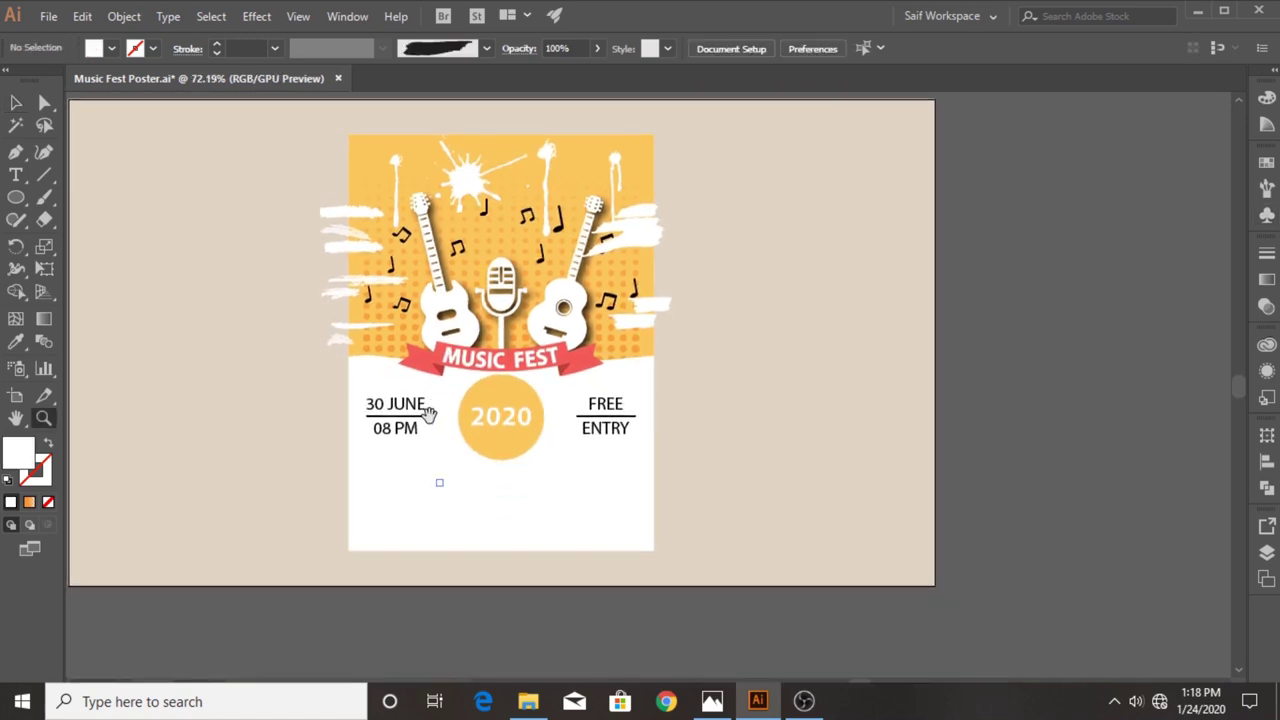
scroll(430, 418, "down", 2)
key("ctrl+a")
left_click(716, 536)
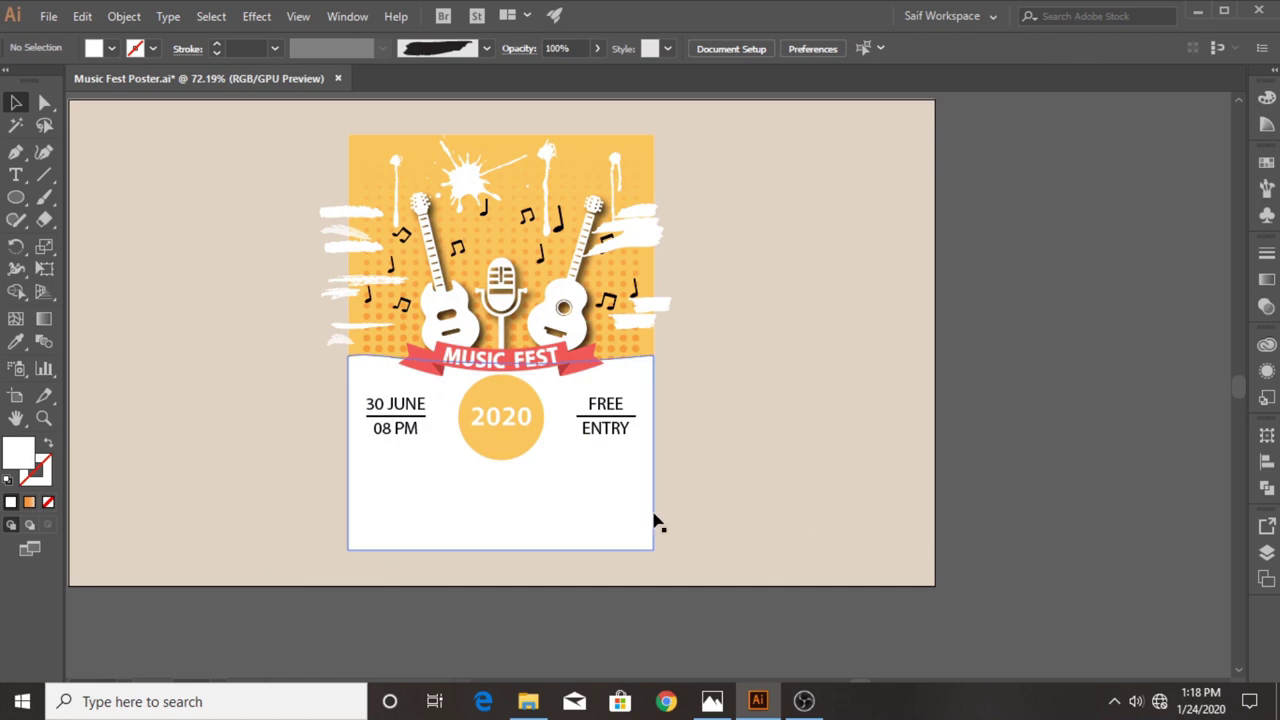
Draw a new rectangle to the right of the poster and select it.
left_click_drag(655, 520, 640, 512)
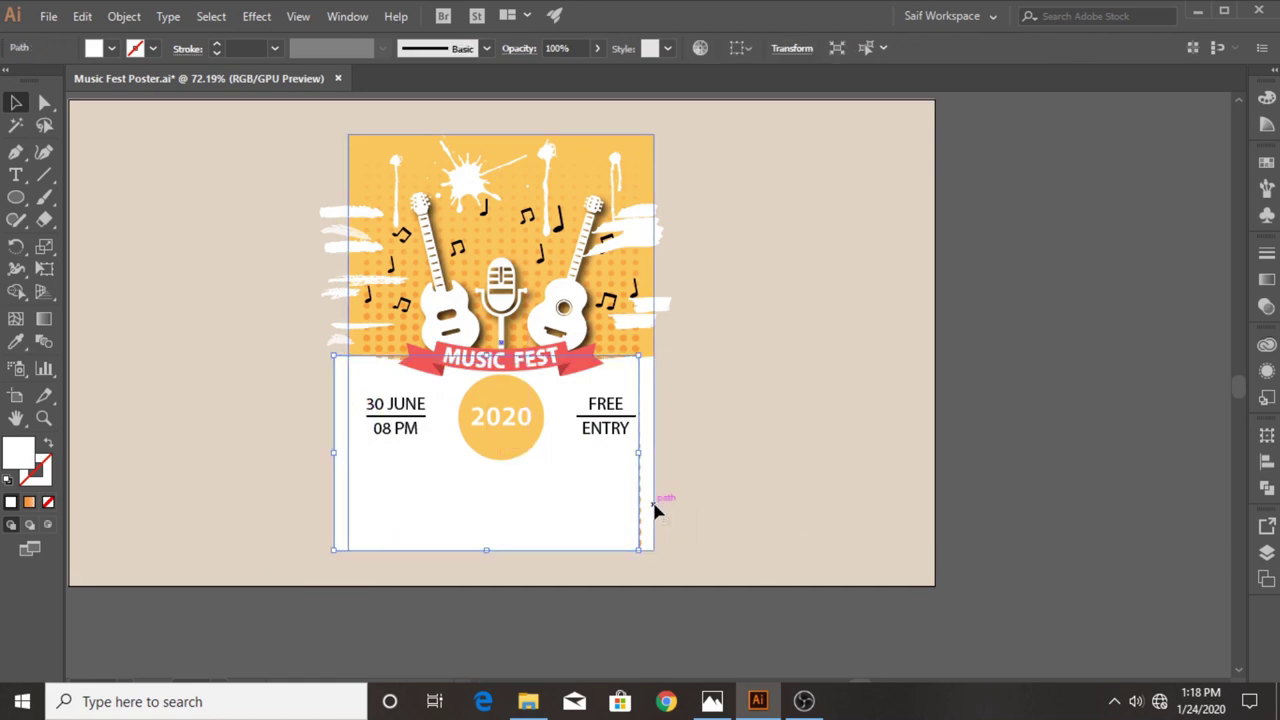
left_click_drag(788, 157, 1094, 571)
left_click(520, 509)
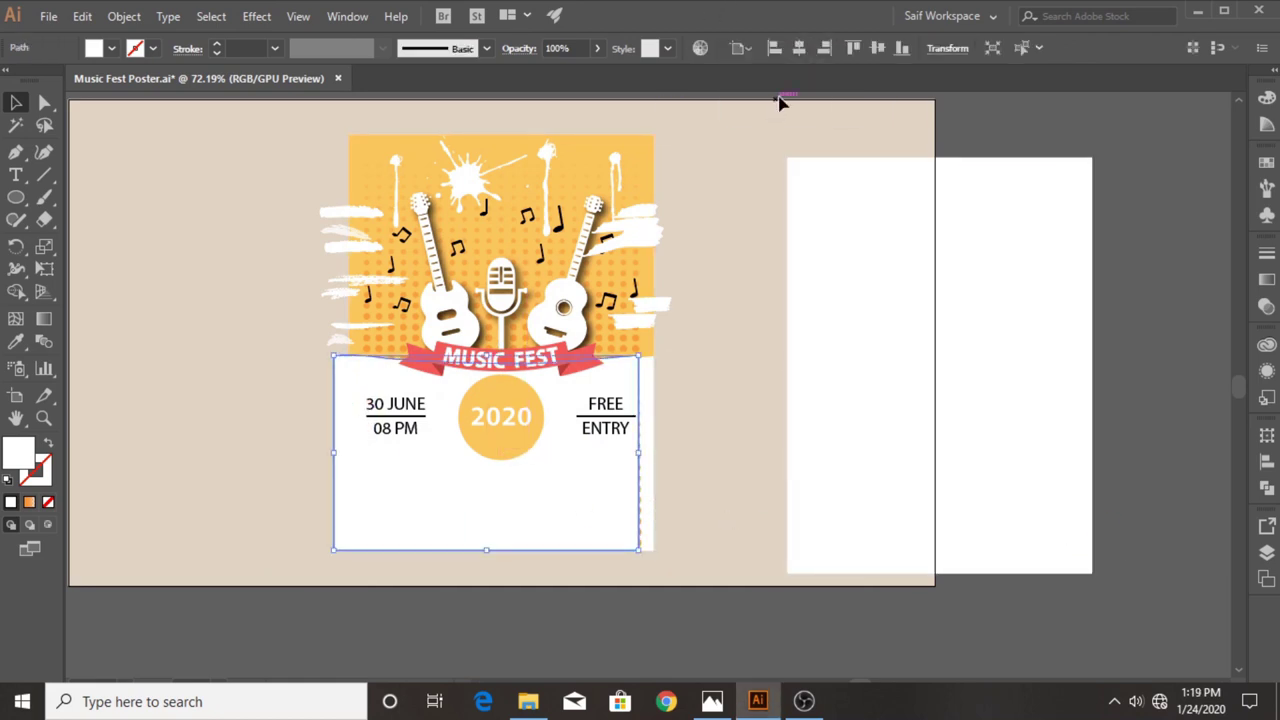
key("ctrl+z")
left_click(830, 312)
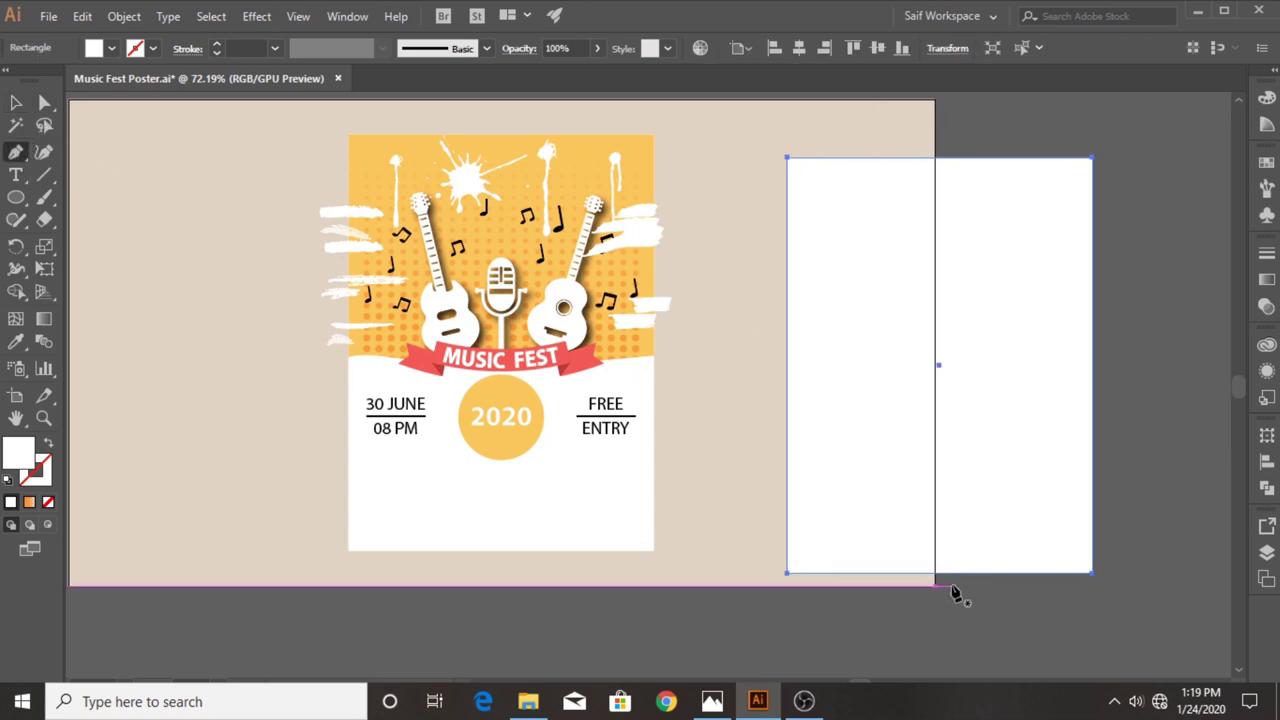
Add a middle anchor to the bottom edge, nudge it down and round it into a shallow curve.
left_click(940, 577)
key("a")
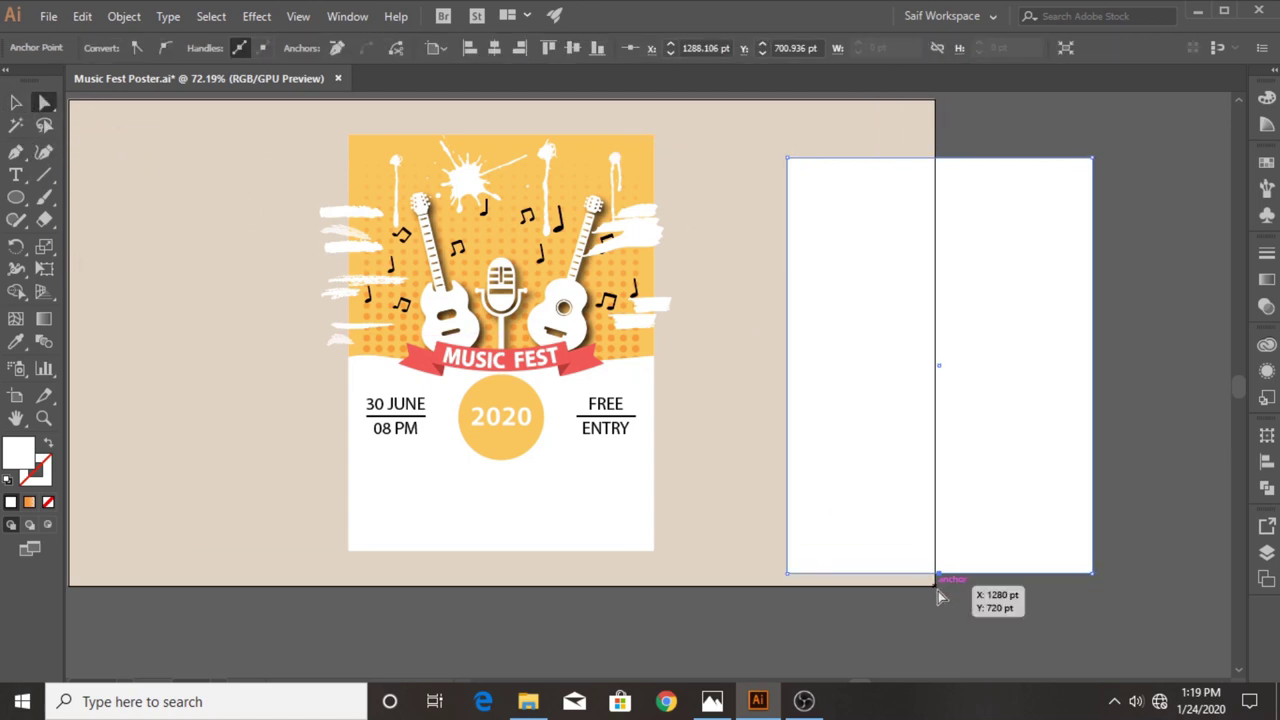
left_click_drag(1126, 610, 1124, 610)
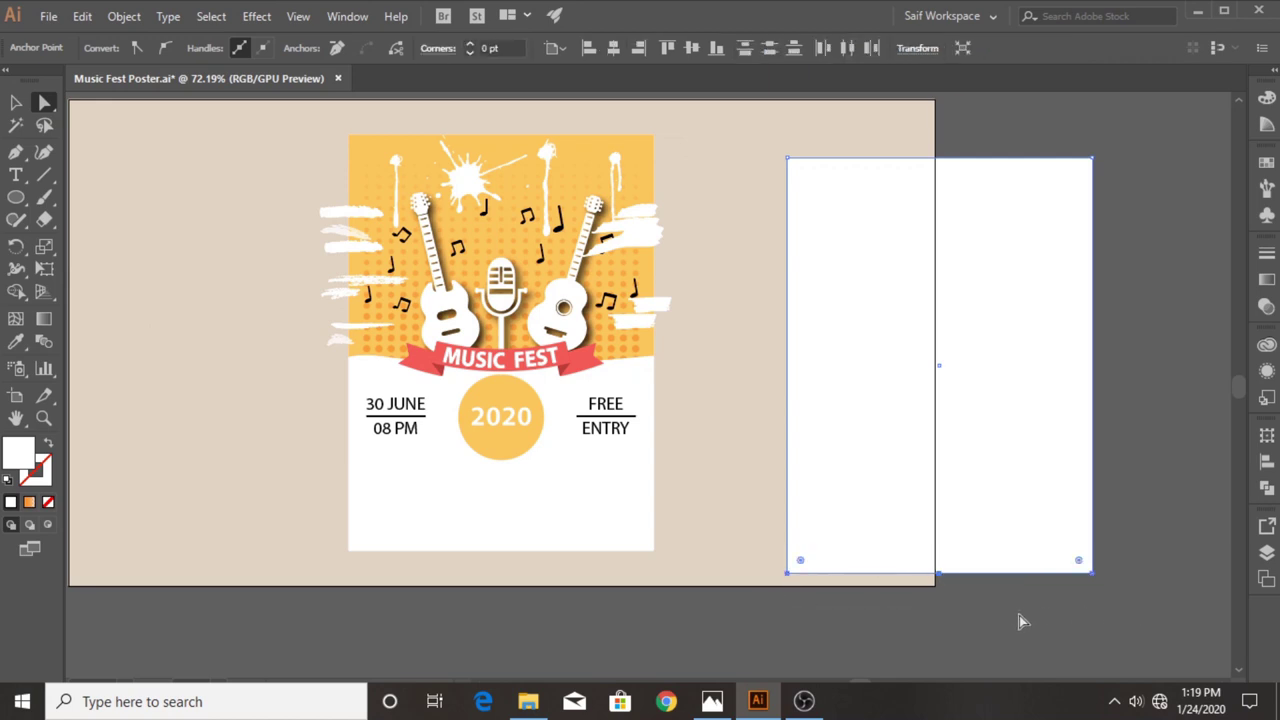
key("Down")
key("Down")
key("Down")
key("Down")
key("Down")
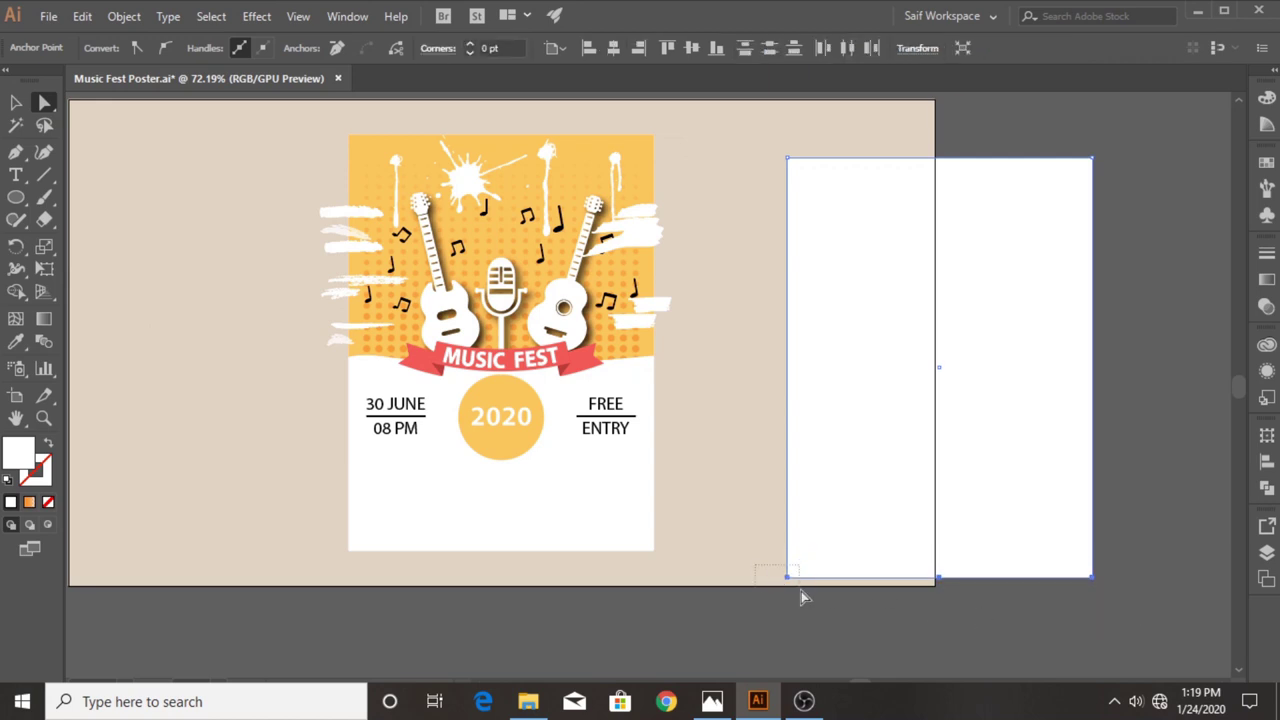
left_click(1114, 580)
left_click_drag(737, 558, 803, 601)
key("Down")
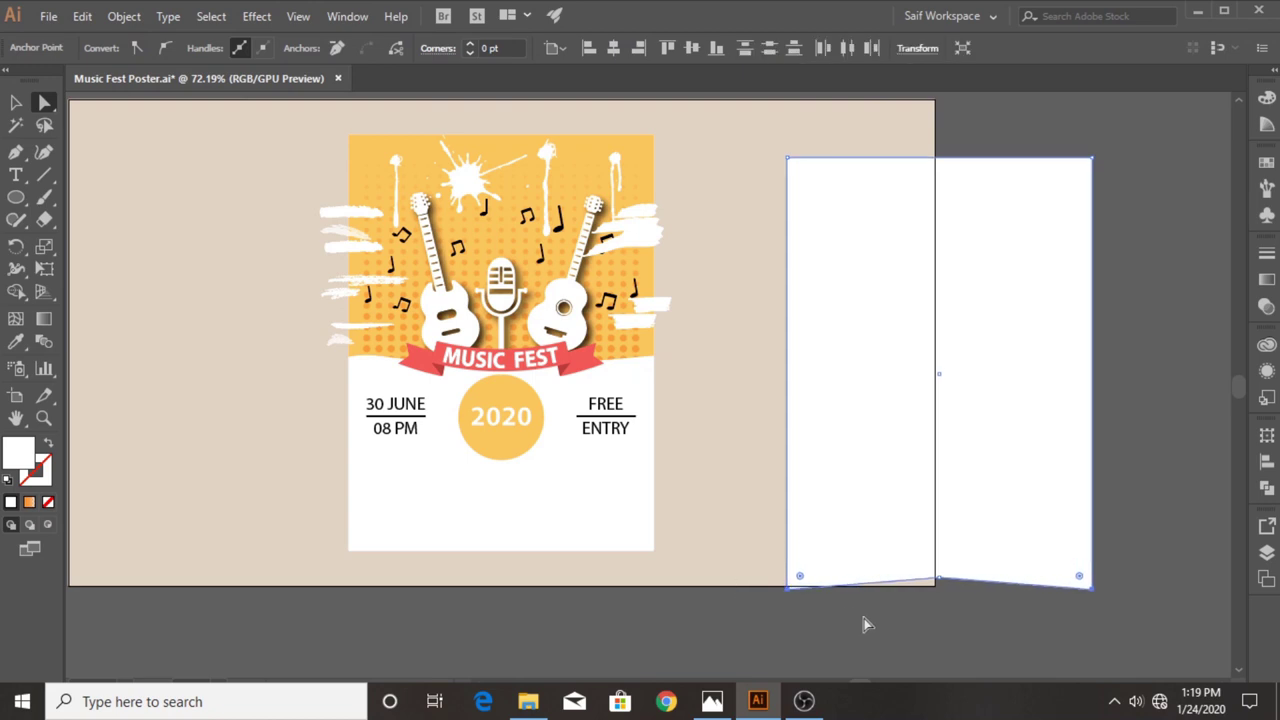
mouse_move(897, 518)
left_mouse_down()
mouse_move(942, 643)
mouse_move(936, 539)
left_mouse_up()
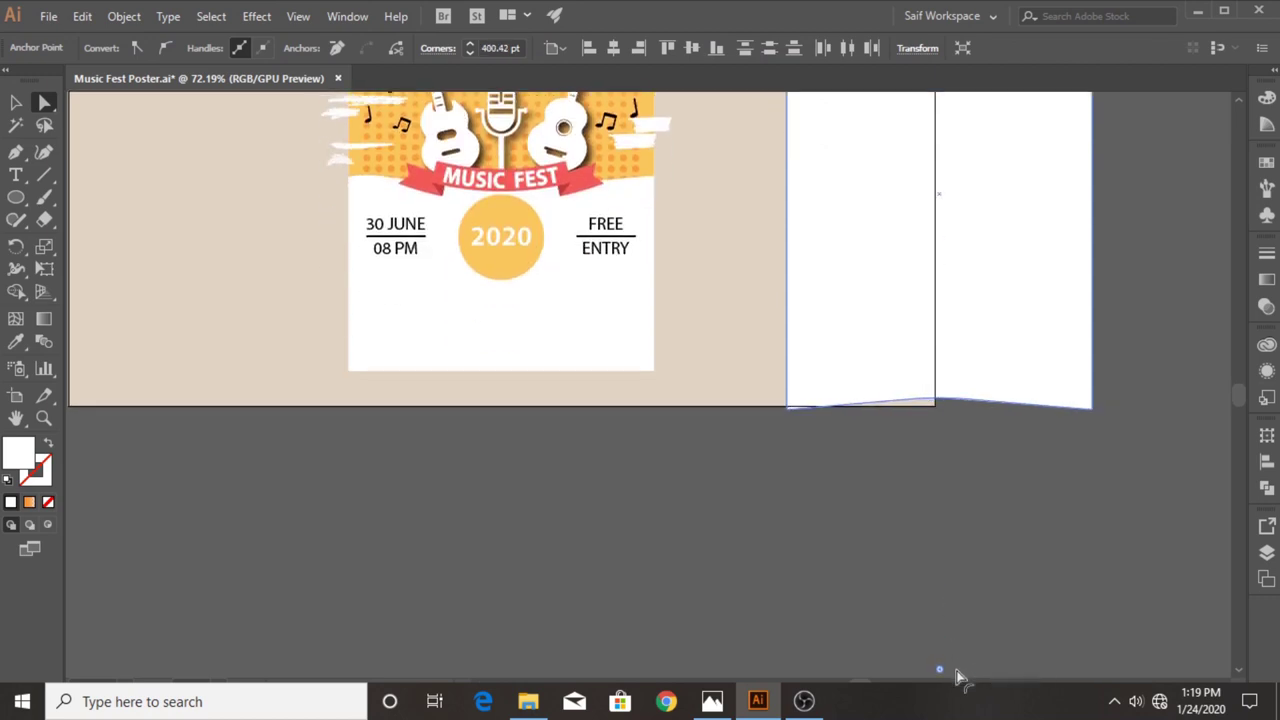
scroll(826, 474, "up", 5)
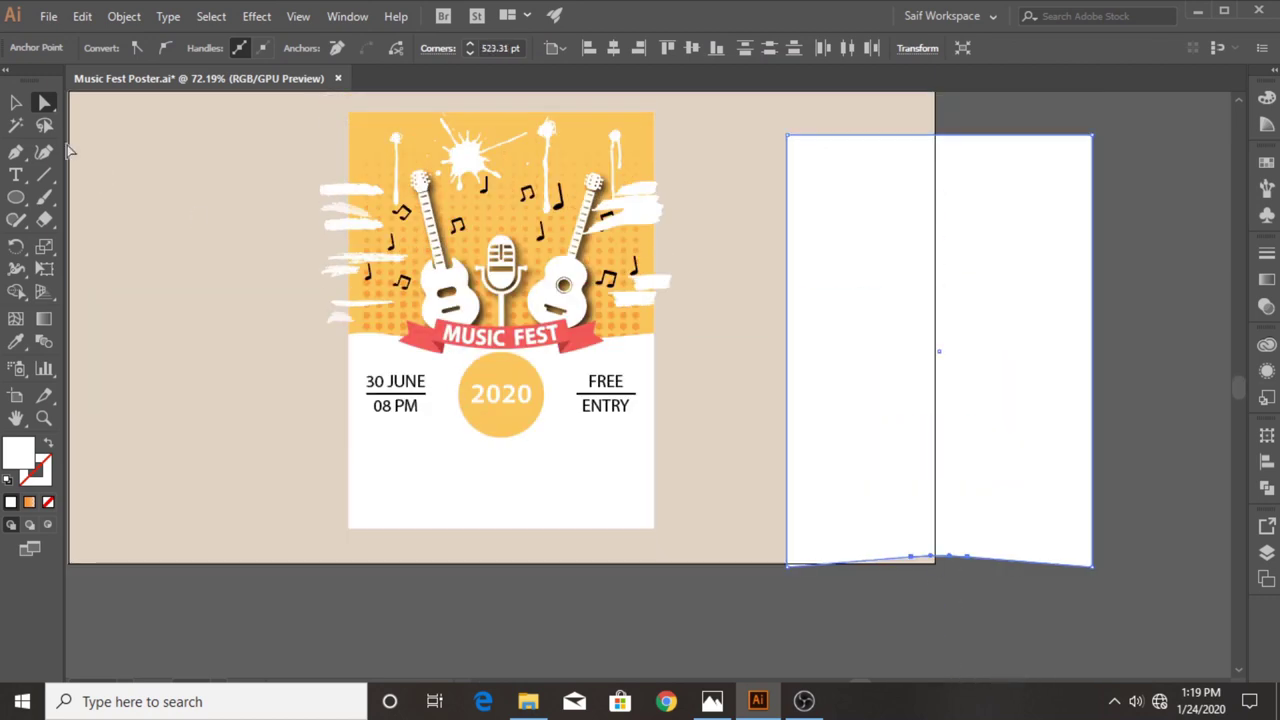
Fill the curved shape black and set its opacity to 20%.
key("v")
left_click(112, 48)
left_click(62, 80)
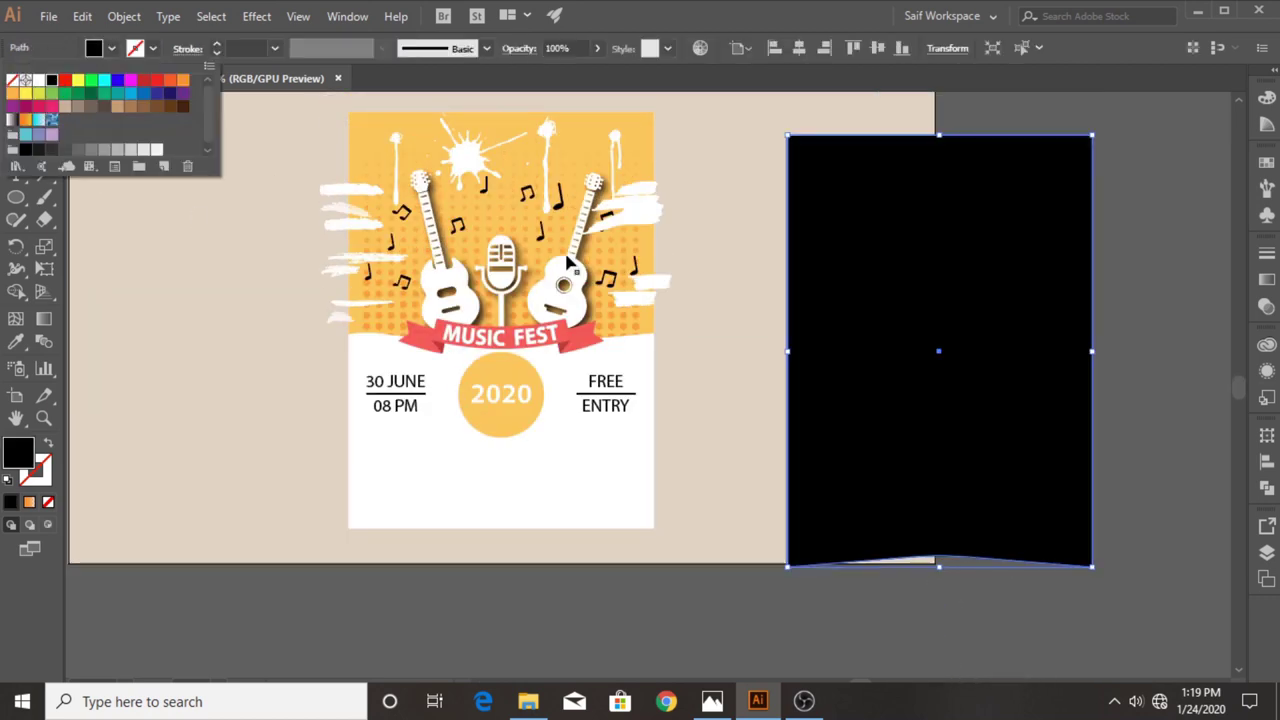
left_click(1267, 308)
left_click(1135, 270)
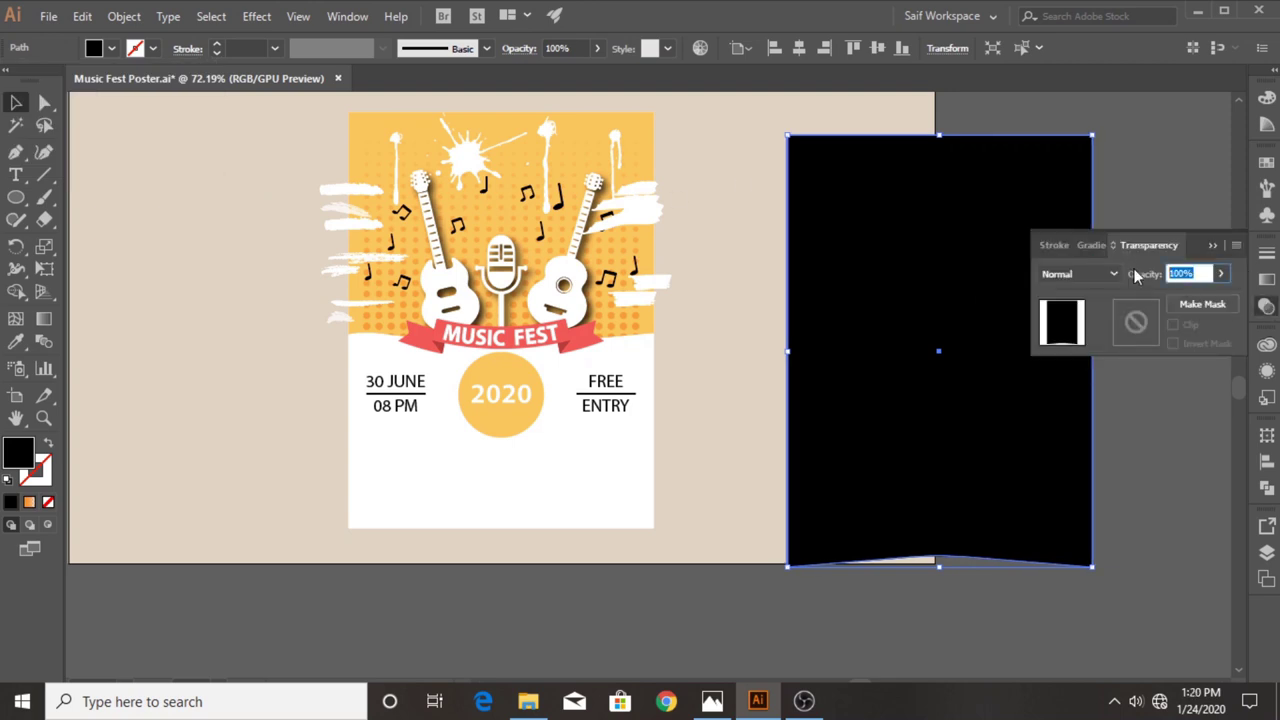
type("20")
key("Return")
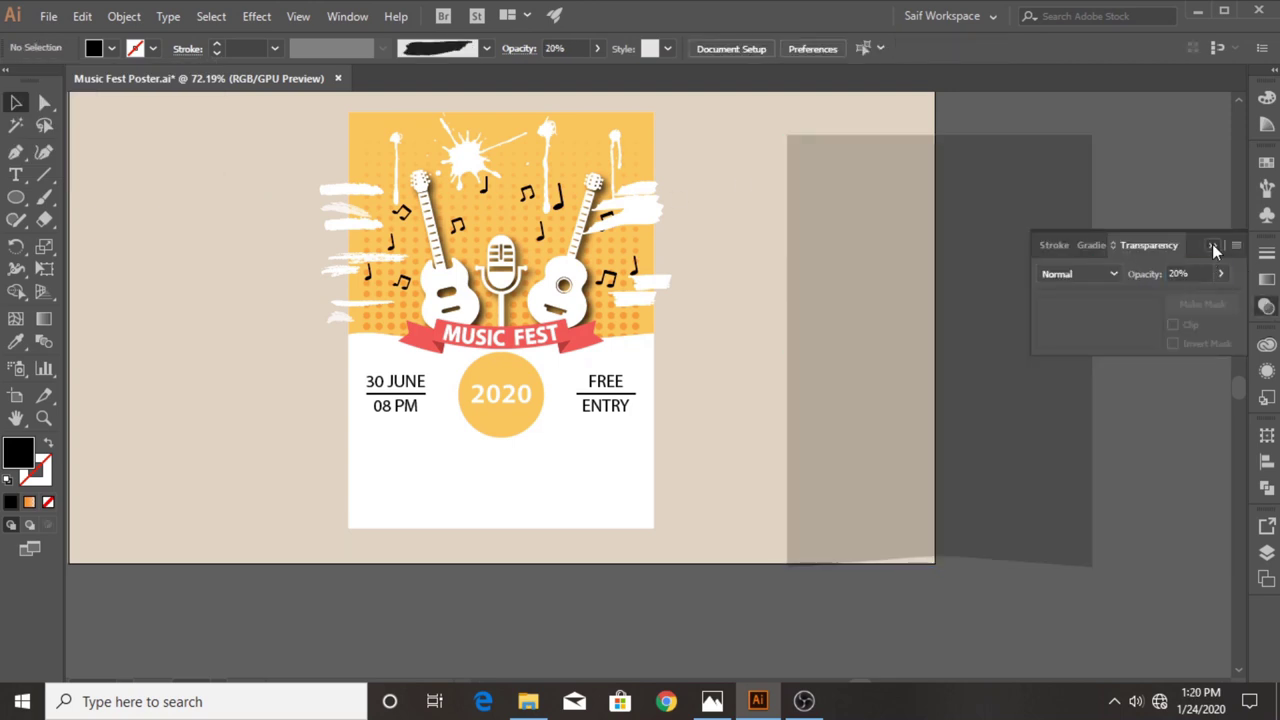
left_click(1212, 244)
Centre the shape horizontally under the poster and apply a 4.3 radius Gaussian Blur.
left_click_drag(914, 336, 874, 329)
left_click(801, 48)
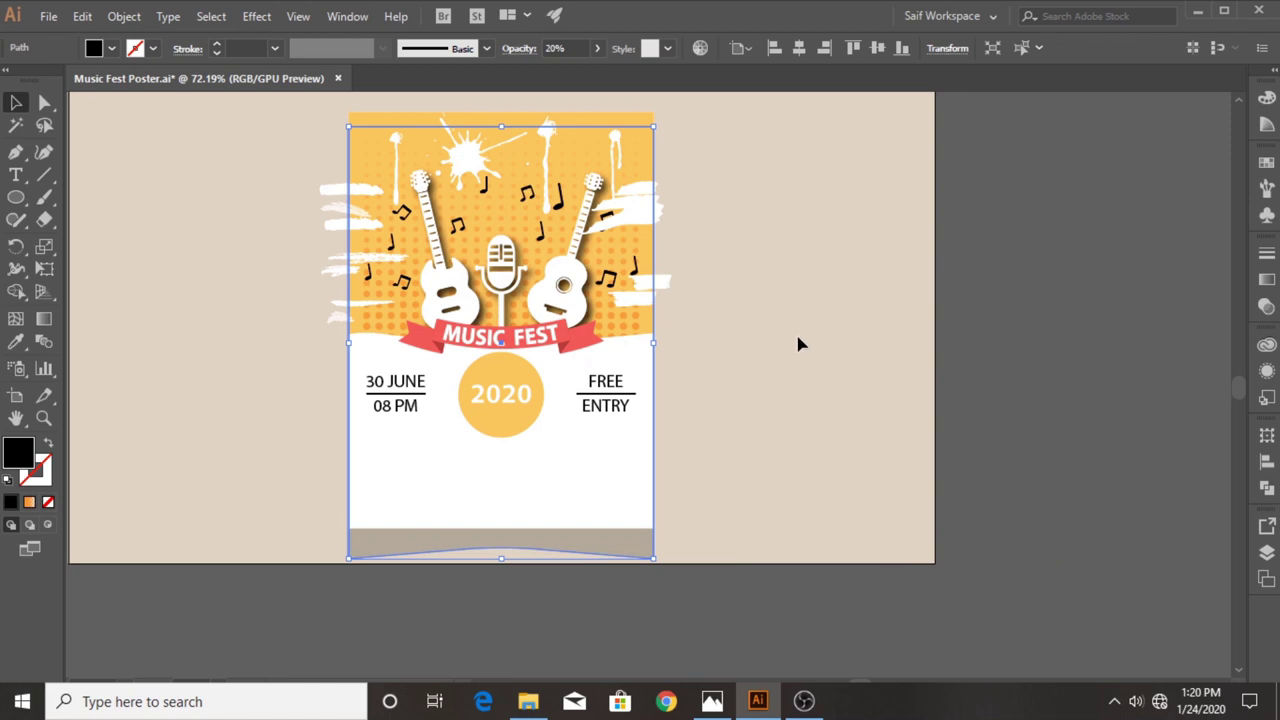
key("Up")
key("Up")
key("Up")
key("Up")
key("Up")
key("Up")
key("Up")
key("Up")
key("Up")
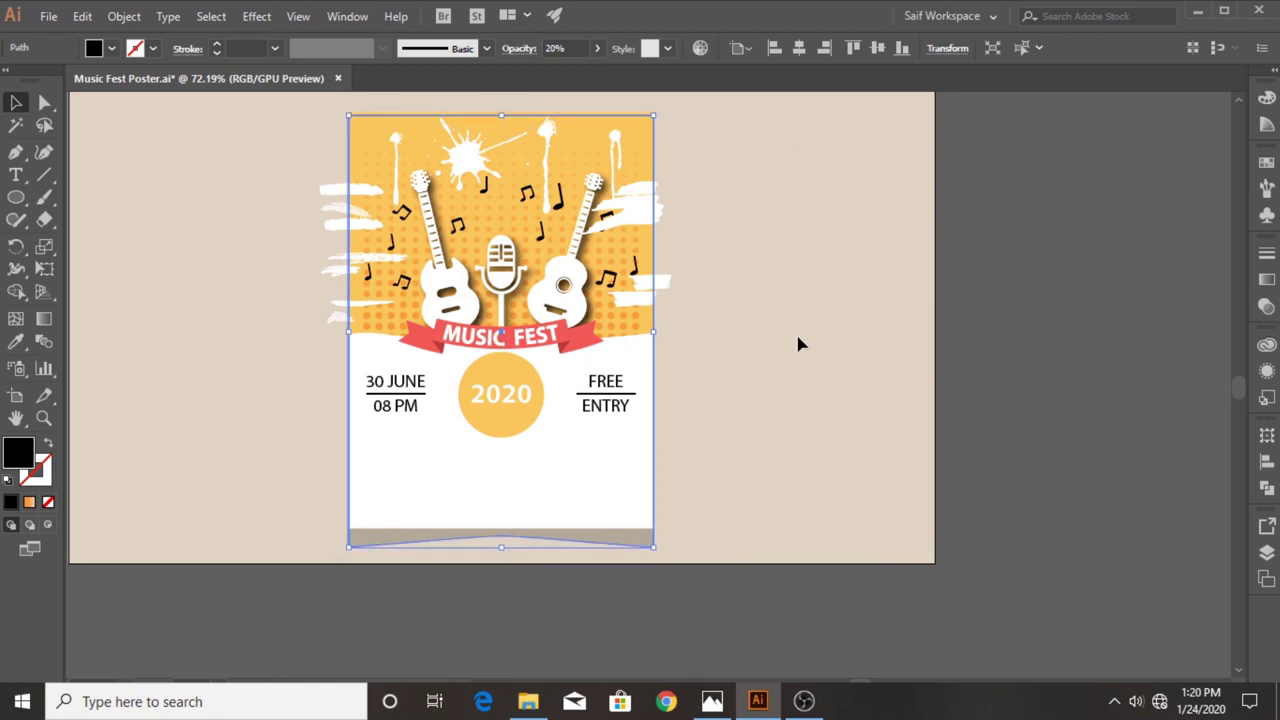
left_click(273, 16)
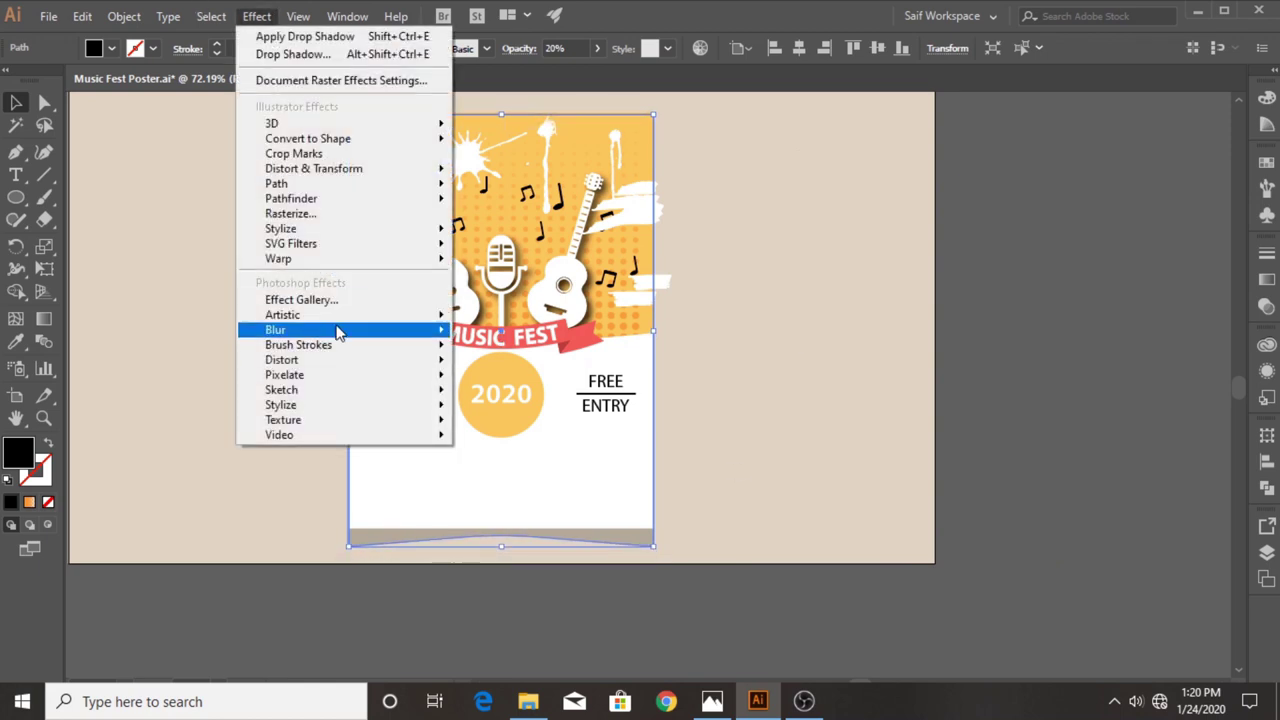
left_click(503, 331)
mouse_move(100, 20)
left_mouse_down()
mouse_move(830, 190)
mouse_move(811, 219)
left_mouse_up()
left_click(752, 260)
left_click(753, 262)
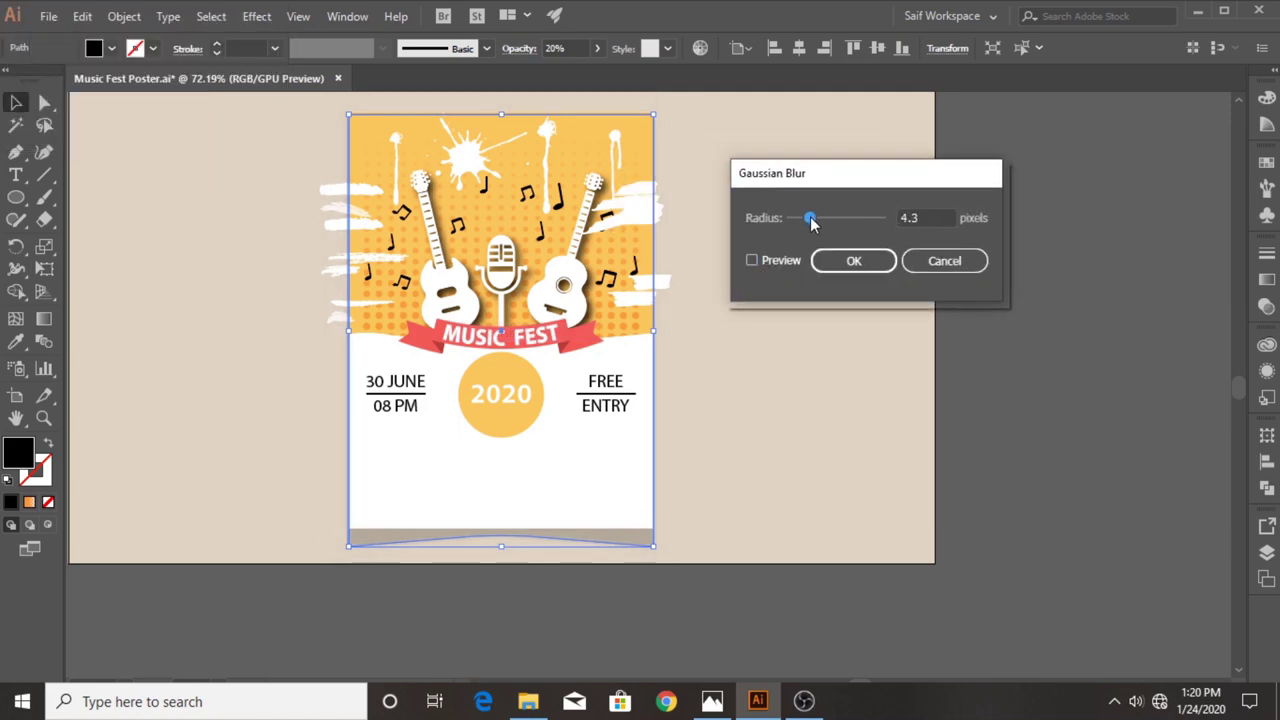
left_click(853, 260)
left_click(821, 375)
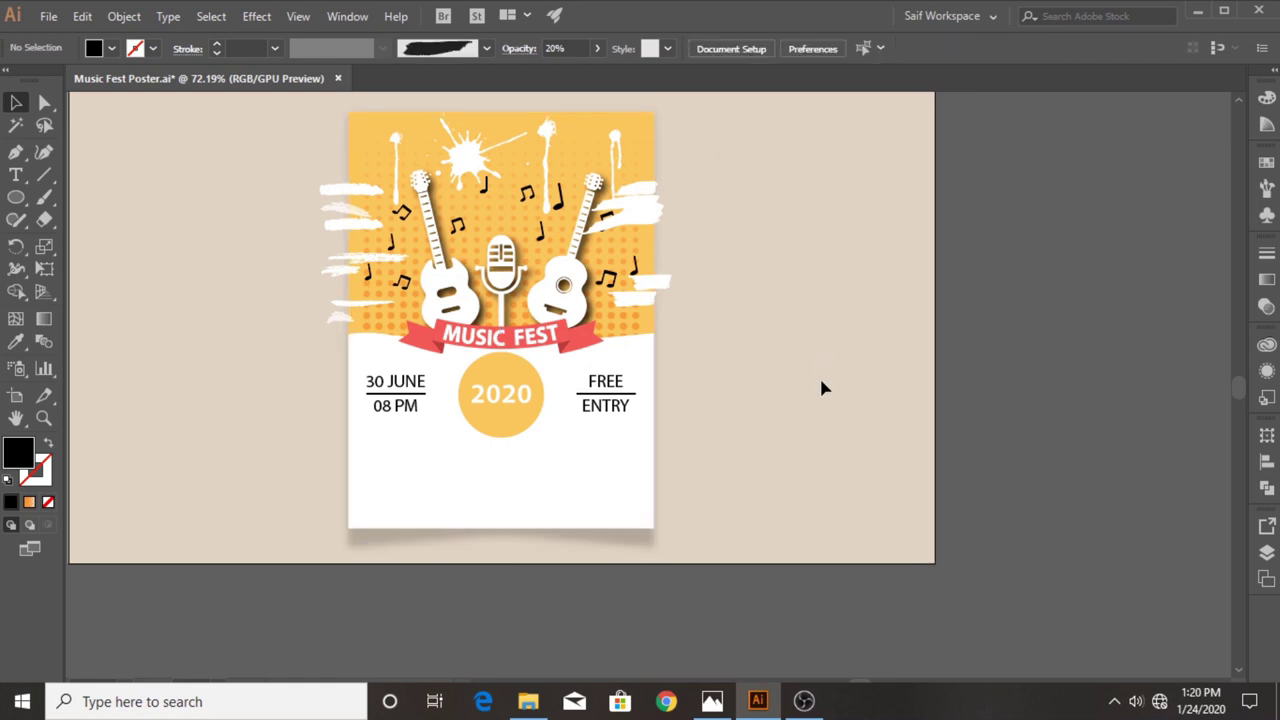
Raise the blurred shadow's opacity to 30% and fit the artboard in the window.
left_click_drag(434, 547, 628, 524)
key("v")
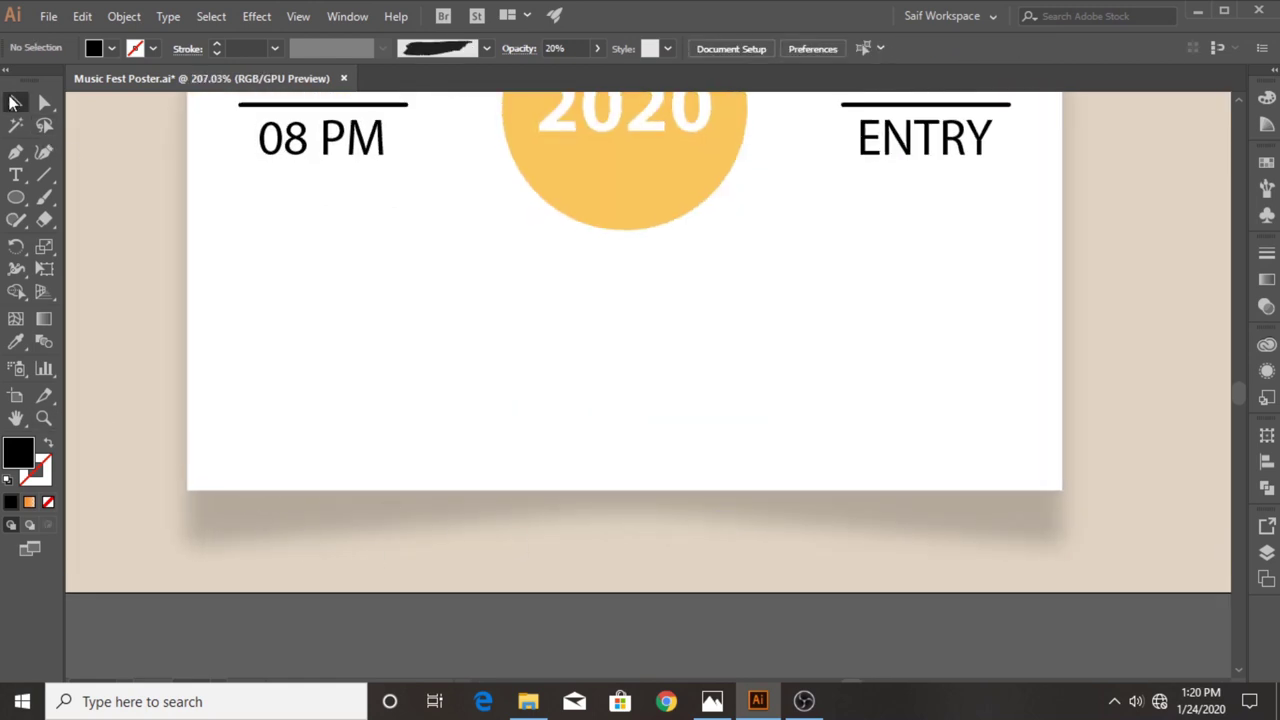
left_click(259, 515)
left_click(1264, 309)
type("30")
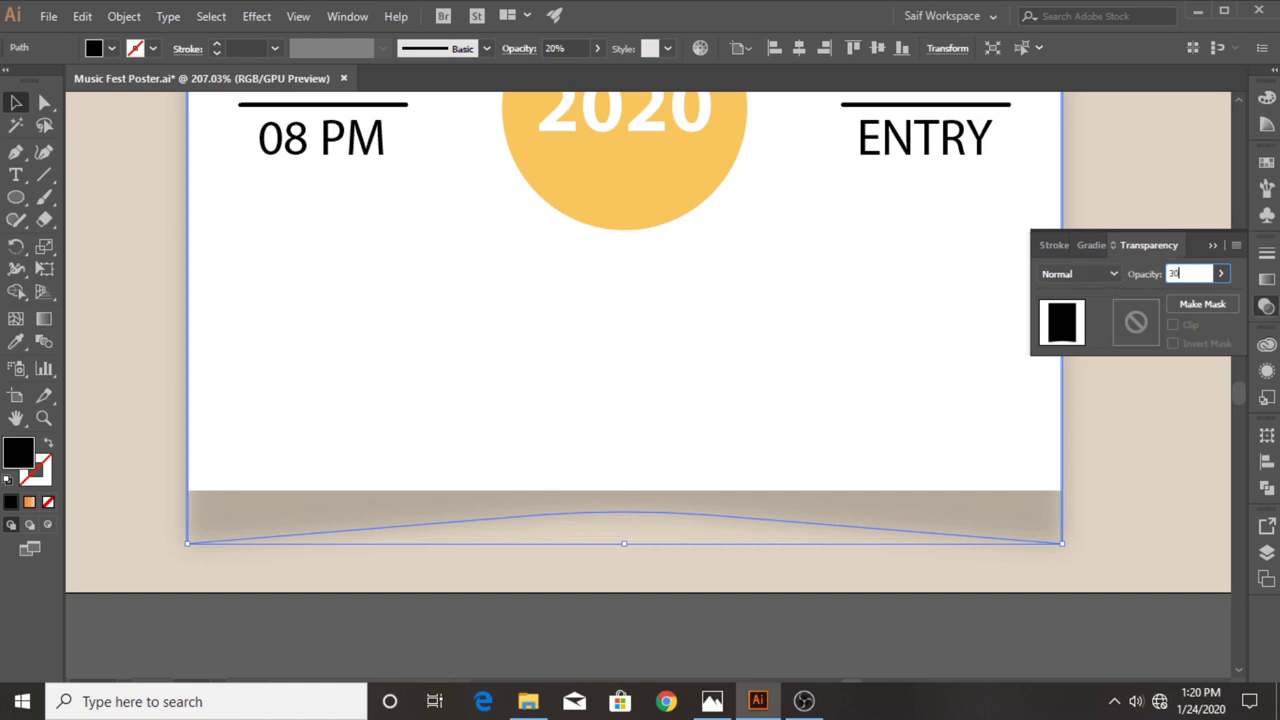
key("Return")
key("z")
left_click(543, 254, "alt")
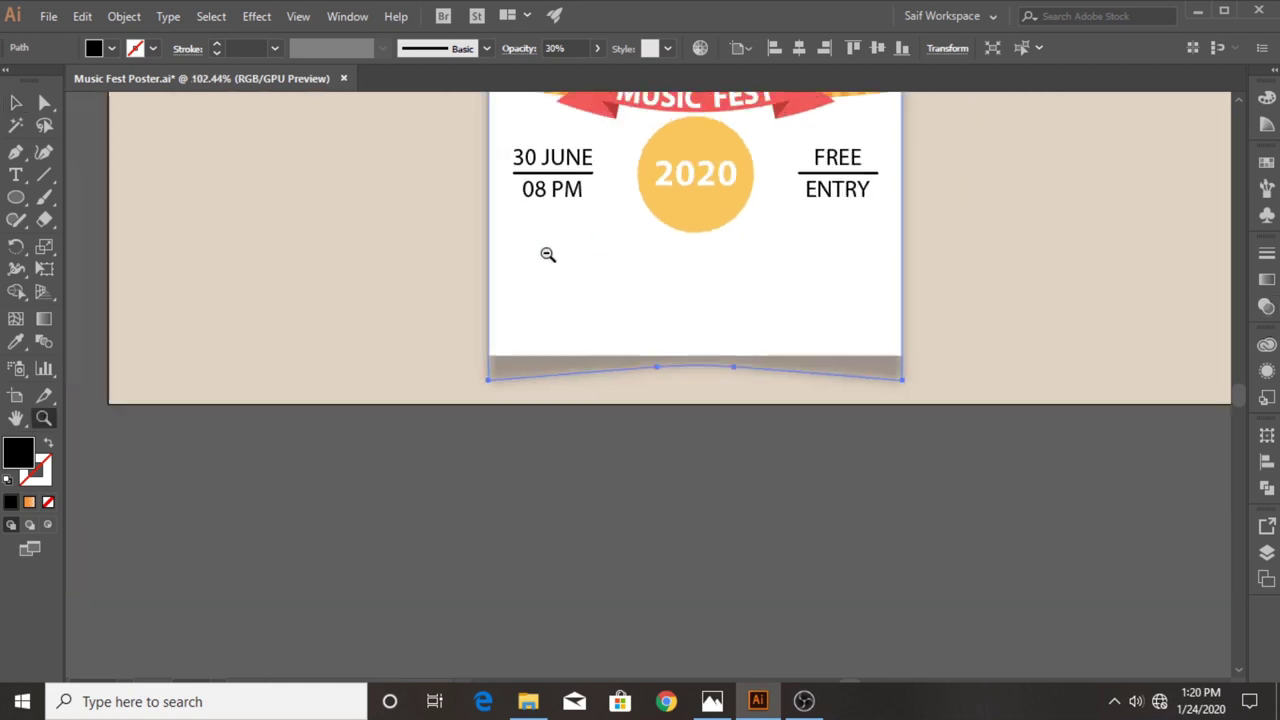
key("v")
key("ctrl+0")
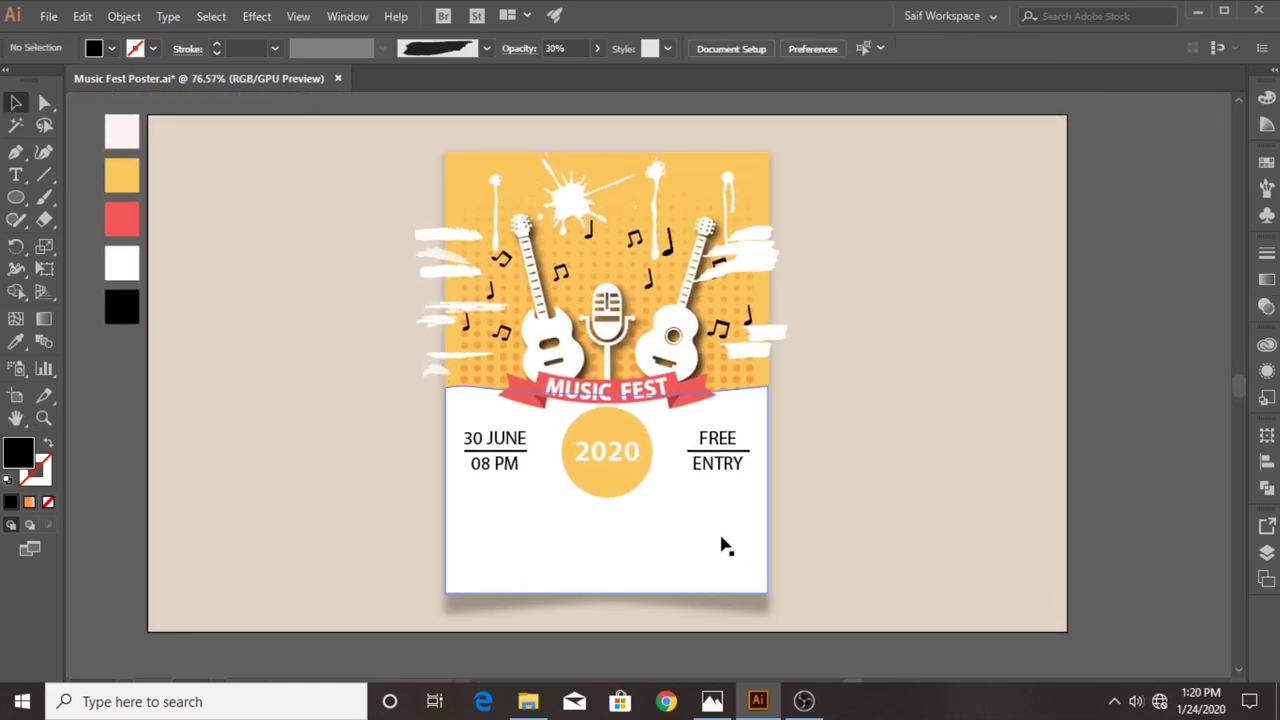
Select the shadow shape and shift it to the right.
left_click(722, 540)
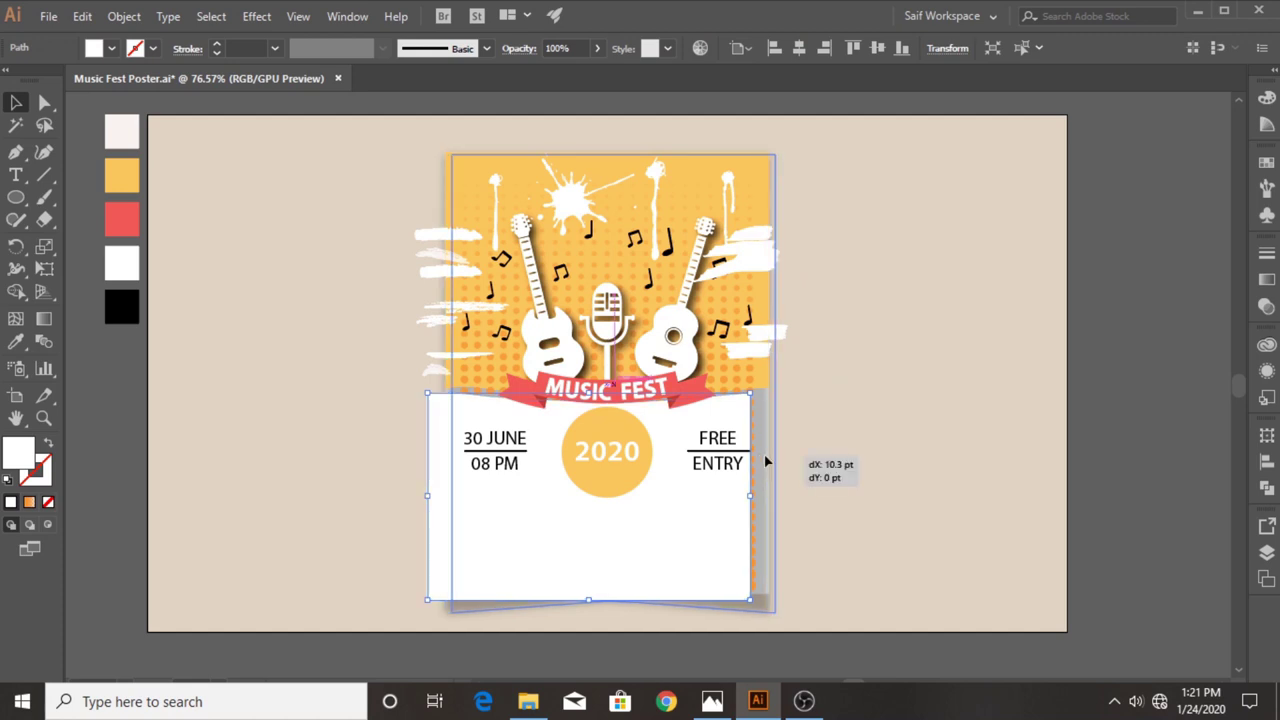
left_click(760, 463)
left_click_drag(766, 463, 1153, 460)
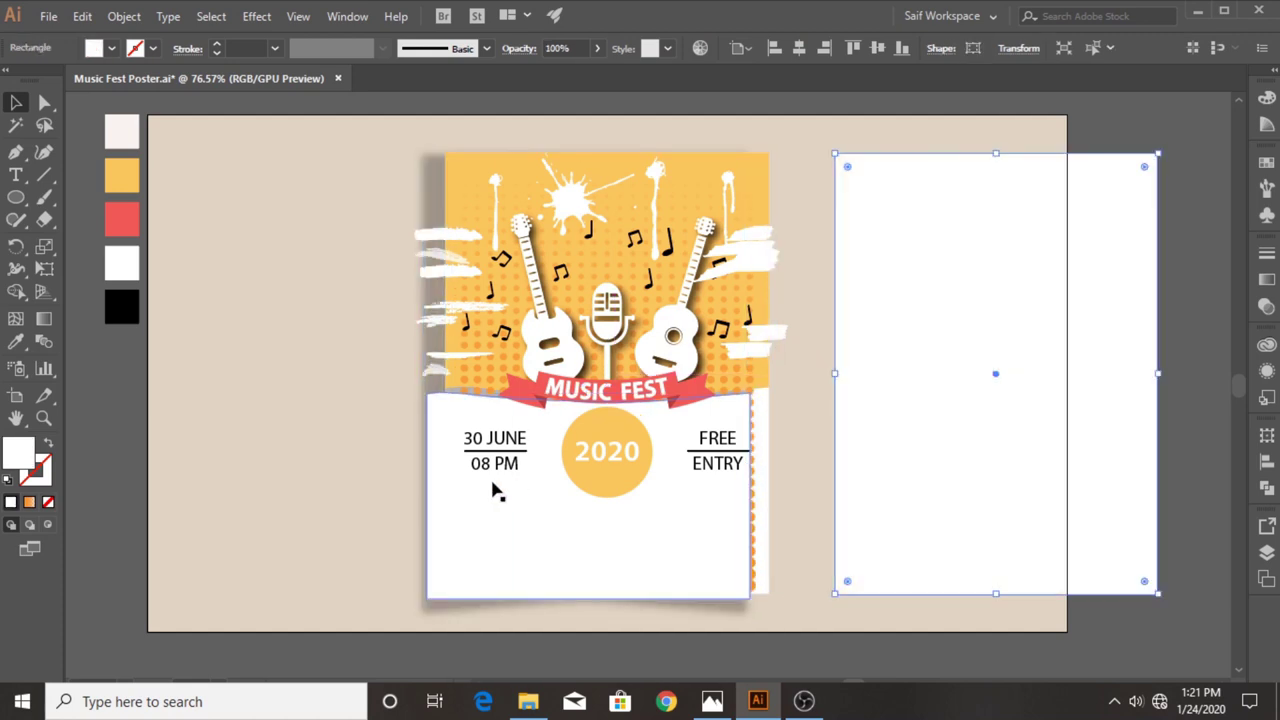
Give the spare rectangle no fill and a black stroke, and align it over the poster.
left_click_drag(438, 573, 440, 575)
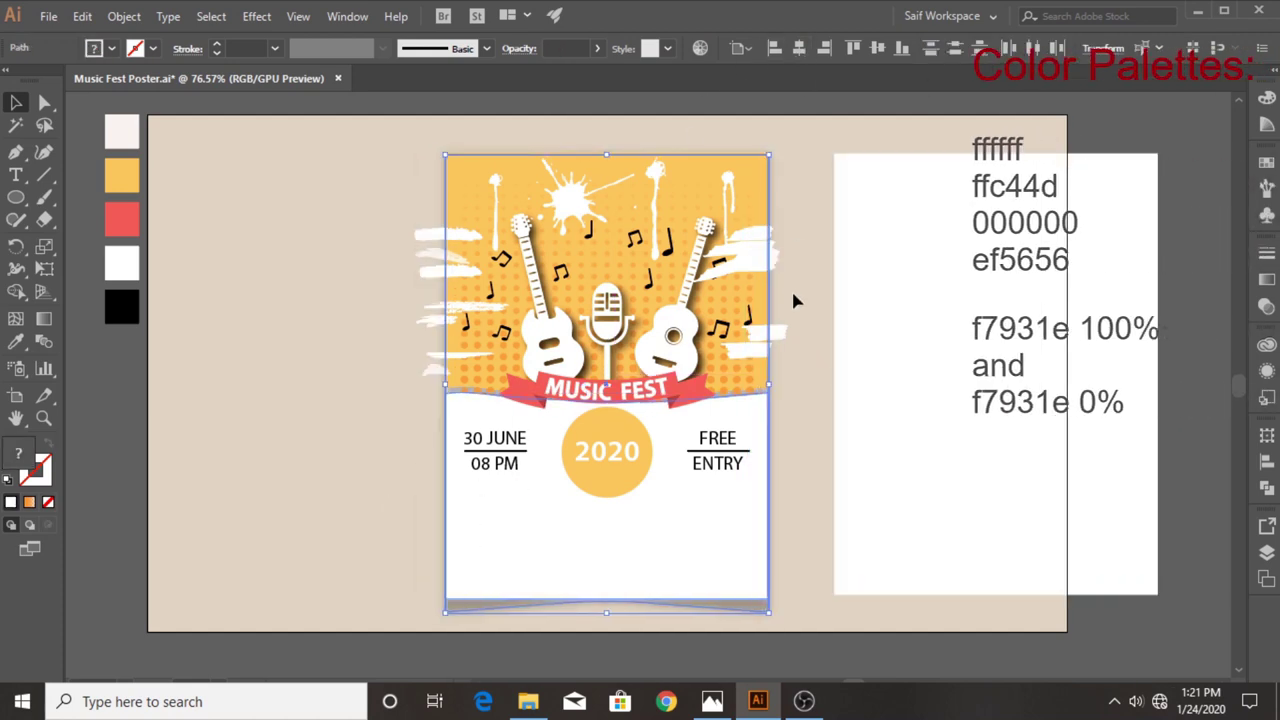
left_click(275, 48)
left_click(111, 48)
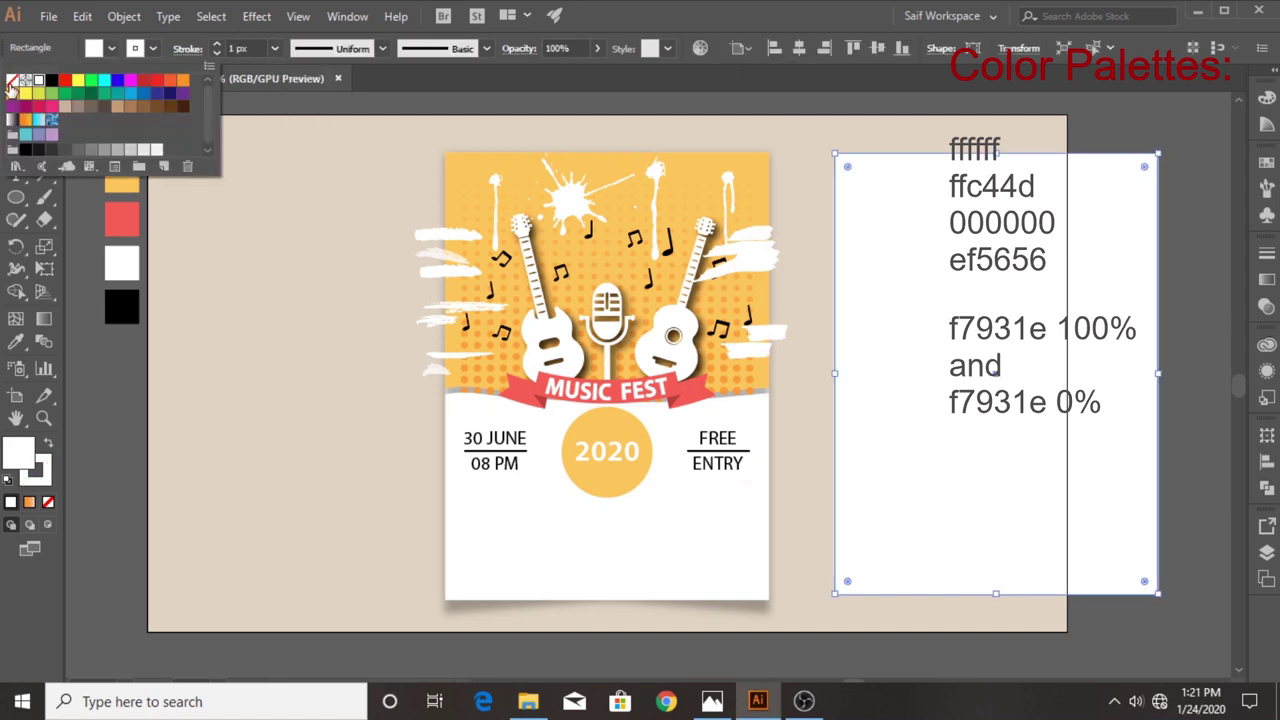
left_click(12, 80)
left_click(152, 48)
left_click(38, 80)
left_click(52, 80)
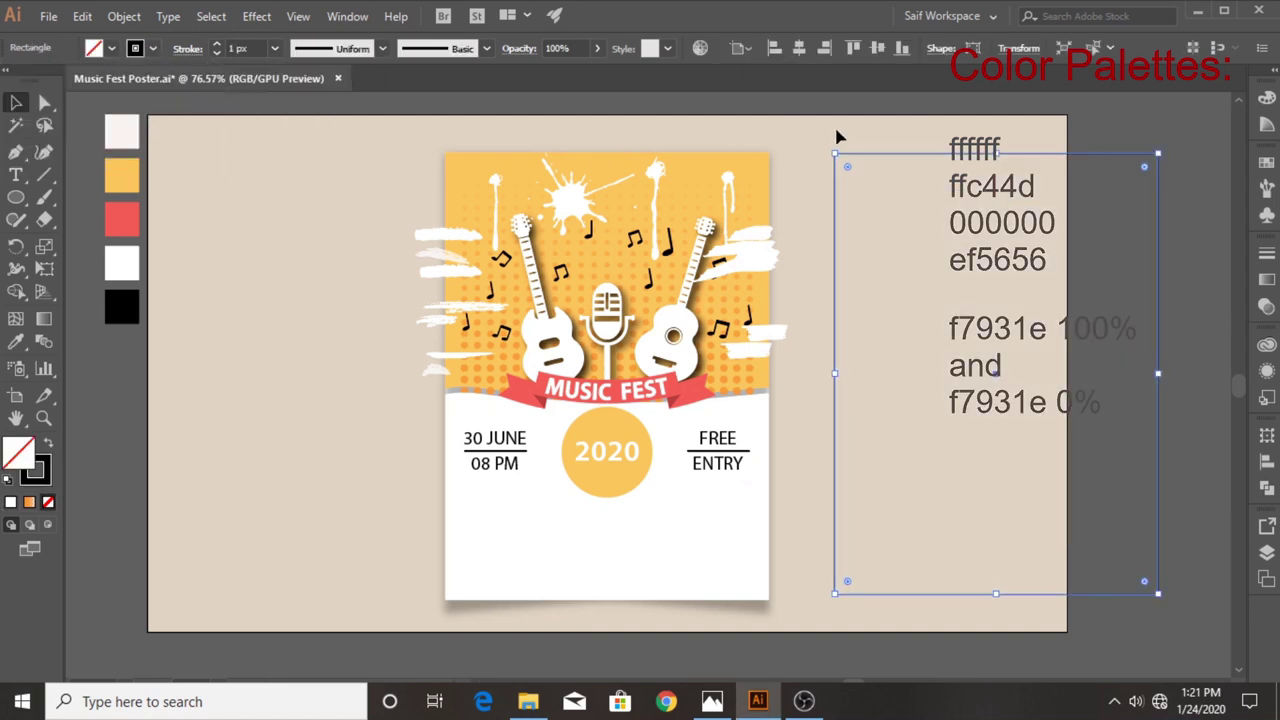
left_click(799, 48)
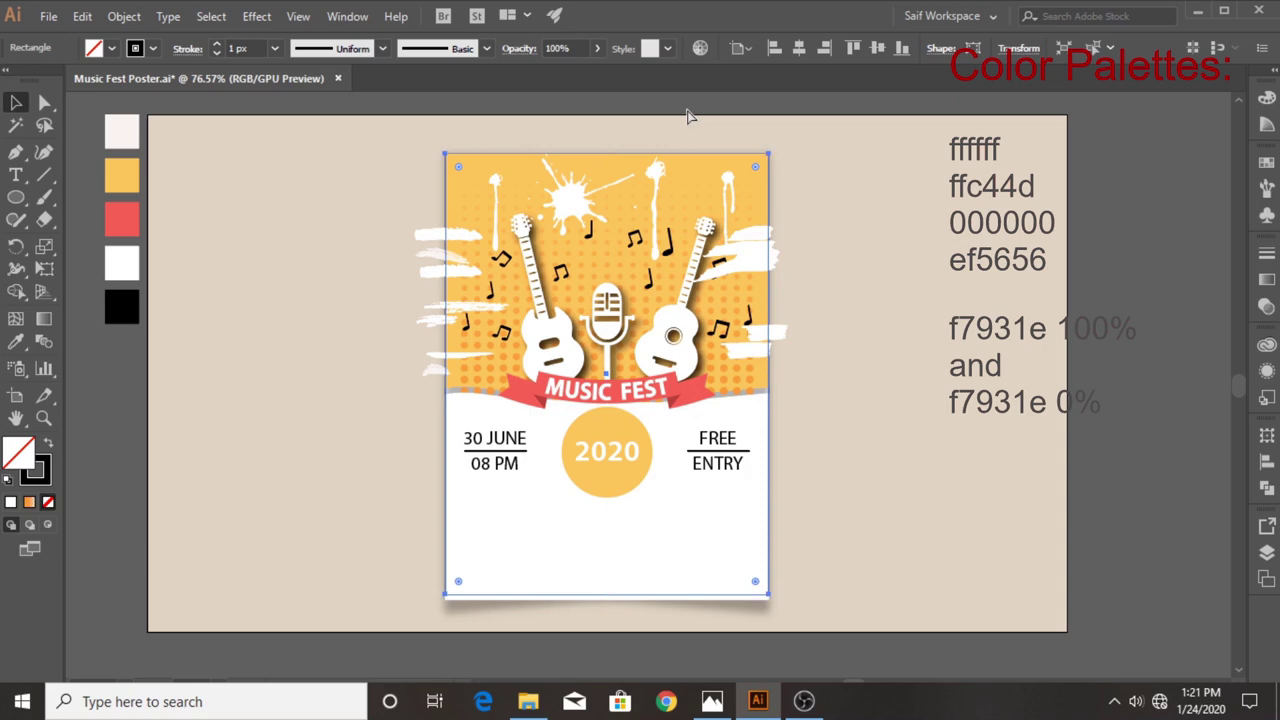
left_click(397, 528)
Send the blurred shadow to the back, behind the poster.
right_click(447, 568)
mouse_move(496, 458)
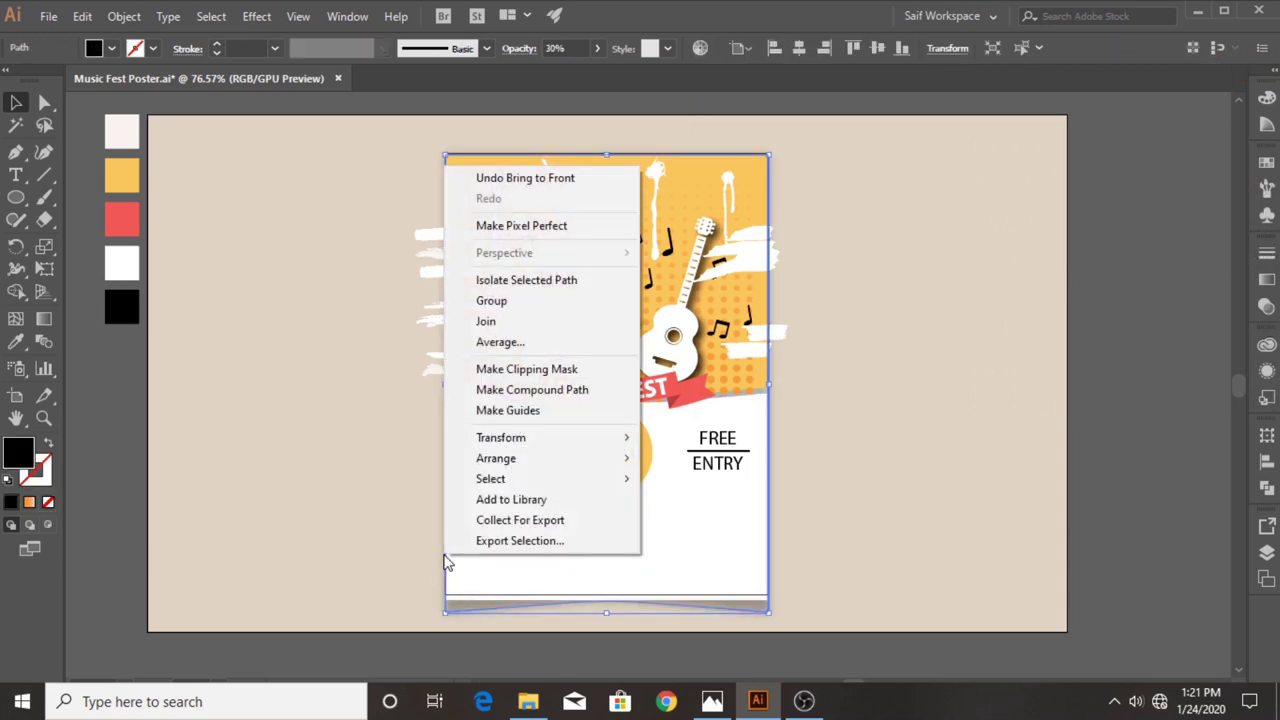
left_click(690, 520)
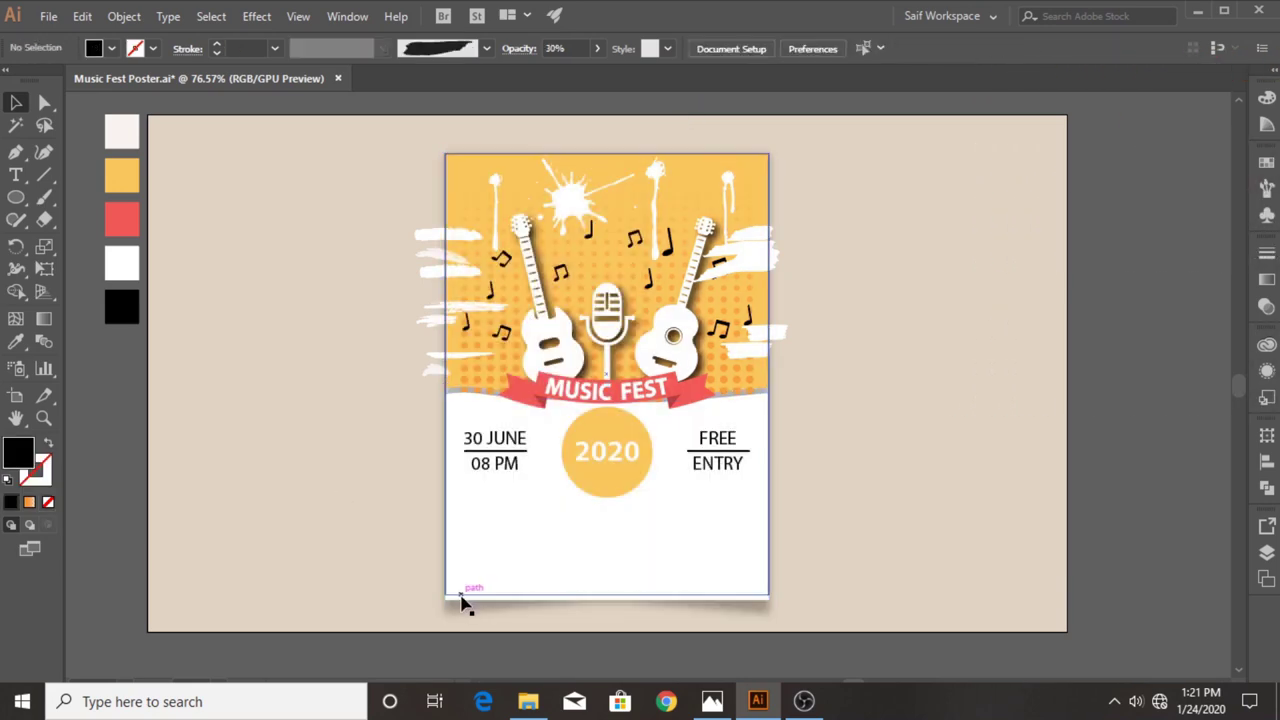
double_click(463, 602)
right_click(461, 600)
left_click(850, 560)
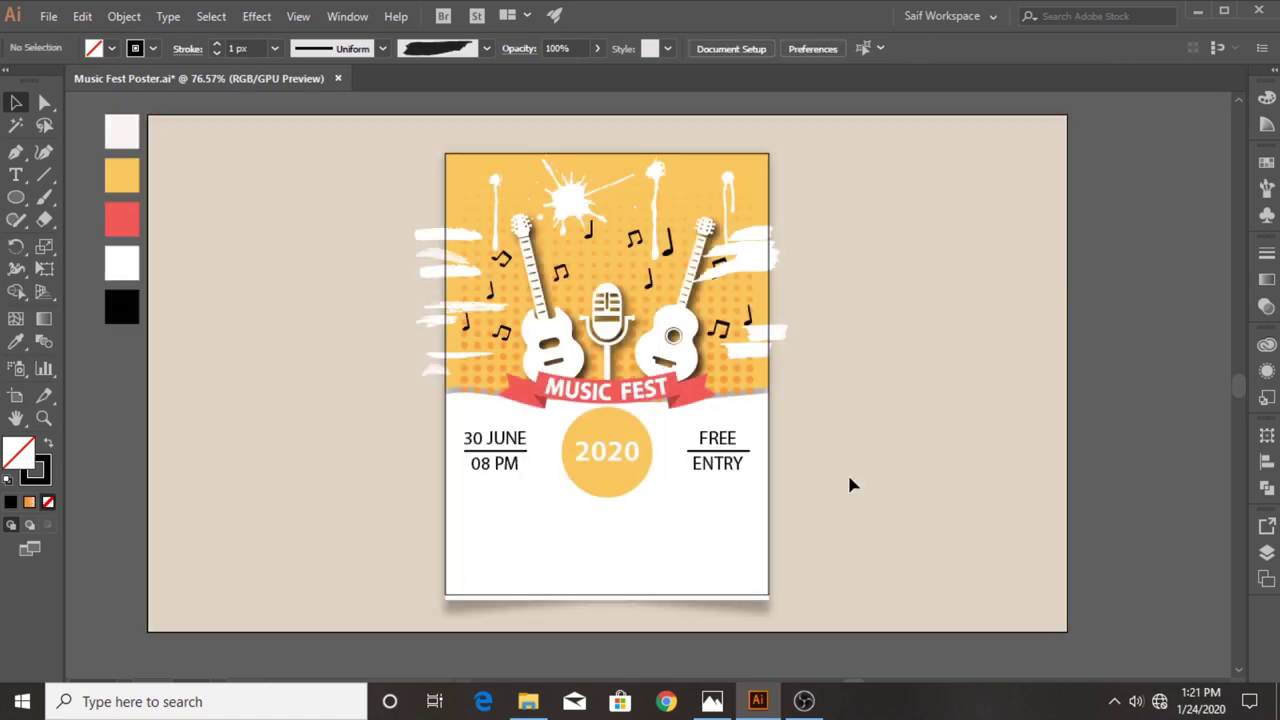
Clip all poster artwork to the poster rectangle with a clipping mask, hiding the overhanging strokes and splatter.
left_click_drag(532, 472, 488, 617)
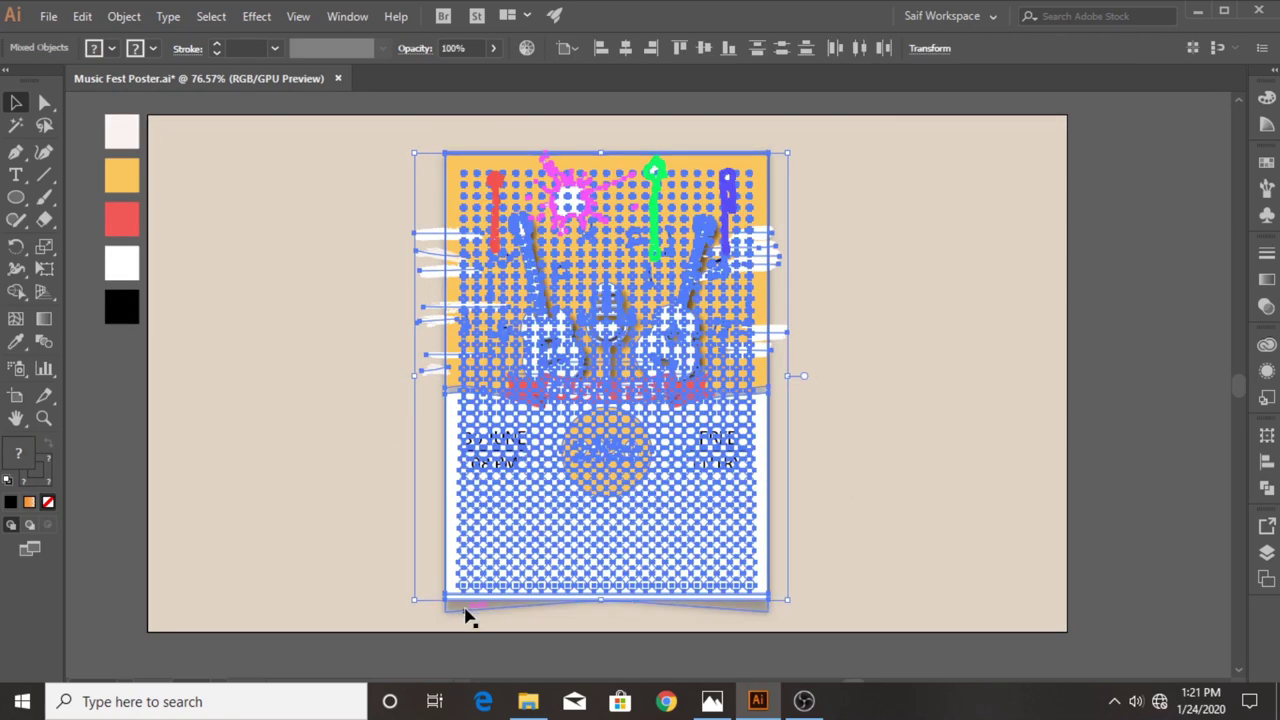
right_click(446, 549)
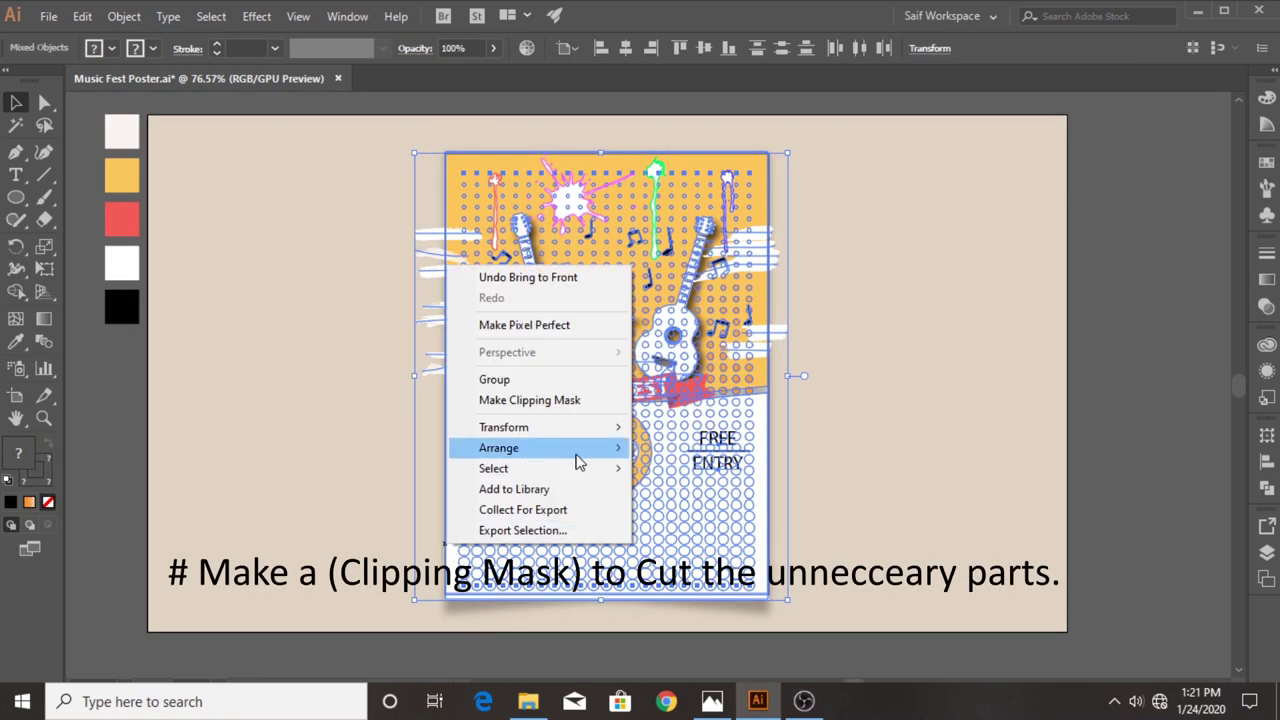
left_click(558, 400)
left_click(1120, 345)
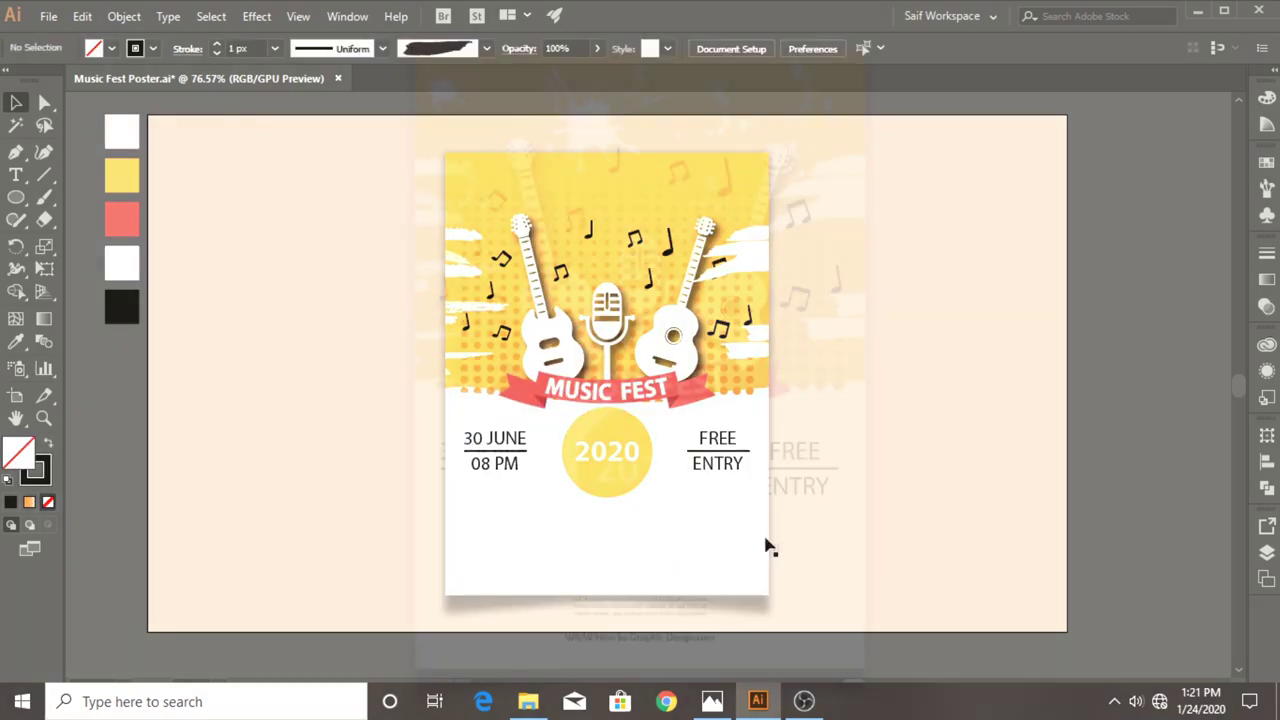